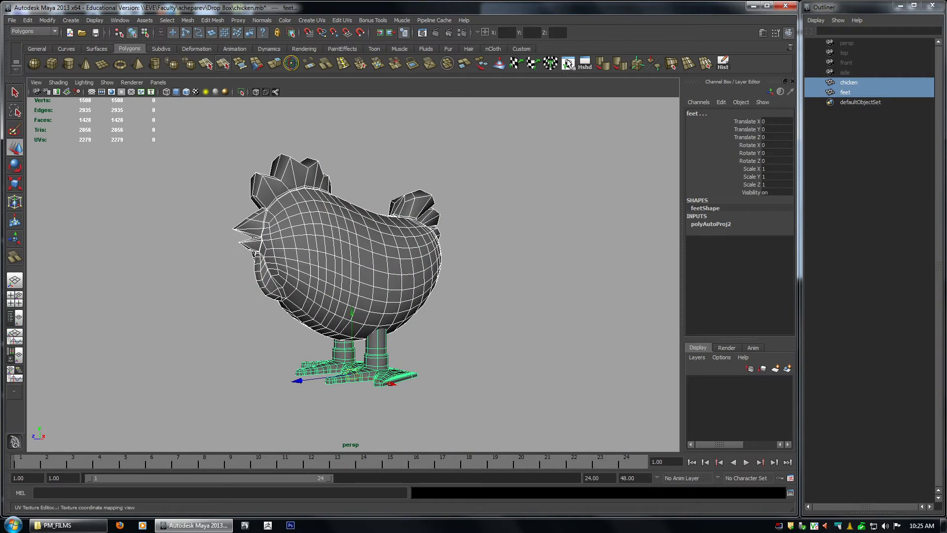
Open the UV Texture Editor, place it beside the model and select only the chicken's body mesh without the feet.
{"action": "left_click", "coordinate": [570, 64]}
{"action": "left_click_drag", "start_coordinate": [499, 50], "coordinate": [738, 80]}
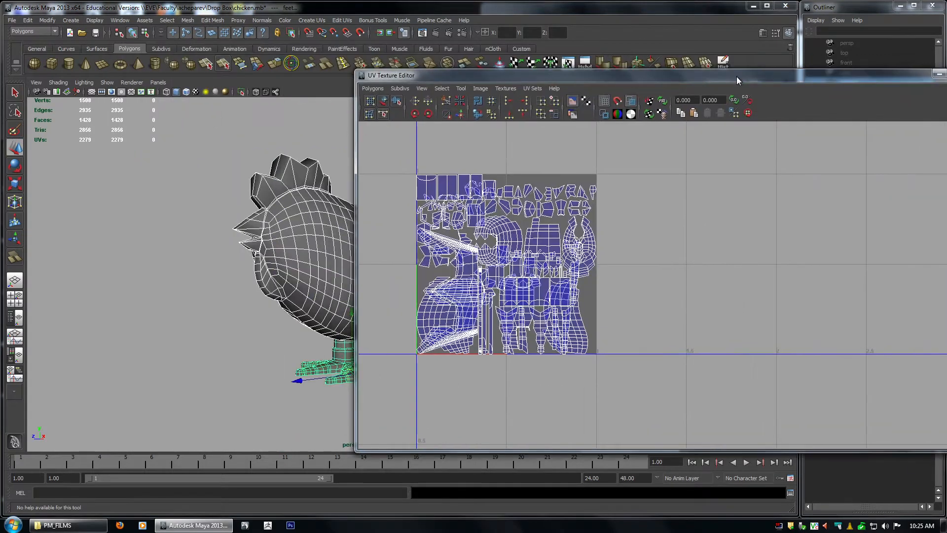
{"action": "middle_click_drag", "start_coordinate": [112, 388], "coordinate": [92, 379], "text": "alt"}
{"action": "left_click", "coordinate": [311, 245]}
{"action": "scroll", "coordinate": [572, 265], "scroll_direction": "up", "scroll_amount": 1}
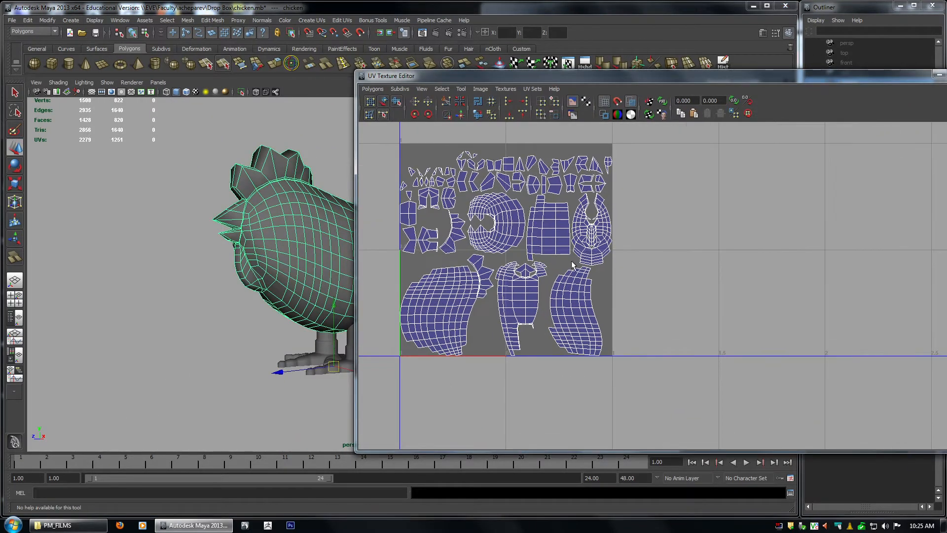
{"action": "left_click_drag", "start_coordinate": [511, 75], "coordinate": [682, 88]}
{"action": "left_click_drag", "start_coordinate": [214, 277], "coordinate": [395, 267], "text": "alt"}
{"action": "scroll", "coordinate": [378, 285], "scroll_direction": "up", "scroll_amount": 2}
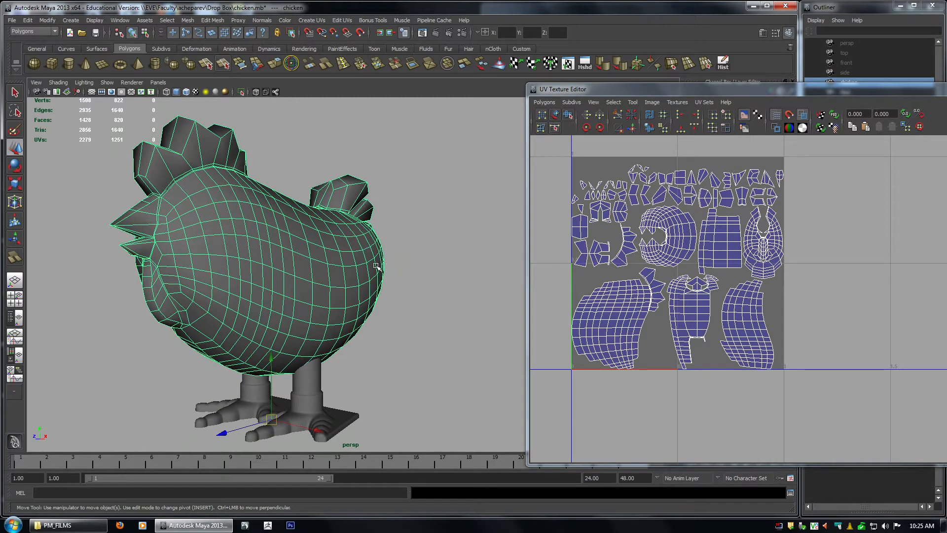
Select all upper and lower beak faces of the chicken and apply automatic UV mapping to them.
{"action": "right_click_drag", "start_coordinate": [261, 228], "coordinate": [245, 255], "text": "alt"}
{"action": "left_click_drag", "start_coordinate": [152, 174], "coordinate": [175, 193]}
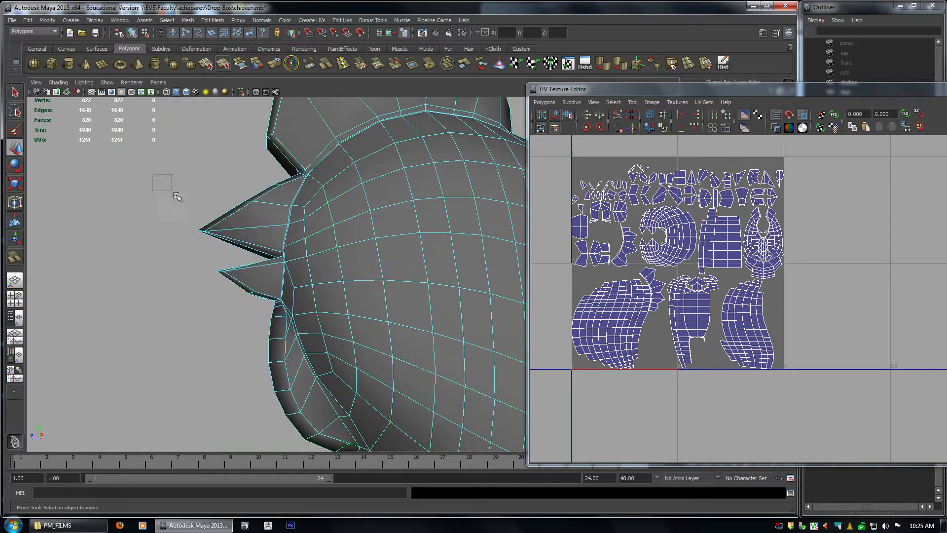
{"action": "left_click_drag", "start_coordinate": [248, 305], "coordinate": [445, 259]}
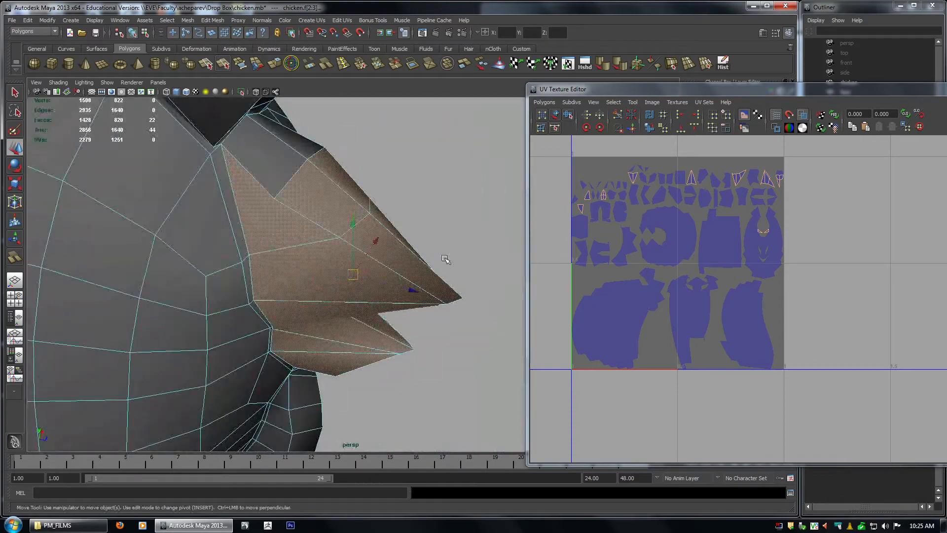
{"action": "left_click_drag", "start_coordinate": [396, 228], "coordinate": [377, 210], "text": "alt"}
{"action": "scroll", "coordinate": [383, 246], "scroll_direction": "down", "scroll_amount": 3}
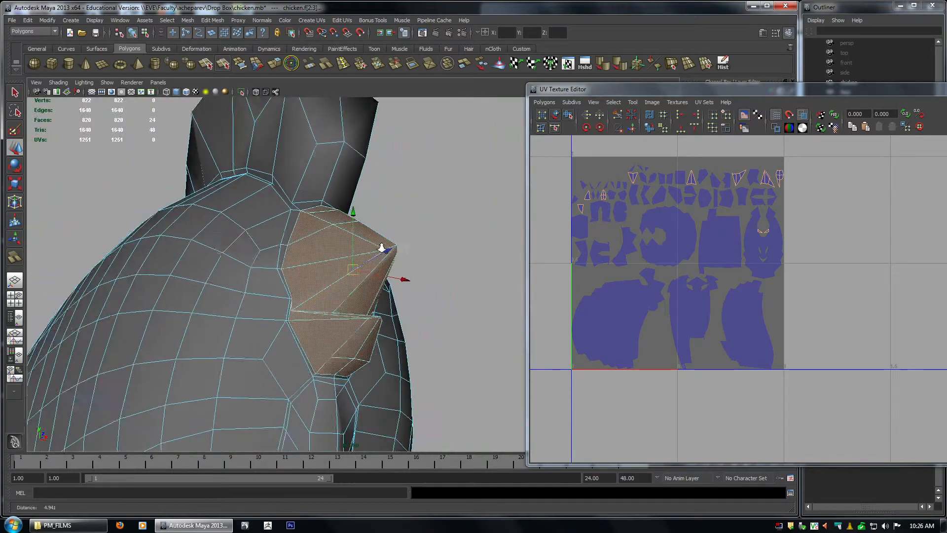
{"action": "left_click", "coordinate": [597, 91]}
{"action": "left_click_drag", "start_coordinate": [598, 91], "coordinate": [571, 93]}
{"action": "left_click", "coordinate": [551, 63]}
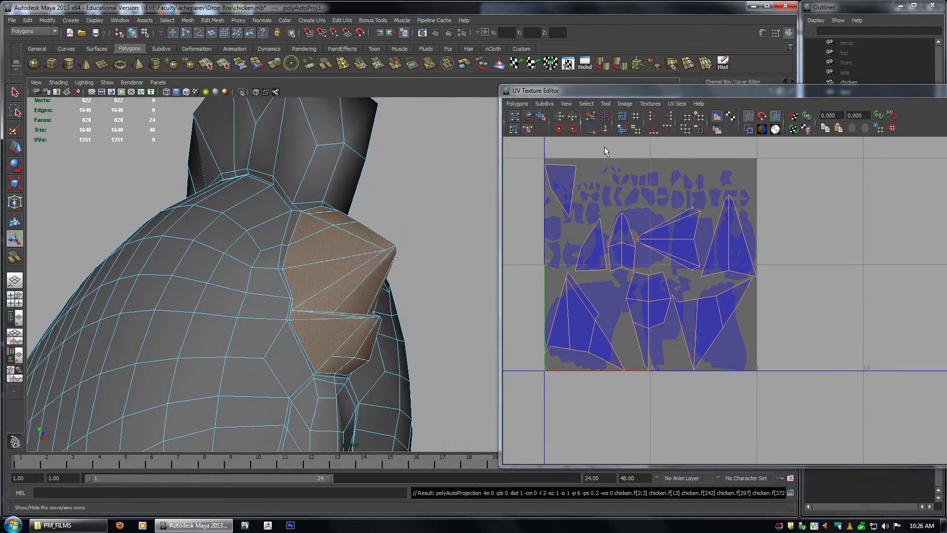
Convert the beak faces to a UV selection and move their shells above and outside the 0–1 texture square.
{"action": "right_click", "coordinate": [592, 266], "text": "ctrl"}
{"action": "right_click_drag", "start_coordinate": [610, 262], "coordinate": [632, 266], "text": "ctrl"}
{"action": "scroll", "coordinate": [640, 271], "scroll_direction": "down", "scroll_amount": 3}
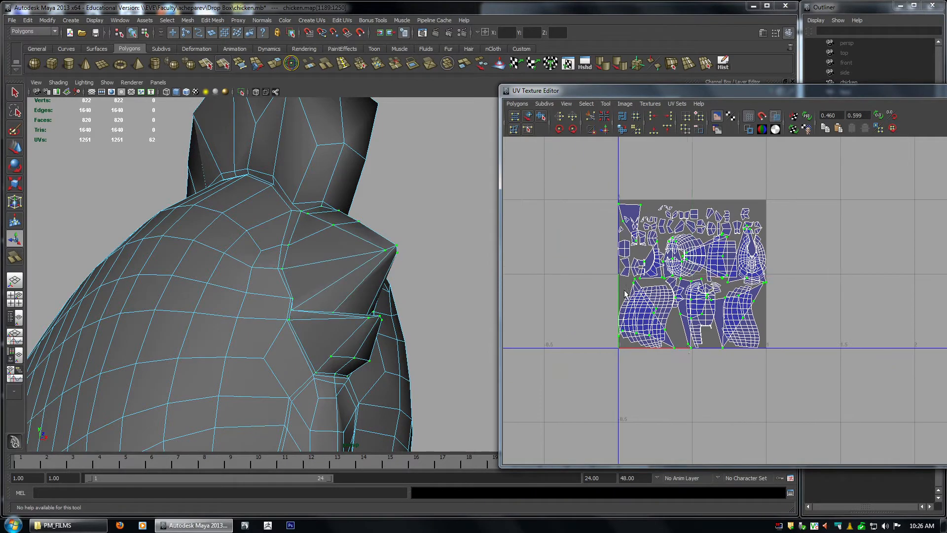
{"action": "key", "text": "w"}
{"action": "left_click_drag", "start_coordinate": [691, 275], "coordinate": [768, 146]}
{"action": "scroll", "coordinate": [739, 265], "scroll_direction": "down", "scroll_amount": 3}
{"action": "middle_click_drag", "start_coordinate": [739, 266], "coordinate": [593, 347], "text": "alt"}
{"action": "middle_click_drag", "start_coordinate": [650, 340], "coordinate": [718, 247]}
{"action": "right_click_drag", "start_coordinate": [718, 247], "coordinate": [646, 275], "text": "alt"}
{"action": "middle_click_drag", "start_coordinate": [646, 276], "coordinate": [689, 255], "text": "alt"}
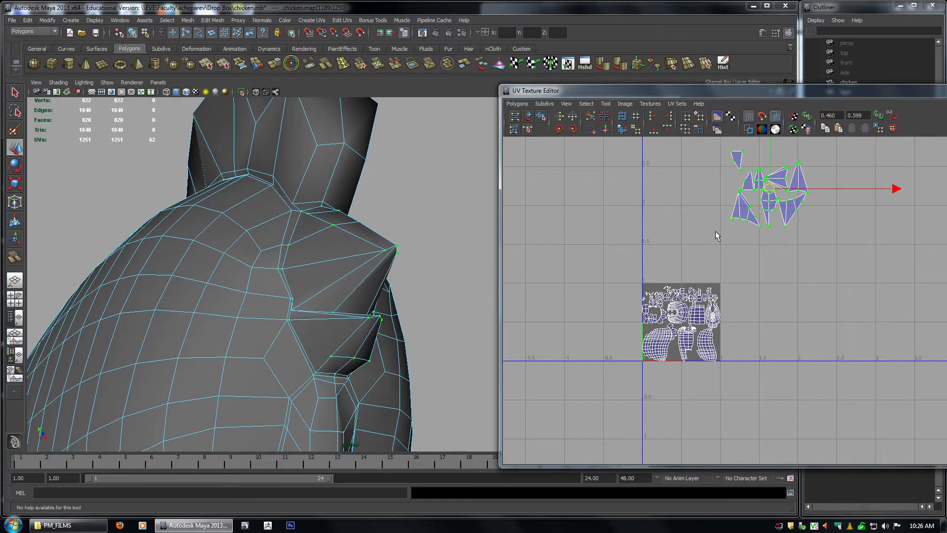
Reposition the beak UV shells so they sit higher and almost directly over the texture square.
{"action": "right_click", "coordinate": [701, 230], "text": "ctrl"}
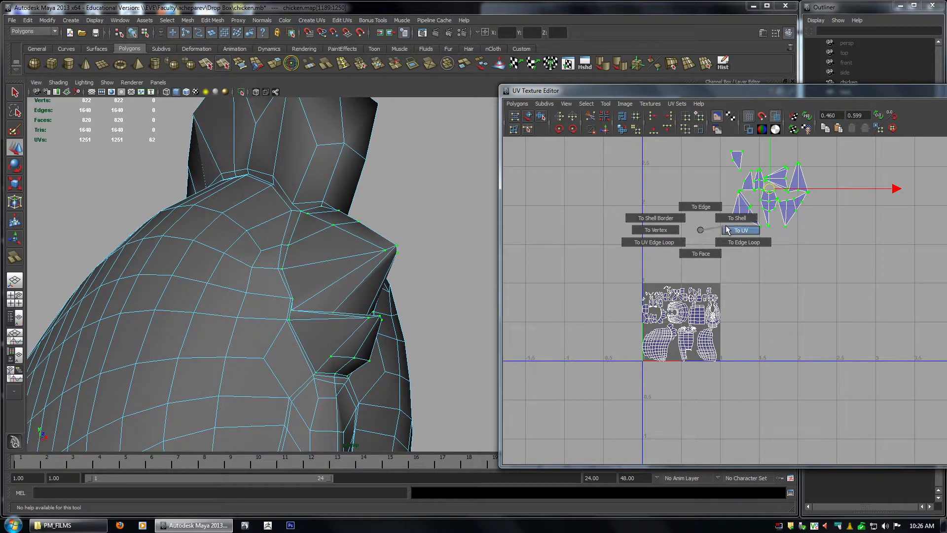
{"action": "middle_click_drag", "start_coordinate": [736, 236], "coordinate": [767, 265]}
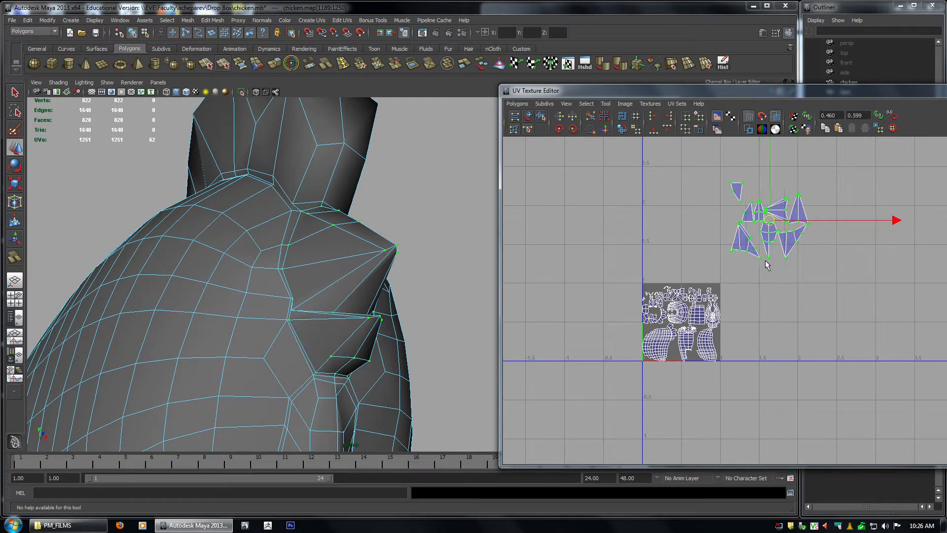
{"action": "left_click", "coordinate": [246, 311], "text": "alt"}
{"action": "right_click_drag", "start_coordinate": [819, 218], "coordinate": [786, 229], "text": "alt"}
{"action": "middle_click_drag", "start_coordinate": [786, 230], "coordinate": [779, 253], "text": "alt"}
{"action": "middle_click_drag", "start_coordinate": [821, 270], "coordinate": [740, 261]}
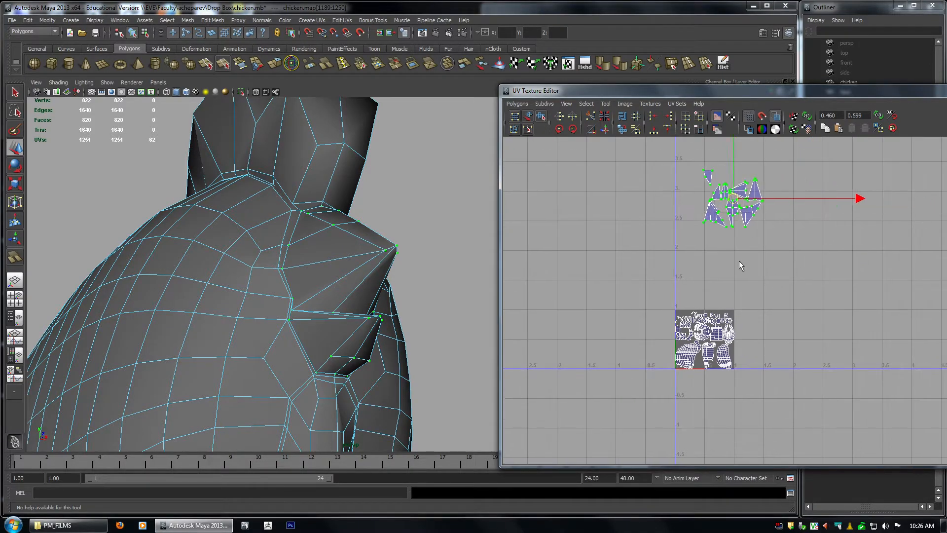
{"action": "left_click_drag", "start_coordinate": [186, 236], "coordinate": [309, 279], "text": "alt"}
{"action": "right_click_drag", "start_coordinate": [216, 208], "coordinate": [240, 211]}
{"action": "left_click_drag", "start_coordinate": [241, 211], "coordinate": [174, 221], "text": "alt"}
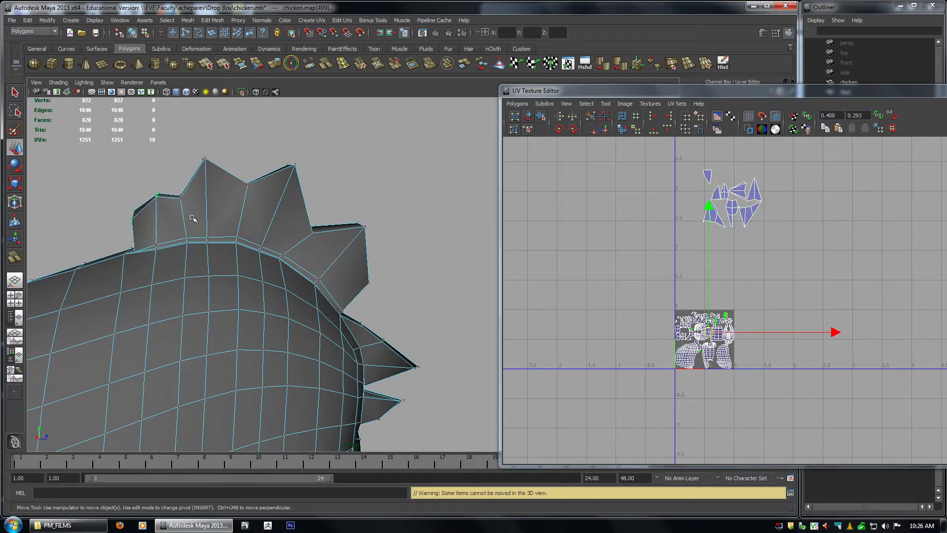
{"action": "left_click_drag", "start_coordinate": [323, 211], "coordinate": [379, 243], "text": "alt"}
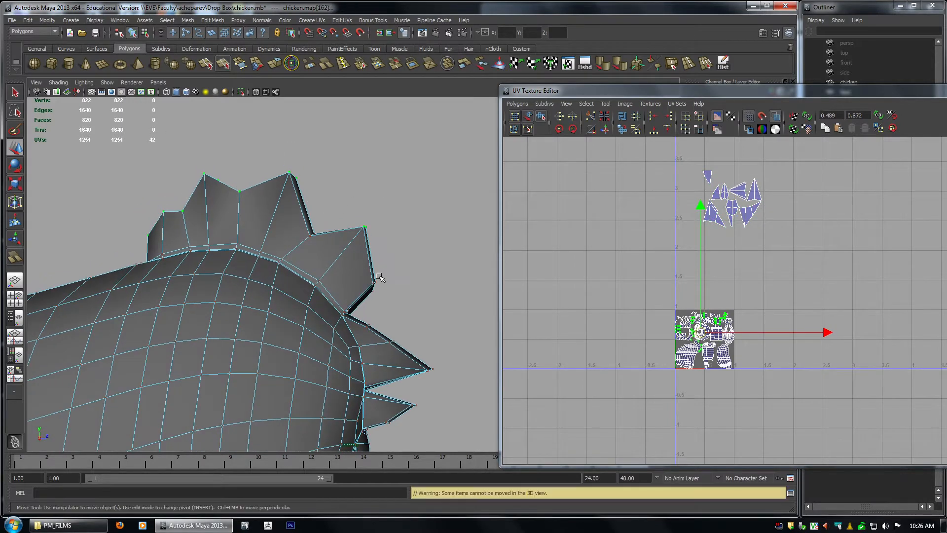
{"action": "mouse_move", "coordinate": [365, 274]}
{"action": "left_mouse_down", "text": "shift"}
{"action": "mouse_move", "coordinate": [385, 296]}
{"action": "mouse_move", "coordinate": [367, 265]}
{"action": "left_mouse_up", "text": "shift"}
Switch to face selection and select the large faces of the comb on top of the chicken's head.
{"action": "right_click_drag", "start_coordinate": [343, 239], "coordinate": [344, 254]}
{"action": "left_click_drag", "start_coordinate": [158, 212], "coordinate": [189, 229], "text": "alt"}
{"action": "left_click_drag", "start_coordinate": [180, 125], "coordinate": [317, 233]}
{"action": "left_click_drag", "start_coordinate": [384, 265], "coordinate": [354, 243], "text": "alt"}
{"action": "left_click_drag", "start_coordinate": [340, 203], "coordinate": [366, 238], "text": "ctrl+shift"}
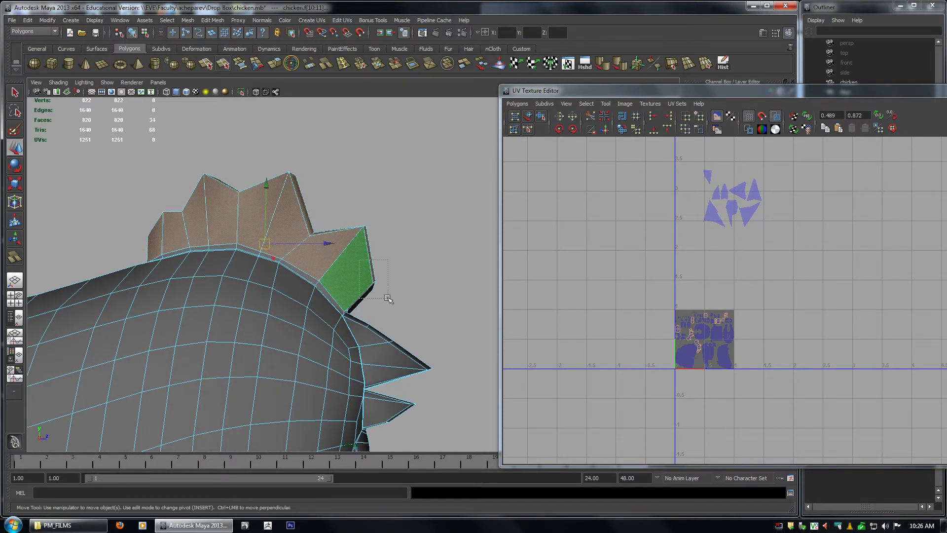
{"action": "left_click_drag", "start_coordinate": [388, 298], "coordinate": [387, 298], "text": "ctrl+shift"}
{"action": "left_click_drag", "start_coordinate": [388, 298], "coordinate": [251, 309], "text": "alt"}
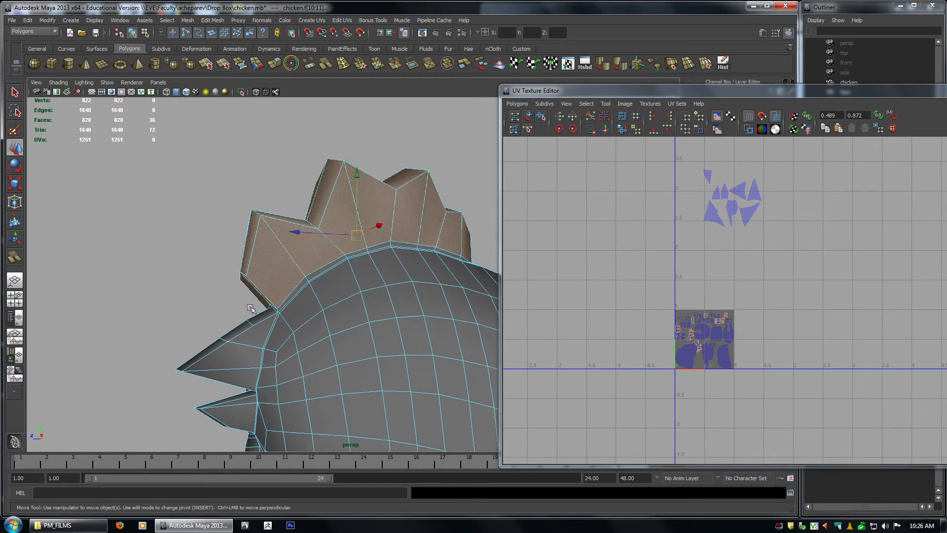
Add the remaining comb faces down to its base to the selection and apply automatic UV mapping to the comb.
{"action": "left_click_drag", "start_coordinate": [334, 315], "coordinate": [207, 298], "text": "alt"}
{"action": "left_click_drag", "start_coordinate": [291, 298], "coordinate": [346, 361], "text": "alt"}
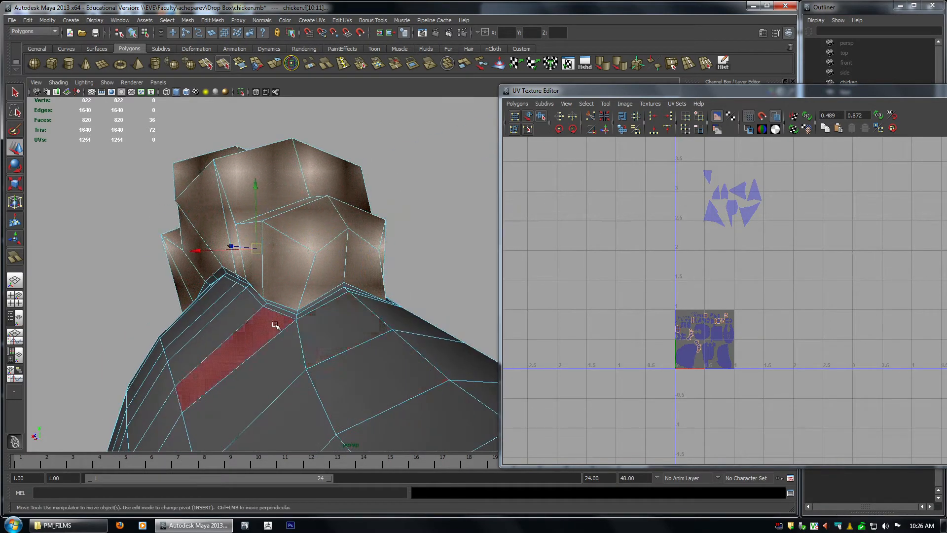
{"action": "right_click_drag", "start_coordinate": [275, 325], "coordinate": [390, 366], "text": "alt"}
{"action": "left_click_drag", "start_coordinate": [165, 300], "coordinate": [237, 303], "text": "alt"}
{"action": "middle_click_drag", "start_coordinate": [291, 304], "coordinate": [306, 302], "text": "alt"}
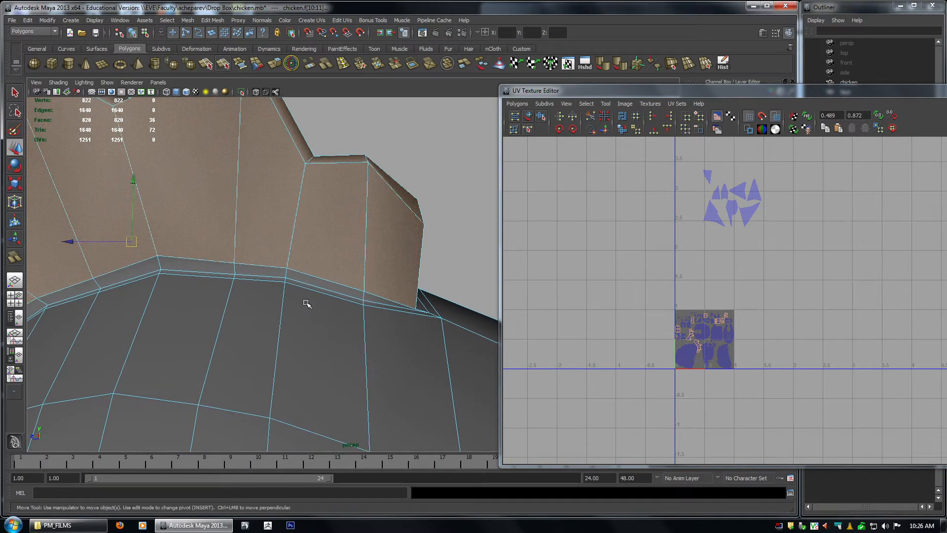
{"action": "left_click_drag", "start_coordinate": [394, 294], "coordinate": [351, 231], "text": "alt"}
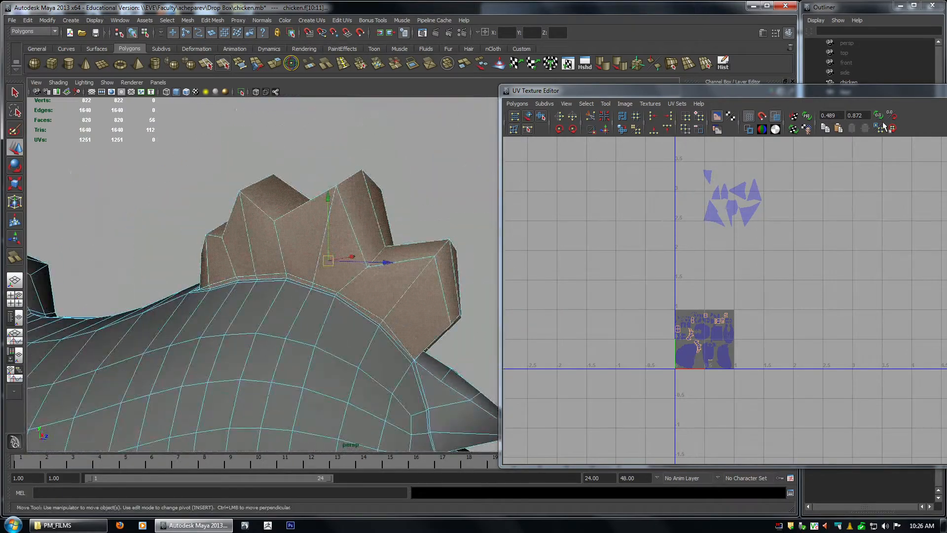
{"action": "left_click", "coordinate": [549, 64]}
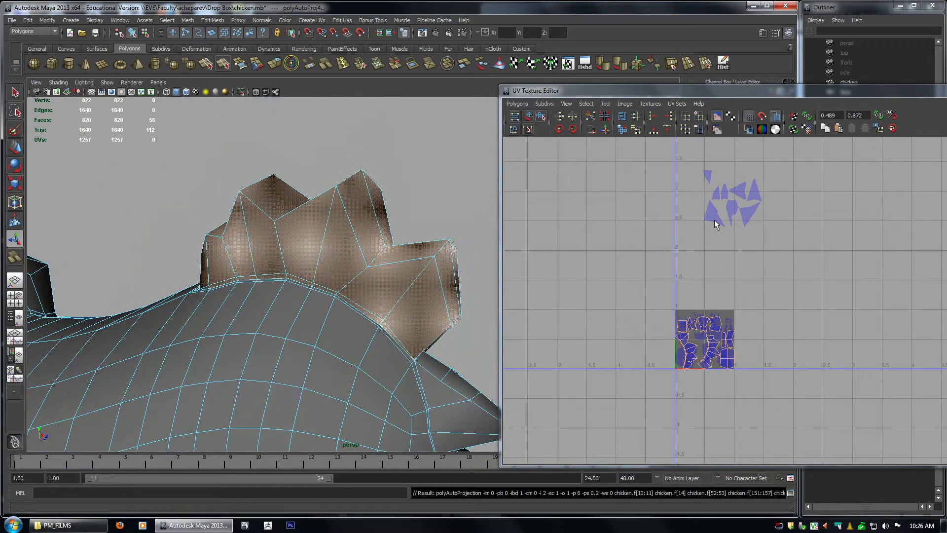
Convert the comb faces to a UV selection and move their shells to the right of the texture square.
{"action": "right_click", "coordinate": [662, 245], "text": "ctrl"}
{"action": "right_click_drag", "start_coordinate": [661, 246], "coordinate": [692, 254], "text": "ctrl"}
{"action": "key", "text": "w"}
{"action": "left_click_drag", "start_coordinate": [705, 342], "coordinate": [749, 330]}
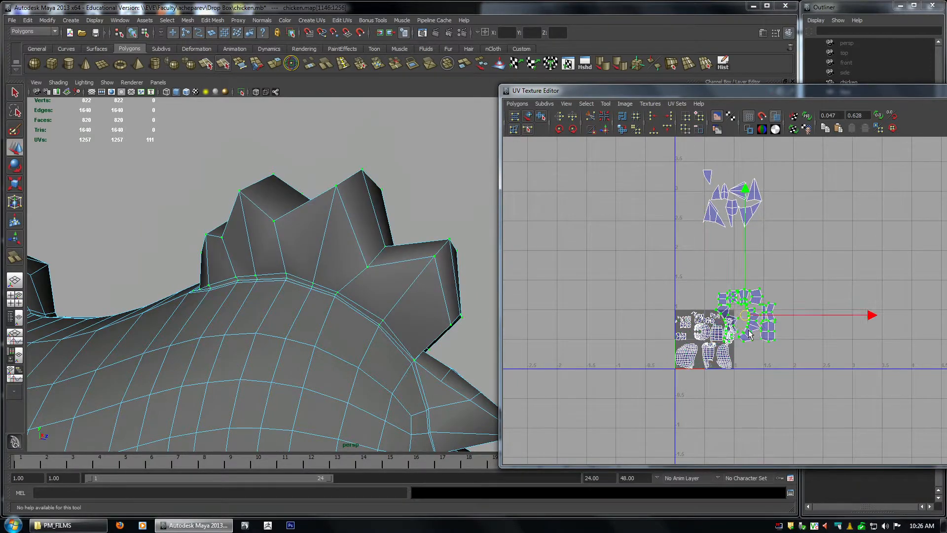
Select the faces of the wattle hanging below the chicken's beak, including both sides and the front rim.
{"action": "right_click_drag", "start_coordinate": [274, 366], "coordinate": [237, 362], "text": "alt"}
{"action": "middle_click_drag", "start_coordinate": [276, 363], "coordinate": [291, 237], "text": "alt"}
{"action": "right_click_drag", "start_coordinate": [291, 266], "coordinate": [338, 339], "text": "alt"}
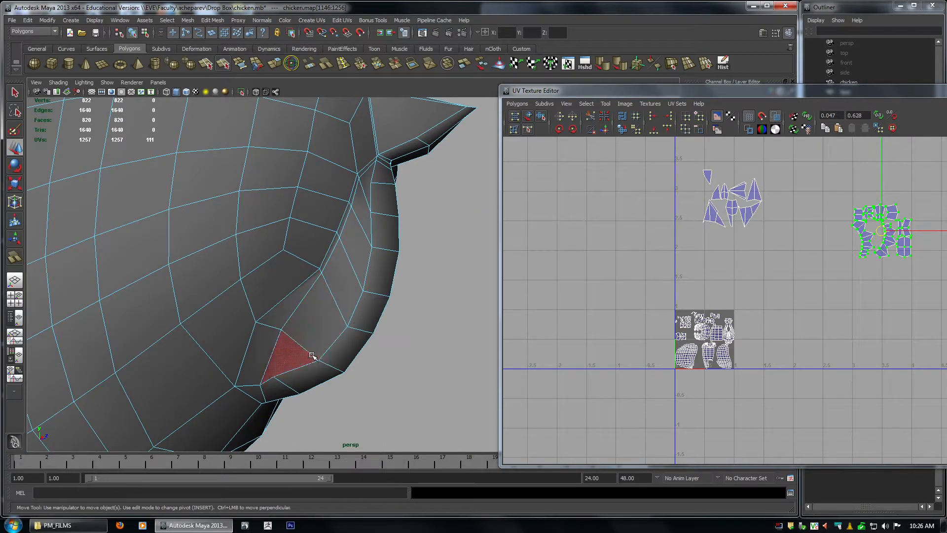
{"action": "left_click", "coordinate": [286, 362]}
{"action": "double_click", "coordinate": [317, 329], "text": "shift"}
{"action": "left_click_drag", "start_coordinate": [415, 325], "coordinate": [354, 315], "text": "alt"}
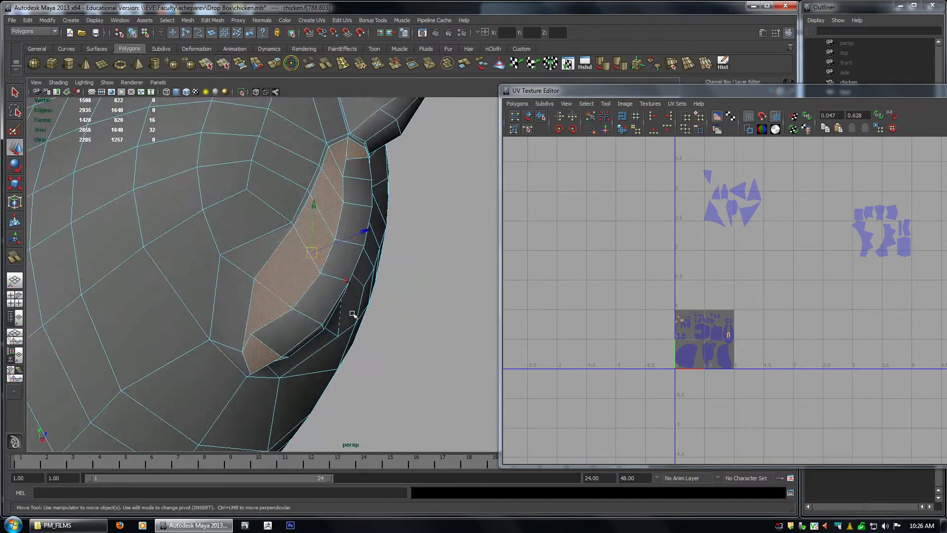
{"action": "left_click", "coordinate": [295, 328]}
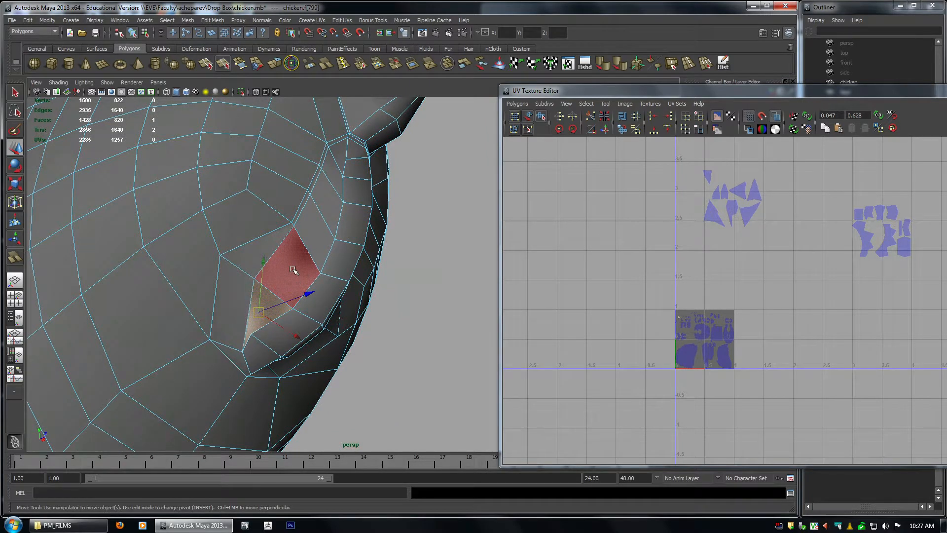
{"action": "double_click", "coordinate": [294, 270], "text": "shift"}
{"action": "left_click_drag", "start_coordinate": [402, 317], "coordinate": [356, 342], "text": "alt"}
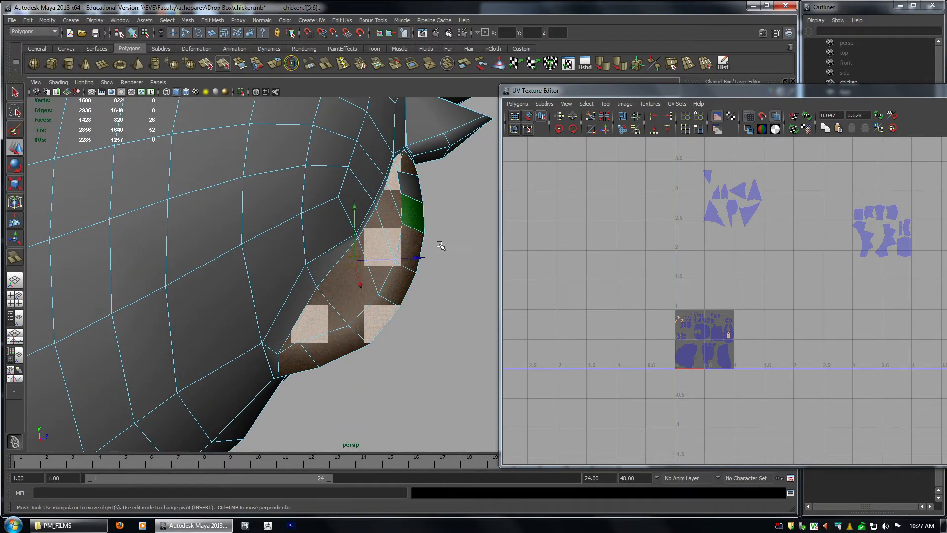
Check the wattle face selection in wireframe, apply automatic UV mapping and move its UVs to the upper left of the texture square.
{"action": "left_click_drag", "start_coordinate": [460, 271], "coordinate": [386, 288], "text": "alt"}
{"action": "key", "text": "4"}
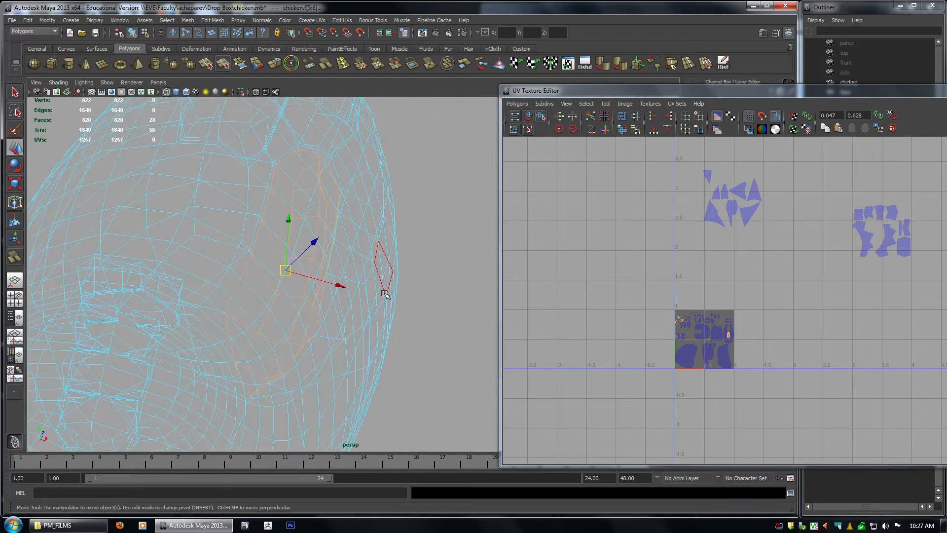
{"action": "mouse_move", "coordinate": [328, 315]}
{"action": "left_mouse_down", "text": "alt"}
{"action": "mouse_move", "coordinate": [330, 335]}
{"action": "mouse_move", "coordinate": [292, 302]}
{"action": "mouse_move", "coordinate": [232, 308]}
{"action": "mouse_move", "coordinate": [296, 301]}
{"action": "left_mouse_up", "text": "alt"}
{"action": "key", "text": "5"}
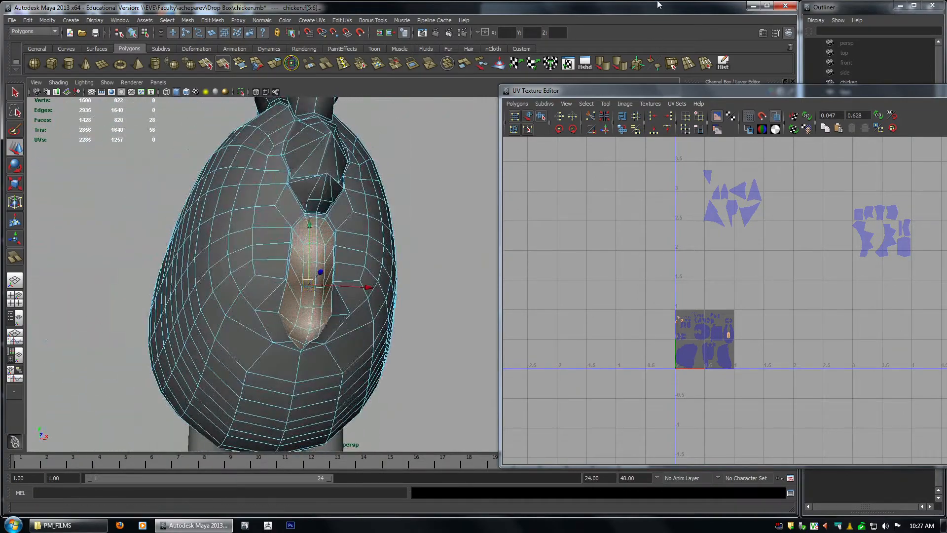
{"action": "left_click", "coordinate": [554, 65]}
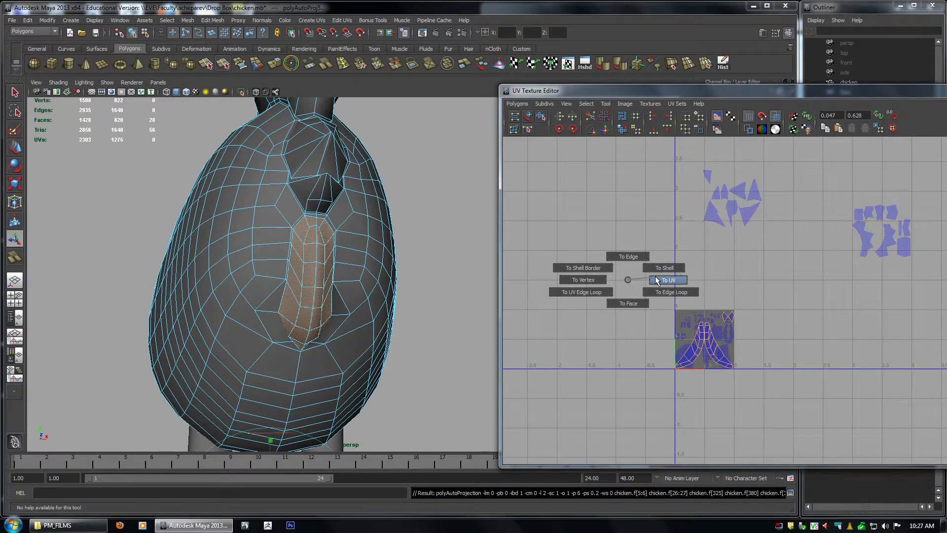
{"action": "right_click_drag", "start_coordinate": [658, 281], "coordinate": [659, 281], "text": "ctrl"}
{"action": "right_click_drag", "start_coordinate": [778, 313], "coordinate": [634, 279], "text": "alt"}
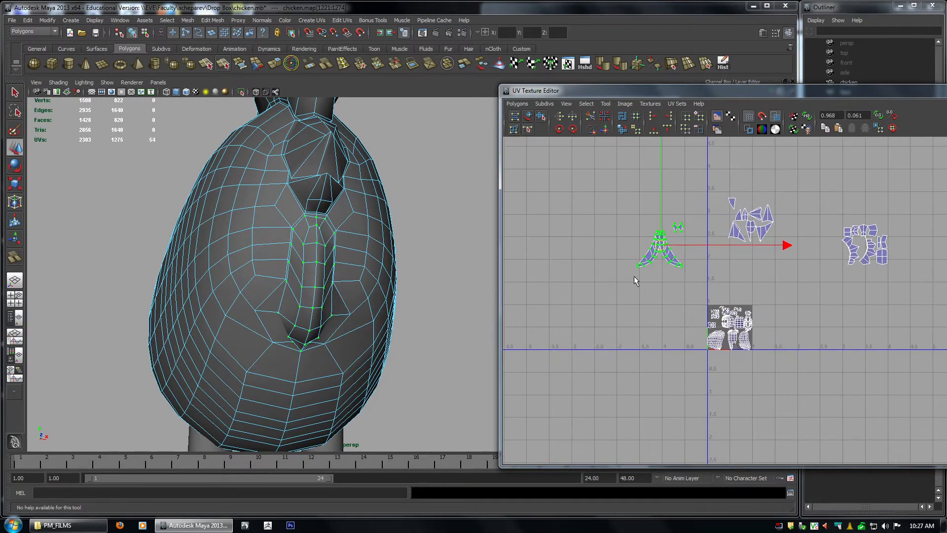
{"action": "middle_click_drag", "start_coordinate": [634, 279], "coordinate": [670, 301], "text": "alt"}
Select the tail feather faces visible from one side of the chicken.
{"action": "left_click_drag", "start_coordinate": [171, 238], "coordinate": [276, 222], "text": "alt"}
{"action": "middle_click_drag", "start_coordinate": [128, 202], "coordinate": [242, 232], "text": "alt"}
{"action": "left_click_drag", "start_coordinate": [242, 232], "coordinate": [249, 241], "text": "alt"}
{"action": "right_click_drag", "start_coordinate": [249, 241], "coordinate": [316, 310], "text": "alt"}
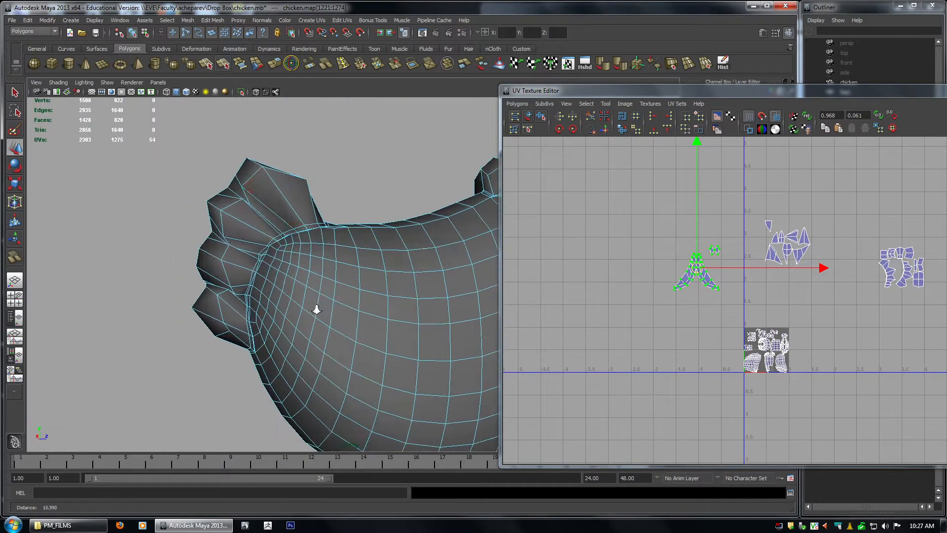
{"action": "left_click_drag", "start_coordinate": [253, 202], "coordinate": [245, 201], "text": "alt"}
{"action": "left_click_drag", "start_coordinate": [299, 185], "coordinate": [184, 202]}
{"action": "left_click_drag", "start_coordinate": [134, 172], "coordinate": [165, 278]}
{"action": "left_click_drag", "start_coordinate": [225, 383], "coordinate": [227, 383], "text": "ctrl+shift"}
Complete the tail selection with the remaining feather faces on the back and opposite side.
{"action": "left_click_drag", "start_coordinate": [232, 373], "coordinate": [552, 340], "text": "alt"}
{"action": "left_click_drag", "start_coordinate": [401, 169], "coordinate": [256, 239], "text": "alt"}
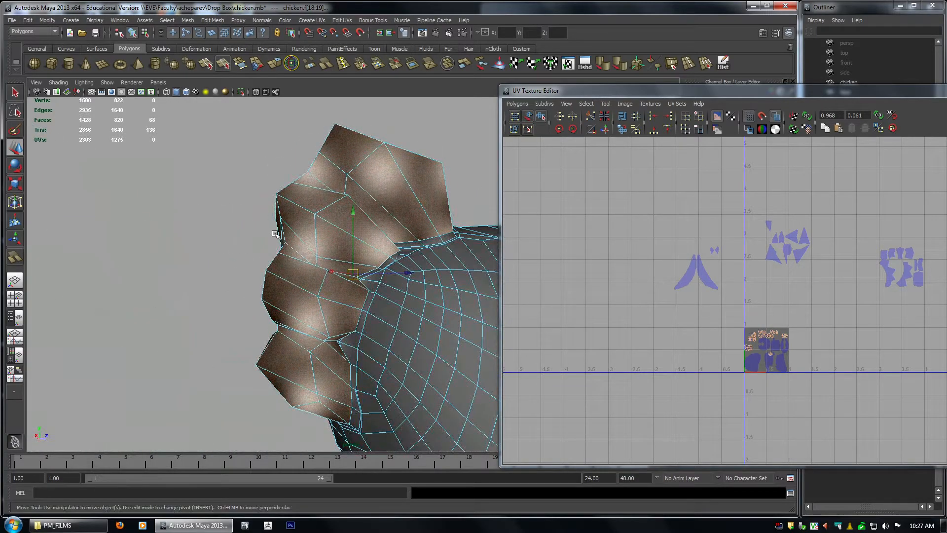
{"action": "left_click_drag", "start_coordinate": [344, 248], "coordinate": [385, 310], "text": "alt"}
{"action": "key", "text": "3"}
{"action": "key", "text": "1"}
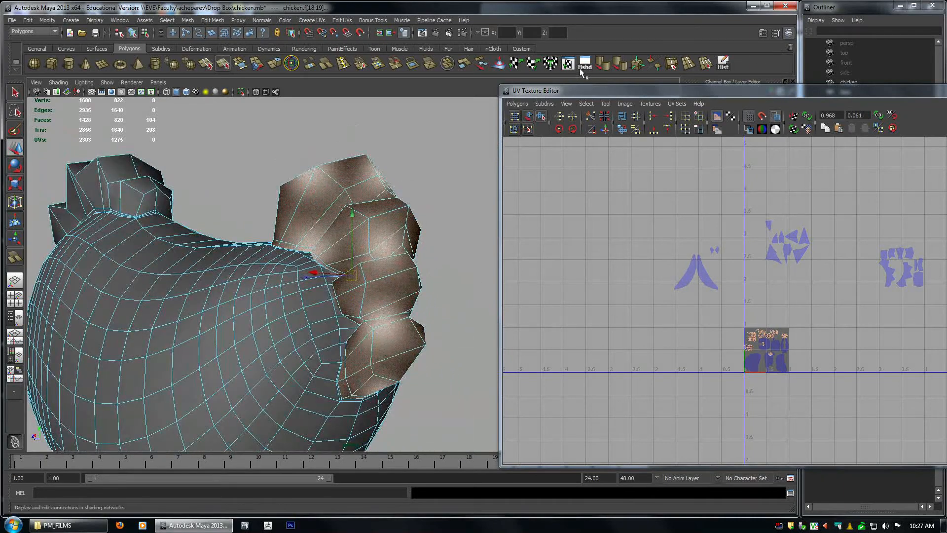
Apply automatic UV mapping to the tail feather faces and move their UVs far left of the texture square.
{"action": "left_click", "coordinate": [551, 63]}
{"action": "right_click_drag", "start_coordinate": [611, 242], "coordinate": [632, 244]}
{"action": "key", "text": "w"}
{"action": "middle_click_drag", "start_coordinate": [794, 404], "coordinate": [627, 431]}
Select the body faces through the UVs remaining in the texture square and check the selection around the model.
{"action": "right_click_drag", "start_coordinate": [354, 300], "coordinate": [89, 236], "text": "alt"}
{"action": "middle_click_drag", "start_coordinate": [254, 283], "coordinate": [275, 212], "text": "alt"}
{"action": "left_click_drag", "start_coordinate": [275, 212], "coordinate": [379, 202], "text": "alt"}
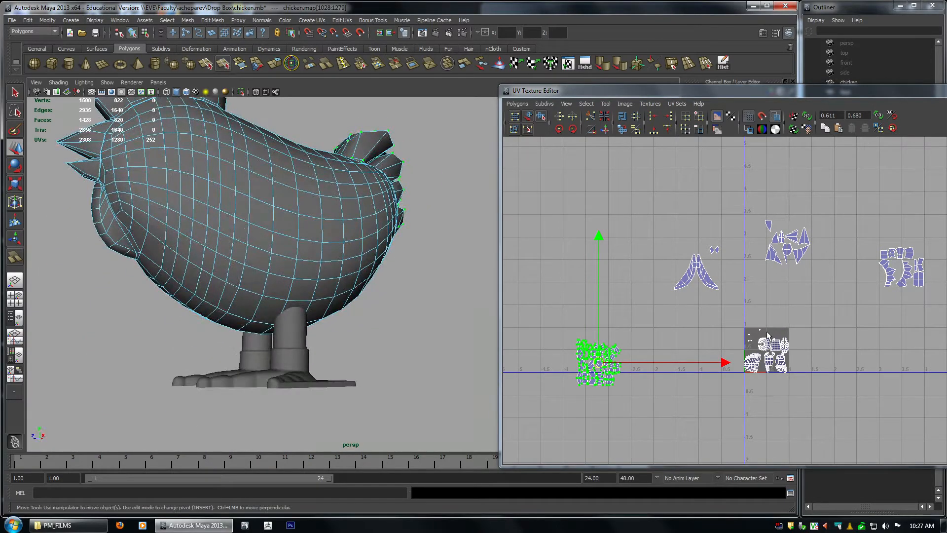
{"action": "right_click_drag", "start_coordinate": [767, 333], "coordinate": [767, 357]}
{"action": "left_click_drag", "start_coordinate": [813, 398], "coordinate": [730, 316]}
{"action": "left_click_drag", "start_coordinate": [83, 229], "coordinate": [204, 228], "text": "alt"}
{"action": "left_click_drag", "start_coordinate": [591, 89], "coordinate": [564, 46]}
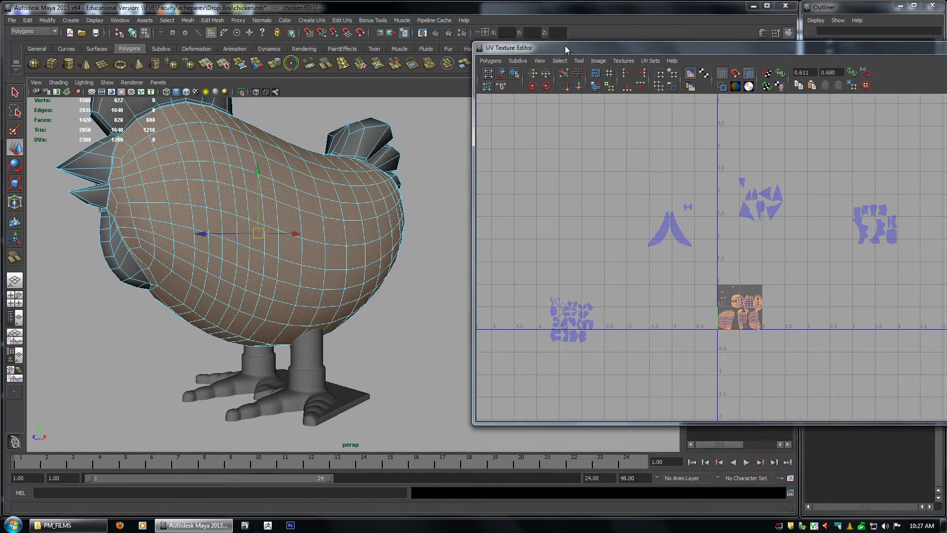
{"action": "mouse_move", "coordinate": [229, 229]}
{"action": "left_mouse_down", "text": "alt"}
{"action": "mouse_move", "coordinate": [264, 209]}
{"action": "mouse_move", "coordinate": [303, 232]}
{"action": "mouse_move", "coordinate": [239, 253]}
{"action": "left_mouse_up", "text": "alt"}
{"action": "key", "text": "4"}
{"action": "key", "text": "5"}
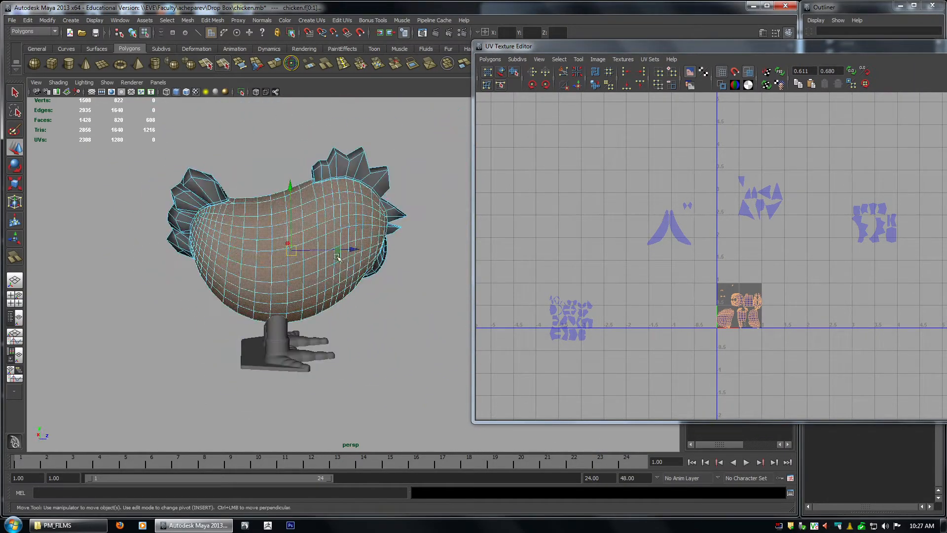
Apply automatic UV mapping to the selected body faces and bring the resulting shells into close view.
{"action": "left_click_drag", "start_coordinate": [338, 258], "coordinate": [295, 257], "text": "alt"}
{"action": "left_click_drag", "start_coordinate": [649, 47], "coordinate": [632, 91]}
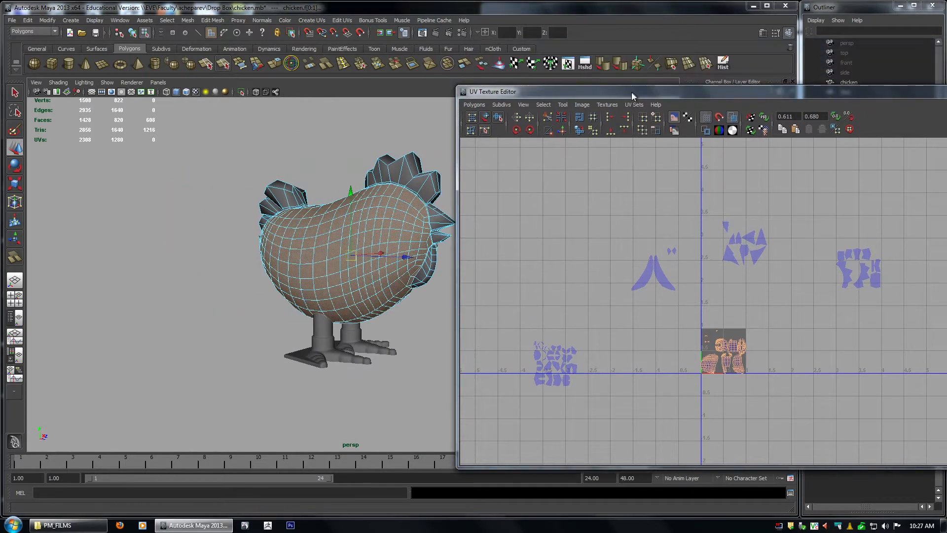
{"action": "left_click", "coordinate": [556, 64]}
{"action": "right_click_drag", "start_coordinate": [740, 391], "coordinate": [892, 368], "text": "alt"}
{"action": "middle_click_drag", "start_coordinate": [383, 260], "coordinate": [334, 251], "text": "alt"}
{"action": "left_click_drag", "start_coordinate": [334, 251], "coordinate": [301, 249], "text": "alt"}
{"action": "right_click_drag", "start_coordinate": [301, 250], "coordinate": [376, 253], "text": "alt"}
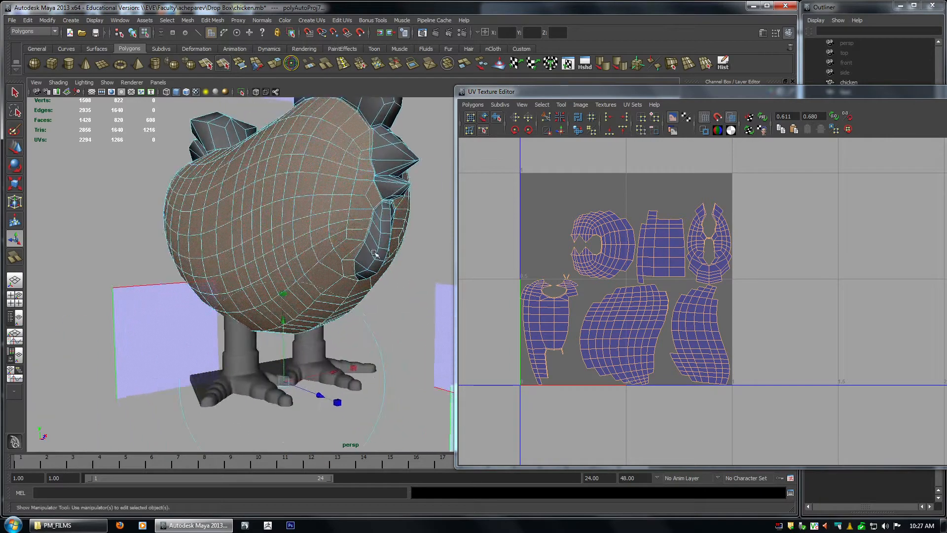
Compare the body's new UV shells with the chicken model from the front, side, back and underside to judge where seams should run.
{"action": "left_click_drag", "start_coordinate": [377, 254], "coordinate": [341, 228], "text": "alt"}
{"action": "right_click_drag", "start_coordinate": [561, 291], "coordinate": [593, 330], "text": "alt"}
{"action": "middle_click_drag", "start_coordinate": [594, 330], "coordinate": [809, 364], "text": "alt"}
{"action": "right_click_drag", "start_coordinate": [809, 363], "coordinate": [627, 319], "text": "alt"}
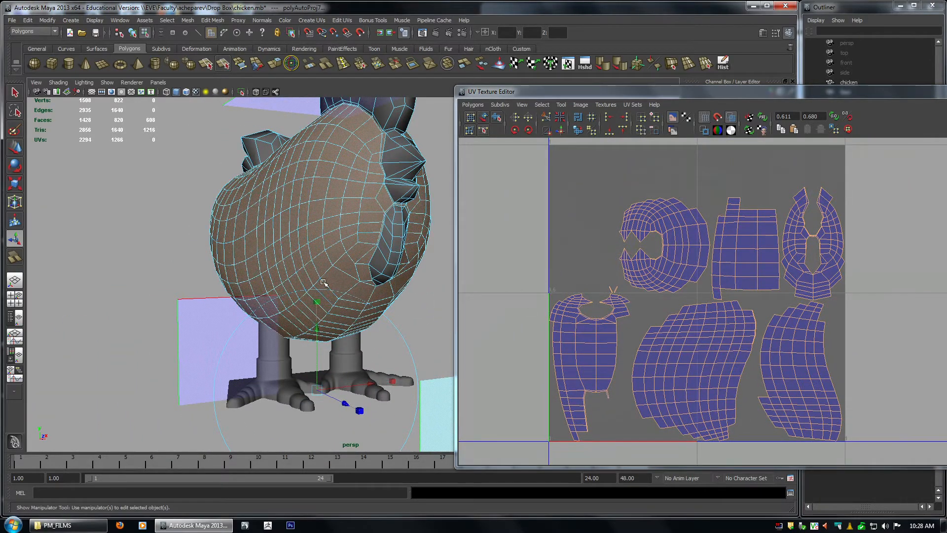
{"action": "left_click_drag", "start_coordinate": [324, 282], "coordinate": [312, 304], "text": "alt"}
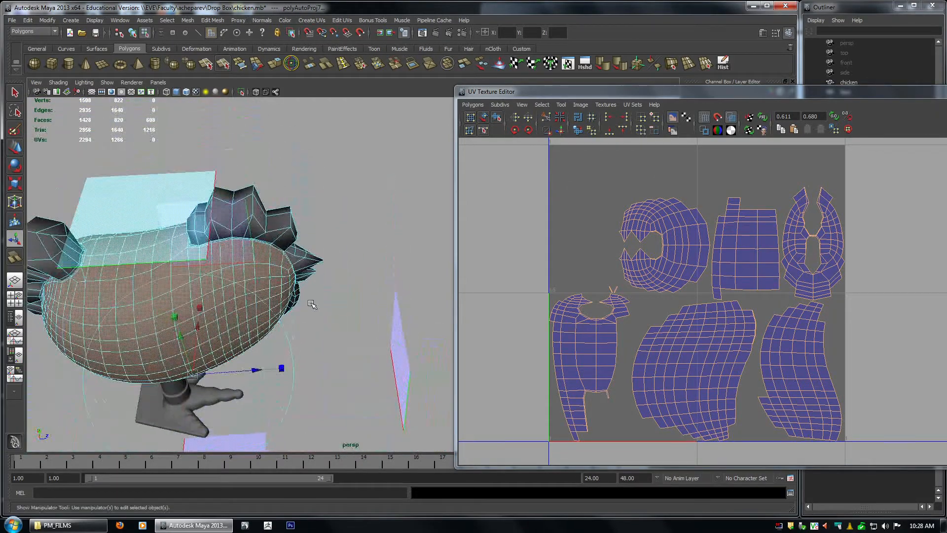
{"action": "key", "text": "w"}
{"action": "right_click_drag", "start_coordinate": [889, 243], "coordinate": [695, 248], "text": "alt"}
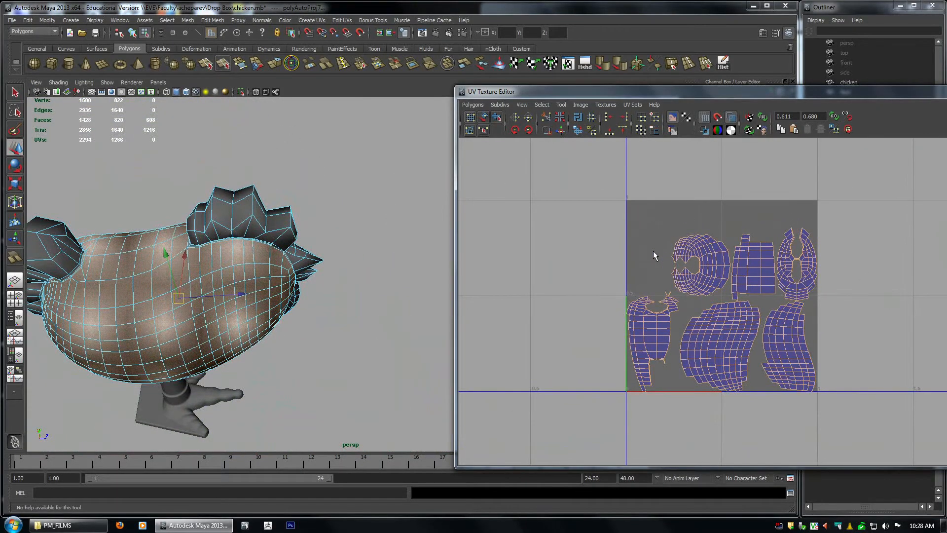
{"action": "mouse_move", "coordinate": [316, 222]}
{"action": "left_mouse_down", "text": "alt"}
{"action": "mouse_move", "coordinate": [301, 217]}
{"action": "mouse_move", "coordinate": [310, 213]}
{"action": "left_mouse_up", "text": "alt"}
{"action": "left_click_drag", "start_coordinate": [311, 170], "coordinate": [247, 188], "text": "alt"}
{"action": "left_click_drag", "start_coordinate": [224, 221], "coordinate": [91, 220], "text": "alt"}
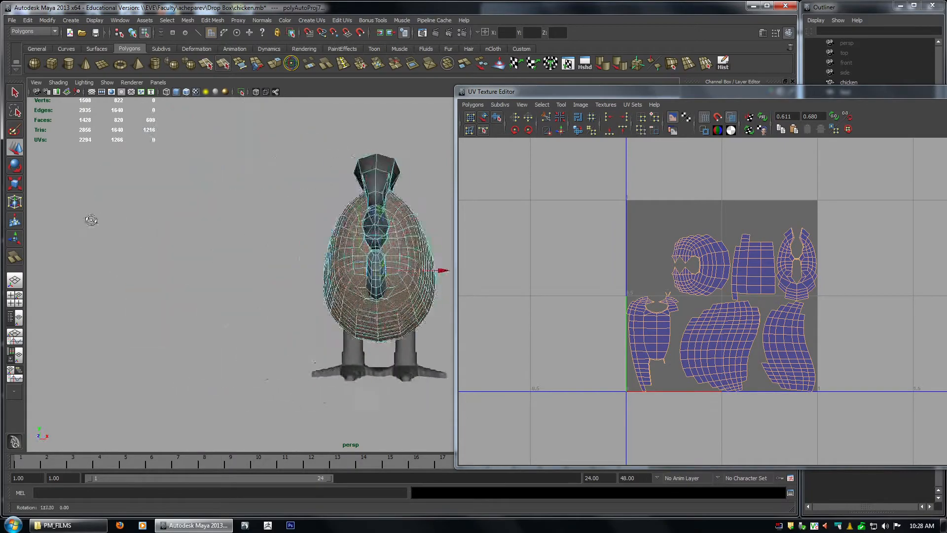
{"action": "right_click_drag", "start_coordinate": [91, 220], "coordinate": [345, 296], "text": "alt"}
{"action": "middle_click_drag", "start_coordinate": [345, 296], "coordinate": [206, 298], "text": "alt"}
{"action": "left_click_drag", "start_coordinate": [206, 298], "coordinate": [83, 161], "text": "alt"}
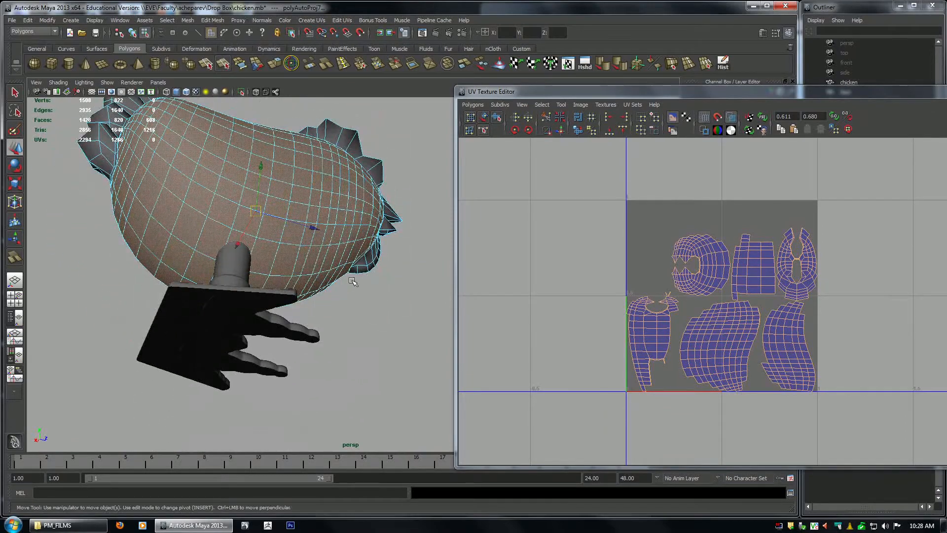
{"action": "left_click_drag", "start_coordinate": [296, 208], "coordinate": [189, 268], "text": "alt"}
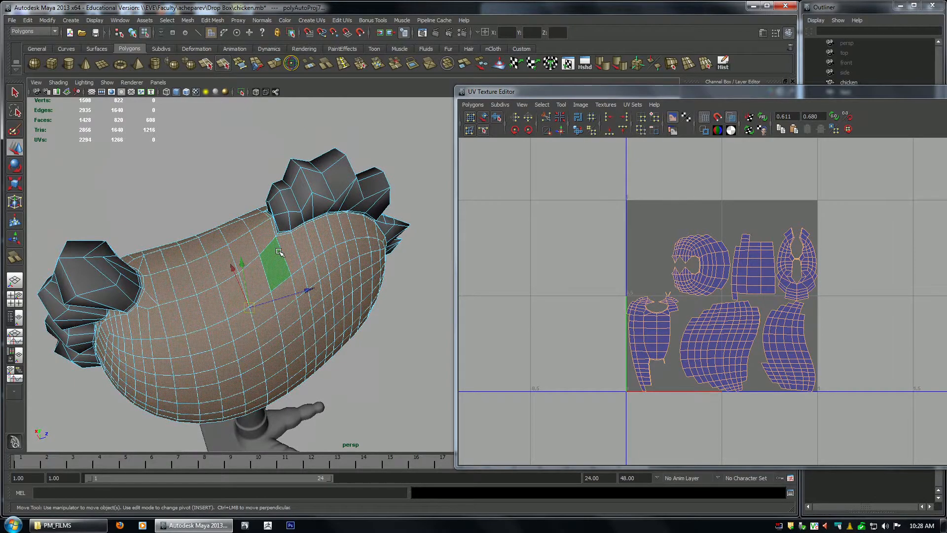
{"action": "left_click_drag", "start_coordinate": [326, 265], "coordinate": [291, 223], "text": "alt"}
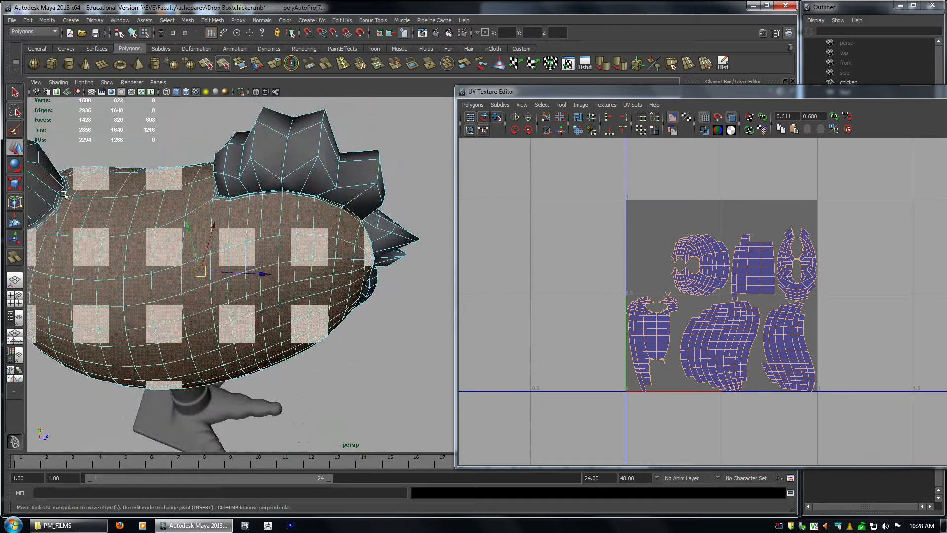
{"action": "left_click_drag", "start_coordinate": [114, 191], "coordinate": [43, 163], "text": "alt"}
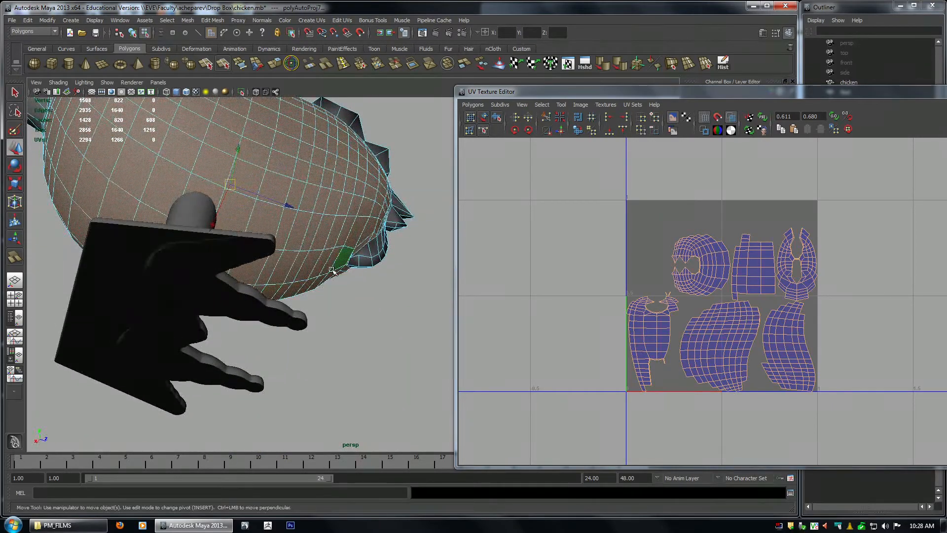
{"action": "left_click_drag", "start_coordinate": [333, 270], "coordinate": [243, 266], "text": "alt"}
{"action": "left_click_drag", "start_coordinate": [274, 344], "coordinate": [281, 296], "text": "alt"}
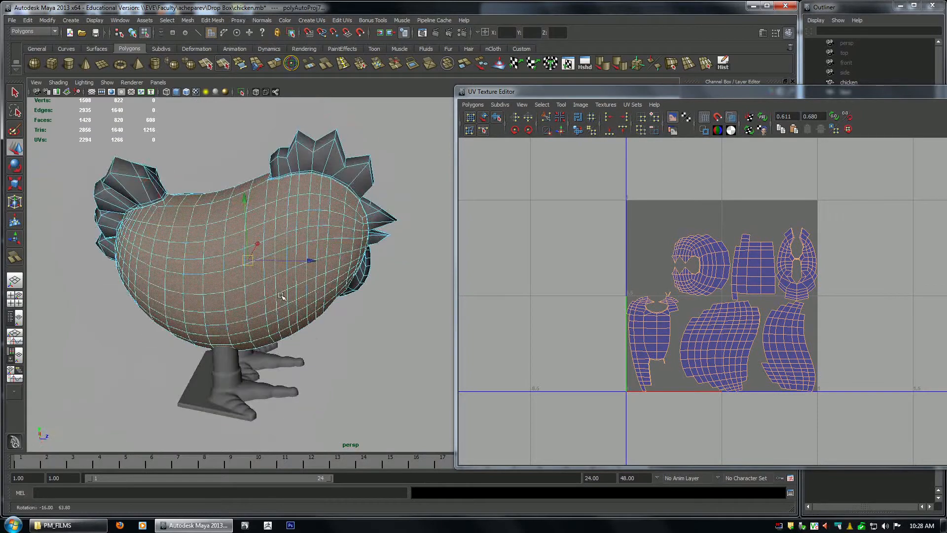
Select the lengthwise edge loop that runs along the chicken's centre line, starting from the chest edge just below the wattle.
{"action": "left_click_drag", "start_coordinate": [276, 196], "coordinate": [310, 335], "text": "alt"}
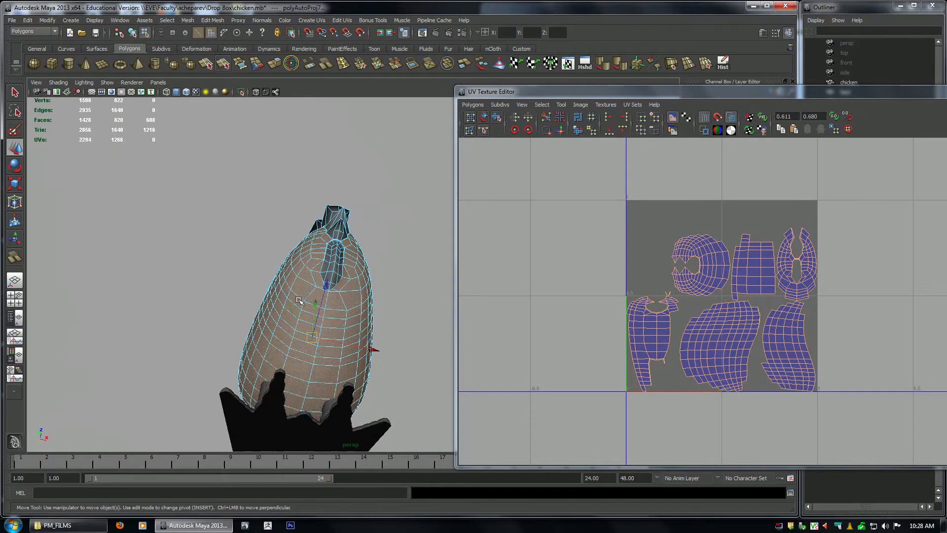
{"action": "right_click_drag", "start_coordinate": [298, 300], "coordinate": [412, 389], "text": "alt"}
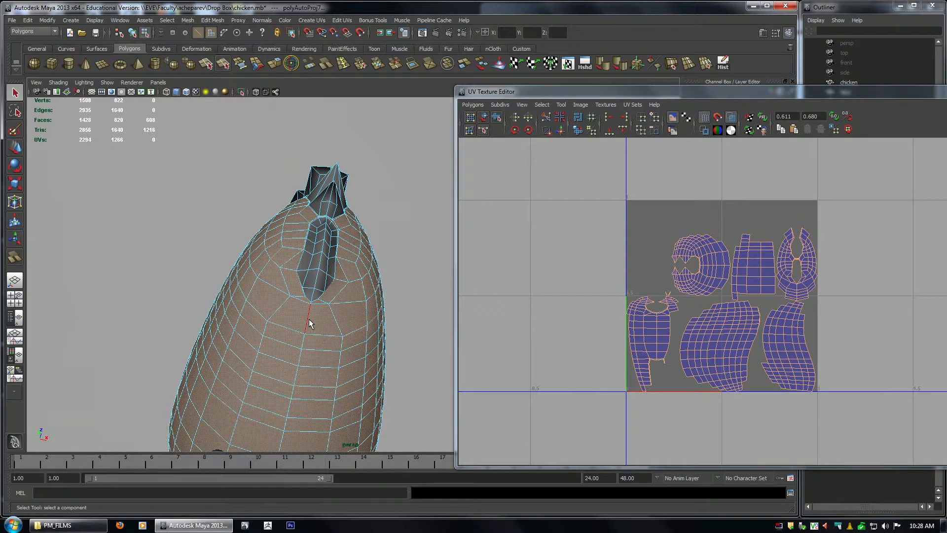
{"action": "double_click", "coordinate": [309, 318]}
{"action": "left_click_drag", "start_coordinate": [309, 319], "coordinate": [254, 340], "text": "alt"}
{"action": "left_click_drag", "start_coordinate": [137, 313], "coordinate": [187, 279], "text": "alt"}
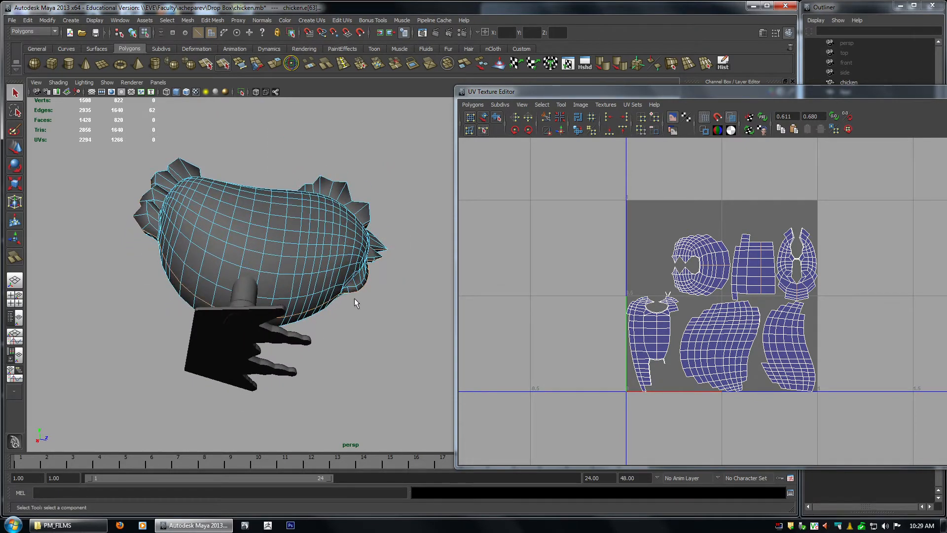
Deselect the loop edges in the UV groups outside the texture square, keeping only the body's centre-line edges selected.
{"action": "scroll", "coordinate": [750, 299], "scroll_direction": "down", "scroll_amount": 4}
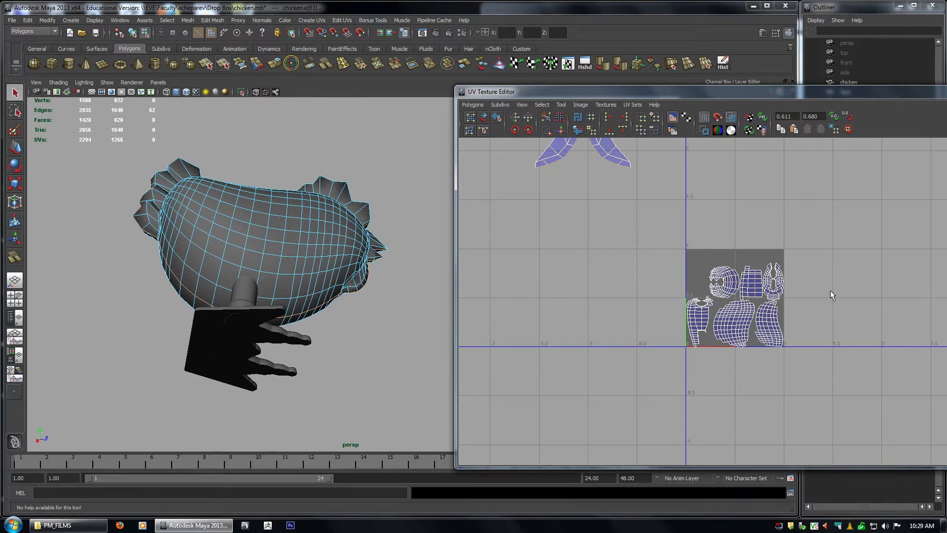
{"action": "scroll", "coordinate": [832, 294], "scroll_direction": "down", "scroll_amount": 5}
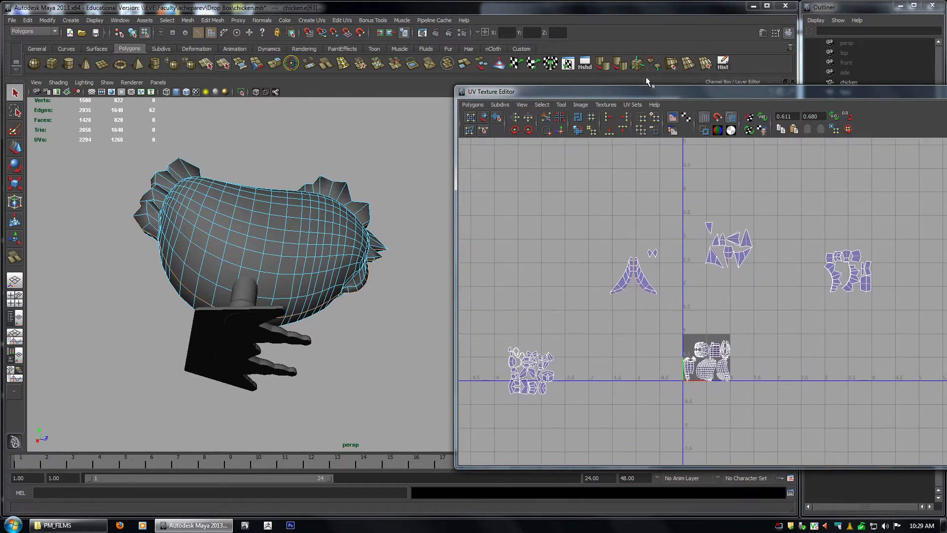
{"action": "left_click_drag", "start_coordinate": [650, 93], "coordinate": [574, 56]}
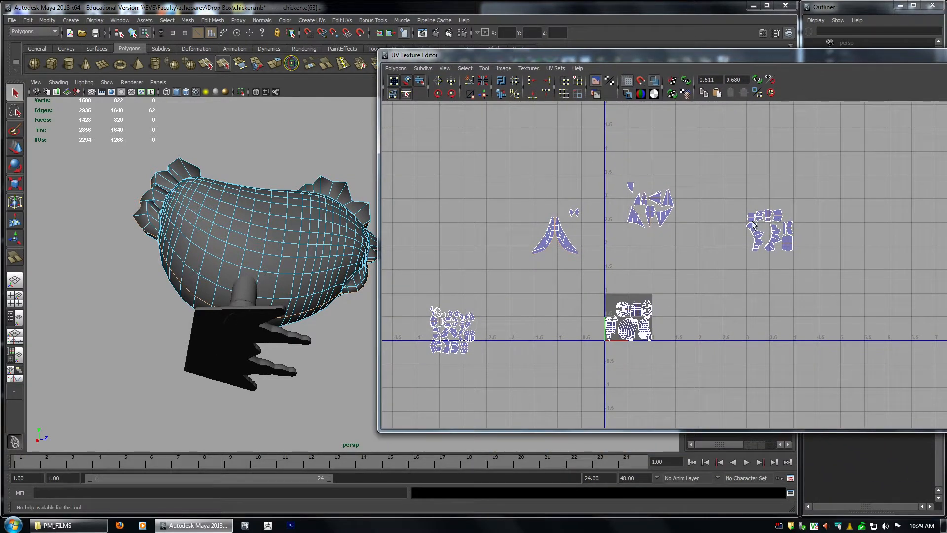
{"action": "right_click_drag", "start_coordinate": [555, 247], "coordinate": [793, 266], "text": "alt"}
{"action": "middle_click_drag", "start_coordinate": [793, 267], "coordinate": [779, 412], "text": "alt"}
{"action": "right_click_drag", "start_coordinate": [461, 173], "coordinate": [551, 175], "text": "alt"}
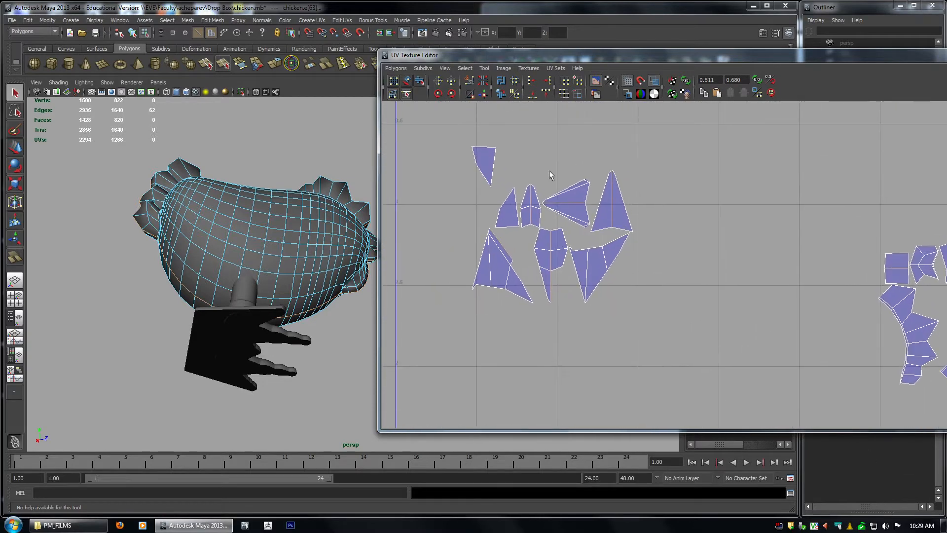
{"action": "right_click_drag", "start_coordinate": [873, 351], "coordinate": [619, 234], "text": "alt"}
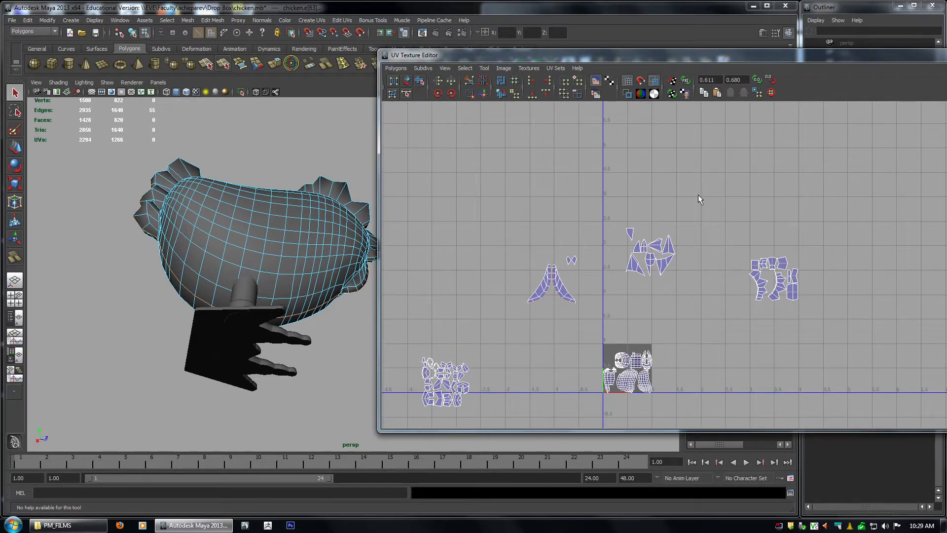
{"action": "middle_click_drag", "start_coordinate": [665, 298], "coordinate": [794, 260], "text": "alt"}
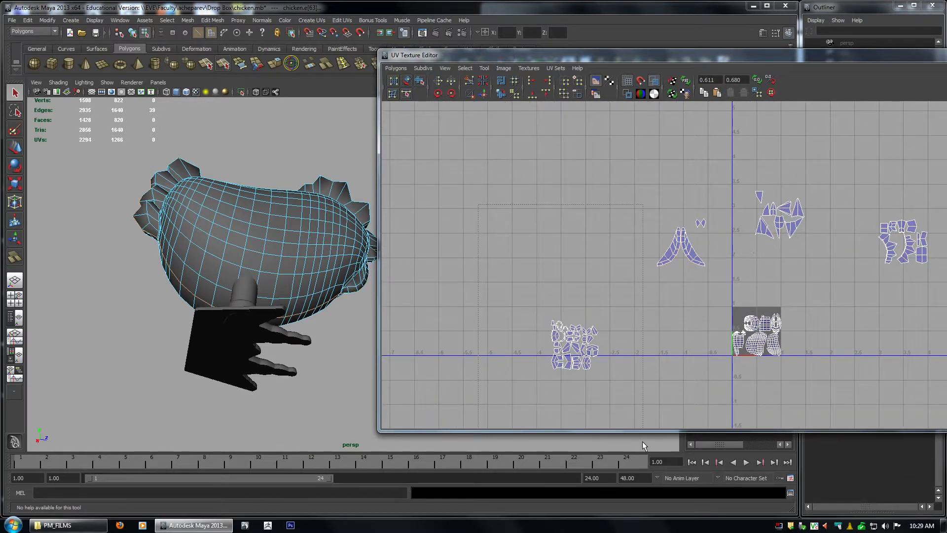
{"action": "middle_click_drag", "start_coordinate": [638, 274], "coordinate": [613, 249], "text": "alt"}
{"action": "right_click_drag", "start_coordinate": [613, 250], "coordinate": [691, 232], "text": "alt"}
{"action": "middle_click_drag", "start_coordinate": [739, 241], "coordinate": [660, 240], "text": "alt"}
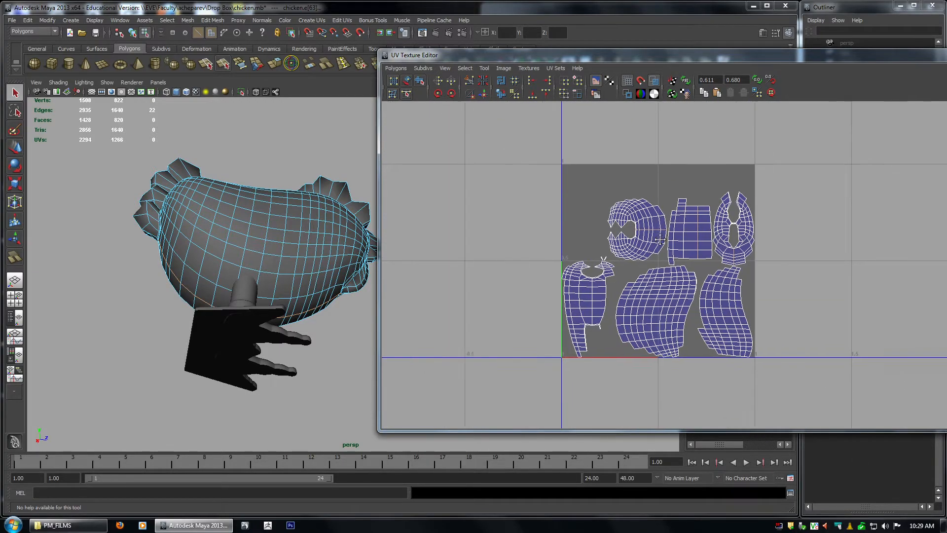
Check the selected centre-line edges around the body and cut its UVs along them.
{"action": "scroll", "coordinate": [660, 240], "scroll_direction": "up", "scroll_amount": 2}
{"action": "left_click_drag", "start_coordinate": [144, 249], "coordinate": [166, 179], "text": "alt"}
{"action": "middle_click_drag", "start_coordinate": [291, 232], "coordinate": [234, 228], "text": "alt"}
{"action": "right_click_drag", "start_coordinate": [234, 228], "coordinate": [276, 217], "text": "alt"}
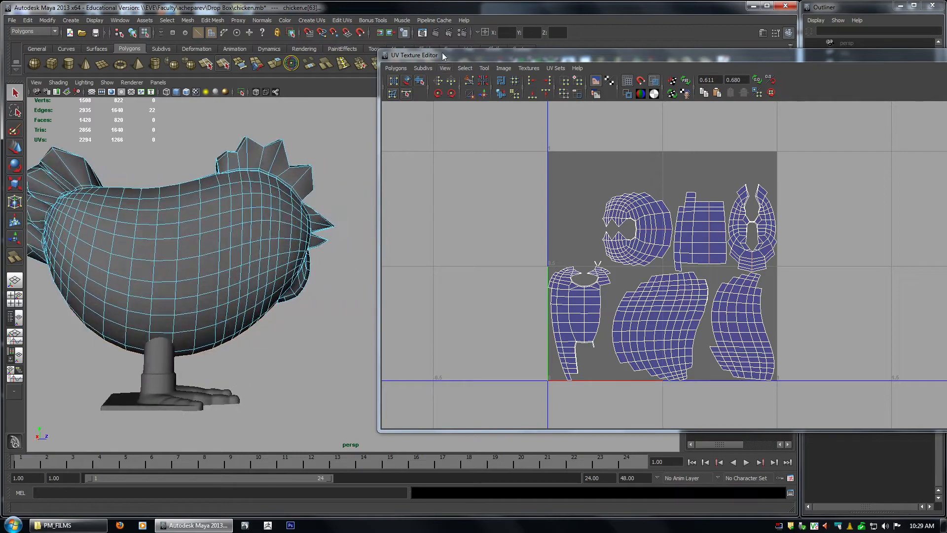
{"action": "left_click_drag", "start_coordinate": [430, 56], "coordinate": [574, 101]}
{"action": "left_click_drag", "start_coordinate": [500, 185], "coordinate": [289, 250], "text": "alt"}
{"action": "right_click_drag", "start_coordinate": [289, 249], "coordinate": [365, 348], "text": "alt"}
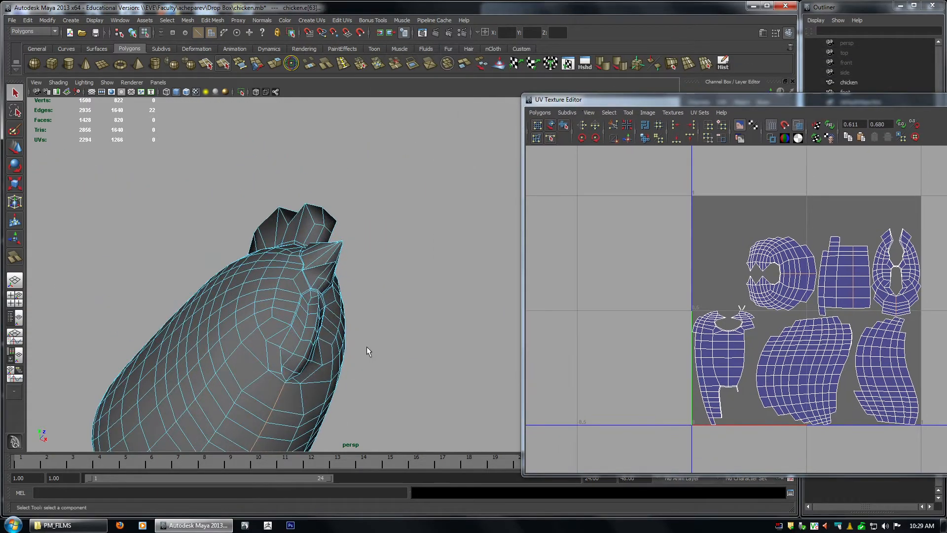
{"action": "key", "text": "4"}
{"action": "mouse_move", "coordinate": [364, 345]}
{"action": "left_mouse_down", "text": "alt"}
{"action": "mouse_move", "coordinate": [353, 275]}
{"action": "mouse_move", "coordinate": [345, 281]}
{"action": "mouse_move", "coordinate": [348, 330]}
{"action": "mouse_move", "coordinate": [360, 342]}
{"action": "mouse_move", "coordinate": [357, 330]}
{"action": "mouse_move", "coordinate": [289, 319]}
{"action": "left_mouse_up", "text": "alt"}
{"action": "key", "text": "5"}
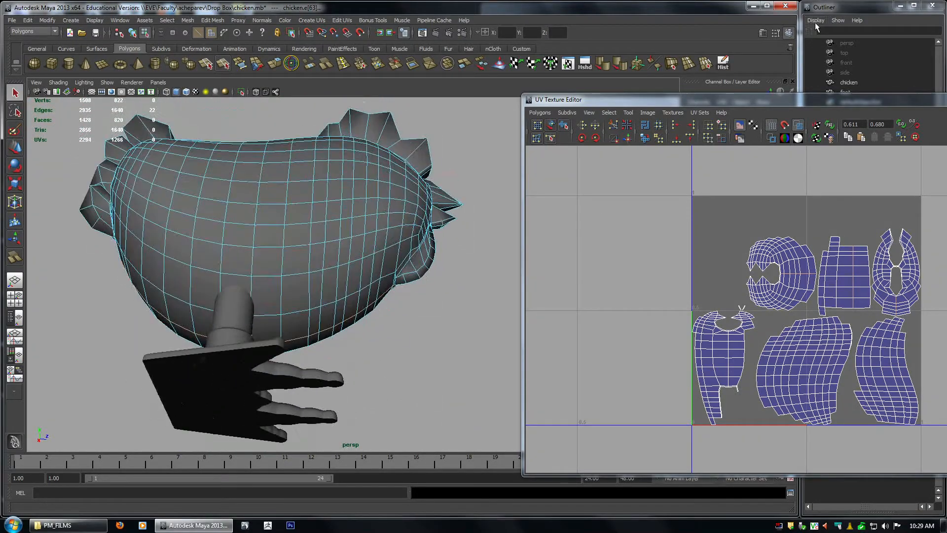
{"action": "left_click_drag", "start_coordinate": [707, 100], "coordinate": [597, 50]}
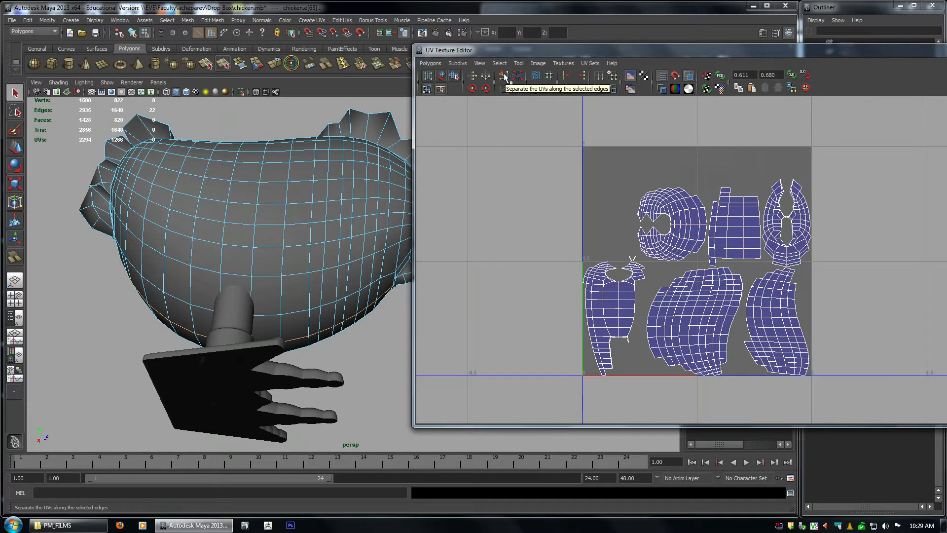
{"action": "left_click", "coordinate": [503, 76]}
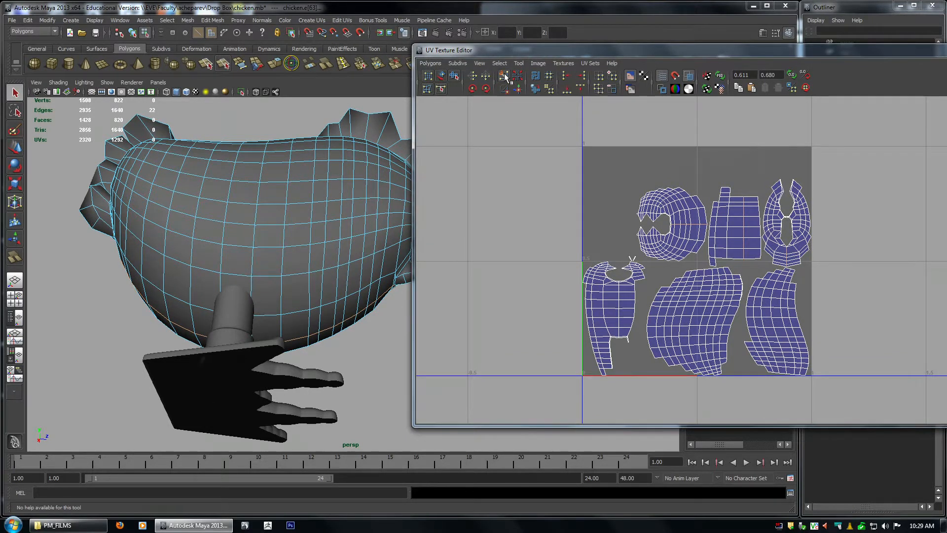
Select all edges of the body's UV shells inside the texture square in edge mode.
{"action": "left_click_drag", "start_coordinate": [542, 50], "coordinate": [642, 50]}
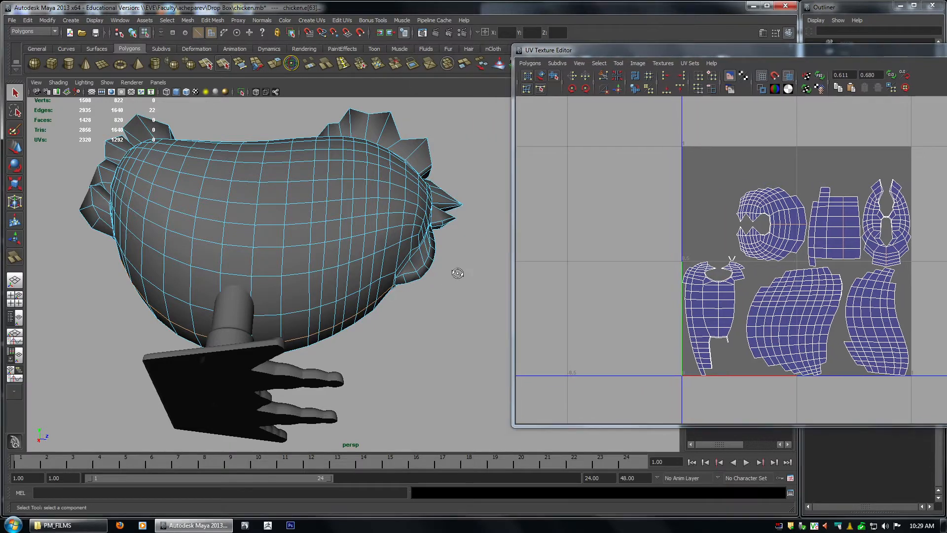
{"action": "left_click_drag", "start_coordinate": [454, 271], "coordinate": [408, 257], "text": "alt"}
{"action": "scroll", "coordinate": [769, 227], "scroll_direction": "down", "scroll_amount": 1}
{"action": "middle_click_drag", "start_coordinate": [799, 232], "coordinate": [703, 236], "text": "alt"}
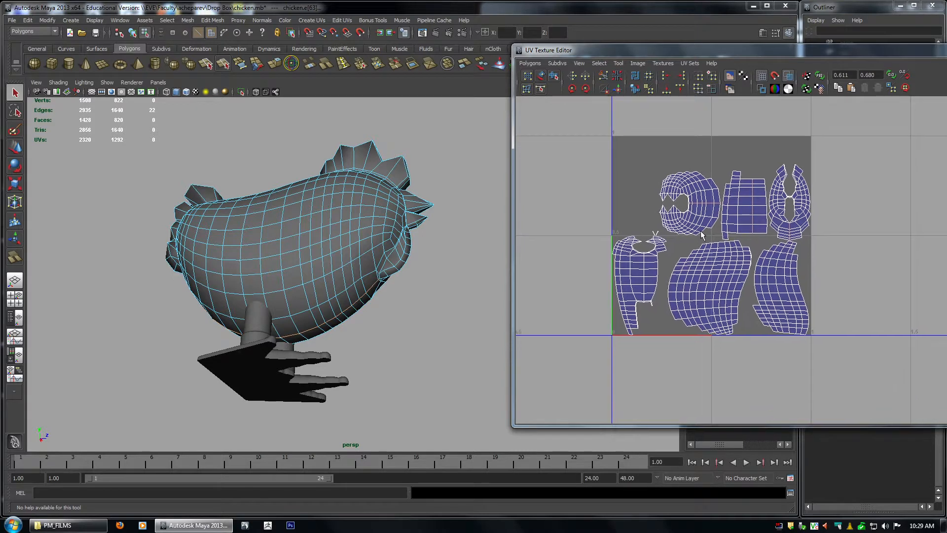
{"action": "right_click", "coordinate": [701, 212]}
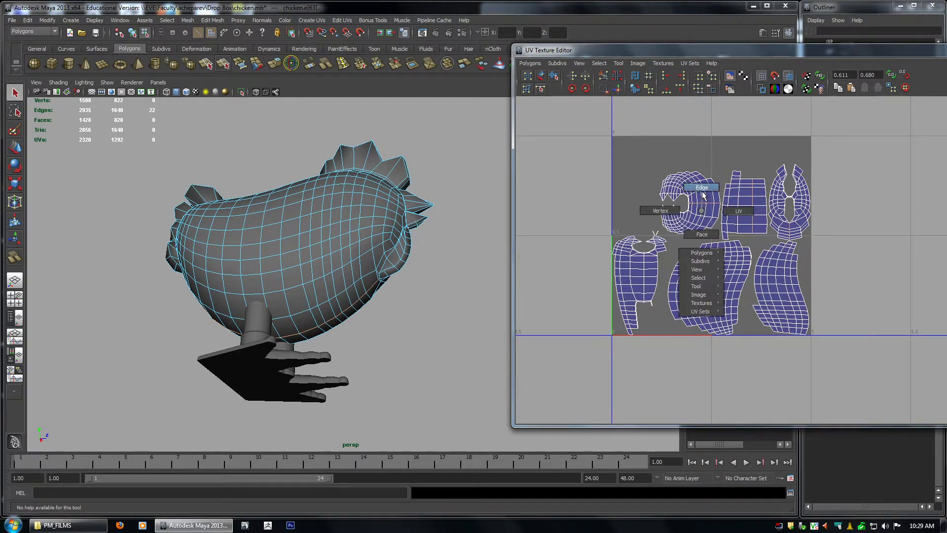
{"action": "left_click", "coordinate": [705, 195]}
{"action": "right_click_drag", "start_coordinate": [677, 195], "coordinate": [676, 174]}
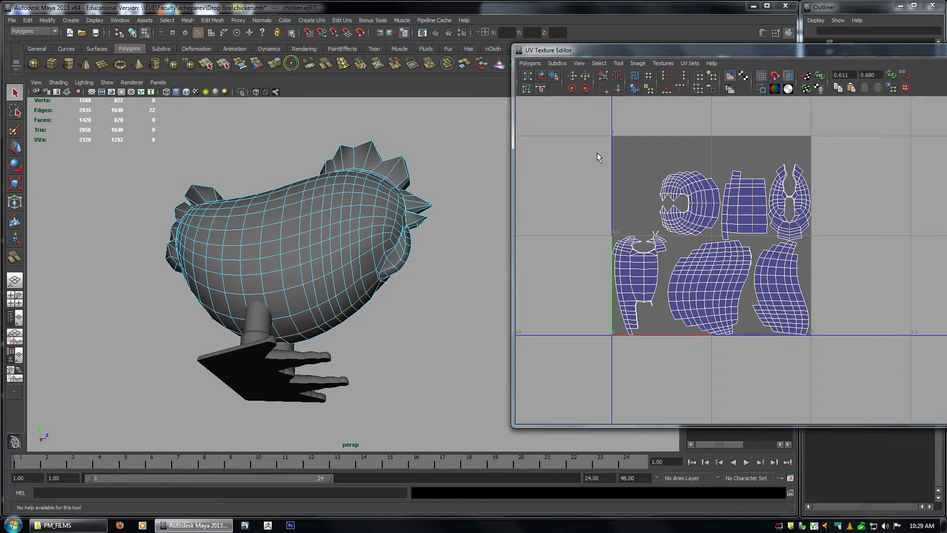
{"action": "left_click_drag", "start_coordinate": [585, 123], "coordinate": [880, 416]}
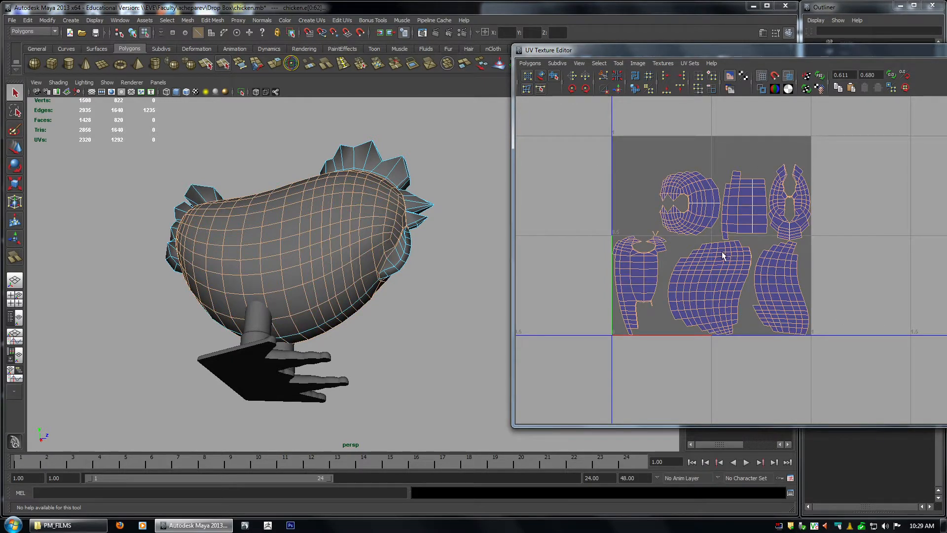
Examine the body shells and the separate UV groups laid out around the texture square.
{"action": "right_click_drag", "start_coordinate": [724, 256], "coordinate": [802, 290], "text": "alt"}
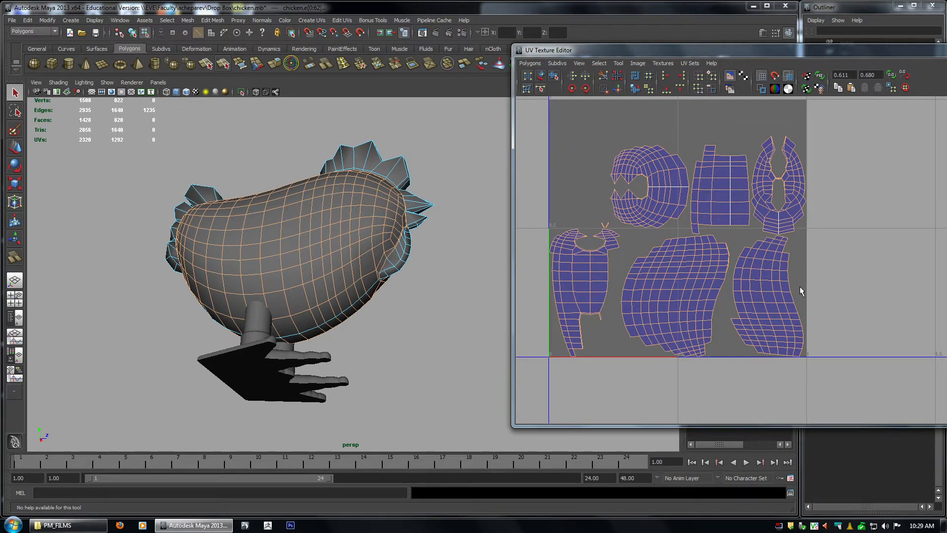
{"action": "right_click_drag", "start_coordinate": [880, 290], "coordinate": [763, 220], "text": "alt"}
{"action": "middle_click_drag", "start_coordinate": [775, 221], "coordinate": [724, 395], "text": "alt"}
{"action": "right_click_drag", "start_coordinate": [723, 396], "coordinate": [712, 271], "text": "alt"}
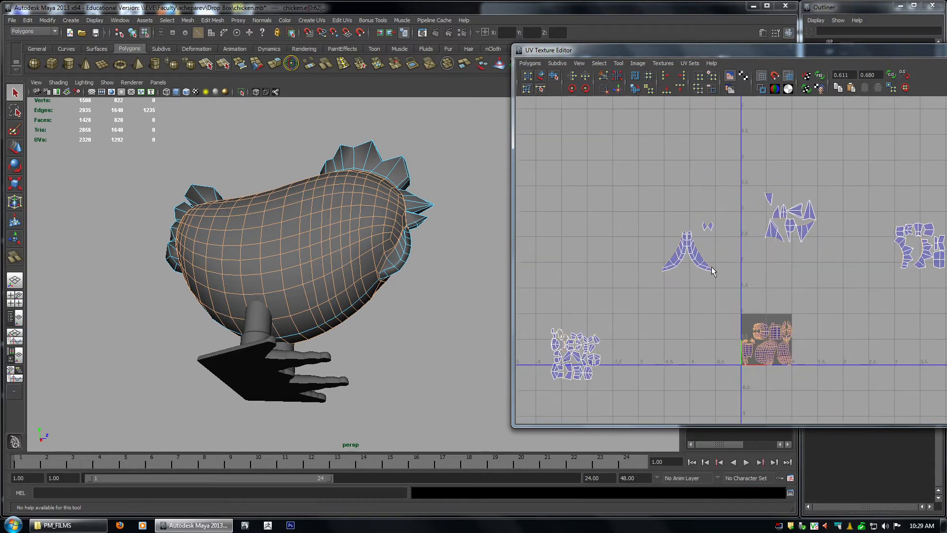
{"action": "middle_click_drag", "start_coordinate": [655, 275], "coordinate": [657, 278], "text": "alt"}
{"action": "right_click_drag", "start_coordinate": [657, 278], "coordinate": [601, 221], "text": "alt"}
{"action": "middle_click_drag", "start_coordinate": [601, 221], "coordinate": [709, 188], "text": "alt"}
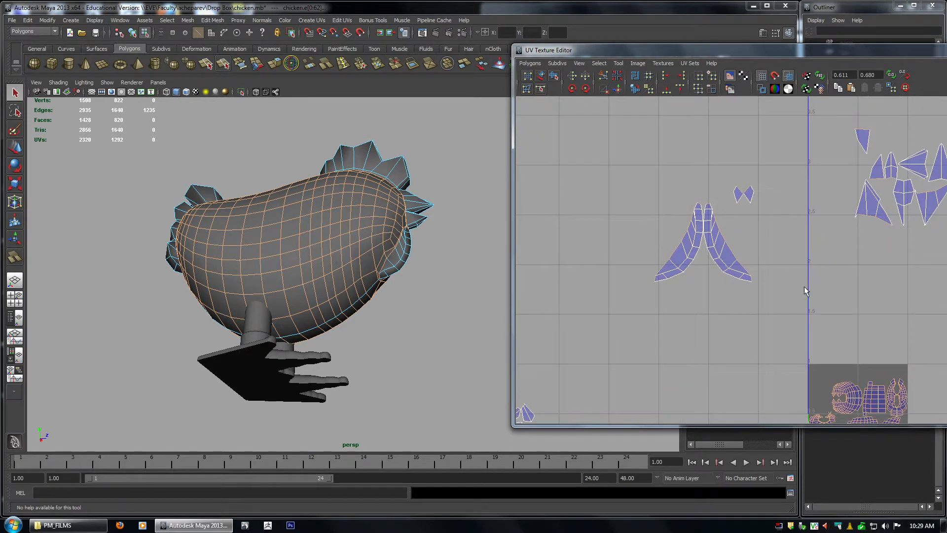
{"action": "middle_click_drag", "start_coordinate": [852, 234], "coordinate": [587, 263], "text": "alt"}
{"action": "middle_click_drag", "start_coordinate": [903, 252], "coordinate": [741, 213], "text": "alt"}
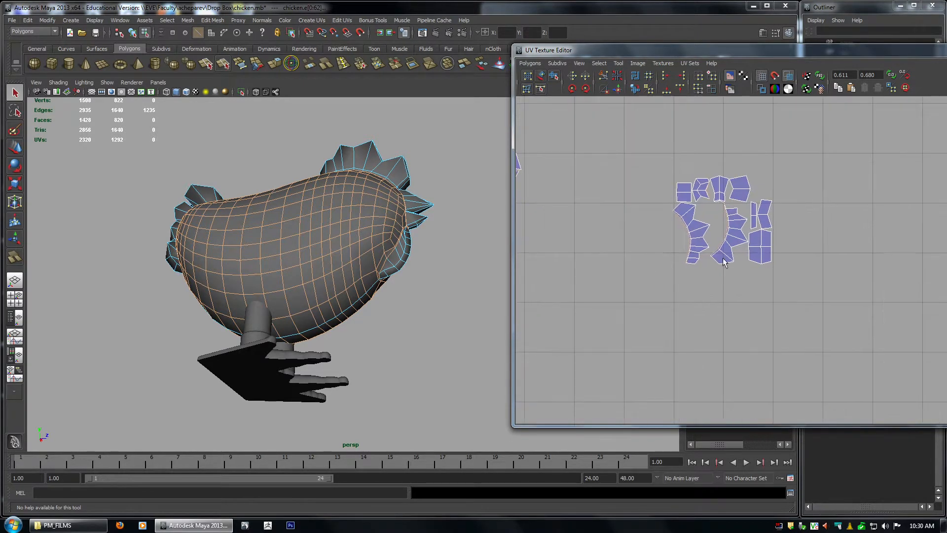
Deselect the edges in the separate UV groups outside the texture square, keeping only the body shells' edges selected.
{"action": "right_click_drag", "start_coordinate": [778, 217], "coordinate": [531, 232], "text": "alt"}
{"action": "middle_click_drag", "start_coordinate": [671, 238], "coordinate": [881, 198], "text": "alt"}
{"action": "right_click_drag", "start_coordinate": [882, 198], "coordinate": [718, 212], "text": "alt"}
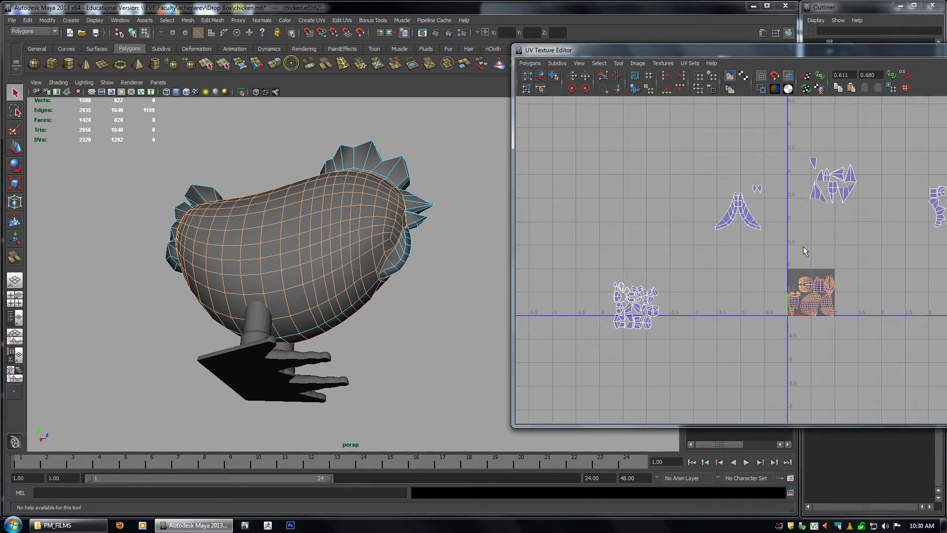
{"action": "left_click_drag", "start_coordinate": [874, 221], "coordinate": [876, 223], "text": "ctrl"}
{"action": "middle_click_drag", "start_coordinate": [909, 216], "coordinate": [713, 206], "text": "alt"}
{"action": "left_click_drag", "start_coordinate": [713, 140], "coordinate": [819, 245], "text": "ctrl"}
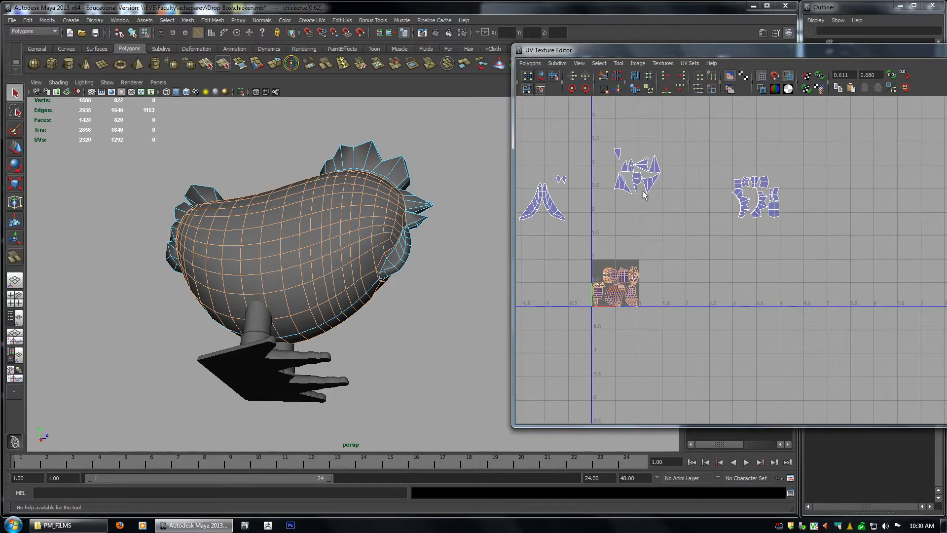
Move and sew the selected body edges to join the body's UV shells inside the texture square.
{"action": "middle_click_drag", "start_coordinate": [644, 190], "coordinate": [700, 165], "text": "alt"}
{"action": "right_click_drag", "start_coordinate": [701, 165], "coordinate": [931, 379], "text": "alt"}
{"action": "middle_click_drag", "start_coordinate": [671, 217], "coordinate": [715, 208], "text": "alt"}
{"action": "right_click_drag", "start_coordinate": [715, 208], "coordinate": [924, 385], "text": "alt"}
{"action": "middle_click_drag", "start_coordinate": [620, 229], "coordinate": [810, 251], "text": "alt"}
{"action": "right_click_drag", "start_coordinate": [810, 252], "coordinate": [916, 334], "text": "alt"}
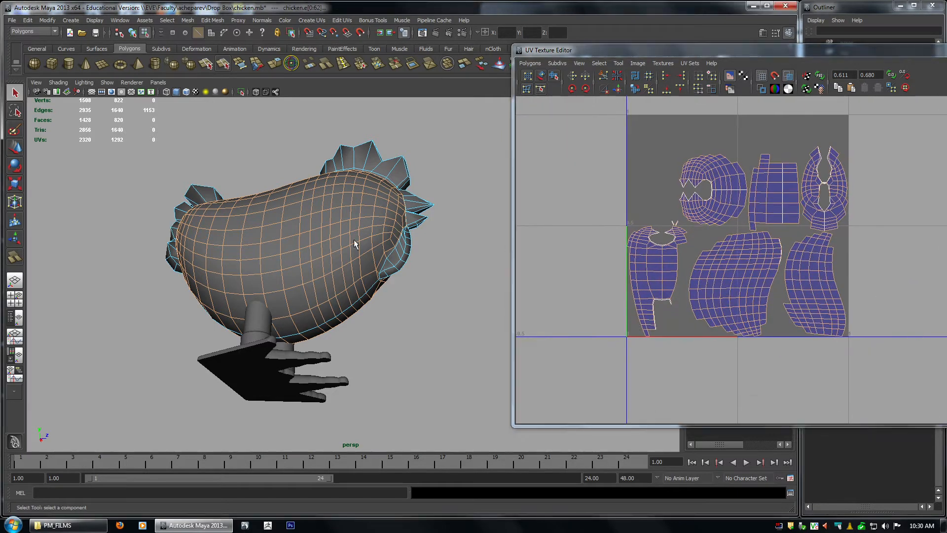
{"action": "left_click_drag", "start_coordinate": [306, 104], "coordinate": [474, 247], "text": "alt"}
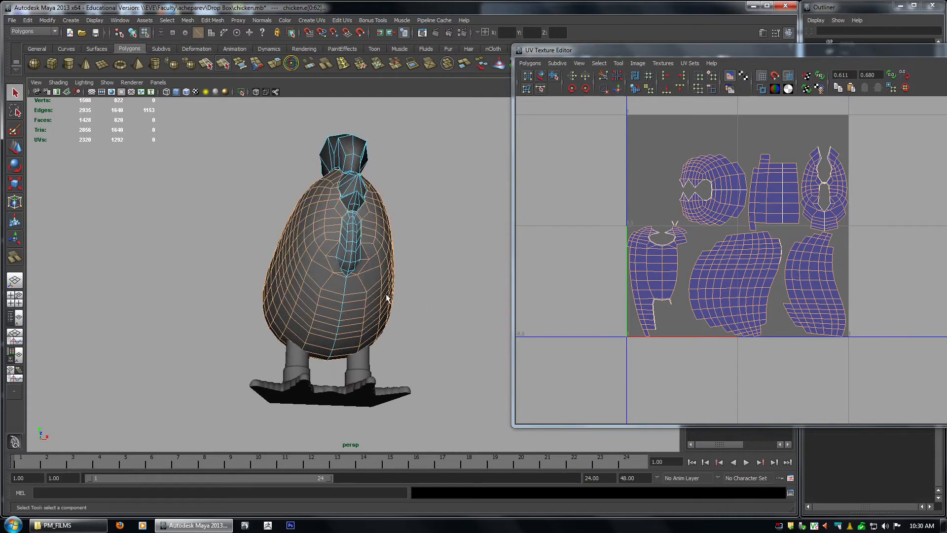
{"action": "left_click_drag", "start_coordinate": [388, 299], "coordinate": [371, 311], "text": "alt"}
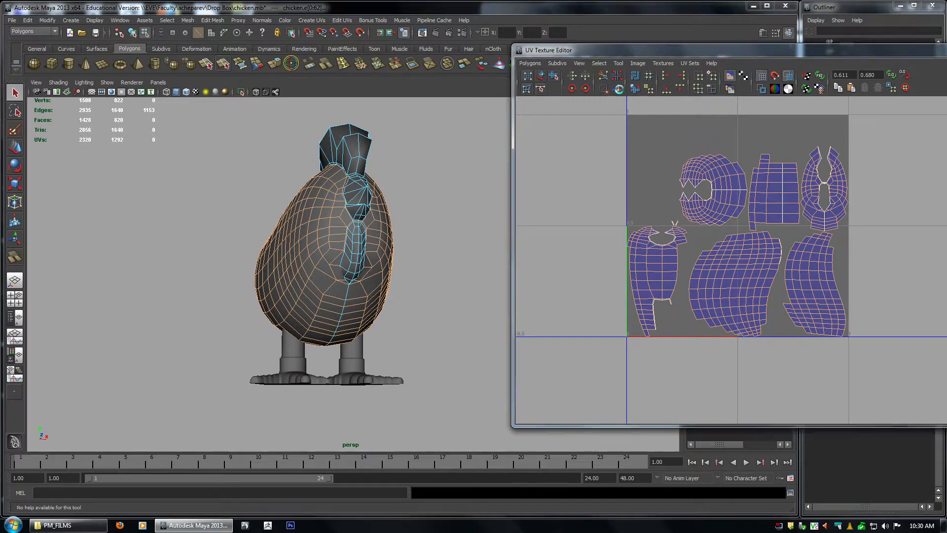
{"action": "left_click", "coordinate": [618, 88]}
Examine the sewn body shell's overlapping areas and compare them with the chicken's body from the front and below.
{"action": "middle_click_drag", "start_coordinate": [832, 270], "coordinate": [764, 222], "text": "alt"}
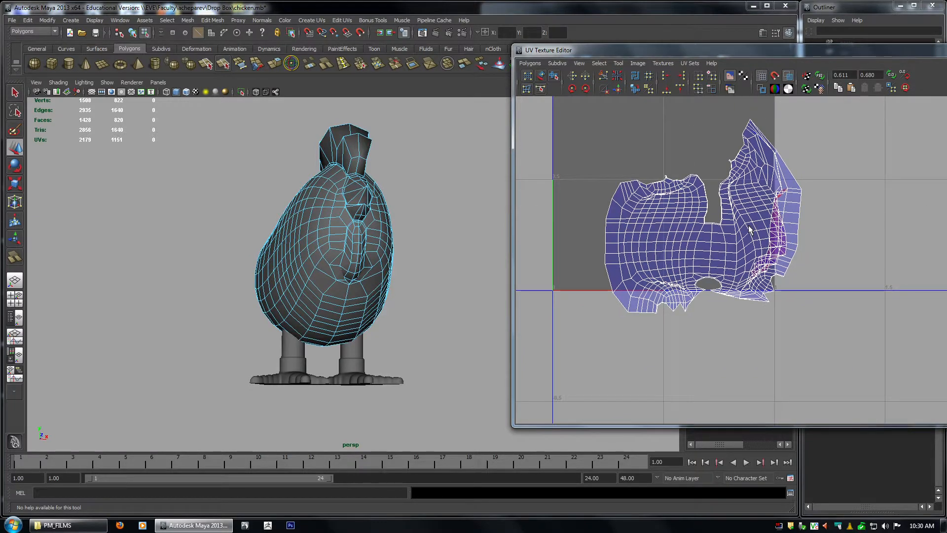
{"action": "scroll", "coordinate": [750, 231], "scroll_direction": "up", "scroll_amount": 1}
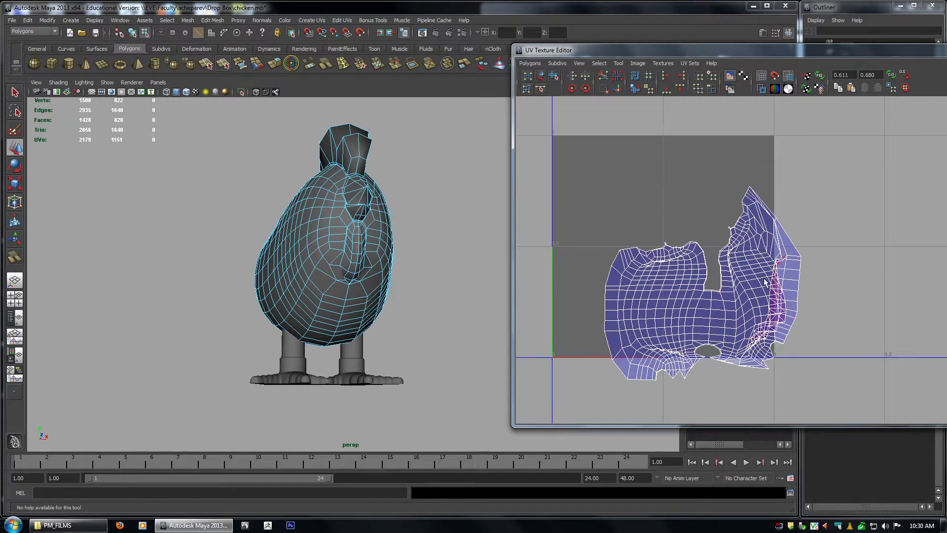
{"action": "scroll", "coordinate": [765, 316], "scroll_direction": "up", "scroll_amount": 2}
{"action": "middle_click_drag", "start_coordinate": [764, 311], "coordinate": [821, 266], "text": "alt"}
{"action": "right_click_drag", "start_coordinate": [821, 266], "coordinate": [733, 278], "text": "alt"}
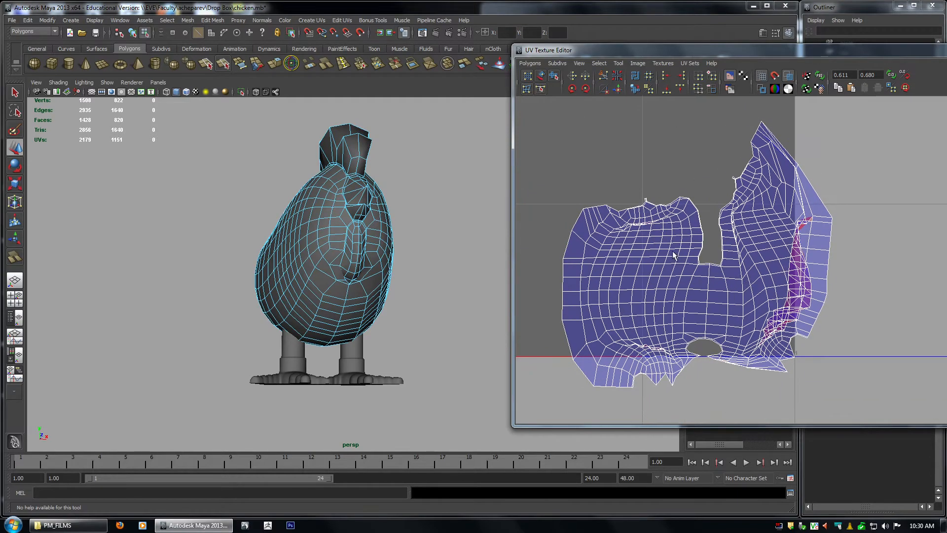
{"action": "left_click_drag", "start_coordinate": [355, 218], "coordinate": [448, 232], "text": "alt"}
{"action": "left_click_drag", "start_coordinate": [314, 223], "coordinate": [367, 251], "text": "alt"}
{"action": "right_click_drag", "start_coordinate": [905, 268], "coordinate": [846, 261], "text": "alt"}
{"action": "left_click_drag", "start_coordinate": [309, 303], "coordinate": [410, 207], "text": "alt"}
{"action": "middle_click_drag", "start_coordinate": [668, 182], "coordinate": [740, 224], "text": "alt"}
{"action": "right_click_drag", "start_coordinate": [740, 224], "coordinate": [546, 185], "text": "alt"}
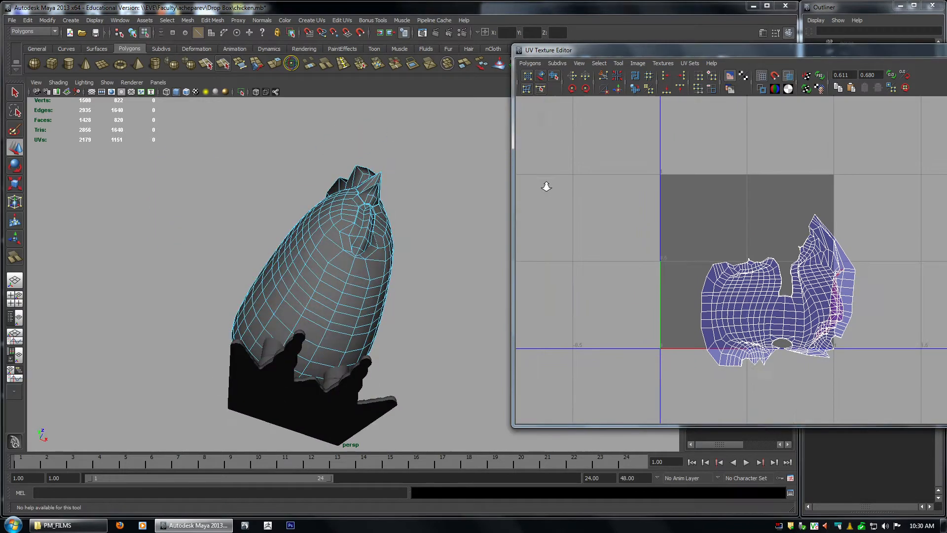
Select all UVs of the sewn body shell in UV mode, leaving the outer UV groups unselected.
{"action": "middle_click_drag", "start_coordinate": [676, 123], "coordinate": [691, 269], "text": "alt"}
{"action": "right_click_drag", "start_coordinate": [692, 269], "coordinate": [395, 247], "text": "alt"}
{"action": "middle_click_drag", "start_coordinate": [755, 157], "coordinate": [763, 218], "text": "alt"}
{"action": "middle_click_drag", "start_coordinate": [943, 259], "coordinate": [798, 212], "text": "alt"}
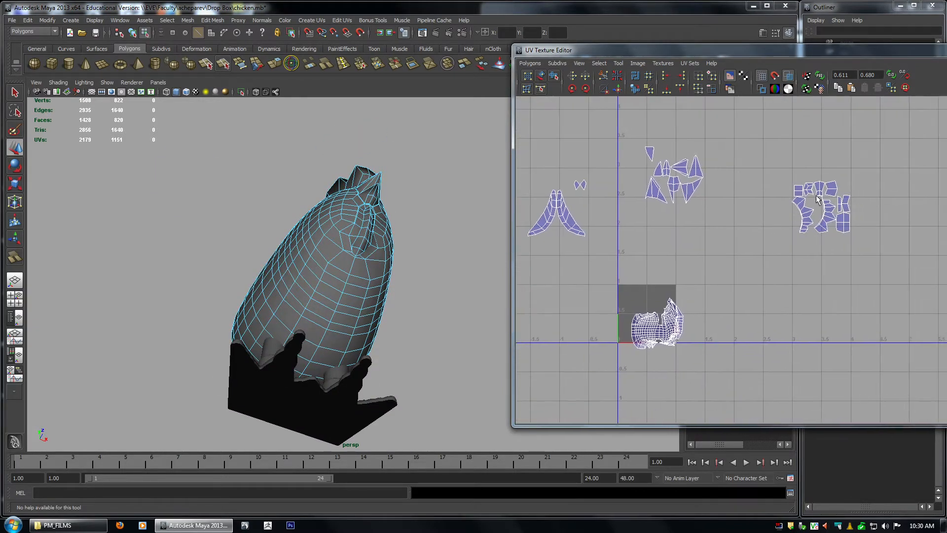
{"action": "middle_click_drag", "start_coordinate": [662, 217], "coordinate": [829, 156], "text": "alt"}
{"action": "right_click_drag", "start_coordinate": [693, 246], "coordinate": [815, 252], "text": "alt"}
{"action": "middle_click_drag", "start_coordinate": [814, 252], "coordinate": [722, 266], "text": "alt"}
{"action": "right_click_drag", "start_coordinate": [676, 269], "coordinate": [703, 271]}
{"action": "left_click_drag", "start_coordinate": [701, 217], "coordinate": [812, 328]}
{"action": "right_click_drag", "start_coordinate": [801, 317], "coordinate": [890, 413], "text": "alt"}
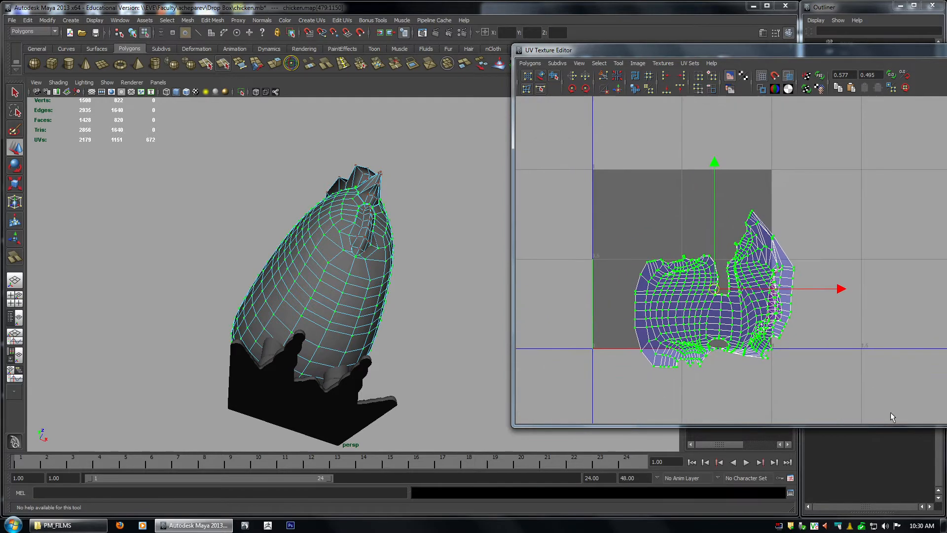
Unfold the selected body UVs repeatedly with the Smooth UV Tool to spread the folded and overlapping areas.
{"action": "left_click", "coordinate": [554, 76]}
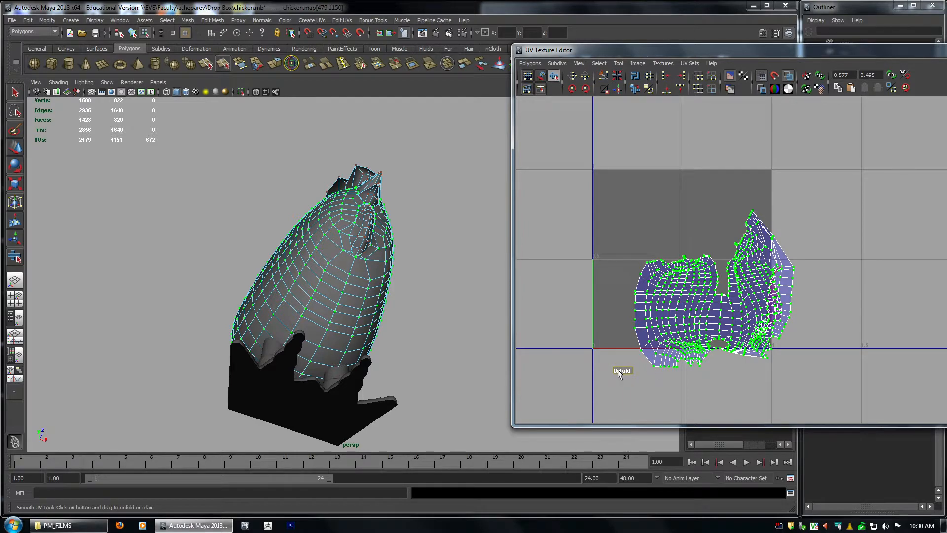
{"action": "left_click_drag", "start_coordinate": [617, 374], "coordinate": [945, 406]}
{"action": "middle_click_drag", "start_coordinate": [640, 381], "coordinate": [615, 319], "text": "alt"}
{"action": "scroll", "coordinate": [615, 319], "scroll_direction": "up", "scroll_amount": 2}
{"action": "left_click_drag", "start_coordinate": [566, 317], "coordinate": [691, 333]}
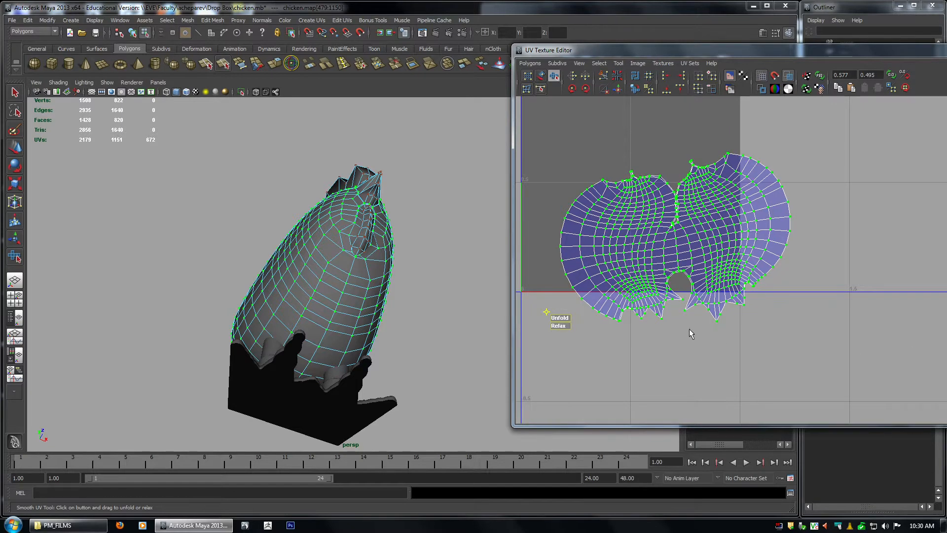
{"action": "left_click_drag", "start_coordinate": [563, 317], "coordinate": [865, 380]}
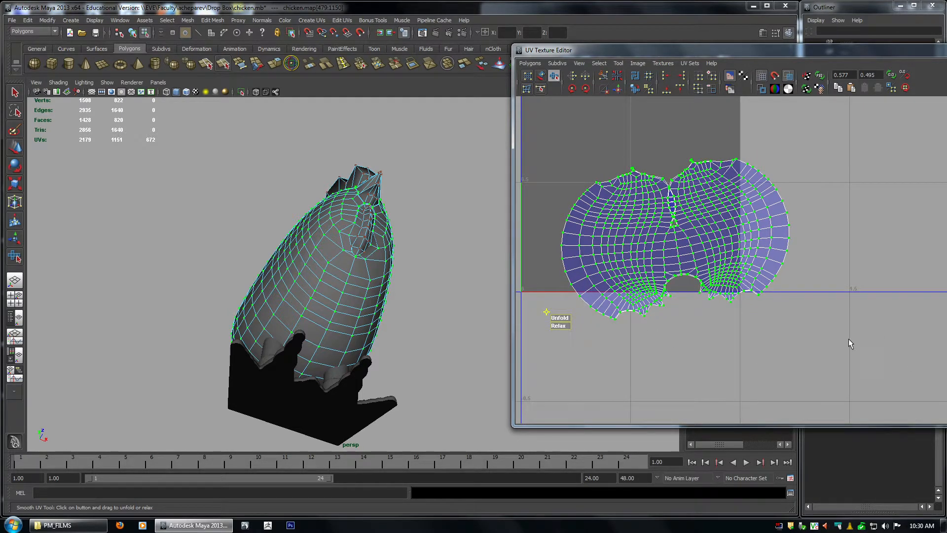
Rotate the unfolded body shell so its two halves sit level on either side of a vertical centre line.
{"action": "key", "text": "e"}
{"action": "left_click_drag", "start_coordinate": [780, 309], "coordinate": [769, 321]}
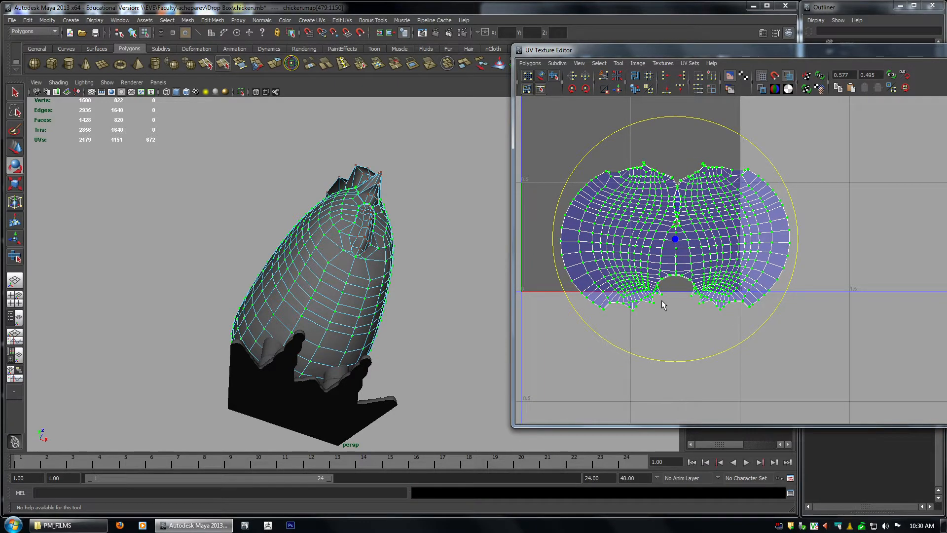
{"action": "key", "text": "q"}
{"action": "middle_click_drag", "start_coordinate": [683, 280], "coordinate": [694, 280], "text": "alt"}
Select the column of UVs between the body shell's two central openings and align them to a common U value.
{"action": "left_click", "coordinate": [553, 75]}
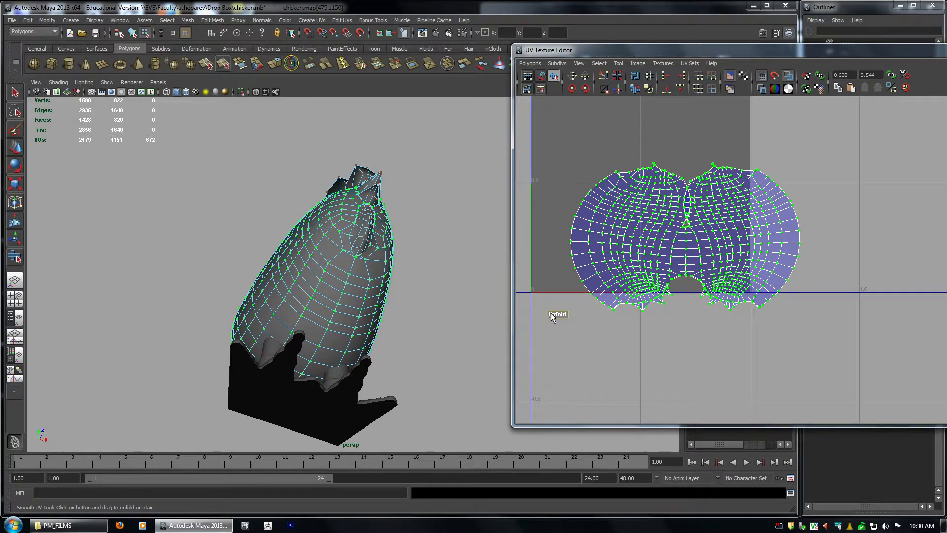
{"action": "left_click_drag", "start_coordinate": [380, 345], "coordinate": [287, 320], "text": "alt"}
{"action": "right_click_drag", "start_coordinate": [779, 289], "coordinate": [827, 253], "text": "alt"}
{"action": "middle_click_drag", "start_coordinate": [827, 253], "coordinate": [837, 254], "text": "alt"}
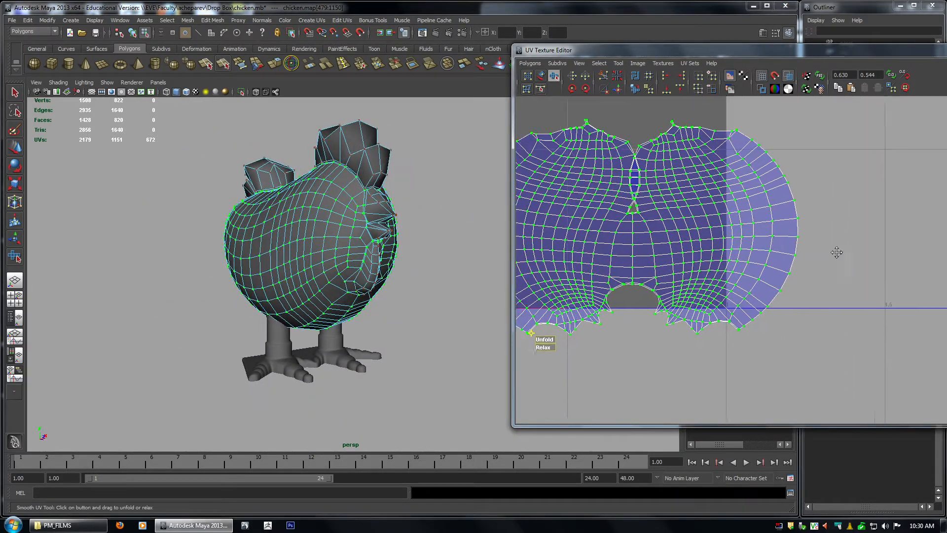
{"action": "right_click_drag", "start_coordinate": [690, 261], "coordinate": [732, 238], "text": "alt"}
{"action": "middle_click_drag", "start_coordinate": [731, 239], "coordinate": [848, 239], "text": "alt"}
{"action": "right_click_drag", "start_coordinate": [847, 238], "coordinate": [868, 307], "text": "alt"}
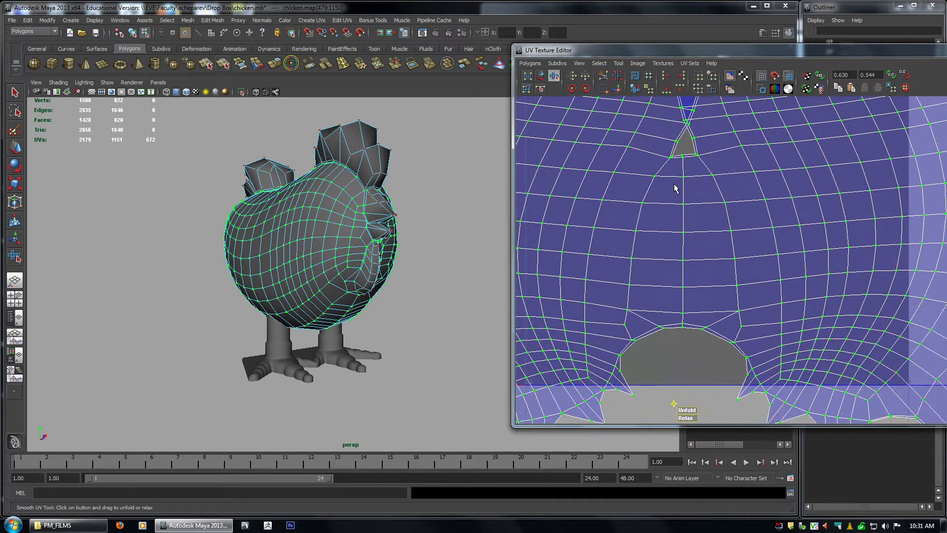
{"action": "left_click_drag", "start_coordinate": [680, 147], "coordinate": [686, 351]}
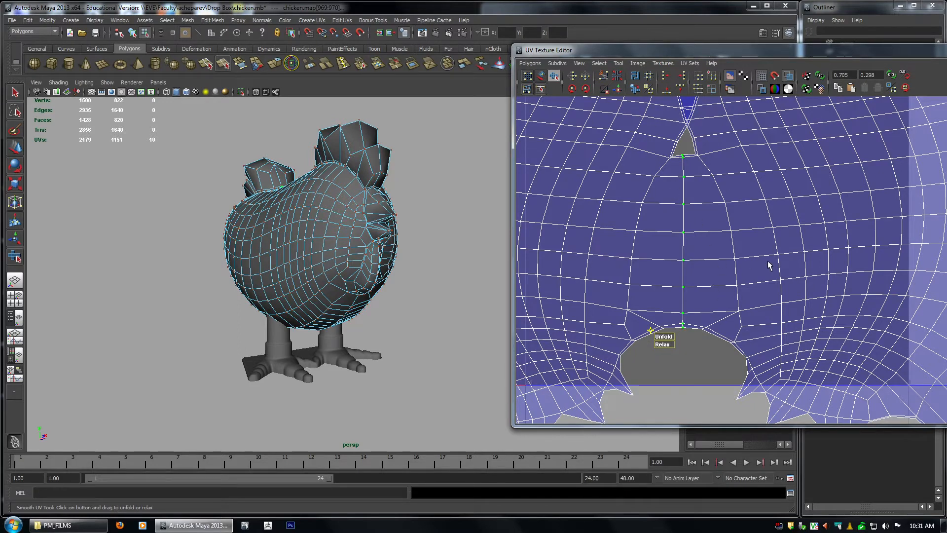
{"action": "right_click_drag", "start_coordinate": [834, 274], "coordinate": [782, 239], "text": "alt"}
{"action": "middle_click_drag", "start_coordinate": [727, 167], "coordinate": [719, 169], "text": "alt"}
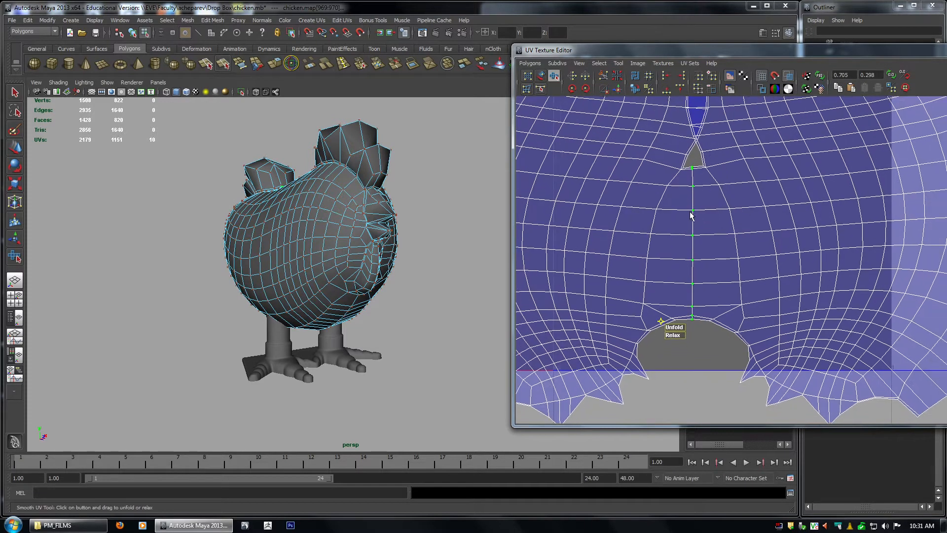
{"action": "key", "text": "w"}
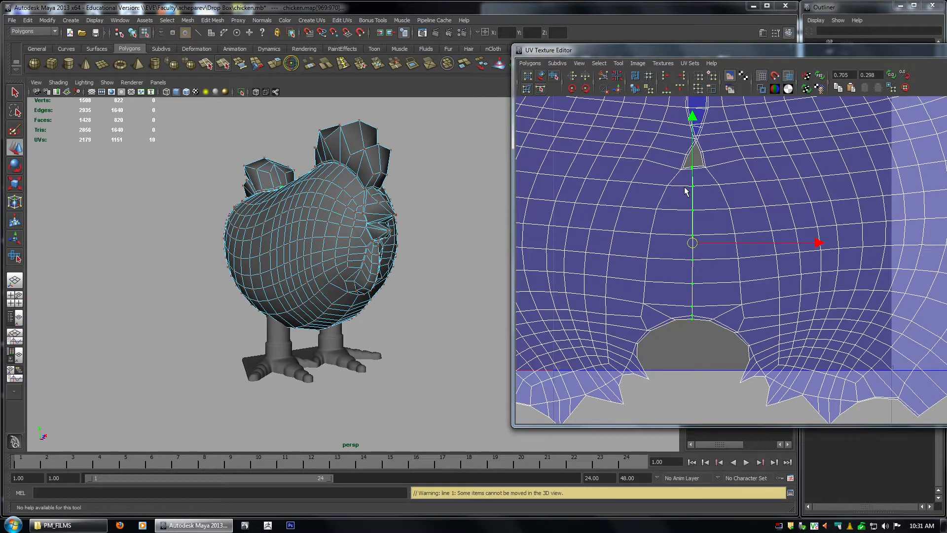
{"action": "left_click", "coordinate": [683, 77]}
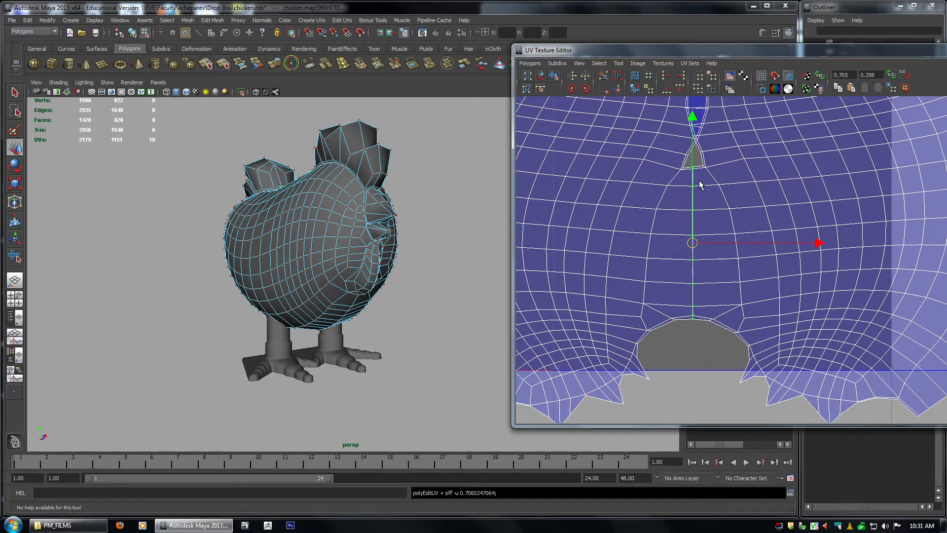
Select all body shell UVs except the aligned centre column and unfold them with the Smooth UV Tool.
{"action": "right_click_drag", "start_coordinate": [903, 273], "coordinate": [581, 180], "text": "alt"}
{"action": "left_click_drag", "start_coordinate": [589, 120], "coordinate": [911, 365]}
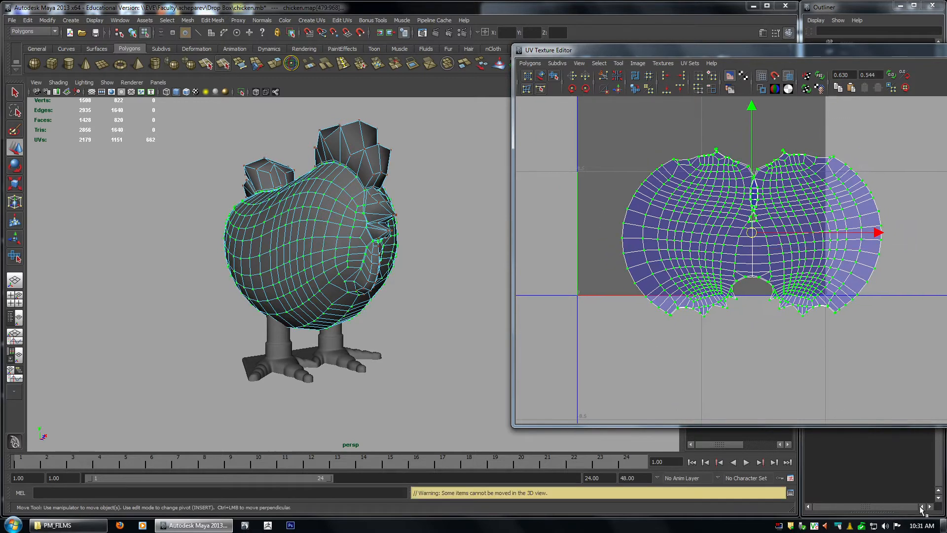
{"action": "right_click_drag", "start_coordinate": [700, 365], "coordinate": [798, 417], "text": "alt"}
{"action": "middle_click_drag", "start_coordinate": [760, 256], "coordinate": [753, 266], "text": "alt"}
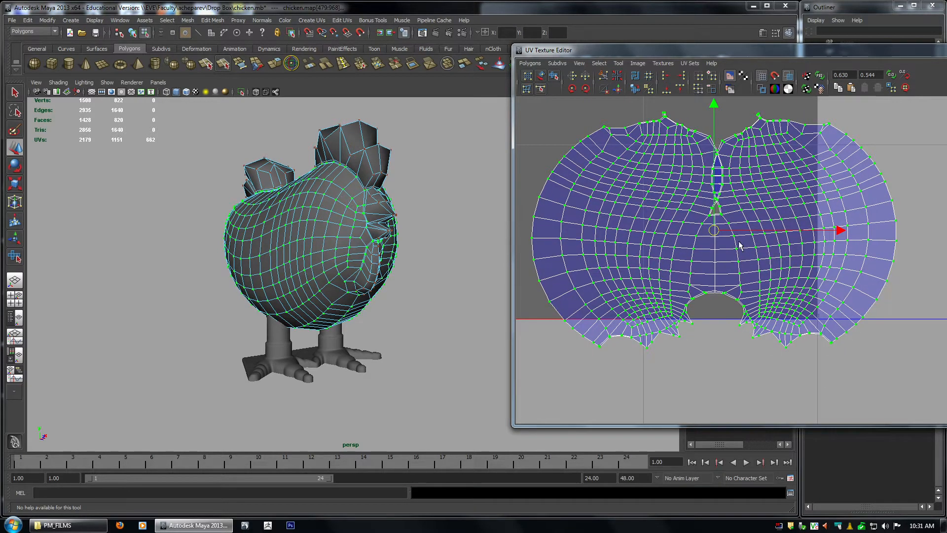
{"action": "left_click", "coordinate": [555, 75]}
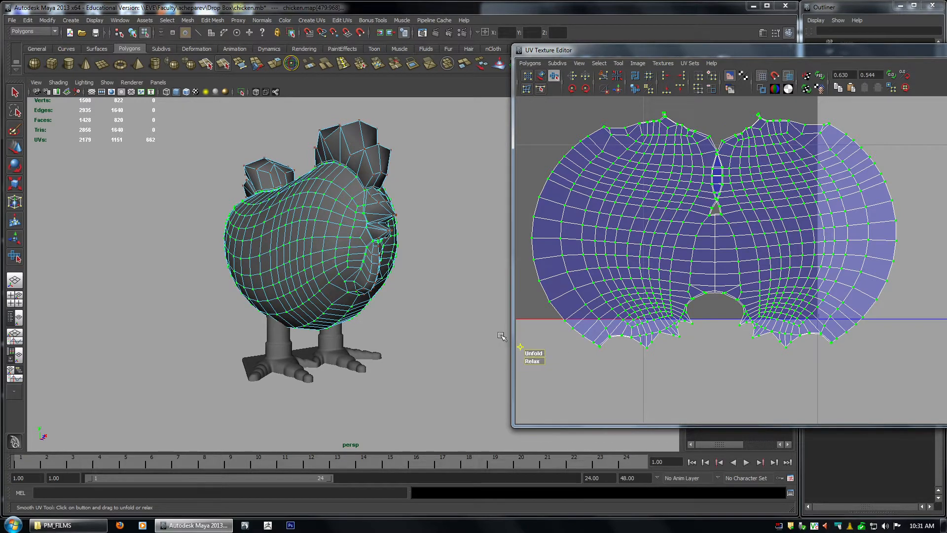
{"action": "left_click", "coordinate": [530, 63]}
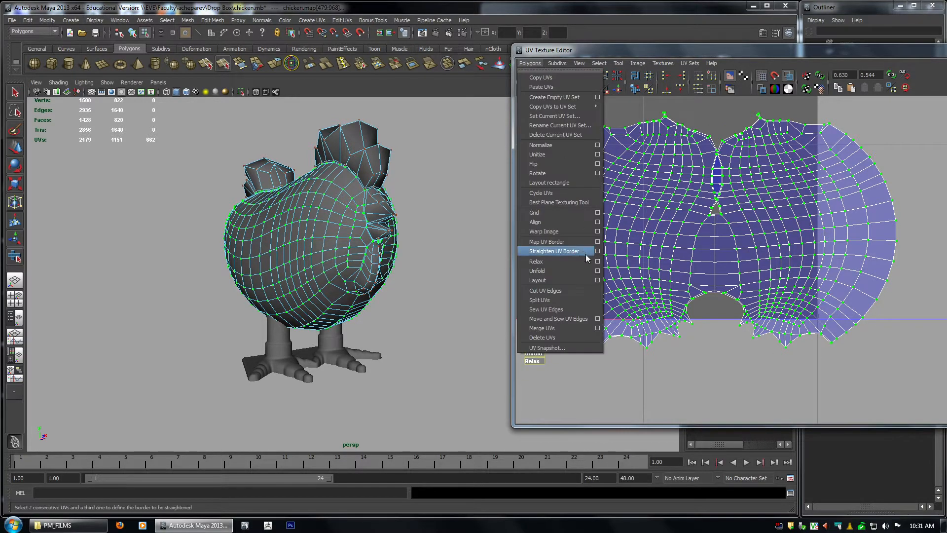
{"action": "left_click", "coordinate": [532, 66]}
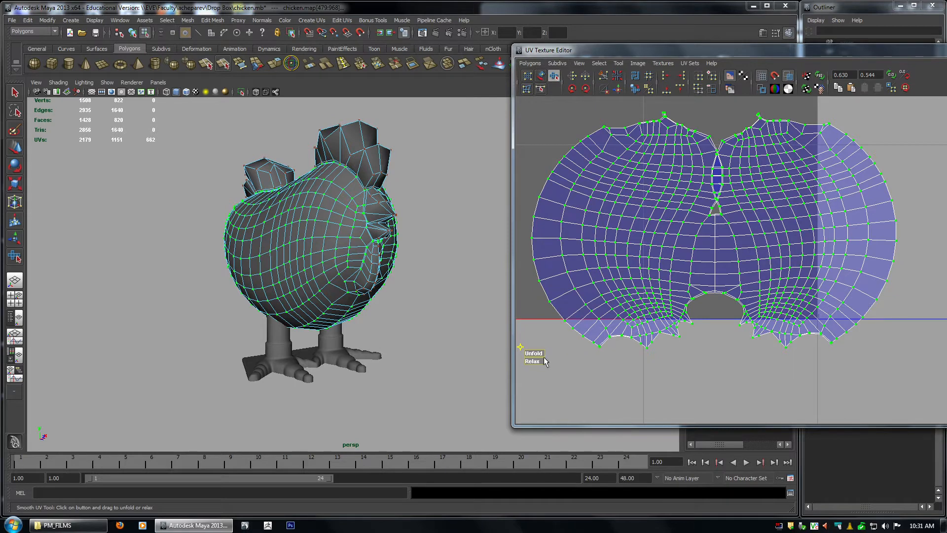
{"action": "left_click_drag", "start_coordinate": [533, 353], "coordinate": [945, 417]}
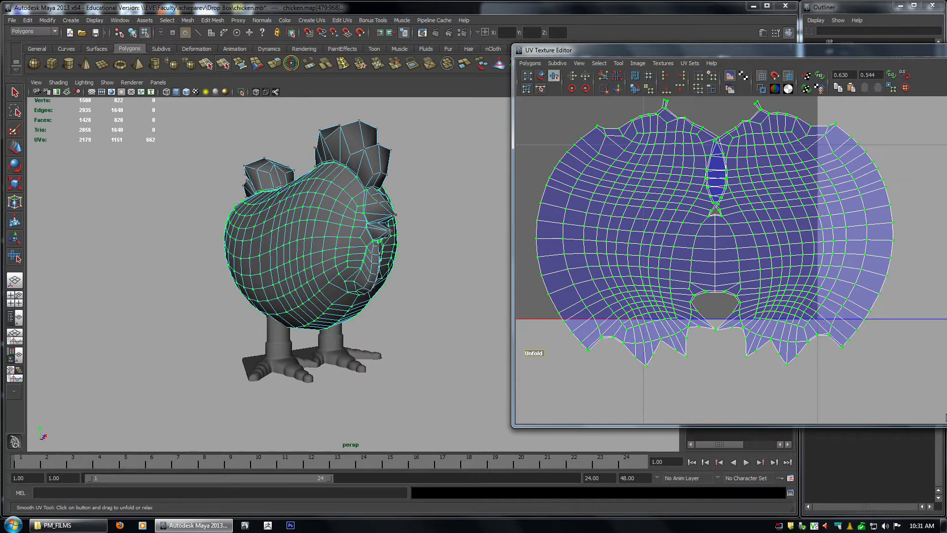
{"action": "left_click_drag", "start_coordinate": [534, 354], "coordinate": [605, 359]}
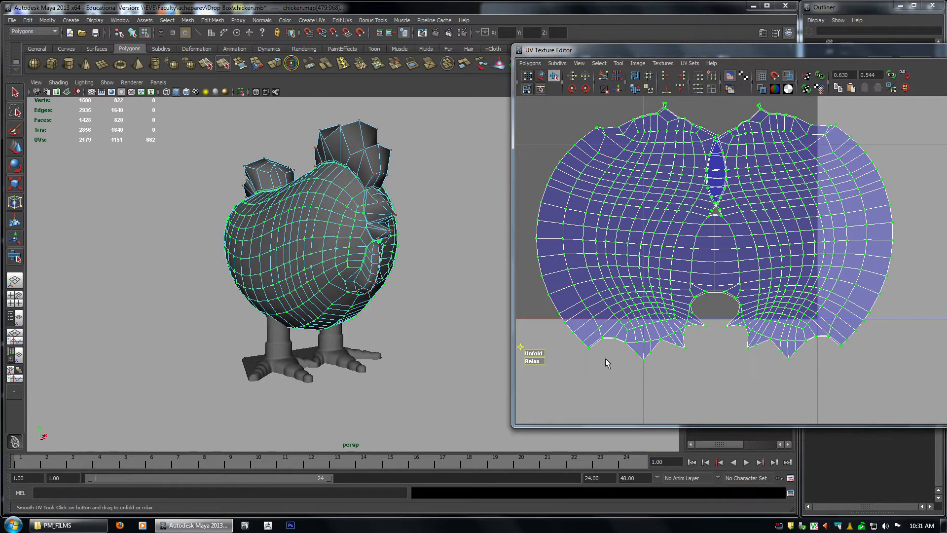
Relax the selected body UVs and unfold them again to even out the shell.
{"action": "middle_click_drag", "start_coordinate": [770, 309], "coordinate": [782, 326], "text": "alt"}
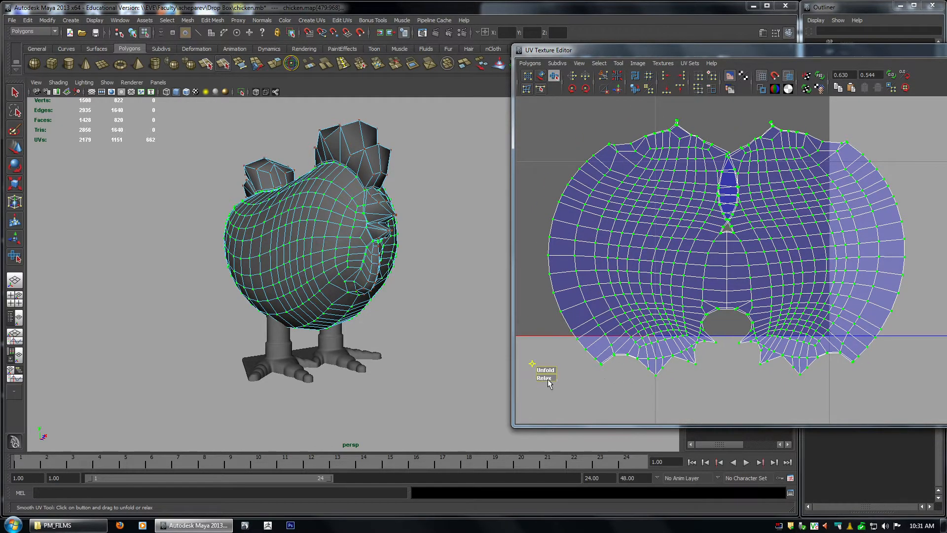
{"action": "mouse_move", "coordinate": [548, 380]}
{"action": "left_mouse_down"}
{"action": "mouse_move", "coordinate": [549, 370]}
{"action": "mouse_move", "coordinate": [582, 371]}
{"action": "mouse_move", "coordinate": [547, 380]}
{"action": "mouse_move", "coordinate": [573, 378]}
{"action": "left_mouse_up"}
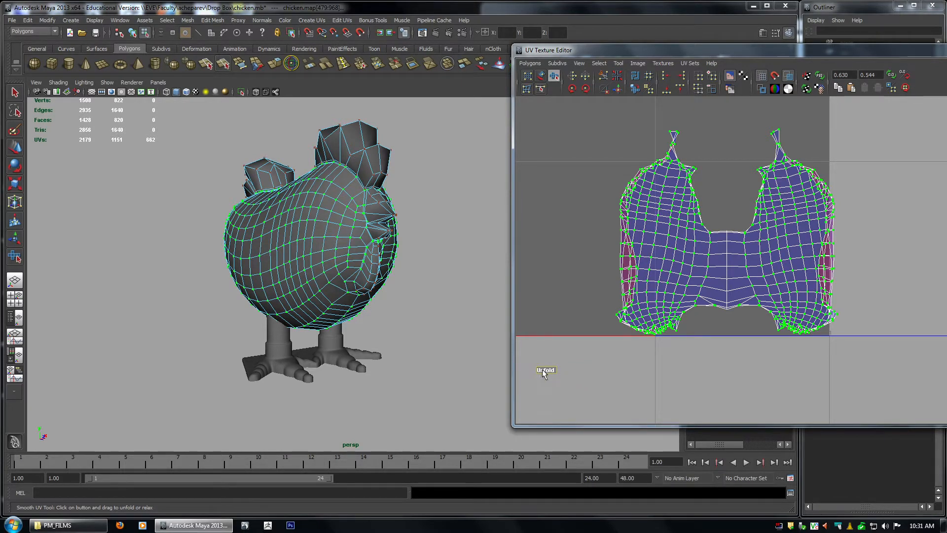
{"action": "left_click_drag", "start_coordinate": [543, 369], "coordinate": [620, 374]}
{"action": "left_click_drag", "start_coordinate": [547, 369], "coordinate": [575, 374]}
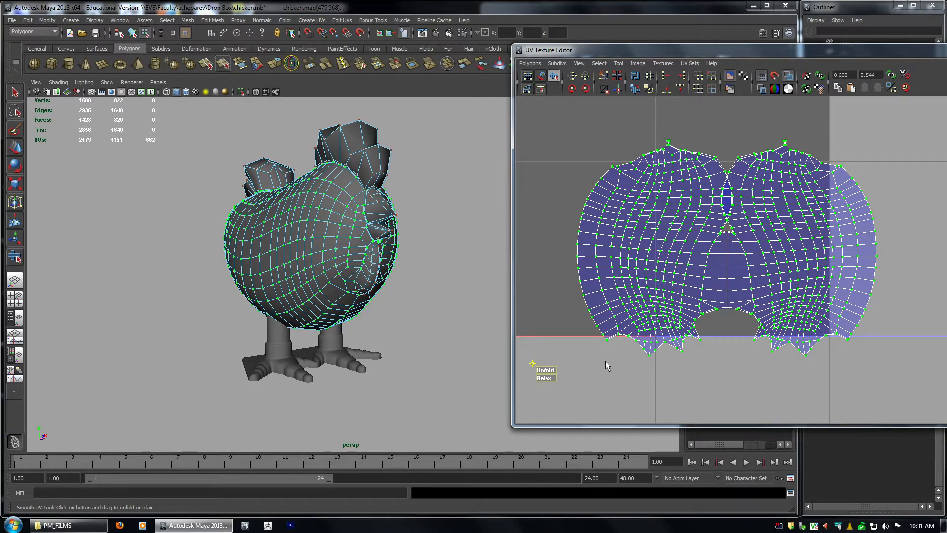
Check the body mesh around the front opening and unfold the selected body UVs further.
{"action": "left_click_drag", "start_coordinate": [277, 241], "coordinate": [266, 246], "text": "alt"}
{"action": "right_click_drag", "start_coordinate": [266, 247], "coordinate": [486, 307], "text": "alt"}
{"action": "left_click_drag", "start_coordinate": [427, 291], "coordinate": [416, 281], "text": "alt"}
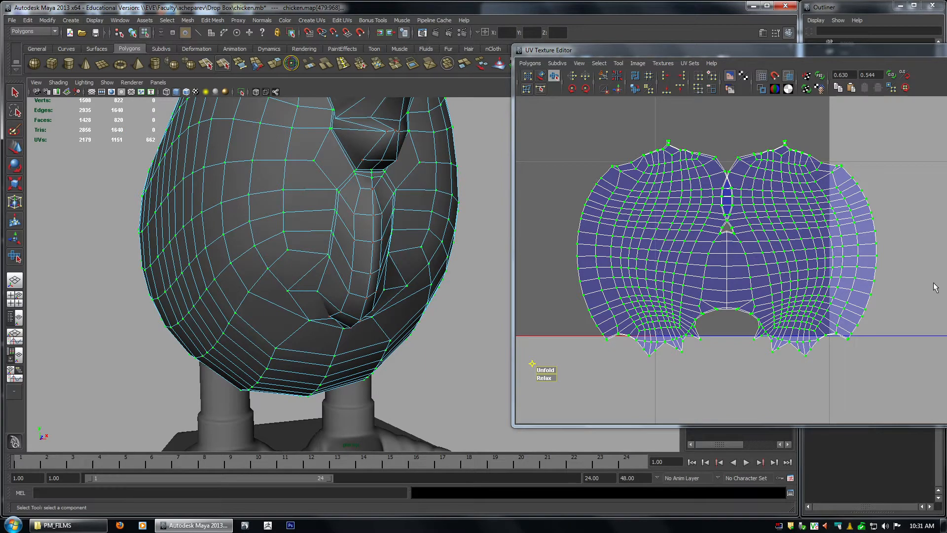
{"action": "right_click_drag", "start_coordinate": [809, 244], "coordinate": [676, 238], "text": "alt"}
{"action": "middle_click_drag", "start_coordinate": [805, 277], "coordinate": [806, 264], "text": "alt"}
{"action": "right_click_drag", "start_coordinate": [807, 264], "coordinate": [675, 265], "text": "alt"}
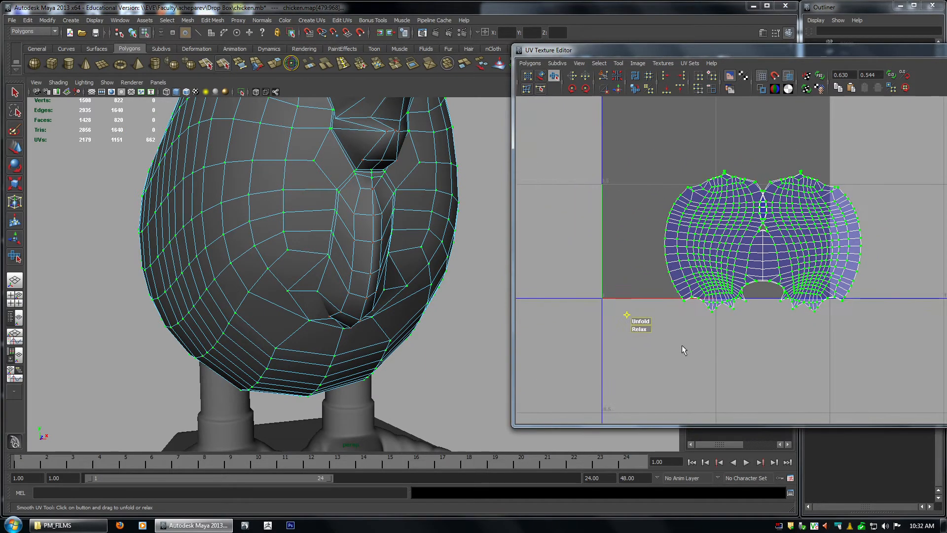
{"action": "left_click_drag", "start_coordinate": [637, 320], "coordinate": [715, 308]}
{"action": "middle_click_drag", "start_coordinate": [763, 286], "coordinate": [698, 330], "text": "alt"}
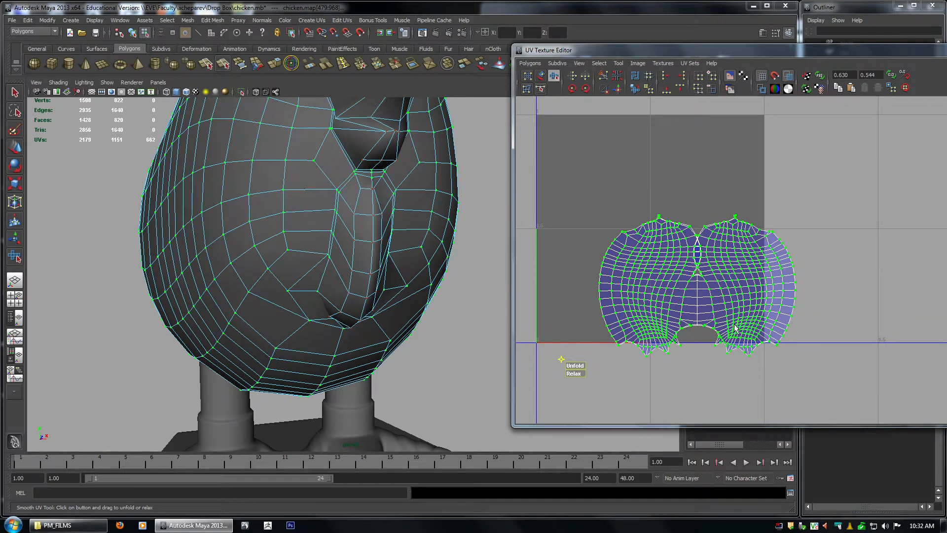
Select the horizontal row of UVs just below the body shell's small central opening and align them to a common V value.
{"action": "right_click_drag", "start_coordinate": [735, 328], "coordinate": [684, 303], "text": "alt"}
{"action": "right_click_drag", "start_coordinate": [351, 304], "coordinate": [191, 285], "text": "alt"}
{"action": "left_click_drag", "start_coordinate": [191, 285], "coordinate": [225, 288], "text": "alt"}
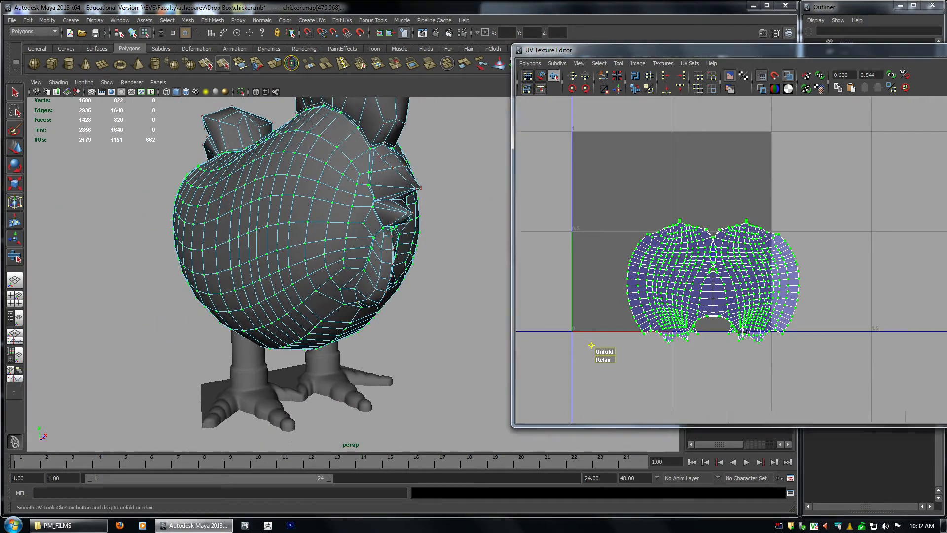
{"action": "right_click_drag", "start_coordinate": [743, 333], "coordinate": [876, 342], "text": "alt"}
{"action": "middle_click_drag", "start_coordinate": [780, 307], "coordinate": [798, 290], "text": "alt"}
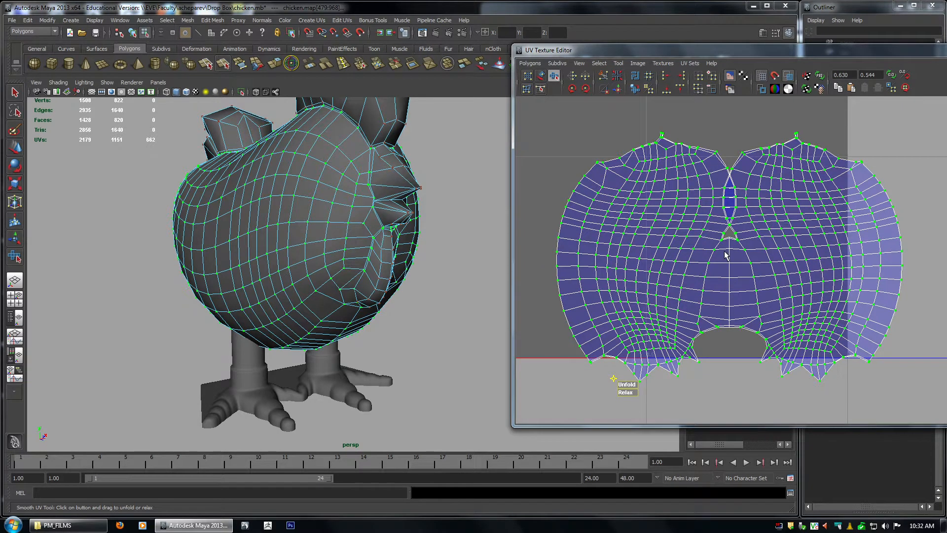
{"action": "right_click_drag", "start_coordinate": [725, 252], "coordinate": [742, 252]}
{"action": "left_click_drag", "start_coordinate": [549, 233], "coordinate": [728, 257]}
{"action": "key", "text": "q"}
{"action": "left_click_drag", "start_coordinate": [723, 253], "coordinate": [701, 253], "text": "ctrl+shift"}
{"action": "left_click_drag", "start_coordinate": [704, 245], "coordinate": [877, 249], "text": "ctrl+shift"}
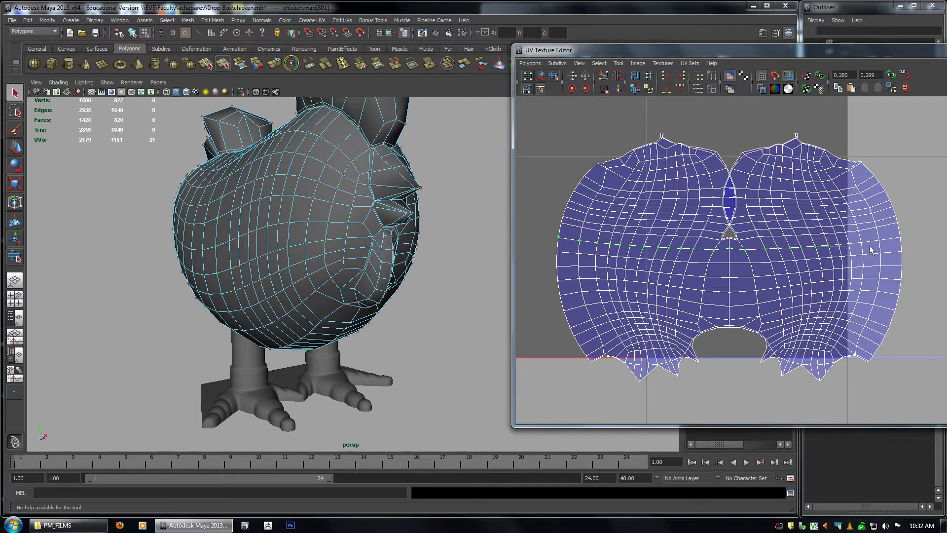
{"action": "left_click", "coordinate": [901, 238], "text": "ctrl+shift"}
{"action": "left_click", "coordinate": [901, 251], "text": "ctrl"}
{"action": "left_click", "coordinate": [666, 90]}
Add the centre column to the UV selection and invert it to select all body UVs except the aligned row and column.
{"action": "scroll", "coordinate": [703, 248], "scroll_direction": "up", "scroll_amount": 5}
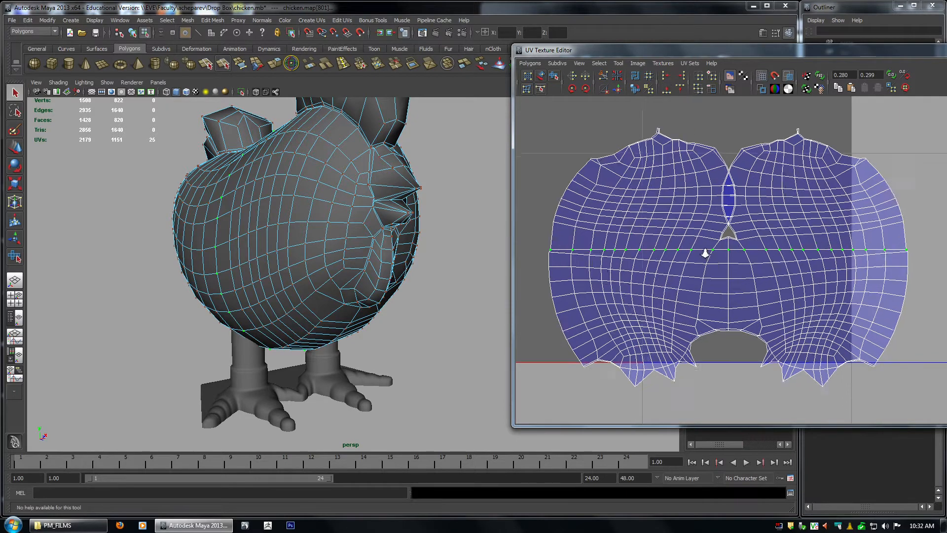
{"action": "key", "text": "w"}
{"action": "left_click", "coordinate": [692, 234]}
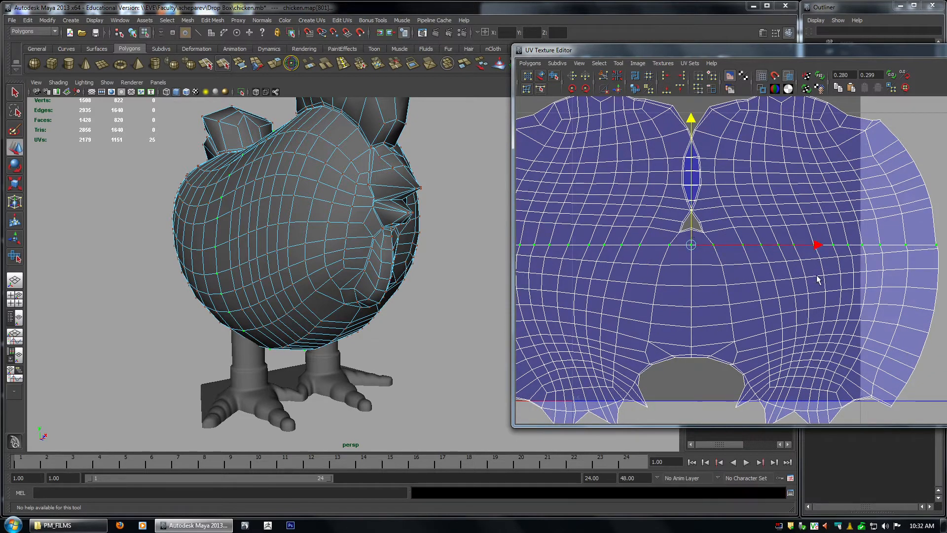
{"action": "scroll", "coordinate": [817, 279], "scroll_direction": "down", "scroll_amount": 2}
{"action": "left_click_drag", "start_coordinate": [710, 250], "coordinate": [719, 360], "text": "shift"}
{"action": "right_click_drag", "start_coordinate": [719, 361], "coordinate": [610, 247], "text": "alt"}
{"action": "right_click_drag", "start_coordinate": [763, 333], "coordinate": [723, 262], "text": "alt"}
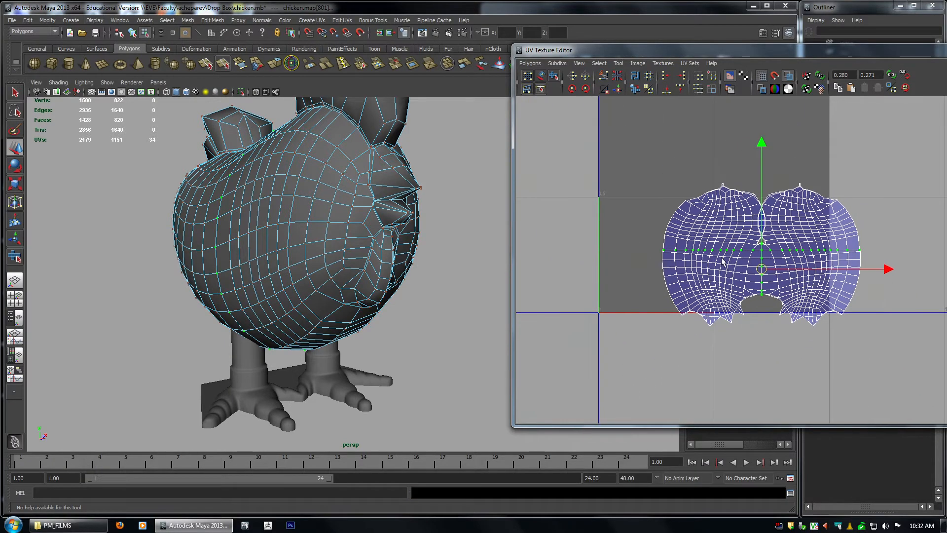
{"action": "left_click_drag", "start_coordinate": [946, 388], "coordinate": [945, 389], "text": "shift"}
{"action": "right_click_drag", "start_coordinate": [614, 300], "coordinate": [748, 351], "text": "alt"}
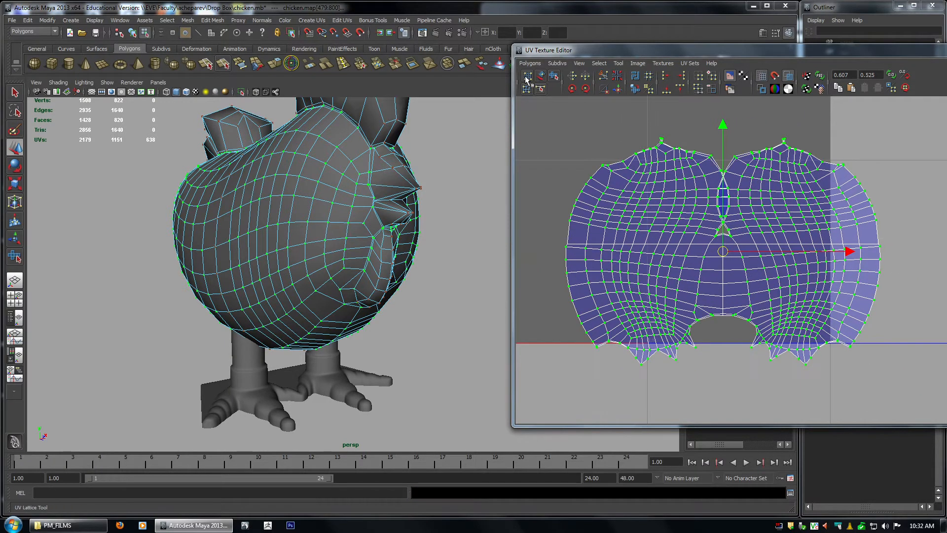
Repeatedly relax the selected body UVs with the Smooth UV Tool and unfold them to even out the shell.
{"action": "left_click", "coordinate": [553, 77]}
{"action": "left_click_drag", "start_coordinate": [550, 377], "coordinate": [731, 415]}
{"action": "left_click_drag", "start_coordinate": [556, 377], "coordinate": [943, 416]}
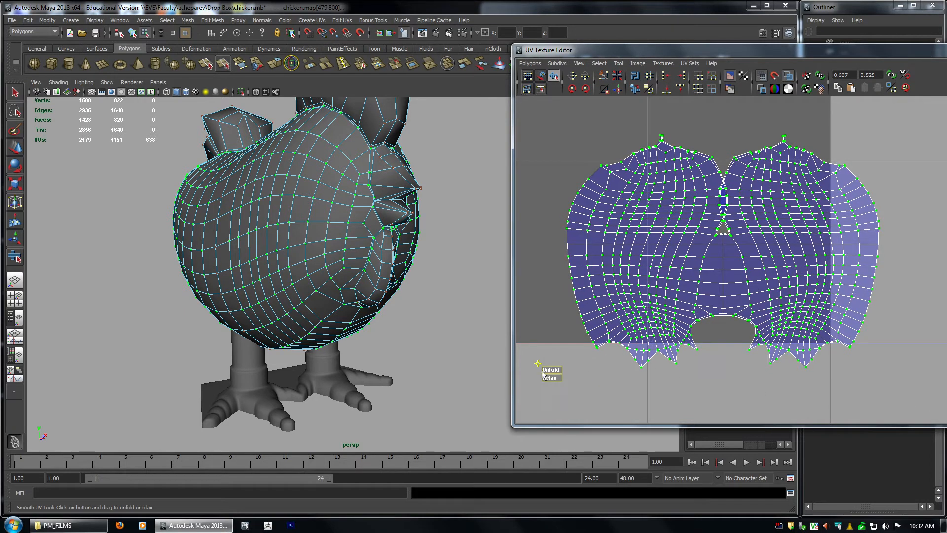
{"action": "left_click_drag", "start_coordinate": [544, 377], "coordinate": [930, 415]}
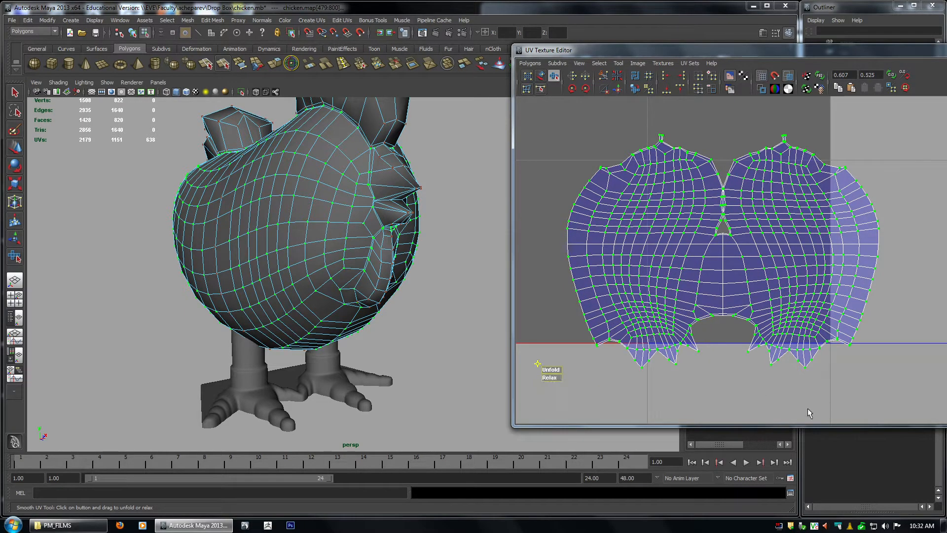
{"action": "left_click_drag", "start_coordinate": [553, 379], "coordinate": [931, 390]}
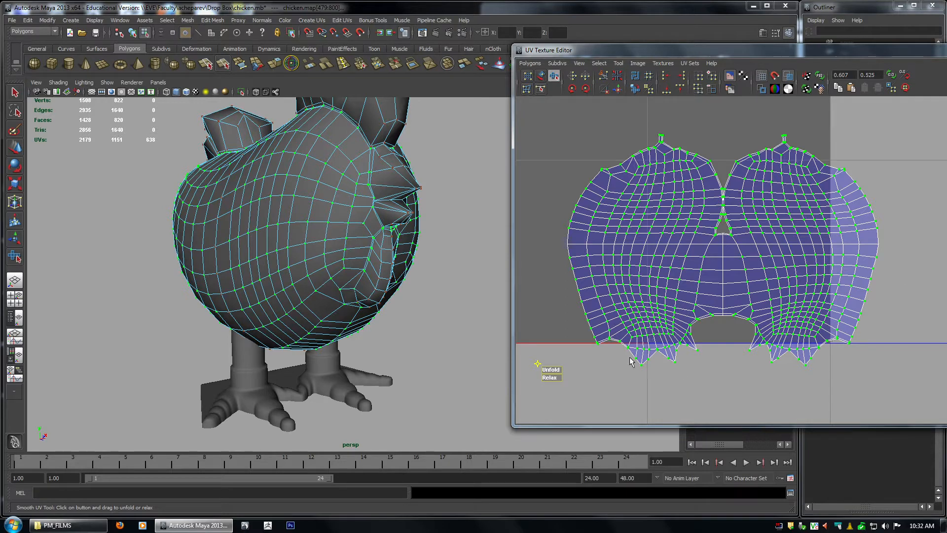
{"action": "left_click_drag", "start_coordinate": [551, 370], "coordinate": [946, 396]}
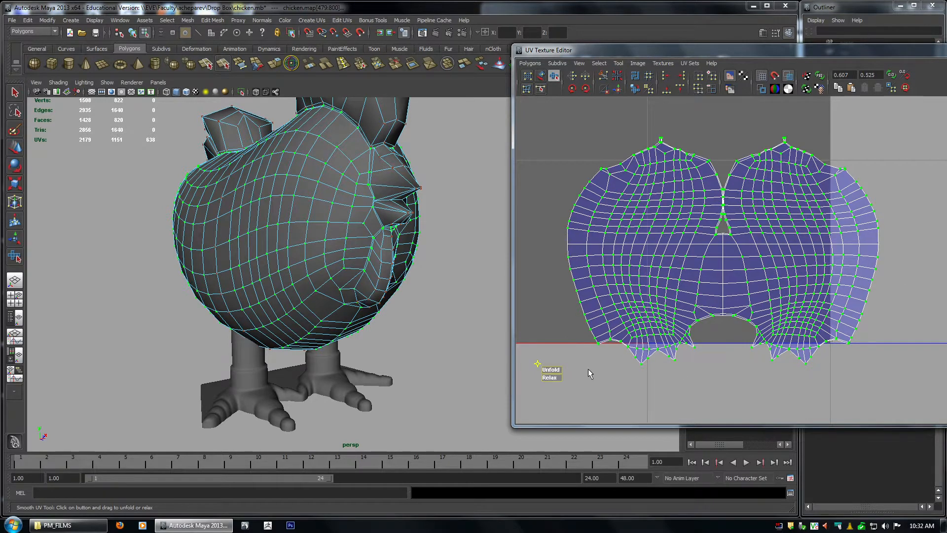
{"action": "left_click_drag", "start_coordinate": [556, 371], "coordinate": [557, 372]}
Undo the last smoothing of the body UVs, unfold them again and clear the selection.
{"action": "left_click_drag", "start_coordinate": [552, 378], "coordinate": [920, 379]}
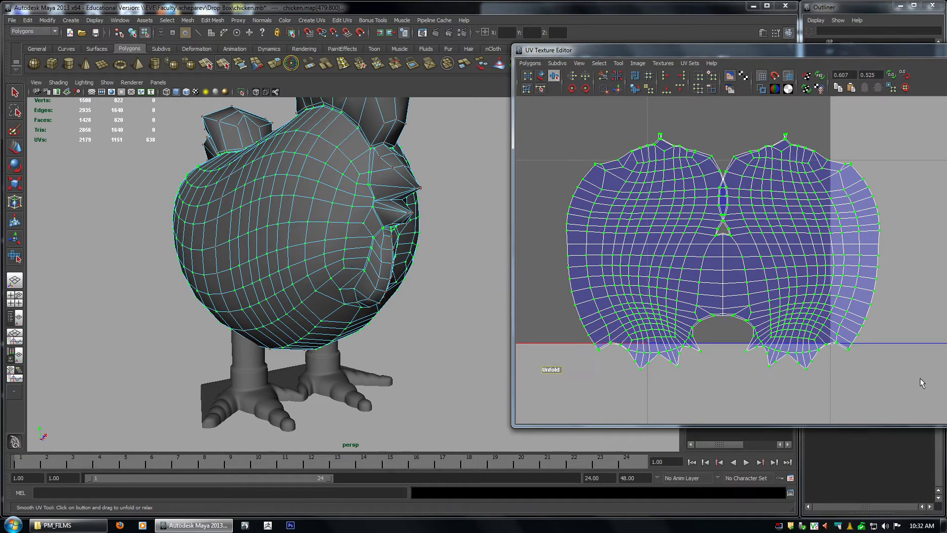
{"action": "key", "text": "ctrl+z"}
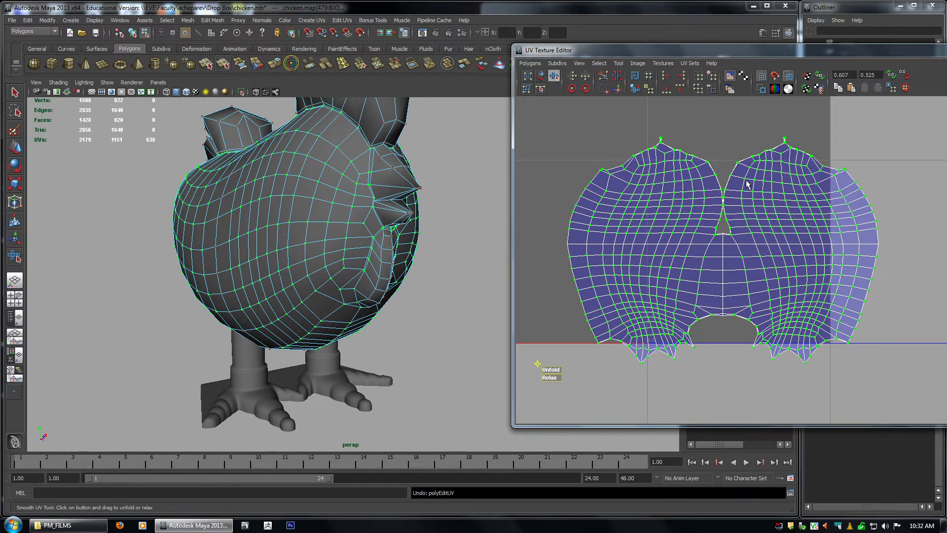
{"action": "left_click_drag", "start_coordinate": [551, 369], "coordinate": [719, 383]}
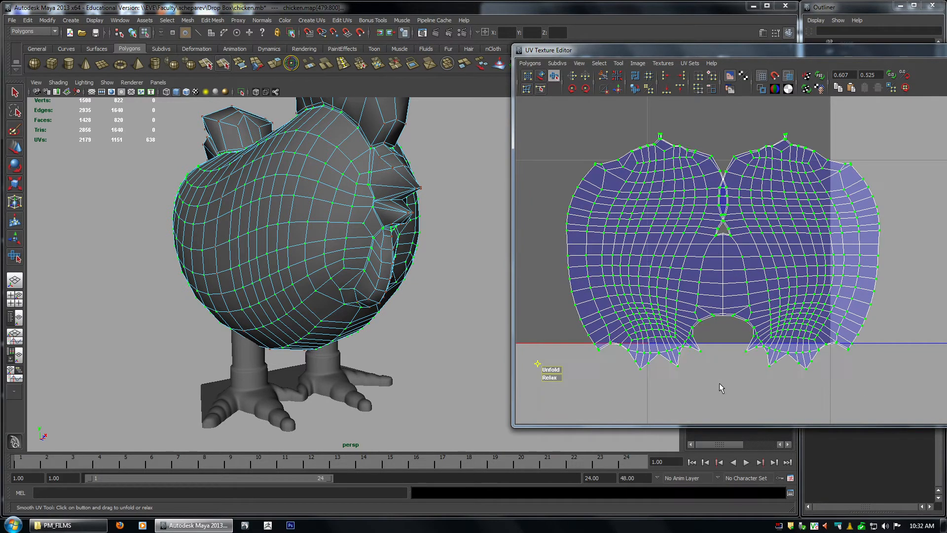
{"action": "left_click_drag", "start_coordinate": [552, 371], "coordinate": [946, 386]}
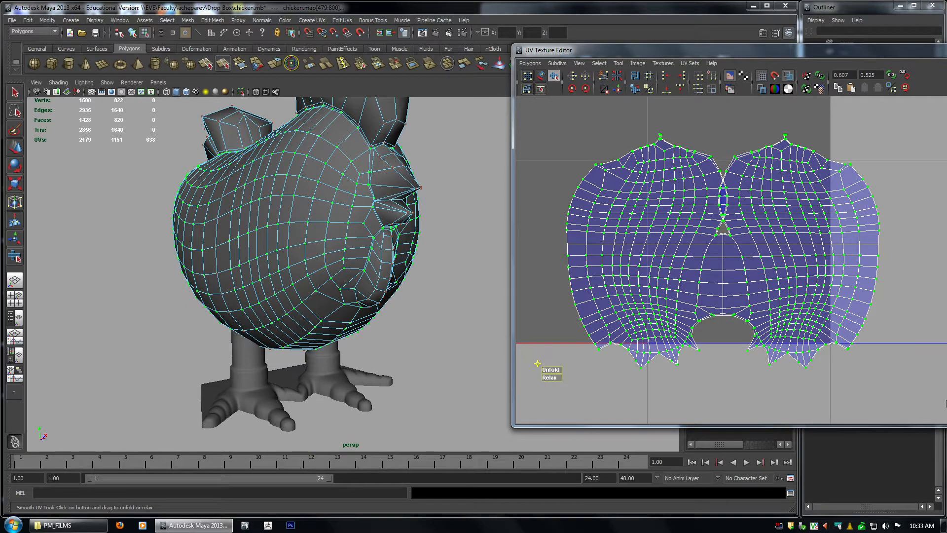
{"action": "right_click_drag", "start_coordinate": [729, 319], "coordinate": [627, 302], "text": "alt"}
{"action": "key", "text": "w"}
{"action": "left_click", "coordinate": [877, 173]}
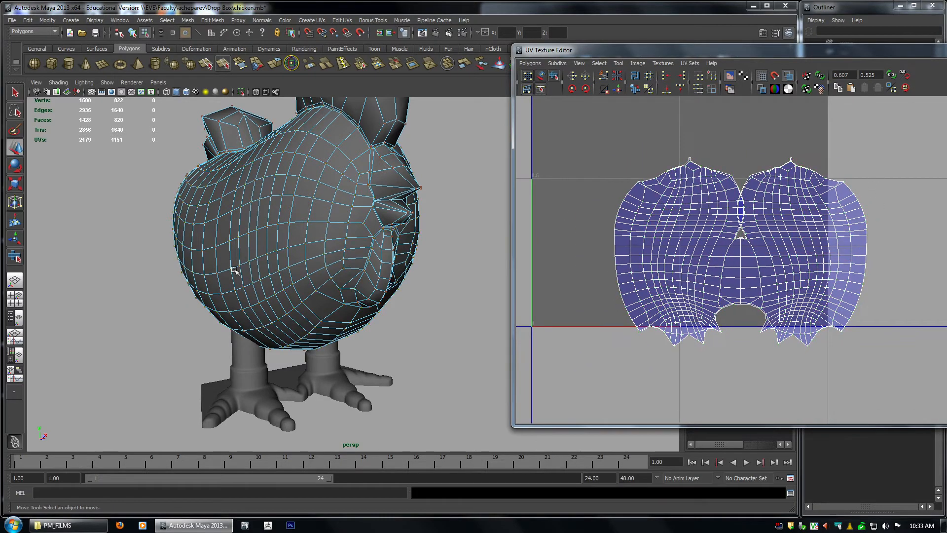
Return the chicken mesh to object mode and assign a new Lambert material to it.
{"action": "right_click_drag", "start_coordinate": [232, 267], "coordinate": [237, 263]}
{"action": "left_click_drag", "start_coordinate": [434, 226], "coordinate": [307, 206], "text": "alt"}
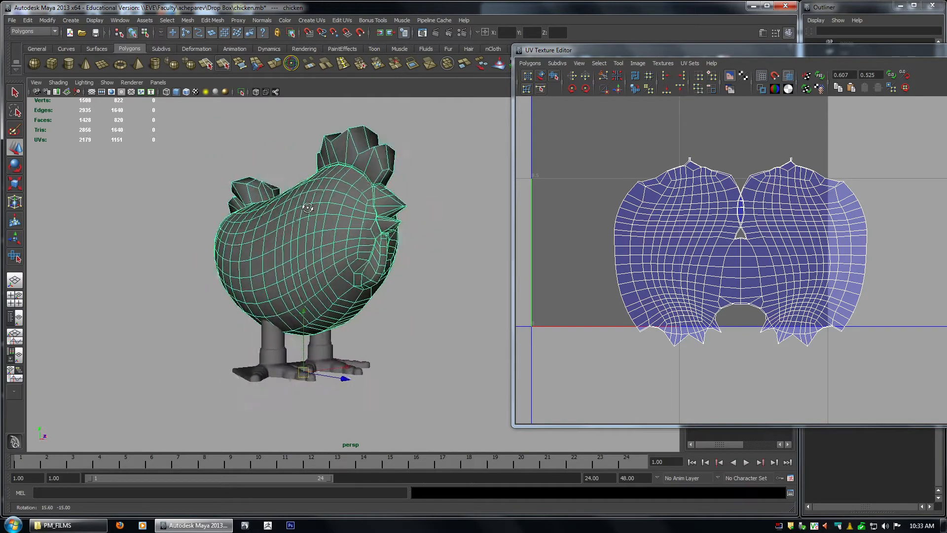
{"action": "right_click_drag", "start_coordinate": [307, 206], "coordinate": [356, 240], "text": "alt"}
{"action": "middle_click_drag", "start_coordinate": [356, 239], "coordinate": [373, 259], "text": "alt"}
{"action": "left_click_drag", "start_coordinate": [373, 259], "coordinate": [396, 254], "text": "alt"}
{"action": "right_click_drag", "start_coordinate": [396, 253], "coordinate": [379, 245], "text": "alt"}
{"action": "middle_click_drag", "start_coordinate": [378, 245], "coordinate": [385, 253], "text": "alt"}
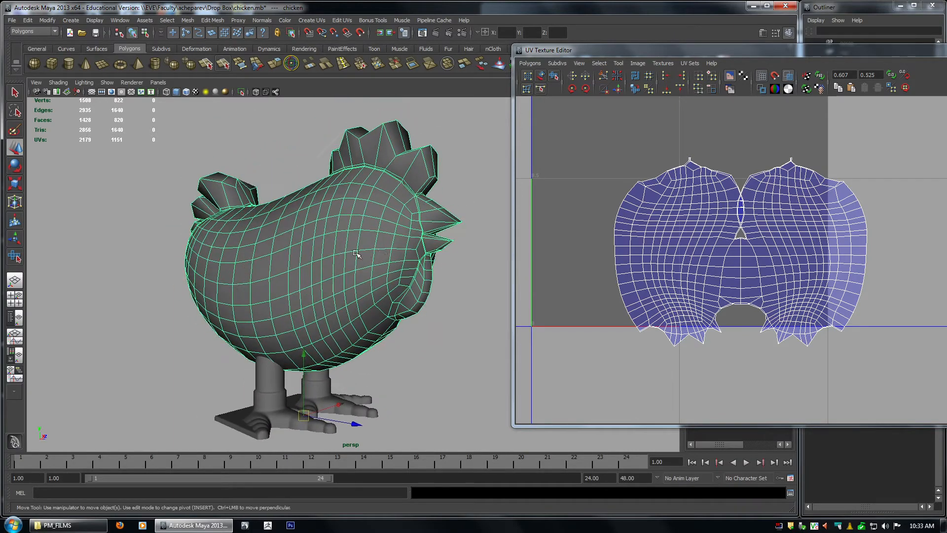
{"action": "left_click_drag", "start_coordinate": [357, 254], "coordinate": [372, 252], "text": "alt"}
{"action": "right_click_drag", "start_coordinate": [328, 216], "coordinate": [323, 354]}
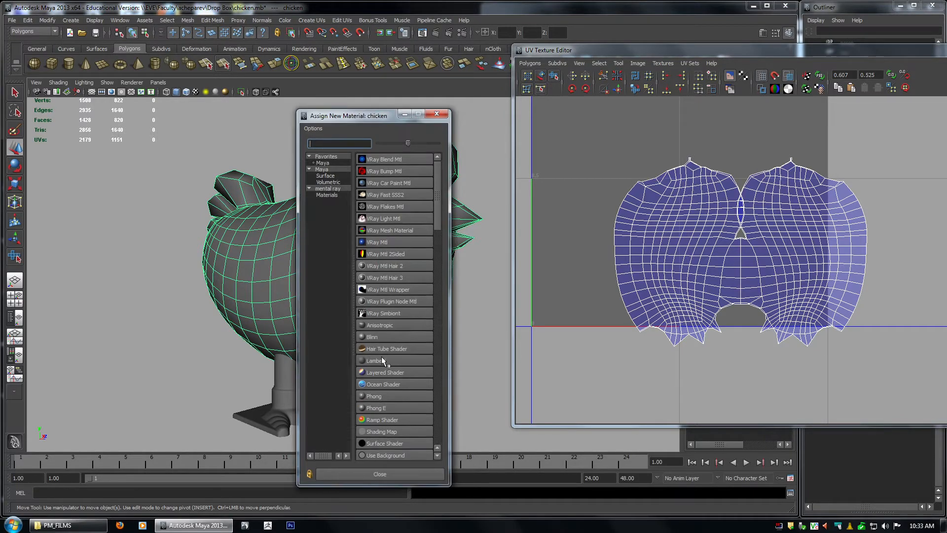
{"action": "left_click", "coordinate": [381, 356]}
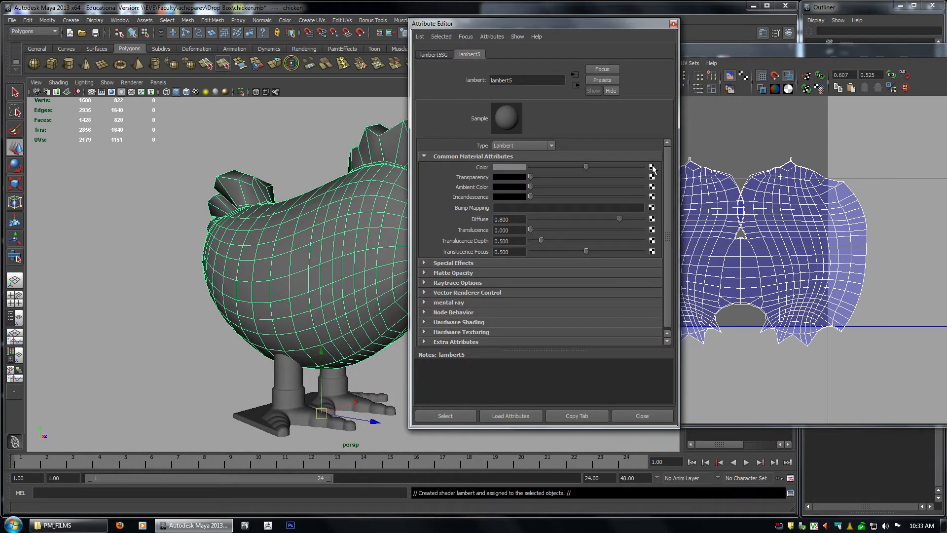
Connect a File texture to the Lambert's colour and load checker.png from the Desktop.
{"action": "left_click", "coordinate": [653, 168]}
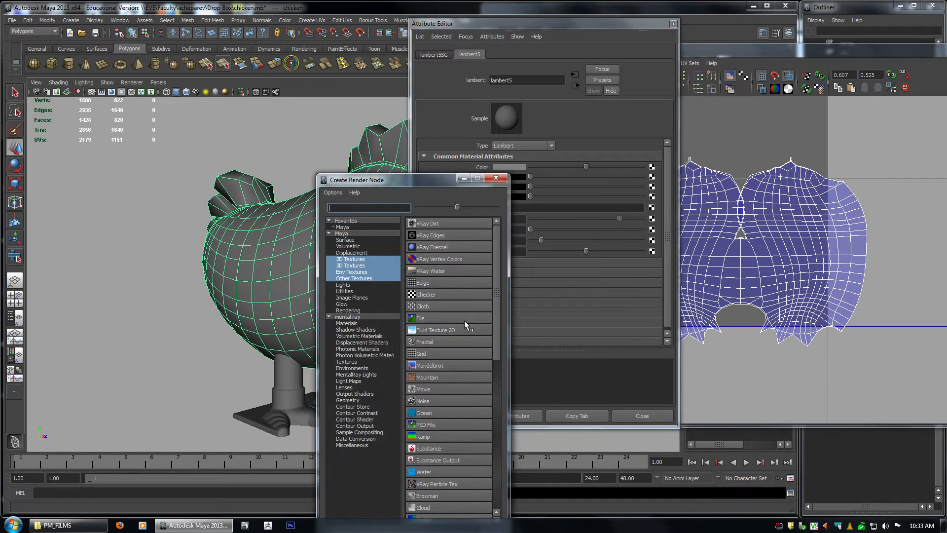
{"action": "left_click", "coordinate": [464, 319]}
{"action": "left_click", "coordinate": [602, 194]}
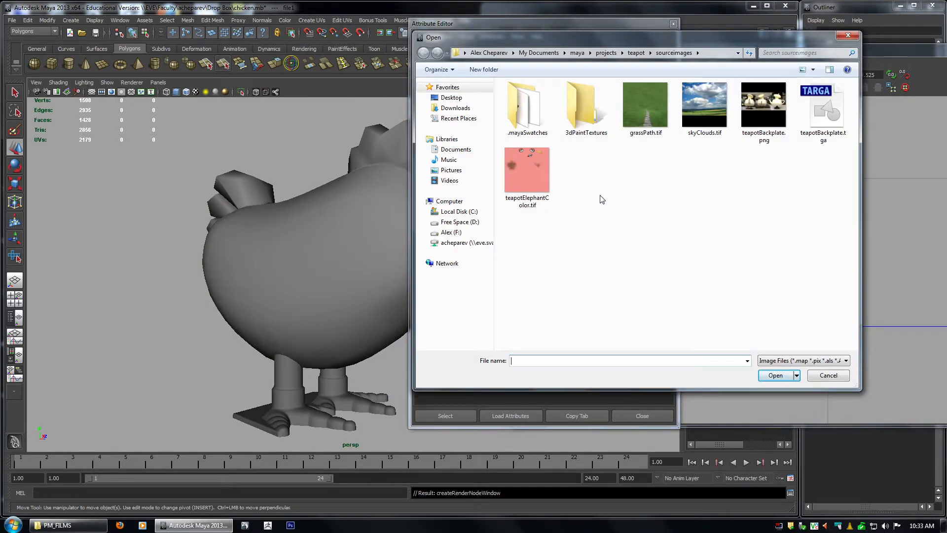
{"action": "left_click", "coordinate": [453, 98]}
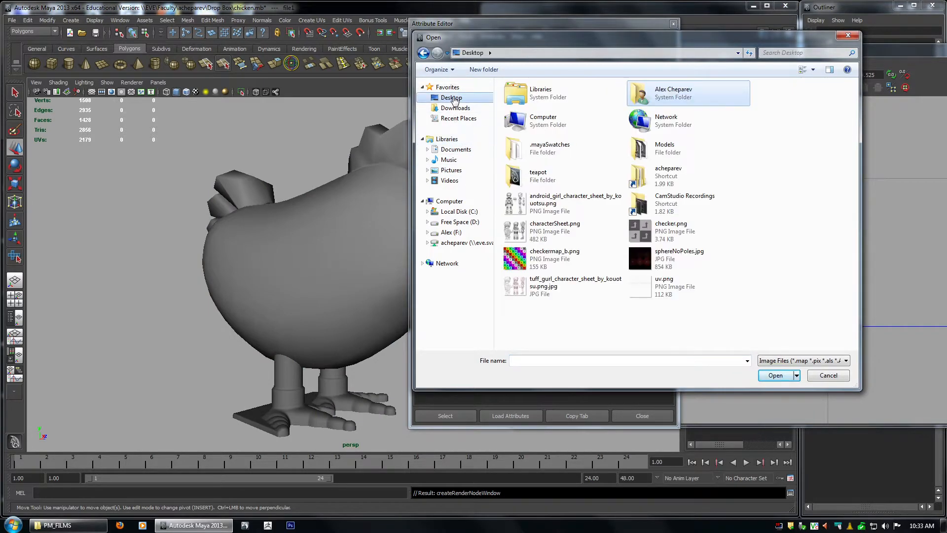
{"action": "double_click", "coordinate": [661, 234]}
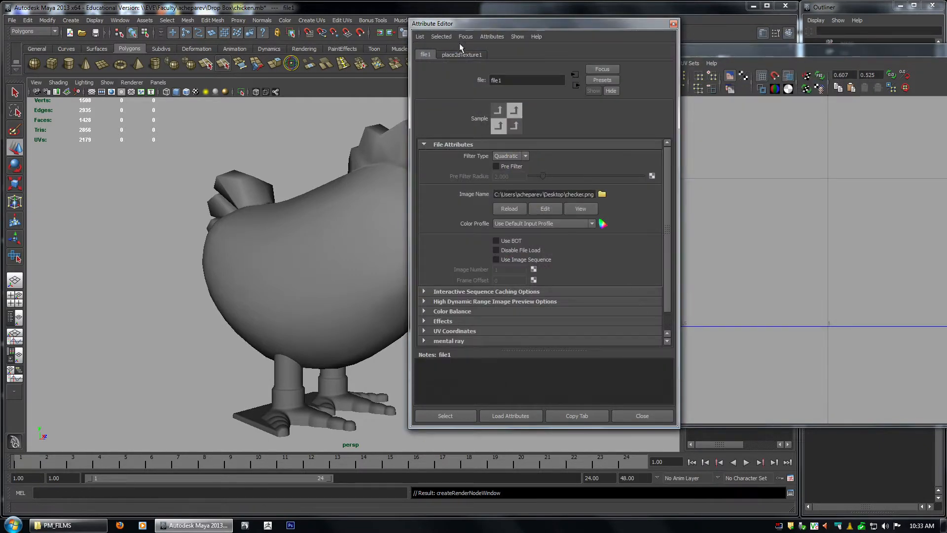
Show textures in the viewport and set the checker texture's Repeat UV to 10 by 10.
{"action": "left_click", "coordinate": [461, 53]}
{"action": "left_click_drag", "start_coordinate": [470, 24], "coordinate": [635, 60]}
{"action": "middle_click_drag", "start_coordinate": [389, 258], "coordinate": [348, 246], "text": "alt"}
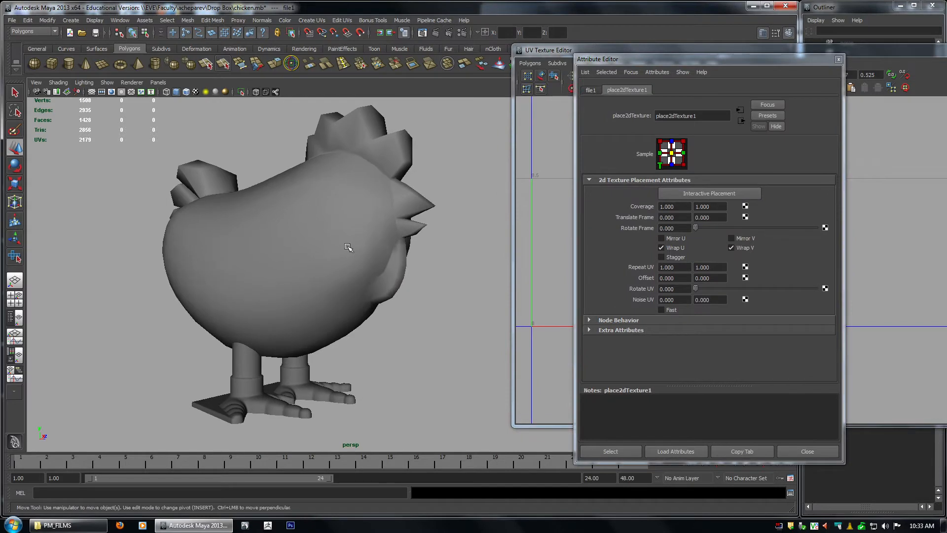
{"action": "key", "text": "6"}
{"action": "left_click_drag", "start_coordinate": [345, 242], "coordinate": [392, 254], "text": "alt"}
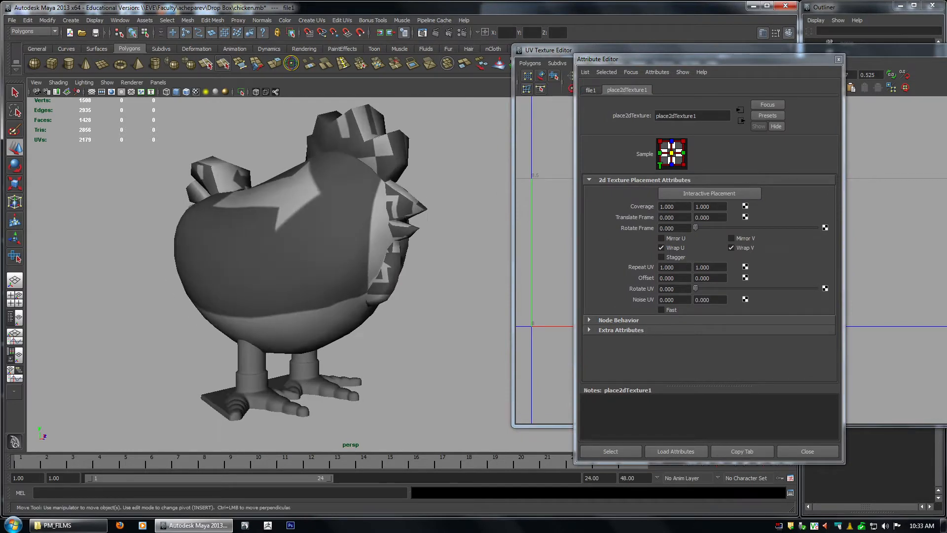
{"action": "left_click_drag", "start_coordinate": [676, 267], "coordinate": [585, 260]}
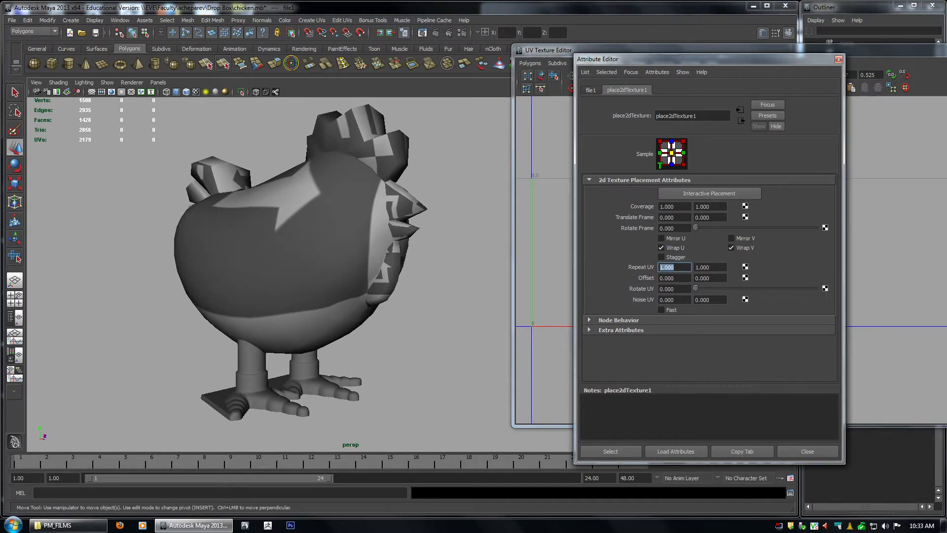
{"action": "type", "text": "10"}
{"action": "key", "text": "Tab"}
{"action": "type", "text": "10"}
{"action": "key", "text": "Return"}
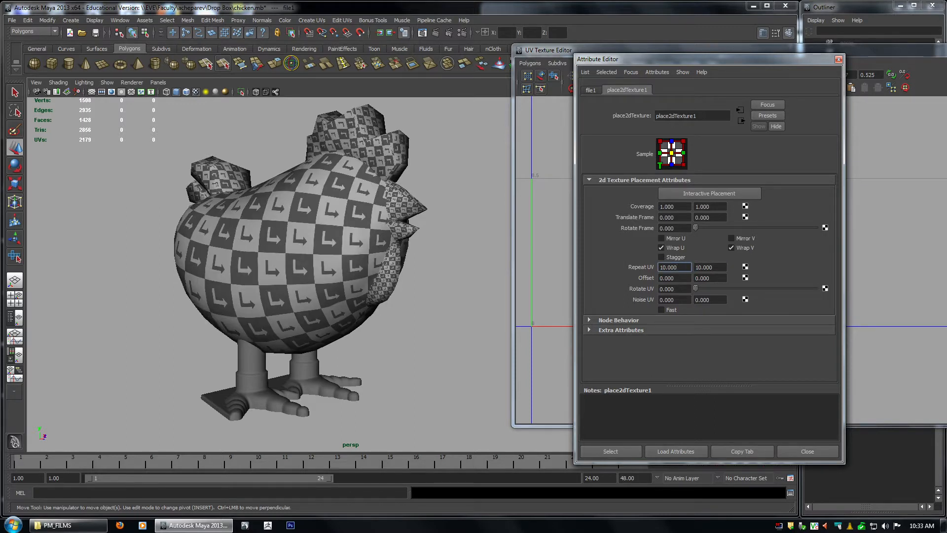
{"action": "left_click", "coordinate": [839, 60]}
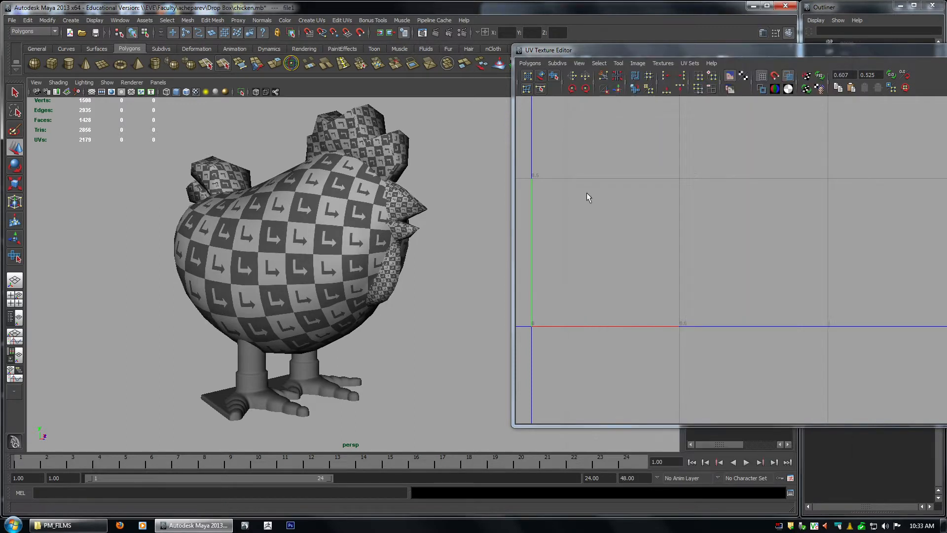
Examine the checker pattern on the chicken's body from below, behind and the opposite side for distortion and seams.
{"action": "left_click_drag", "start_coordinate": [315, 345], "coordinate": [235, 147], "text": "alt"}
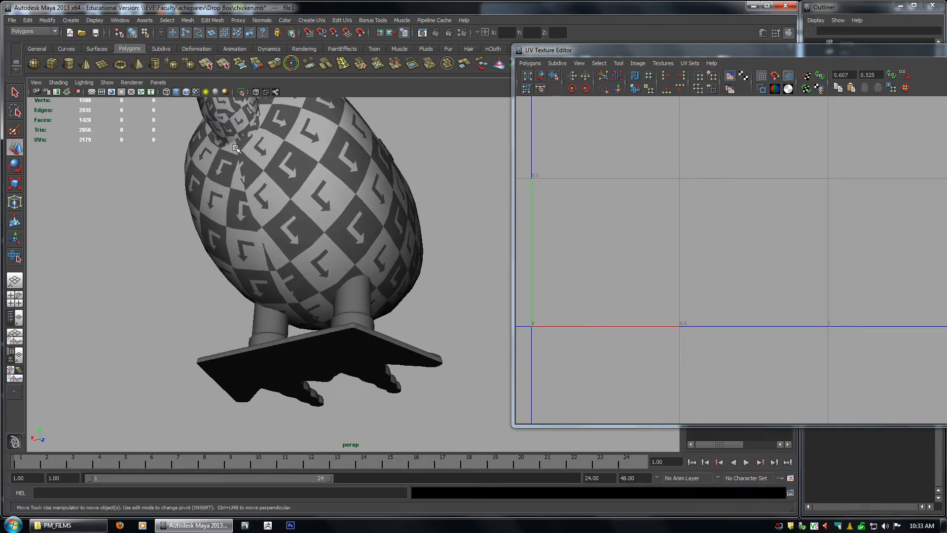
{"action": "mouse_move", "coordinate": [256, 282]}
{"action": "left_mouse_down", "text": "alt"}
{"action": "mouse_move", "coordinate": [325, 312]}
{"action": "mouse_move", "coordinate": [321, 298]}
{"action": "mouse_move", "coordinate": [269, 277]}
{"action": "left_mouse_up", "text": "alt"}
{"action": "scroll", "coordinate": [326, 311], "scroll_direction": "down", "scroll_amount": 3}
{"action": "left_click_drag", "start_coordinate": [322, 259], "coordinate": [252, 264], "text": "alt"}
{"action": "middle_click_drag", "start_coordinate": [375, 256], "coordinate": [290, 250], "text": "alt"}
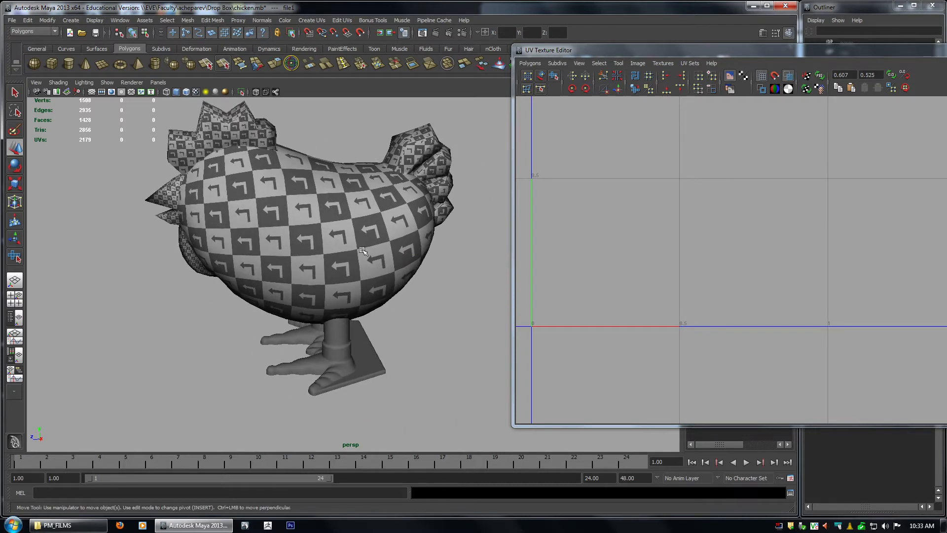
{"action": "left_click_drag", "start_coordinate": [363, 251], "coordinate": [271, 255], "text": "alt"}
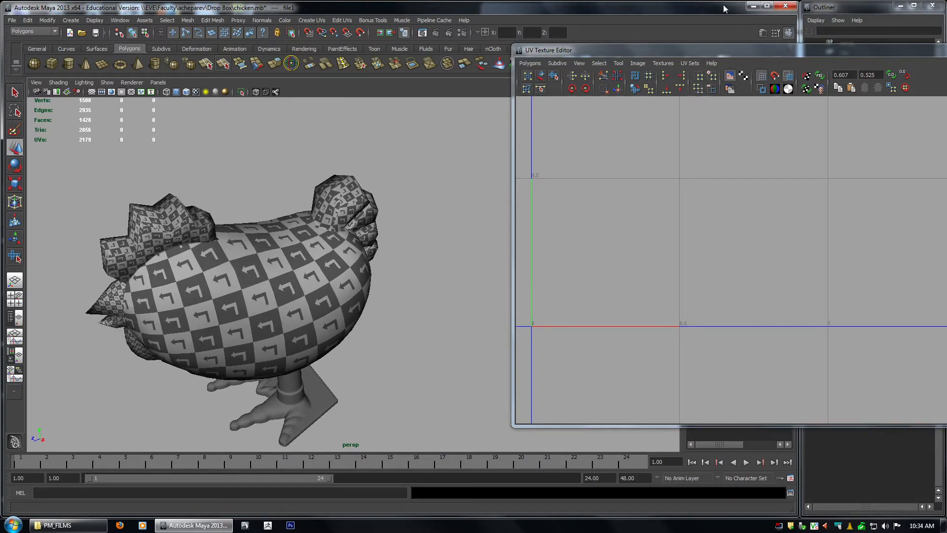
Select all UVs of the body shell and move them into the middle of the 0 to 1 UV space.
{"action": "left_click_drag", "start_coordinate": [686, 51], "coordinate": [543, 35]}
{"action": "left_click", "coordinate": [232, 296]}
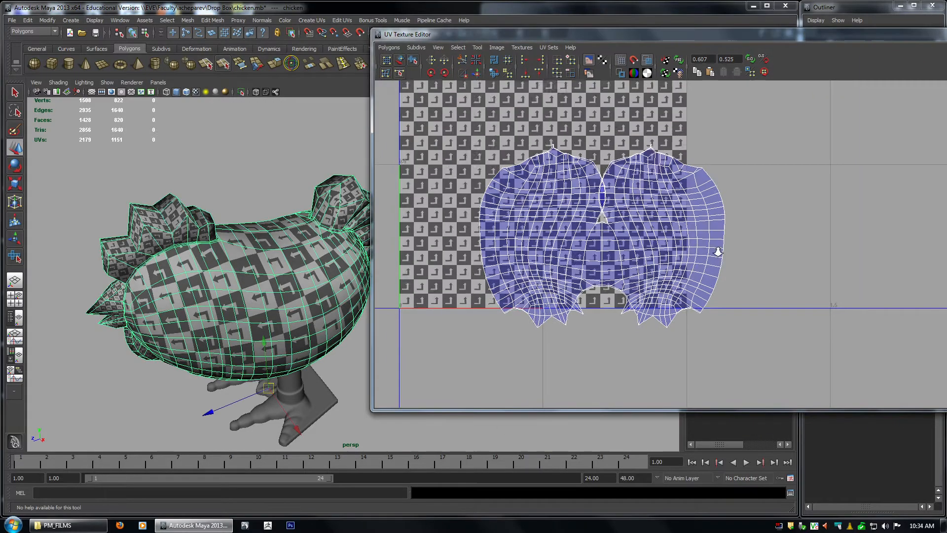
{"action": "right_click_drag", "start_coordinate": [719, 251], "coordinate": [701, 245], "text": "alt"}
{"action": "middle_click_drag", "start_coordinate": [701, 244], "coordinate": [760, 306], "text": "alt"}
{"action": "right_click_drag", "start_coordinate": [731, 296], "coordinate": [770, 296]}
{"action": "left_click_drag", "start_coordinate": [531, 180], "coordinate": [882, 468]}
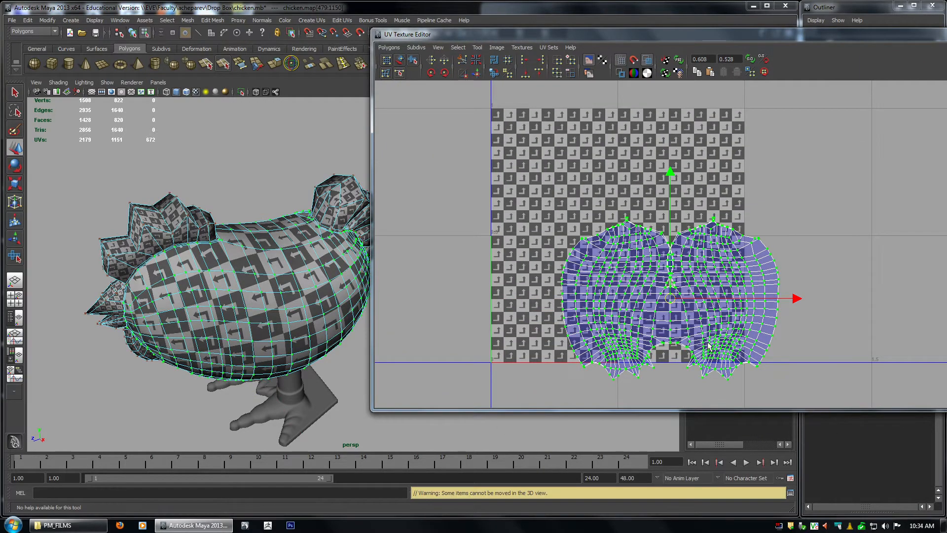
{"action": "left_click_drag", "start_coordinate": [670, 298], "coordinate": [618, 247]}
{"action": "left_click_drag", "start_coordinate": [98, 274], "coordinate": [203, 239], "text": "alt"}
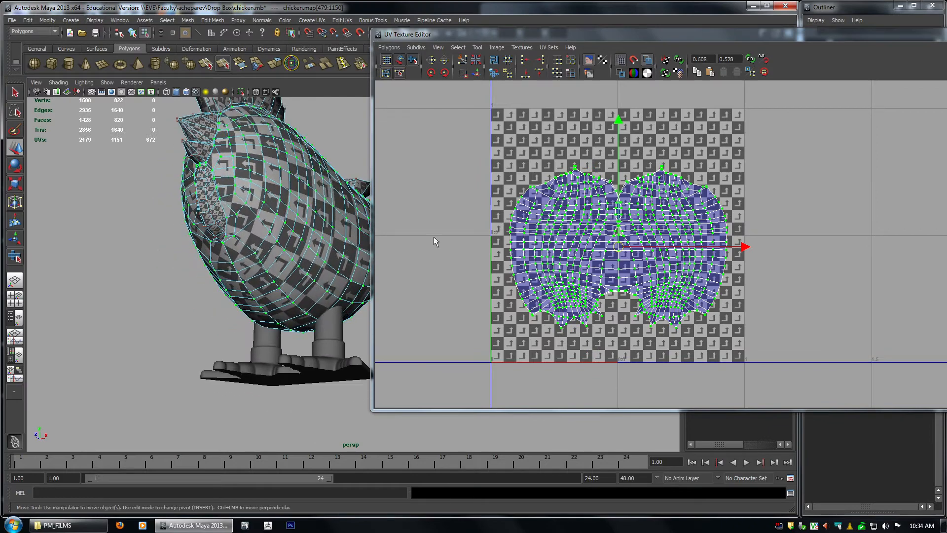
Deselect the body shell's UVs and hide the checker image behind them in the UV editor.
{"action": "right_click_drag", "start_coordinate": [711, 277], "coordinate": [799, 306], "text": "alt"}
{"action": "middle_click_drag", "start_coordinate": [755, 286], "coordinate": [796, 272], "text": "alt"}
{"action": "key", "text": "q"}
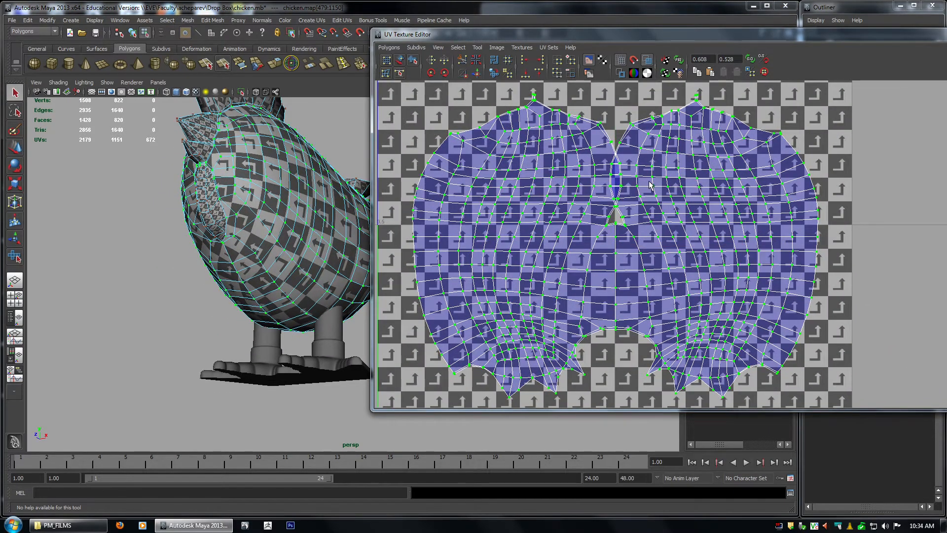
{"action": "left_click", "coordinate": [650, 185]}
{"action": "left_click", "coordinate": [588, 60]}
{"action": "left_click", "coordinate": [589, 60]}
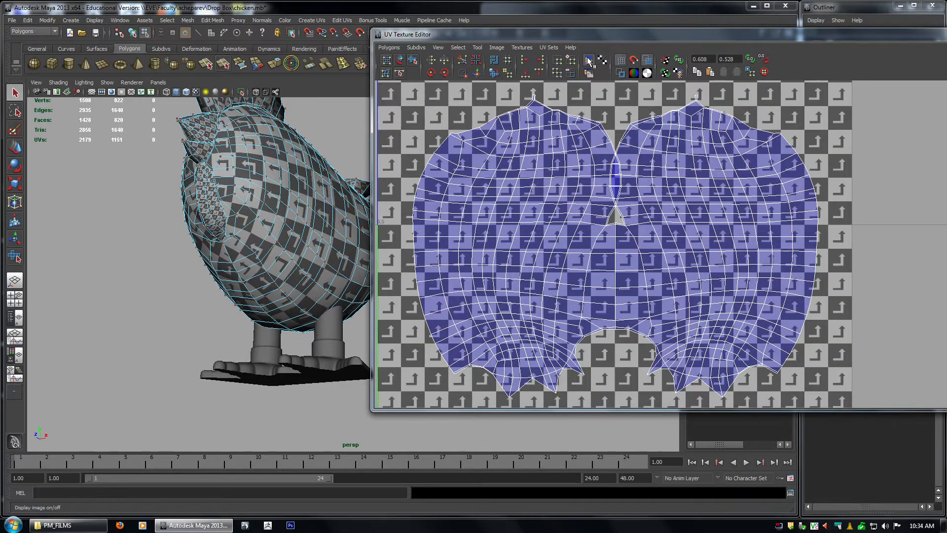
{"action": "left_click", "coordinate": [589, 60]}
{"action": "left_click", "coordinate": [590, 60]}
{"action": "left_click", "coordinate": [590, 60]}
Select all UVs of the body shell and normalize them collectively with the aspect ratio preserved.
{"action": "right_click_drag", "start_coordinate": [636, 159], "coordinate": [715, 232], "text": "alt"}
{"action": "right_click_drag", "start_coordinate": [793, 222], "coordinate": [495, 197], "text": "alt"}
{"action": "middle_click_drag", "start_coordinate": [496, 197], "coordinate": [470, 190], "text": "alt"}
{"action": "right_click_drag", "start_coordinate": [590, 204], "coordinate": [646, 207]}
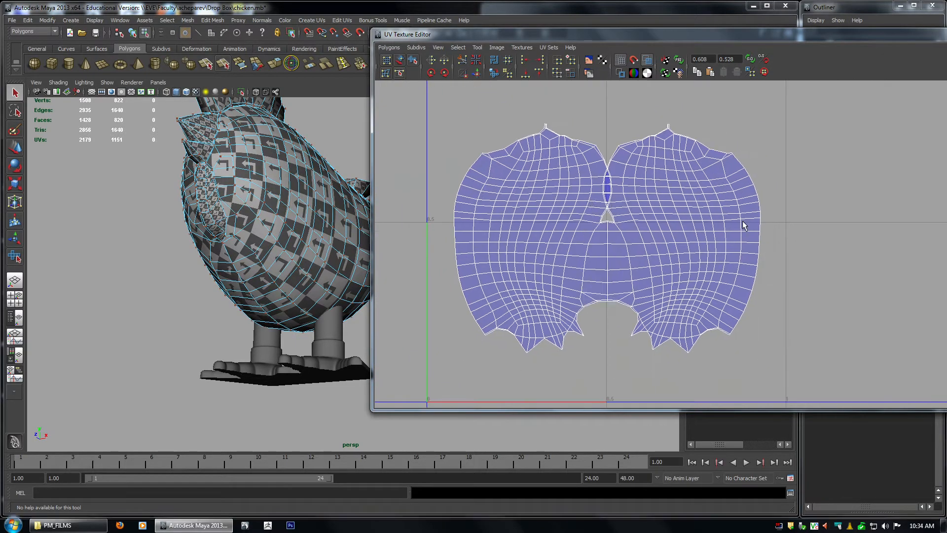
{"action": "right_click_drag", "start_coordinate": [745, 224], "coordinate": [646, 227], "text": "alt"}
{"action": "left_click_drag", "start_coordinate": [740, 345], "coordinate": [479, 128]}
{"action": "left_click", "coordinate": [388, 47]}
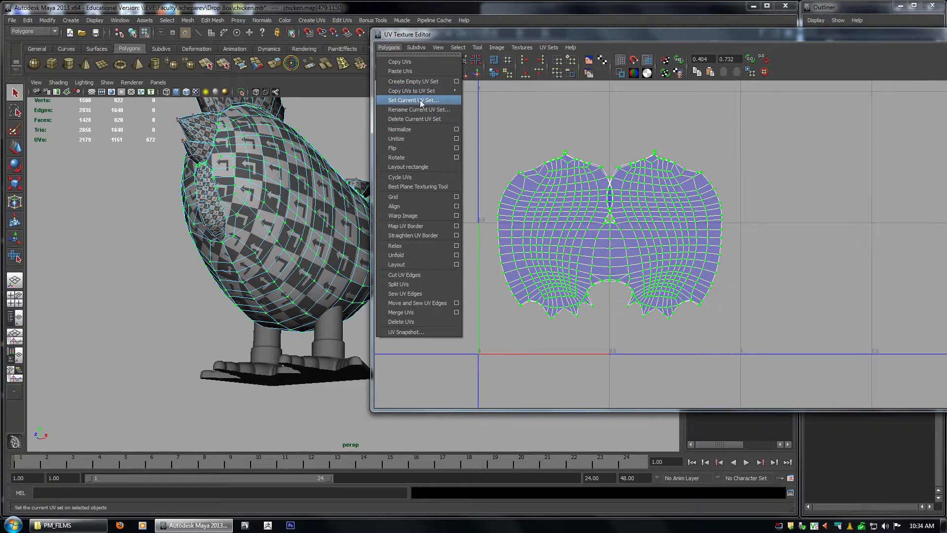
{"action": "left_click", "coordinate": [456, 130]}
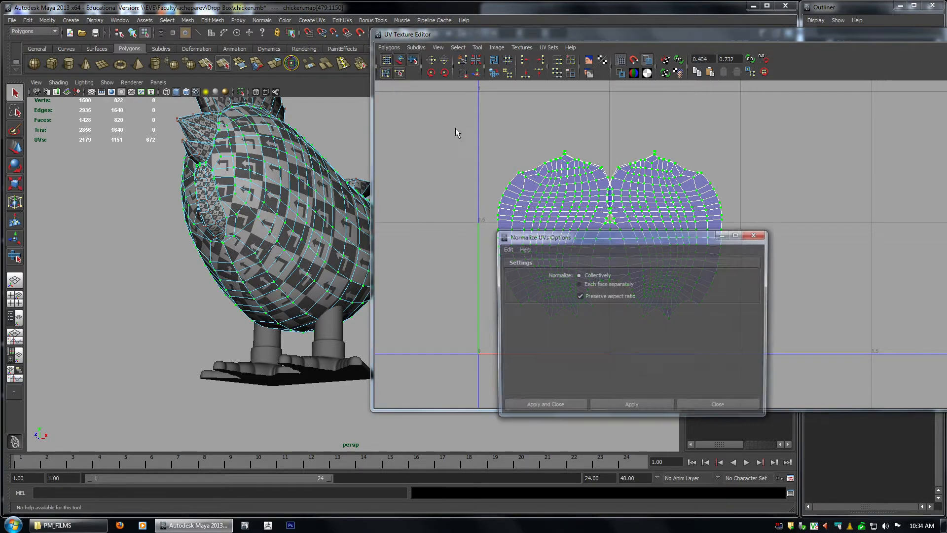
{"action": "left_click_drag", "start_coordinate": [579, 239], "coordinate": [274, 129]}
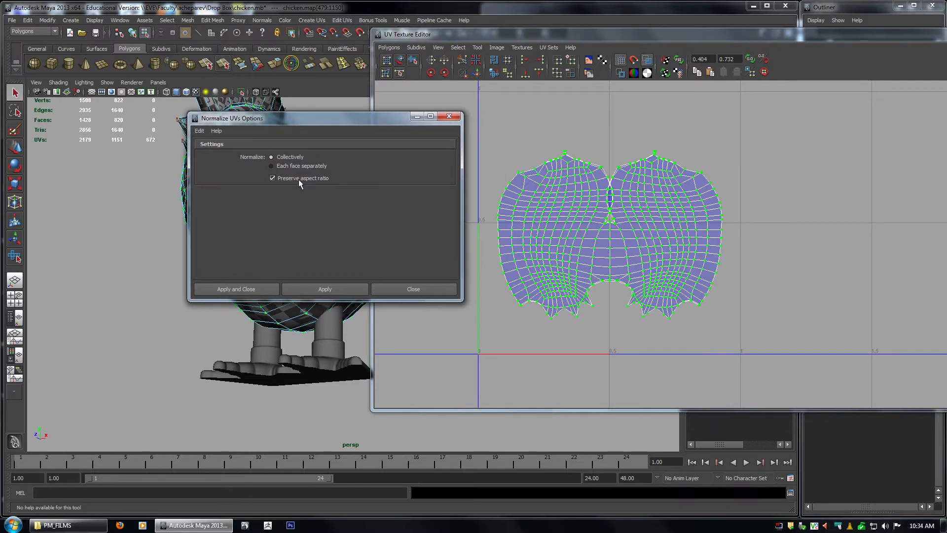
{"action": "left_click", "coordinate": [326, 289]}
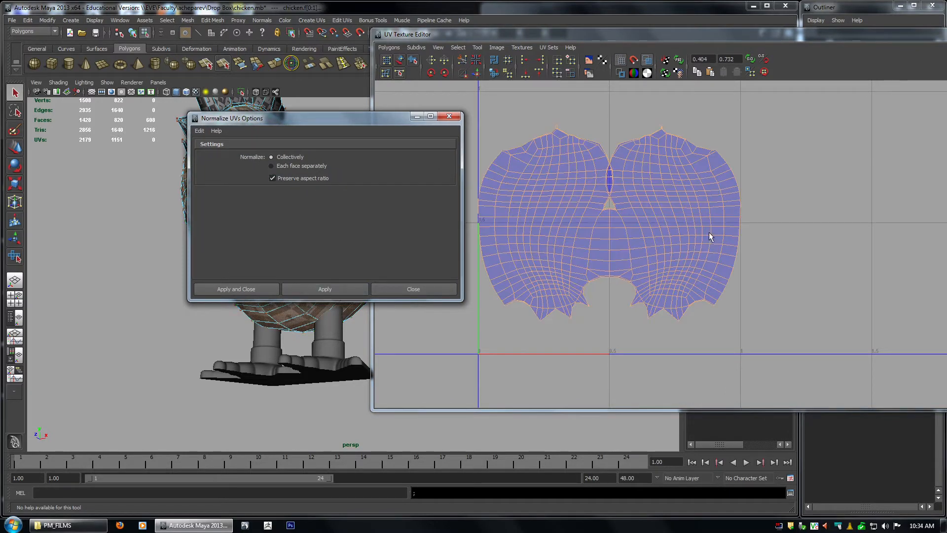
Try normalizing the body shell without preserving its aspect ratio.
{"action": "left_click", "coordinate": [712, 188]}
{"action": "left_click", "coordinate": [297, 178]}
{"action": "left_click", "coordinate": [331, 290]}
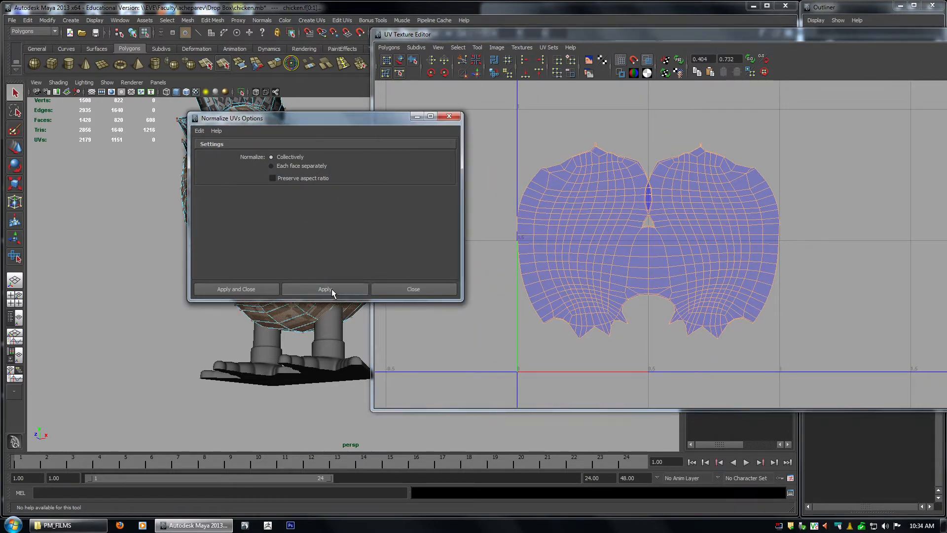
{"action": "left_click", "coordinate": [734, 262]}
{"action": "key", "text": "ctrl+z"}
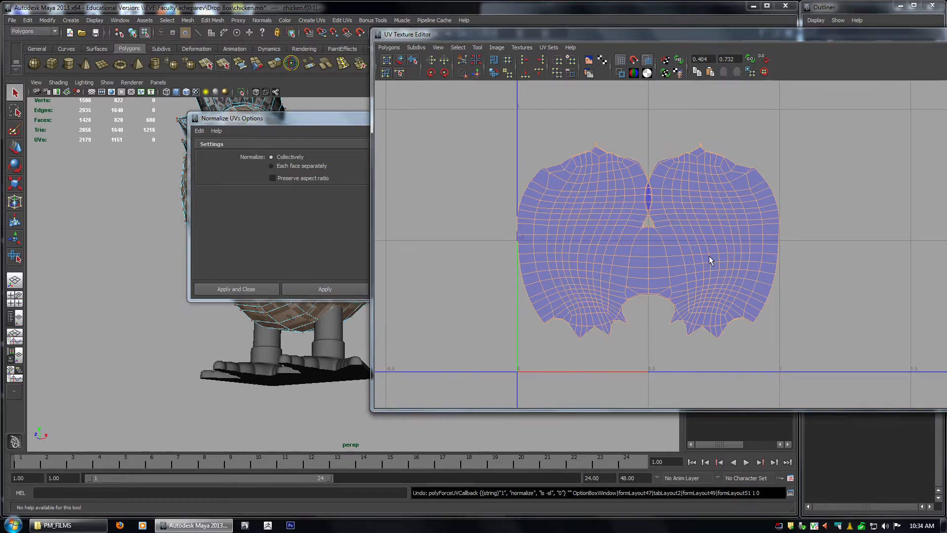
{"action": "left_click", "coordinate": [306, 177]}
{"action": "left_click", "coordinate": [432, 289]}
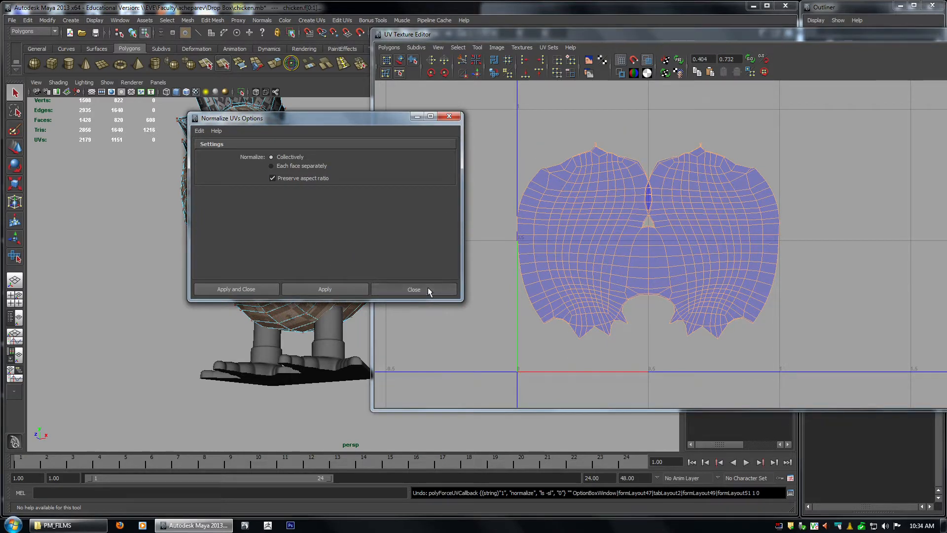
Scale all UVs of the body shell down slightly so its outer edges sit just inside the 0 to 1 border.
{"action": "scroll", "coordinate": [687, 237], "scroll_direction": "up", "scroll_amount": 3}
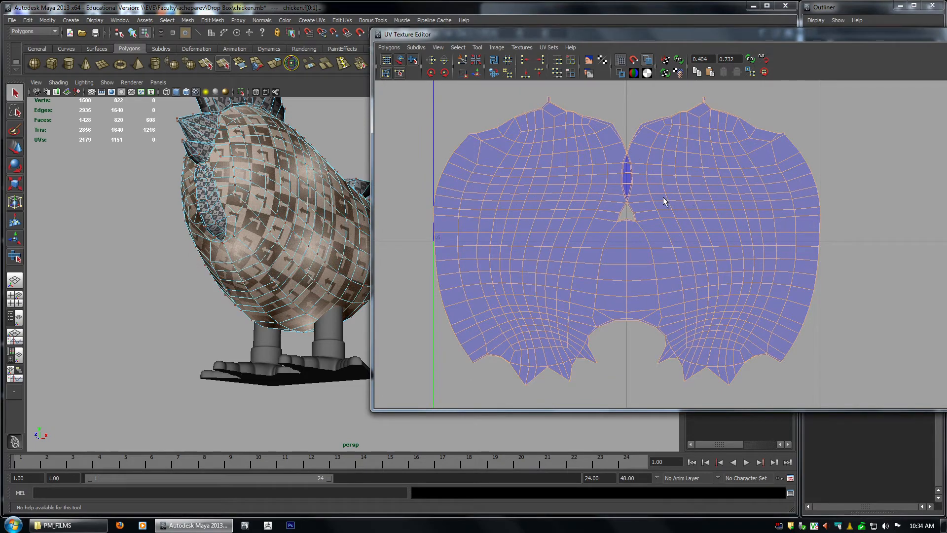
{"action": "right_click_drag", "start_coordinate": [639, 192], "coordinate": [671, 191]}
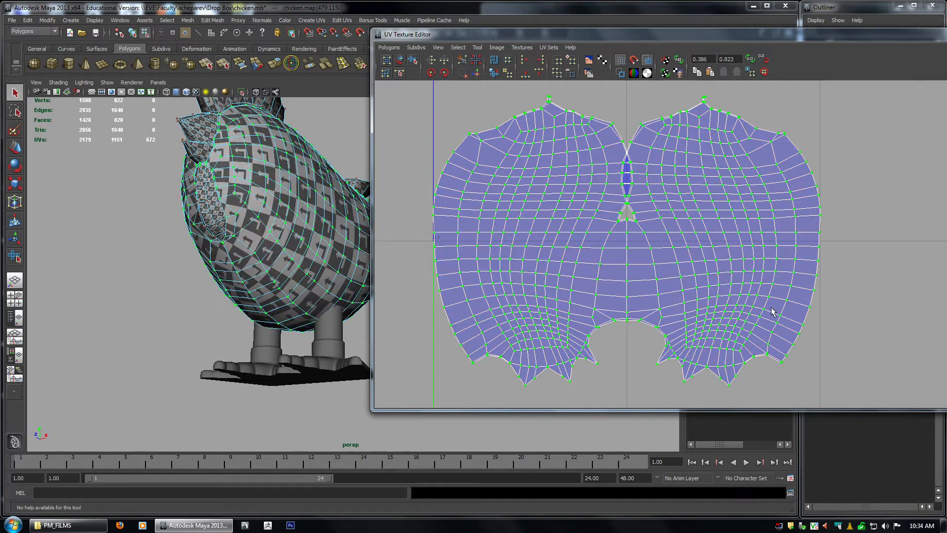
{"action": "key", "text": "r"}
{"action": "middle_click_drag", "start_coordinate": [791, 253], "coordinate": [629, 299]}
{"action": "key", "text": "ctrl+z"}
{"action": "right_click_drag", "start_coordinate": [629, 299], "coordinate": [788, 354], "text": "alt"}
{"action": "right_click_drag", "start_coordinate": [586, 274], "coordinate": [849, 437], "text": "alt"}
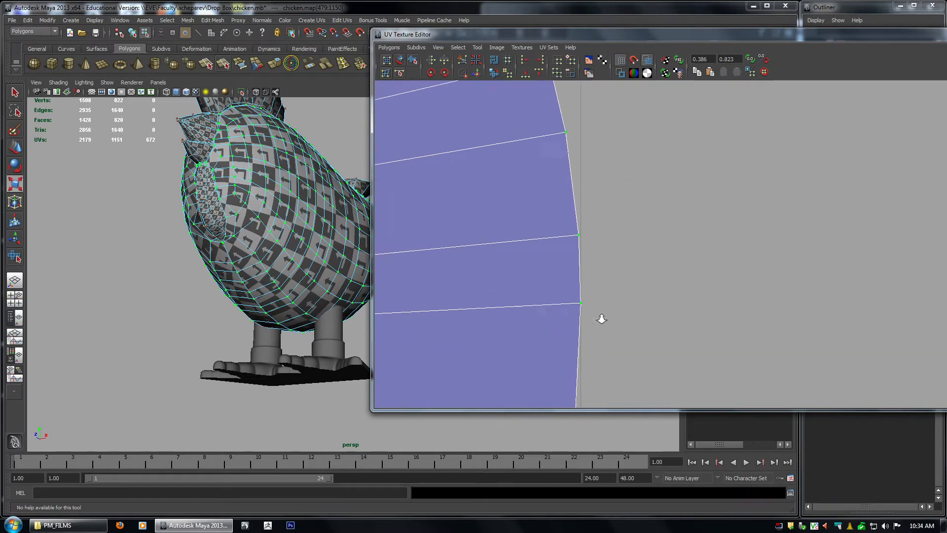
{"action": "right_click_drag", "start_coordinate": [636, 322], "coordinate": [490, 279], "text": "alt"}
{"action": "middle_click_drag", "start_coordinate": [490, 280], "coordinate": [537, 243], "text": "alt"}
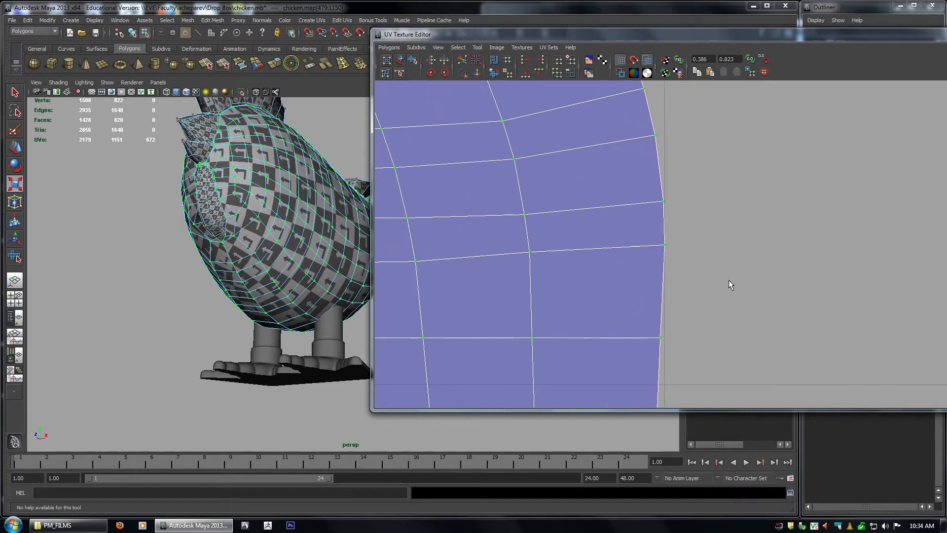
{"action": "middle_click_drag", "start_coordinate": [729, 279], "coordinate": [728, 281]}
{"action": "middle_click_drag", "start_coordinate": [780, 299], "coordinate": [778, 299]}
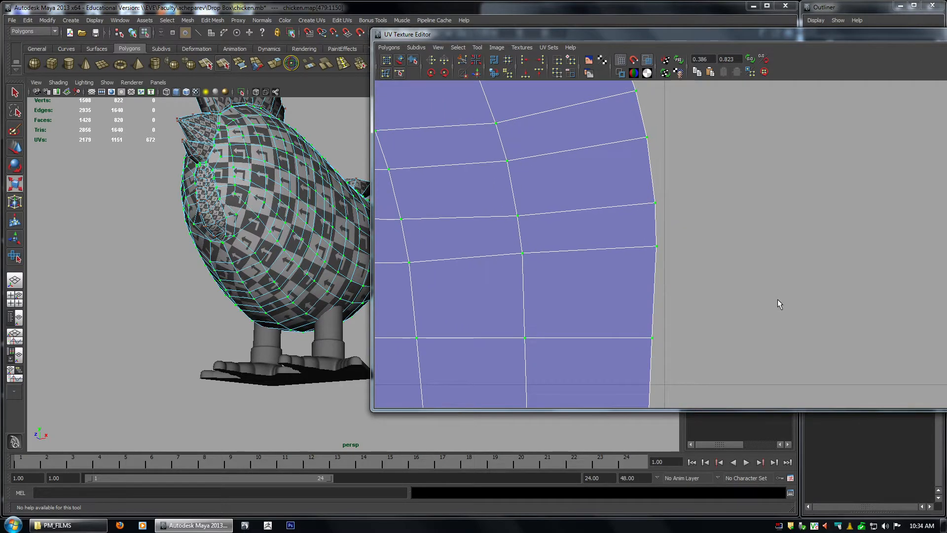
{"action": "right_click_drag", "start_coordinate": [780, 300], "coordinate": [538, 262], "text": "alt"}
{"action": "middle_click_drag", "start_coordinate": [644, 245], "coordinate": [859, 244], "text": "alt"}
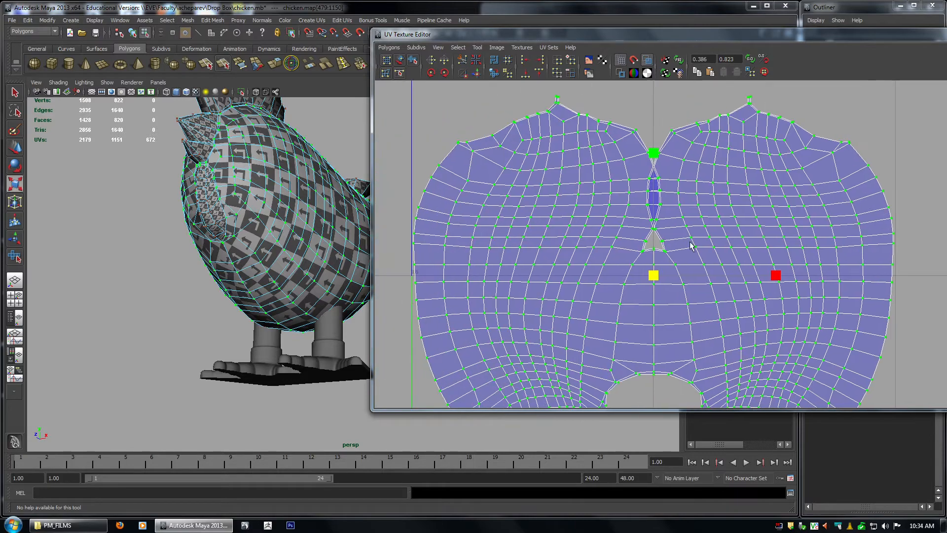
Examine the overlap and gap between the shell's two upper halves and locate the matching area on the model.
{"action": "right_click_drag", "start_coordinate": [692, 244], "coordinate": [741, 319], "text": "alt"}
{"action": "key", "text": "q"}
{"action": "right_click_drag", "start_coordinate": [666, 271], "coordinate": [708, 302], "text": "alt"}
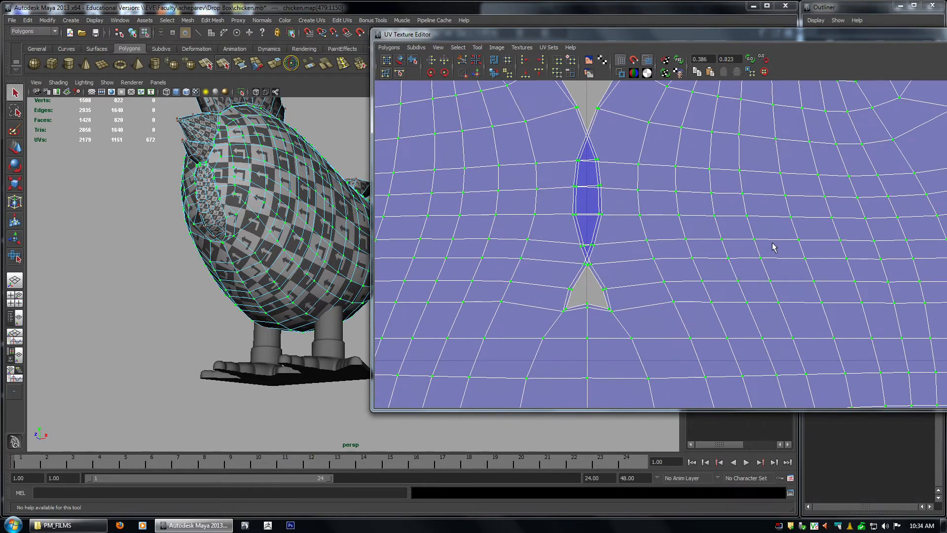
{"action": "right_click_drag", "start_coordinate": [773, 247], "coordinate": [604, 203], "text": "alt"}
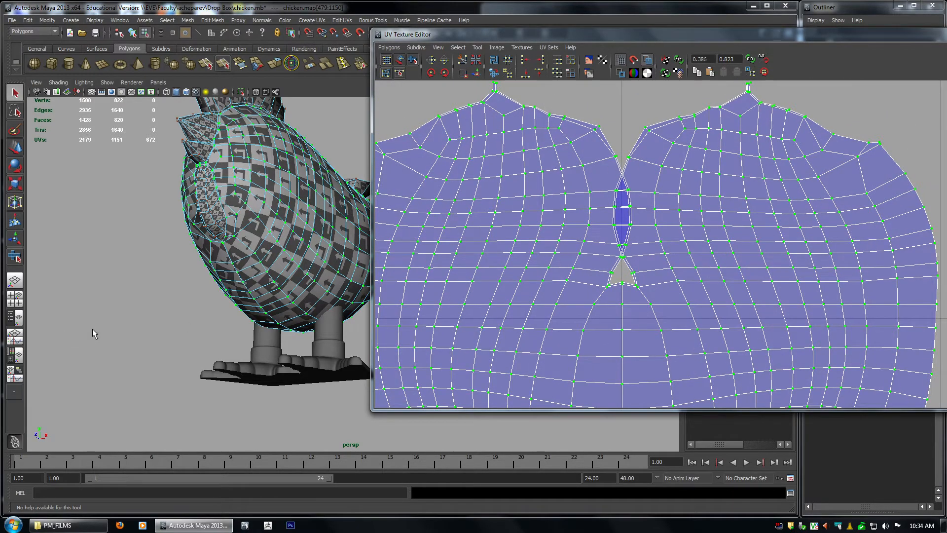
{"action": "left_click_drag", "start_coordinate": [93, 329], "coordinate": [158, 348], "text": "alt"}
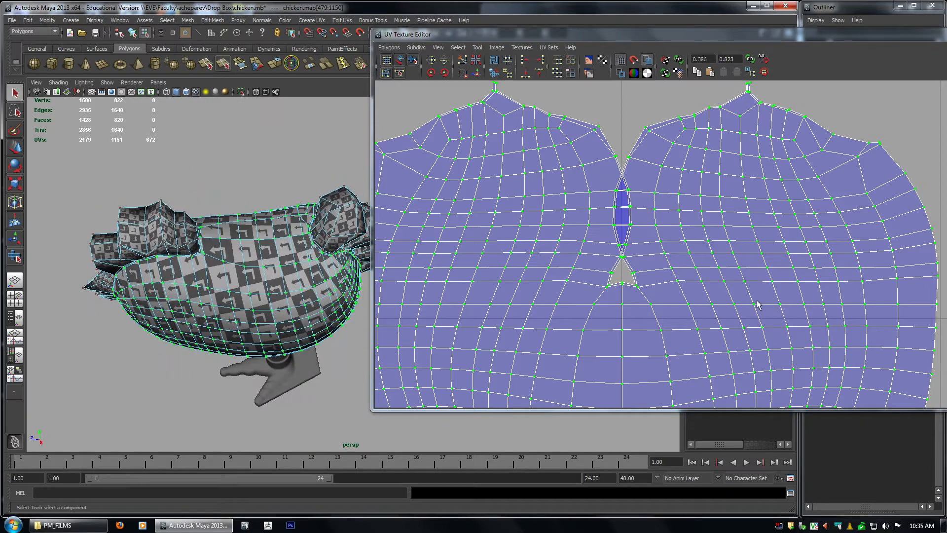
{"action": "left_click", "coordinate": [619, 286]}
{"action": "middle_click_drag", "start_coordinate": [895, 284], "coordinate": [890, 272], "text": "alt"}
{"action": "right_click_drag", "start_coordinate": [890, 271], "coordinate": [859, 307], "text": "alt"}
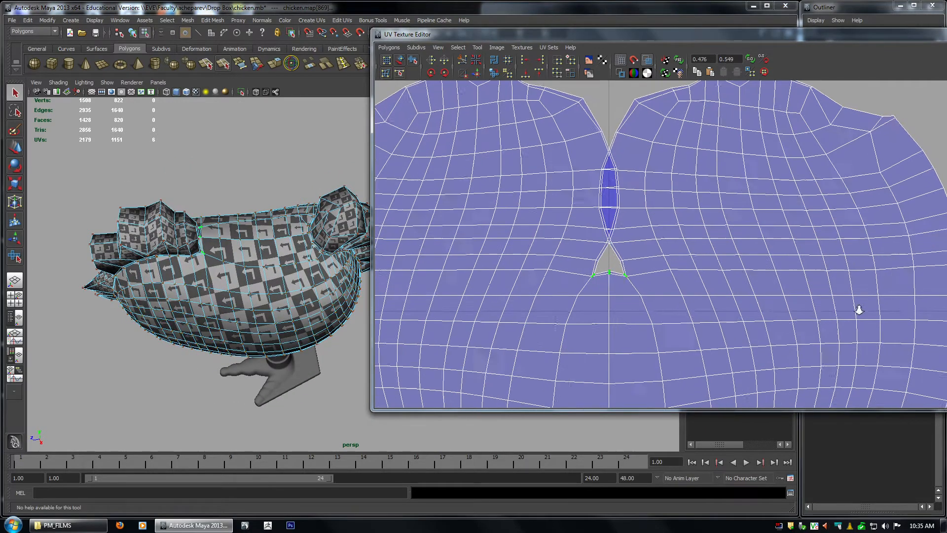
{"action": "middle_click_drag", "start_coordinate": [696, 215], "coordinate": [684, 270], "text": "alt"}
{"action": "right_click_drag", "start_coordinate": [624, 242], "coordinate": [619, 290]}
{"action": "left_click_drag", "start_coordinate": [578, 255], "coordinate": [598, 266]}
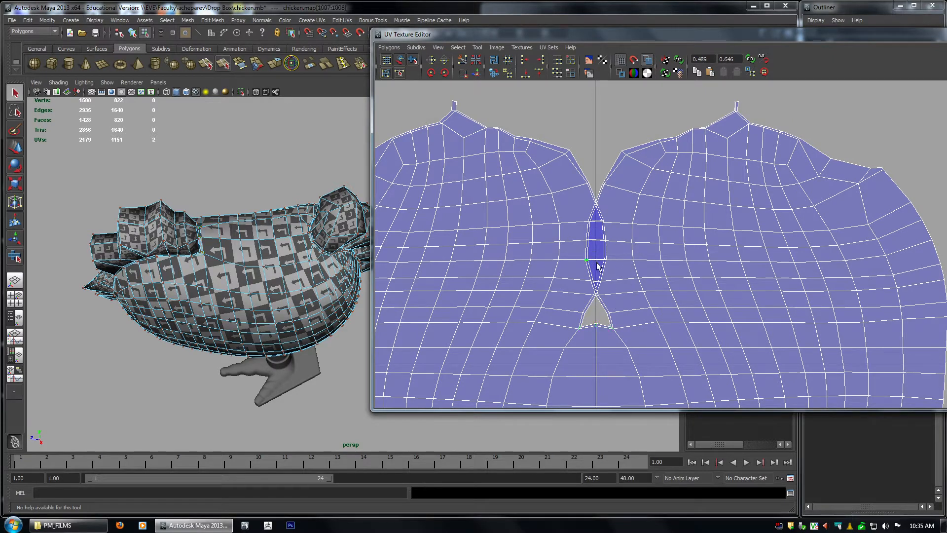
Select UVs on the right half's inner edge near the overlap and grow the selection across the surrounding upper UVs.
{"action": "left_click", "coordinate": [477, 48]}
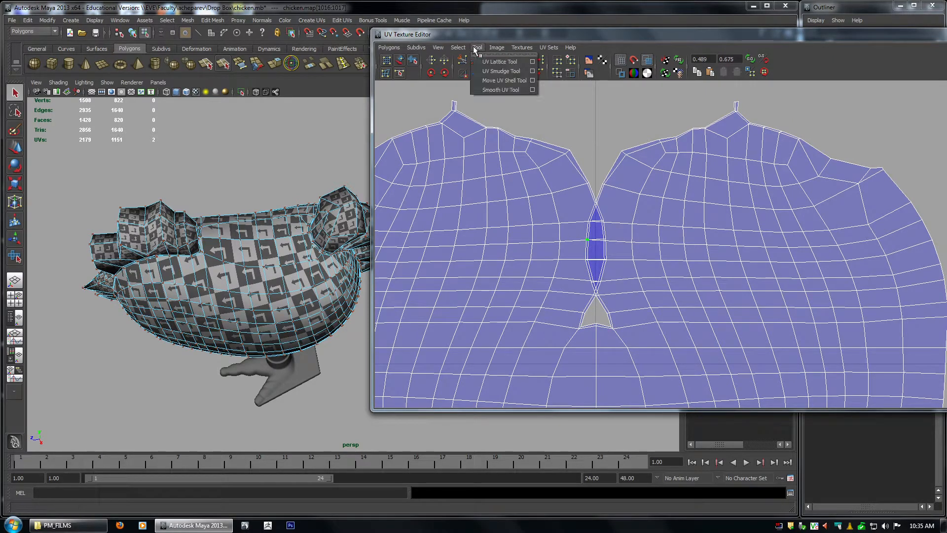
{"action": "left_click", "coordinate": [499, 72]}
{"action": "middle_click_drag", "start_coordinate": [647, 216], "coordinate": [621, 231], "text": "alt"}
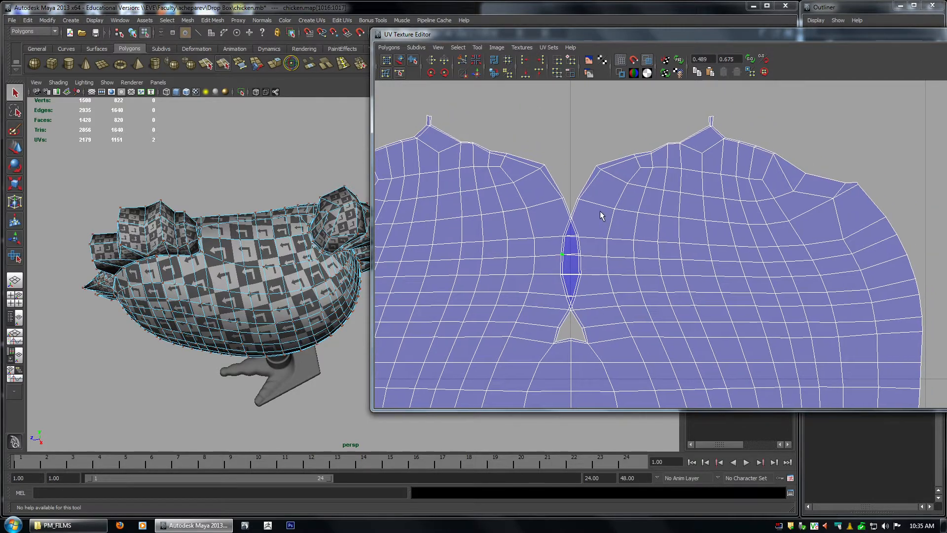
{"action": "left_click_drag", "start_coordinate": [573, 192], "coordinate": [594, 210]}
{"action": "key", "text": "shift+period"}
{"action": "key", "text": "shift+period"}
{"action": "key", "text": "shift+period"}
{"action": "key", "text": "shift+period"}
{"action": "key", "text": "shift+period"}
{"action": "middle_click_drag", "start_coordinate": [610, 292], "coordinate": [597, 242], "text": "alt"}
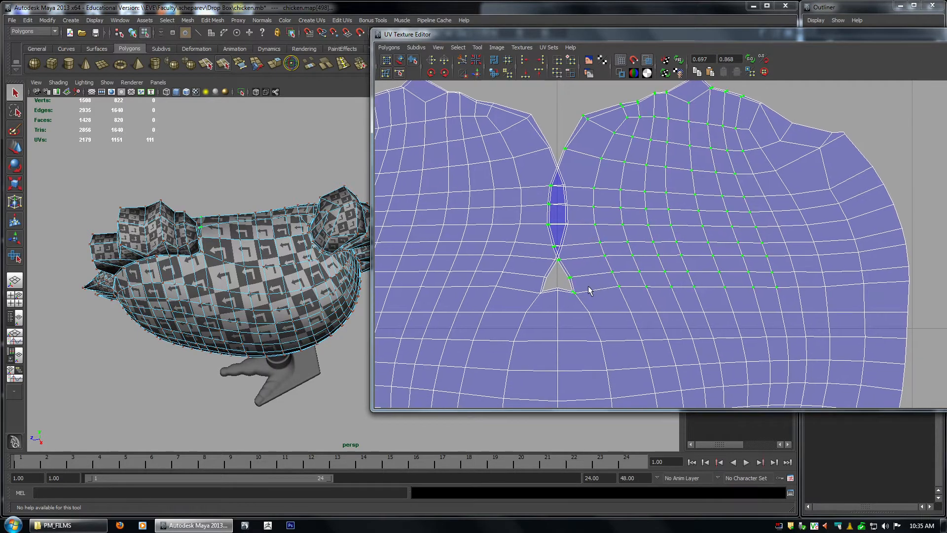
{"action": "scroll", "coordinate": [663, 215], "scroll_direction": "down", "scroll_amount": 2}
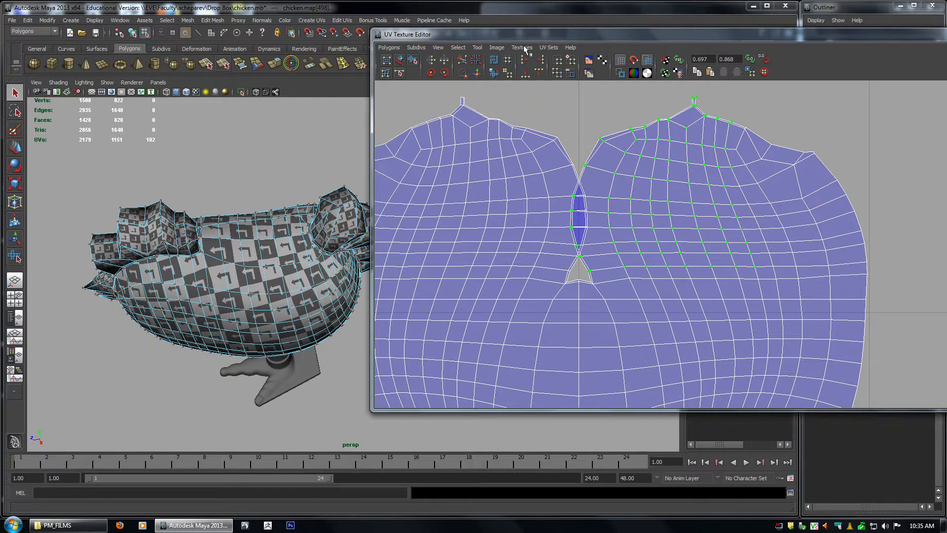
Use the UV Smudge Tool on the selected right-half UVs to pull the inner edge out of the overlap.
{"action": "left_click", "coordinate": [492, 48]}
{"action": "left_click", "coordinate": [477, 46]}
{"action": "left_click", "coordinate": [493, 72]}
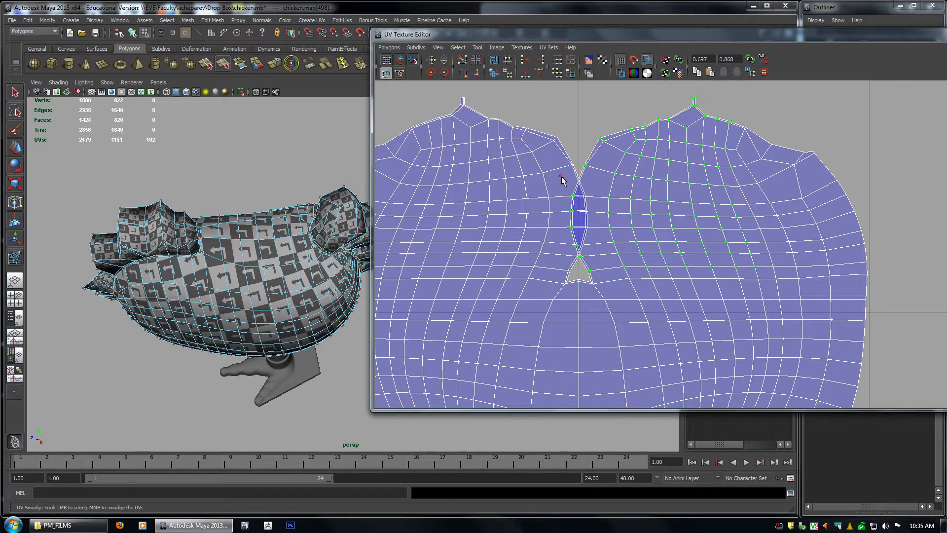
{"action": "middle_click_drag", "start_coordinate": [567, 201], "coordinate": [588, 206], "text": "alt"}
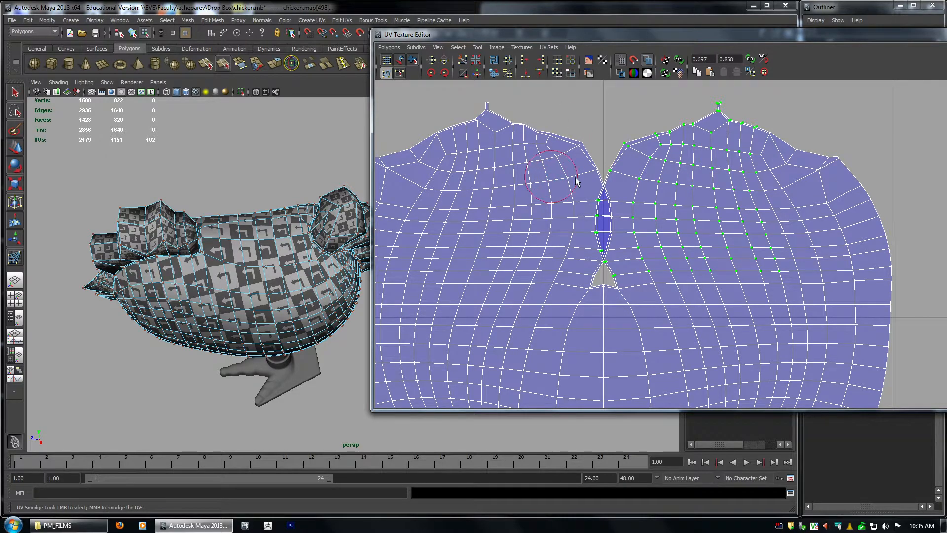
{"action": "middle_click_drag", "start_coordinate": [575, 177], "coordinate": [640, 182]}
{"action": "mouse_move", "coordinate": [544, 190]}
{"action": "middle_mouse_down"}
{"action": "mouse_move", "coordinate": [565, 203]}
{"action": "mouse_move", "coordinate": [538, 203]}
{"action": "middle_mouse_up"}
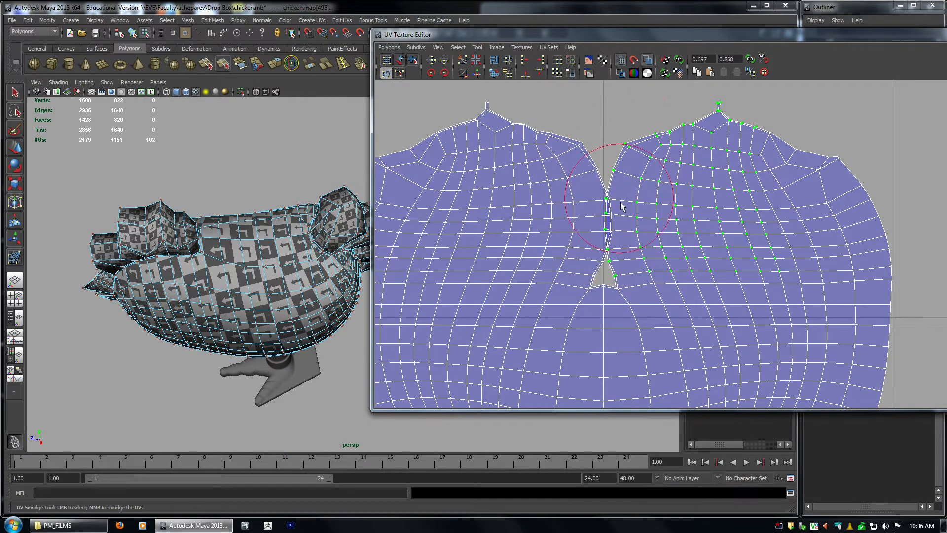
Check the checker pattern on the chicken's body up close in smoothed and unsmoothed display.
{"action": "right_click_drag", "start_coordinate": [269, 285], "coordinate": [313, 299], "text": "alt"}
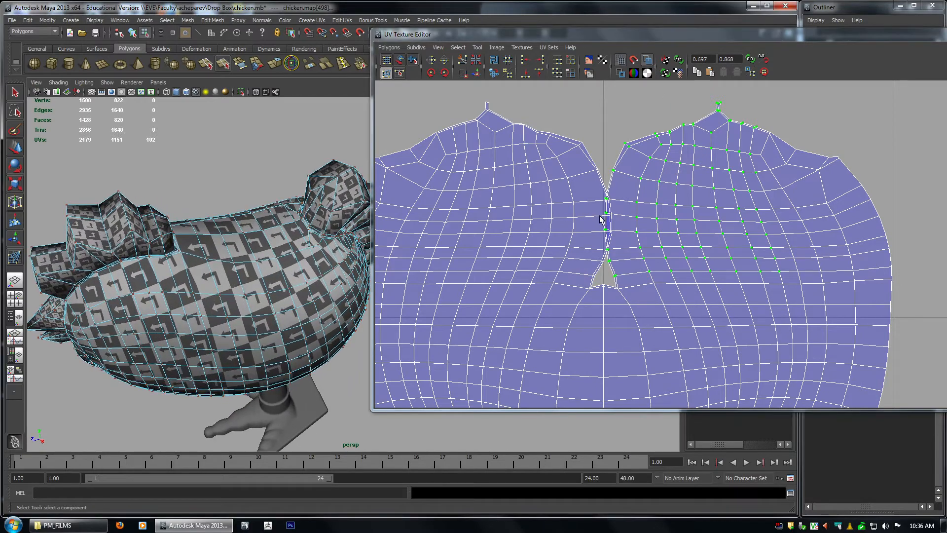
{"action": "key", "text": "3"}
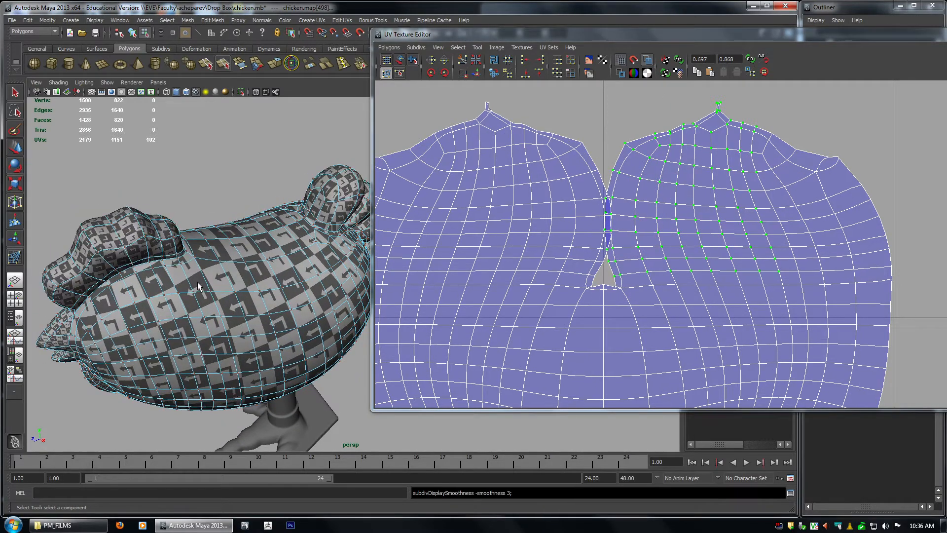
{"action": "key", "text": "1"}
{"action": "middle_click_drag", "start_coordinate": [679, 262], "coordinate": [694, 263], "text": "alt"}
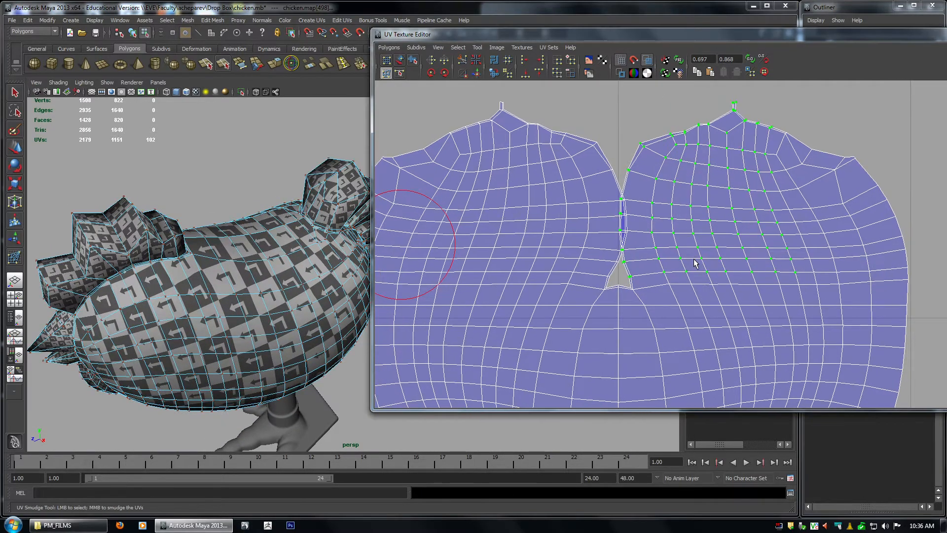
Select UVs on the left half's inner edge above the overlap and grow the selection across the surrounding upper UVs.
{"action": "key", "text": "w"}
{"action": "right_click_drag", "start_coordinate": [775, 254], "coordinate": [671, 238], "text": "alt"}
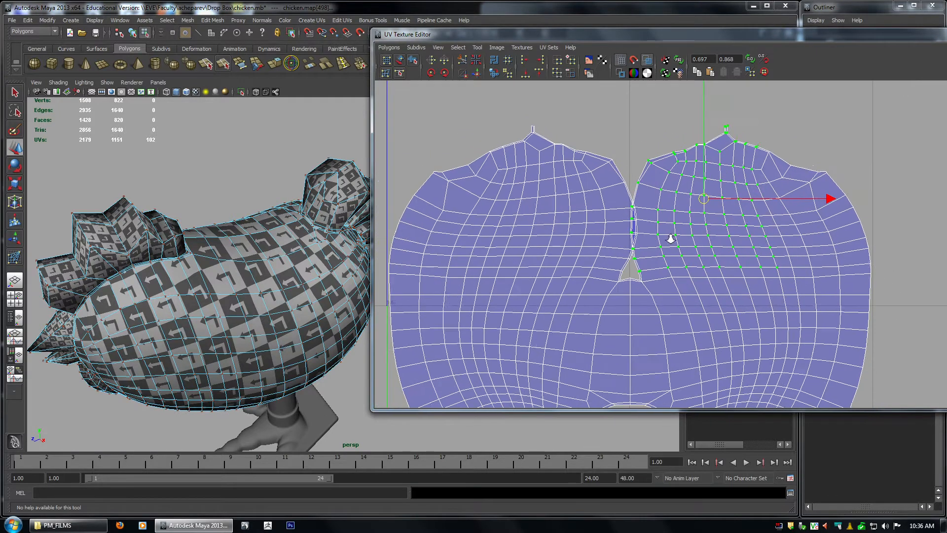
{"action": "left_click", "coordinate": [633, 212]}
{"action": "left_click_drag", "start_coordinate": [622, 176], "coordinate": [631, 188]}
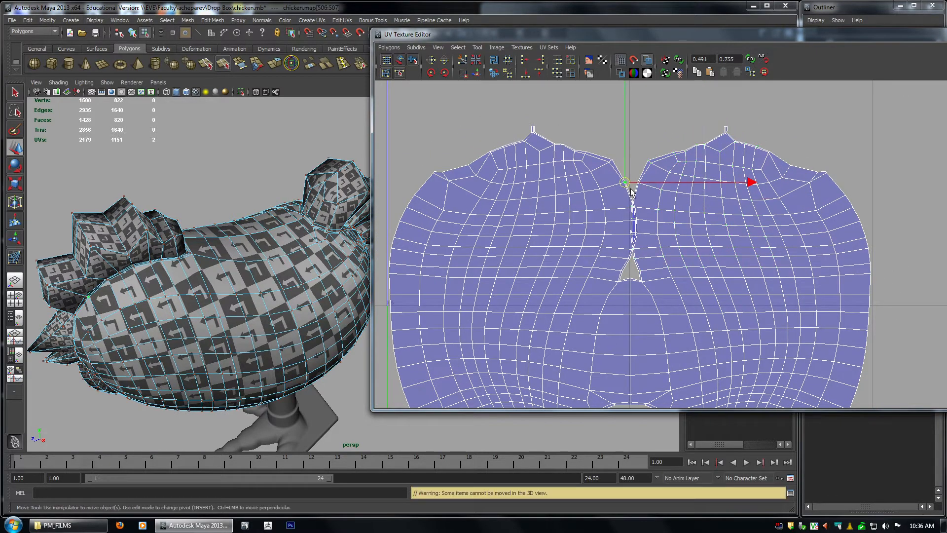
{"action": "key", "text": "shift+period"}
{"action": "key", "text": "shift+period"}
{"action": "key", "text": "shift+period"}
{"action": "key", "text": "shift+period"}
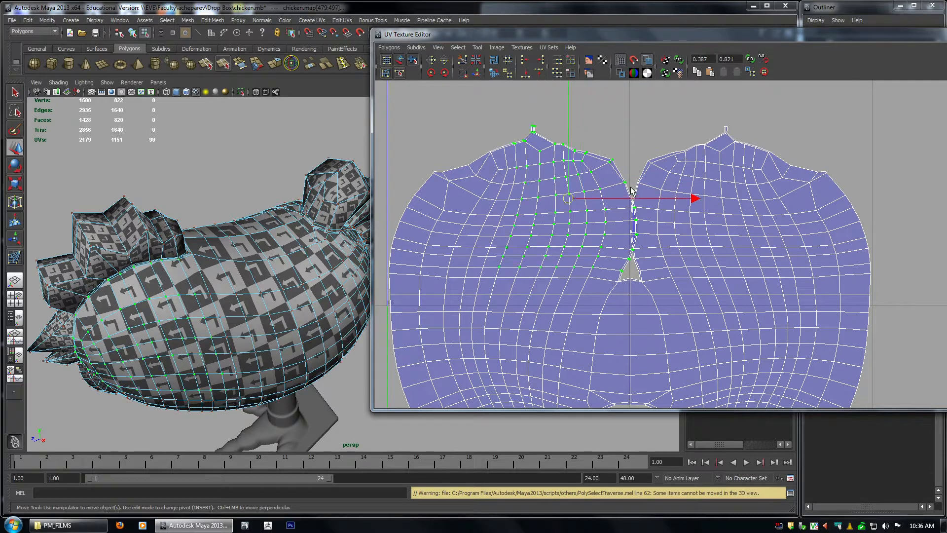
{"action": "key", "text": "shift+period"}
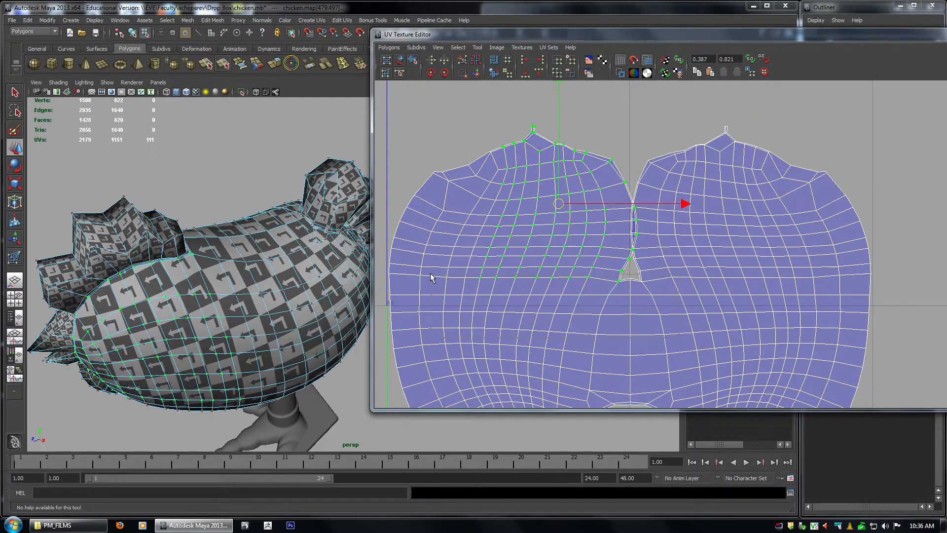
Shrink the left-half UV selection and smudge its inner edge out of the overlap with the UV Smudge Tool.
{"action": "key", "text": "shift+comma"}
{"action": "right_click_drag", "start_coordinate": [431, 278], "coordinate": [610, 219], "text": "alt"}
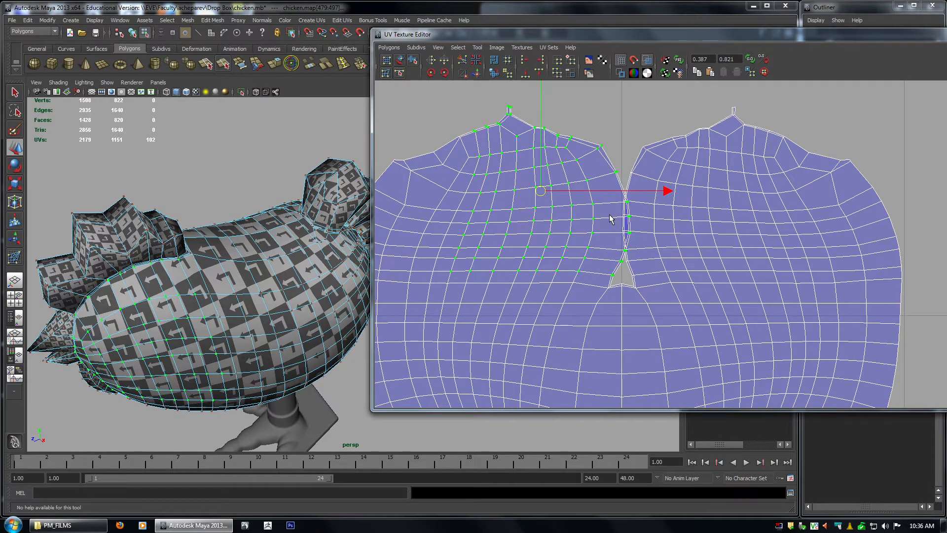
{"action": "key", "text": "y"}
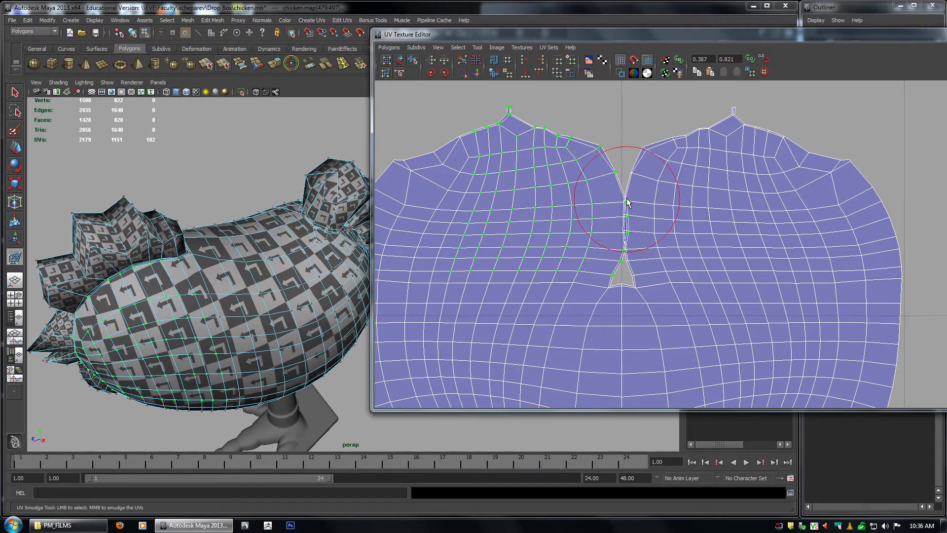
{"action": "mouse_move", "coordinate": [625, 213]}
{"action": "middle_mouse_down"}
{"action": "mouse_move", "coordinate": [619, 249]}
{"action": "mouse_move", "coordinate": [622, 235]}
{"action": "middle_mouse_up"}
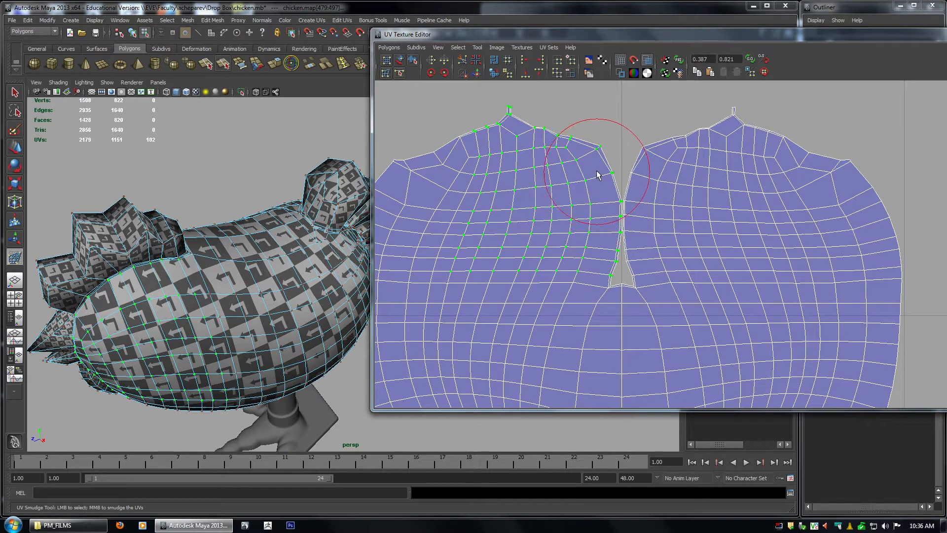
Move individual UVs along the narrow gap between the two halves outward to widen it.
{"action": "right_click_drag", "start_coordinate": [592, 273], "coordinate": [833, 378], "text": "alt"}
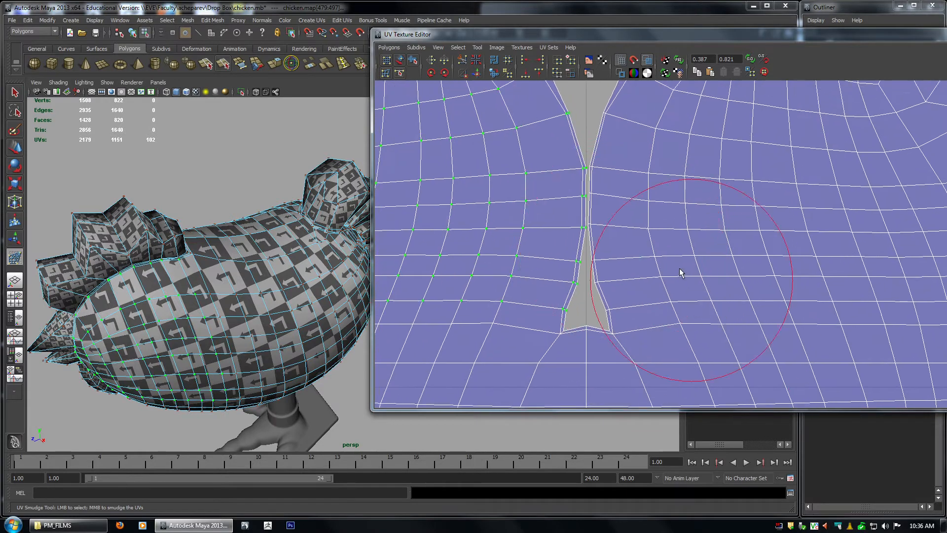
{"action": "key", "text": "w"}
{"action": "right_click_drag", "start_coordinate": [576, 175], "coordinate": [595, 177]}
{"action": "left_click", "coordinate": [584, 168]}
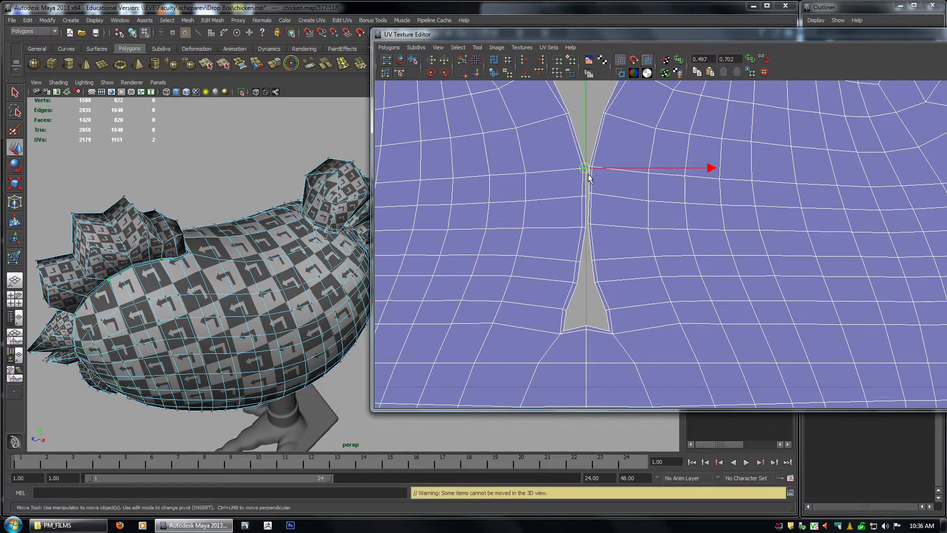
{"action": "middle_click_drag", "start_coordinate": [604, 203], "coordinate": [595, 212]}
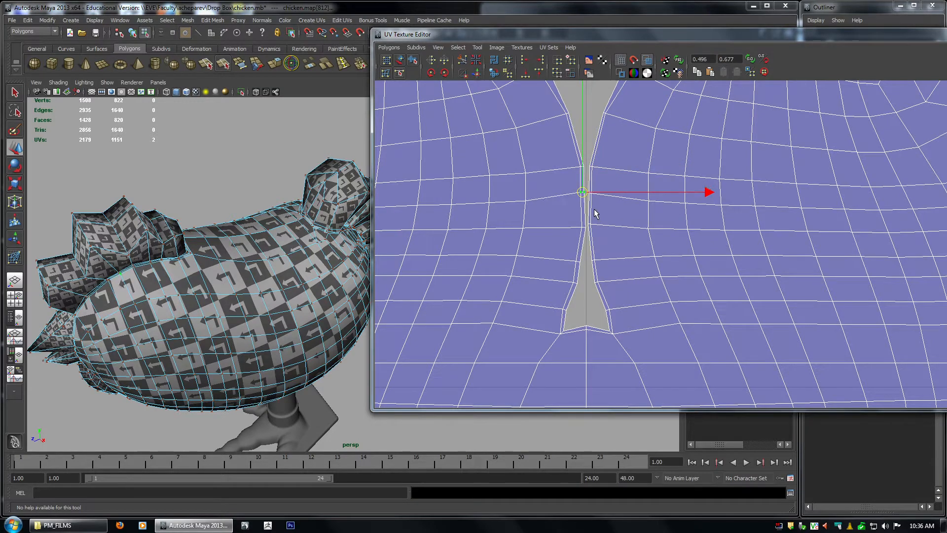
{"action": "left_click_drag", "start_coordinate": [588, 232], "coordinate": [588, 233]}
{"action": "middle_click_drag", "start_coordinate": [591, 239], "coordinate": [591, 235]}
{"action": "left_click", "coordinate": [587, 270]}
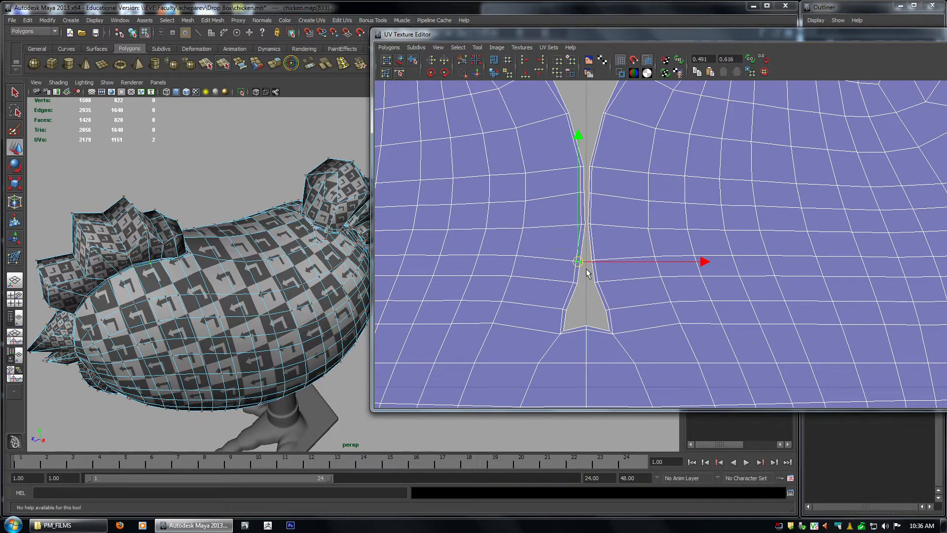
{"action": "middle_click_drag", "start_coordinate": [592, 272], "coordinate": [583, 293]}
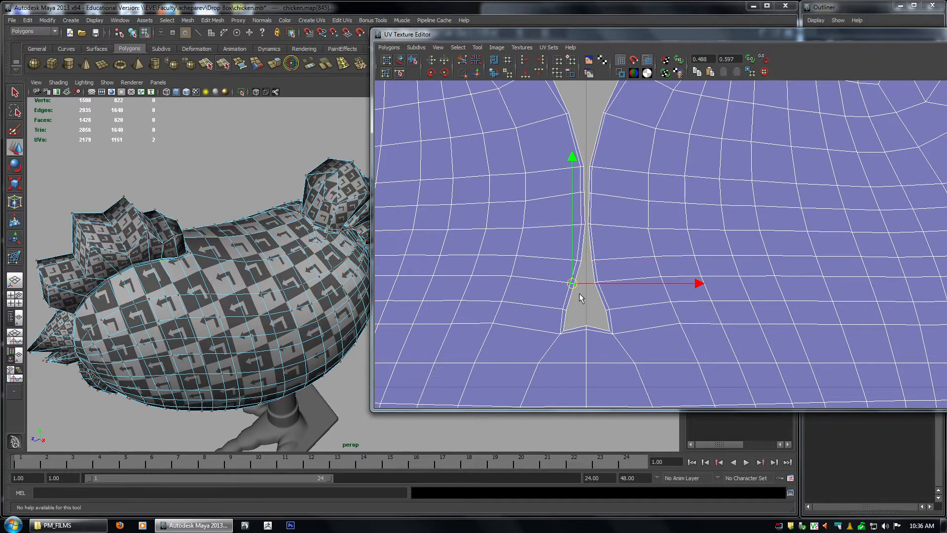
{"action": "left_click_drag", "start_coordinate": [589, 279], "coordinate": [603, 293]}
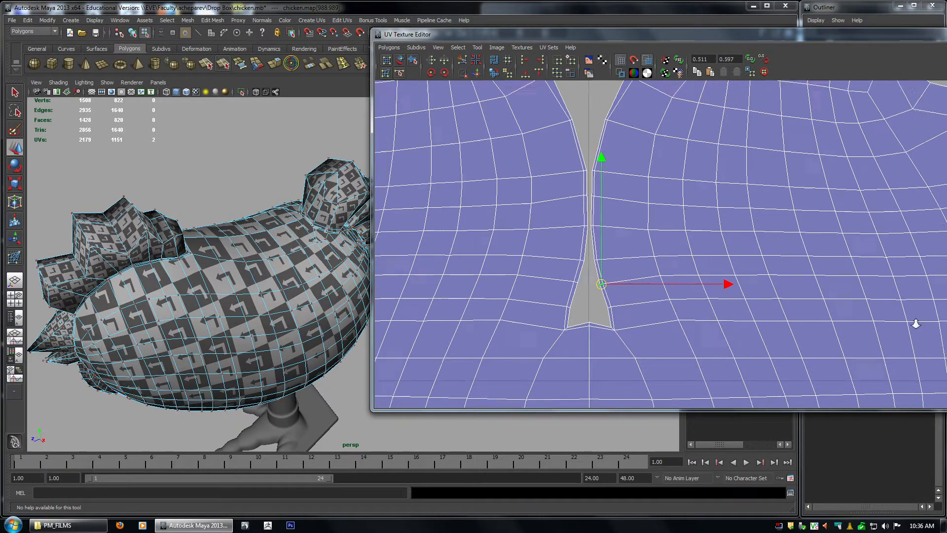
Select the faces of the body shell's right half in the UV view and delete them.
{"action": "scroll", "coordinate": [615, 301], "scroll_direction": "down", "scroll_amount": 5}
{"action": "key", "text": "q"}
{"action": "right_click_drag", "start_coordinate": [680, 168], "coordinate": [685, 188]}
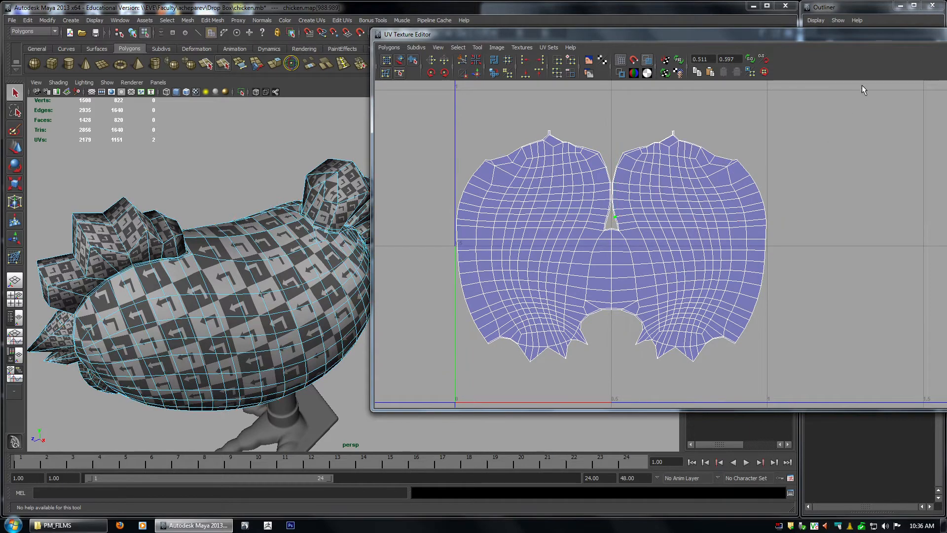
{"action": "left_click_drag", "start_coordinate": [863, 86], "coordinate": [614, 414]}
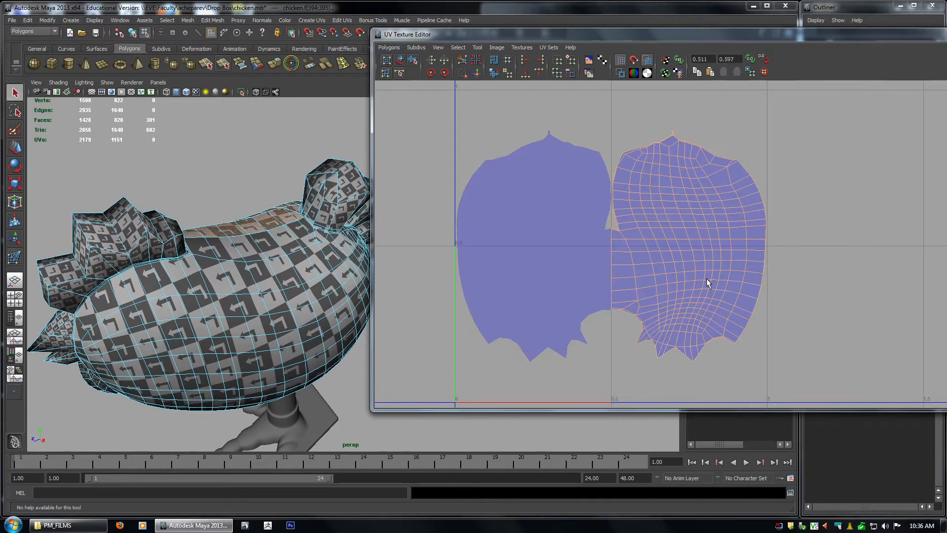
{"action": "key", "text": "Delete"}
Delete the leftover faces beside the upper inner edge of the remaining body half.
{"action": "scroll", "coordinate": [661, 237], "scroll_direction": "up", "scroll_amount": 3}
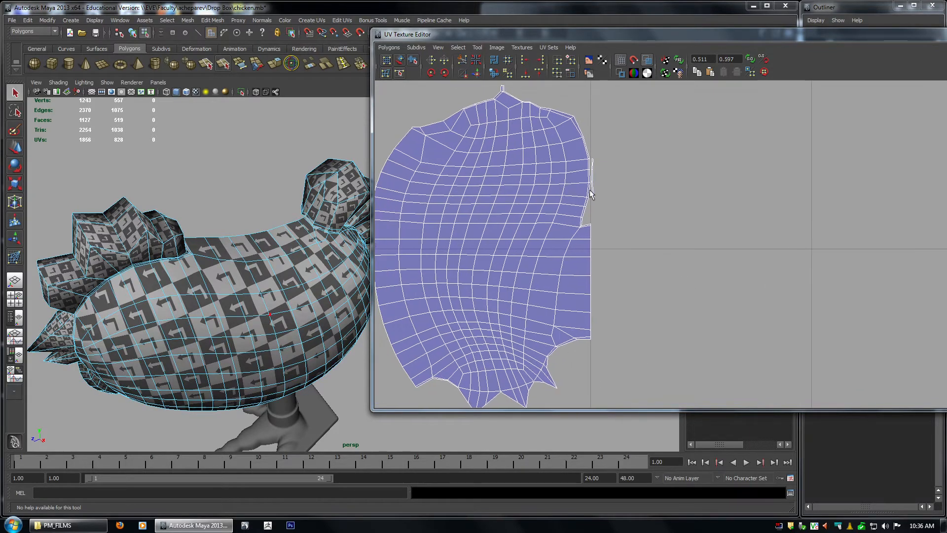
{"action": "left_click", "coordinate": [593, 190]}
{"action": "key", "text": "Delete"}
{"action": "left_click_drag", "start_coordinate": [593, 197], "coordinate": [597, 195]}
{"action": "key", "text": "Delete"}
Return the chicken to object mode and move the UV Texture Editor window aside to uncover more of the model.
{"action": "middle_click_drag", "start_coordinate": [612, 227], "coordinate": [671, 211], "text": "alt"}
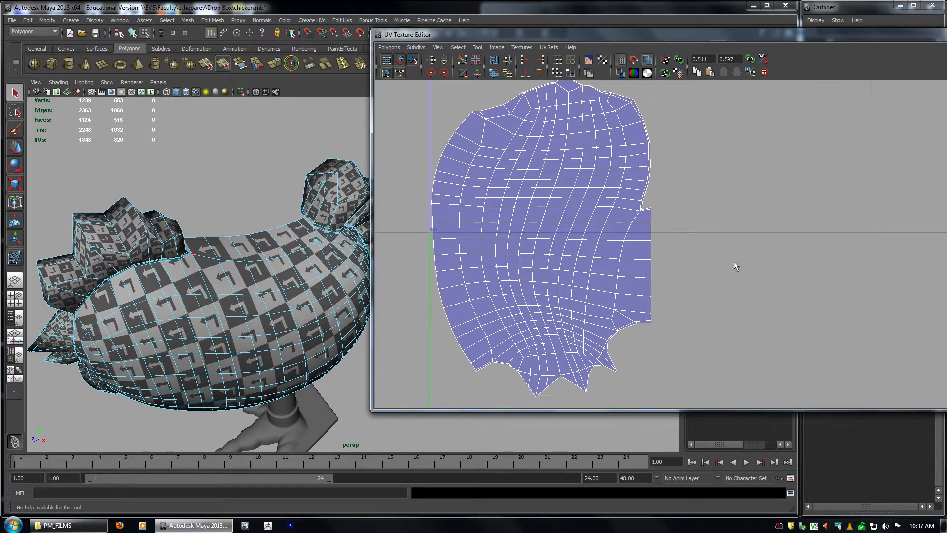
{"action": "right_click_drag", "start_coordinate": [735, 262], "coordinate": [691, 251], "text": "alt"}
{"action": "left_click_drag", "start_coordinate": [161, 296], "coordinate": [305, 299], "text": "alt"}
{"action": "middle_click_drag", "start_coordinate": [306, 300], "coordinate": [58, 261], "text": "alt"}
{"action": "left_click_drag", "start_coordinate": [59, 265], "coordinate": [154, 247], "text": "alt"}
{"action": "left_click_drag", "start_coordinate": [250, 243], "coordinate": [188, 256], "text": "alt"}
{"action": "key", "text": "F8"}
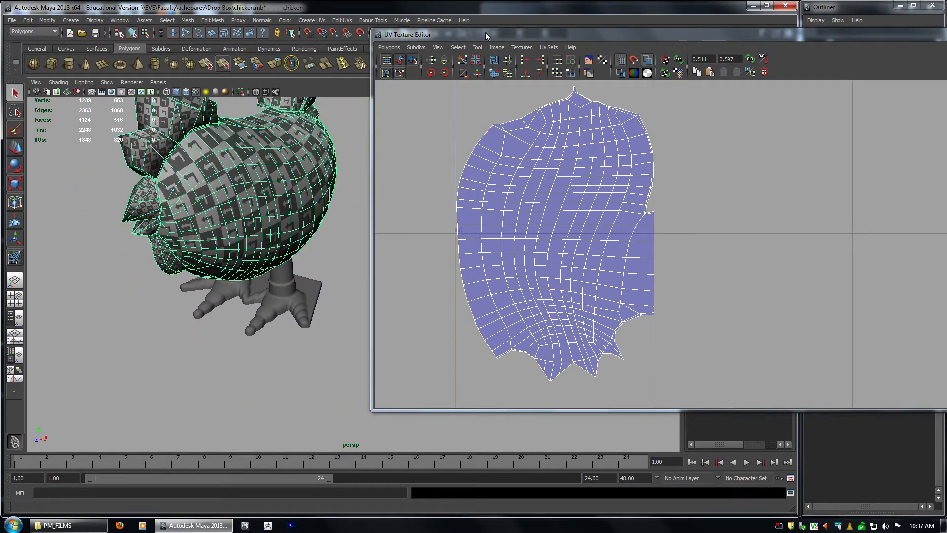
{"action": "left_click_drag", "start_coordinate": [486, 35], "coordinate": [560, 60]}
{"action": "left_click_drag", "start_coordinate": [419, 296], "coordinate": [300, 233], "text": "alt"}
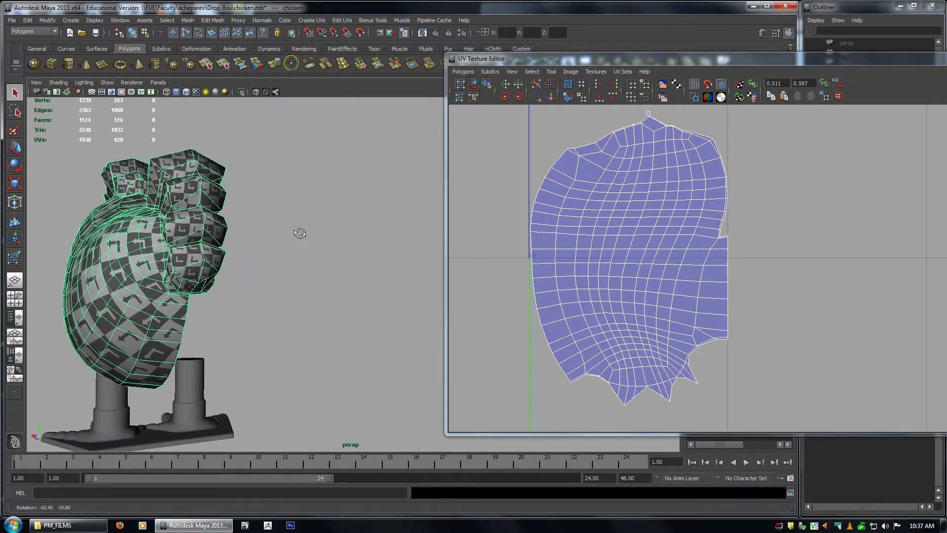
Switch to the top view and delete the tail faces on the already removed body half's side of the centre line.
{"action": "key", "text": "space"}
{"action": "key", "text": "space"}
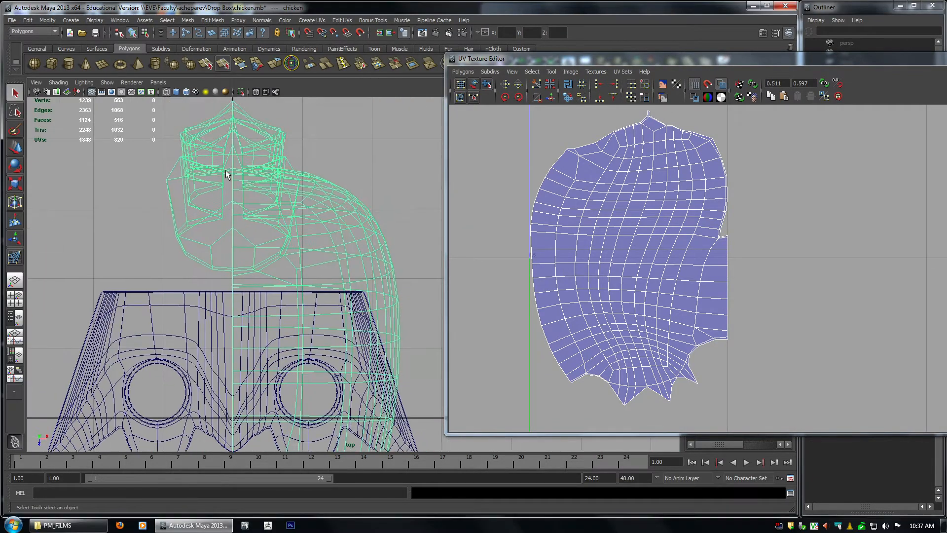
{"action": "right_click_drag", "start_coordinate": [232, 155], "coordinate": [233, 177]}
{"action": "middle_click_drag", "start_coordinate": [278, 209], "coordinate": [323, 267], "text": "alt"}
{"action": "left_click_drag", "start_coordinate": [202, 157], "coordinate": [276, 374]}
{"action": "key", "text": "Delete"}
Delete the head, comb and beak faces on the same side of the centre line, and return to the perspective view.
{"action": "right_click_drag", "start_coordinate": [319, 317], "coordinate": [308, 284], "text": "alt"}
{"action": "middle_click_drag", "start_coordinate": [308, 284], "coordinate": [297, 140], "text": "alt"}
{"action": "right_click_drag", "start_coordinate": [298, 141], "coordinate": [330, 259], "text": "alt"}
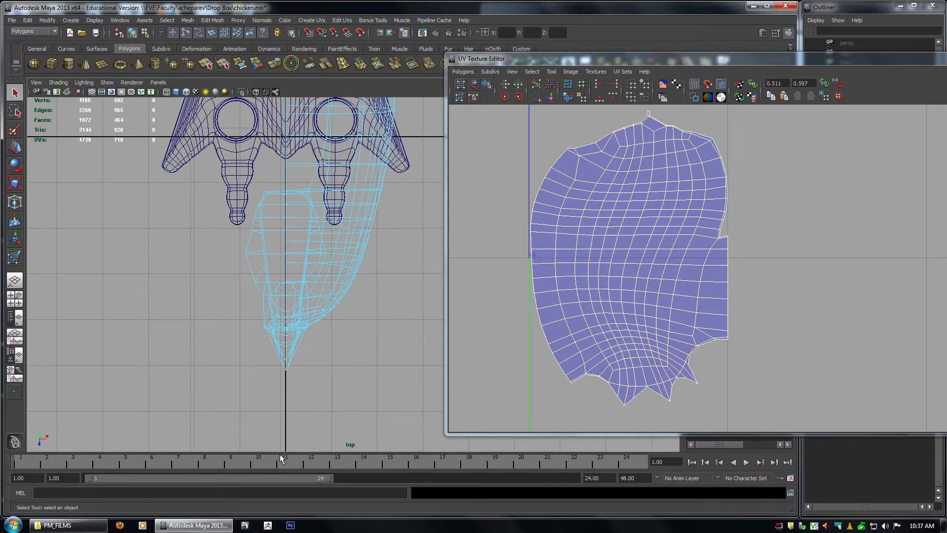
{"action": "left_click_drag", "start_coordinate": [280, 454], "coordinate": [280, 455]}
{"action": "key", "text": "Delete"}
{"action": "key", "text": "space"}
{"action": "key", "text": "space"}
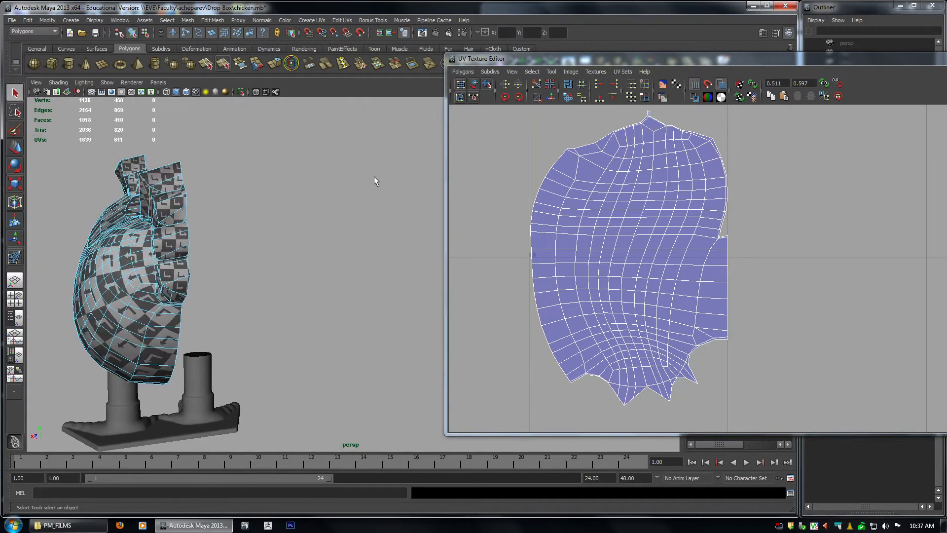
Examine the halved chicken from the side and front together with its remaining body shell in UV space.
{"action": "left_click_drag", "start_coordinate": [296, 284], "coordinate": [398, 294], "text": "alt"}
{"action": "right_click_drag", "start_coordinate": [398, 294], "coordinate": [182, 281], "text": "alt"}
{"action": "left_click_drag", "start_coordinate": [182, 281], "coordinate": [246, 283], "text": "alt"}
{"action": "left_click", "coordinate": [758, 285]}
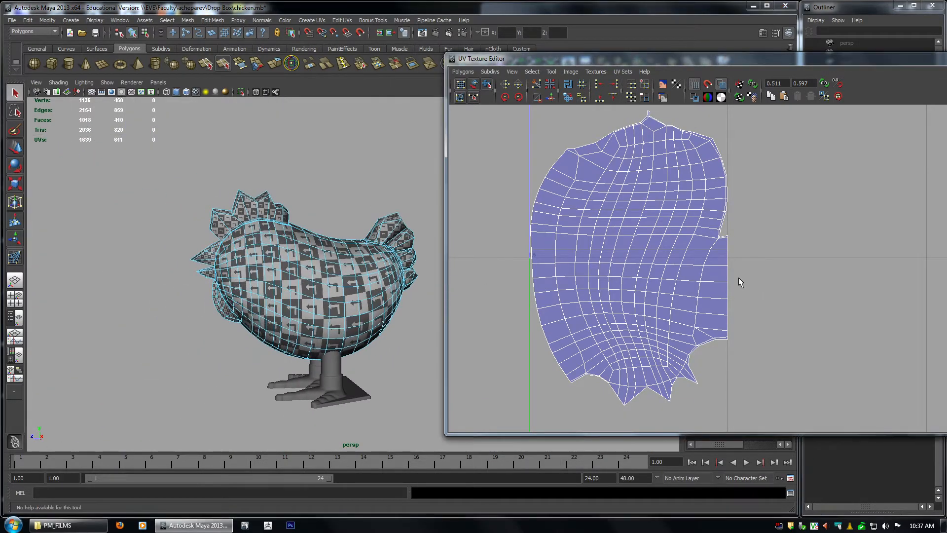
{"action": "middle_click_drag", "start_coordinate": [740, 282], "coordinate": [666, 263], "text": "alt"}
{"action": "scroll", "coordinate": [743, 281], "scroll_direction": "down", "scroll_amount": 2}
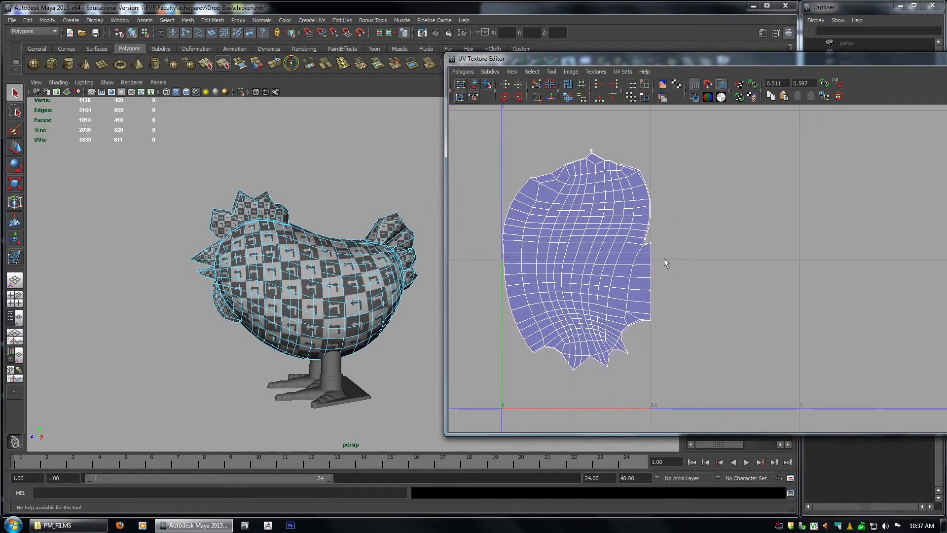
{"action": "left_click_drag", "start_coordinate": [316, 232], "coordinate": [349, 228], "text": "alt"}
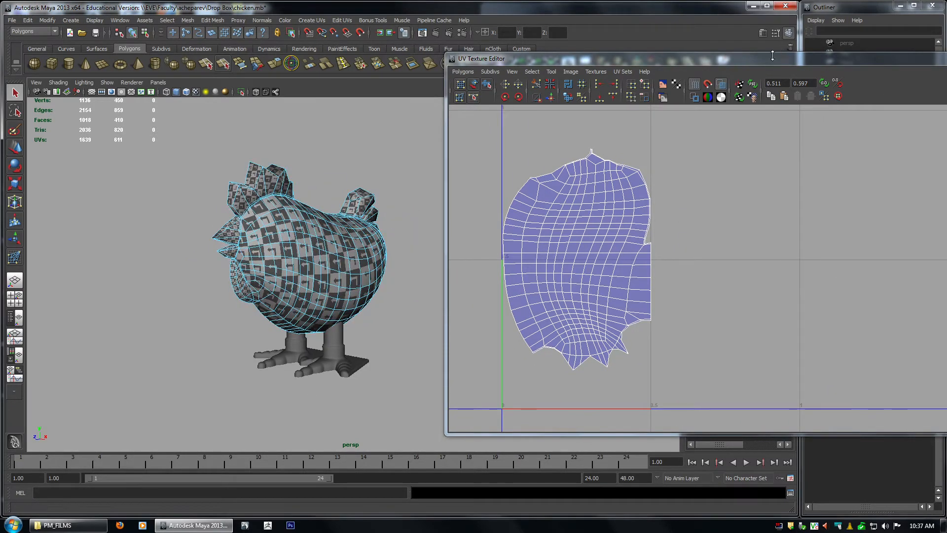
{"action": "scroll", "coordinate": [703, 224], "scroll_direction": "down", "scroll_amount": 2}
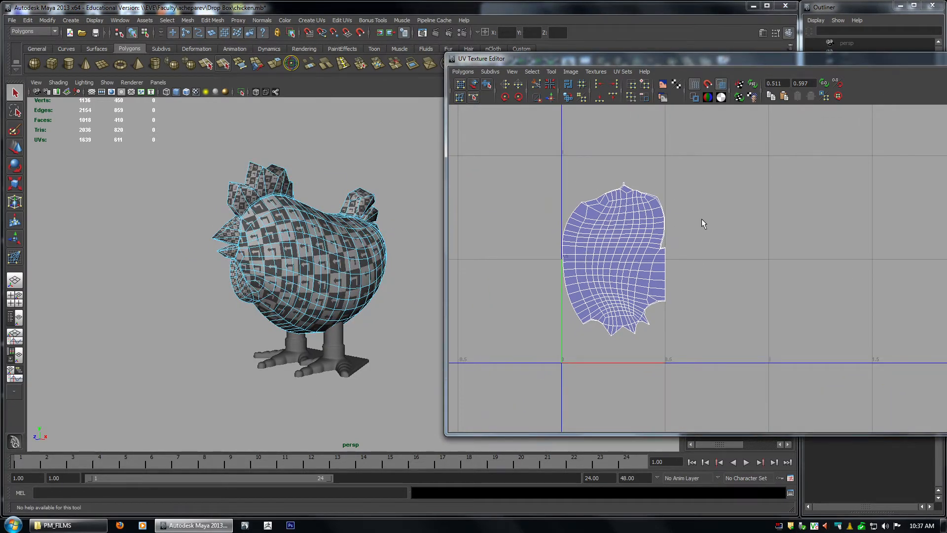
Select all UVs of the body half shell and move them straight up within the 0 to 1 space.
{"action": "left_click", "coordinate": [260, 248]}
{"action": "scroll", "coordinate": [664, 250], "scroll_direction": "up", "scroll_amount": 2}
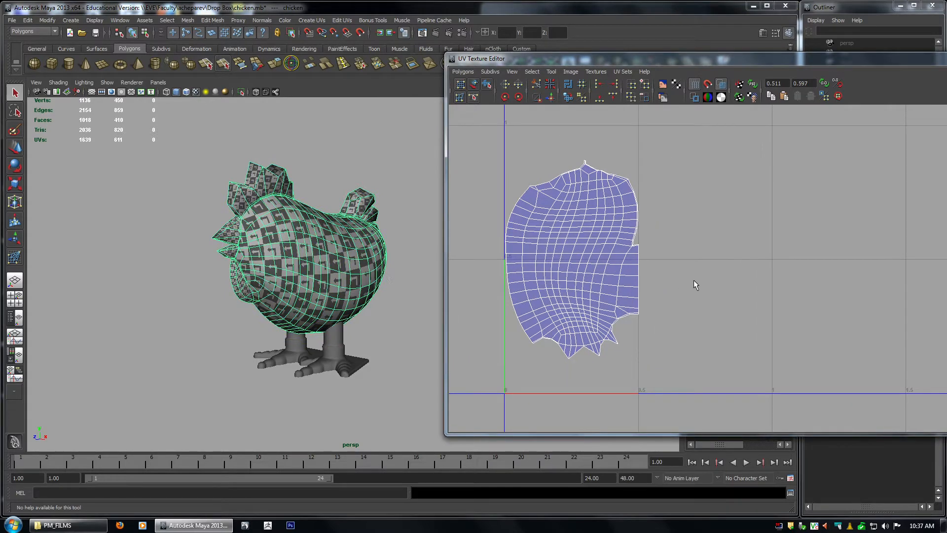
{"action": "right_click_drag", "start_coordinate": [524, 226], "coordinate": [561, 227]}
{"action": "left_click_drag", "start_coordinate": [498, 131], "coordinate": [764, 445]}
{"action": "key", "text": "w"}
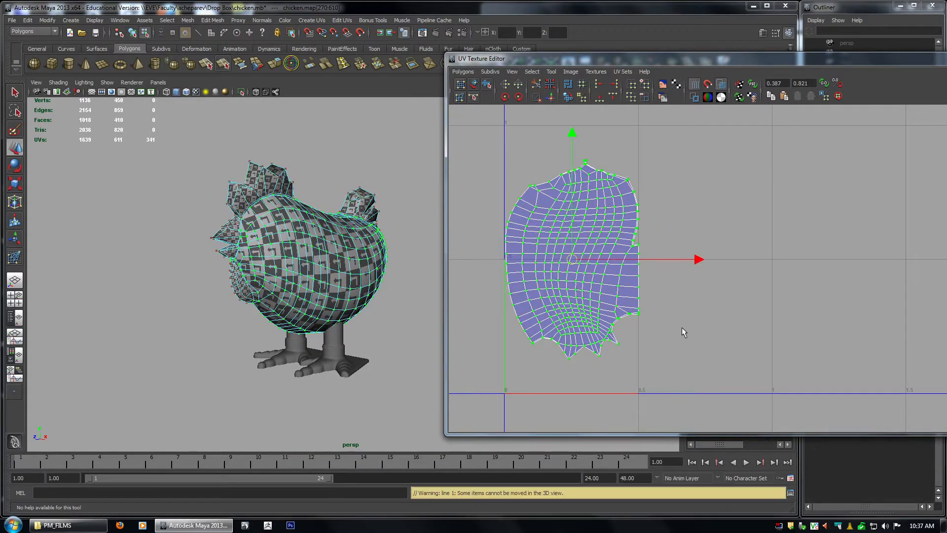
{"action": "middle_click_drag", "start_coordinate": [681, 330], "coordinate": [674, 298], "text": "shift"}
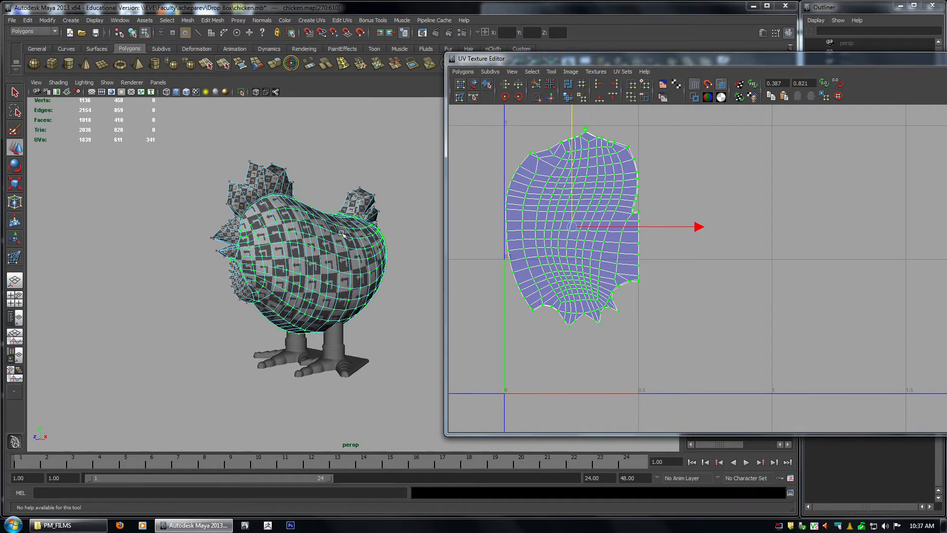
Select the UVs along the body shell's straight centre edge and check their alignment with the 0.5 grid line.
{"action": "right_click_drag", "start_coordinate": [659, 262], "coordinate": [930, 515], "text": "alt"}
{"action": "middle_click_drag", "start_coordinate": [601, 249], "coordinate": [711, 207], "text": "alt"}
{"action": "left_click_drag", "start_coordinate": [612, 219], "coordinate": [626, 400]}
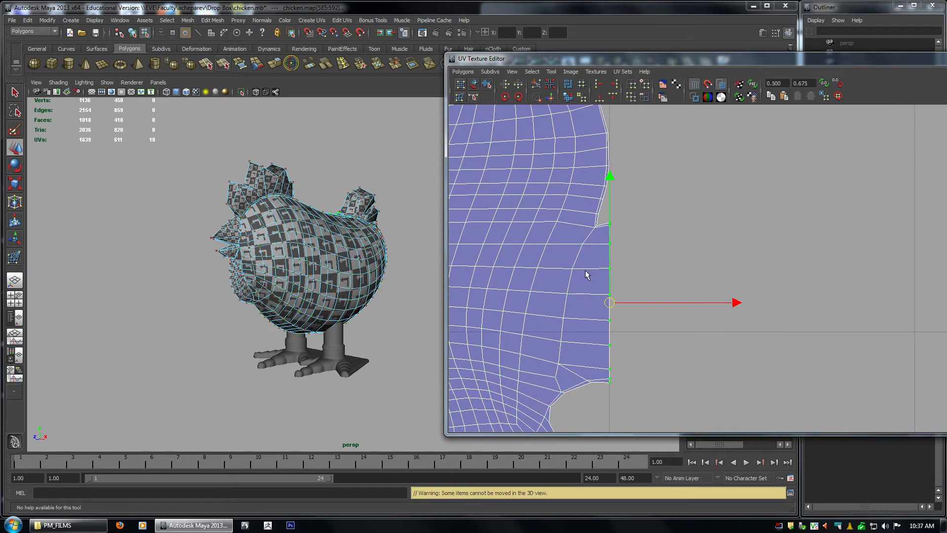
{"action": "right_click_drag", "start_coordinate": [586, 271], "coordinate": [607, 277], "text": "alt"}
{"action": "middle_click_drag", "start_coordinate": [581, 148], "coordinate": [640, 196], "text": "alt"}
{"action": "middle_click_drag", "start_coordinate": [688, 309], "coordinate": [671, 260], "text": "alt"}
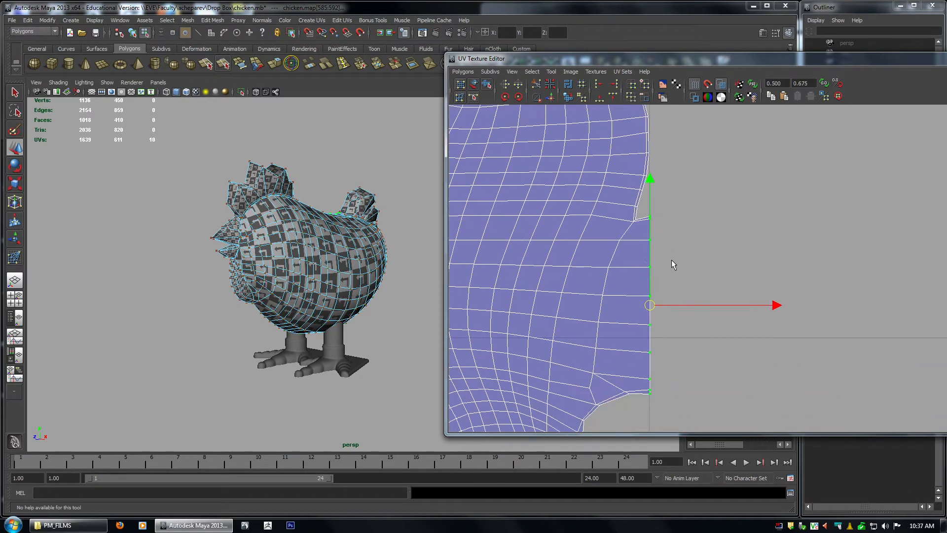
{"action": "left_click", "coordinate": [671, 306]}
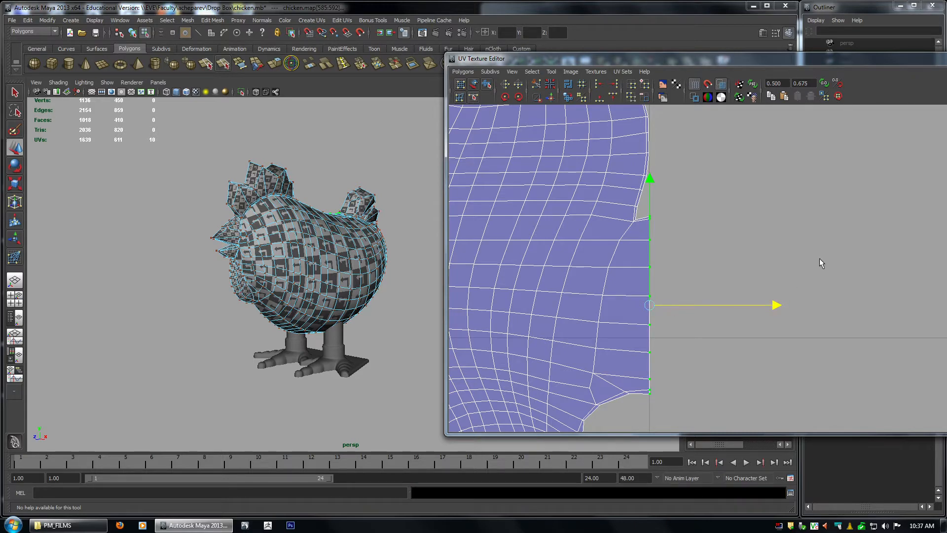
{"action": "right_click_drag", "start_coordinate": [820, 263], "coordinate": [730, 221], "text": "alt"}
{"action": "middle_click_drag", "start_coordinate": [730, 221], "coordinate": [736, 197], "text": "alt"}
{"action": "right_click_drag", "start_coordinate": [735, 196], "coordinate": [546, 209], "text": "alt"}
{"action": "key", "text": "w"}
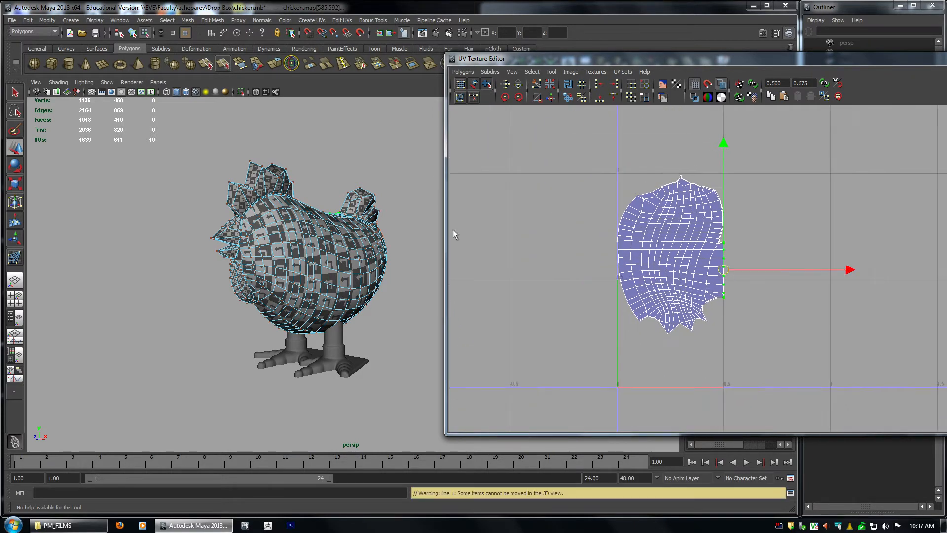
Return to object mode and check the checker pattern on the halved chicken's body up close.
{"action": "key", "text": "F8"}
{"action": "left_click_drag", "start_coordinate": [351, 245], "coordinate": [340, 277], "text": "alt"}
{"action": "right_click_drag", "start_coordinate": [277, 296], "coordinate": [342, 317], "text": "alt"}
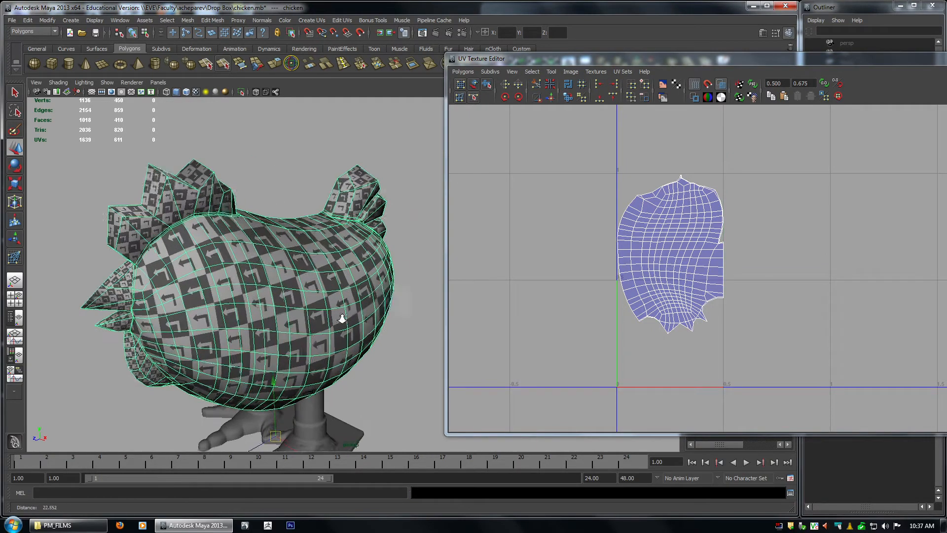
{"action": "left_click_drag", "start_coordinate": [342, 317], "coordinate": [333, 316], "text": "alt"}
Select the faces of the beak's separate UV pieces, grouped above the body shell outside the 0 to 1 space.
{"action": "right_click_drag", "start_coordinate": [834, 256], "coordinate": [546, 185], "text": "alt"}
{"action": "middle_click_drag", "start_coordinate": [546, 185], "coordinate": [460, 313], "text": "alt"}
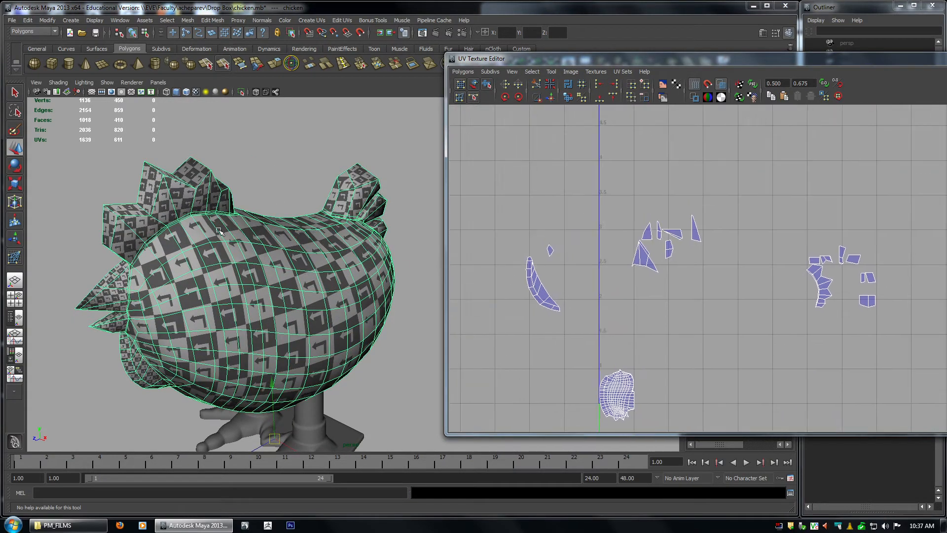
{"action": "right_click", "coordinate": [700, 221]}
{"action": "right_click_drag", "start_coordinate": [732, 224], "coordinate": [734, 225]}
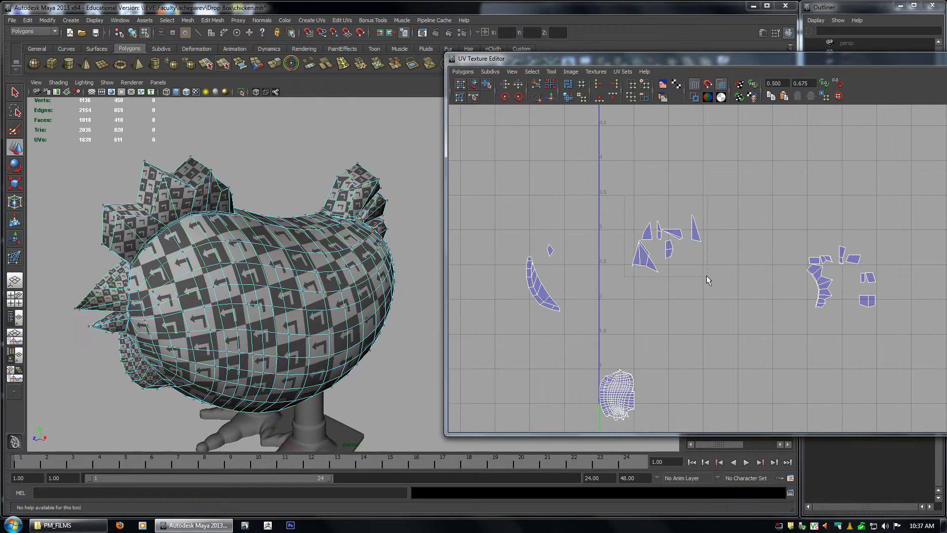
{"action": "left_click_drag", "start_coordinate": [708, 276], "coordinate": [624, 205]}
{"action": "right_click_drag", "start_coordinate": [632, 211], "coordinate": [633, 236]}
{"action": "left_click_drag", "start_coordinate": [592, 168], "coordinate": [710, 281]}
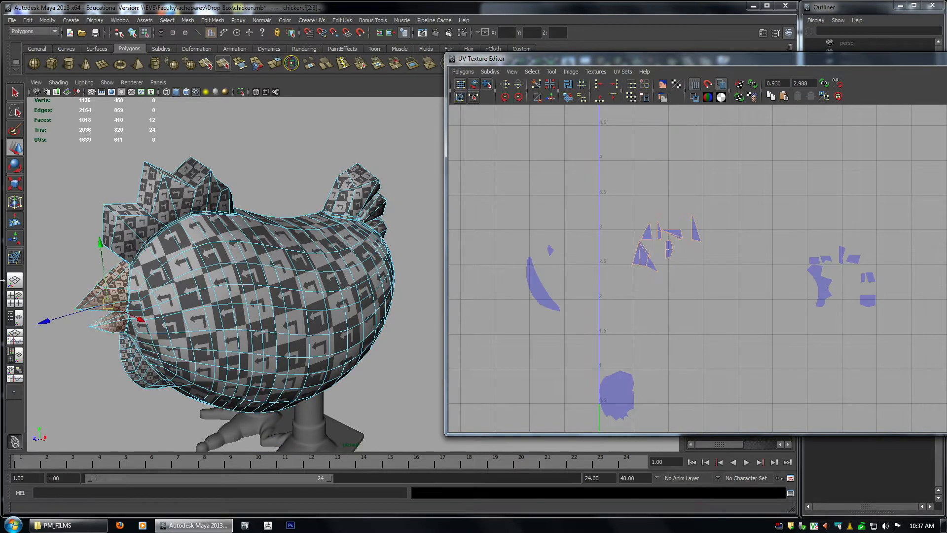
Examine the selected beak faces and their checker pattern up close in the perspective view.
{"action": "left_click_drag", "start_coordinate": [151, 323], "coordinate": [148, 284], "text": "alt"}
{"action": "middle_click_drag", "start_coordinate": [148, 284], "coordinate": [202, 341], "text": "alt"}
{"action": "right_click_drag", "start_coordinate": [202, 340], "coordinate": [247, 291], "text": "alt"}
{"action": "middle_click_drag", "start_coordinate": [198, 276], "coordinate": [225, 279], "text": "alt"}
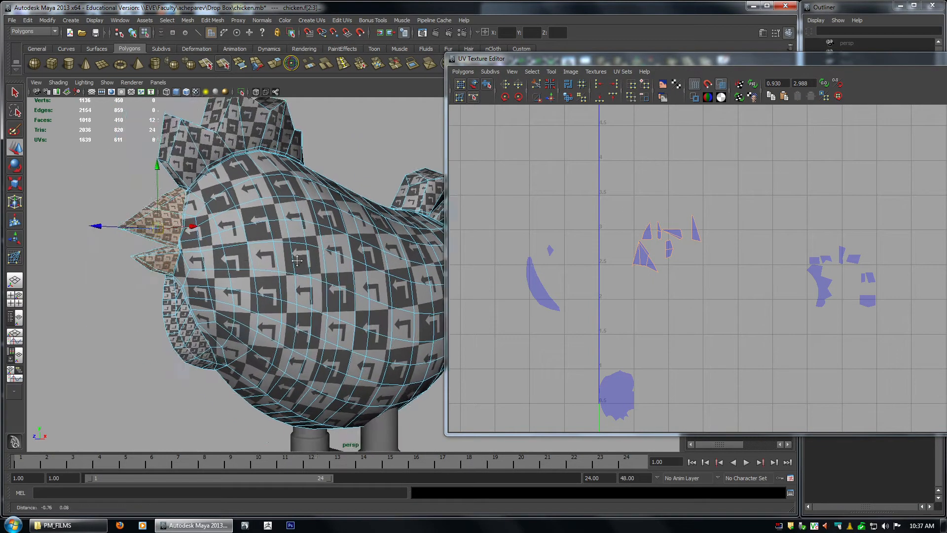
{"action": "right_click_drag", "start_coordinate": [224, 279], "coordinate": [261, 274], "text": "alt"}
{"action": "middle_click_drag", "start_coordinate": [261, 275], "coordinate": [357, 316], "text": "alt"}
{"action": "right_click_drag", "start_coordinate": [358, 315], "coordinate": [379, 336], "text": "alt"}
{"action": "middle_click_drag", "start_coordinate": [72, 233], "coordinate": [192, 246], "text": "alt"}
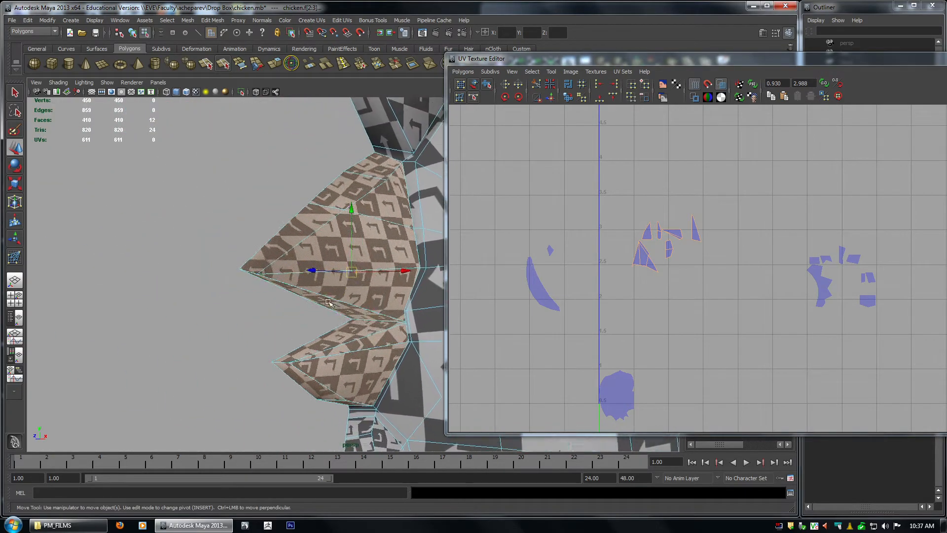
Select the two edges along the mouth fold that separates the upper beak from the lower beak.
{"action": "left_click_drag", "start_coordinate": [192, 246], "coordinate": [437, 298], "text": "alt"}
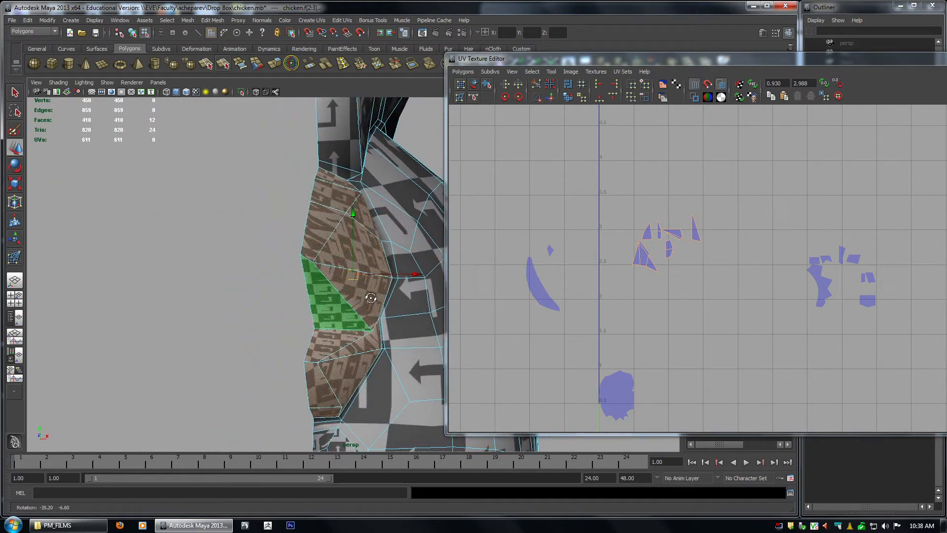
{"action": "right_click_drag", "start_coordinate": [369, 336], "coordinate": [370, 321]}
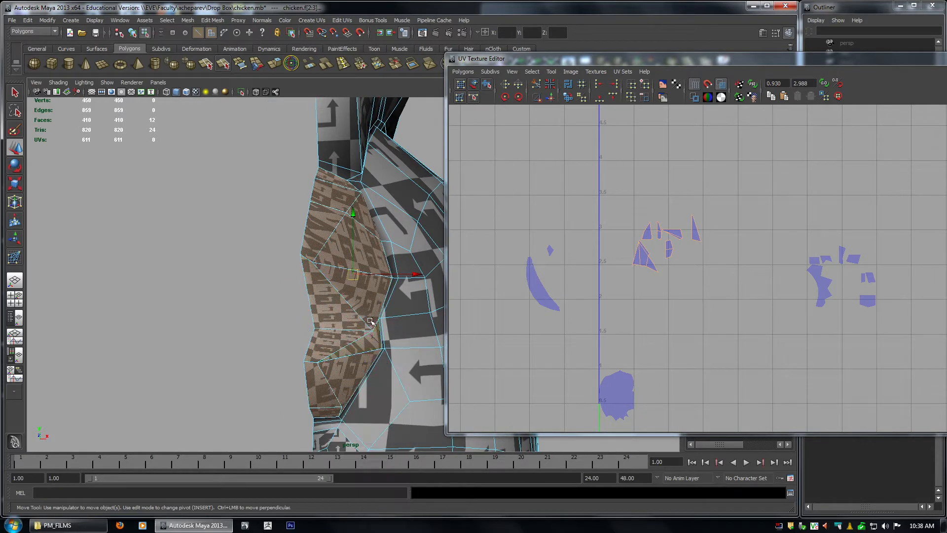
{"action": "key", "text": "q"}
{"action": "left_click", "coordinate": [377, 329]}
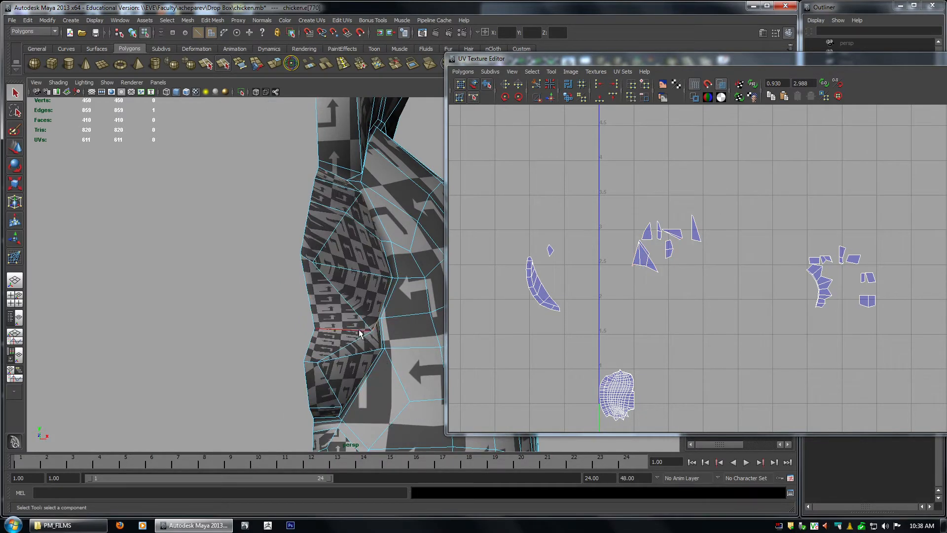
{"action": "left_click_drag", "start_coordinate": [398, 339], "coordinate": [376, 336], "text": "alt"}
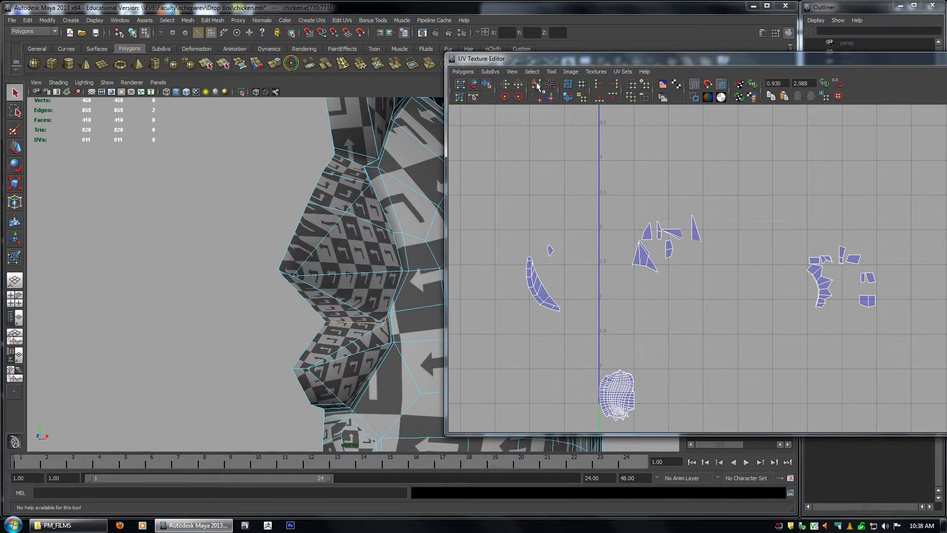
Select the edges of all the beak's UV pieces, leaving out the edges shared with the other shells.
{"action": "left_click_drag", "start_coordinate": [617, 166], "coordinate": [730, 301]}
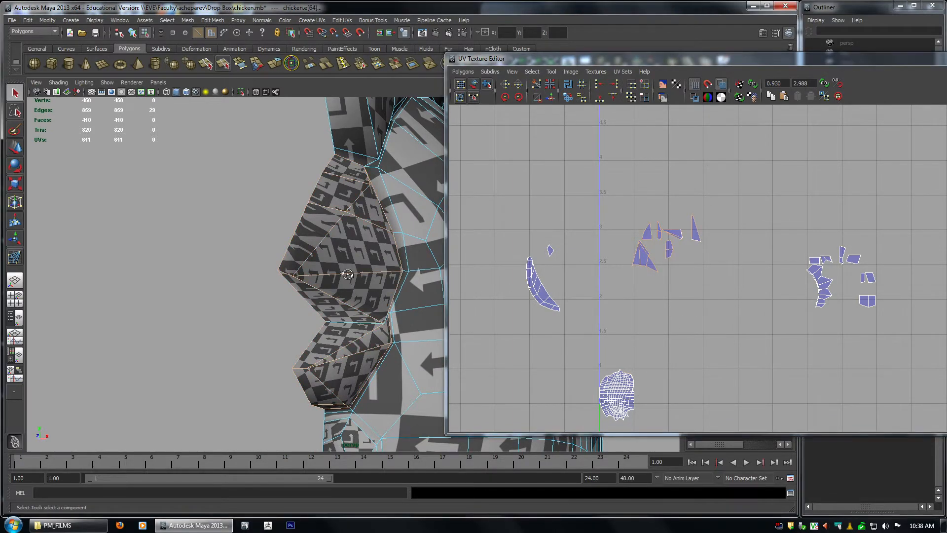
{"action": "scroll", "coordinate": [347, 273], "scroll_direction": "down", "scroll_amount": 3}
{"action": "middle_click_drag", "start_coordinate": [724, 330], "coordinate": [752, 211], "text": "alt"}
{"action": "left_click_drag", "start_coordinate": [758, 317], "coordinate": [759, 318], "text": "ctrl"}
{"action": "middle_click_drag", "start_coordinate": [759, 185], "coordinate": [712, 276], "text": "alt"}
{"action": "left_click_drag", "start_coordinate": [788, 190], "coordinate": [942, 303], "text": "ctrl"}
{"action": "middle_click_drag", "start_coordinate": [612, 231], "coordinate": [769, 208], "text": "alt"}
{"action": "left_click_drag", "start_coordinate": [641, 146], "coordinate": [723, 247], "text": "ctrl"}
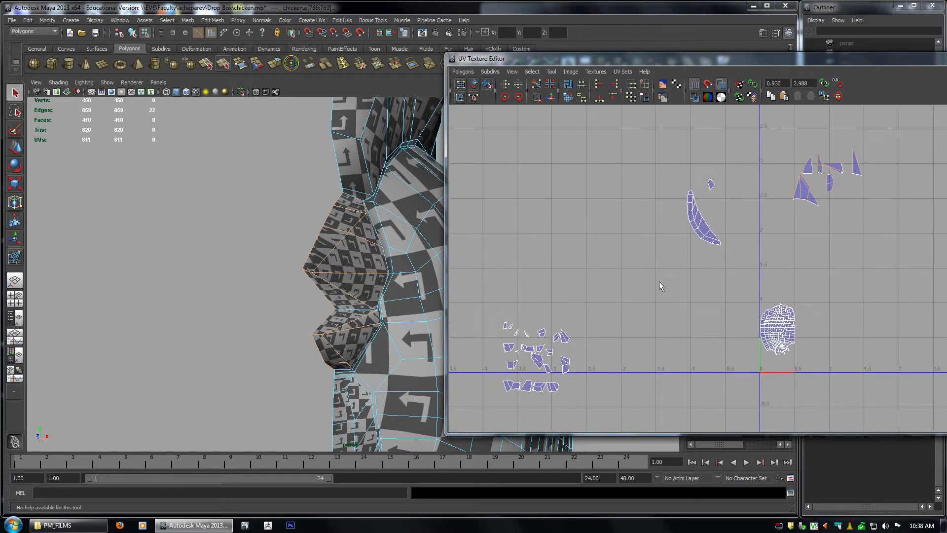
{"action": "middle_click_drag", "start_coordinate": [659, 281], "coordinate": [694, 222], "text": "alt"}
{"action": "left_click_drag", "start_coordinate": [537, 246], "coordinate": [655, 375], "text": "ctrl"}
{"action": "middle_click_drag", "start_coordinate": [737, 193], "coordinate": [584, 309], "text": "alt"}
{"action": "right_click_drag", "start_coordinate": [584, 309], "coordinate": [814, 386], "text": "alt"}
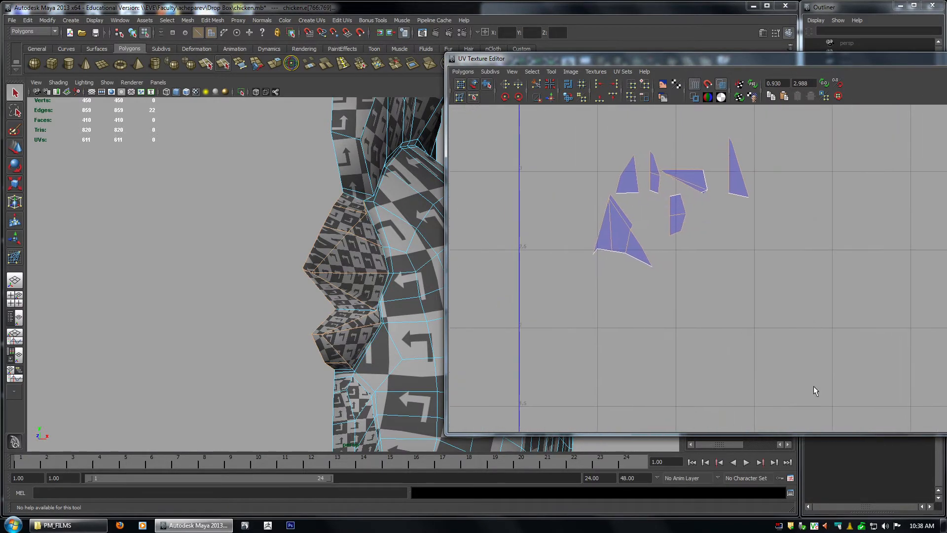
Check the selected beak edges on the model, and move and sew them into an upper and a lower beak shell.
{"action": "left_click_drag", "start_coordinate": [369, 233], "coordinate": [326, 229], "text": "alt"}
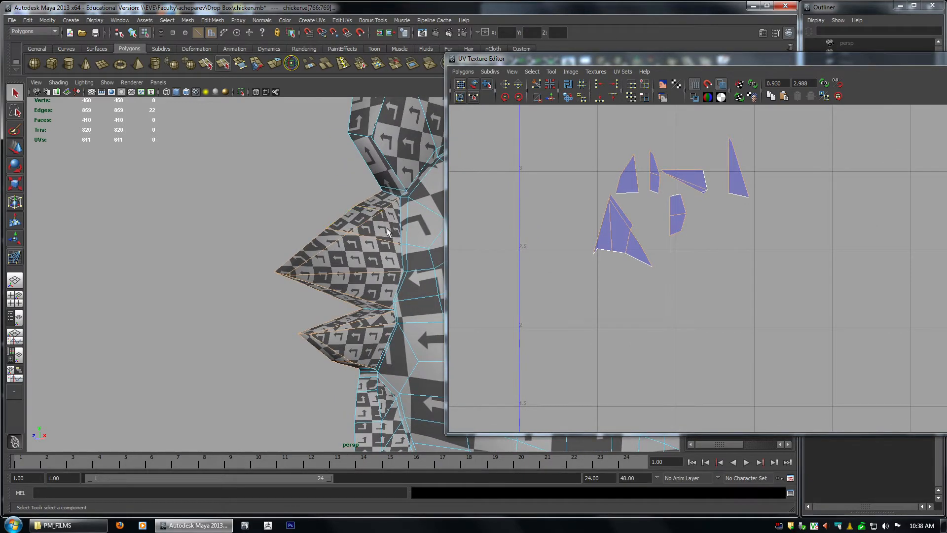
{"action": "left_click_drag", "start_coordinate": [388, 232], "coordinate": [442, 273], "text": "alt"}
{"action": "left_click_drag", "start_coordinate": [355, 234], "coordinate": [414, 227], "text": "alt"}
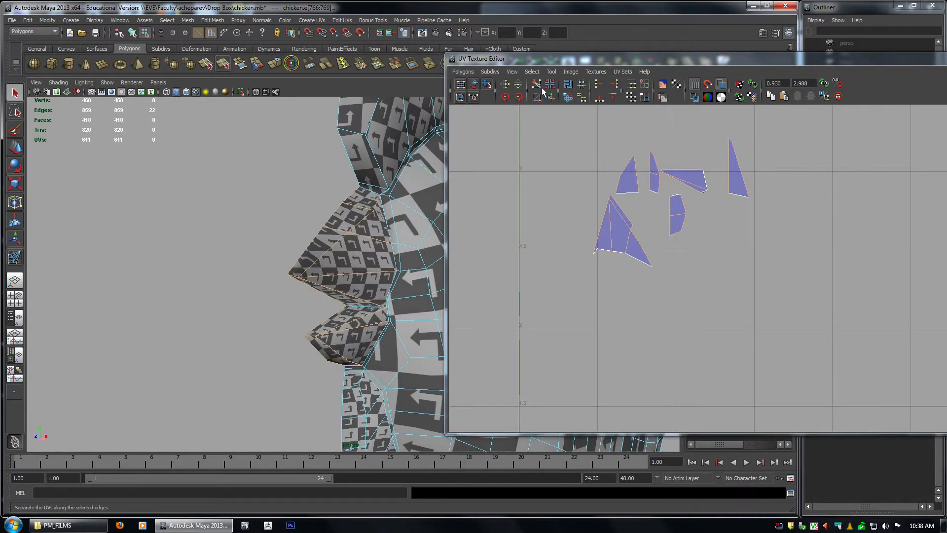
{"action": "left_click", "coordinate": [547, 96]}
{"action": "right_click_drag", "start_coordinate": [654, 206], "coordinate": [744, 244], "text": "alt"}
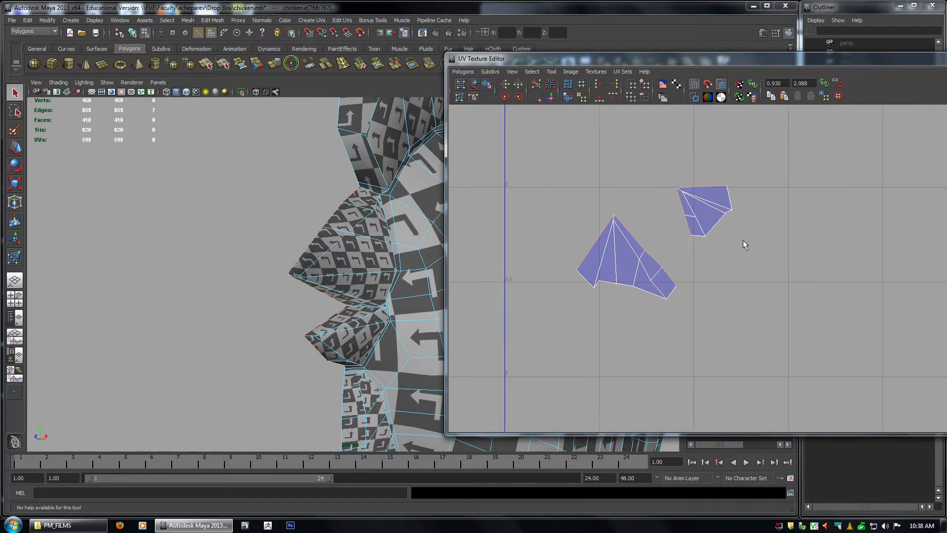
Unfold the UVs of the smaller lower beak shell and of the larger upper beak shell with the Smooth UV tool.
{"action": "right_click_drag", "start_coordinate": [690, 207], "coordinate": [680, 175]}
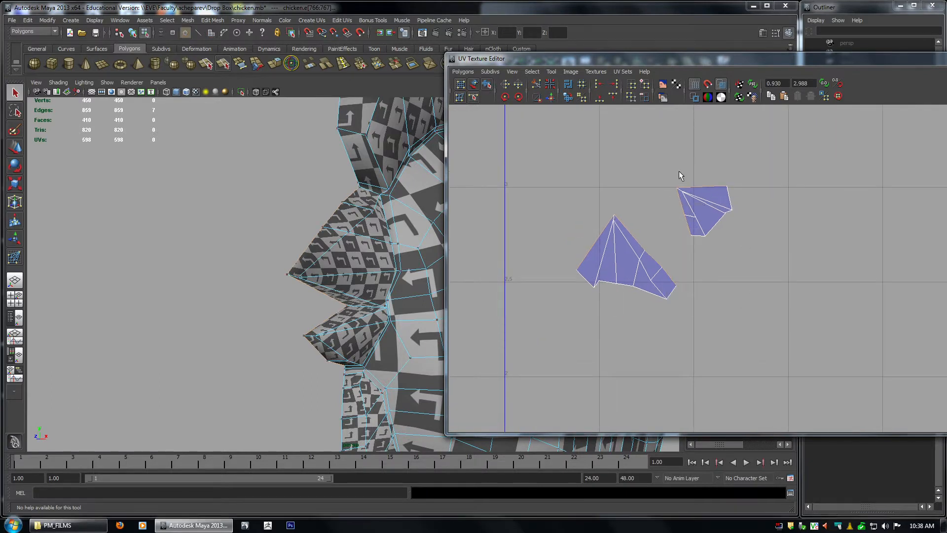
{"action": "left_click_drag", "start_coordinate": [770, 241], "coordinate": [772, 243]}
{"action": "left_click", "coordinate": [488, 84]}
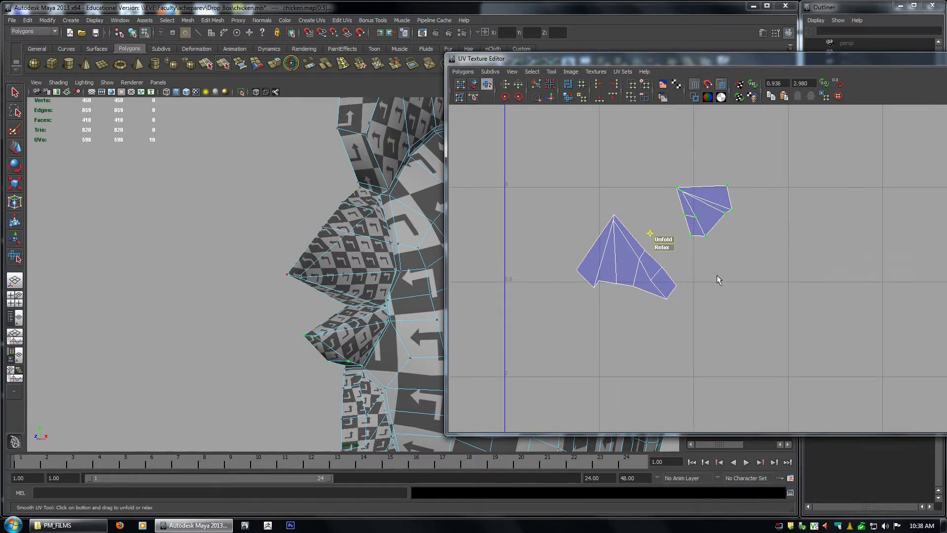
{"action": "left_click_drag", "start_coordinate": [662, 241], "coordinate": [821, 247]}
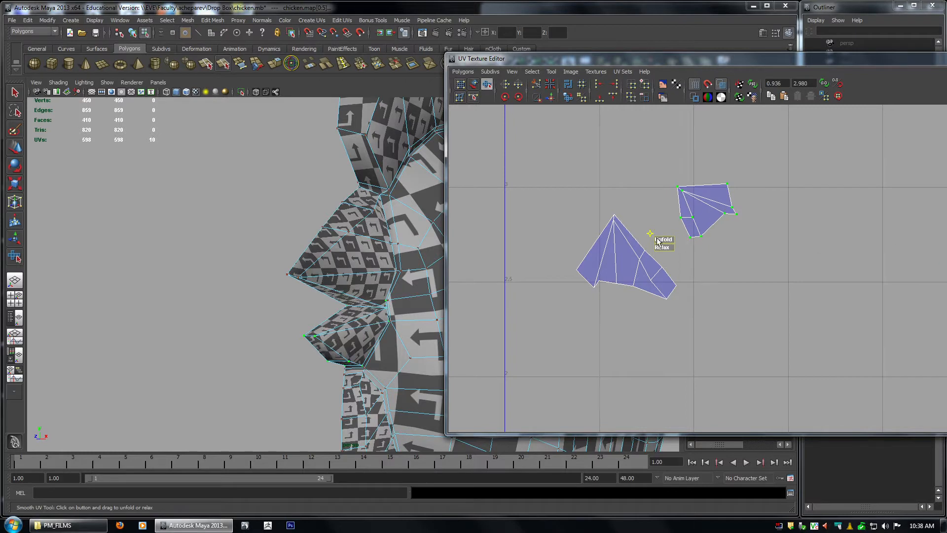
{"action": "left_click_drag", "start_coordinate": [648, 309], "coordinate": [677, 310]}
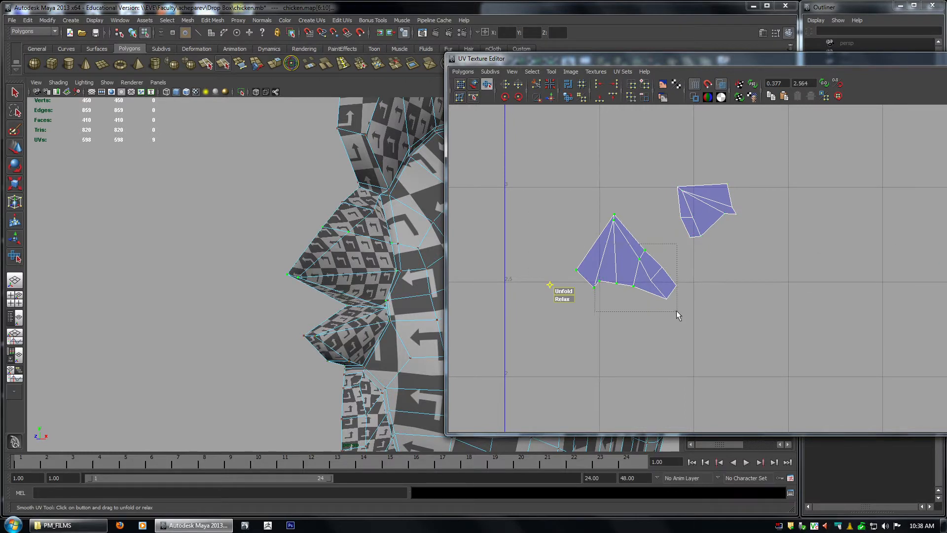
{"action": "left_click_drag", "start_coordinate": [563, 304], "coordinate": [731, 323]}
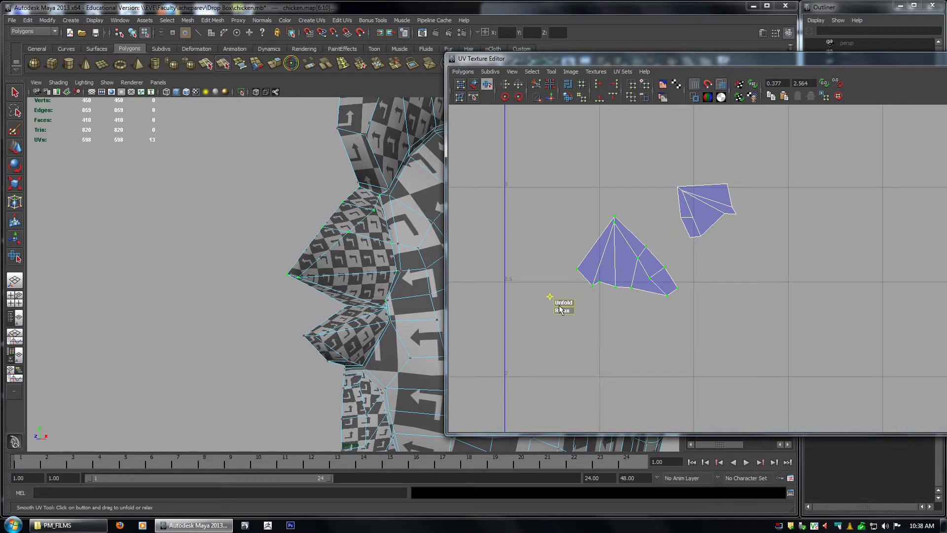
Rotate the upper beak shell counter-clockwise until its long straight side stands roughly vertical.
{"action": "key", "text": "w"}
{"action": "middle_click_drag", "start_coordinate": [707, 282], "coordinate": [694, 245], "text": "alt"}
{"action": "key", "text": "e"}
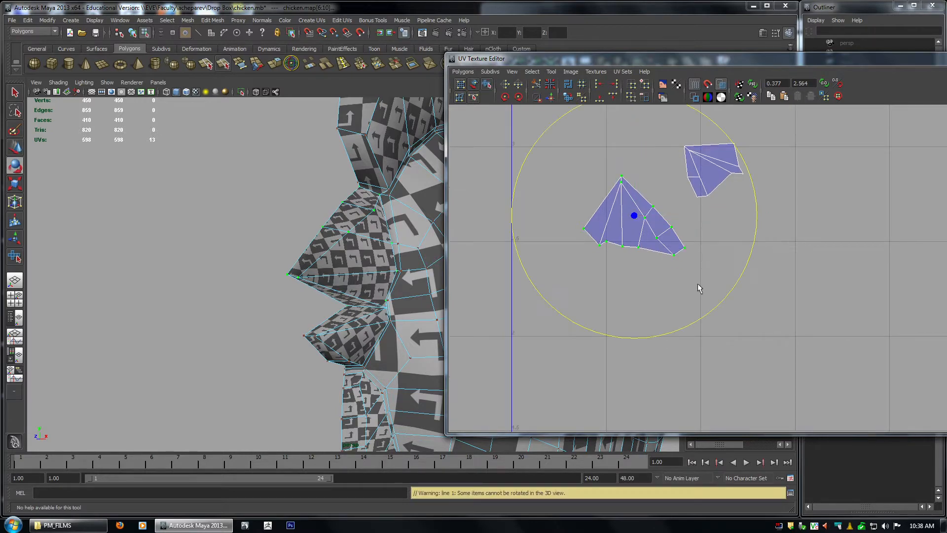
{"action": "left_click_drag", "start_coordinate": [678, 331], "coordinate": [695, 74]}
{"action": "key", "text": "q"}
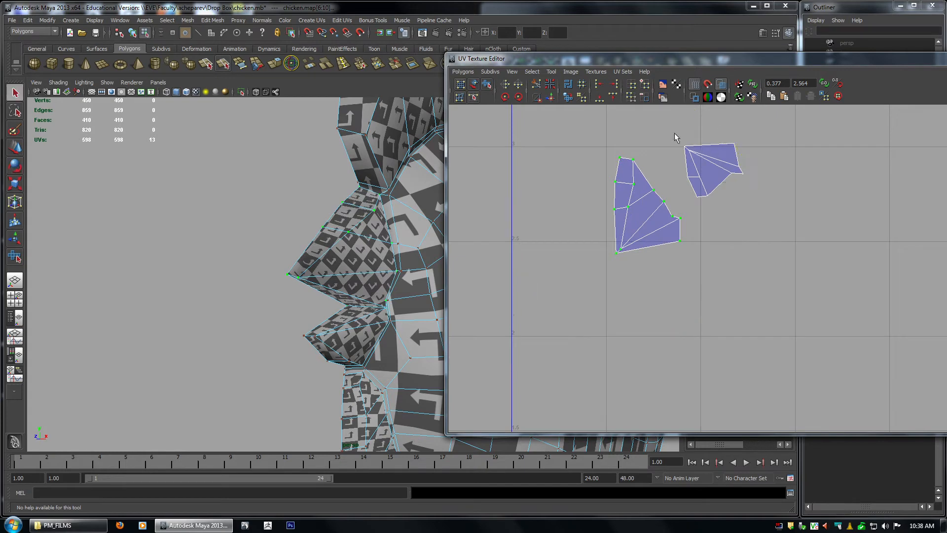
Select the edges on the upper beak's top ridge to locate its centre line in the UV shell.
{"action": "key", "text": "w"}
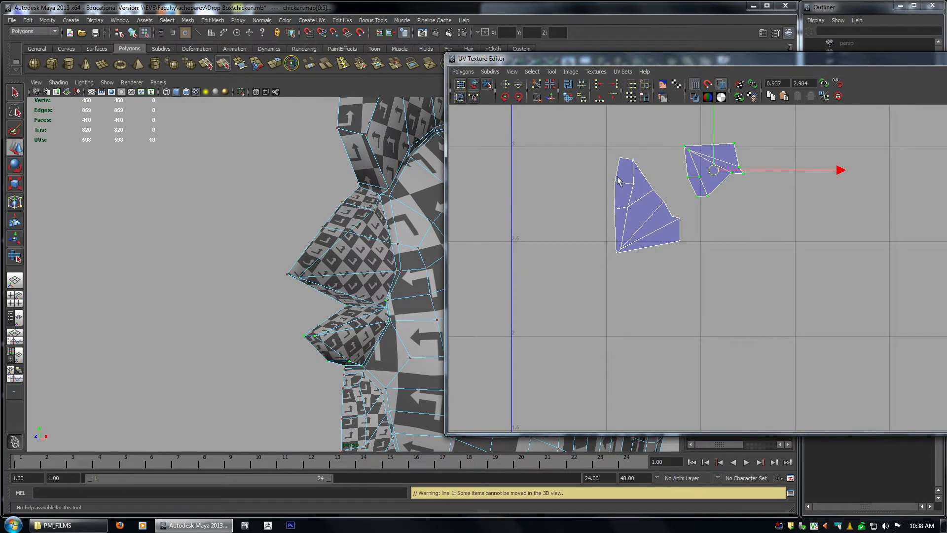
{"action": "right_click_drag", "start_coordinate": [619, 180], "coordinate": [620, 157]}
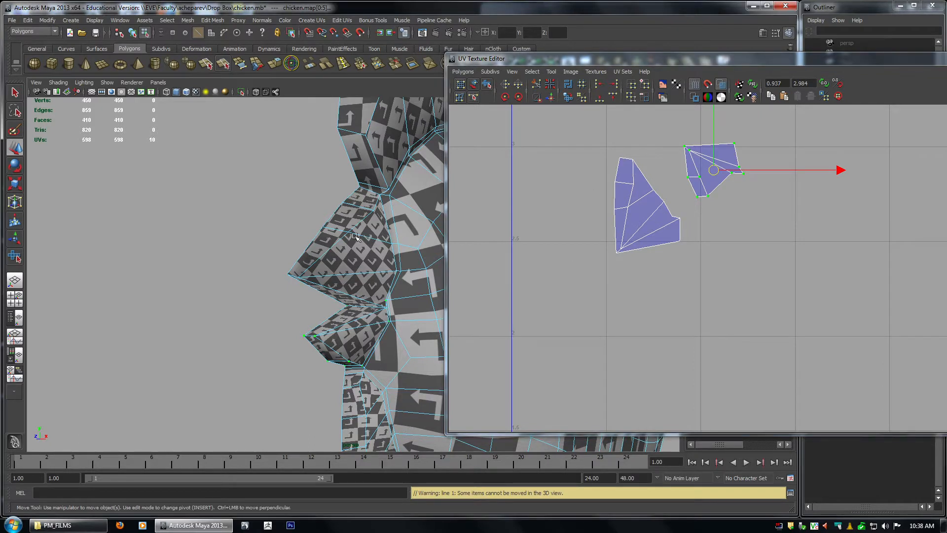
{"action": "right_click_drag", "start_coordinate": [350, 228], "coordinate": [350, 195]}
{"action": "key", "text": "q"}
{"action": "left_click_drag", "start_coordinate": [349, 183], "coordinate": [353, 196]}
{"action": "left_click_drag", "start_coordinate": [326, 206], "coordinate": [336, 212]}
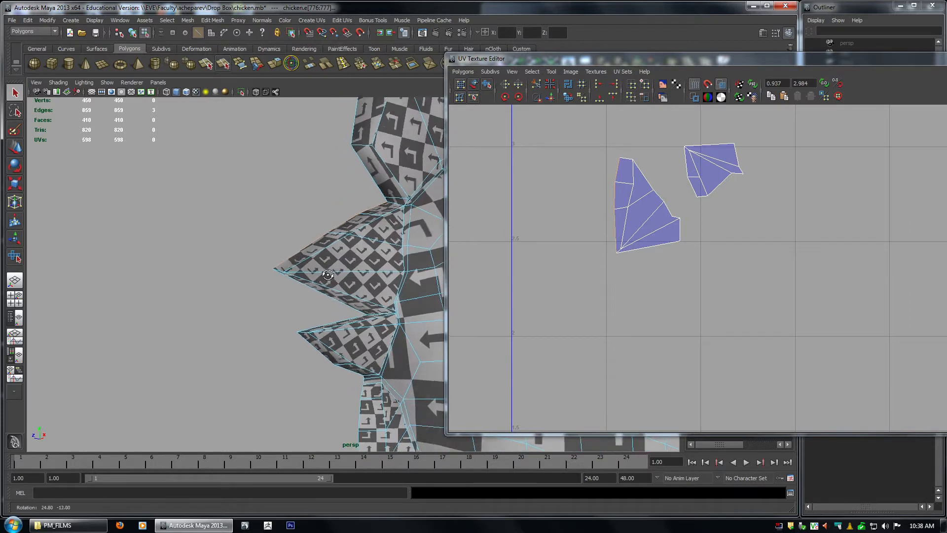
{"action": "left_click_drag", "start_coordinate": [602, 169], "coordinate": [623, 207]}
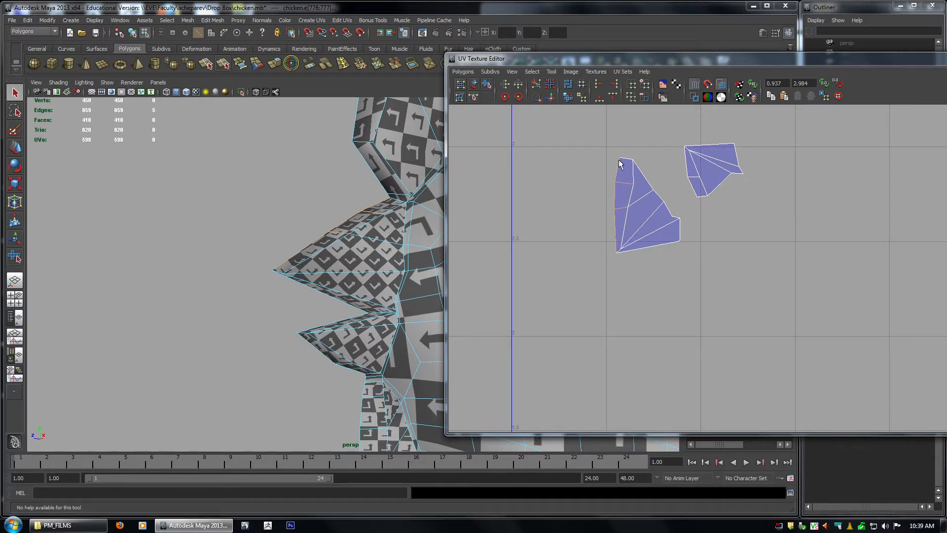
{"action": "middle_click_drag", "start_coordinate": [620, 164], "coordinate": [612, 166], "text": "alt"}
Select the lower beak shell's UVs and examine the beak's underside edges to locate its centre line.
{"action": "right_click_drag", "start_coordinate": [683, 154], "coordinate": [685, 132]}
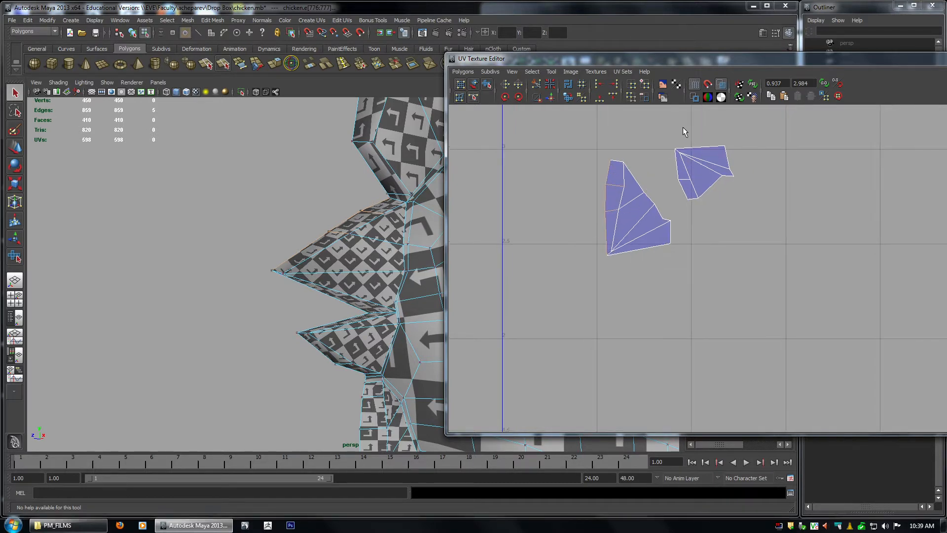
{"action": "left_click_drag", "start_coordinate": [684, 130], "coordinate": [764, 203]}
{"action": "left_click_drag", "start_coordinate": [332, 364], "coordinate": [319, 366], "text": "alt"}
{"action": "left_click_drag", "start_coordinate": [395, 286], "coordinate": [349, 362], "text": "alt"}
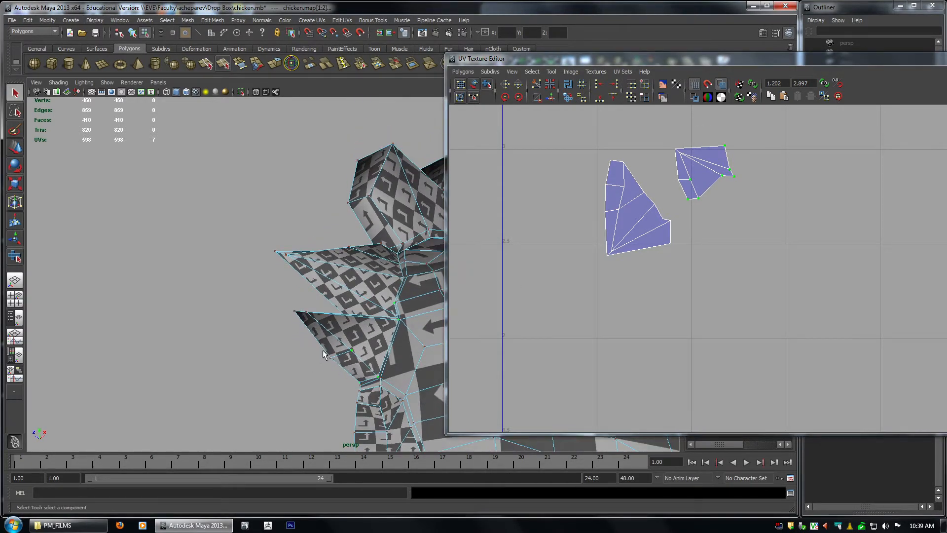
{"action": "right_click_drag", "start_coordinate": [323, 336], "coordinate": [324, 313]}
{"action": "left_click", "coordinate": [319, 343]}
{"action": "left_click", "coordinate": [344, 369], "text": "shift"}
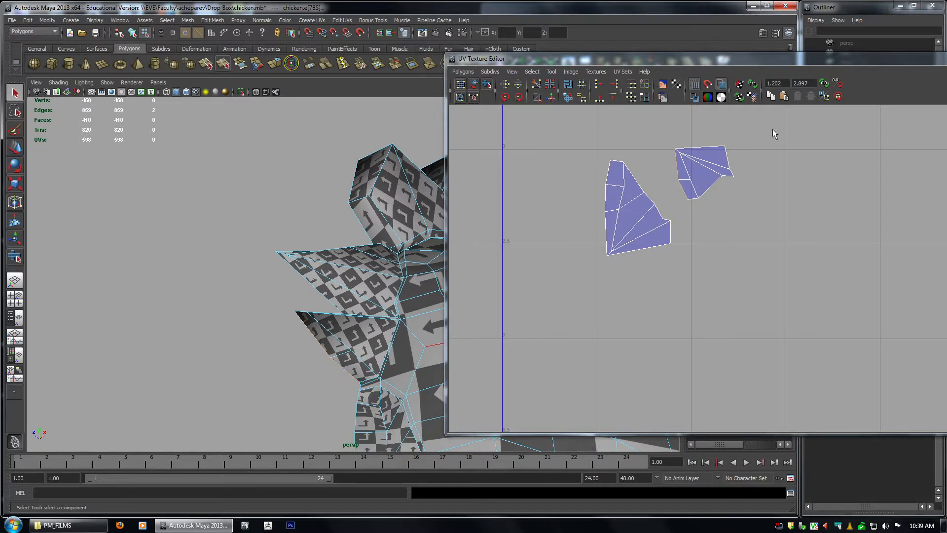
Select all UVs of the lower beak shell, move it beneath the upper beak shell and rotate it to match.
{"action": "right_click_drag", "start_coordinate": [692, 180], "coordinate": [713, 180]}
{"action": "left_click_drag", "start_coordinate": [678, 137], "coordinate": [753, 211]}
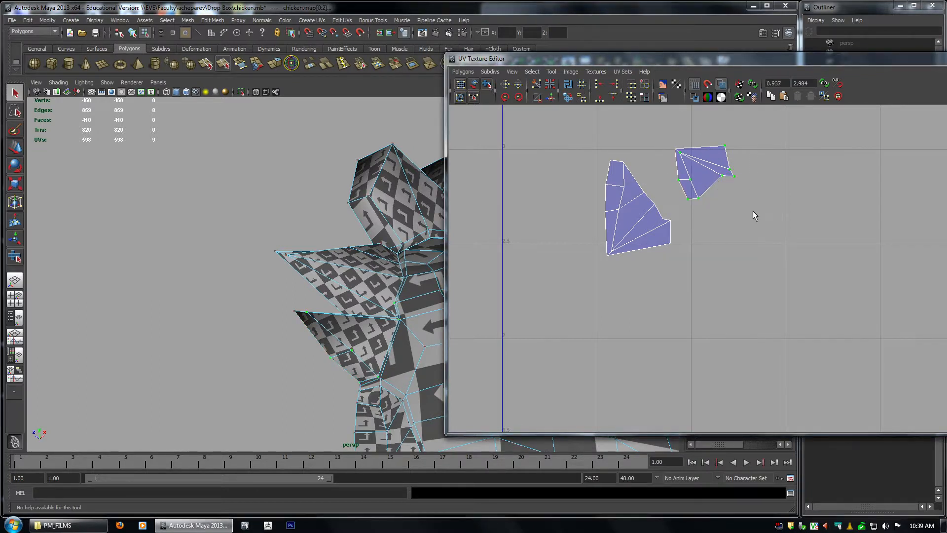
{"action": "key", "text": "w"}
{"action": "middle_click_drag", "start_coordinate": [754, 206], "coordinate": [684, 316]}
{"action": "key", "text": "e"}
{"action": "middle_click_drag", "start_coordinate": [708, 389], "coordinate": [682, 372]}
Move both beak shells down beside the body shell and scale them down together.
{"action": "key", "text": "w"}
{"action": "right_click_drag", "start_coordinate": [878, 340], "coordinate": [605, 298], "text": "alt"}
{"action": "left_click_drag", "start_coordinate": [738, 297], "coordinate": [737, 310]}
{"action": "middle_click_drag", "start_coordinate": [735, 312], "coordinate": [746, 212]}
{"action": "middle_click_drag", "start_coordinate": [790, 257], "coordinate": [766, 264], "text": "alt"}
{"action": "middle_click_drag", "start_coordinate": [701, 214], "coordinate": [699, 416]}
{"action": "key", "text": "r"}
{"action": "middle_click_drag", "start_coordinate": [762, 421], "coordinate": [695, 416]}
{"action": "key", "text": "w"}
Compare the beak's checker pattern with the body's in the perspective view, toggling a viewport lighting option.
{"action": "left_click_drag", "start_coordinate": [431, 320], "coordinate": [293, 288], "text": "alt"}
{"action": "scroll", "coordinate": [335, 277], "scroll_direction": "down", "scroll_amount": 3}
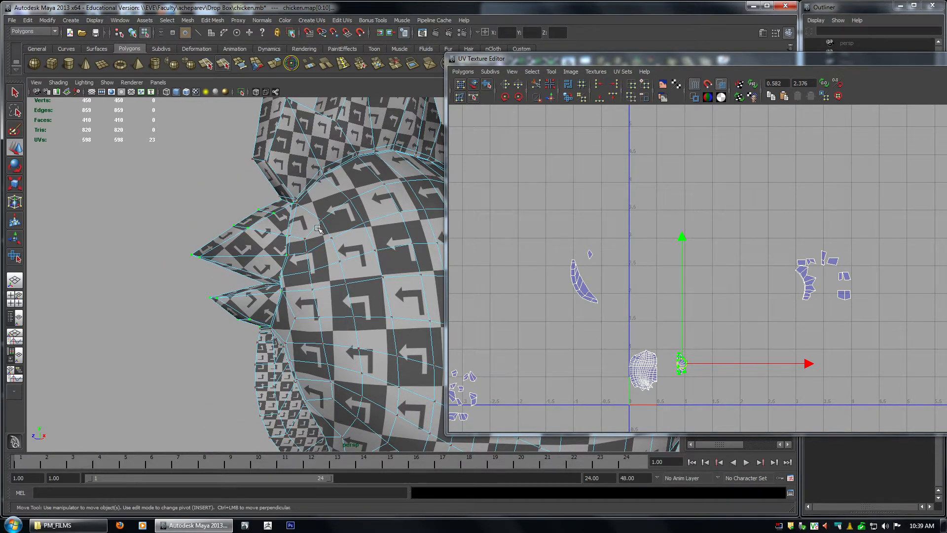
{"action": "left_click", "coordinate": [84, 82]}
{"action": "left_click", "coordinate": [96, 142]}
{"action": "left_click", "coordinate": [83, 83]}
{"action": "left_click", "coordinate": [96, 143]}
{"action": "scroll", "coordinate": [351, 254], "scroll_direction": "down", "scroll_amount": 1}
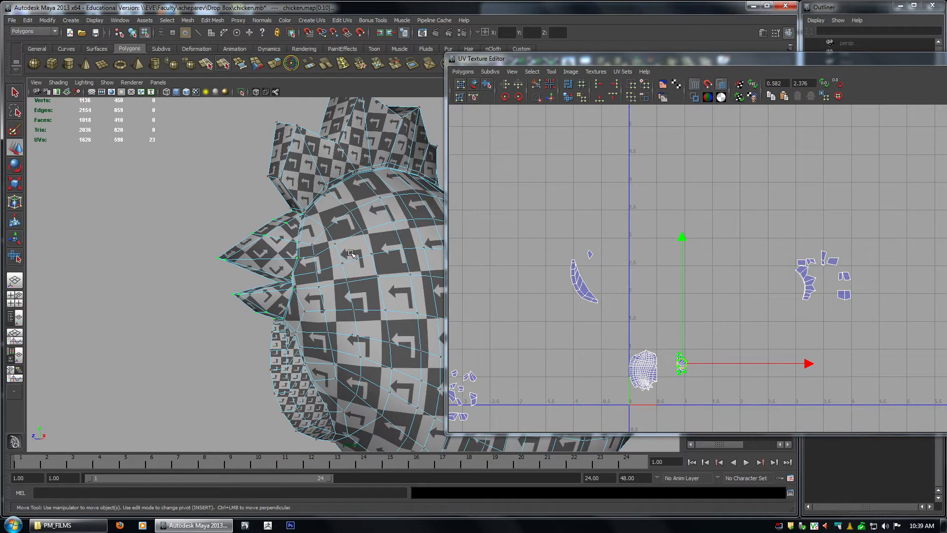
{"action": "left_click_drag", "start_coordinate": [343, 268], "coordinate": [326, 278], "text": "alt"}
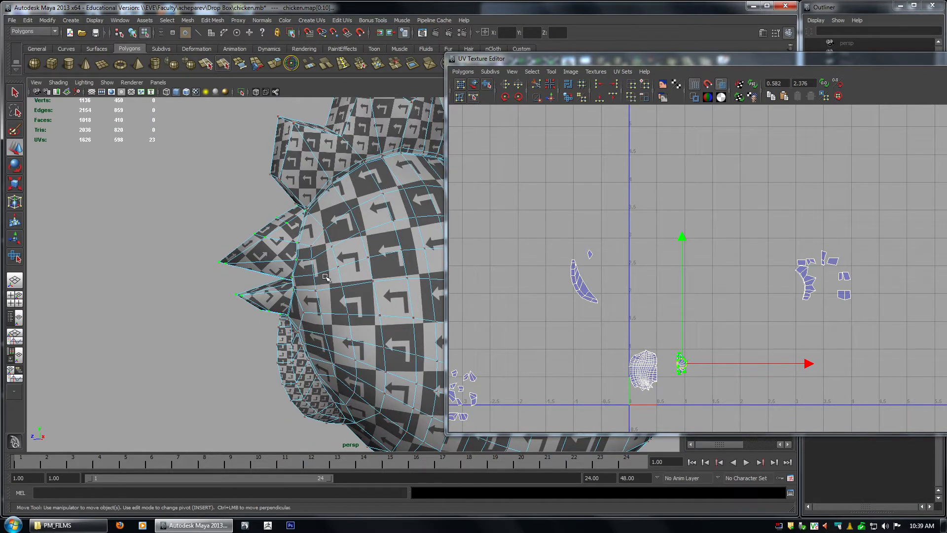
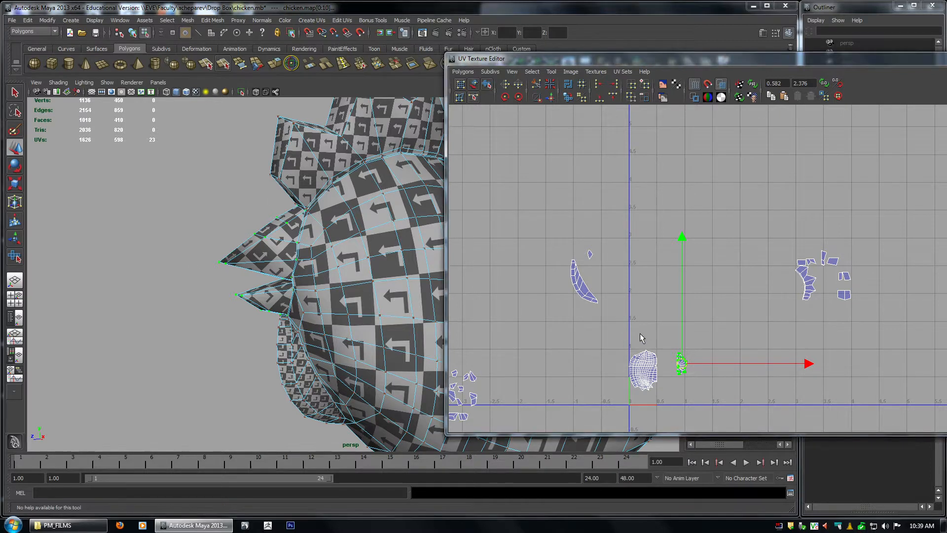
Scale both beak shells down further to bring their checker squares closer to the body's in size.
{"action": "middle_click_drag", "start_coordinate": [640, 333], "coordinate": [626, 287], "text": "alt"}
{"action": "right_click_drag", "start_coordinate": [626, 287], "coordinate": [839, 429], "text": "alt"}
{"action": "middle_click_drag", "start_coordinate": [740, 423], "coordinate": [823, 340], "text": "alt"}
{"action": "middle_click_drag", "start_coordinate": [340, 255], "coordinate": [310, 251], "text": "alt"}
{"action": "right_click_drag", "start_coordinate": [309, 251], "coordinate": [354, 264], "text": "alt"}
{"action": "middle_click_drag", "start_coordinate": [247, 220], "coordinate": [232, 221], "text": "alt"}
{"action": "left_click_drag", "start_coordinate": [237, 223], "coordinate": [222, 240], "text": "alt"}
{"action": "left_click_drag", "start_coordinate": [345, 284], "coordinate": [327, 280], "text": "alt"}
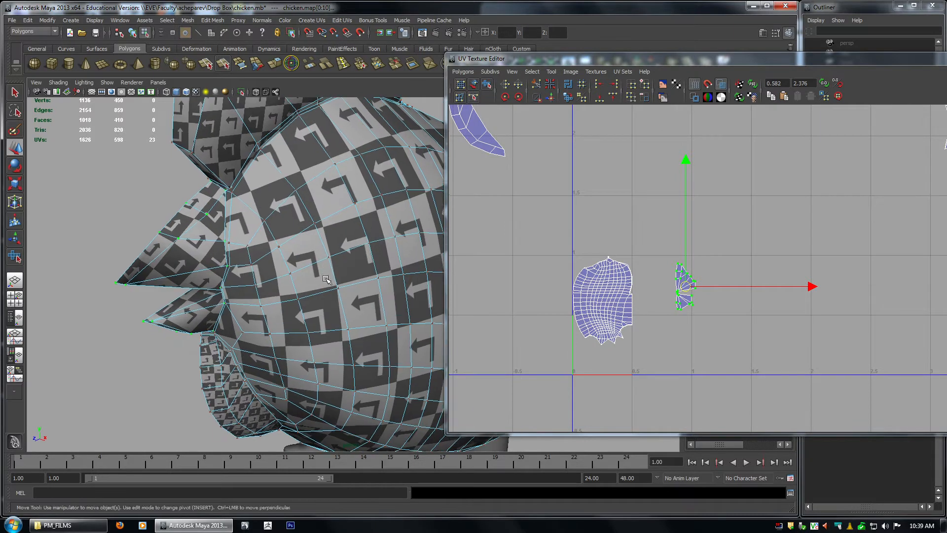
{"action": "key", "text": "r"}
{"action": "middle_click_drag", "start_coordinate": [813, 339], "coordinate": [684, 267]}
{"action": "key", "text": "w"}
Select the UVs of the crescent-shaped wattle shell and its small separate piece, and examine the wattle's checker pattern up close.
{"action": "right_click_drag", "start_coordinate": [735, 310], "coordinate": [592, 256], "text": "alt"}
{"action": "middle_click_drag", "start_coordinate": [592, 257], "coordinate": [613, 330], "text": "alt"}
{"action": "left_click_drag", "start_coordinate": [526, 153], "coordinate": [623, 291]}
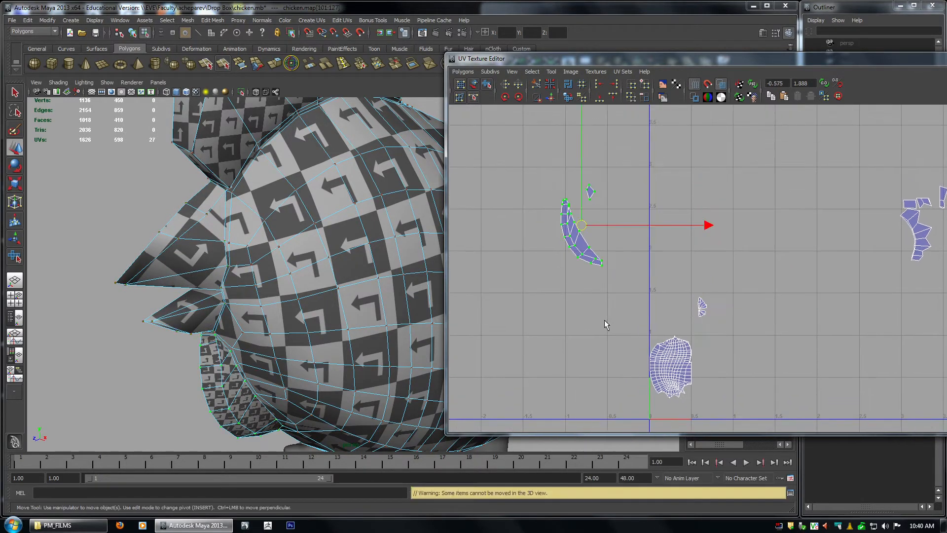
{"action": "right_click_drag", "start_coordinate": [281, 242], "coordinate": [205, 219], "text": "alt"}
{"action": "left_click_drag", "start_coordinate": [205, 219], "coordinate": [93, 251], "text": "alt"}
{"action": "middle_click_drag", "start_coordinate": [254, 270], "coordinate": [406, 161], "text": "alt"}
{"action": "right_click_drag", "start_coordinate": [406, 160], "coordinate": [343, 322], "text": "alt"}
{"action": "left_click_drag", "start_coordinate": [342, 322], "coordinate": [318, 285], "text": "alt"}
{"action": "right_click_drag", "start_coordinate": [541, 235], "coordinate": [703, 364], "text": "alt"}
{"action": "middle_click_drag", "start_coordinate": [703, 363], "coordinate": [866, 386], "text": "alt"}
{"action": "left_click_drag", "start_coordinate": [281, 244], "coordinate": [296, 249], "text": "alt"}
Select the four border edges of the wattle's small diamond-shaped UV piece above the crescent shell.
{"action": "right_click_drag", "start_coordinate": [588, 145], "coordinate": [609, 147]}
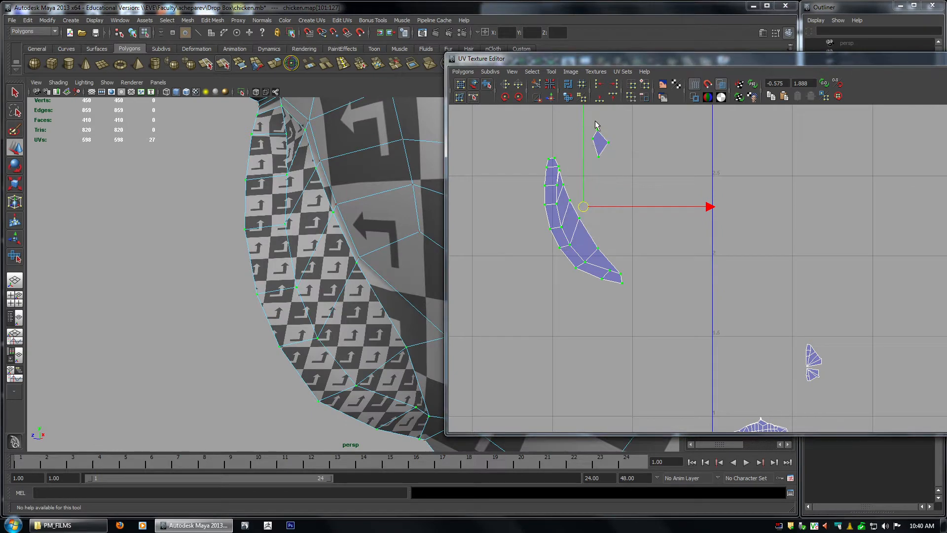
{"action": "left_click_drag", "start_coordinate": [595, 125], "coordinate": [615, 169]}
{"action": "right_click_drag", "start_coordinate": [606, 200], "coordinate": [819, 365], "text": "alt"}
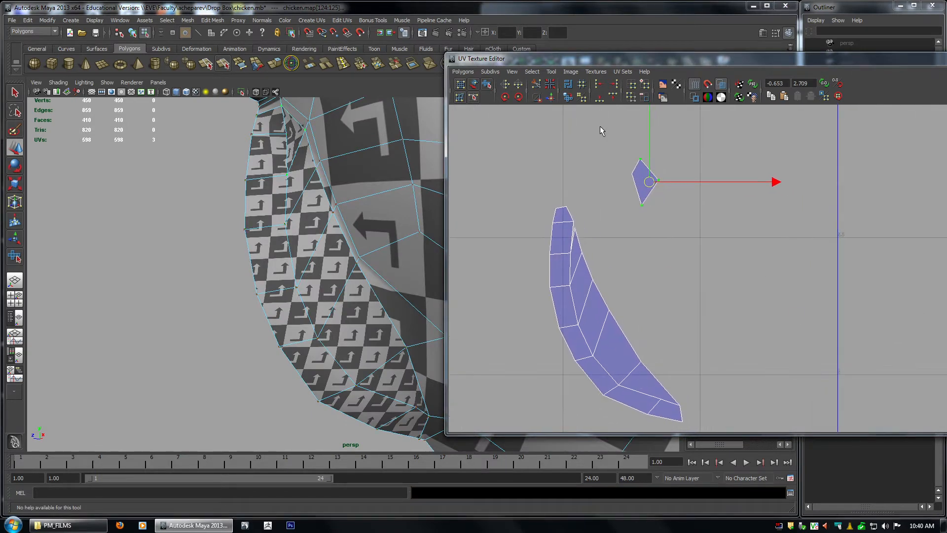
{"action": "left_click_drag", "start_coordinate": [601, 132], "coordinate": [735, 254]}
{"action": "right_click_drag", "start_coordinate": [735, 253], "coordinate": [856, 316], "text": "alt"}
{"action": "middle_click_drag", "start_coordinate": [525, 213], "coordinate": [755, 248], "text": "alt"}
{"action": "right_click_drag", "start_coordinate": [755, 180], "coordinate": [755, 170]}
{"action": "middle_click_drag", "start_coordinate": [755, 175], "coordinate": [699, 214], "text": "alt"}
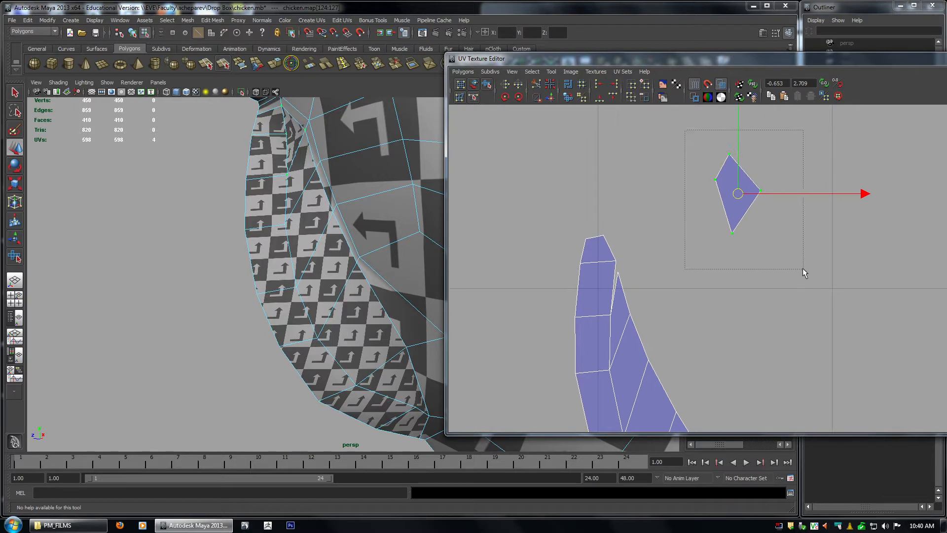
{"action": "left_click_drag", "start_coordinate": [805, 273], "coordinate": [805, 273]}
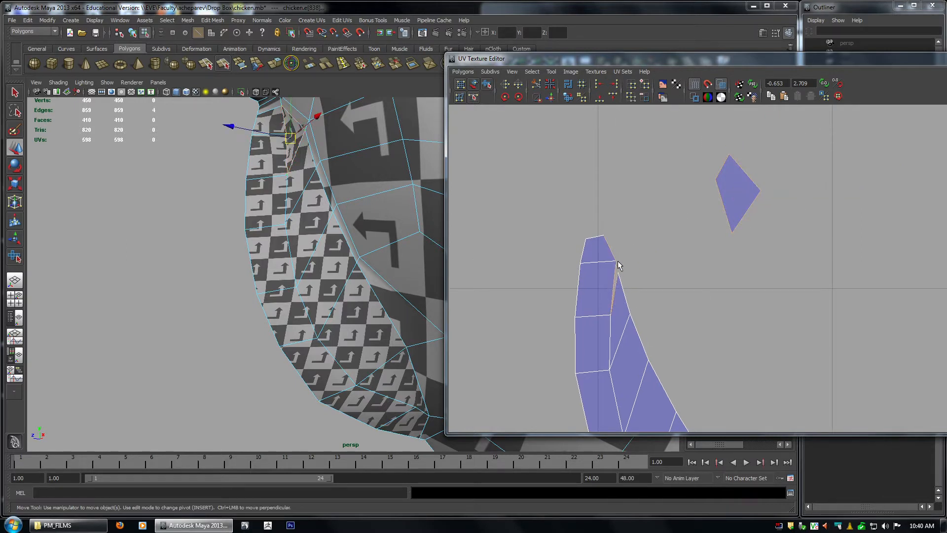
Select corner vertices of the small diamond-shaped wattle piece to find their matching points on the crescent shell.
{"action": "right_click_drag", "start_coordinate": [718, 192], "coordinate": [691, 183]}
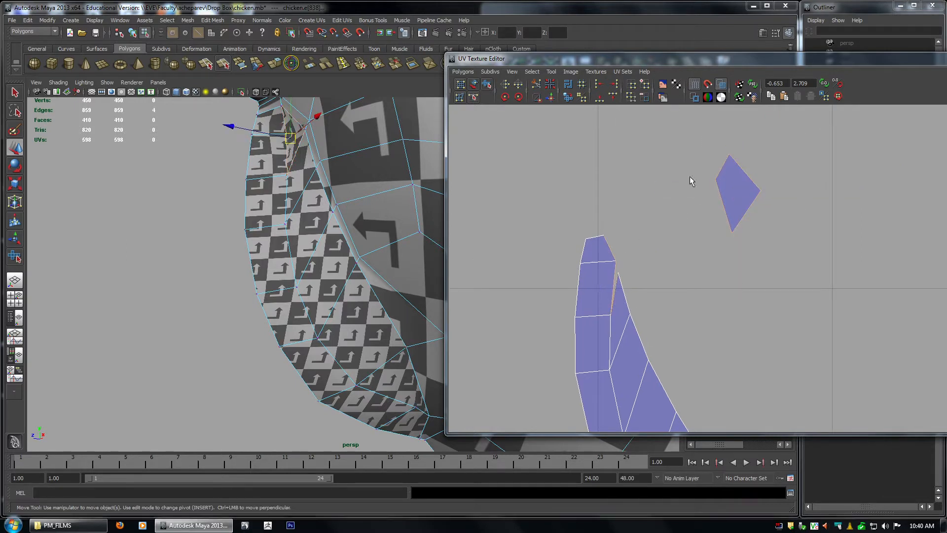
{"action": "left_click_drag", "start_coordinate": [693, 166], "coordinate": [734, 201]}
{"action": "middle_click_drag", "start_coordinate": [717, 232], "coordinate": [719, 222], "text": "alt"}
{"action": "right_click_drag", "start_coordinate": [719, 222], "coordinate": [742, 212], "text": "alt"}
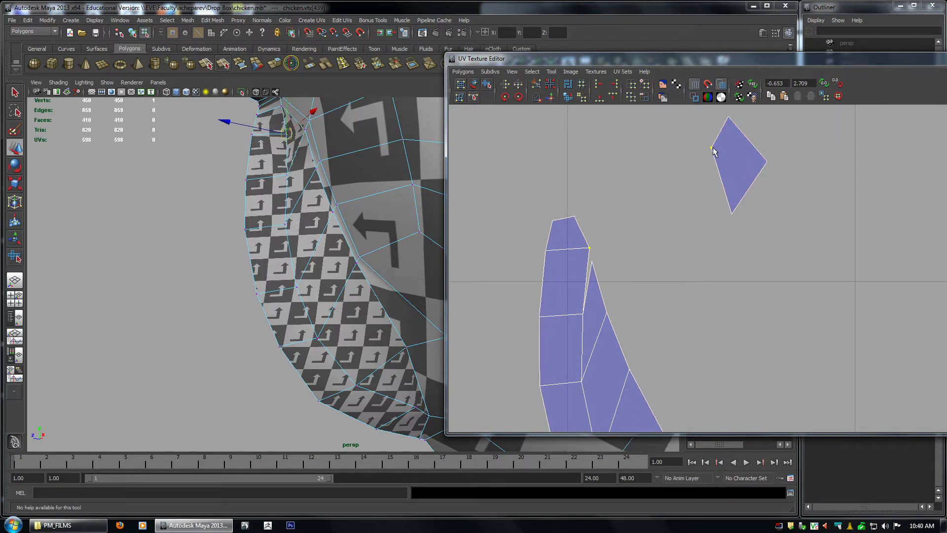
{"action": "key", "text": "w"}
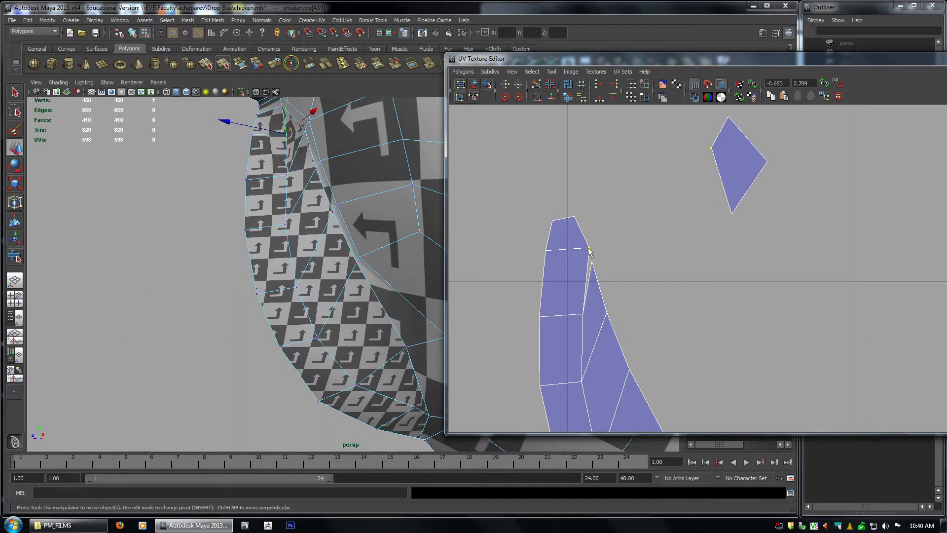
{"action": "left_click_drag", "start_coordinate": [727, 117], "coordinate": [731, 121]}
Snap the diamond piece's corner UVs onto the matching points around the narrow gap near the crescent shell's upper tip.
{"action": "right_click_drag", "start_coordinate": [723, 142], "coordinate": [755, 144]}
{"action": "left_click_drag", "start_coordinate": [703, 137], "coordinate": [594, 267]}
{"action": "key", "text": "v"}
{"action": "left_click_drag", "start_coordinate": [718, 114], "coordinate": [579, 219]}
{"action": "key", "text": "v"}
{"action": "left_click_drag", "start_coordinate": [760, 224], "coordinate": [723, 206]}
{"action": "key", "text": "v"}
{"action": "left_click_drag", "start_coordinate": [732, 215], "coordinate": [585, 316]}
{"action": "left_click_drag", "start_coordinate": [793, 168], "coordinate": [592, 262]}
{"action": "key", "text": "v"}
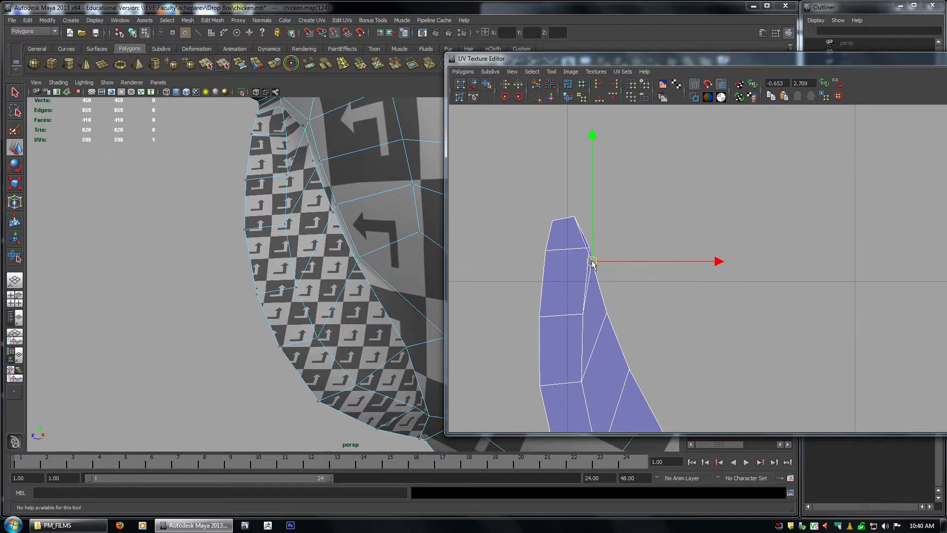
Try to sew the edges selected around the diamond piece in the crescent shell's upper part.
{"action": "right_click", "coordinate": [594, 284]}
{"action": "right_click_drag", "start_coordinate": [594, 284], "coordinate": [594, 260]}
{"action": "left_click", "coordinate": [585, 258]}
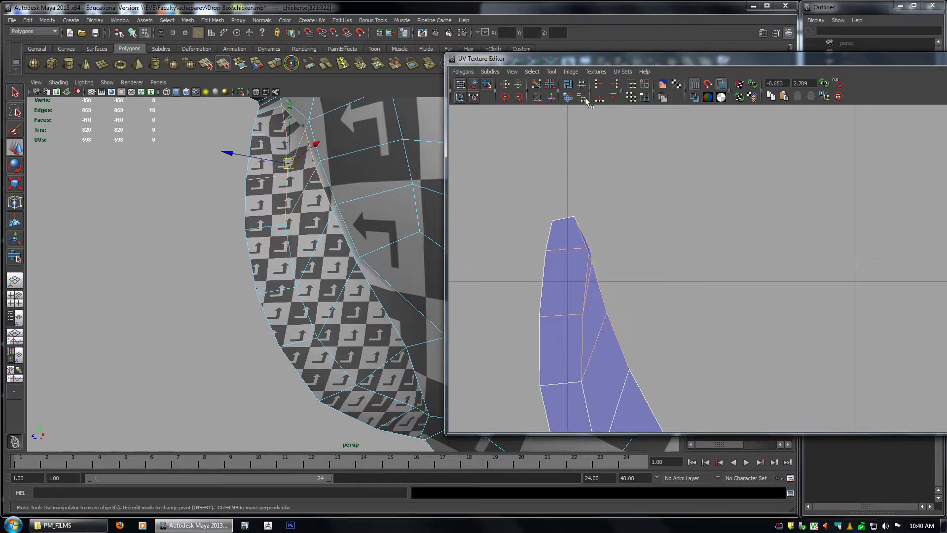
{"action": "left_click", "coordinate": [535, 97]}
{"action": "key", "text": "ctrl+z"}
{"action": "right_click_drag", "start_coordinate": [748, 305], "coordinate": [650, 277], "text": "alt"}
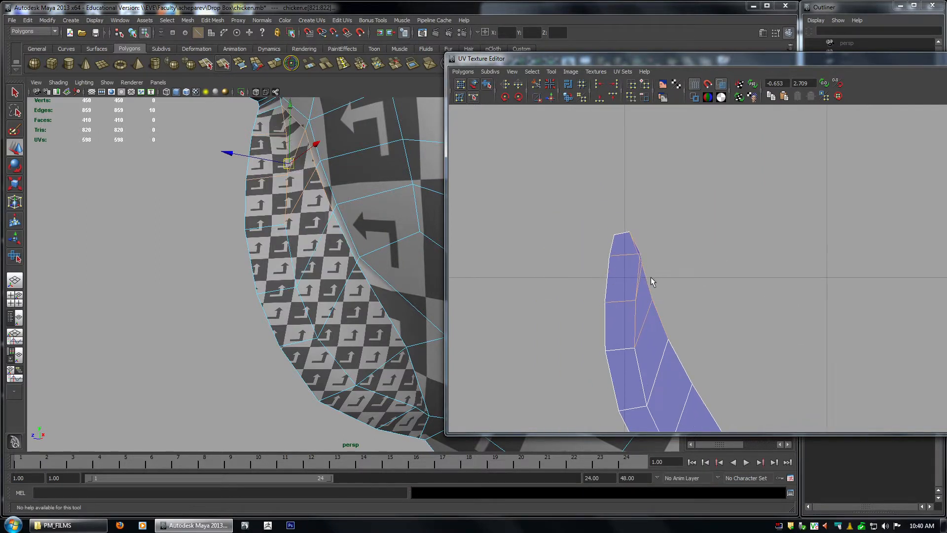
{"action": "middle_click_drag", "start_coordinate": [650, 276], "coordinate": [581, 145], "text": "alt"}
{"action": "middle_click_drag", "start_coordinate": [692, 238], "coordinate": [702, 263], "text": "alt"}
{"action": "left_click", "coordinate": [535, 97]}
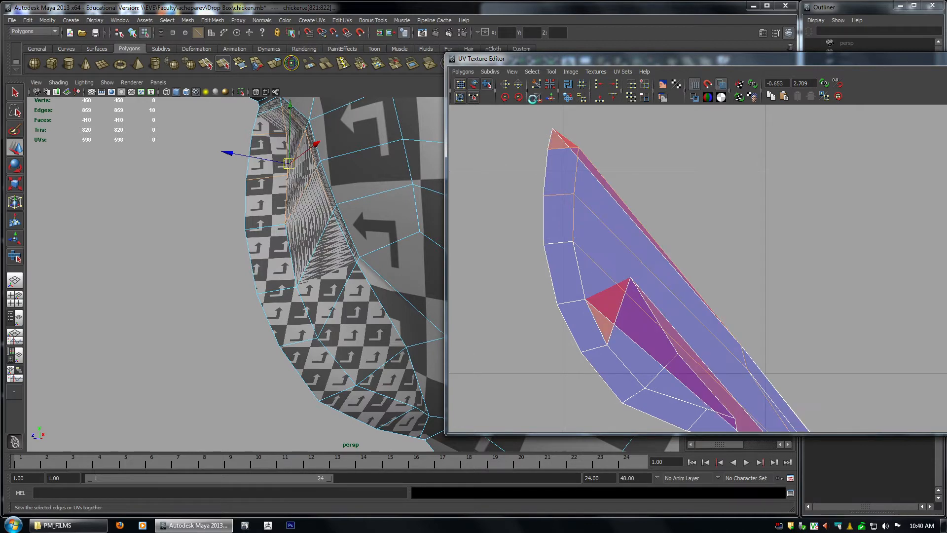
{"action": "right_click_drag", "start_coordinate": [567, 262], "coordinate": [436, 283], "text": "alt"}
{"action": "right_click_drag", "start_coordinate": [891, 369], "coordinate": [690, 288], "text": "alt"}
{"action": "middle_click_drag", "start_coordinate": [691, 288], "coordinate": [671, 311], "text": "alt"}
{"action": "key", "text": "ctrl+z"}
Select the UVs in the crescent shell's upper part and sew the diamond piece to it.
{"action": "right_click_drag", "start_coordinate": [672, 312], "coordinate": [833, 431], "text": "alt"}
{"action": "middle_click_drag", "start_coordinate": [645, 266], "coordinate": [733, 309], "text": "alt"}
{"action": "right_click_drag", "start_coordinate": [733, 308], "coordinate": [784, 320], "text": "alt"}
{"action": "middle_click_drag", "start_coordinate": [655, 234], "coordinate": [675, 196], "text": "alt"}
{"action": "right_click_drag", "start_coordinate": [675, 197], "coordinate": [730, 212], "text": "alt"}
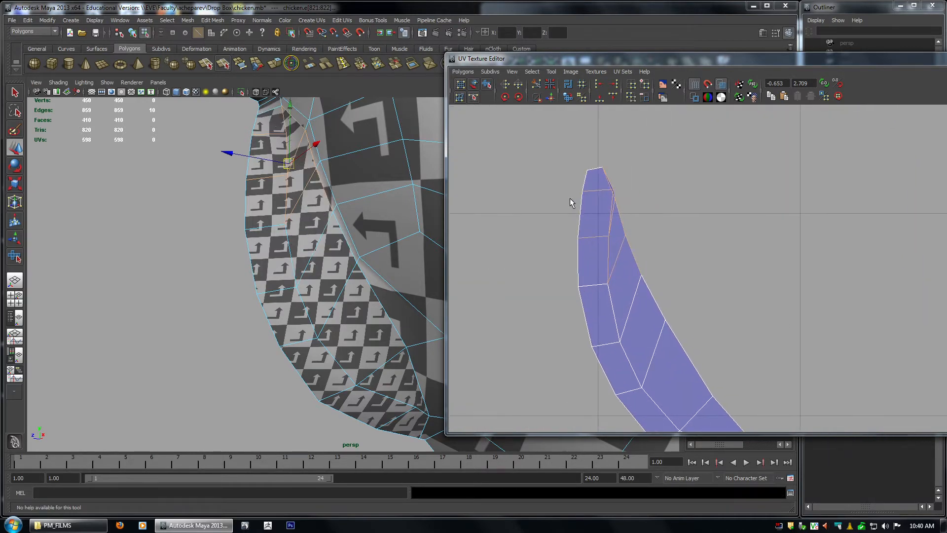
{"action": "right_click_drag", "start_coordinate": [571, 200], "coordinate": [603, 198]}
{"action": "left_click_drag", "start_coordinate": [673, 314], "coordinate": [674, 314]}
{"action": "right_click_drag", "start_coordinate": [646, 307], "coordinate": [662, 330], "text": "alt"}
{"action": "left_click", "coordinate": [537, 97]}
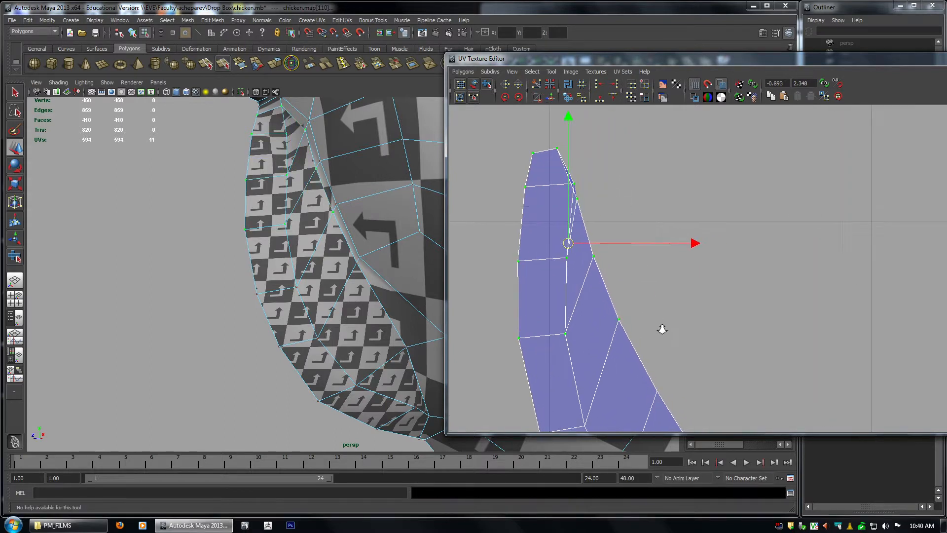
{"action": "middle_click_drag", "start_coordinate": [661, 330], "coordinate": [657, 314], "text": "alt"}
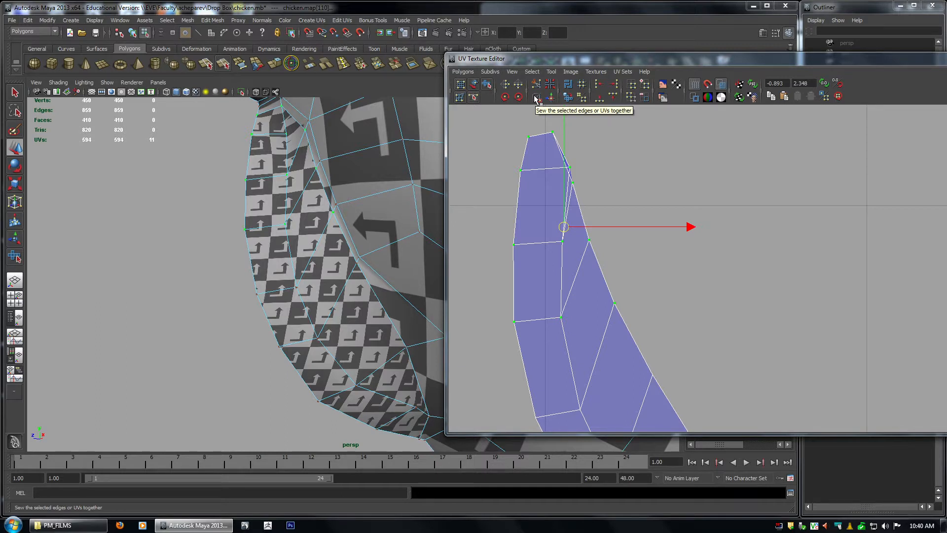
{"action": "middle_click_drag", "start_coordinate": [562, 178], "coordinate": [581, 200], "text": "alt"}
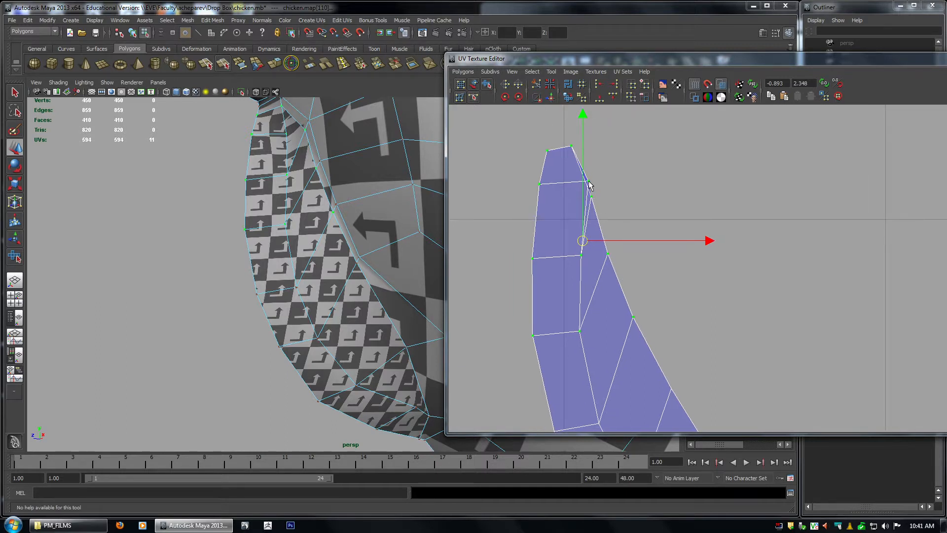
Test the sewn joint by moving the corner UV at the crescent's upper inner edge and undoing the move.
{"action": "right_click_drag", "start_coordinate": [571, 181], "coordinate": [606, 185]}
{"action": "left_click", "coordinate": [589, 181]}
{"action": "middle_click_drag", "start_coordinate": [619, 204], "coordinate": [608, 206]}
{"action": "key", "text": "ctrl+z"}
Select all UVs of the crescent wattle shell and unfold it with the Smooth UV tool.
{"action": "right_click_drag", "start_coordinate": [792, 295], "coordinate": [594, 265], "text": "alt"}
{"action": "middle_click_drag", "start_coordinate": [692, 329], "coordinate": [584, 242], "text": "alt"}
{"action": "right_click_drag", "start_coordinate": [612, 237], "coordinate": [592, 224], "text": "alt"}
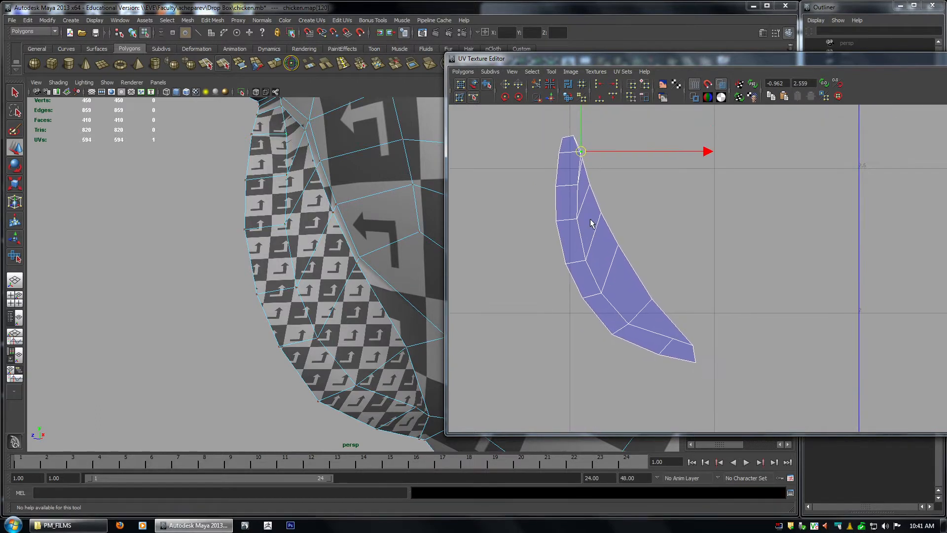
{"action": "left_click_drag", "start_coordinate": [777, 420], "coordinate": [776, 419]}
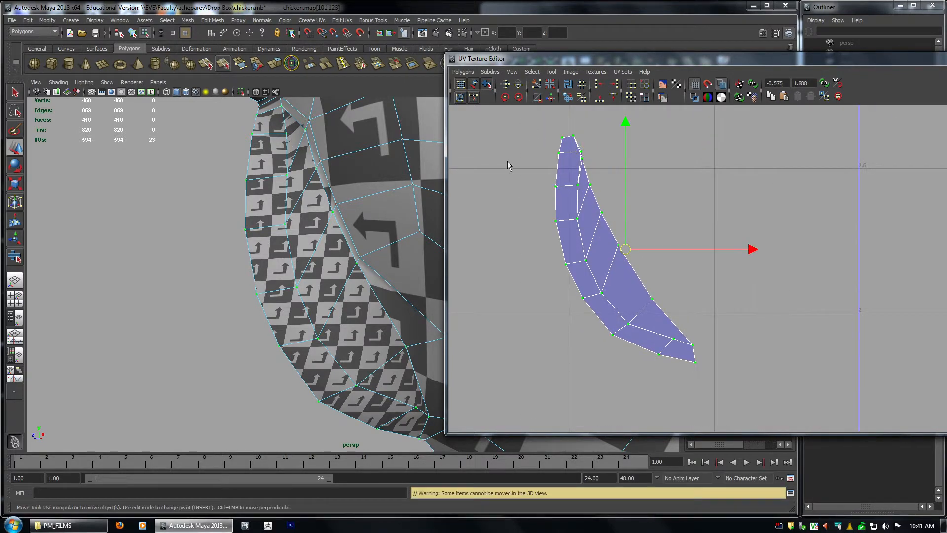
{"action": "left_click", "coordinate": [487, 85]}
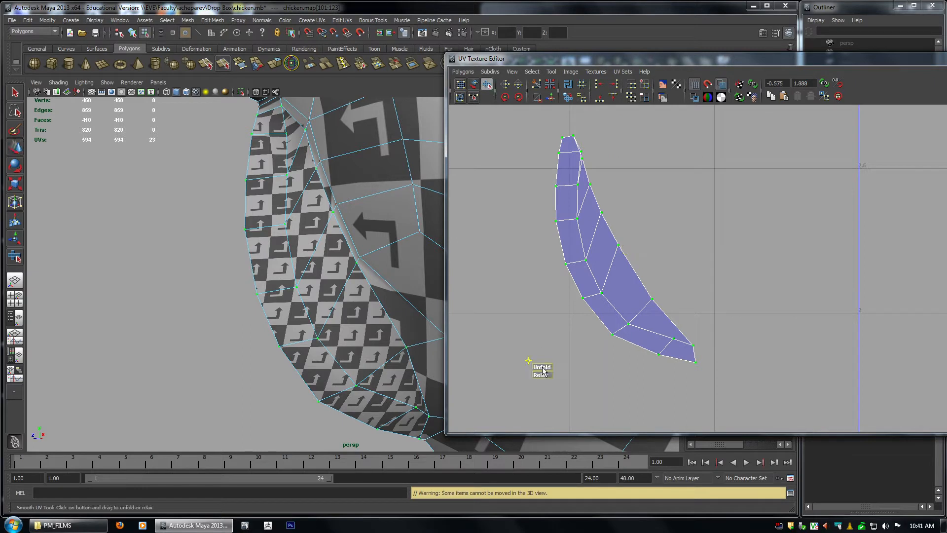
{"action": "left_click_drag", "start_coordinate": [540, 370], "coordinate": [829, 398]}
{"action": "left_click_drag", "start_coordinate": [540, 367], "coordinate": [769, 367]}
Rotate the unfolded crescent shell clockwise until it stands roughly upright.
{"action": "right_click_drag", "start_coordinate": [701, 306], "coordinate": [545, 275], "text": "alt"}
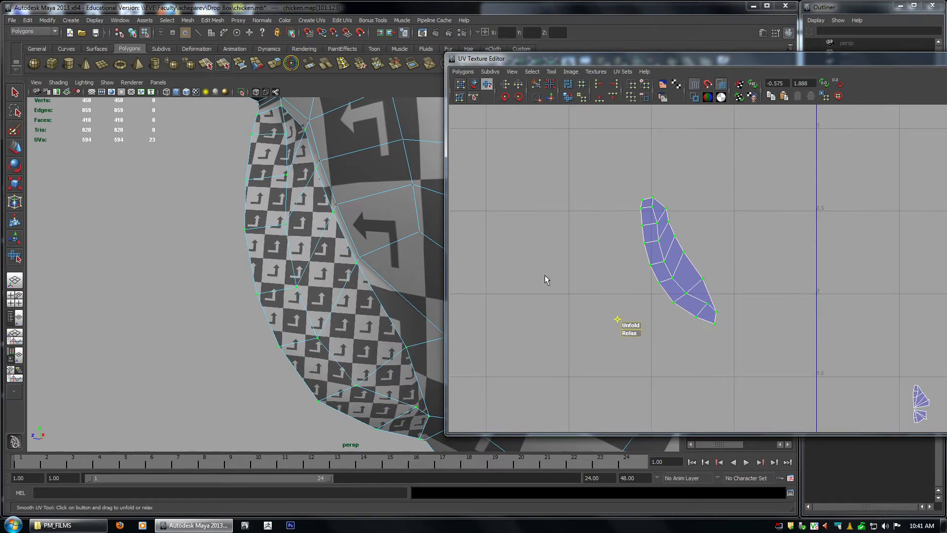
{"action": "middle_click_drag", "start_coordinate": [708, 300], "coordinate": [617, 269], "text": "alt"}
{"action": "key", "text": "e"}
{"action": "left_click_drag", "start_coordinate": [659, 338], "coordinate": [603, 351]}
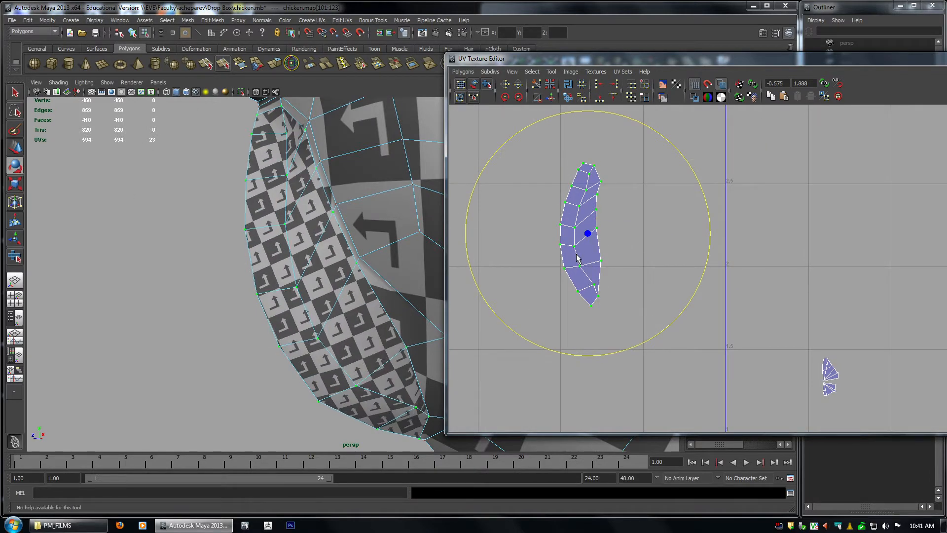
Try to straighten the crescent's outer border by aligning its UVs to their minimum U value.
{"action": "right_click_drag", "start_coordinate": [575, 260], "coordinate": [628, 321], "text": "alt"}
{"action": "right_click_drag", "start_coordinate": [590, 253], "coordinate": [595, 256], "text": "alt"}
{"action": "middle_click_drag", "start_coordinate": [592, 255], "coordinate": [703, 273], "text": "alt"}
{"action": "key", "text": "q"}
{"action": "right_click_drag", "start_coordinate": [620, 192], "coordinate": [641, 192]}
{"action": "left_click_drag", "start_coordinate": [591, 107], "coordinate": [641, 175]}
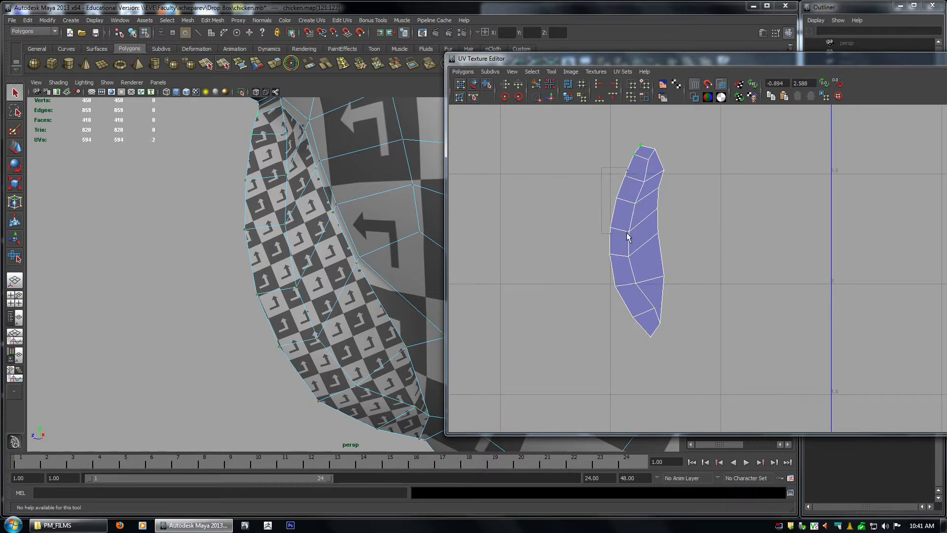
{"action": "left_click_drag", "start_coordinate": [628, 237], "coordinate": [627, 235], "text": "shift"}
{"action": "left_click_drag", "start_coordinate": [633, 315], "coordinate": [658, 342], "text": "shift"}
{"action": "left_click", "coordinate": [599, 85]}
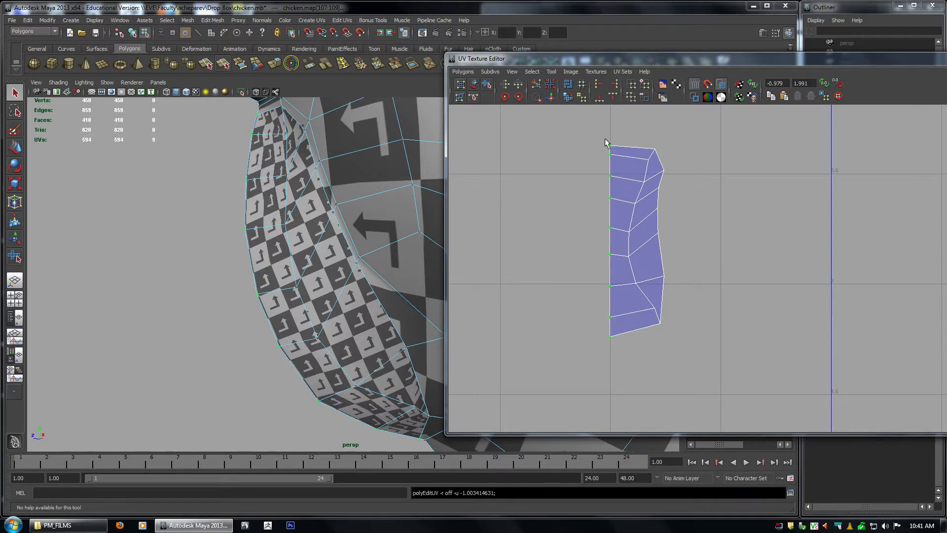
Try to unfold the crescent's remaining UVs while leaving the straightened outer border fixed.
{"action": "left_click_drag", "start_coordinate": [607, 143], "coordinate": [710, 327], "text": "shift"}
{"action": "left_click", "coordinate": [487, 84]}
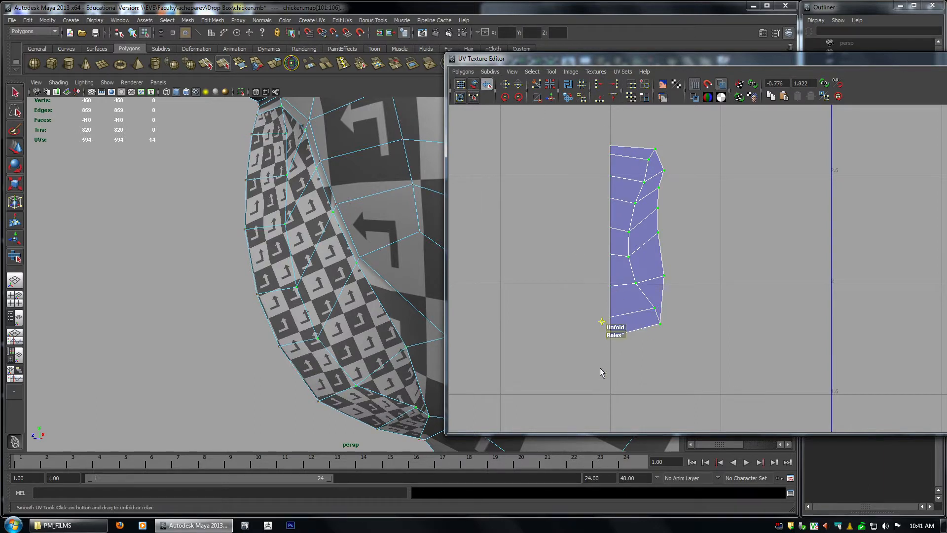
{"action": "left_click_drag", "start_coordinate": [613, 328], "coordinate": [787, 349]}
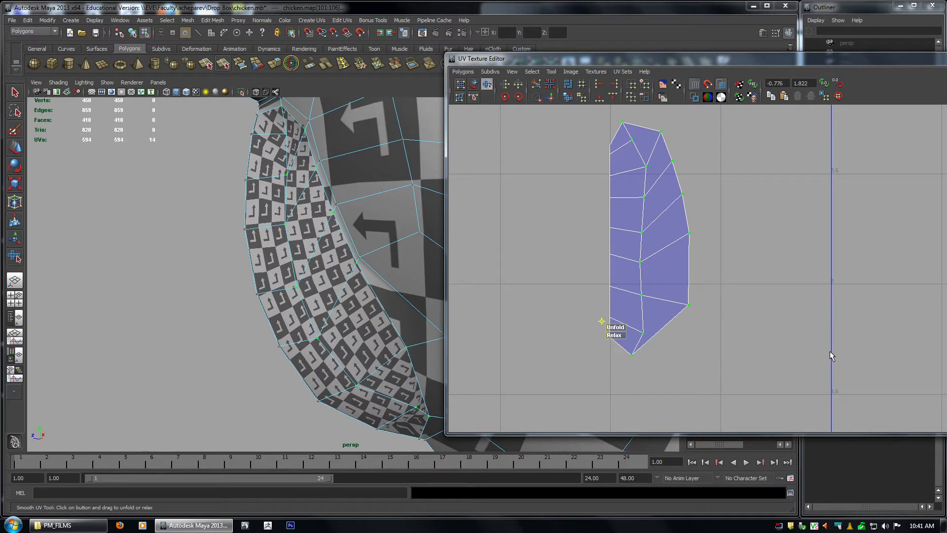
{"action": "left_click_drag", "start_coordinate": [620, 375], "coordinate": [620, 375]}
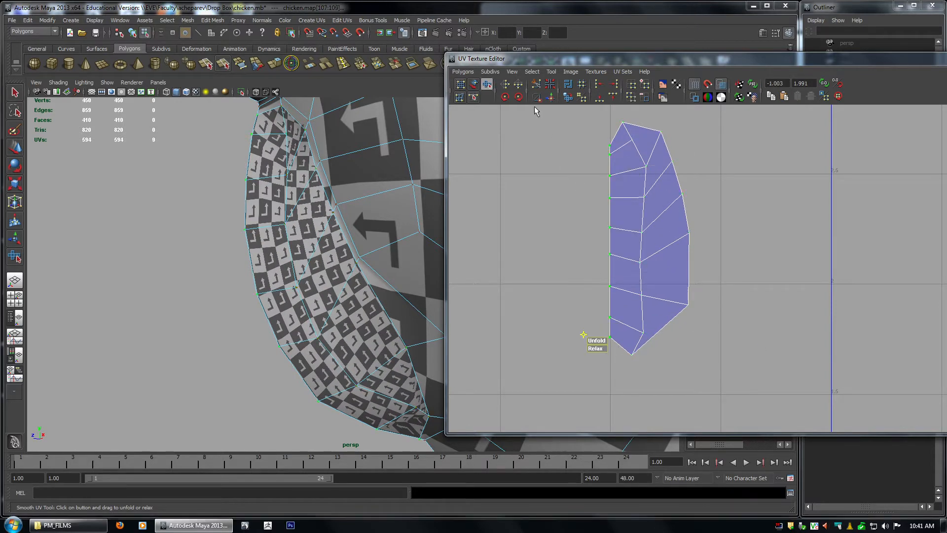
Undo the partial unfold and the border alignment of the crescent shell, along with a small stray UV move.
{"action": "key", "text": "ctrl+z"}
{"action": "key", "text": "ctrl+z"}
{"action": "key", "text": "ctrl+z"}
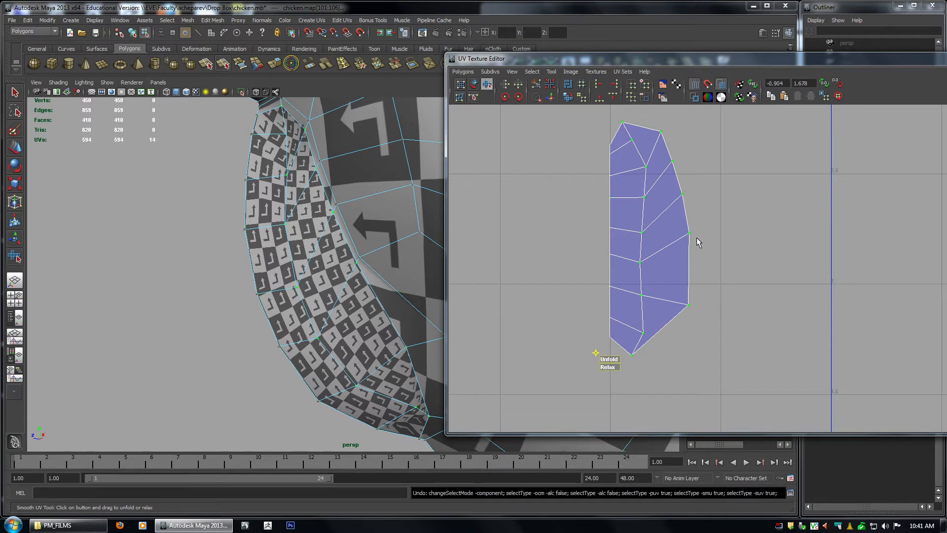
{"action": "key", "text": "ctrl+z"}
{"action": "key", "text": "ctrl+z"}
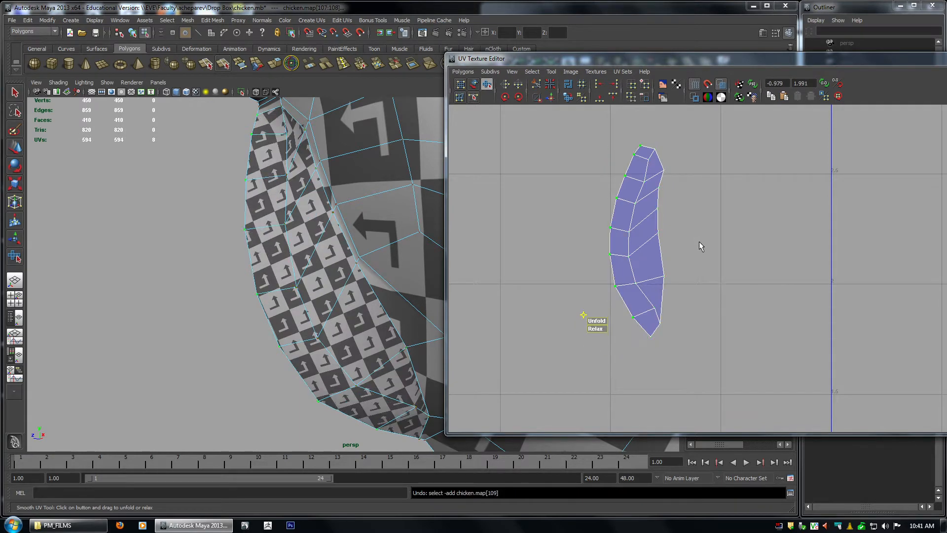
{"action": "scroll", "coordinate": [728, 295], "scroll_direction": "down", "scroll_amount": 1}
{"action": "key", "text": "w"}
{"action": "middle_click_drag", "start_coordinate": [728, 295], "coordinate": [623, 285], "text": "alt"}
{"action": "key", "text": "ctrl+z"}
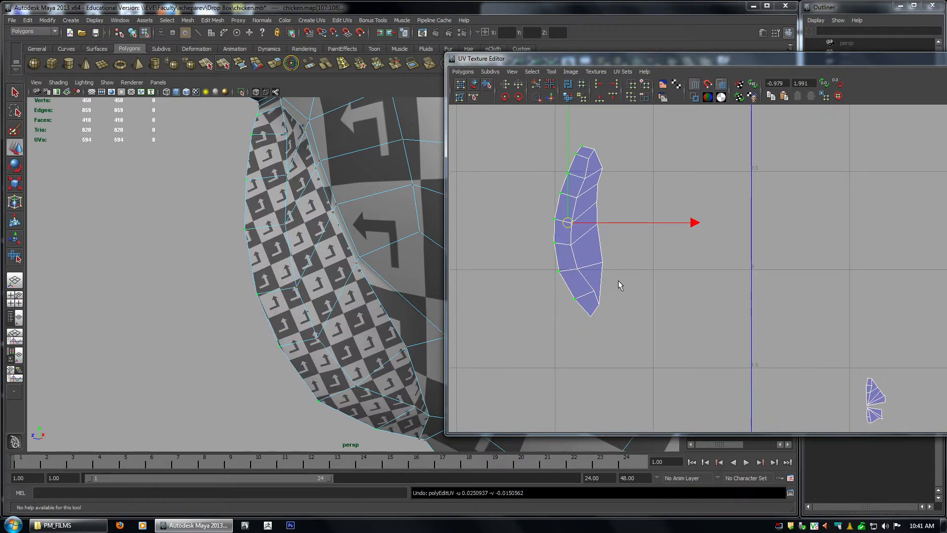
Select the whole crescent shell and move it across the vertical axis, closer to the two beak shells.
{"action": "left_click_drag", "start_coordinate": [511, 121], "coordinate": [667, 358]}
{"action": "middle_click_drag", "start_coordinate": [736, 337], "coordinate": [652, 300], "text": "alt"}
{"action": "middle_click_drag", "start_coordinate": [636, 292], "coordinate": [849, 353]}
Scale the crescent shell down until the wattle's checker squares match the body's, comparing smoothed and unsmoothed previews.
{"action": "right_click_drag", "start_coordinate": [218, 261], "coordinate": [118, 248], "text": "alt"}
{"action": "left_click_drag", "start_coordinate": [119, 248], "coordinate": [197, 245], "text": "alt"}
{"action": "left_click_drag", "start_coordinate": [308, 232], "coordinate": [291, 198], "text": "alt"}
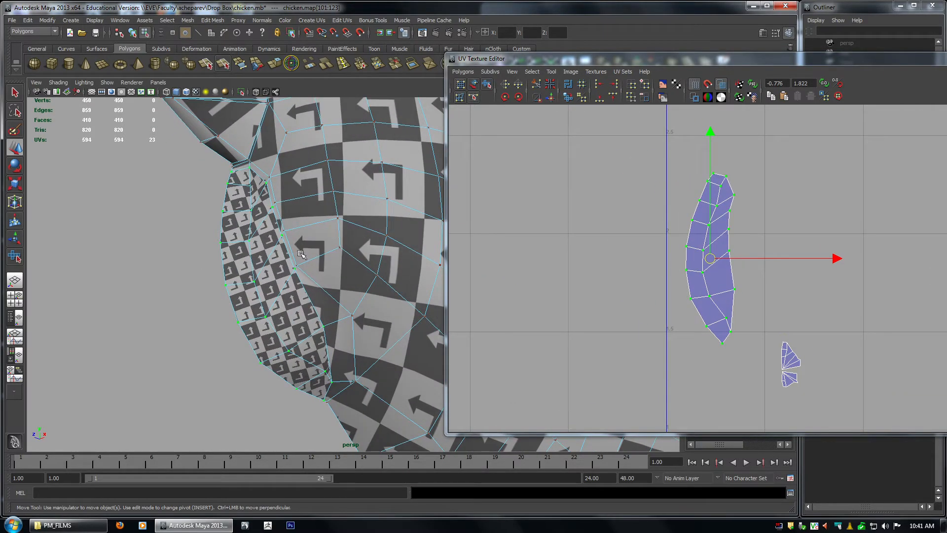
{"action": "key", "text": "r"}
{"action": "middle_click_drag", "start_coordinate": [931, 315], "coordinate": [852, 306]}
{"action": "key", "text": "1"}
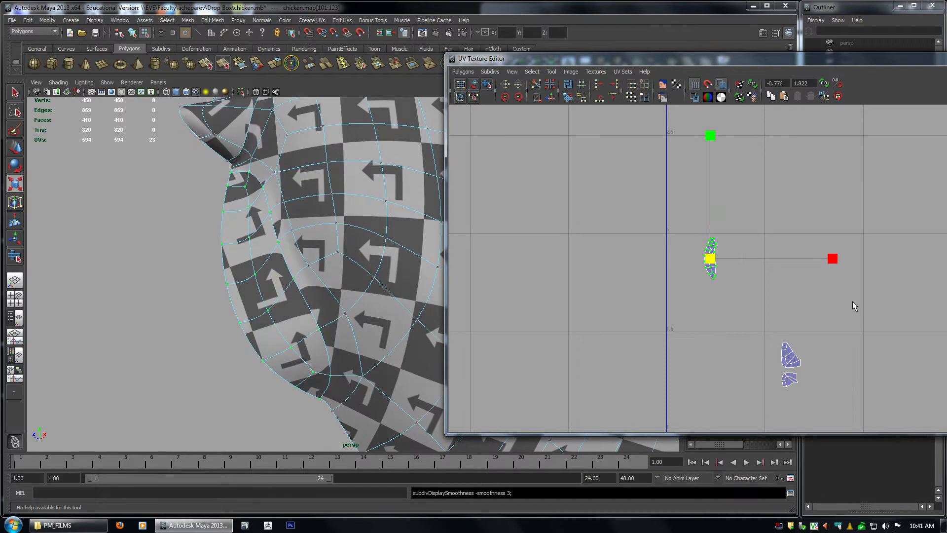
{"action": "key", "text": "3"}
{"action": "left_click_drag", "start_coordinate": [320, 273], "coordinate": [312, 274], "text": "alt"}
{"action": "key", "text": "1"}
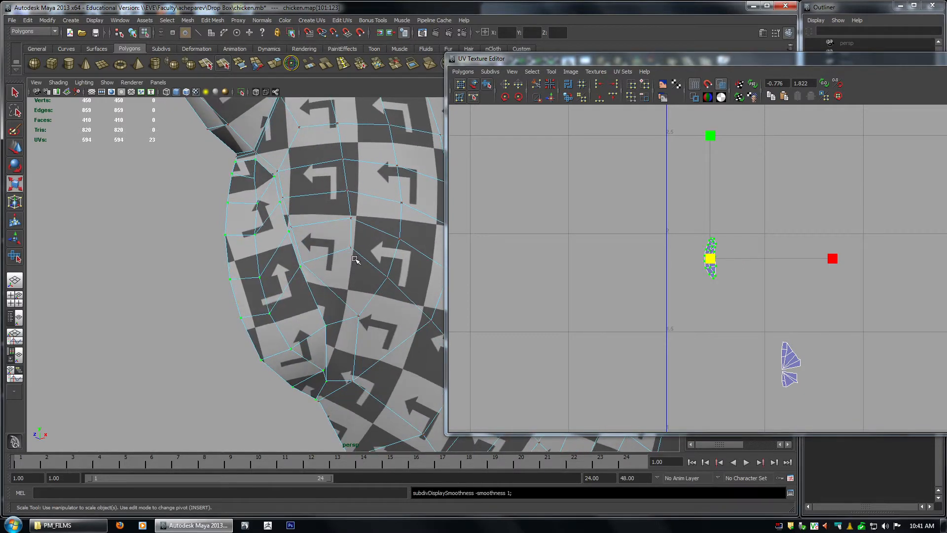
Move the scaled wattle shell directly above the two beak shells.
{"action": "middle_click_drag", "start_coordinate": [747, 297], "coordinate": [745, 298]}
{"action": "middle_click_drag", "start_coordinate": [817, 324], "coordinate": [782, 323], "text": "alt"}
{"action": "key", "text": "w"}
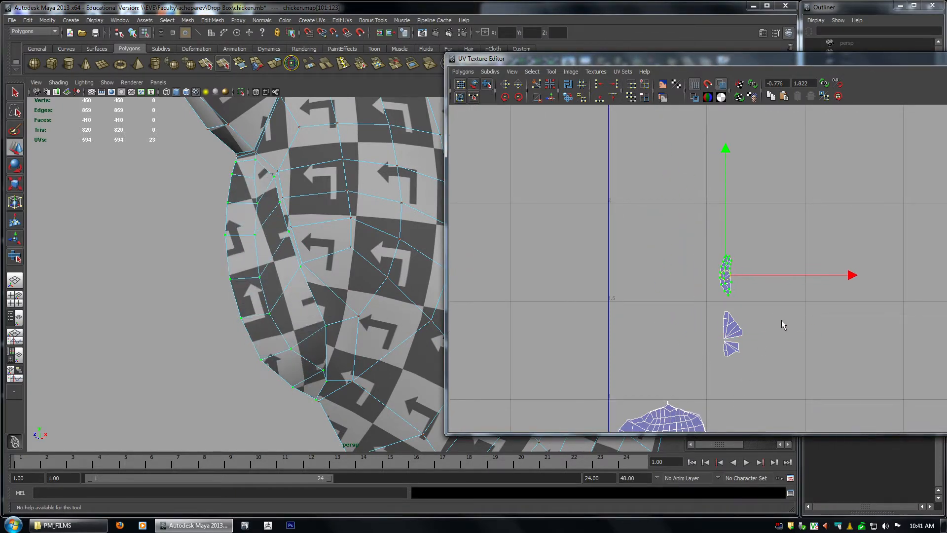
Select the faces of the scattered shells far left of the body shell and examine the tail they cover.
{"action": "right_click_drag", "start_coordinate": [782, 324], "coordinate": [522, 270], "text": "alt"}
{"action": "right_click_drag", "start_coordinate": [528, 320], "coordinate": [529, 343]}
{"action": "left_click_drag", "start_coordinate": [615, 416], "coordinate": [472, 302]}
{"action": "left_click_drag", "start_coordinate": [345, 262], "coordinate": [237, 256], "text": "alt"}
{"action": "right_click_drag", "start_coordinate": [237, 256], "coordinate": [324, 253], "text": "alt"}
{"action": "left_click_drag", "start_coordinate": [323, 254], "coordinate": [313, 253], "text": "alt"}
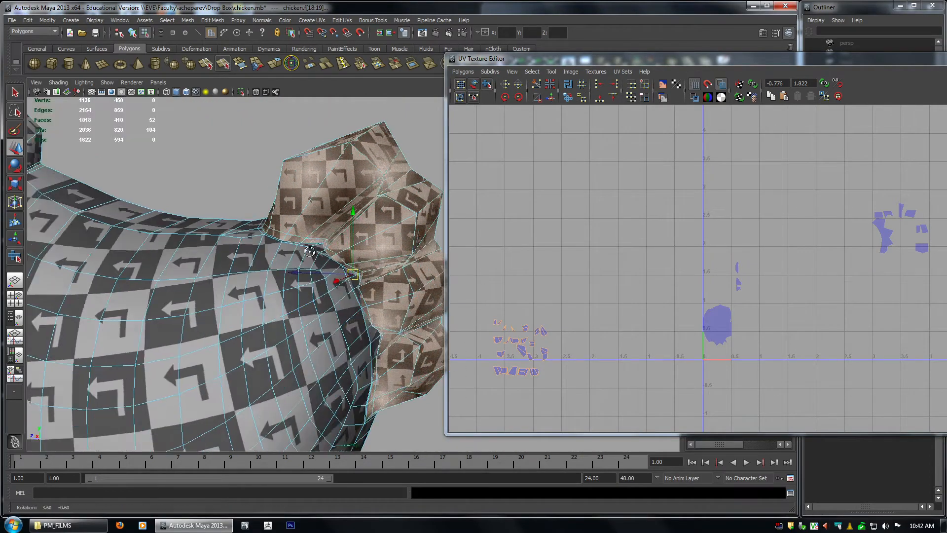
{"action": "mouse_move", "coordinate": [313, 252]}
{"action": "right_mouse_down", "text": "alt"}
{"action": "mouse_move", "coordinate": [276, 256]}
{"action": "mouse_move", "coordinate": [316, 264]}
{"action": "right_mouse_up", "text": "alt"}
{"action": "left_click_drag", "start_coordinate": [296, 257], "coordinate": [457, 285], "text": "alt"}
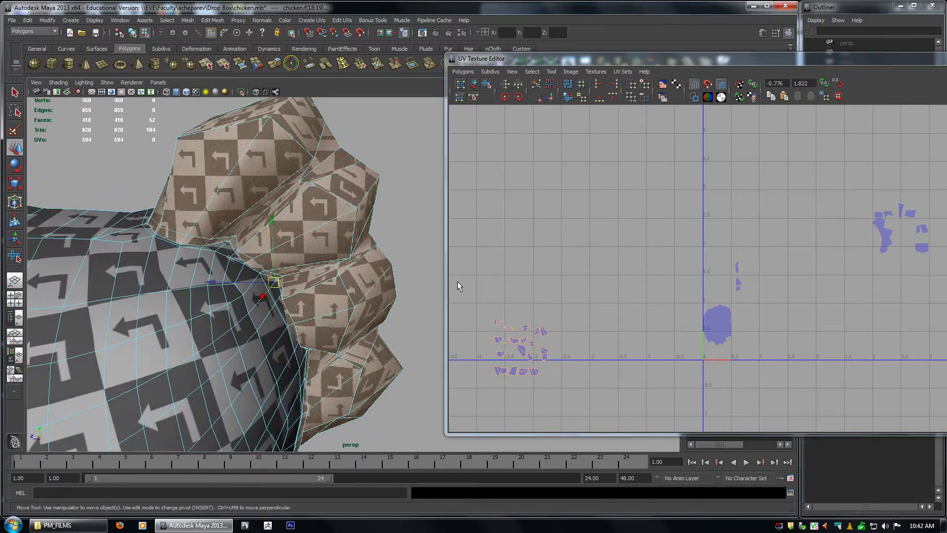
{"action": "mouse_move", "coordinate": [286, 245]}
{"action": "left_mouse_down", "text": "alt"}
{"action": "mouse_move", "coordinate": [330, 276]}
{"action": "mouse_move", "coordinate": [302, 249]}
{"action": "left_mouse_up", "text": "alt"}
Select all edges of the scattered tail shells and inspect their coverage on the model.
{"action": "middle_click_drag", "start_coordinate": [545, 306], "coordinate": [656, 199], "text": "alt"}
{"action": "right_click_drag", "start_coordinate": [656, 199], "coordinate": [755, 264], "text": "alt"}
{"action": "middle_click_drag", "start_coordinate": [755, 264], "coordinate": [697, 308], "text": "alt"}
{"action": "right_click_drag", "start_coordinate": [563, 253], "coordinate": [562, 233]}
{"action": "left_click_drag", "start_coordinate": [500, 179], "coordinate": [697, 362]}
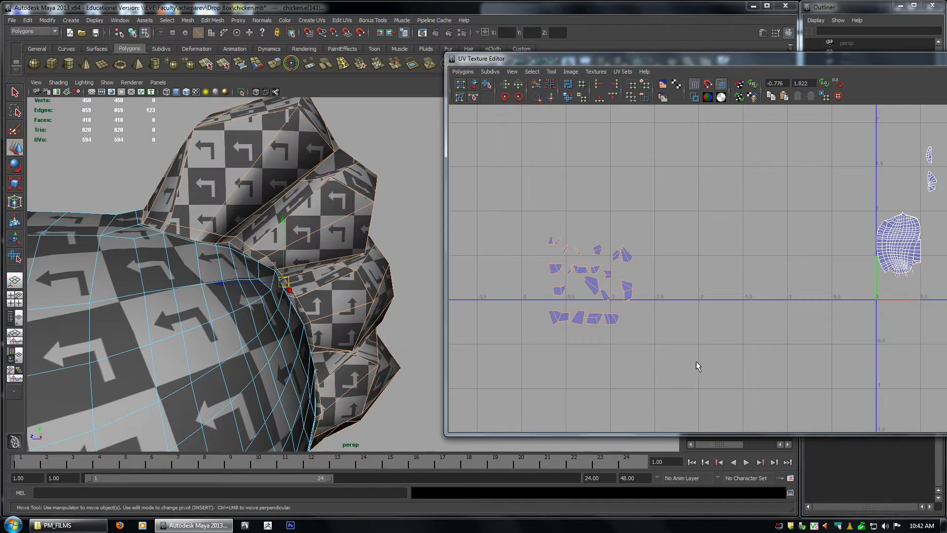
{"action": "right_click_drag", "start_coordinate": [778, 349], "coordinate": [604, 323], "text": "alt"}
{"action": "left_click_drag", "start_coordinate": [320, 277], "coordinate": [297, 285], "text": "alt"}
{"action": "left_click_drag", "start_coordinate": [163, 281], "coordinate": [271, 254], "text": "alt"}
{"action": "scroll", "coordinate": [820, 289], "scroll_direction": "down", "scroll_amount": 1}
{"action": "middle_click_drag", "start_coordinate": [771, 261], "coordinate": [640, 274], "text": "alt"}
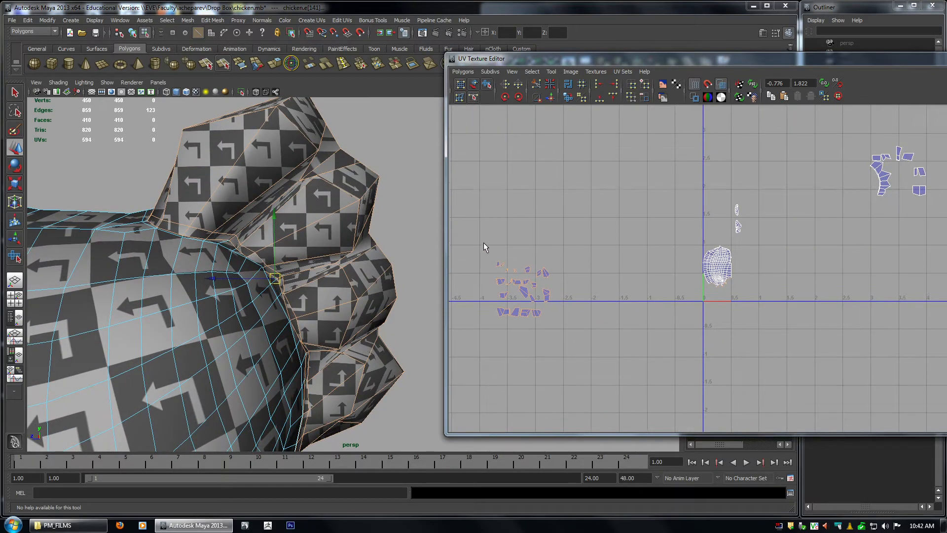
Deselect the shared tail edges that lie on the body and other shells, keeping only the scattered tail pieces' edges.
{"action": "left_click_drag", "start_coordinate": [601, 360], "coordinate": [602, 361]}
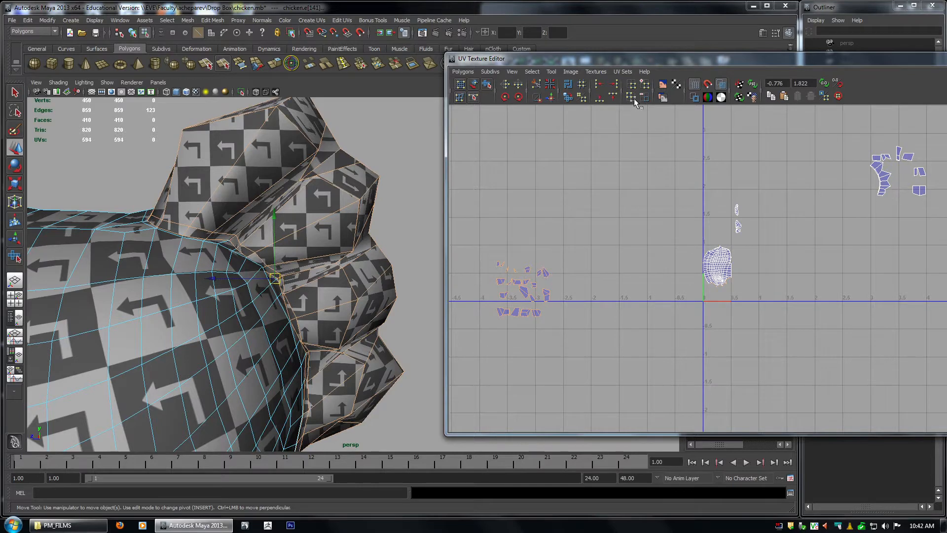
{"action": "middle_click_drag", "start_coordinate": [659, 188], "coordinate": [574, 235], "text": "alt"}
{"action": "left_click_drag", "start_coordinate": [932, 403], "coordinate": [933, 405], "text": "ctrl"}
Move and sew the selected edges to join the scattered tail pieces into one shell.
{"action": "middle_click_drag", "start_coordinate": [739, 341], "coordinate": [793, 311], "text": "alt"}
{"action": "middle_click_drag", "start_coordinate": [654, 293], "coordinate": [765, 249], "text": "alt"}
{"action": "right_click_drag", "start_coordinate": [766, 253], "coordinate": [859, 372], "text": "alt"}
{"action": "left_click_drag", "start_coordinate": [180, 198], "coordinate": [375, 261], "text": "alt"}
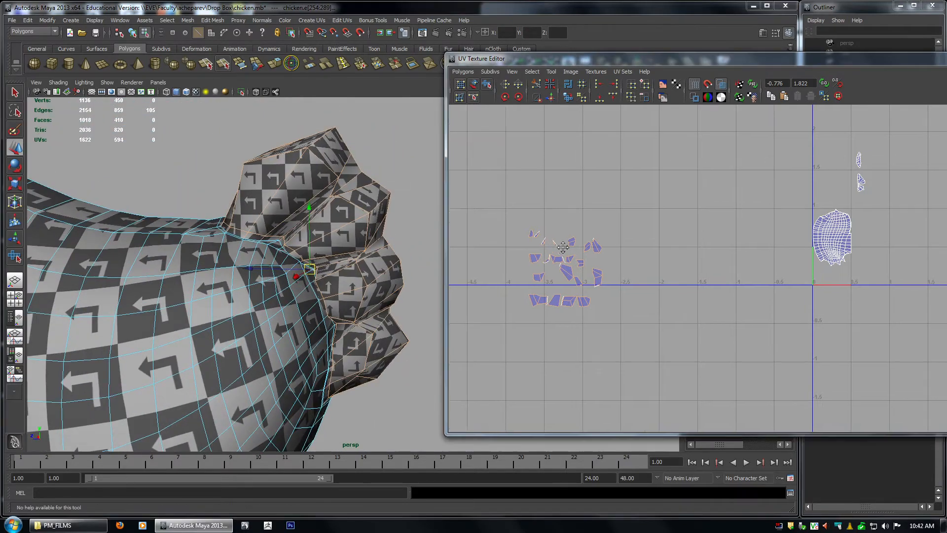
{"action": "right_click_drag", "start_coordinate": [495, 252], "coordinate": [655, 224], "text": "alt"}
{"action": "left_click", "coordinate": [549, 98]}
Select all UVs of the joined tail shell.
{"action": "middle_click_drag", "start_coordinate": [603, 205], "coordinate": [676, 168], "text": "alt"}
{"action": "right_click_drag", "start_coordinate": [536, 217], "coordinate": [587, 209], "text": "alt"}
{"action": "middle_click_drag", "start_coordinate": [536, 206], "coordinate": [646, 220], "text": "alt"}
{"action": "right_click_drag", "start_coordinate": [647, 220], "coordinate": [655, 223]}
{"action": "left_click_drag", "start_coordinate": [654, 222], "coordinate": [747, 316]}
{"action": "middle_click_drag", "start_coordinate": [747, 276], "coordinate": [686, 297], "text": "alt"}
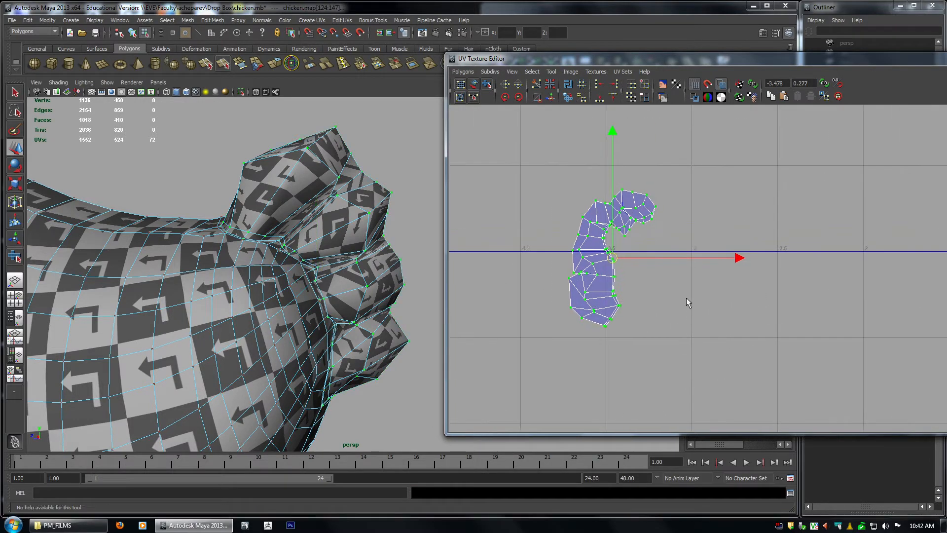
Alternately unfold and relax the joined tail shell with the Smooth UV tool until its overlapping bend opens into a clean curved strip.
{"action": "left_click", "coordinate": [487, 85]}
{"action": "left_click_drag", "start_coordinate": [553, 328], "coordinate": [772, 340]}
{"action": "left_click_drag", "start_coordinate": [555, 330], "coordinate": [629, 350]}
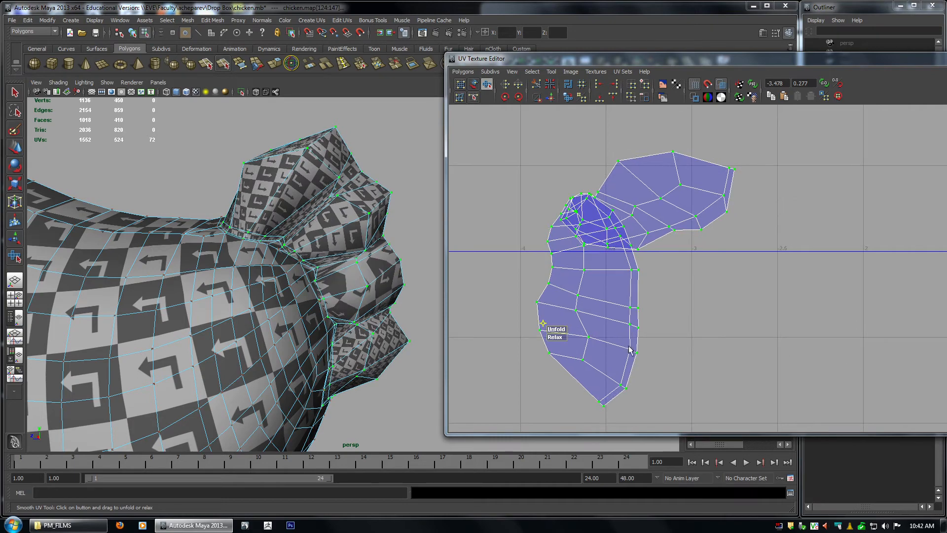
{"action": "left_click_drag", "start_coordinate": [554, 340], "coordinate": [818, 351]}
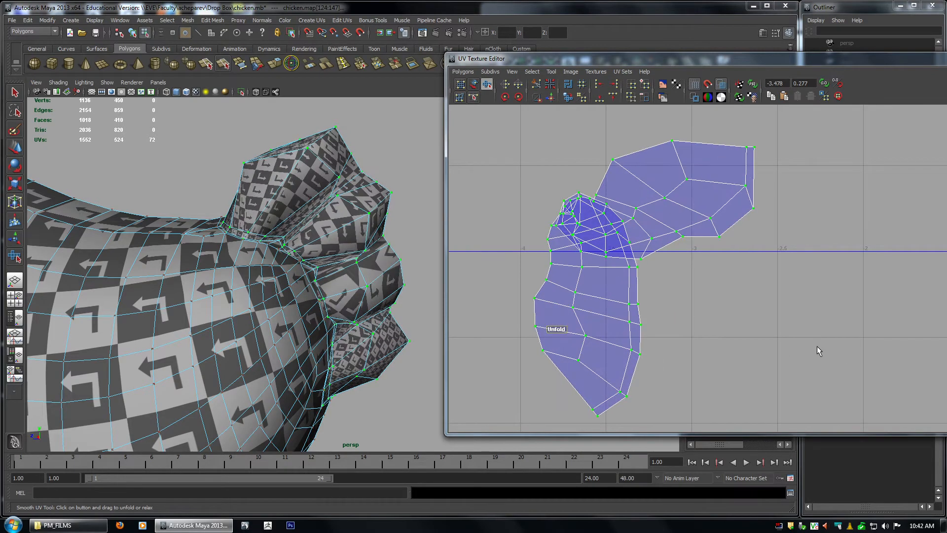
{"action": "left_click_drag", "start_coordinate": [555, 337], "coordinate": [679, 337]}
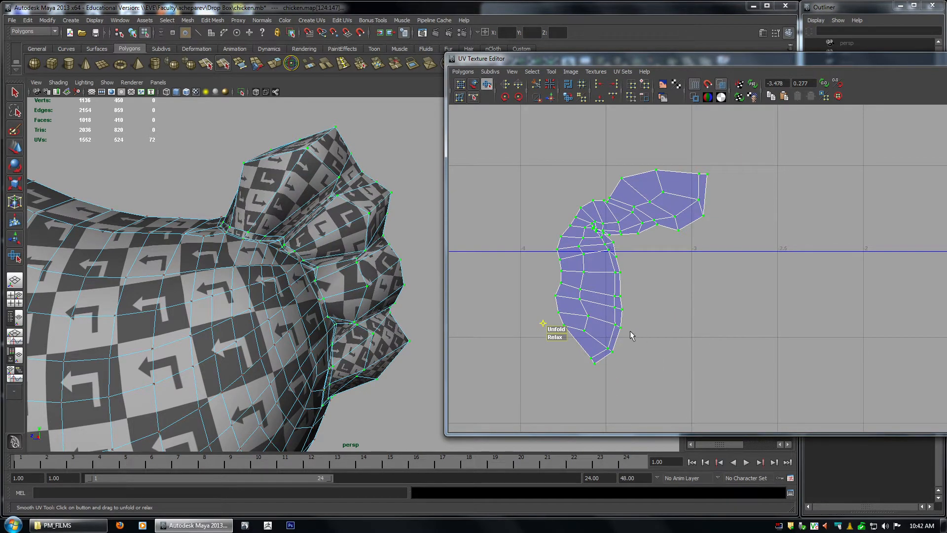
{"action": "left_click_drag", "start_coordinate": [558, 344], "coordinate": [798, 352]}
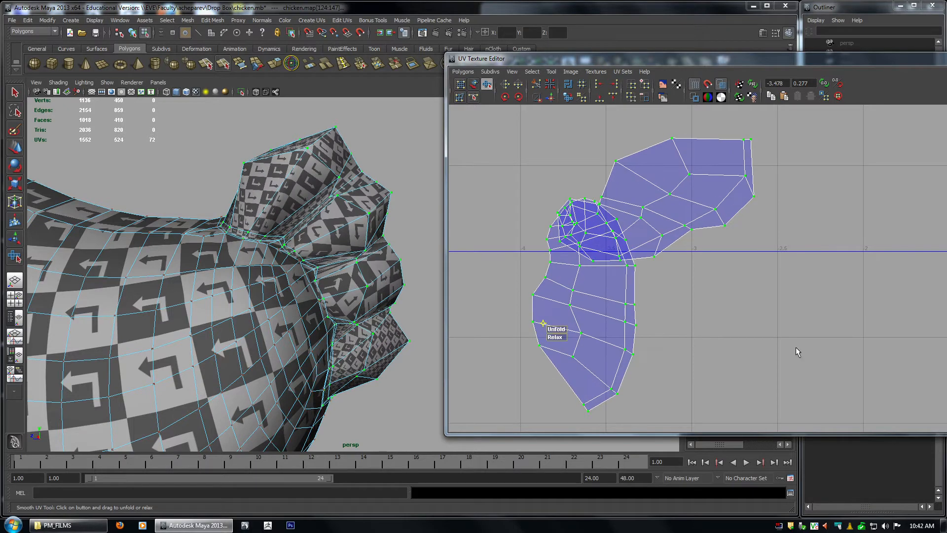
{"action": "left_click_drag", "start_coordinate": [558, 340], "coordinate": [653, 332]}
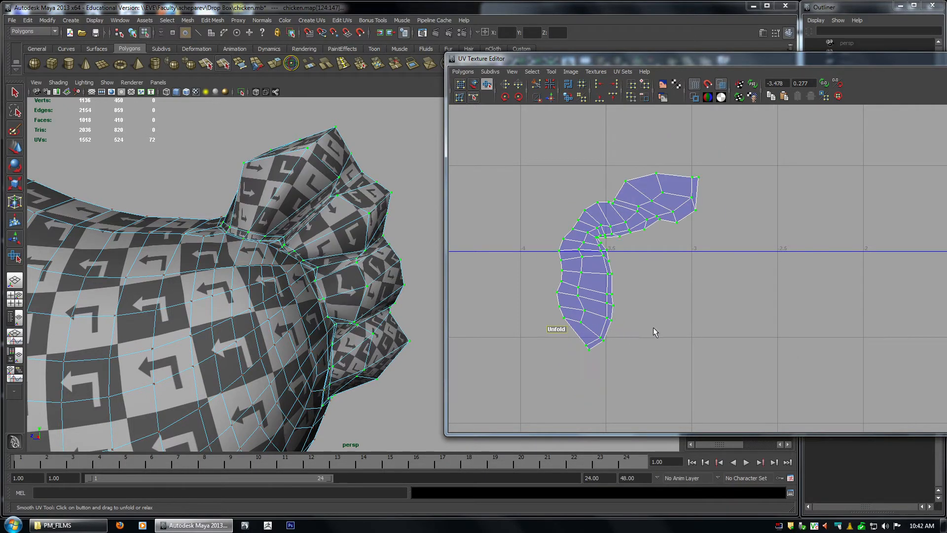
Select the UVs of the tail shell's upper arm, including those along the inner bend, and activate the Move tool.
{"action": "middle_click_drag", "start_coordinate": [630, 283], "coordinate": [630, 334], "text": "alt"}
{"action": "right_click_drag", "start_coordinate": [630, 334], "coordinate": [659, 351], "text": "alt"}
{"action": "right_click_drag", "start_coordinate": [562, 265], "coordinate": [602, 269]}
{"action": "left_click_drag", "start_coordinate": [762, 171], "coordinate": [563, 281]}
{"action": "right_click_drag", "start_coordinate": [662, 340], "coordinate": [710, 375], "text": "alt"}
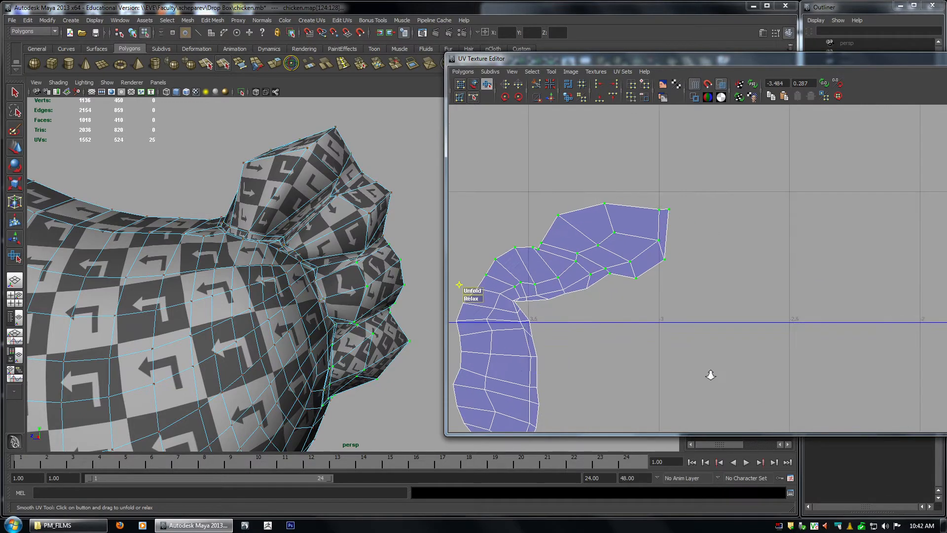
{"action": "left_click_drag", "start_coordinate": [514, 302], "coordinate": [517, 302], "text": "ctrl+shift"}
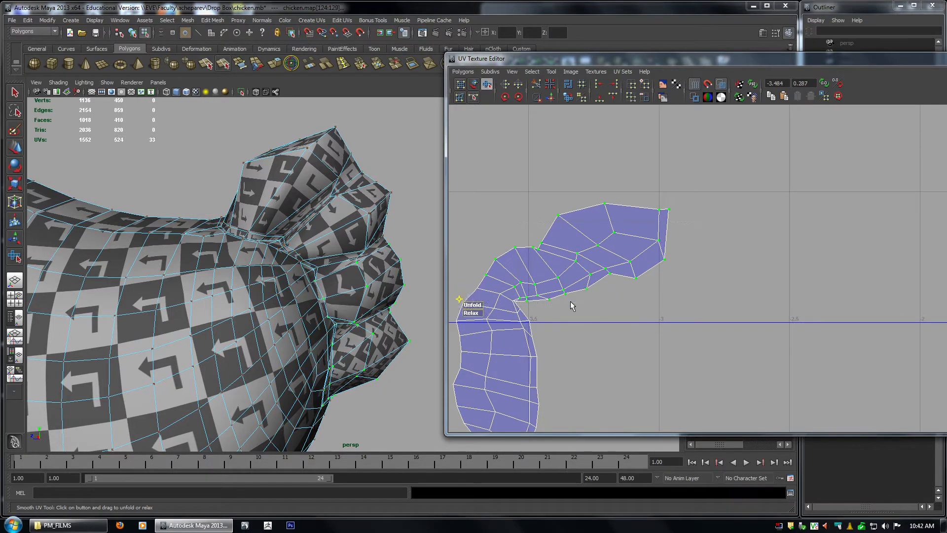
{"action": "middle_click_drag", "start_coordinate": [585, 299], "coordinate": [688, 263], "text": "alt"}
{"action": "key", "text": "w"}
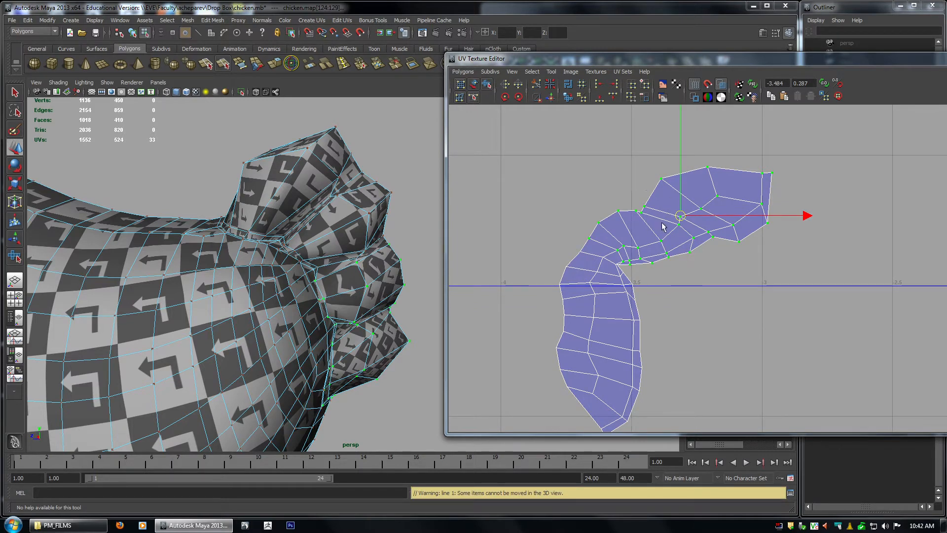
Move the pivot of the selected upper tail UVs to the bend and rotate them counterclockwise to stand above the lower part.
{"action": "key", "text": "e"}
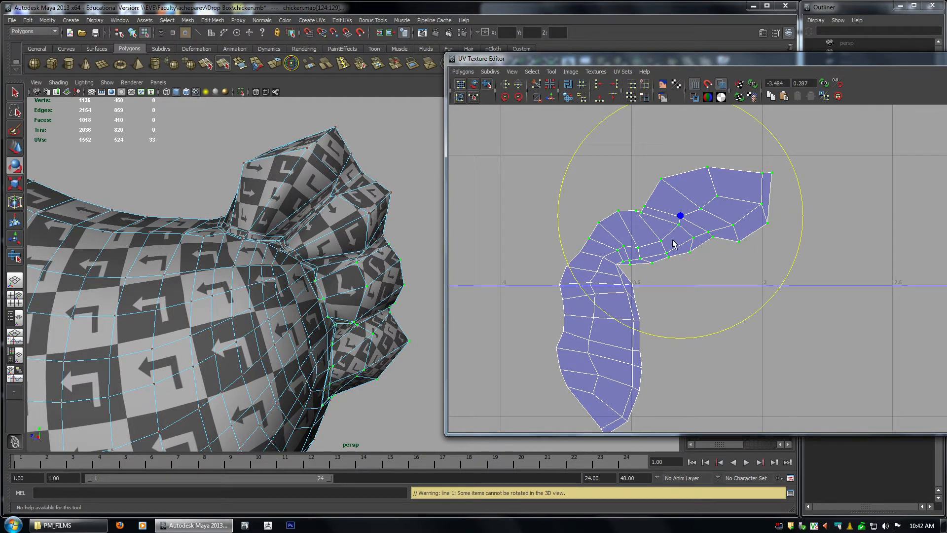
{"action": "key", "text": "w"}
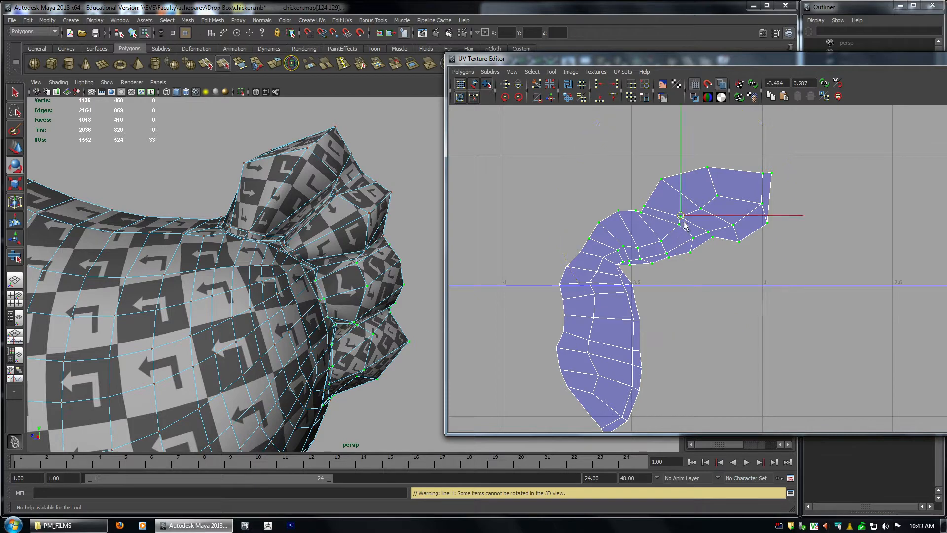
{"action": "key", "text": "Insert"}
{"action": "key", "text": "Insert"}
{"action": "middle_click_drag", "start_coordinate": [712, 252], "coordinate": [614, 287]}
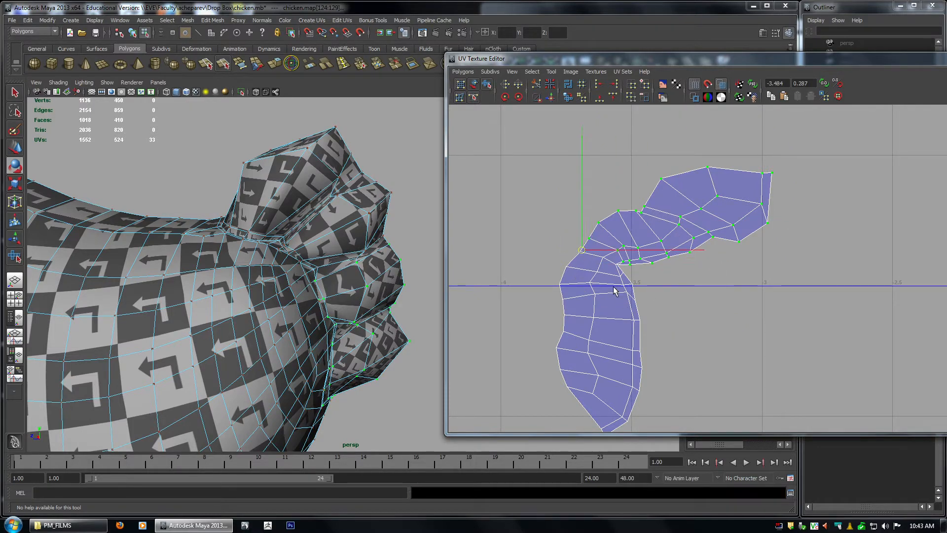
{"action": "key", "text": "e"}
{"action": "left_click_drag", "start_coordinate": [657, 345], "coordinate": [661, 238]}
{"action": "scroll", "coordinate": [662, 257], "scroll_direction": "down", "scroll_amount": 5}
{"action": "key", "text": "w"}
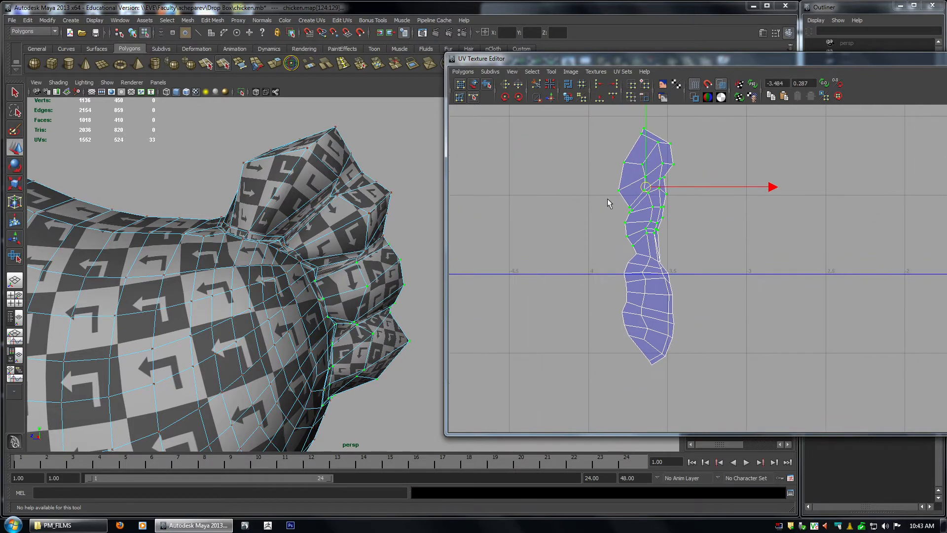
Unfold and relax all UVs of the tail shell with the Smooth UV Tool until the checker pattern is even.
{"action": "left_click", "coordinate": [487, 84]}
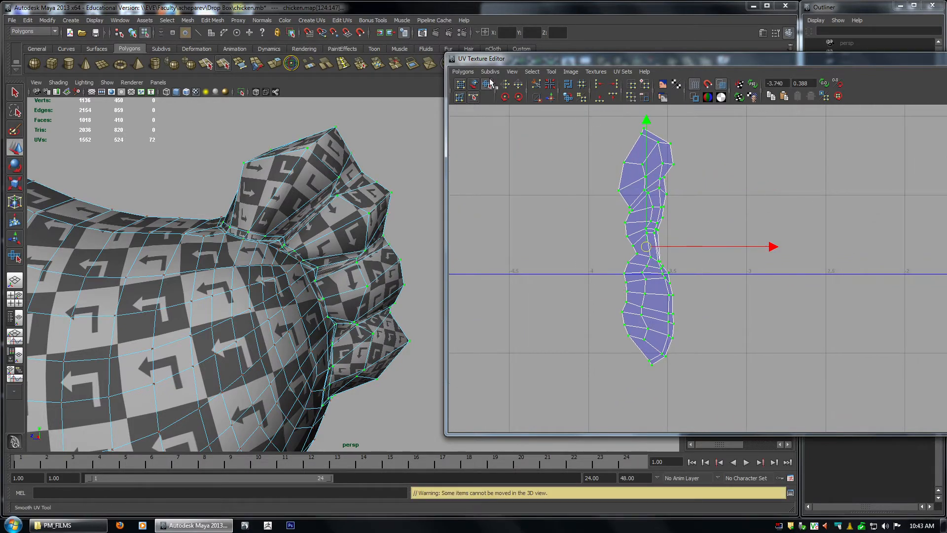
{"action": "left_click_drag", "start_coordinate": [603, 370], "coordinate": [867, 406]}
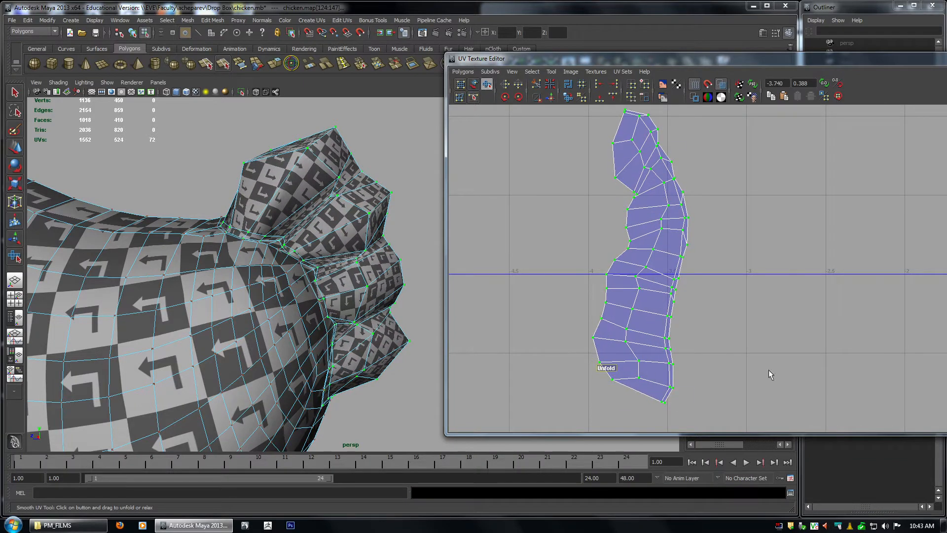
{"action": "right_click_drag", "start_coordinate": [856, 333], "coordinate": [693, 332], "text": "alt"}
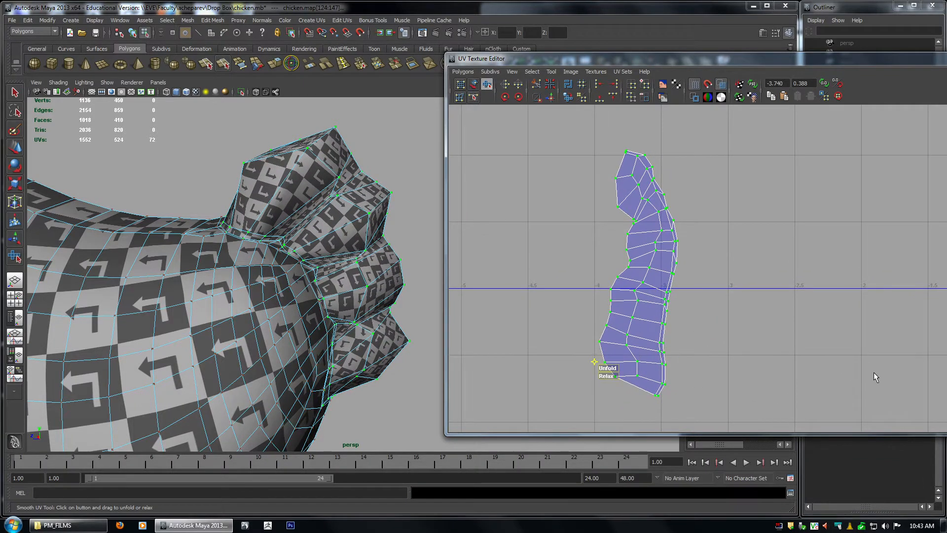
{"action": "right_click_drag", "start_coordinate": [874, 372], "coordinate": [656, 347], "text": "alt"}
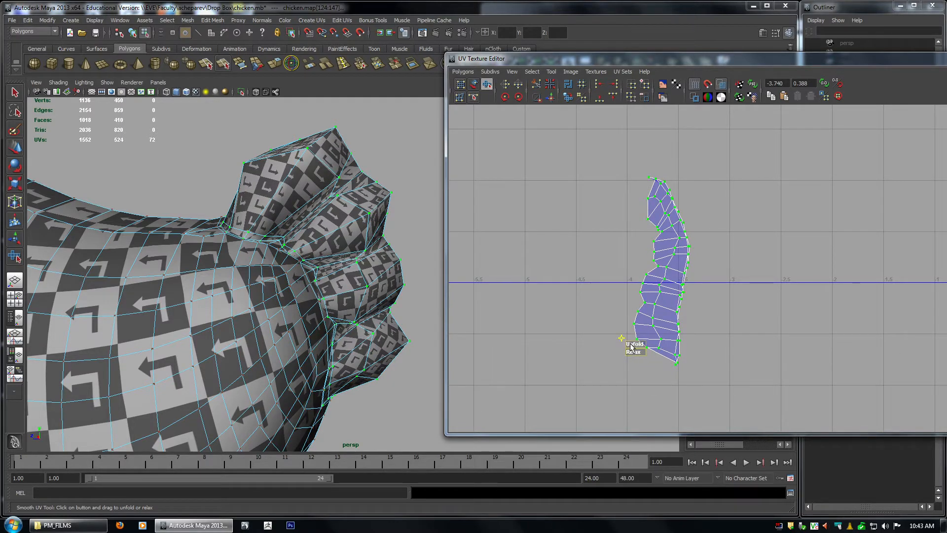
{"action": "left_click_drag", "start_coordinate": [631, 344], "coordinate": [946, 383]}
{"action": "left_click_drag", "start_coordinate": [635, 344], "coordinate": [721, 348]}
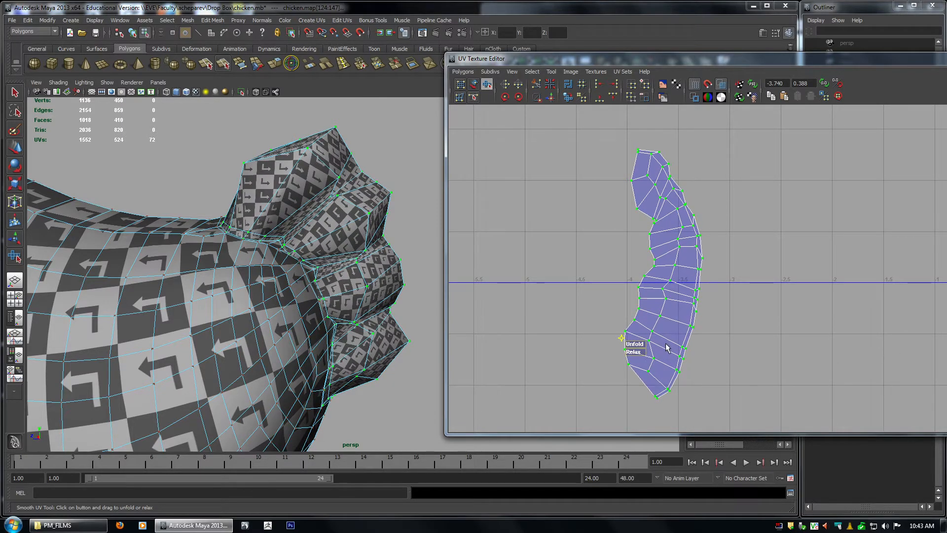
{"action": "right_click_drag", "start_coordinate": [745, 322], "coordinate": [671, 233], "text": "alt"}
Check the tail's checker pattern from behind and reselect all UVs of the unfolded tail shell.
{"action": "key", "text": "q"}
{"action": "left_click_drag", "start_coordinate": [417, 183], "coordinate": [300, 164], "text": "alt"}
{"action": "middle_click_drag", "start_coordinate": [581, 245], "coordinate": [631, 243], "text": "alt"}
{"action": "right_click_drag", "start_coordinate": [782, 269], "coordinate": [704, 256], "text": "alt"}
{"action": "middle_click_drag", "start_coordinate": [704, 256], "coordinate": [559, 247], "text": "alt"}
{"action": "key", "text": "w"}
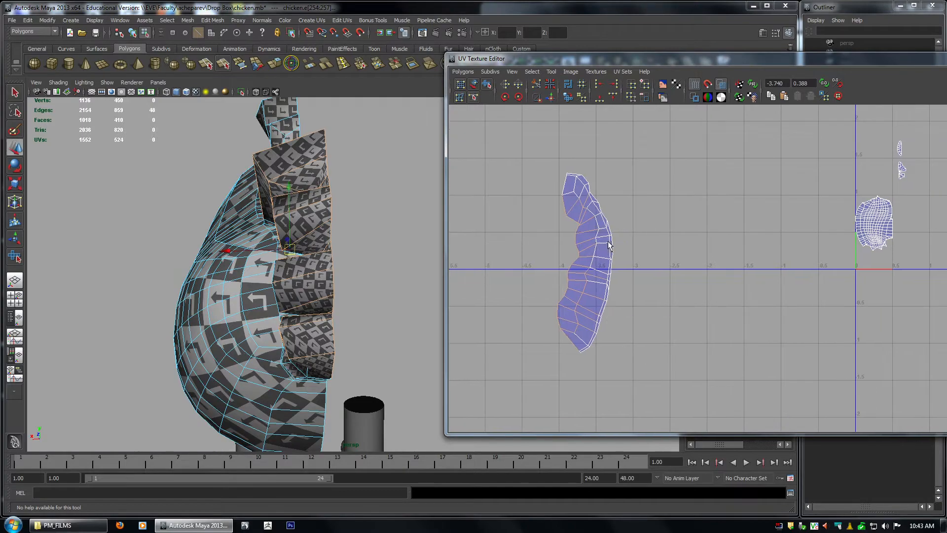
{"action": "left_click_drag", "start_coordinate": [647, 370], "coordinate": [648, 372]}
{"action": "right_click_drag", "start_coordinate": [533, 238], "coordinate": [564, 237]}
{"action": "left_click_drag", "start_coordinate": [518, 148], "coordinate": [680, 395]}
{"action": "middle_click_drag", "start_coordinate": [722, 327], "coordinate": [714, 331], "text": "alt"}
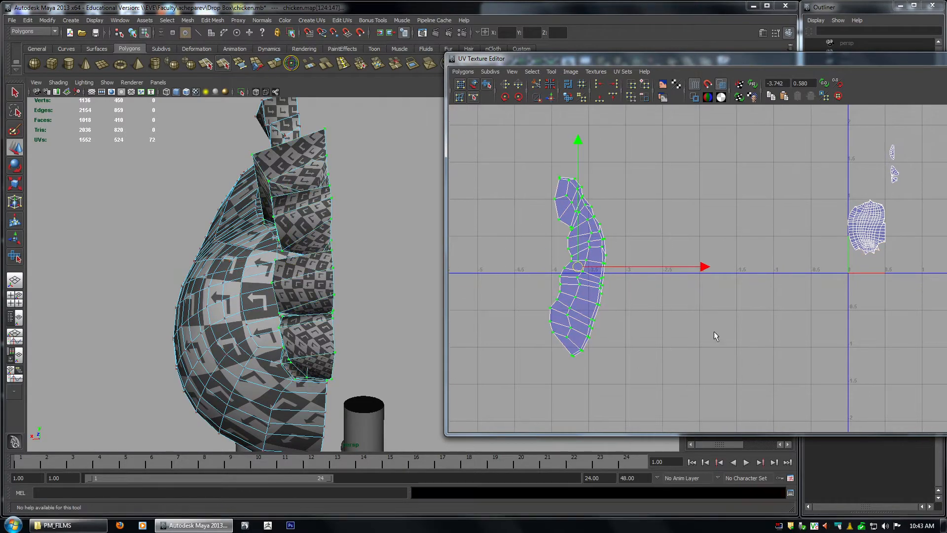
Scale the tail UV shell down until its checker squares are close in size to the body's, comparing in smooth preview.
{"action": "left_click_drag", "start_coordinate": [153, 228], "coordinate": [270, 230], "text": "alt"}
{"action": "right_click_drag", "start_coordinate": [270, 230], "coordinate": [341, 233], "text": "alt"}
{"action": "middle_click_drag", "start_coordinate": [341, 233], "coordinate": [286, 229], "text": "alt"}
{"action": "key", "text": "r"}
{"action": "key", "text": "3"}
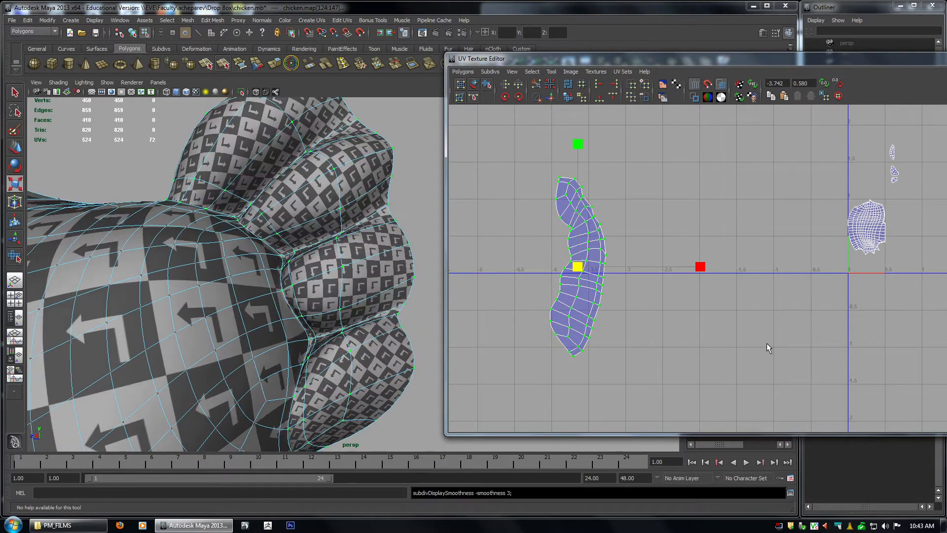
{"action": "middle_click_drag", "start_coordinate": [759, 338], "coordinate": [680, 336]}
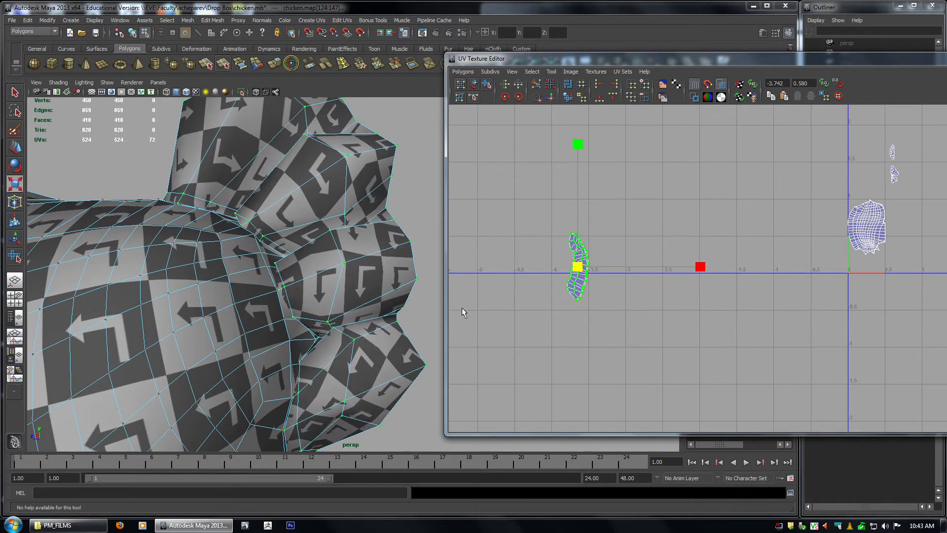
{"action": "left_click_drag", "start_coordinate": [355, 302], "coordinate": [310, 299], "text": "alt"}
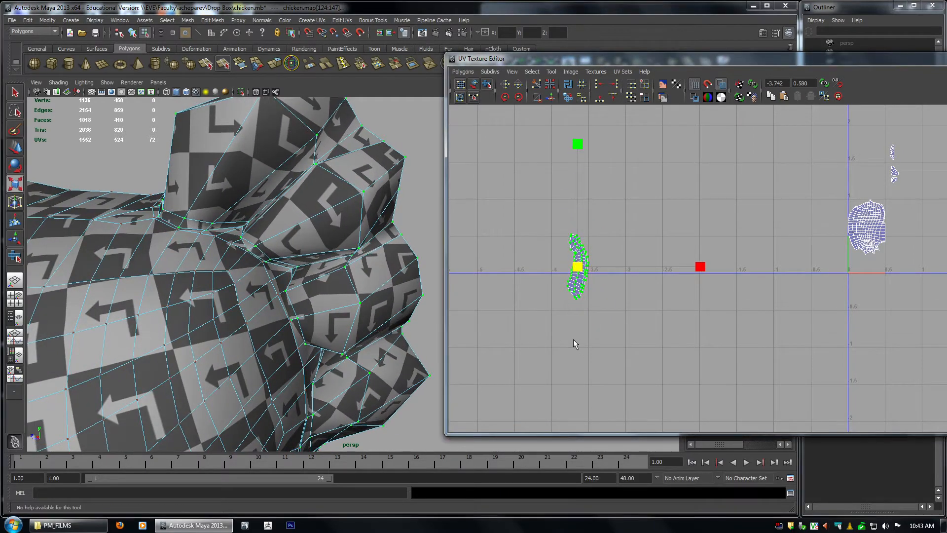
{"action": "key", "text": "3"}
{"action": "key", "text": "1"}
{"action": "middle_click_drag", "start_coordinate": [606, 343], "coordinate": [579, 338]}
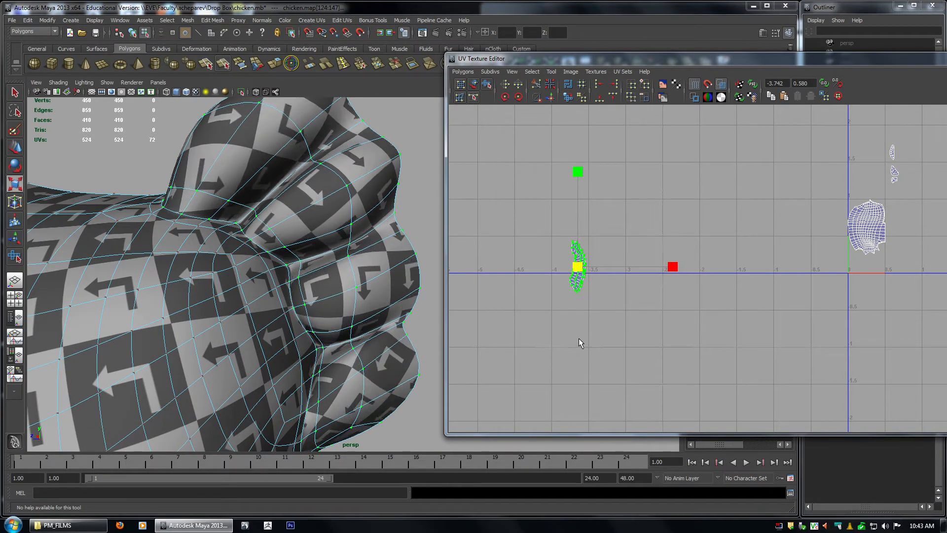
{"action": "key", "text": "1"}
{"action": "middle_click_drag", "start_coordinate": [648, 337], "coordinate": [880, 256], "text": "alt"}
{"action": "key", "text": "ctrl+z"}
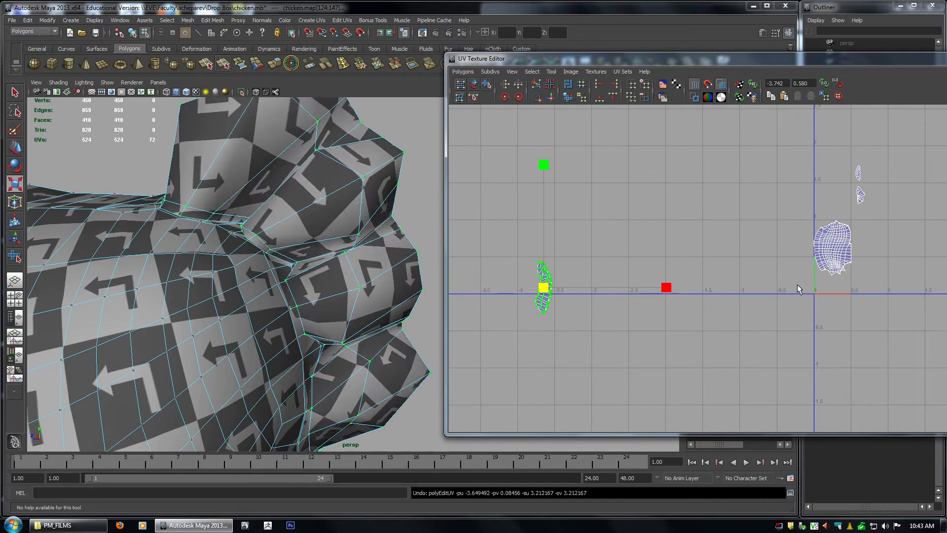
Move the tail shell above the small shells beside the body's UVs and fine-tune its scale.
{"action": "key", "text": "w"}
{"action": "middle_click_drag", "start_coordinate": [641, 352], "coordinate": [946, 201]}
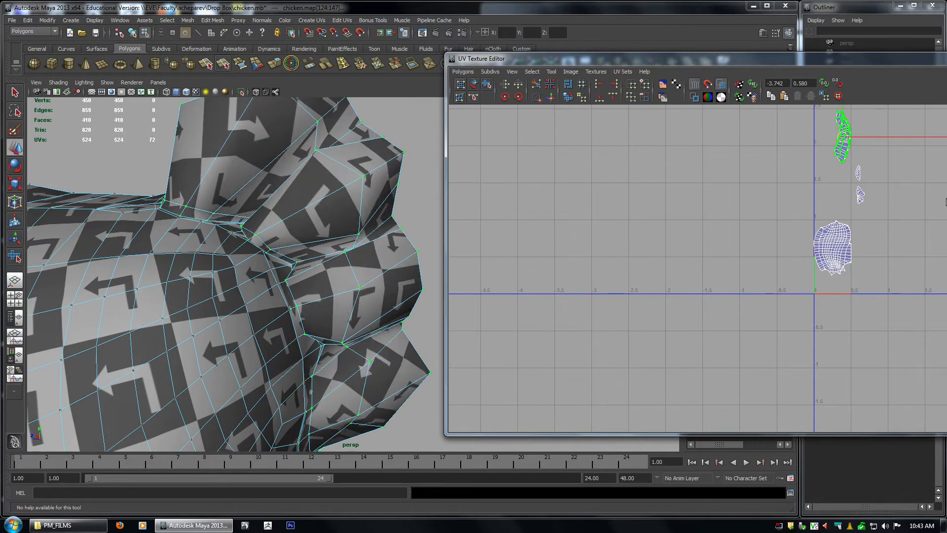
{"action": "middle_click_drag", "start_coordinate": [796, 218], "coordinate": [834, 241]}
{"action": "key", "text": "r"}
{"action": "key", "text": "3"}
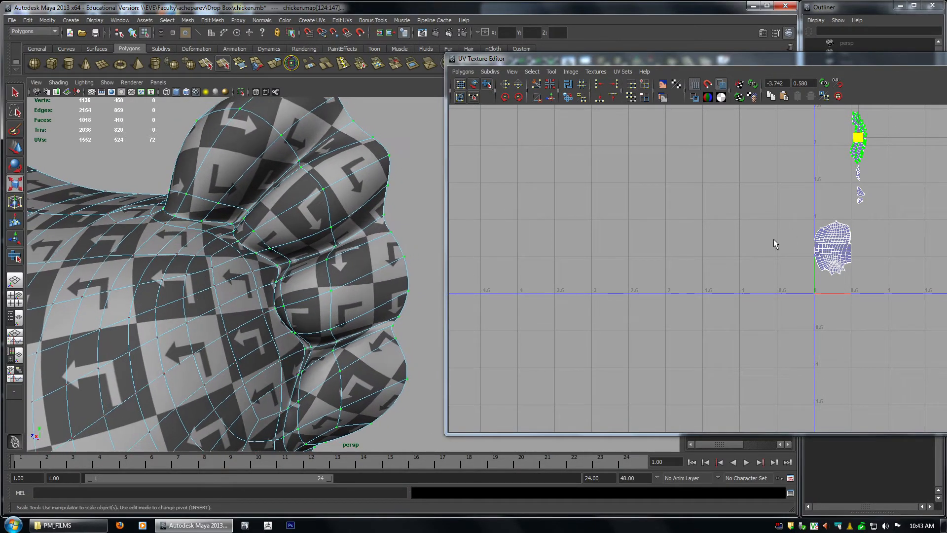
{"action": "middle_click_drag", "start_coordinate": [850, 238], "coordinate": [843, 239]}
{"action": "key", "text": "w"}
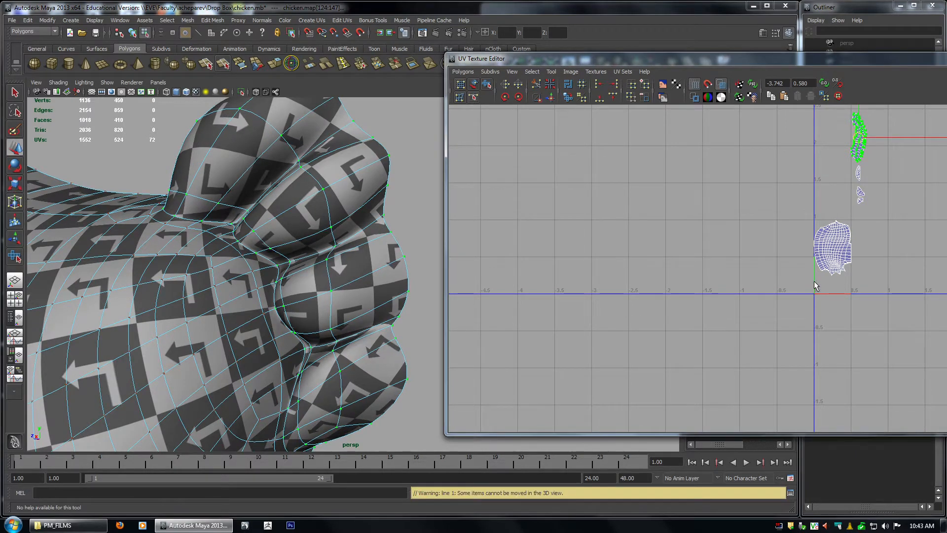
Select the faces of the scattered head comb UV pieces and frame them in the 3D view.
{"action": "right_click_drag", "start_coordinate": [814, 281], "coordinate": [789, 270], "text": "alt"}
{"action": "middle_click_drag", "start_coordinate": [772, 267], "coordinate": [548, 311], "text": "alt"}
{"action": "right_click_drag", "start_coordinate": [690, 206], "coordinate": [692, 223]}
{"action": "left_click_drag", "start_coordinate": [676, 194], "coordinate": [764, 280]}
{"action": "key", "text": "f"}
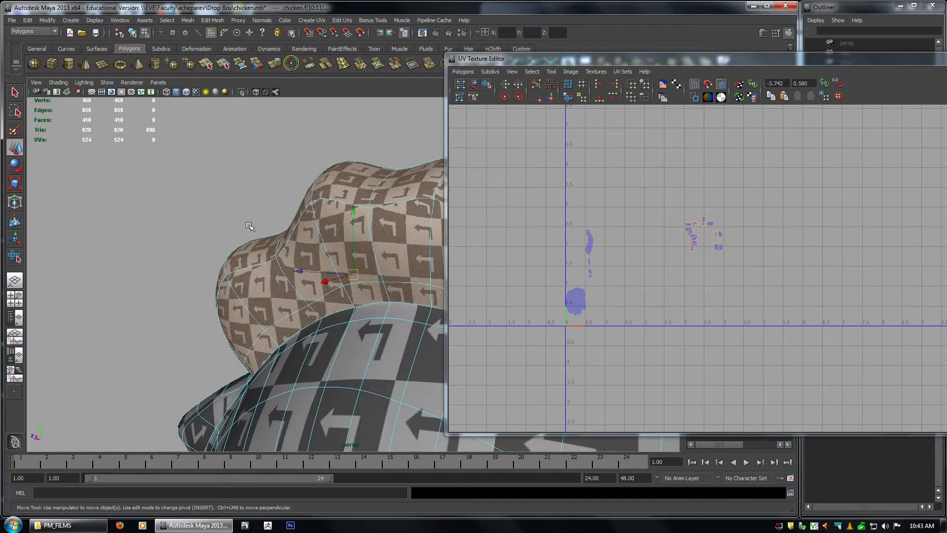
{"action": "left_click_drag", "start_coordinate": [249, 226], "coordinate": [298, 215], "text": "alt"}
Select the edges of the scattered comb pieces, excluding the outer border, and move and sew them into one UV shell.
{"action": "right_click_drag", "start_coordinate": [728, 244], "coordinate": [764, 376], "text": "alt"}
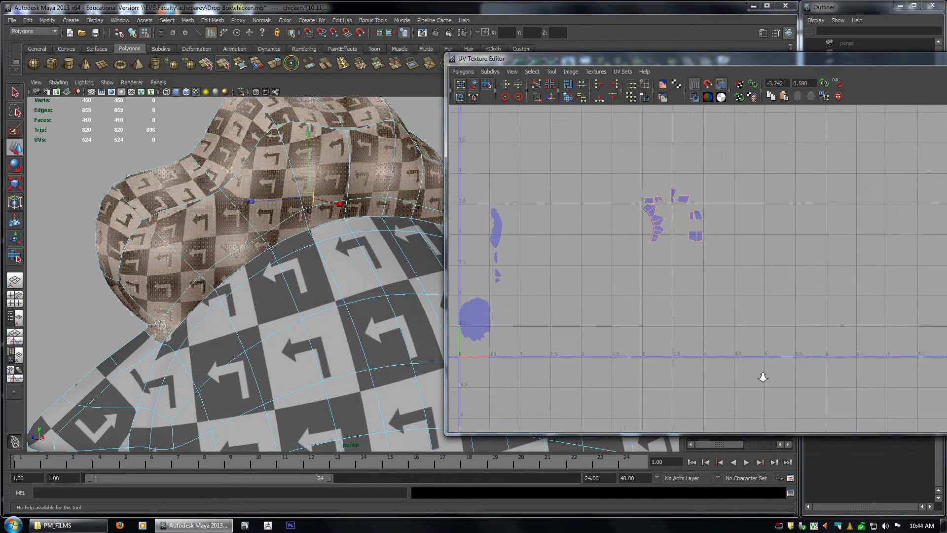
{"action": "middle_click_drag", "start_coordinate": [764, 375], "coordinate": [778, 386], "text": "alt"}
{"action": "right_click_drag", "start_coordinate": [690, 238], "coordinate": [691, 215]}
{"action": "right_click_drag", "start_coordinate": [656, 254], "coordinate": [614, 326], "text": "alt"}
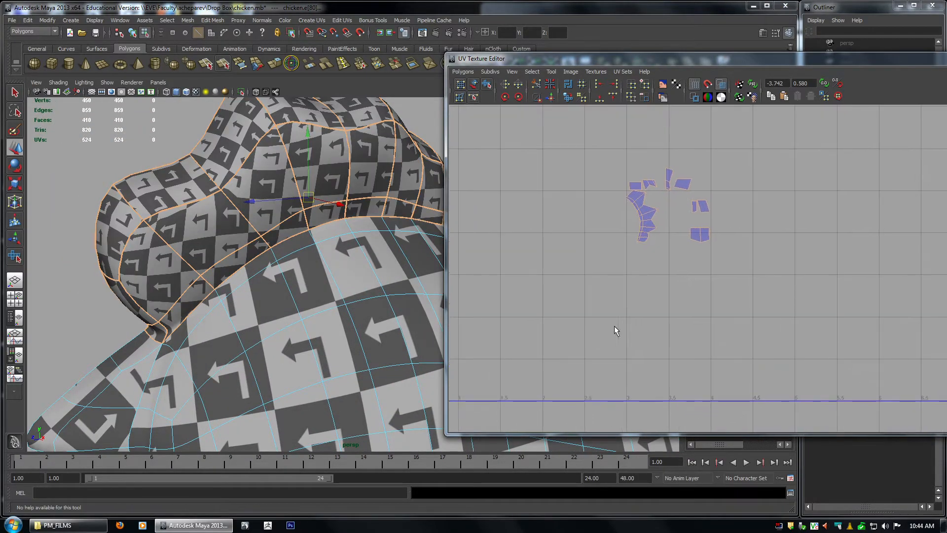
{"action": "key", "text": "1"}
{"action": "right_click_drag", "start_coordinate": [727, 304], "coordinate": [562, 292], "text": "alt"}
{"action": "middle_click_drag", "start_coordinate": [563, 291], "coordinate": [672, 260], "text": "alt"}
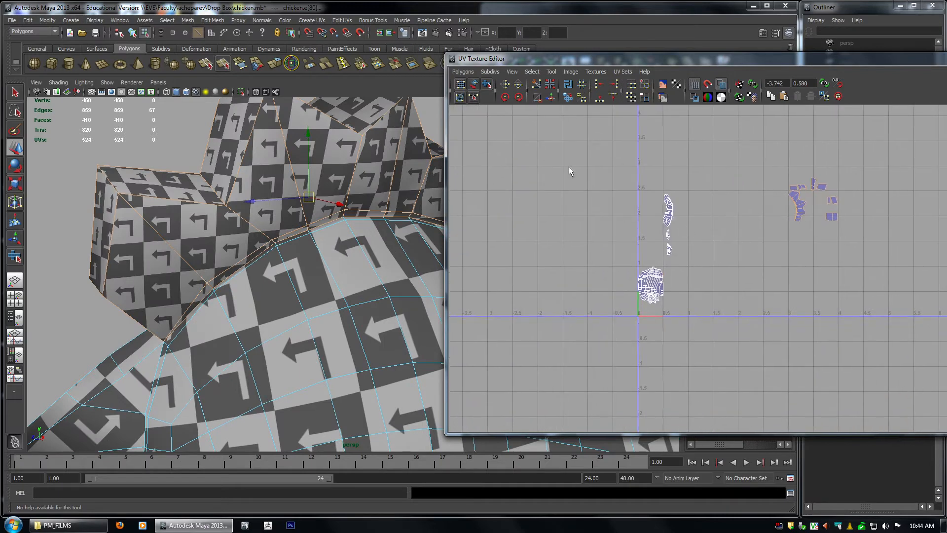
{"action": "left_click_drag", "start_coordinate": [731, 365], "coordinate": [730, 364]}
{"action": "right_click_drag", "start_coordinate": [722, 309], "coordinate": [797, 292], "text": "alt"}
{"action": "middle_click_drag", "start_coordinate": [797, 292], "coordinate": [654, 266], "text": "alt"}
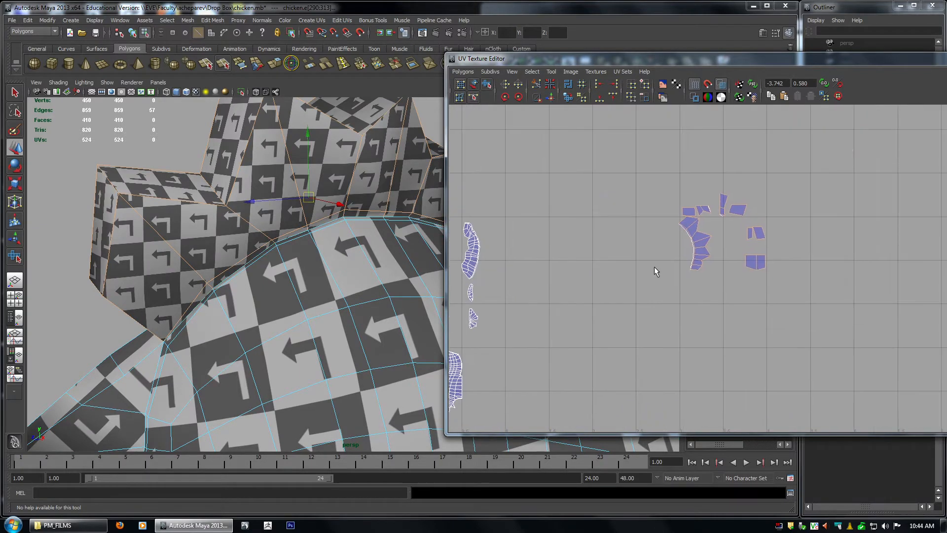
{"action": "left_click", "coordinate": [551, 96]}
Select all UVs of the sewn comb shell and unfold them with the Smooth UV Tool.
{"action": "right_click_drag", "start_coordinate": [666, 227], "coordinate": [738, 221], "text": "alt"}
{"action": "right_click_drag", "start_coordinate": [657, 211], "coordinate": [692, 212]}
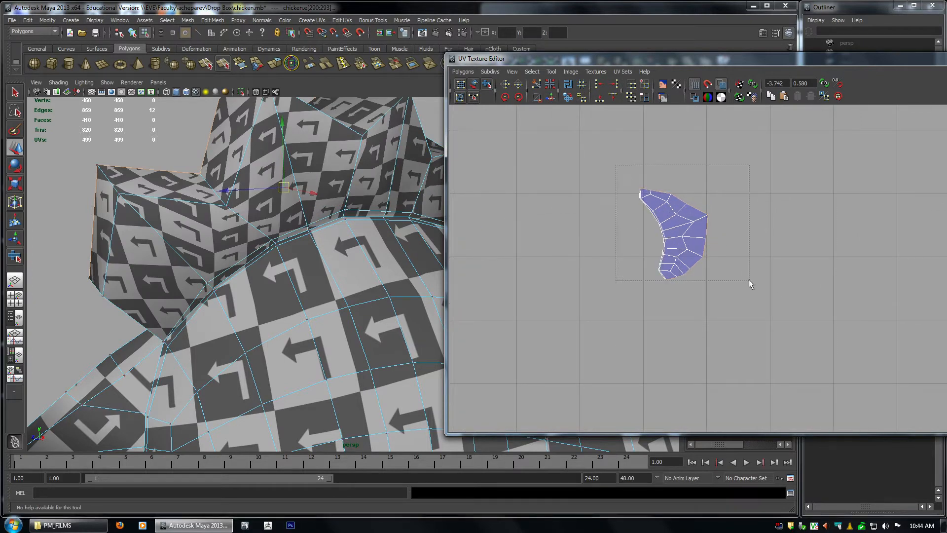
{"action": "left_click_drag", "start_coordinate": [750, 284], "coordinate": [607, 165]}
{"action": "left_click", "coordinate": [487, 84]}
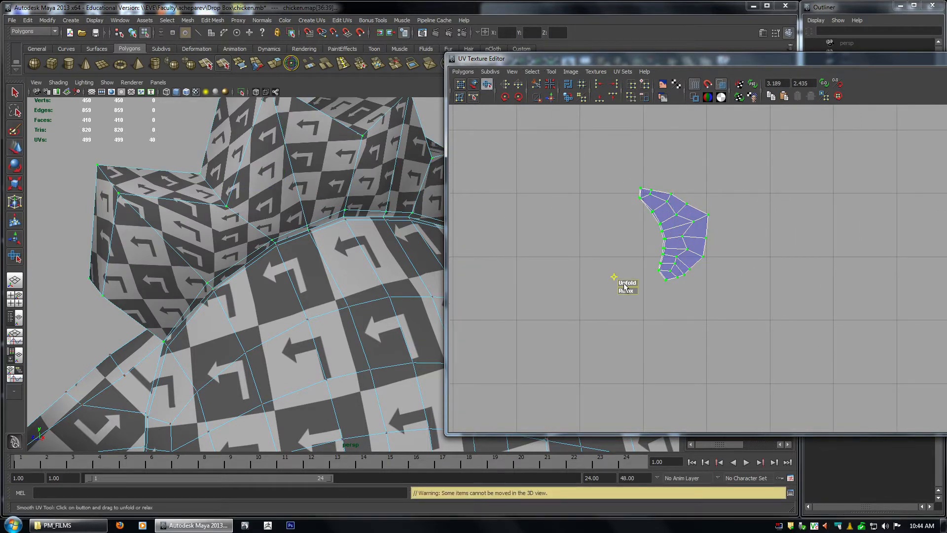
{"action": "left_click_drag", "start_coordinate": [625, 285], "coordinate": [775, 311]}
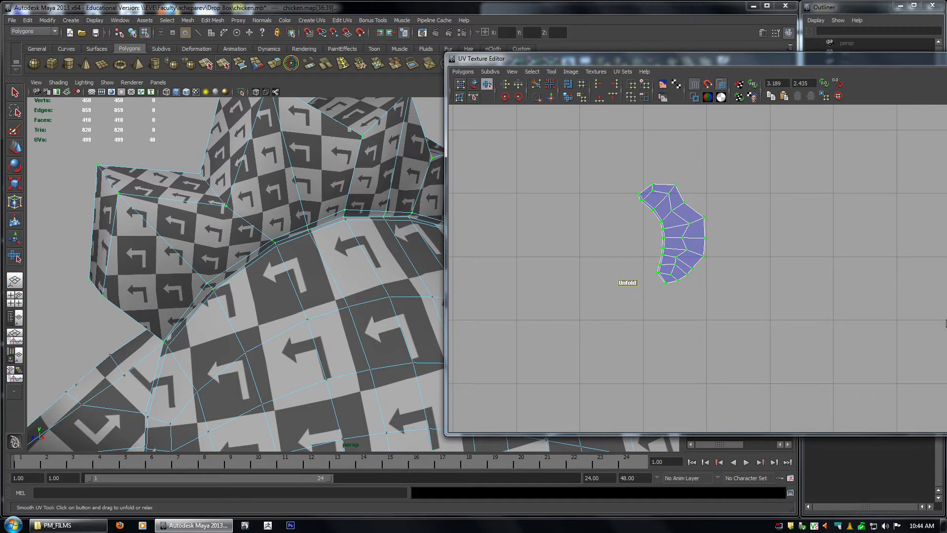
{"action": "key", "text": "w"}
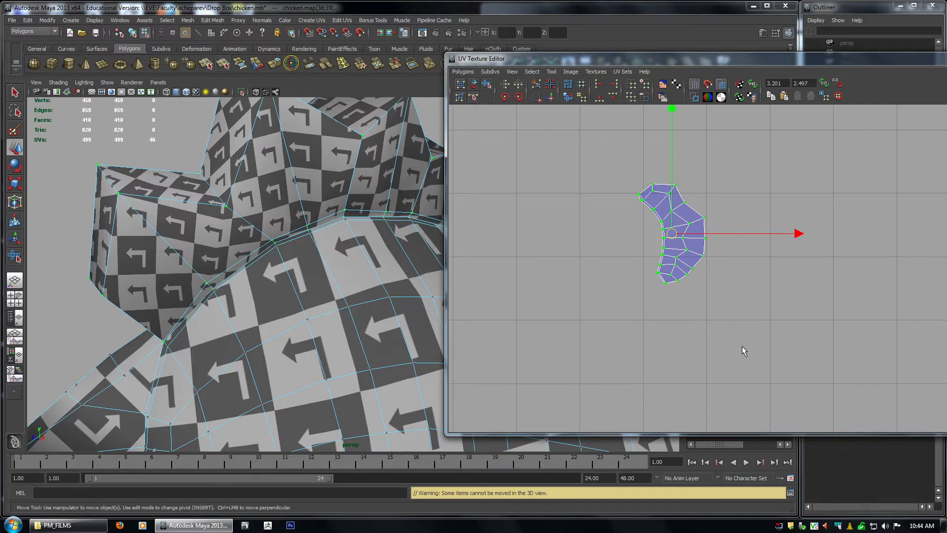
Select the whole comb shell's UVs and rotate them clockwise in four 45° increments.
{"action": "right_click_drag", "start_coordinate": [684, 238], "coordinate": [643, 267], "text": "alt"}
{"action": "middle_click_drag", "start_coordinate": [708, 238], "coordinate": [767, 229], "text": "alt"}
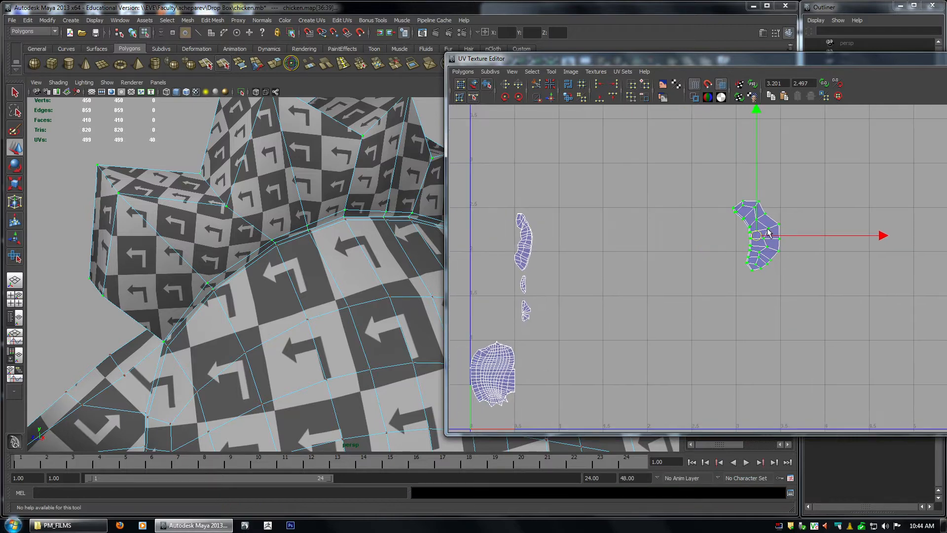
{"action": "right_click_drag", "start_coordinate": [767, 228], "coordinate": [762, 193]}
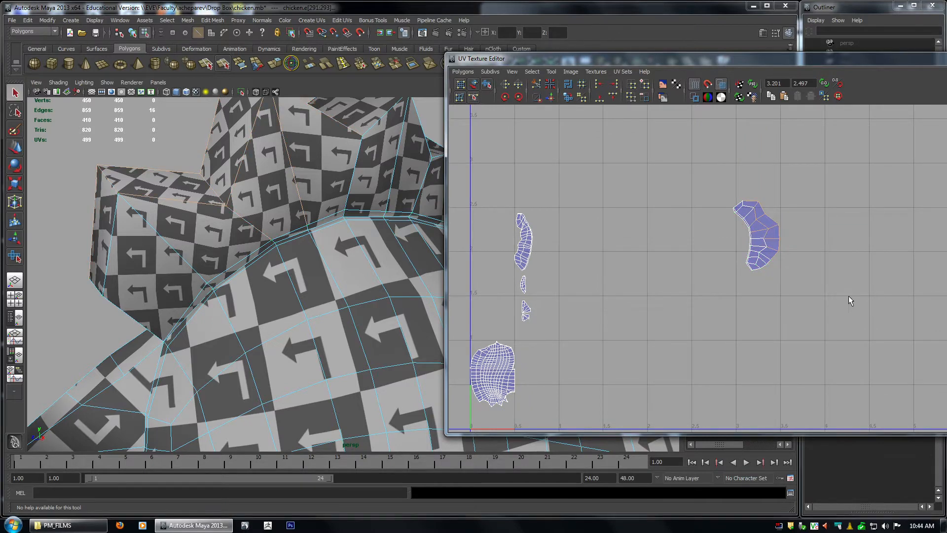
{"action": "right_click_drag", "start_coordinate": [849, 295], "coordinate": [819, 283], "text": "alt"}
{"action": "right_click_drag", "start_coordinate": [736, 243], "coordinate": [773, 244]}
{"action": "left_click_drag", "start_coordinate": [841, 313], "coordinate": [700, 190]}
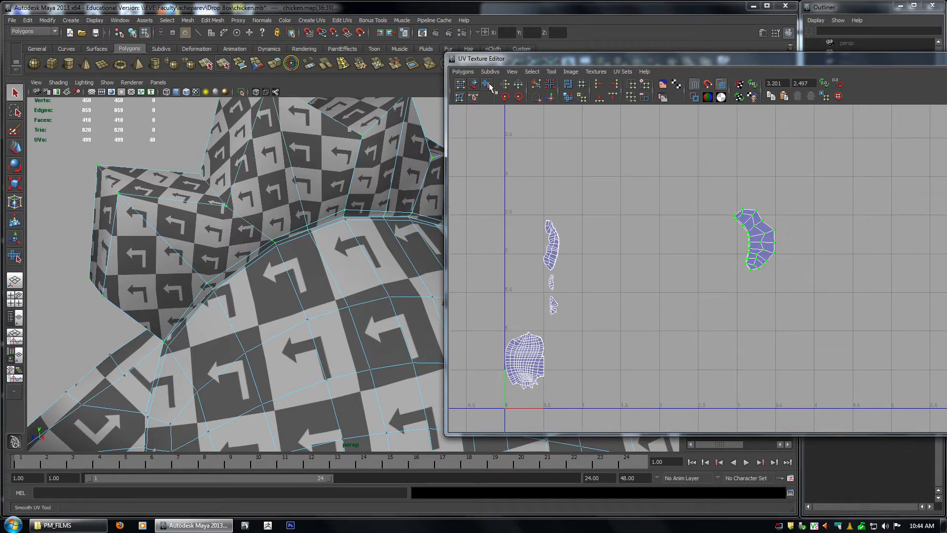
{"action": "left_click", "coordinate": [519, 97]}
{"action": "left_click", "coordinate": [519, 97]}
{"action": "left_click", "coordinate": [519, 97]}
{"action": "left_click", "coordinate": [519, 97]}
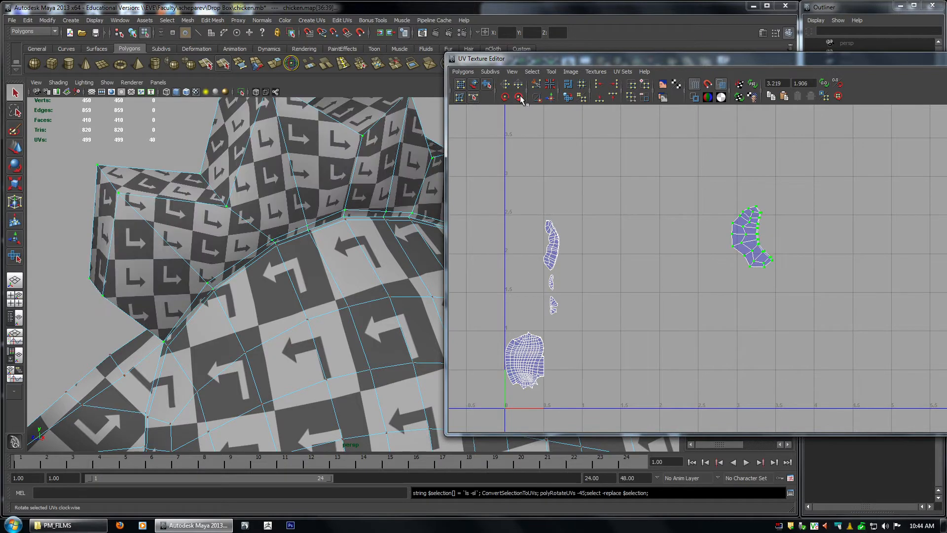
Move the comb UV shell close to the tail shell.
{"action": "key", "text": "w"}
{"action": "right_click_drag", "start_coordinate": [796, 288], "coordinate": [822, 341], "text": "alt"}
{"action": "middle_click_drag", "start_coordinate": [822, 342], "coordinate": [641, 320]}
{"action": "middle_click_drag", "start_coordinate": [598, 311], "coordinate": [704, 352], "text": "alt"}
{"action": "right_click_drag", "start_coordinate": [704, 351], "coordinate": [741, 345], "text": "alt"}
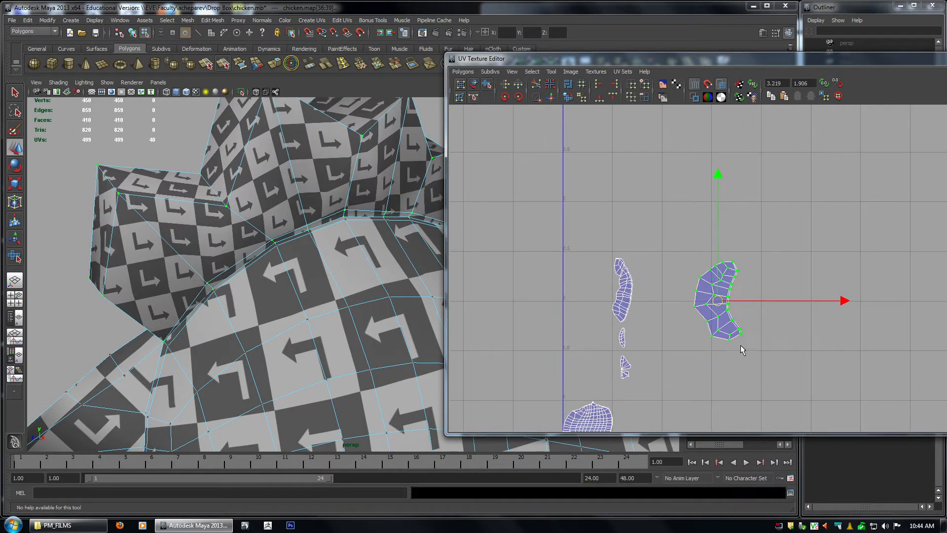
Scale the comb shell down to match the body's checker size and place it directly above the tail shell.
{"action": "left_click_drag", "start_coordinate": [117, 236], "coordinate": [163, 213], "text": "alt"}
{"action": "middle_click_drag", "start_coordinate": [223, 202], "coordinate": [179, 225], "text": "alt"}
{"action": "key", "text": "r"}
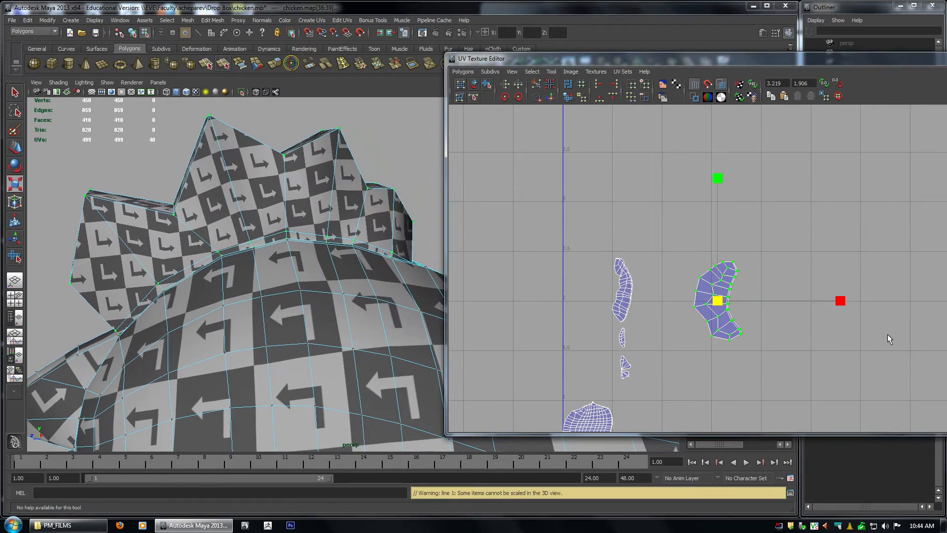
{"action": "middle_click_drag", "start_coordinate": [890, 339], "coordinate": [706, 274]}
{"action": "key", "text": "3"}
{"action": "key", "text": "w"}
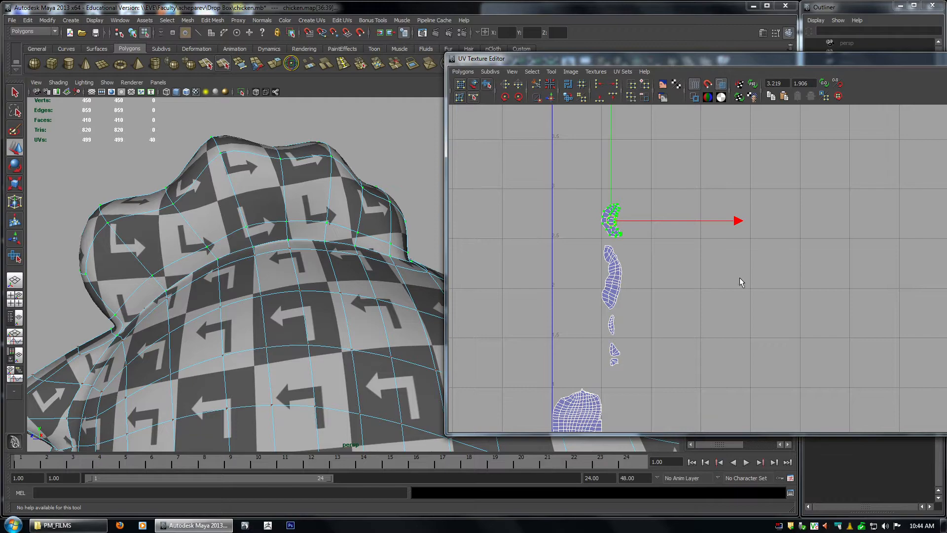
Show the whole UV layout, move the UV Texture Editor aside and view the full chicken body in the perspective view.
{"action": "scroll", "coordinate": [739, 277], "scroll_direction": "down", "scroll_amount": 2}
{"action": "middle_click_drag", "start_coordinate": [711, 310], "coordinate": [707, 233], "text": "alt"}
{"action": "scroll", "coordinate": [228, 250], "scroll_direction": "down", "scroll_amount": 5}
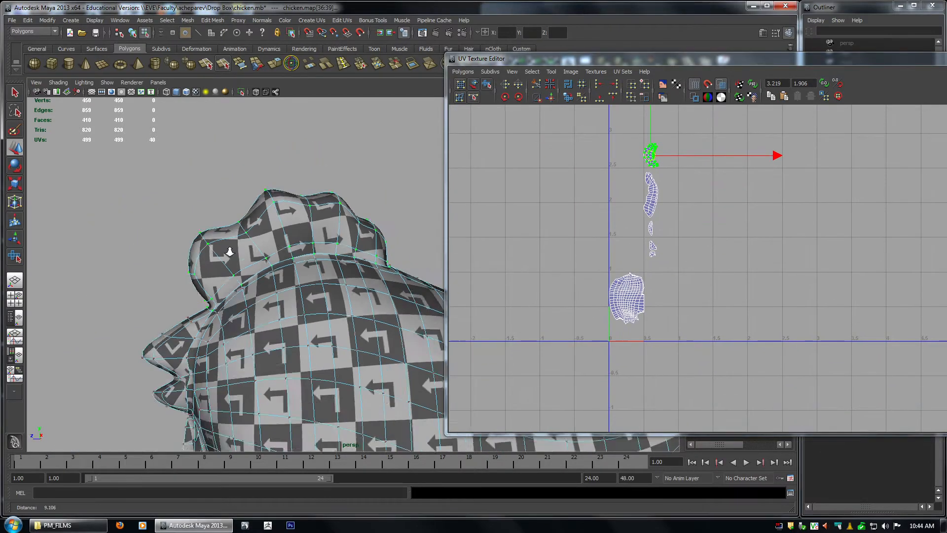
{"action": "left_click_drag", "start_coordinate": [516, 58], "coordinate": [616, 59]}
{"action": "middle_click_drag", "start_coordinate": [442, 199], "coordinate": [327, 94], "text": "alt"}
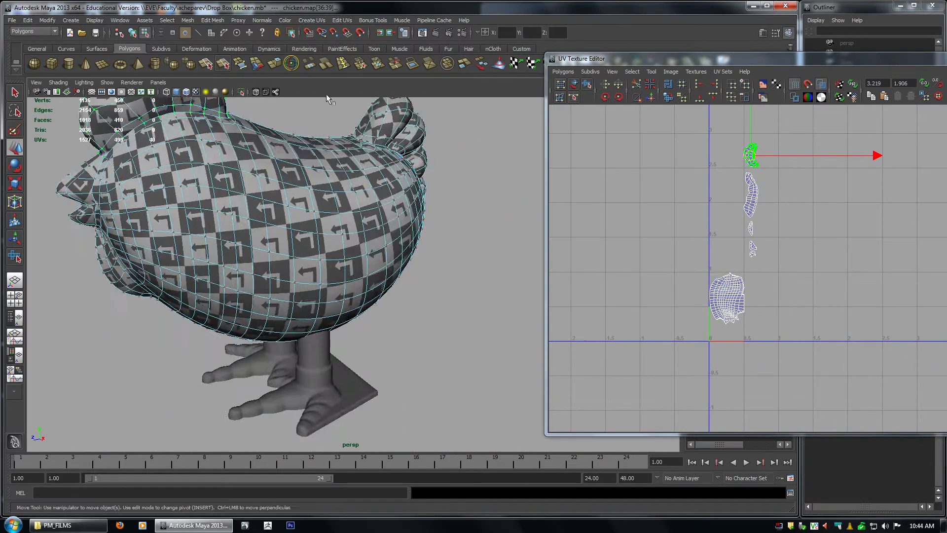
{"action": "left_click_drag", "start_coordinate": [326, 94], "coordinate": [390, 182], "text": "alt"}
Return the chicken half to object mode and show it in wireframe in a maximized top view.
{"action": "key", "text": "F8"}
{"action": "middle_click_drag", "start_coordinate": [373, 193], "coordinate": [463, 226], "text": "alt"}
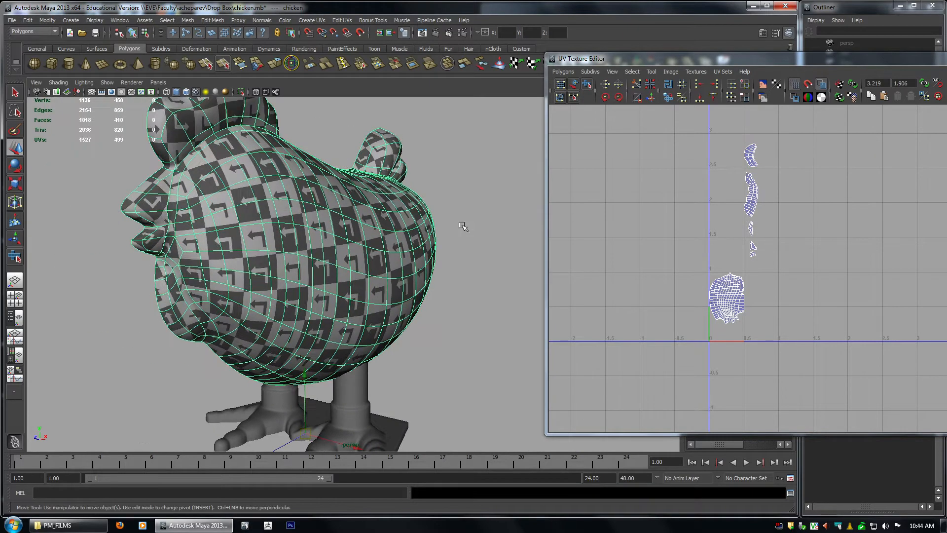
{"action": "left_click_drag", "start_coordinate": [377, 220], "coordinate": [414, 270], "text": "alt"}
{"action": "key", "text": "4"}
{"action": "key", "text": "space"}
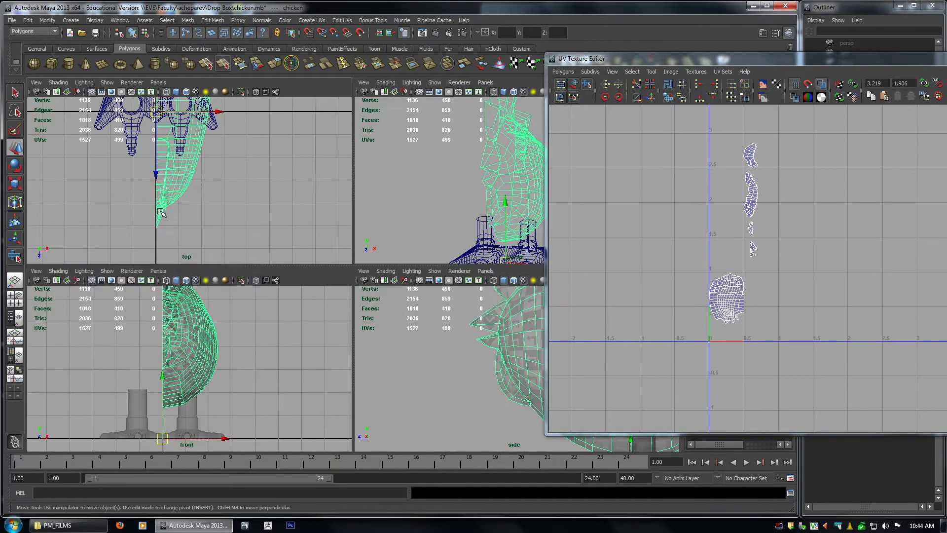
{"action": "key", "text": "space"}
{"action": "middle_click_drag", "start_coordinate": [365, 221], "coordinate": [374, 363], "text": "alt"}
{"action": "right_click_drag", "start_coordinate": [374, 363], "coordinate": [384, 232], "text": "alt"}
{"action": "middle_click_drag", "start_coordinate": [384, 232], "coordinate": [385, 218], "text": "alt"}
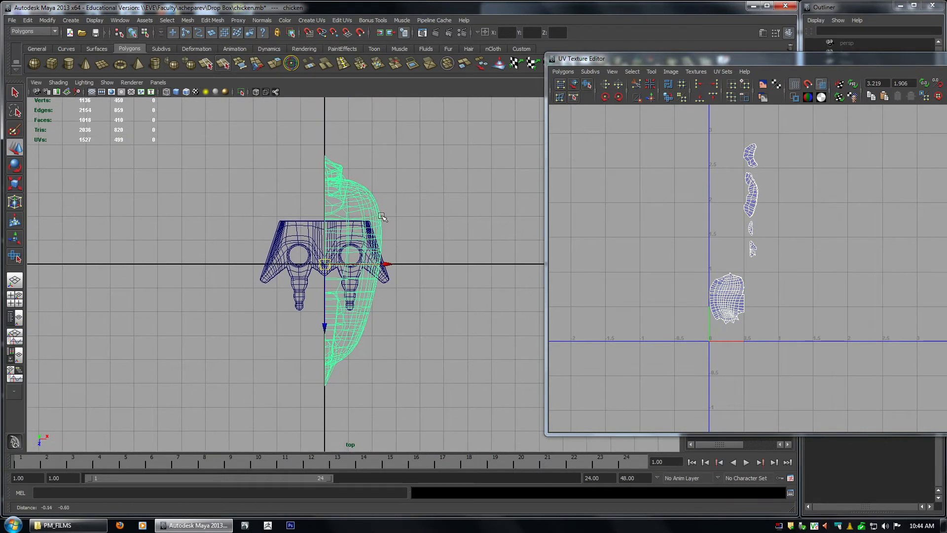
Select the open border edge loop along the chicken half's centre in shaded perspective view.
{"action": "right_click", "coordinate": [351, 188]}
{"action": "right_click_drag", "start_coordinate": [351, 188], "coordinate": [372, 234]}
{"action": "right_click_drag", "start_coordinate": [320, 162], "coordinate": [323, 138]}
{"action": "key", "text": "space"}
{"action": "key", "text": "space"}
{"action": "left_click_drag", "start_coordinate": [371, 231], "coordinate": [457, 221], "text": "alt"}
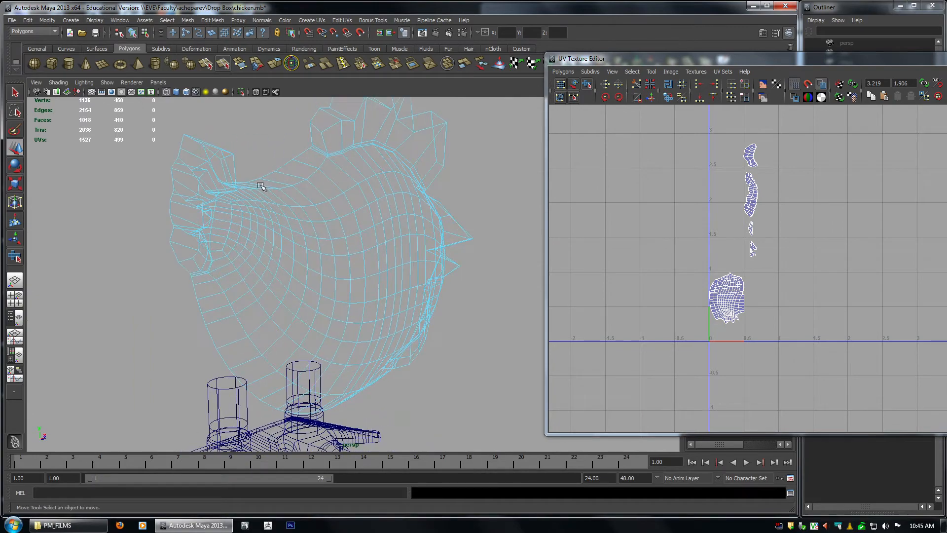
{"action": "key", "text": "5"}
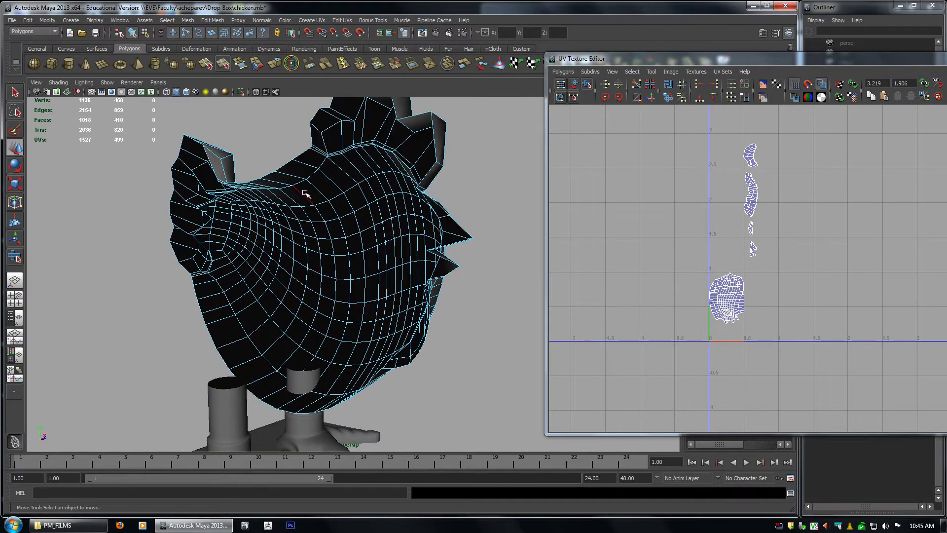
{"action": "double_click", "coordinate": [285, 165]}
{"action": "left_click_drag", "start_coordinate": [293, 239], "coordinate": [433, 166], "text": "alt"}
{"action": "left_click_drag", "start_coordinate": [169, 217], "coordinate": [156, 193], "text": "alt"}
{"action": "left_click_drag", "start_coordinate": [296, 215], "coordinate": [129, 220], "text": "alt"}
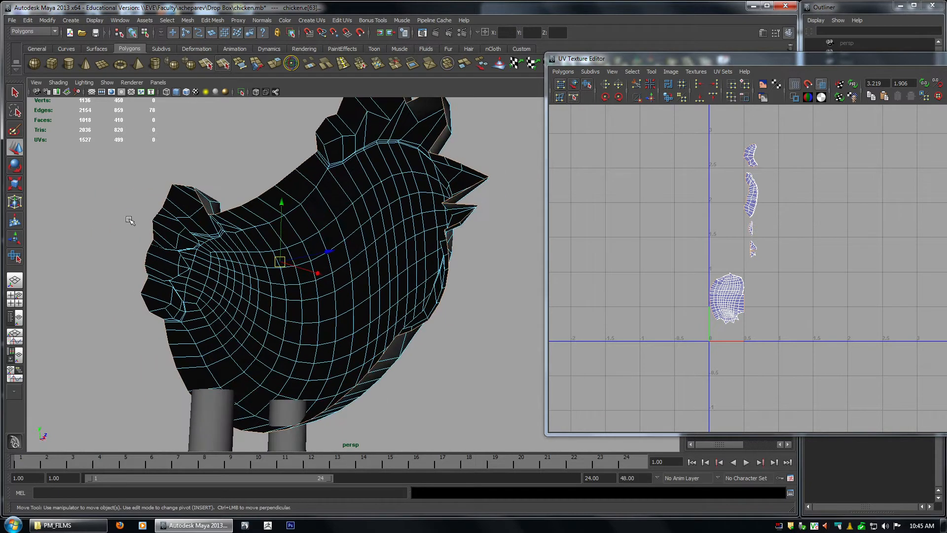
Snap the selected border edges along X onto the grid's centre line in the top view with the Move tool.
{"action": "key", "text": "space"}
{"action": "key", "text": "space"}
{"action": "right_click_drag", "start_coordinate": [279, 241], "coordinate": [370, 294], "text": "alt"}
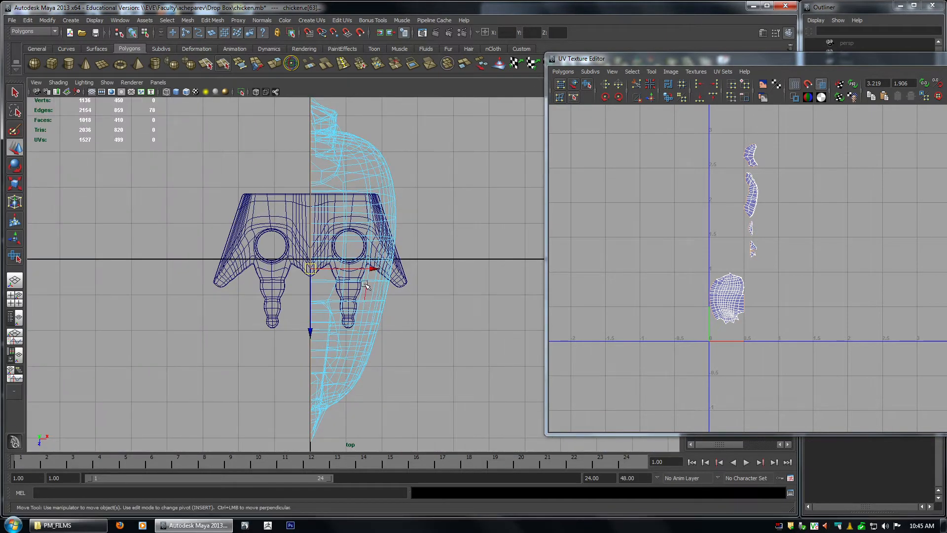
{"action": "middle_click_drag", "start_coordinate": [423, 202], "coordinate": [407, 230], "text": "alt"}
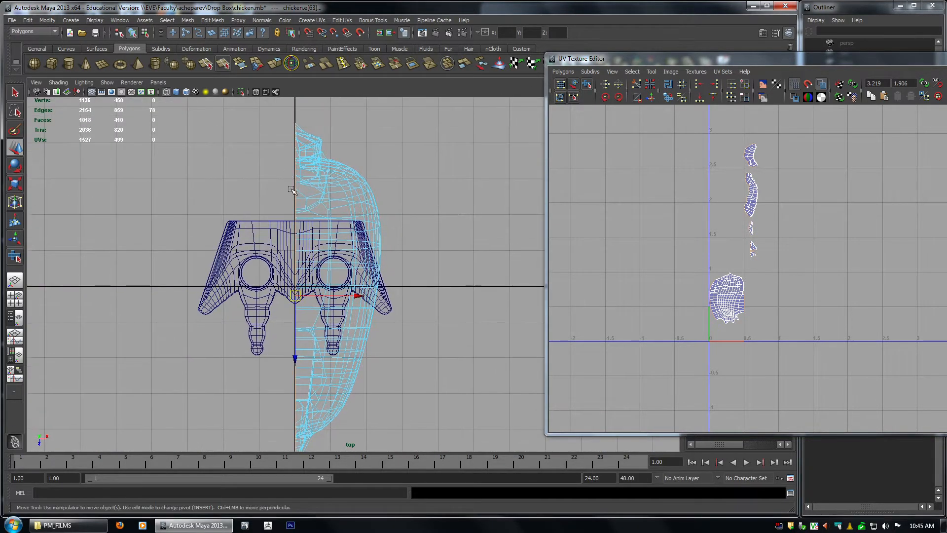
{"action": "left_click_drag", "start_coordinate": [354, 295], "coordinate": [327, 294]}
{"action": "key", "text": "ctrl+z"}
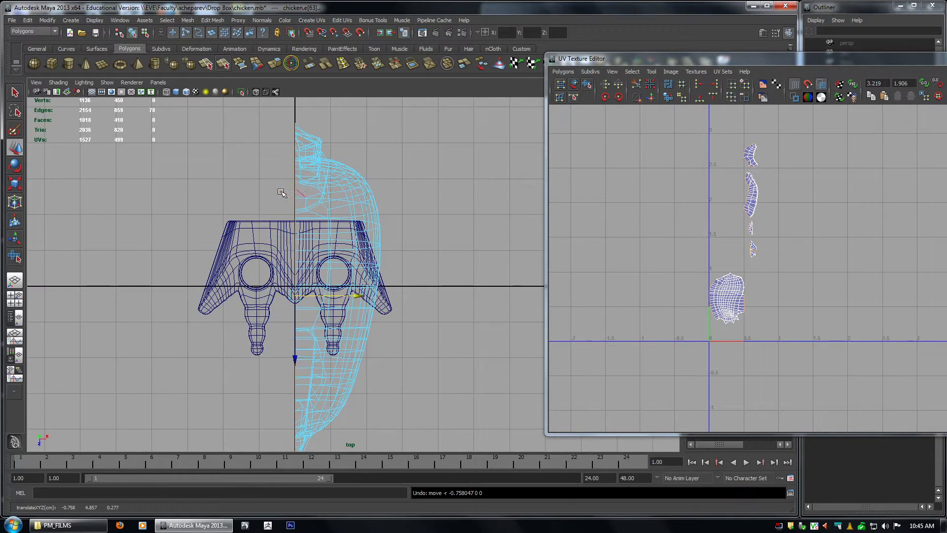
{"action": "middle_click_drag", "start_coordinate": [412, 231], "coordinate": [383, 223], "text": "alt"}
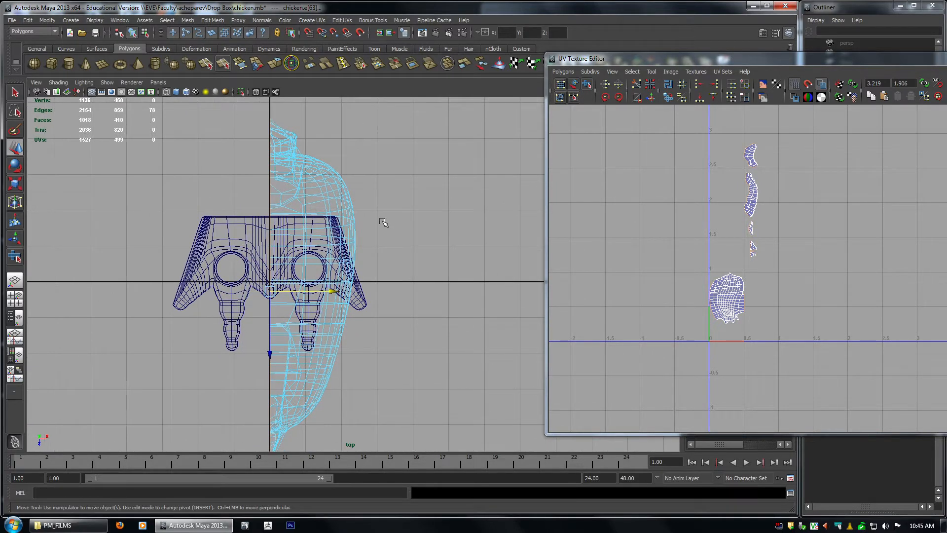
{"action": "key", "text": "w"}
{"action": "left_click", "coordinate": [395, 187]}
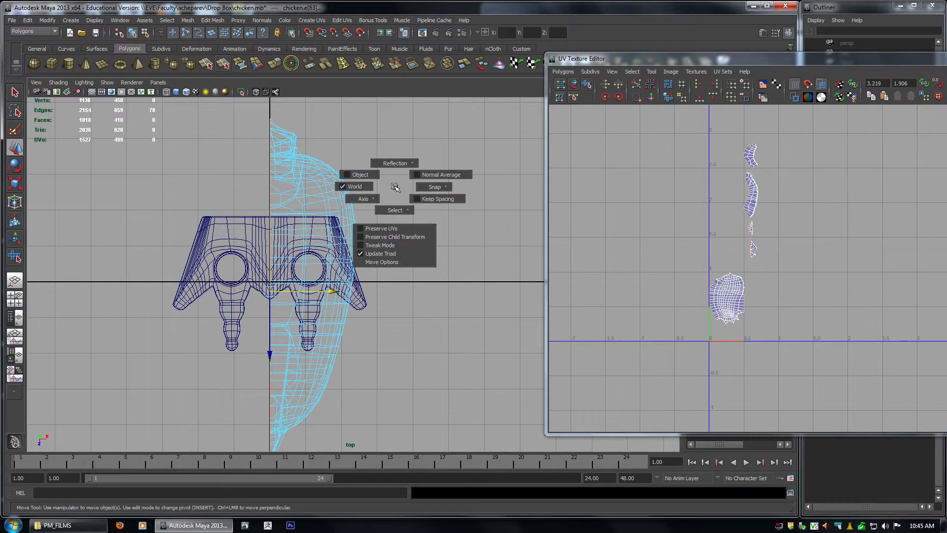
{"action": "mouse_move", "coordinate": [395, 187]}
{"action": "left_mouse_down"}
{"action": "mouse_move", "coordinate": [386, 185]}
{"action": "mouse_move", "coordinate": [417, 198]}
{"action": "mouse_move", "coordinate": [379, 186]}
{"action": "mouse_move", "coordinate": [410, 200]}
{"action": "mouse_move", "coordinate": [394, 184]}
{"action": "left_mouse_up"}
{"action": "left_click_drag", "start_coordinate": [394, 185], "coordinate": [390, 197]}
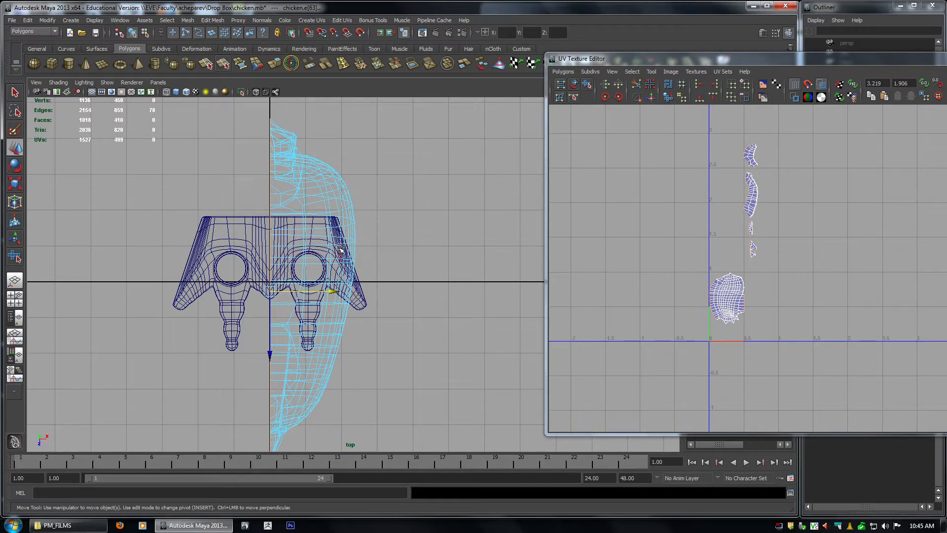
{"action": "middle_click_drag", "start_coordinate": [367, 259], "coordinate": [388, 237], "text": "alt"}
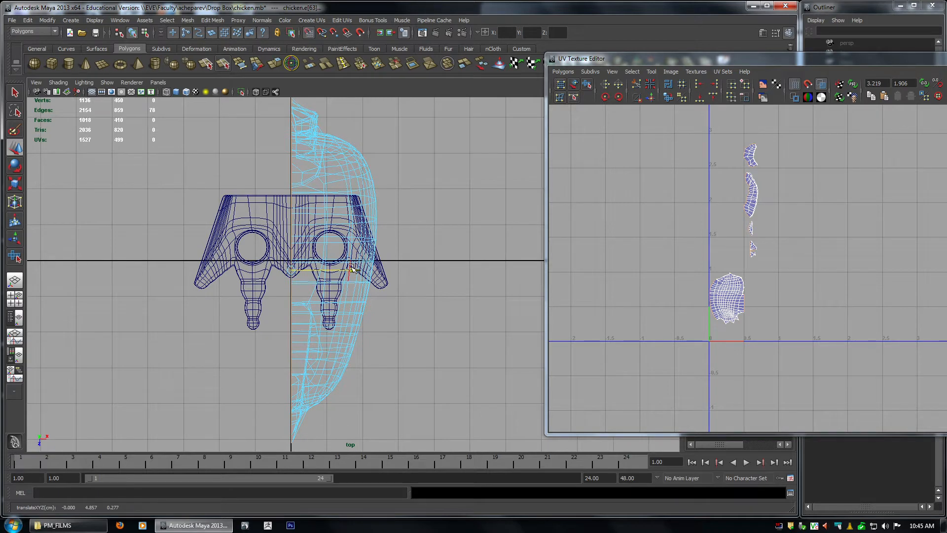
{"action": "left_click_drag", "start_coordinate": [353, 272], "coordinate": [300, 270]}
Return the chicken half to object mode and freeze its transformations.
{"action": "key", "text": "F8"}
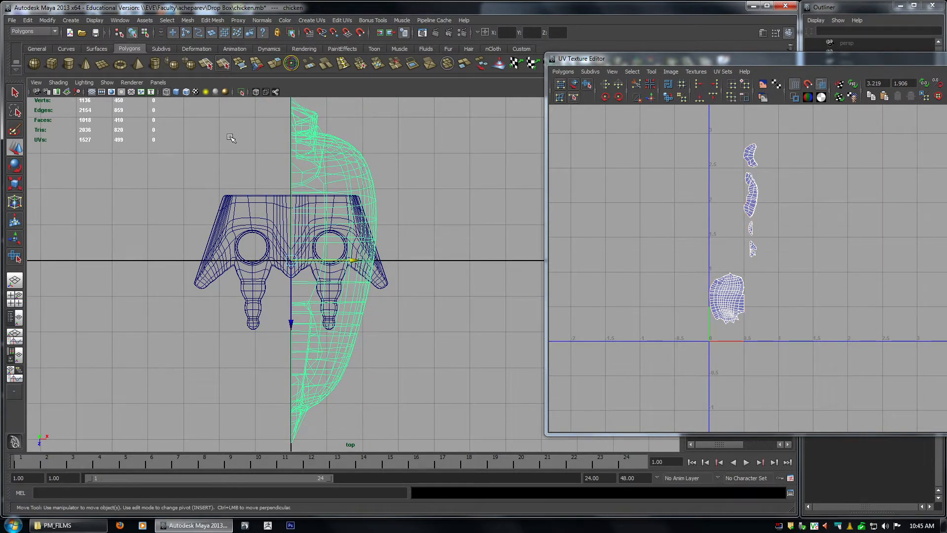
{"action": "left_click", "coordinate": [55, 21]}
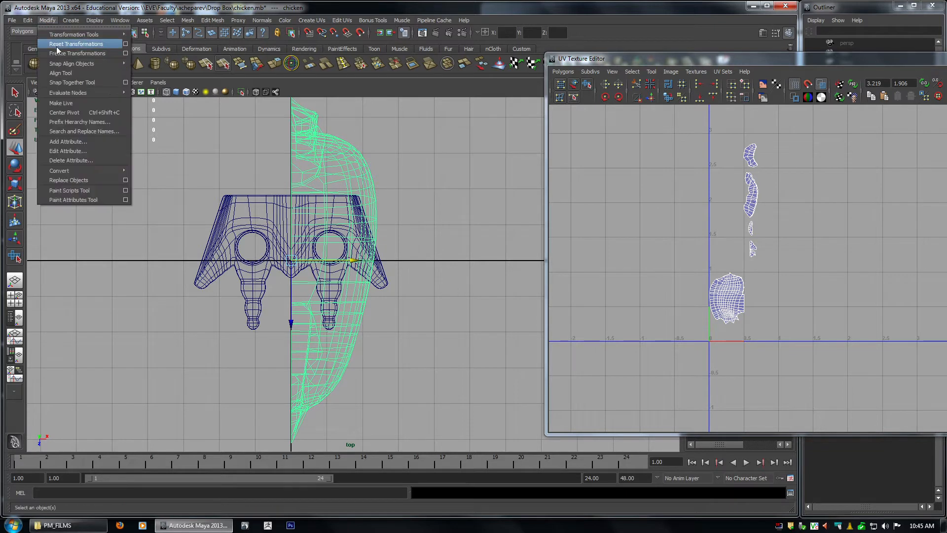
{"action": "left_click", "coordinate": [69, 48]}
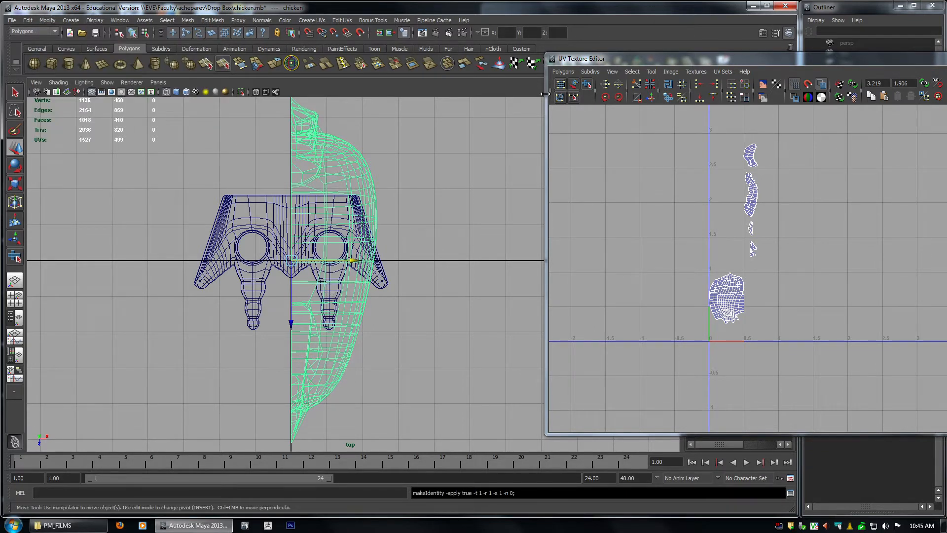
Duplicate the chicken half and mirror the copy by setting its Scale X to -1.
{"action": "left_click_drag", "start_coordinate": [590, 61], "coordinate": [473, 287]}
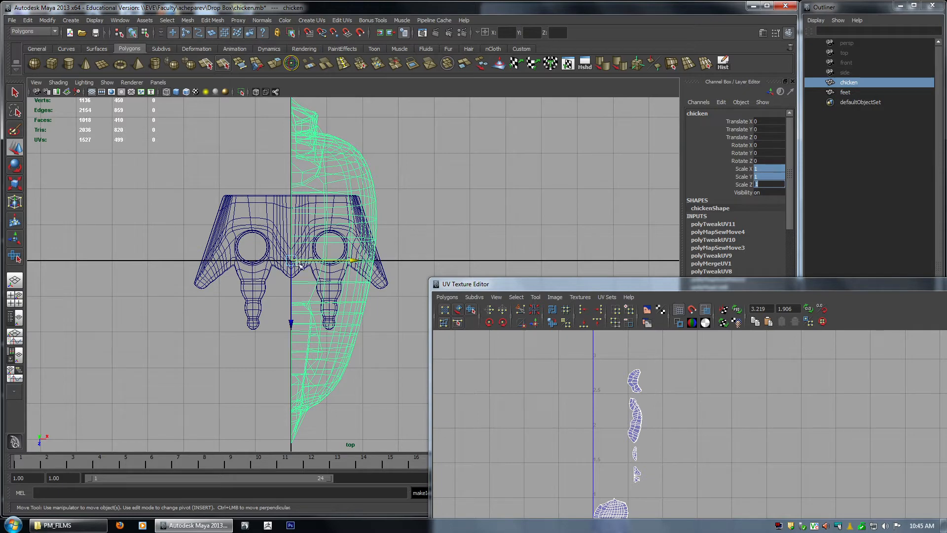
{"action": "key", "text": "ctrl+d"}
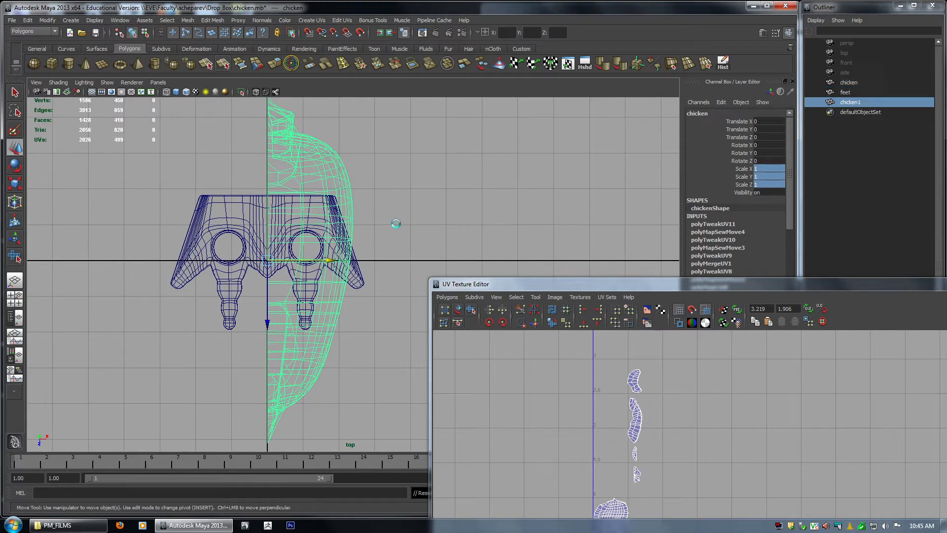
{"action": "key", "text": "r"}
{"action": "left_click_drag", "start_coordinate": [356, 261], "coordinate": [229, 260]}
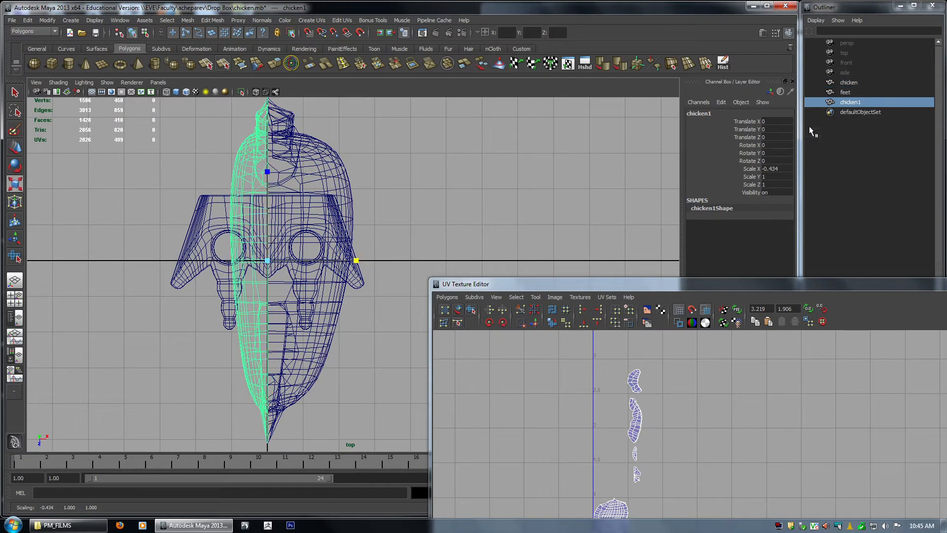
{"action": "left_click", "coordinate": [776, 170]}
{"action": "type", "text": "-4"}
{"action": "key", "text": "Return"}
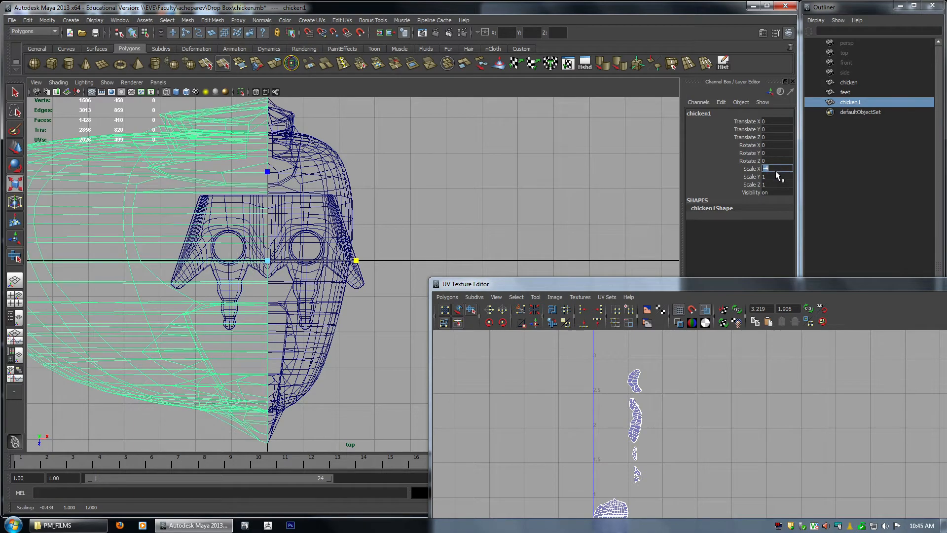
{"action": "type", "text": "1"}
{"action": "key", "text": "Return"}
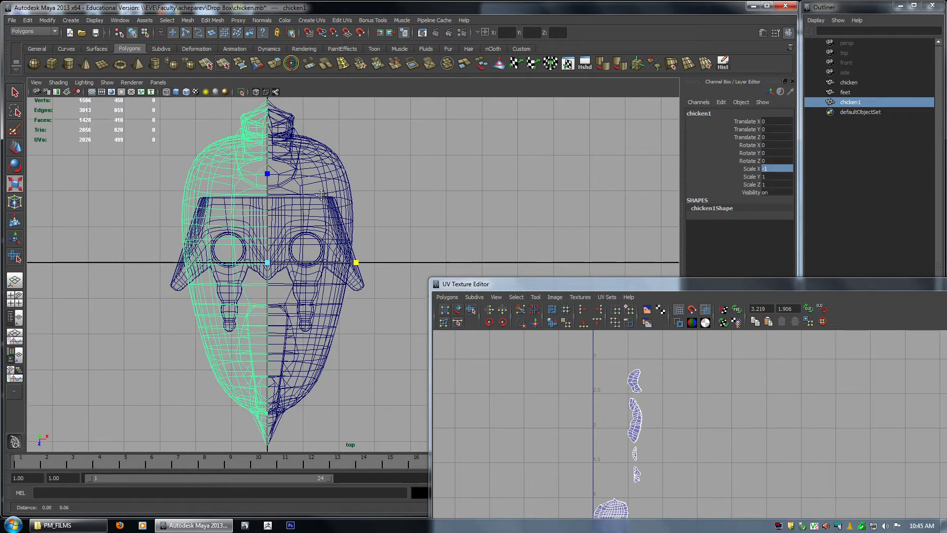
Examine the original and mirrored halves together in the perspective view.
{"action": "key", "text": "space"}
{"action": "key", "text": "space"}
{"action": "left_click_drag", "start_coordinate": [392, 216], "coordinate": [303, 226], "text": "alt"}
{"action": "left_click", "coordinate": [378, 245], "text": "shift"}
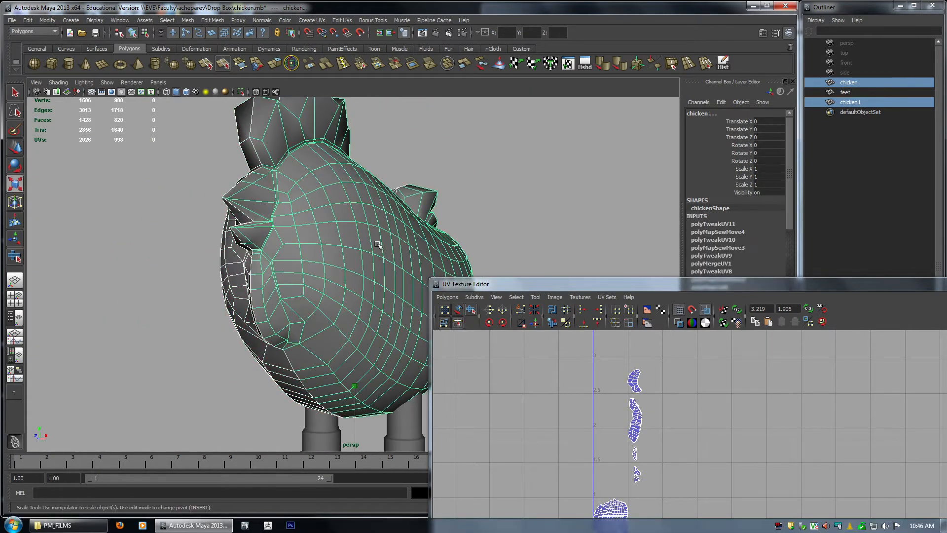
{"action": "left_click_drag", "start_coordinate": [556, 285], "coordinate": [587, 54]}
{"action": "left_click_drag", "start_coordinate": [266, 232], "coordinate": [316, 241], "text": "alt"}
{"action": "left_click", "coordinate": [222, 245]}
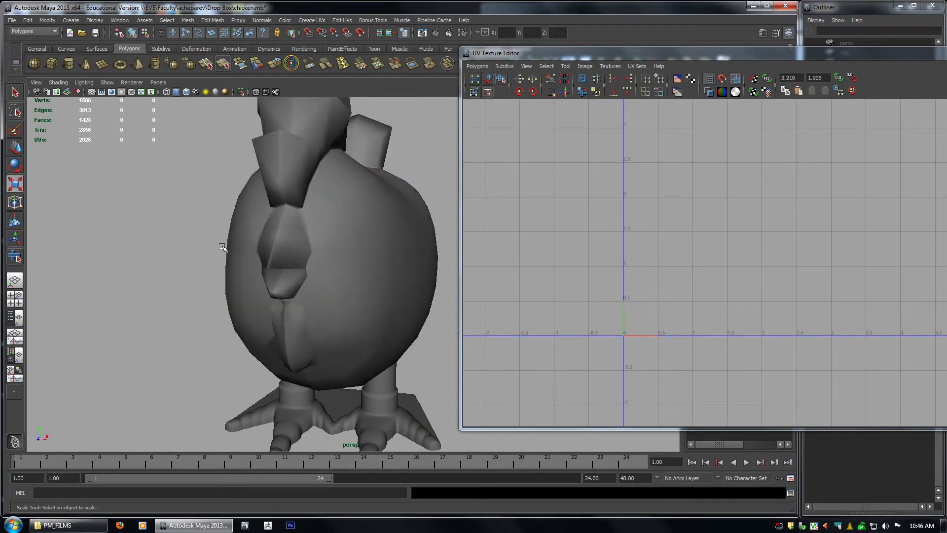
Select the mirrored chicken half and freeze its transformations.
{"action": "left_click", "coordinate": [247, 239]}
{"action": "left_click_drag", "start_coordinate": [248, 239], "coordinate": [463, 195], "text": "alt"}
{"action": "left_click_drag", "start_coordinate": [580, 58], "coordinate": [529, 134]}
{"action": "left_click", "coordinate": [46, 20]}
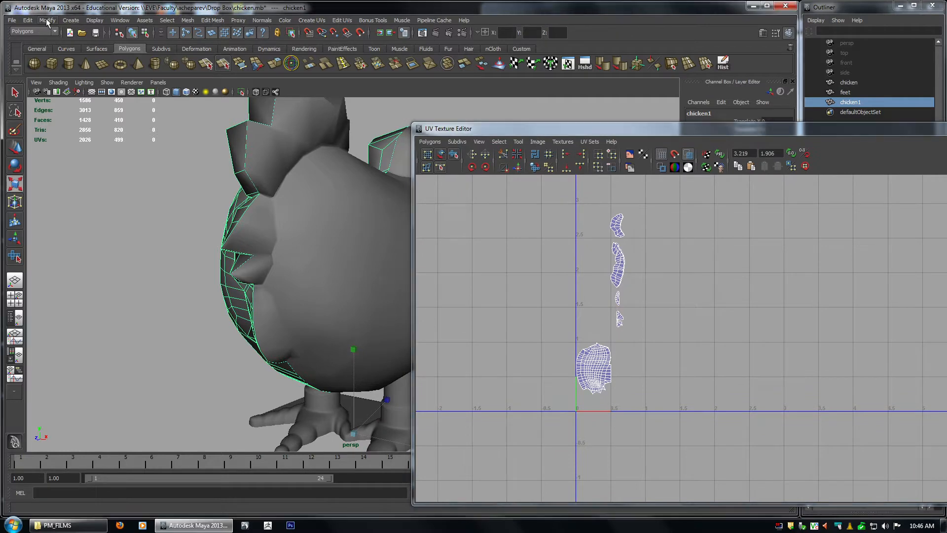
{"action": "left_click", "coordinate": [63, 53]}
{"action": "left_click_drag", "start_coordinate": [252, 212], "coordinate": [344, 189], "text": "alt"}
{"action": "mouse_move", "coordinate": [225, 170]}
{"action": "left_mouse_down", "text": "alt"}
{"action": "mouse_move", "coordinate": [284, 211]}
{"action": "mouse_move", "coordinate": [299, 147]}
{"action": "left_mouse_up", "text": "alt"}
{"action": "left_click_drag", "start_coordinate": [215, 151], "coordinate": [279, 230], "text": "alt"}
{"action": "key", "text": "w"}
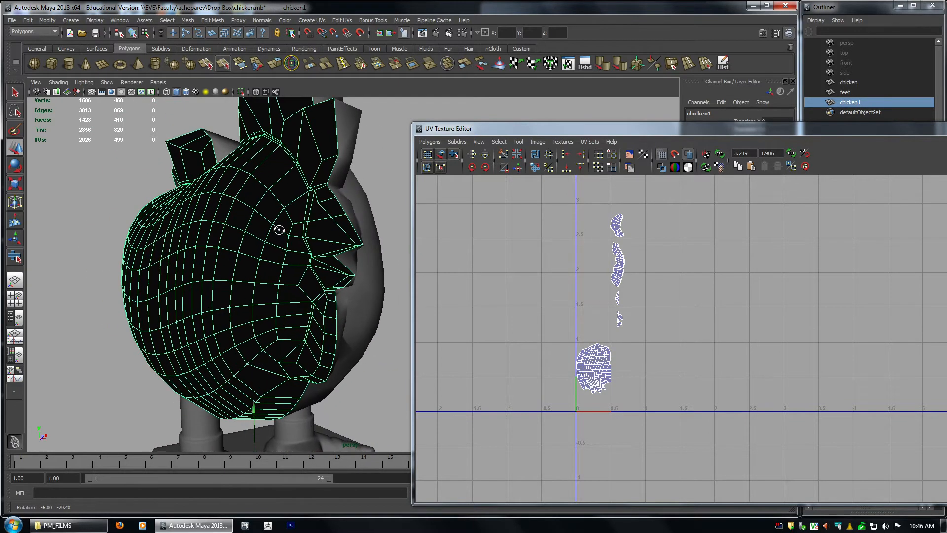
Check the viewport lighting options and examine the mirrored half's surface shading from several angles.
{"action": "left_click", "coordinate": [83, 83]}
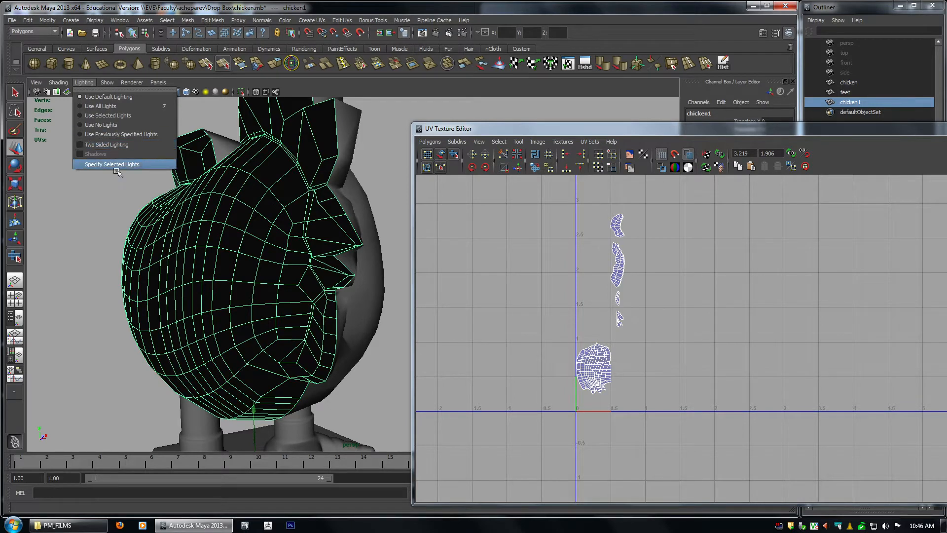
{"action": "left_click", "coordinate": [174, 179]}
{"action": "left_click_drag", "start_coordinate": [271, 223], "coordinate": [219, 221], "text": "alt"}
{"action": "left_click", "coordinate": [334, 218]}
{"action": "left_click_drag", "start_coordinate": [390, 213], "coordinate": [317, 230], "text": "alt"}
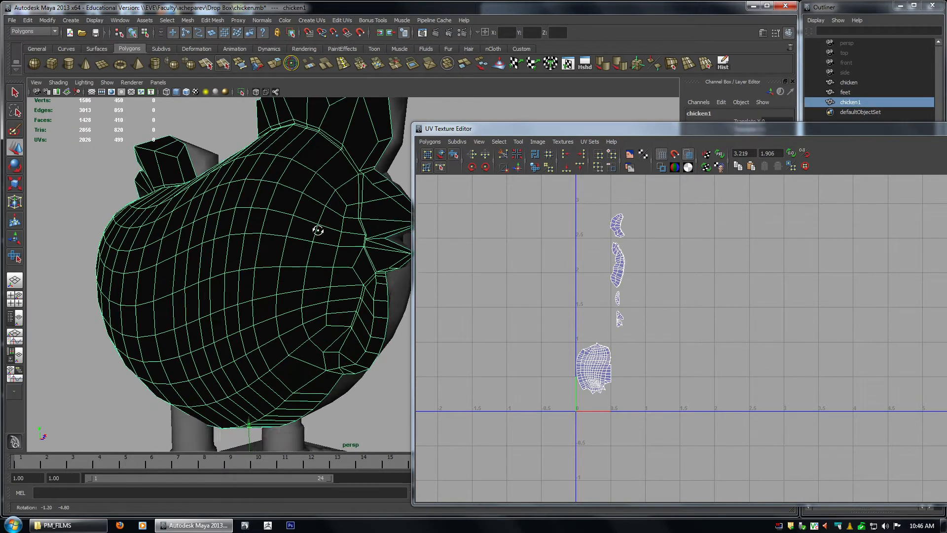
{"action": "right_click_drag", "start_coordinate": [317, 231], "coordinate": [260, 238], "text": "alt"}
{"action": "left_click_drag", "start_coordinate": [275, 251], "coordinate": [252, 220], "text": "alt"}
{"action": "right_click_drag", "start_coordinate": [252, 221], "coordinate": [206, 218], "text": "alt"}
{"action": "mouse_move", "coordinate": [276, 228]}
{"action": "left_mouse_down", "text": "alt"}
{"action": "mouse_move", "coordinate": [201, 231]}
{"action": "mouse_move", "coordinate": [259, 233]}
{"action": "left_mouse_up", "text": "alt"}
{"action": "right_click_drag", "start_coordinate": [259, 233], "coordinate": [315, 235], "text": "alt"}
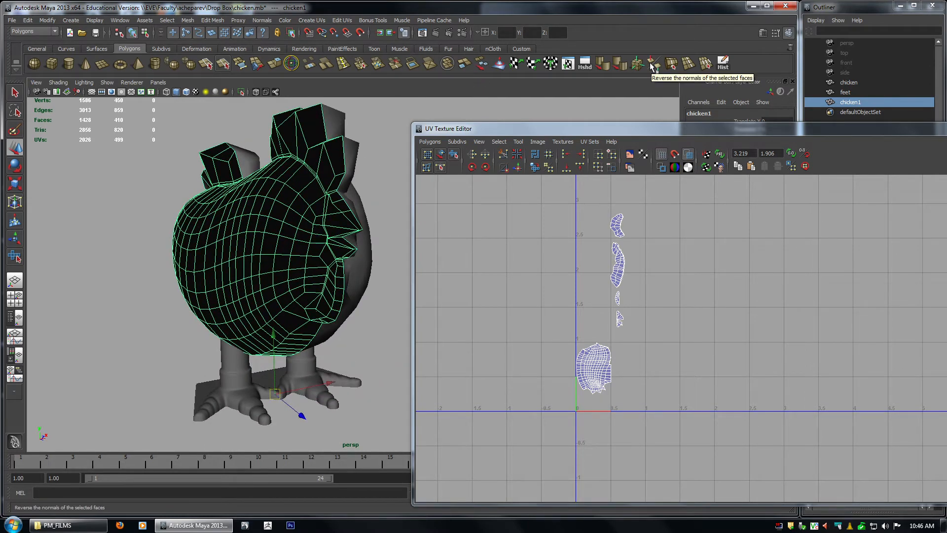
Reverse the normals of the mirrored chicken half and reselect it as an object.
{"action": "left_click", "coordinate": [264, 20]}
{"action": "left_click", "coordinate": [283, 97]}
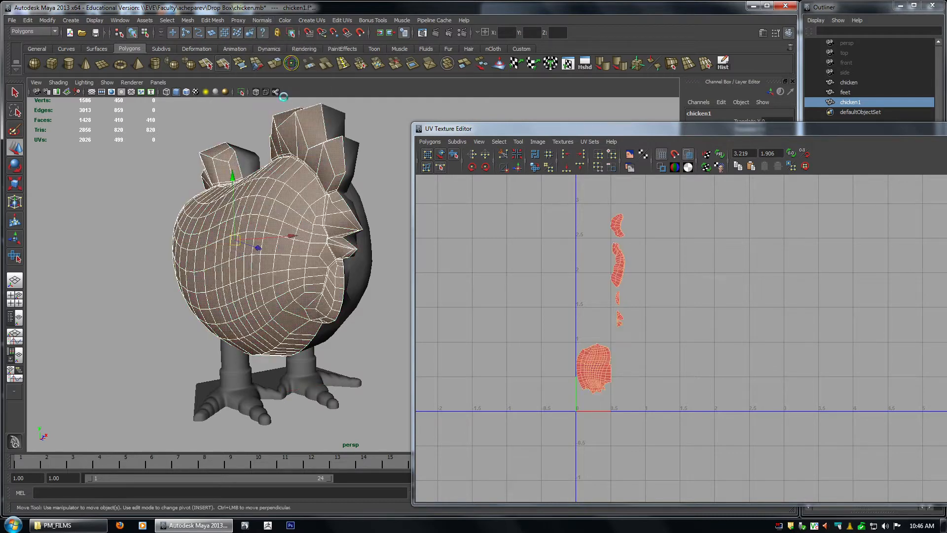
{"action": "left_click", "coordinate": [372, 135]}
{"action": "left_click", "coordinate": [247, 240]}
{"action": "left_click", "coordinate": [571, 314]}
Select all UVs of the mirrored chicken half and flip them horizontally.
{"action": "right_click_drag", "start_coordinate": [570, 313], "coordinate": [652, 390], "text": "alt"}
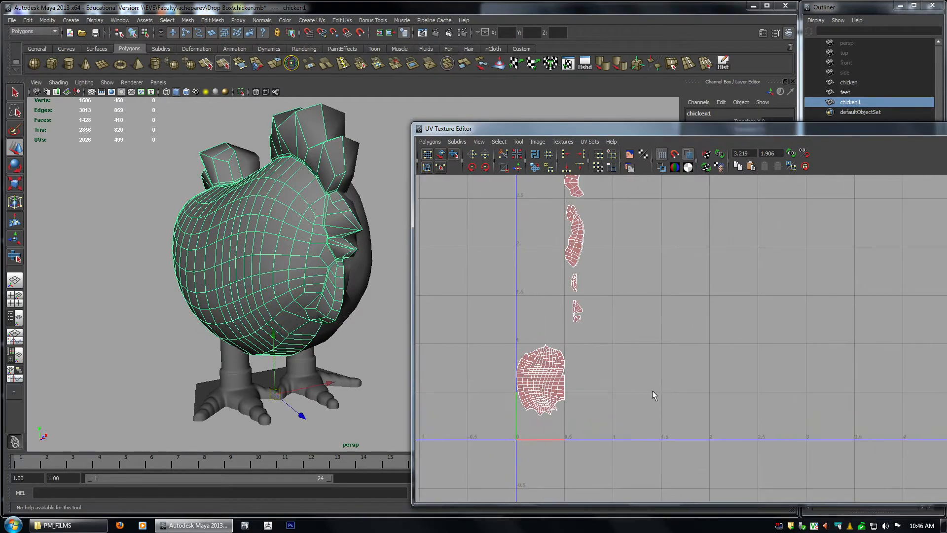
{"action": "middle_click_drag", "start_coordinate": [652, 390], "coordinate": [670, 421], "text": "alt"}
{"action": "left_click", "coordinate": [688, 156]}
{"action": "left_click", "coordinate": [689, 156]}
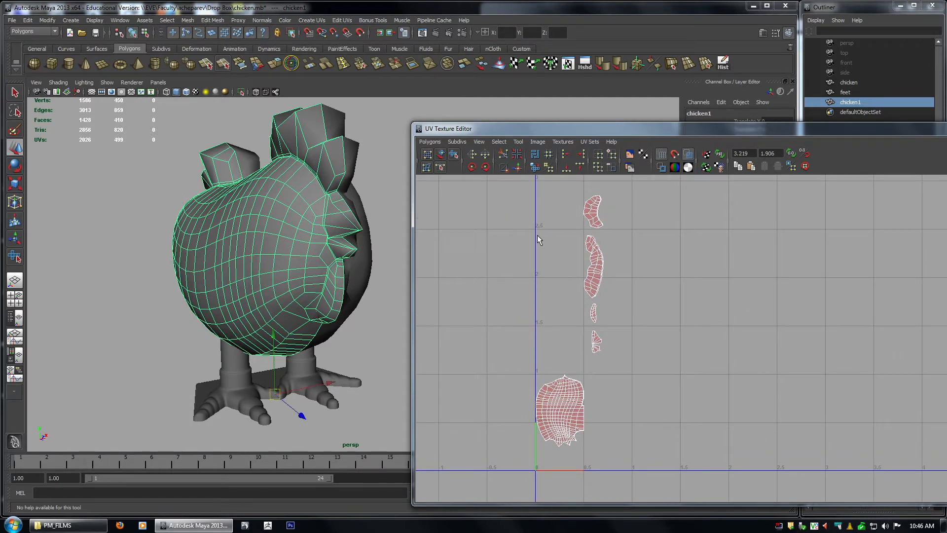
{"action": "right_click", "coordinate": [511, 226]}
{"action": "right_click_drag", "start_coordinate": [543, 227], "coordinate": [547, 227]}
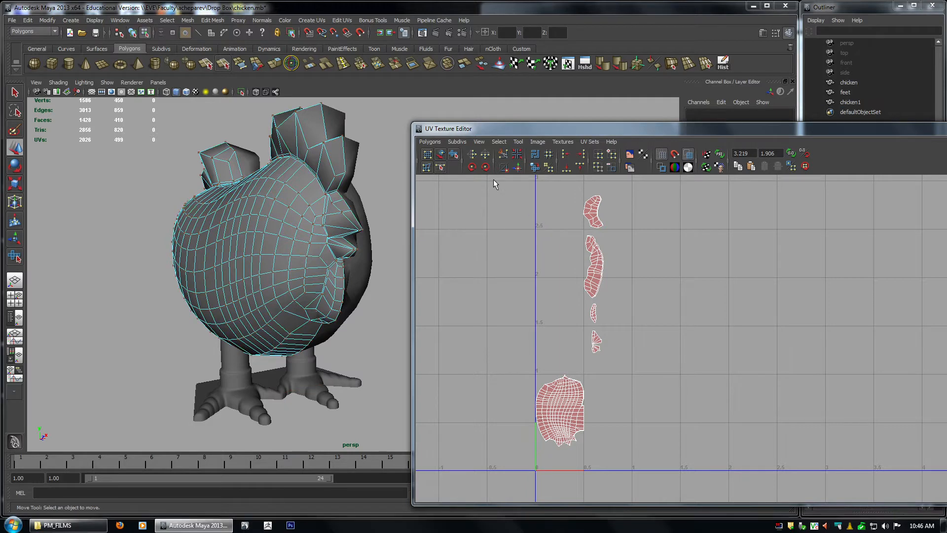
{"action": "left_click_drag", "start_coordinate": [494, 181], "coordinate": [634, 464]}
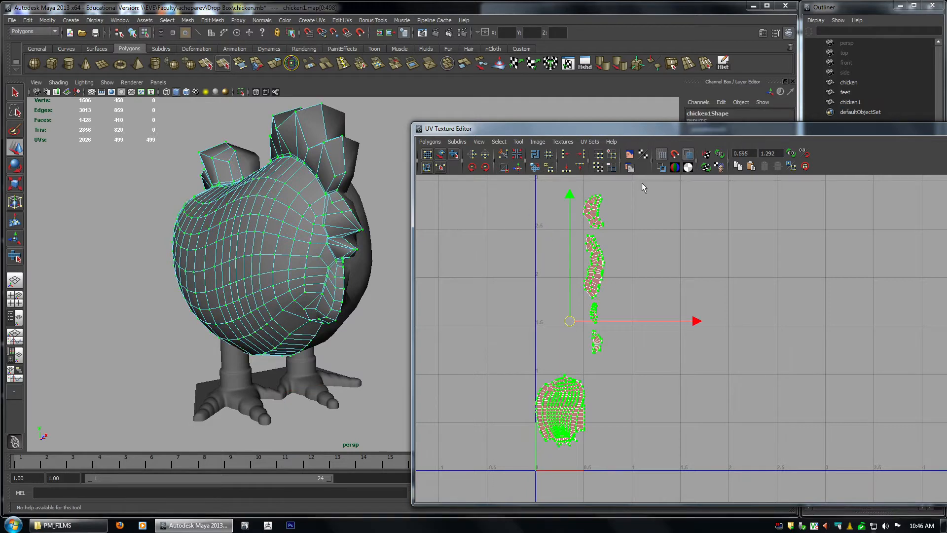
{"action": "left_click", "coordinate": [473, 155]}
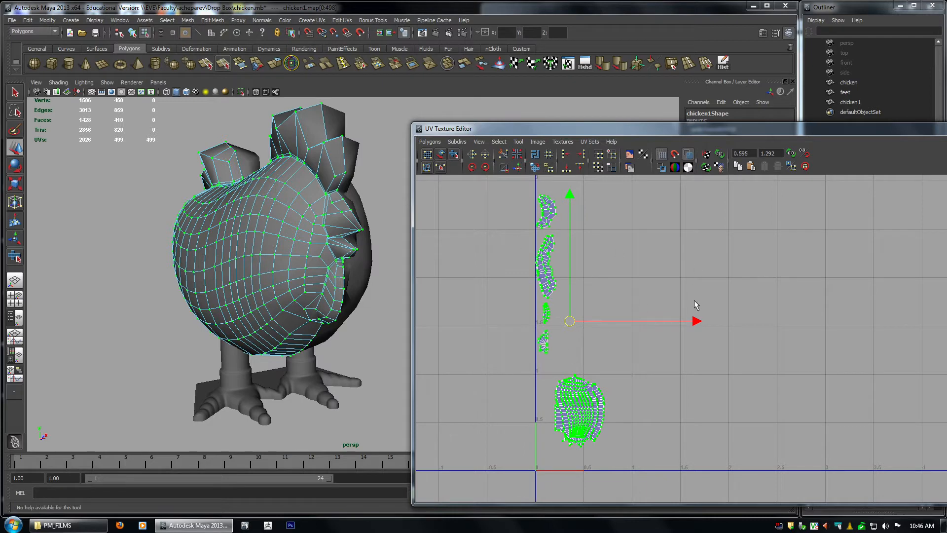
Move the flipped UVs sideways beside the original half's layout and display both halves' UVs together.
{"action": "left_click_drag", "start_coordinate": [696, 321], "coordinate": [719, 321]}
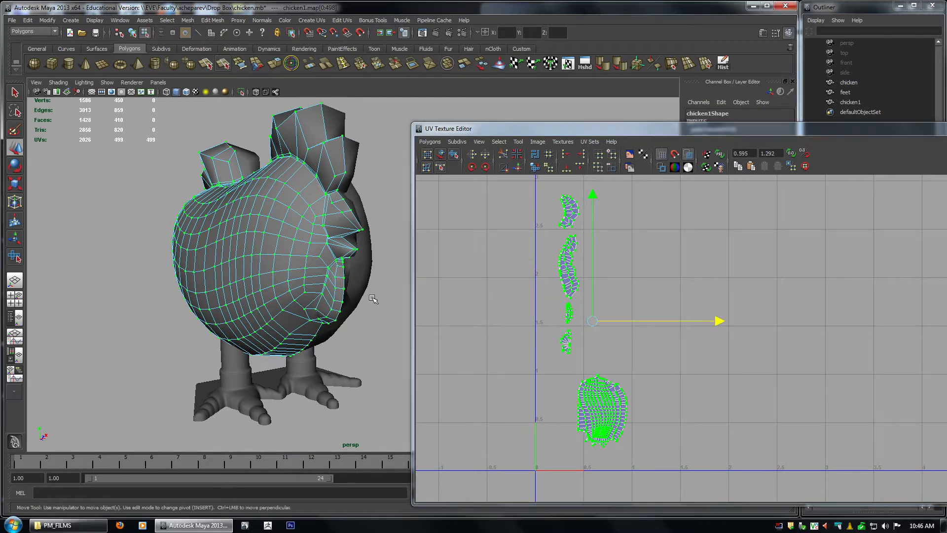
{"action": "key", "text": "F8"}
{"action": "left_click", "coordinate": [363, 212], "text": "shift"}
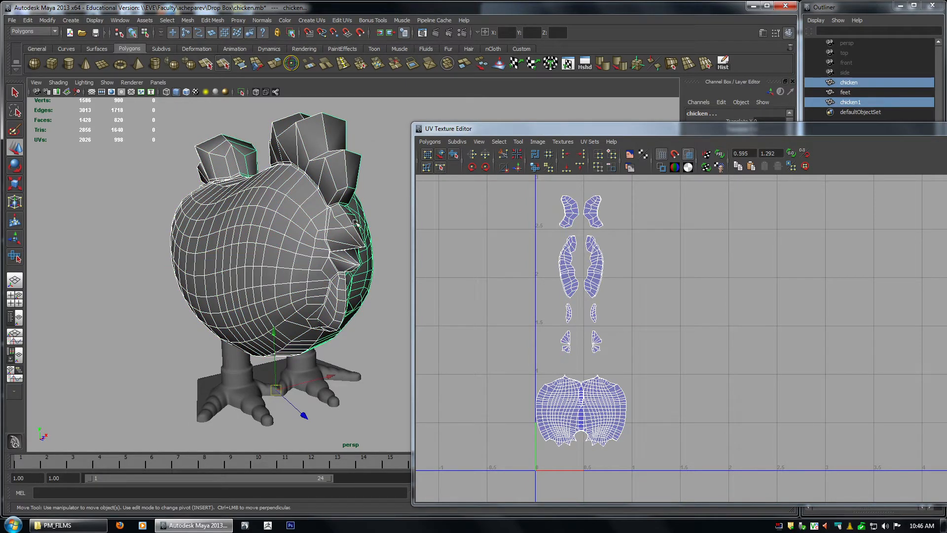
{"action": "scroll", "coordinate": [653, 391], "scroll_direction": "up", "scroll_amount": 2}
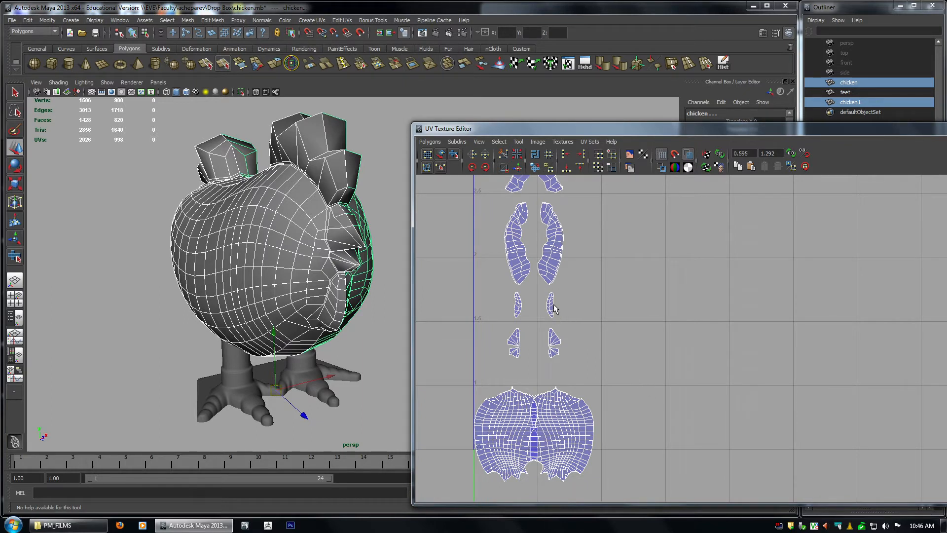
{"action": "scroll", "coordinate": [617, 388], "scroll_direction": "up", "scroll_amount": 2}
Isolate the mirrored half chicken1 and select all its UVs for moving.
{"action": "middle_click_drag", "start_coordinate": [506, 440], "coordinate": [674, 315], "text": "alt"}
{"action": "left_click", "coordinate": [850, 102]}
{"action": "scroll", "coordinate": [738, 300], "scroll_direction": "down", "scroll_amount": 2}
{"action": "right_click_drag", "start_coordinate": [512, 228], "coordinate": [555, 170]}
{"action": "left_click_drag", "start_coordinate": [555, 179], "coordinate": [763, 499]}
{"action": "key", "text": "w"}
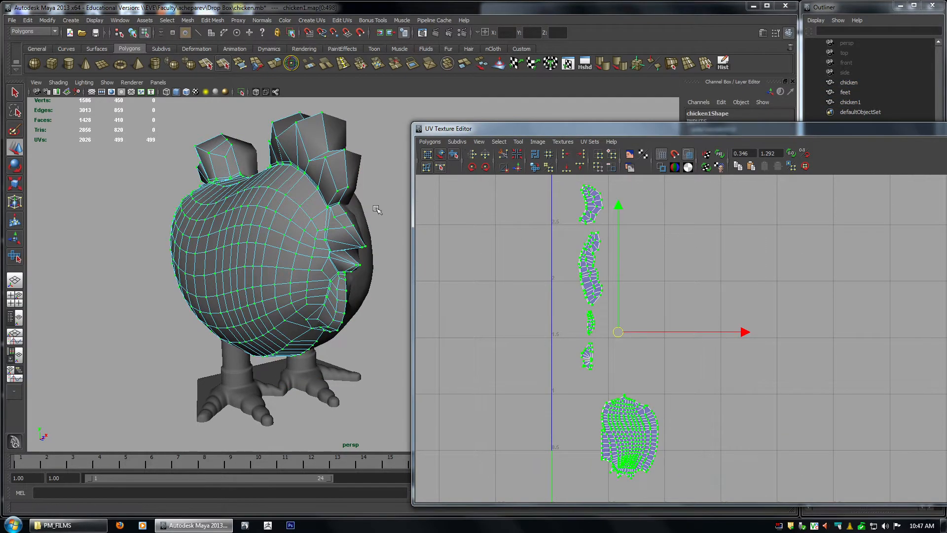
With both halves' UVs shown, align the mirrored UVs so the two body shells meet edge to edge at the 0.5 grid line.
{"action": "left_click", "coordinate": [358, 165], "text": "shift"}
{"action": "right_click_drag", "start_coordinate": [531, 358], "coordinate": [632, 416], "text": "alt"}
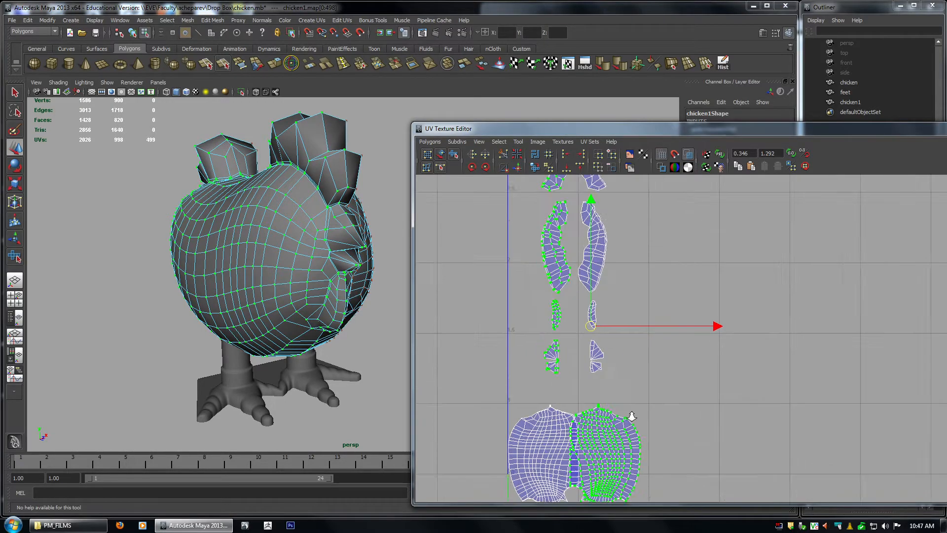
{"action": "middle_click_drag", "start_coordinate": [632, 416], "coordinate": [701, 300], "text": "alt"}
{"action": "right_click_drag", "start_coordinate": [701, 301], "coordinate": [928, 458], "text": "alt"}
{"action": "middle_click_drag", "start_coordinate": [769, 469], "coordinate": [932, 496], "text": "alt"}
{"action": "left_click_drag", "start_coordinate": [727, 369], "coordinate": [758, 371]}
{"action": "key", "text": "ctrl+z"}
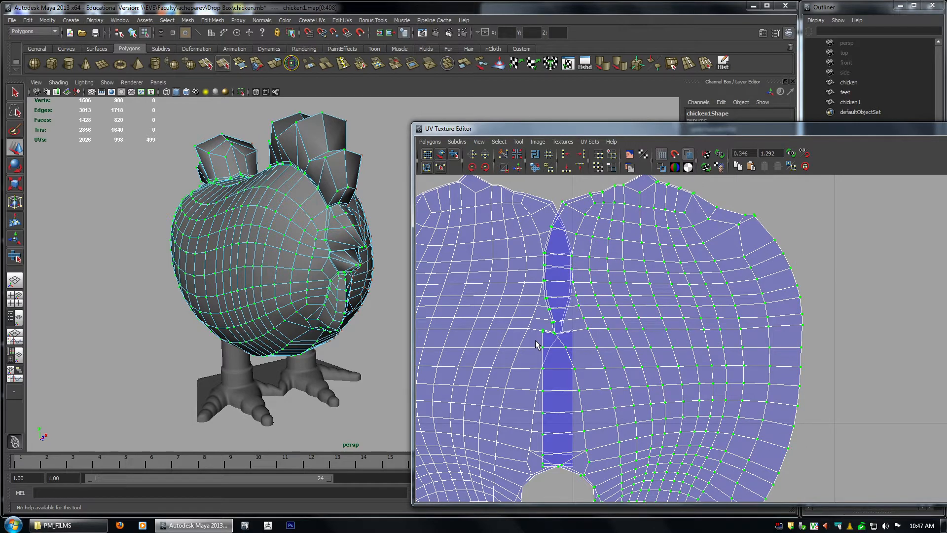
{"action": "middle_click_drag", "start_coordinate": [508, 327], "coordinate": [621, 239]}
{"action": "right_click_drag", "start_coordinate": [622, 239], "coordinate": [940, 467], "text": "alt"}
{"action": "right_click_drag", "start_coordinate": [511, 310], "coordinate": [782, 378], "text": "alt"}
{"action": "middle_click_drag", "start_coordinate": [782, 378], "coordinate": [945, 527], "text": "alt"}
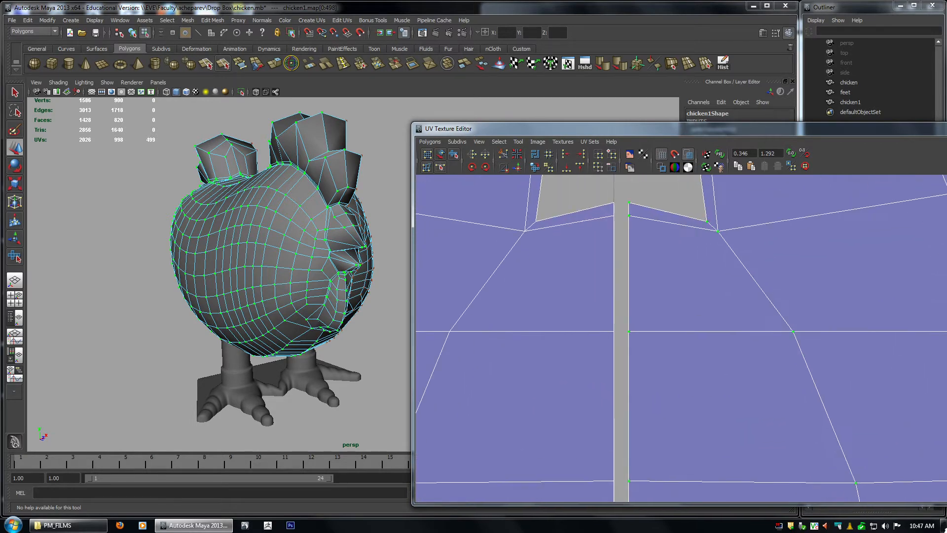
{"action": "key", "text": "a"}
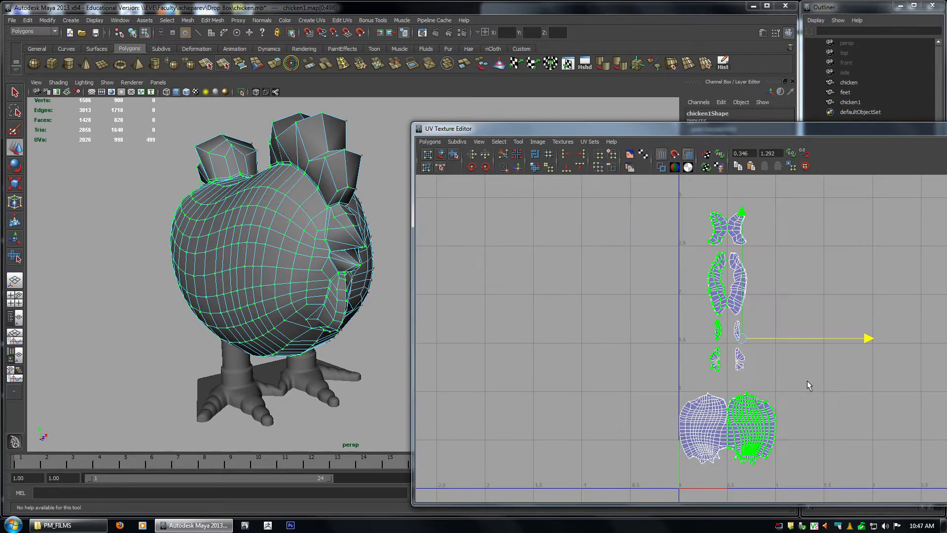
Select the shared centre edges of the two body UV shells and try to sew them together.
{"action": "middle_click_drag", "start_coordinate": [807, 381], "coordinate": [759, 281], "text": "alt"}
{"action": "right_click_drag", "start_coordinate": [759, 281], "coordinate": [932, 474], "text": "alt"}
{"action": "middle_click_drag", "start_coordinate": [717, 406], "coordinate": [795, 425], "text": "alt"}
{"action": "right_click_drag", "start_coordinate": [795, 424], "coordinate": [913, 474], "text": "alt"}
{"action": "middle_click_drag", "start_coordinate": [768, 417], "coordinate": [799, 395], "text": "alt"}
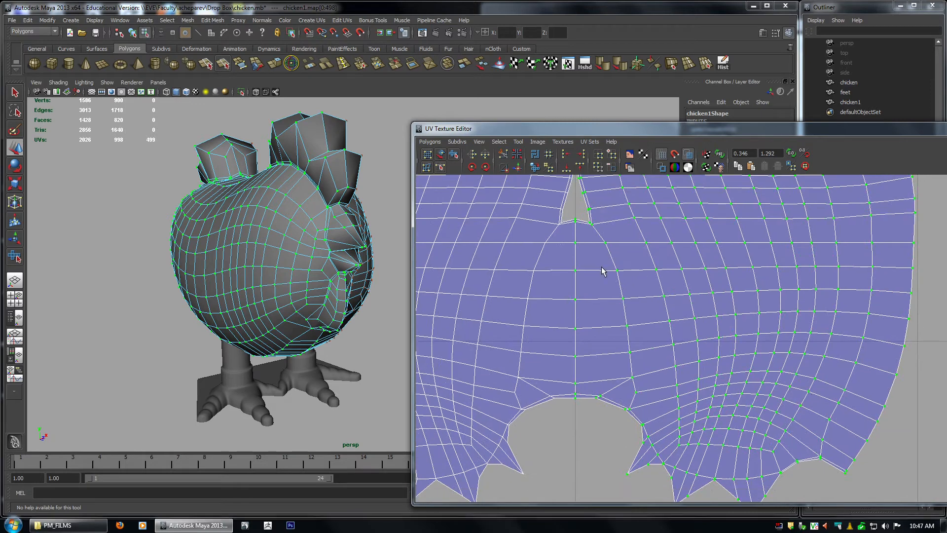
{"action": "right_click_drag", "start_coordinate": [602, 267], "coordinate": [598, 242]}
{"action": "left_click_drag", "start_coordinate": [571, 212], "coordinate": [587, 362]}
{"action": "left_click_drag", "start_coordinate": [582, 413], "coordinate": [582, 414]}
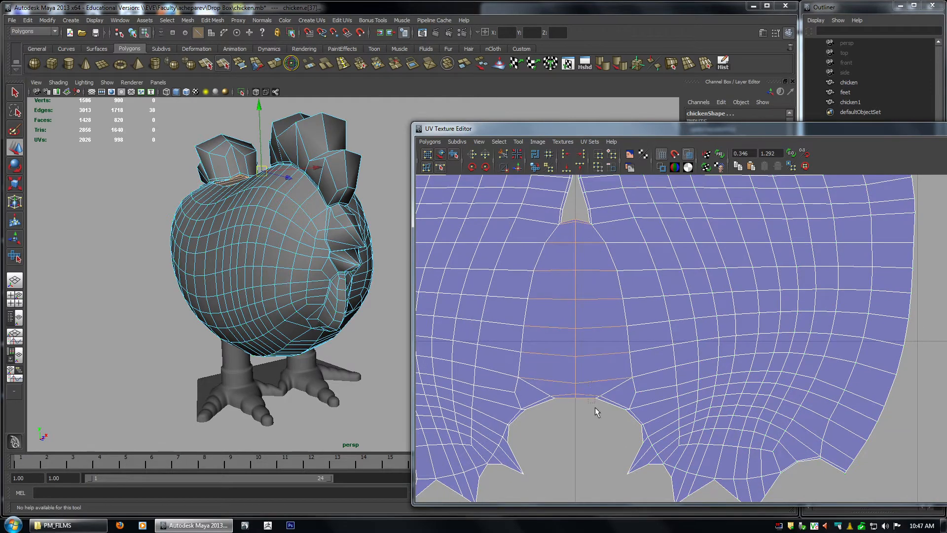
{"action": "key", "text": "w"}
{"action": "left_click", "coordinate": [517, 168]}
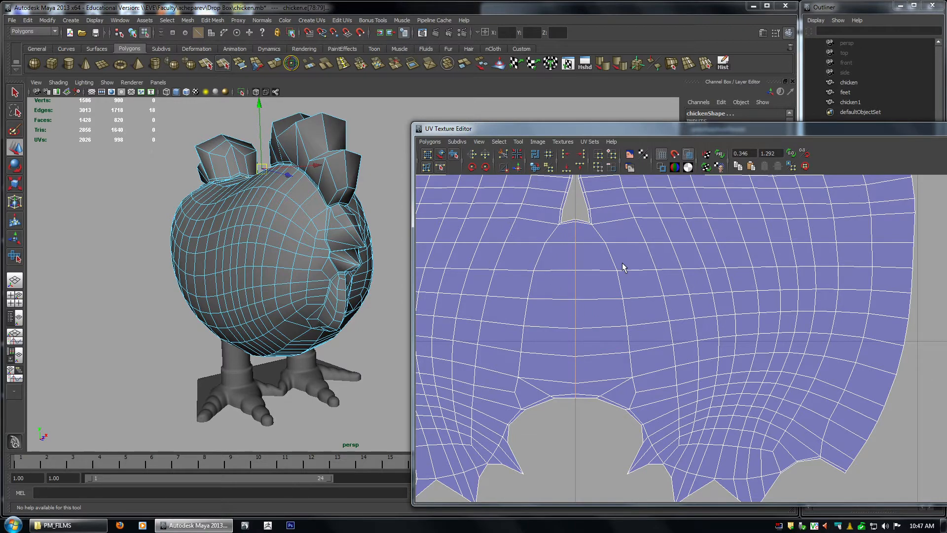
Select the inner edges of the upper fan-shaped beak UV shell and try to sew it to its mirrored counterpart.
{"action": "key", "text": "a"}
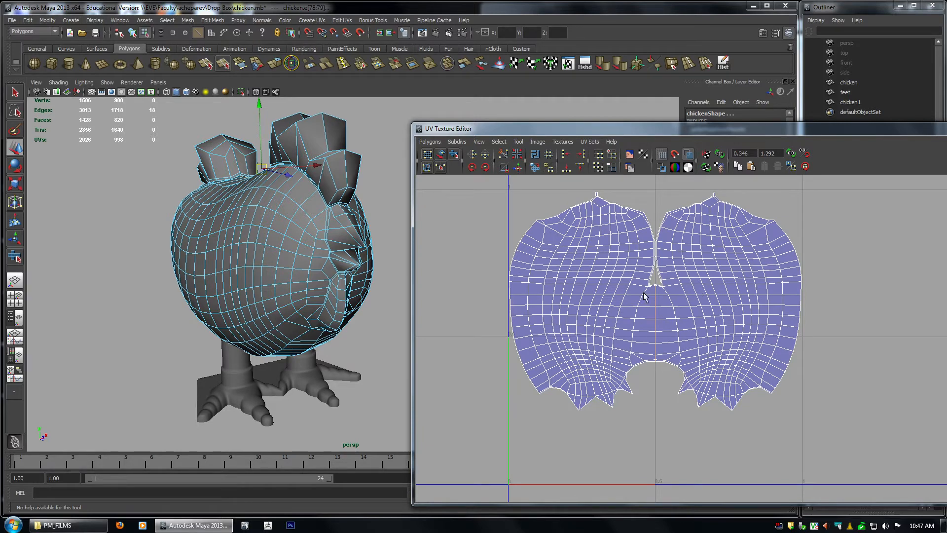
{"action": "right_click_drag", "start_coordinate": [750, 305], "coordinate": [570, 251], "text": "alt"}
{"action": "middle_click_drag", "start_coordinate": [570, 251], "coordinate": [550, 381], "text": "alt"}
{"action": "right_click_drag", "start_coordinate": [551, 380], "coordinate": [670, 268], "text": "alt"}
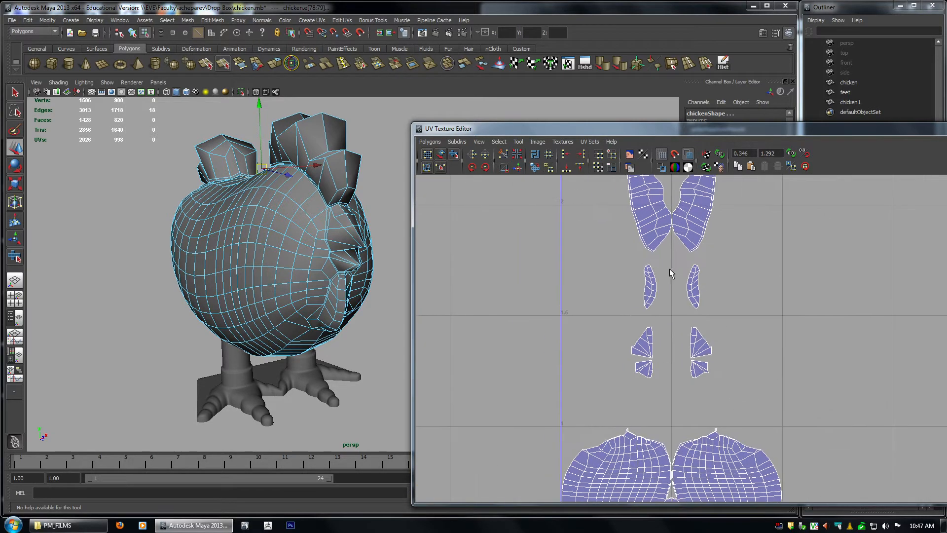
{"action": "middle_click_drag", "start_coordinate": [670, 268], "coordinate": [668, 315], "text": "alt"}
{"action": "right_click_drag", "start_coordinate": [668, 314], "coordinate": [727, 469], "text": "alt"}
{"action": "middle_click_drag", "start_coordinate": [727, 469], "coordinate": [724, 308], "text": "alt"}
{"action": "right_click_drag", "start_coordinate": [725, 309], "coordinate": [740, 325], "text": "alt"}
{"action": "right_click_drag", "start_coordinate": [541, 320], "coordinate": [541, 296]}
{"action": "left_click_drag", "start_coordinate": [545, 283], "coordinate": [585, 341]}
{"action": "left_click", "coordinate": [517, 166]}
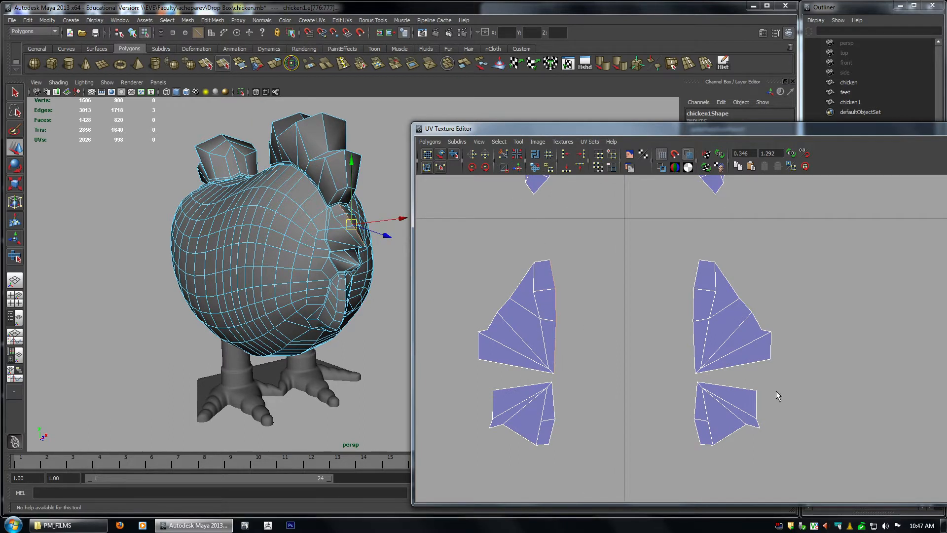
Select the mirrored body's whole UV shell, test-move it to check the centre seam, and undo the move.
{"action": "right_click_drag", "start_coordinate": [777, 391], "coordinate": [748, 396], "text": "alt"}
{"action": "middle_click_drag", "start_coordinate": [748, 396], "coordinate": [731, 390], "text": "alt"}
{"action": "right_click_drag", "start_coordinate": [731, 390], "coordinate": [696, 375], "text": "alt"}
{"action": "middle_click_drag", "start_coordinate": [685, 451], "coordinate": [635, 238], "text": "alt"}
{"action": "mouse_move", "coordinate": [769, 434]}
{"action": "right_mouse_down", "text": "alt"}
{"action": "mouse_move", "coordinate": [816, 475]}
{"action": "mouse_move", "coordinate": [774, 417]}
{"action": "right_mouse_up", "text": "alt"}
{"action": "middle_click_drag", "start_coordinate": [489, 291], "coordinate": [704, 330], "text": "alt"}
{"action": "right_click_drag", "start_coordinate": [447, 198], "coordinate": [509, 233], "text": "alt"}
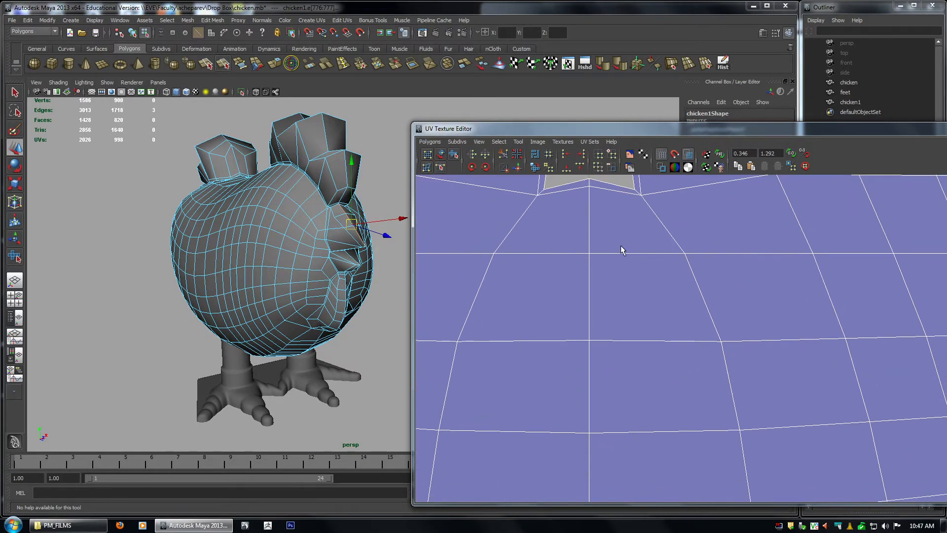
{"action": "right_click_drag", "start_coordinate": [620, 245], "coordinate": [658, 245]}
{"action": "left_click_drag", "start_coordinate": [661, 236], "coordinate": [720, 292]}
{"action": "right_click_drag", "start_coordinate": [646, 307], "coordinate": [656, 293], "text": "ctrl"}
{"action": "middle_click_drag", "start_coordinate": [652, 311], "coordinate": [665, 313]}
{"action": "key", "text": "ctrl+z"}
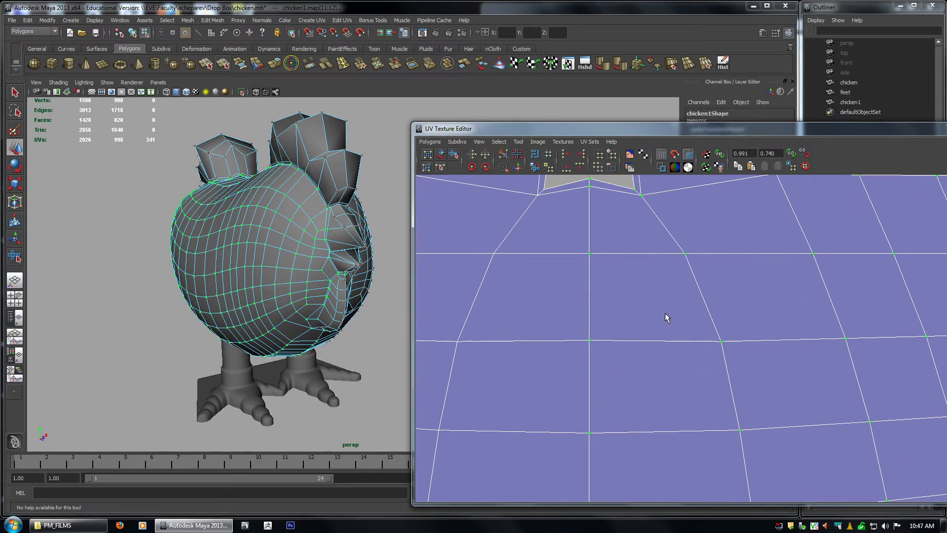
Select both chicken halves, combine them into one mesh and merge the vertices.
{"action": "right_click_drag", "start_coordinate": [665, 313], "coordinate": [259, 265], "text": "alt"}
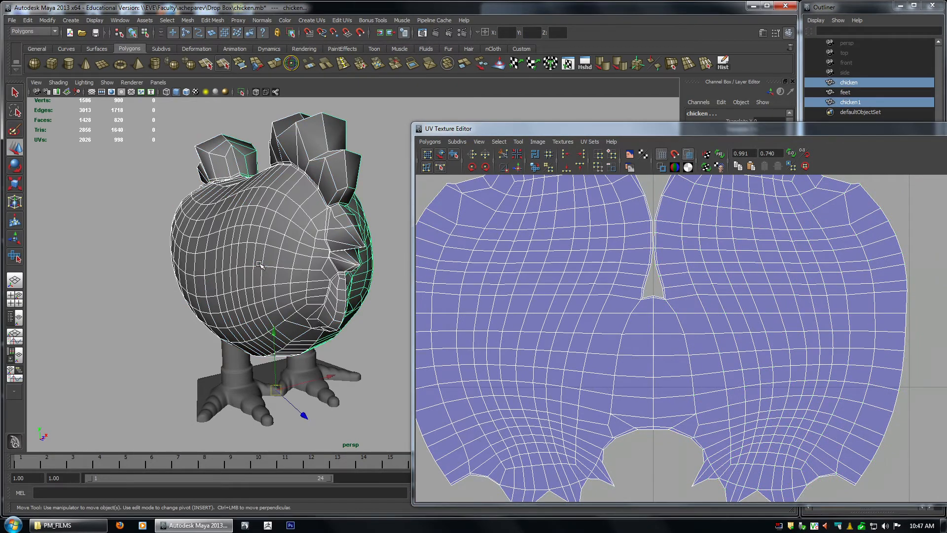
{"action": "middle_click_drag", "start_coordinate": [339, 166], "coordinate": [298, 172], "text": "alt"}
{"action": "left_click", "coordinate": [262, 136]}
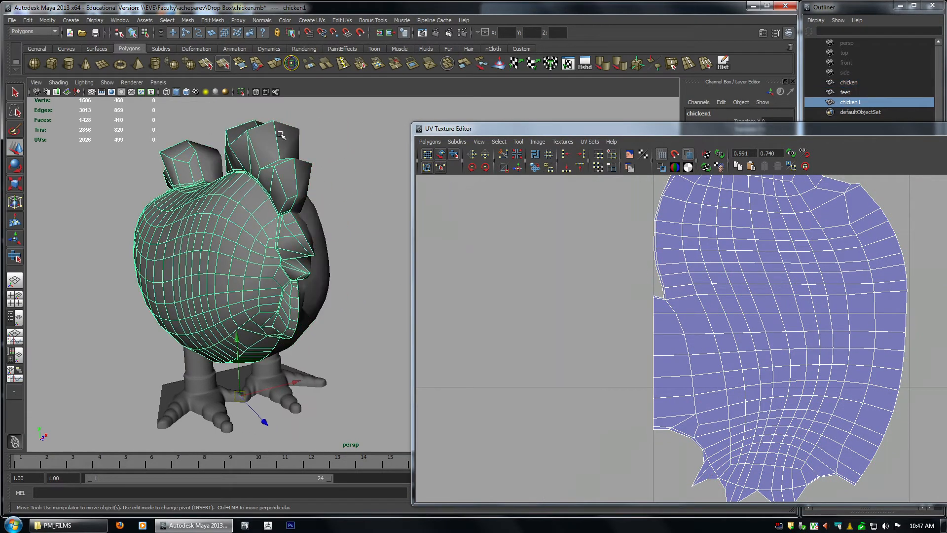
{"action": "key", "text": "ctrl+z"}
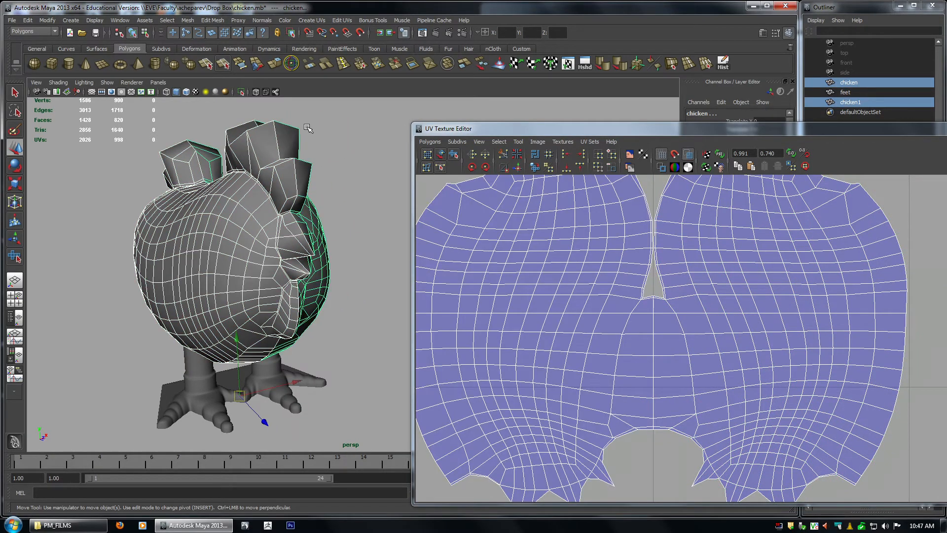
{"action": "left_click", "coordinate": [447, 65]}
{"action": "left_click", "coordinate": [360, 66]}
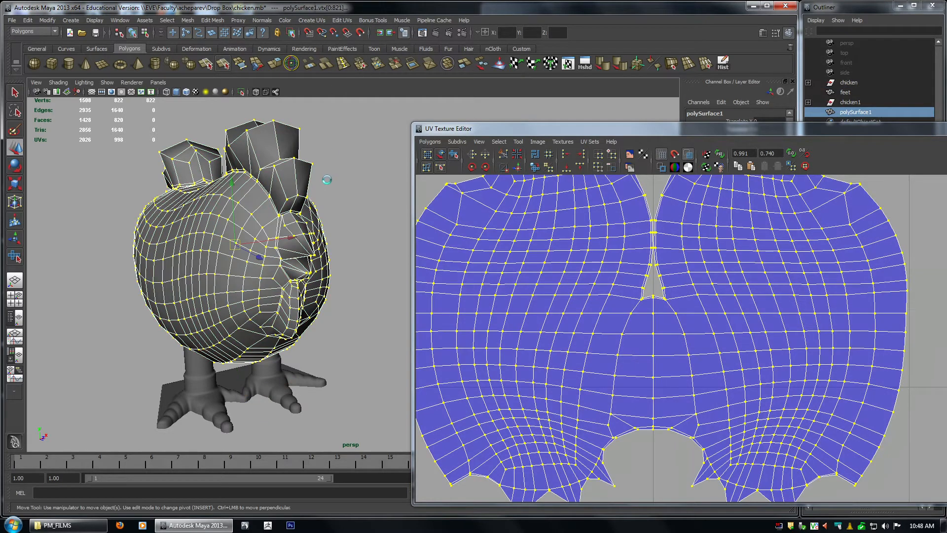
Inspect the merged chicken in smooth preview from behind, then return it to the unsmoothed display.
{"action": "left_click_drag", "start_coordinate": [327, 181], "coordinate": [222, 186], "text": "alt"}
{"action": "key", "text": "3"}
{"action": "left_click", "coordinate": [359, 176]}
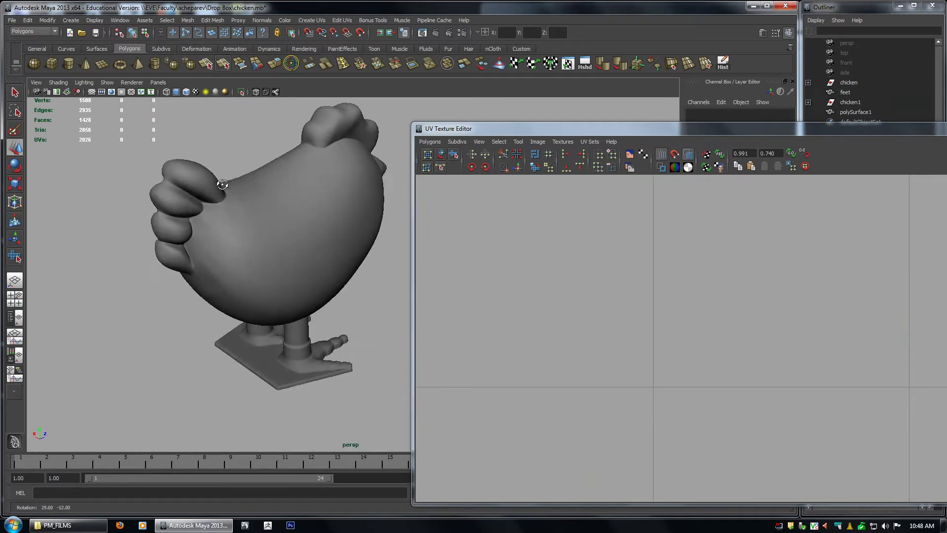
{"action": "right_click_drag", "start_coordinate": [222, 186], "coordinate": [238, 224], "text": "alt"}
{"action": "middle_click_drag", "start_coordinate": [239, 224], "coordinate": [323, 233], "text": "alt"}
{"action": "left_click", "coordinate": [266, 220]}
{"action": "key", "text": "1"}
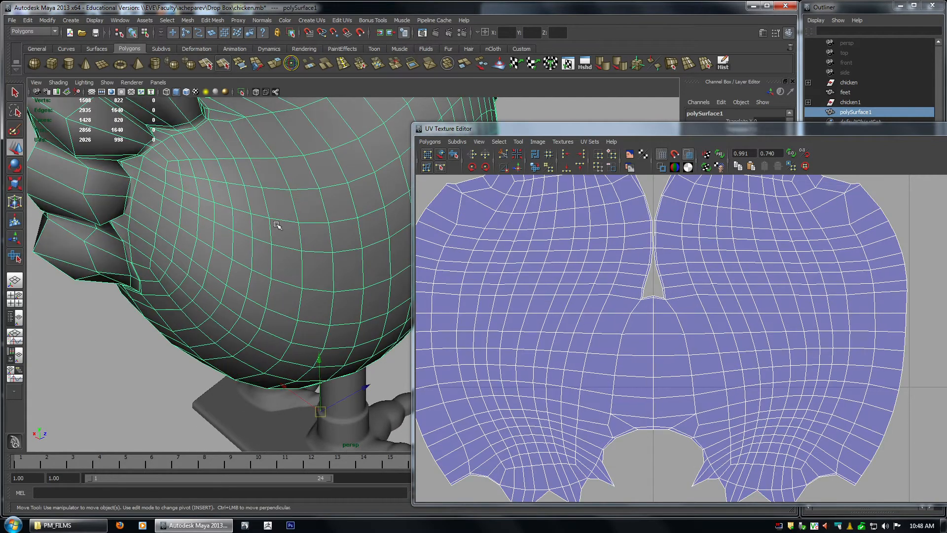
Soften all edges of the combined chicken and reselect it as an object.
{"action": "right_click_drag", "start_coordinate": [277, 224], "coordinate": [217, 197], "text": "alt"}
{"action": "left_click_drag", "start_coordinate": [316, 198], "coordinate": [226, 191], "text": "alt"}
{"action": "left_click", "coordinate": [613, 69]}
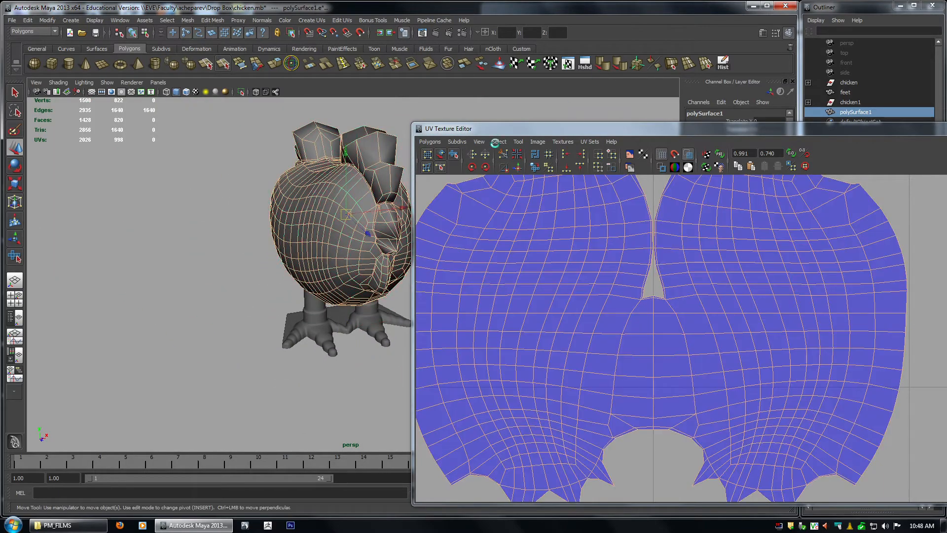
{"action": "middle_click_drag", "start_coordinate": [397, 189], "coordinate": [321, 222], "text": "alt"}
{"action": "left_click", "coordinate": [352, 217]}
{"action": "left_click_drag", "start_coordinate": [353, 217], "coordinate": [318, 216], "text": "alt"}
{"action": "right_click_drag", "start_coordinate": [317, 217], "coordinate": [345, 252], "text": "alt"}
{"action": "left_click", "coordinate": [327, 262]}
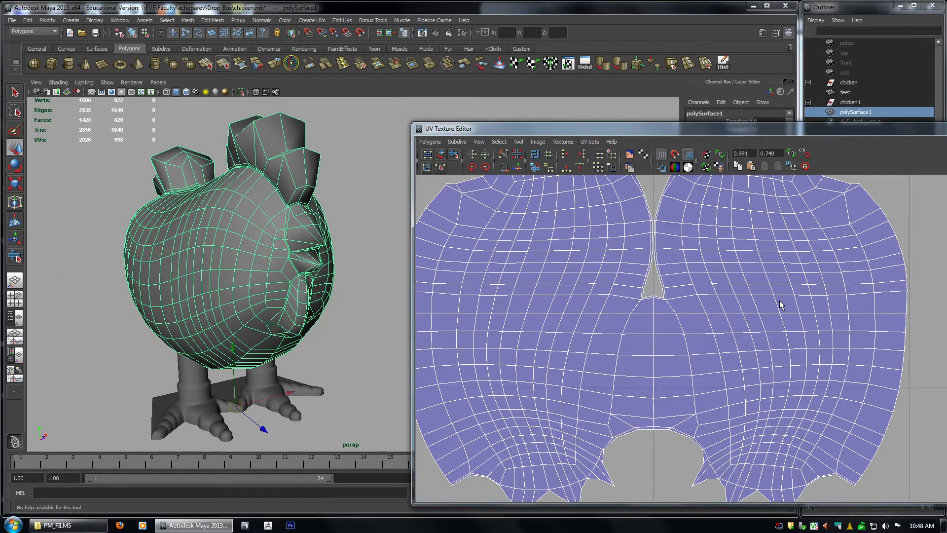
Select the centre seam edges between the two body UV shells and move and sew them together.
{"action": "right_click_drag", "start_coordinate": [668, 320], "coordinate": [667, 290]}
{"action": "middle_click_drag", "start_coordinate": [666, 290], "coordinate": [664, 269], "text": "alt"}
{"action": "right_click_drag", "start_coordinate": [642, 261], "coordinate": [664, 277], "text": "alt"}
{"action": "middle_click_drag", "start_coordinate": [665, 277], "coordinate": [604, 214], "text": "alt"}
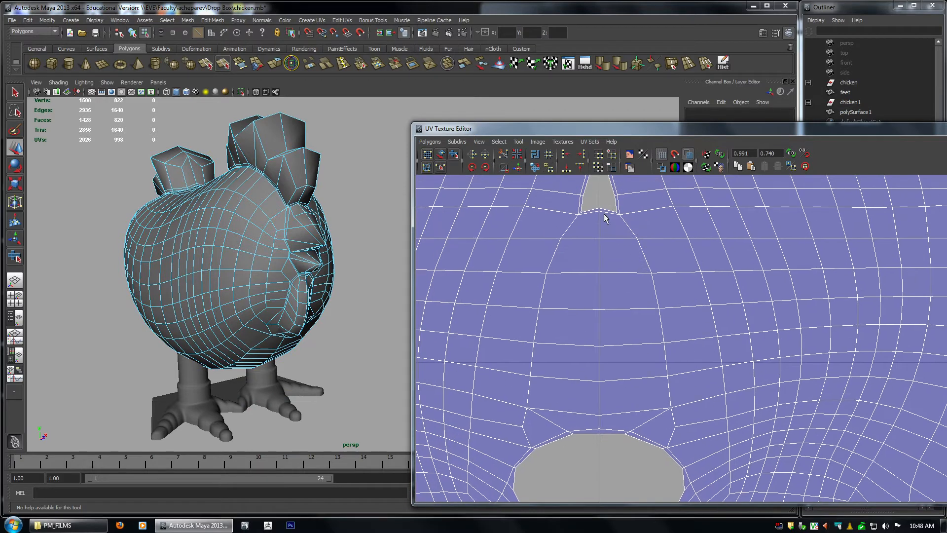
{"action": "double_click", "coordinate": [600, 430]}
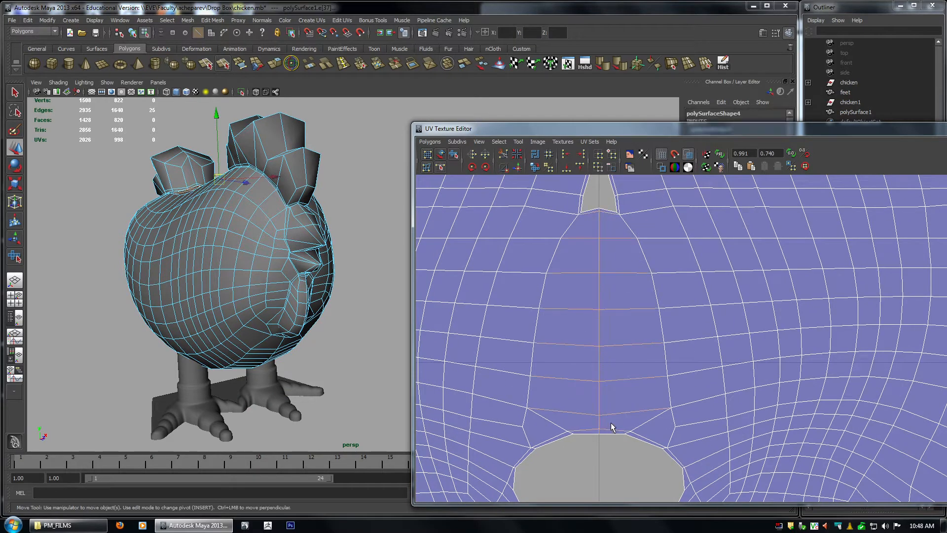
{"action": "left_click", "coordinate": [521, 167]}
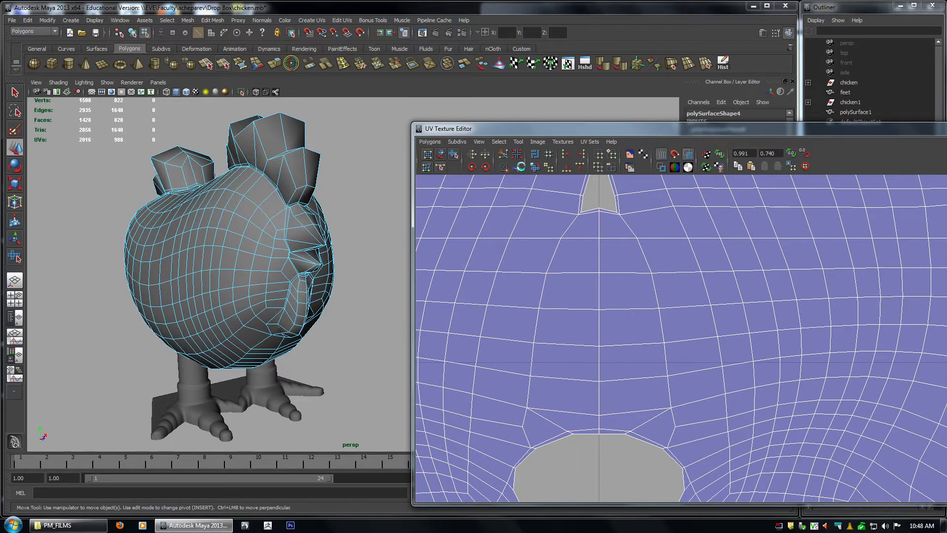
Select the sewn body's whole UV shell, test-move it, close the attribute settings and undo the move.
{"action": "right_click_drag", "start_coordinate": [622, 240], "coordinate": [664, 272]}
{"action": "left_click", "coordinate": [637, 239]}
{"action": "mouse_move", "coordinate": [686, 300]}
{"action": "middle_mouse_down"}
{"action": "mouse_move", "coordinate": [726, 298]}
{"action": "mouse_move", "coordinate": [683, 288]}
{"action": "middle_mouse_up"}
{"action": "key", "text": "ctrl+a"}
{"action": "left_click", "coordinate": [805, 449]}
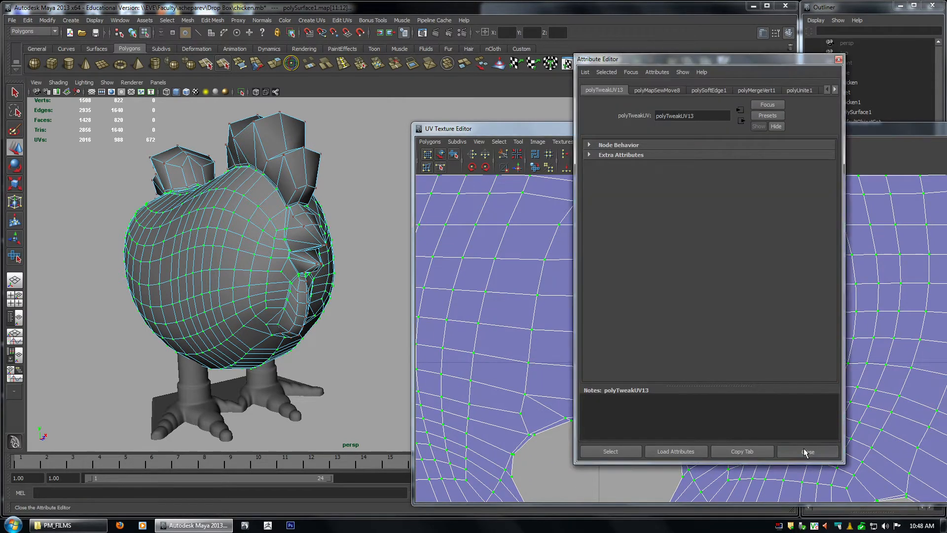
{"action": "key", "text": "ctrl+z"}
Try to move and sew the inner edges of the two upper fan-shaped beak shells, and undo the sewing.
{"action": "right_click_drag", "start_coordinate": [857, 354], "coordinate": [664, 282], "text": "alt"}
{"action": "middle_click_drag", "start_coordinate": [664, 282], "coordinate": [656, 349], "text": "alt"}
{"action": "right_click_drag", "start_coordinate": [656, 349], "coordinate": [681, 341], "text": "alt"}
{"action": "middle_click_drag", "start_coordinate": [689, 262], "coordinate": [678, 471], "text": "alt"}
{"action": "right_click_drag", "start_coordinate": [679, 471], "coordinate": [768, 465], "text": "alt"}
{"action": "middle_click_drag", "start_coordinate": [768, 466], "coordinate": [790, 362], "text": "alt"}
{"action": "right_click_drag", "start_coordinate": [789, 363], "coordinate": [827, 372], "text": "alt"}
{"action": "right_click_drag", "start_coordinate": [644, 227], "coordinate": [643, 203]}
{"action": "left_click_drag", "start_coordinate": [635, 200], "coordinate": [662, 256]}
{"action": "left_click", "coordinate": [511, 168]}
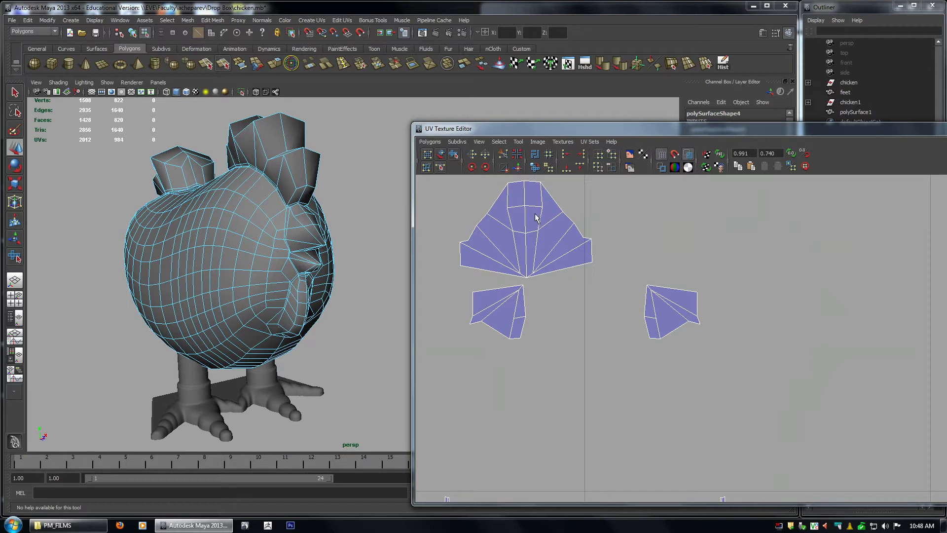
{"action": "key", "text": "ctrl+z"}
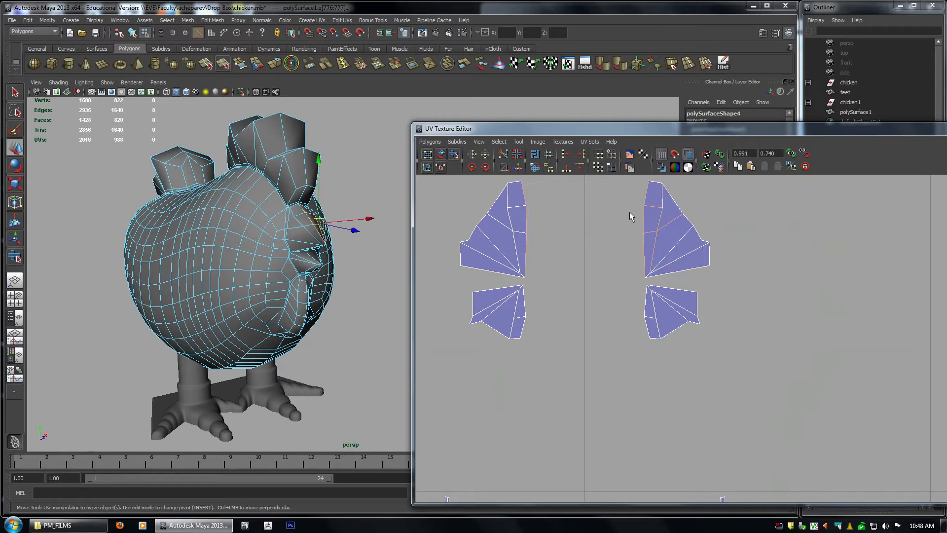
Select the UVs of the two left beak shells and move them beside their mirrored counterparts.
{"action": "scroll", "coordinate": [601, 247], "scroll_direction": "down", "scroll_amount": 1}
{"action": "scroll", "coordinate": [601, 247], "scroll_direction": "down", "scroll_amount": 2}
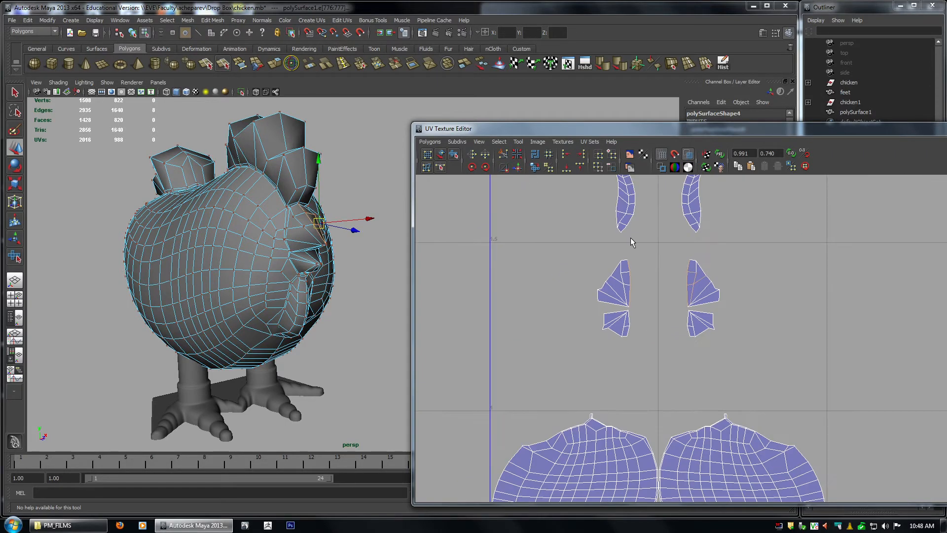
{"action": "left_click_drag", "start_coordinate": [637, 352], "coordinate": [638, 353]}
{"action": "scroll", "coordinate": [586, 317], "scroll_direction": "up", "scroll_amount": 3}
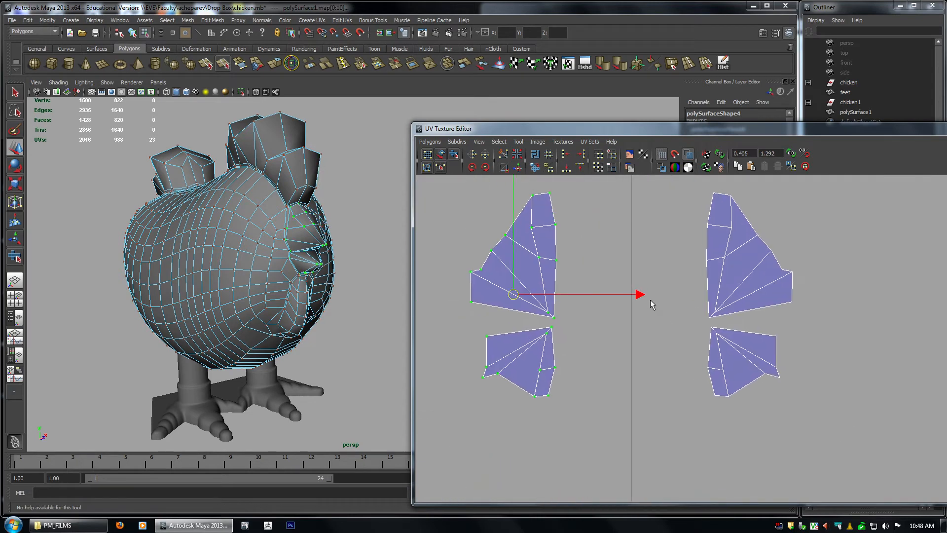
{"action": "left_click_drag", "start_coordinate": [711, 296], "coordinate": [792, 294]}
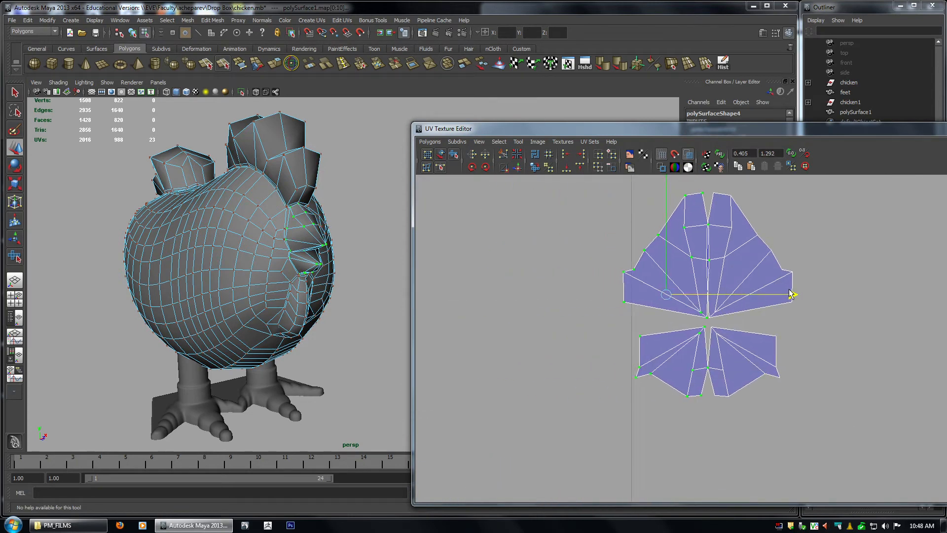
Select the whole lower-left beak shell and nudge it slightly closer to its mirrored half.
{"action": "left_click_drag", "start_coordinate": [614, 340], "coordinate": [666, 379]}
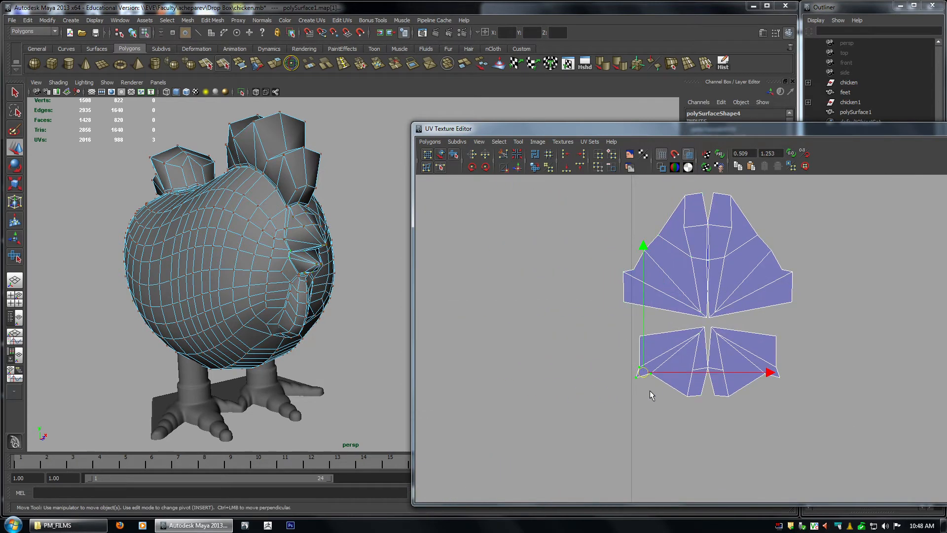
{"action": "right_click_drag", "start_coordinate": [650, 388], "coordinate": [665, 383], "text": "ctrl"}
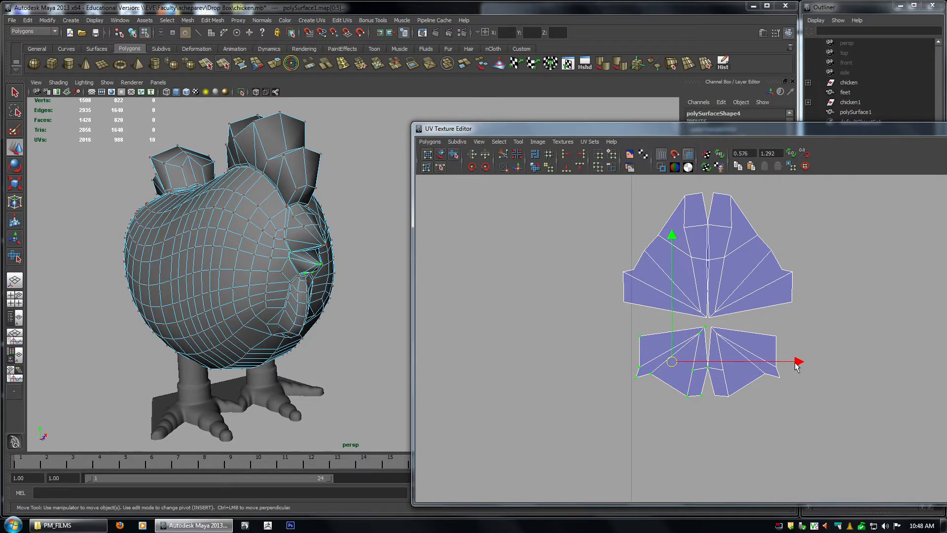
{"action": "left_click_drag", "start_coordinate": [796, 361], "coordinate": [798, 361]}
Select the centre seam edges of the lower and upper beak shell pairs and move and sew each pair together.
{"action": "right_click_drag", "start_coordinate": [717, 349], "coordinate": [716, 330]}
{"action": "key", "text": "q"}
{"action": "left_click_drag", "start_coordinate": [709, 348], "coordinate": [722, 379]}
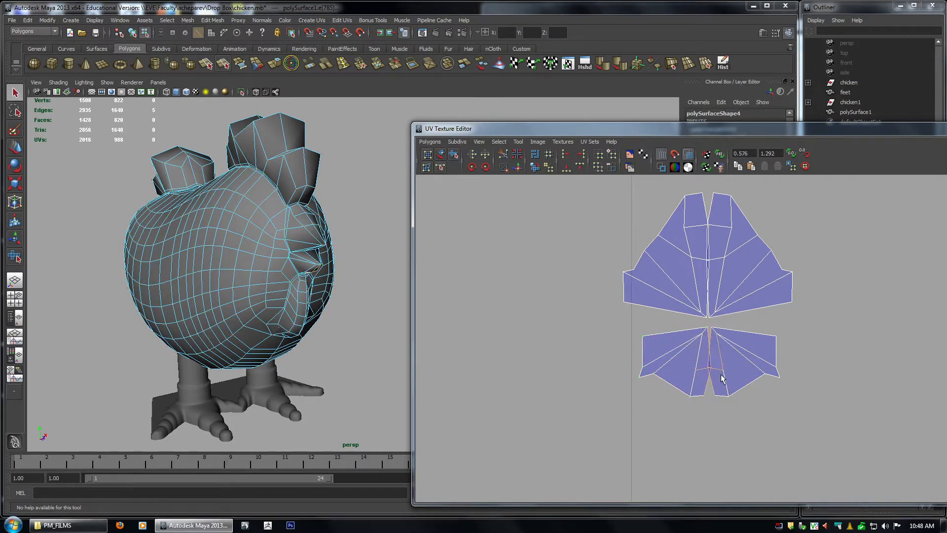
{"action": "left_click", "coordinate": [505, 167]}
{"action": "middle_click_drag", "start_coordinate": [696, 216], "coordinate": [663, 255], "text": "alt"}
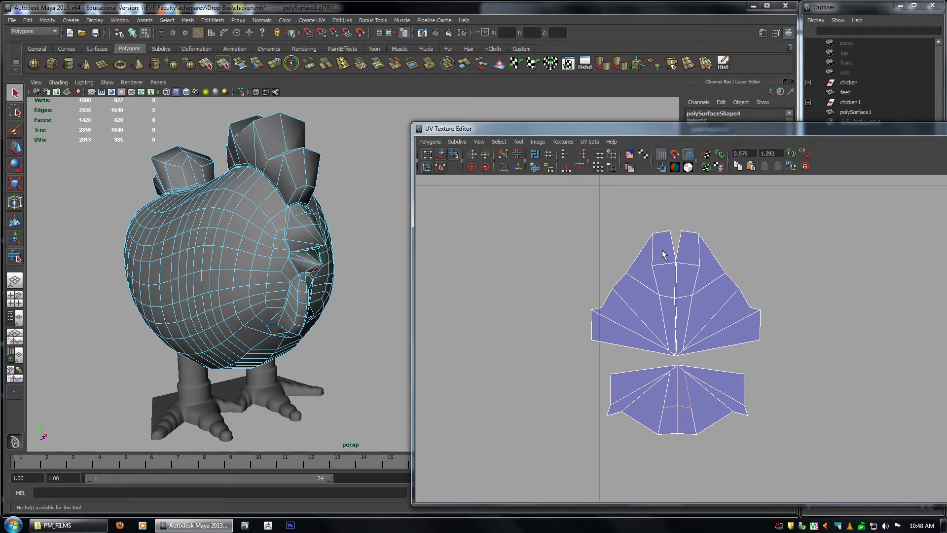
{"action": "left_click_drag", "start_coordinate": [663, 251], "coordinate": [694, 325]}
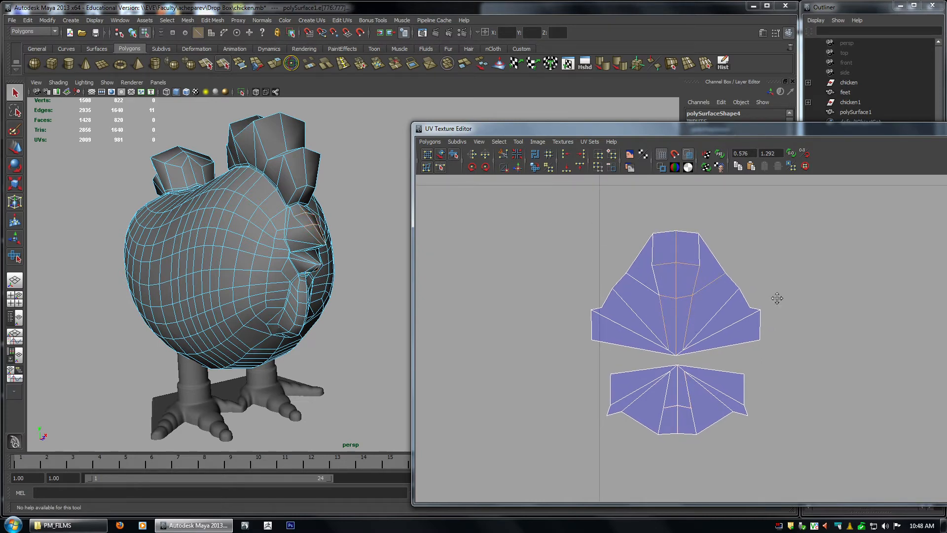
Move the left wattle shell beside its mirrored half, then move and sew their facing centre edges together.
{"action": "right_click_drag", "start_coordinate": [778, 298], "coordinate": [691, 284], "text": "alt"}
{"action": "middle_click_drag", "start_coordinate": [643, 271], "coordinate": [647, 490], "text": "alt"}
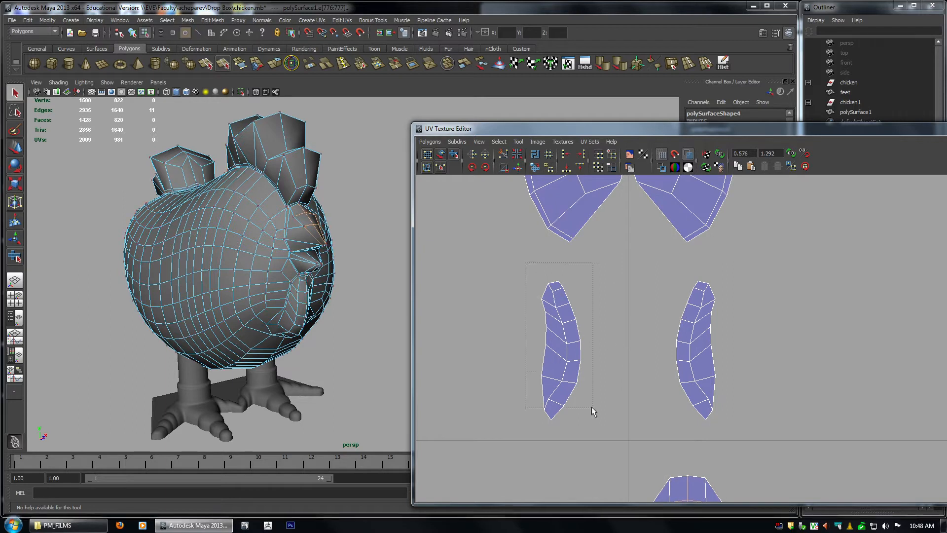
{"action": "left_click_drag", "start_coordinate": [591, 407], "coordinate": [592, 408]}
{"action": "key", "text": "w"}
{"action": "left_click_drag", "start_coordinate": [623, 354], "coordinate": [716, 354]}
{"action": "right_click_drag", "start_coordinate": [680, 341], "coordinate": [663, 281]}
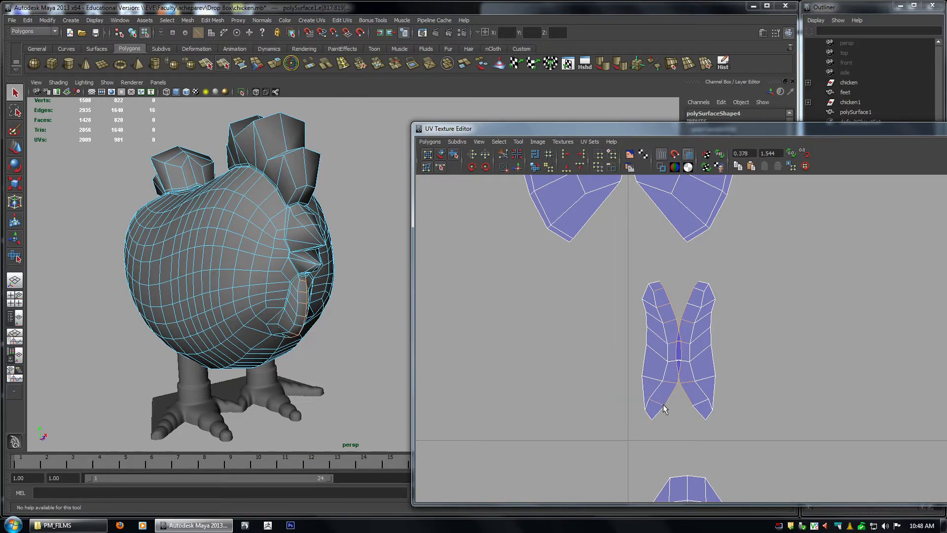
{"action": "left_click", "coordinate": [517, 168]}
Select the inner seam edges along the whole length of the tail shells and move and sew the two halves together.
{"action": "scroll", "coordinate": [658, 408], "scroll_direction": "up", "scroll_amount": 5}
{"action": "right_click_drag", "start_coordinate": [571, 253], "coordinate": [606, 255]}
{"action": "middle_click_drag", "start_coordinate": [658, 269], "coordinate": [647, 347], "text": "alt"}
{"action": "middle_click_drag", "start_coordinate": [614, 251], "coordinate": [611, 352], "text": "alt"}
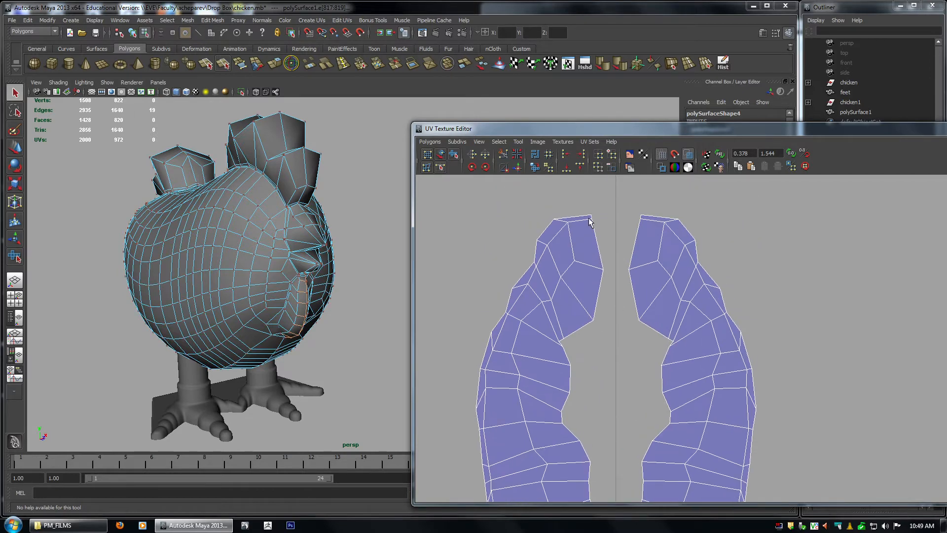
{"action": "key", "text": "w"}
{"action": "right_click_drag", "start_coordinate": [588, 224], "coordinate": [589, 203]}
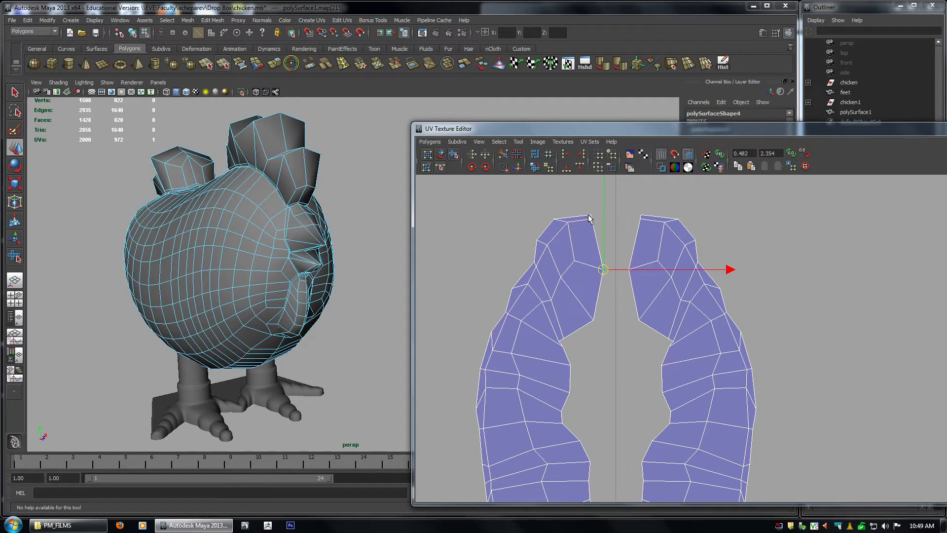
{"action": "left_click", "coordinate": [591, 218]}
{"action": "middle_click_drag", "start_coordinate": [622, 339], "coordinate": [606, 240], "text": "alt"}
{"action": "left_click_drag", "start_coordinate": [543, 197], "coordinate": [567, 349], "text": "shift"}
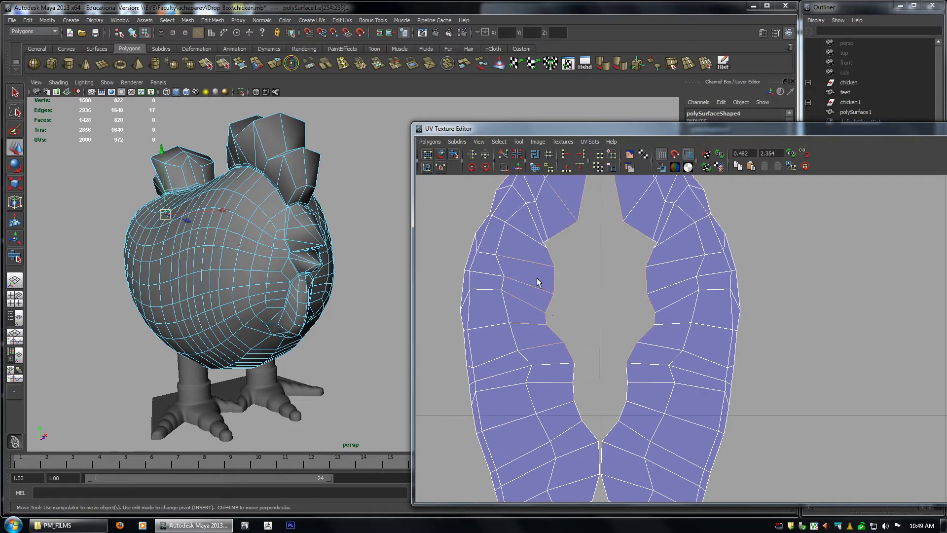
{"action": "middle_click_drag", "start_coordinate": [585, 389], "coordinate": [580, 250], "text": "alt"}
{"action": "left_click_drag", "start_coordinate": [555, 217], "coordinate": [552, 420], "text": "shift"}
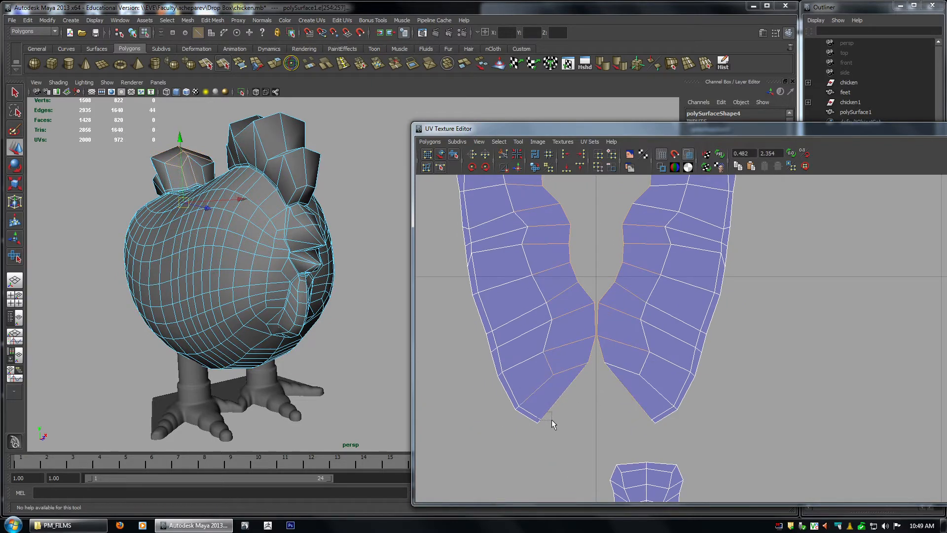
{"action": "left_click", "coordinate": [504, 168]}
Select the seam edges along the inner and end borders of the comb shells and move and sew the halves together.
{"action": "middle_click_drag", "start_coordinate": [573, 260], "coordinate": [571, 401], "text": "alt"}
{"action": "middle_click_drag", "start_coordinate": [596, 284], "coordinate": [590, 473], "text": "alt"}
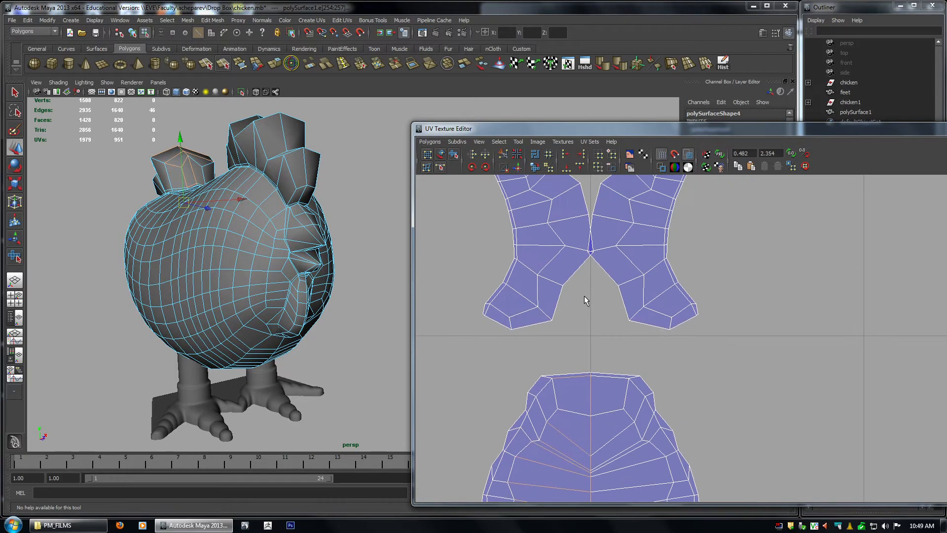
{"action": "middle_click_drag", "start_coordinate": [586, 300], "coordinate": [581, 304], "text": "alt"}
{"action": "left_click_drag", "start_coordinate": [520, 247], "coordinate": [570, 280]}
{"action": "left_click_drag", "start_coordinate": [548, 246], "coordinate": [570, 401], "text": "shift"}
{"action": "left_click_drag", "start_coordinate": [489, 409], "coordinate": [531, 435], "text": "shift"}
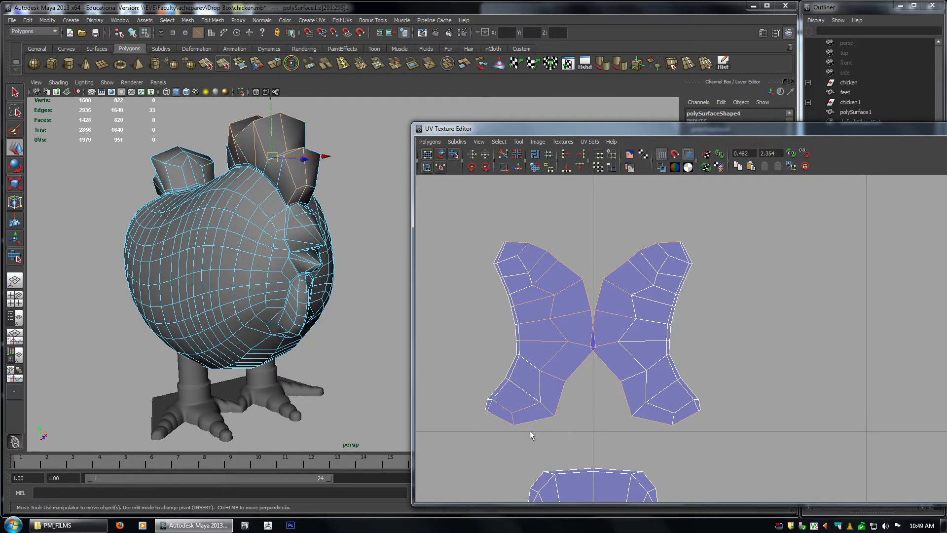
{"action": "left_click", "coordinate": [496, 403], "text": "shift"}
{"action": "left_click", "coordinate": [501, 168]}
Select all UVs of the sewn comb shell and unfold it with the Smooth UV tool.
{"action": "right_click_drag", "start_coordinate": [689, 334], "coordinate": [626, 312], "text": "alt"}
{"action": "left_click_drag", "start_coordinate": [518, 236], "coordinate": [742, 395]}
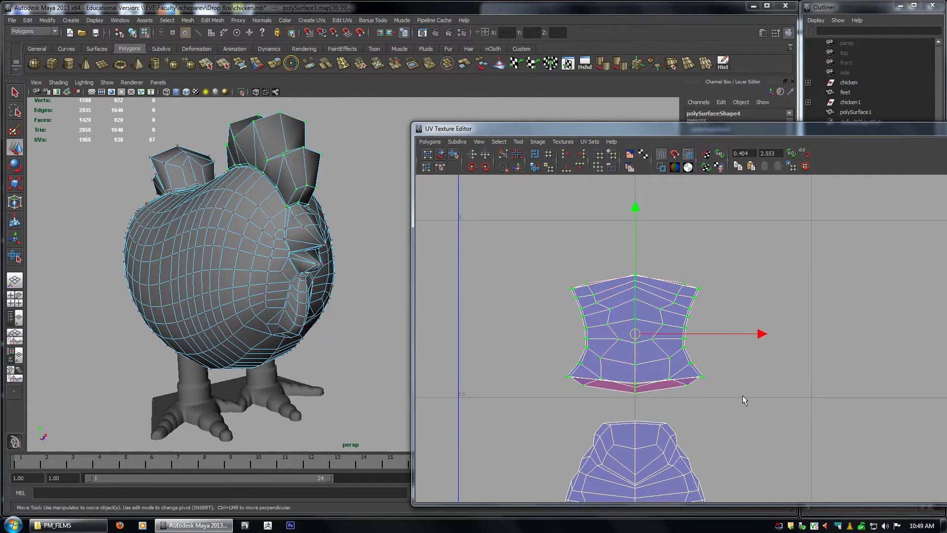
{"action": "left_click", "coordinate": [454, 154]}
{"action": "left_click_drag", "start_coordinate": [551, 398], "coordinate": [805, 413]}
{"action": "right_click_drag", "start_coordinate": [804, 403], "coordinate": [646, 373], "text": "alt"}
{"action": "left_click_drag", "start_coordinate": [617, 377], "coordinate": [624, 378]}
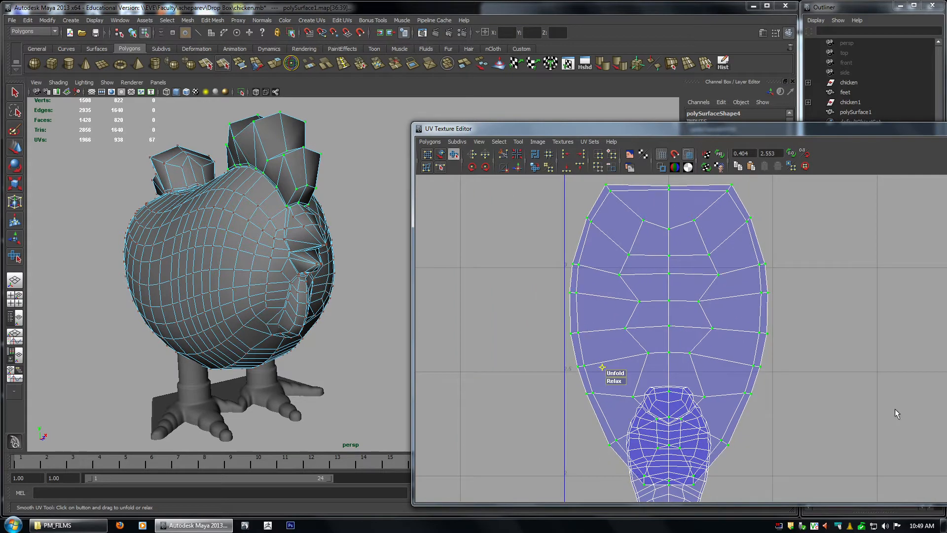
{"action": "key", "text": "w"}
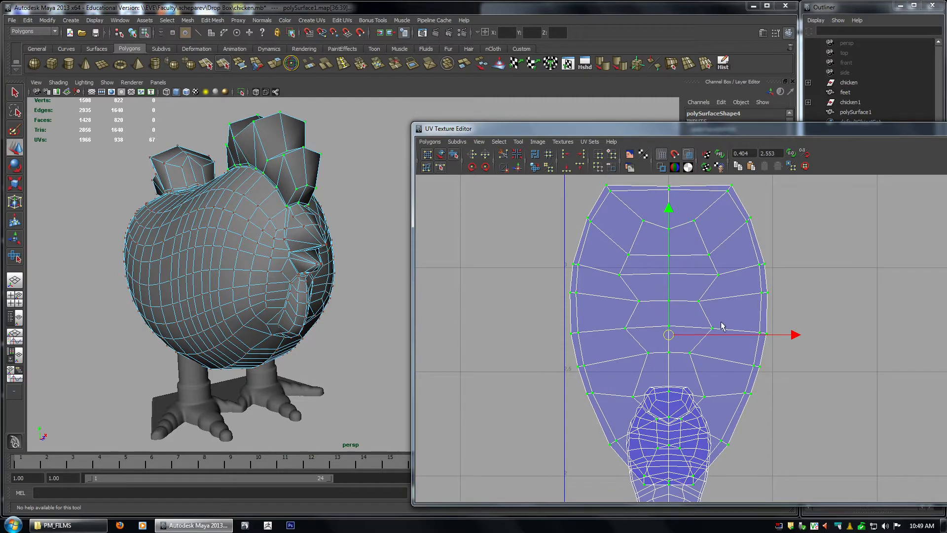
Scale the comb's UV shell down uniformly and display the checker texture on the chicken.
{"action": "key", "text": "r"}
{"action": "middle_click_drag", "start_coordinate": [823, 366], "coordinate": [766, 358]}
{"action": "left_click_drag", "start_coordinate": [224, 264], "coordinate": [324, 263], "text": "alt"}
{"action": "key", "text": "6"}
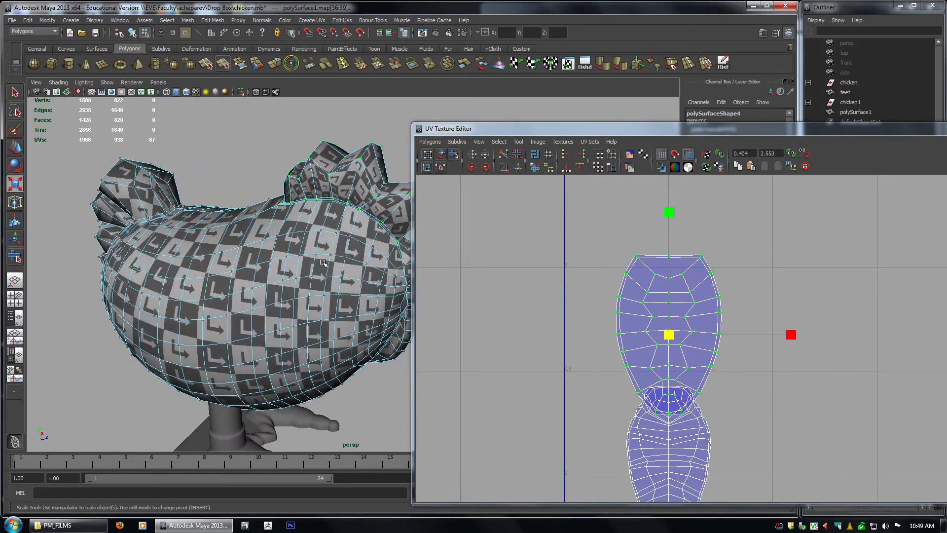
{"action": "left_click_drag", "start_coordinate": [321, 227], "coordinate": [217, 326], "text": "alt"}
{"action": "right_click_drag", "start_coordinate": [217, 325], "coordinate": [317, 349], "text": "alt"}
{"action": "left_click_drag", "start_coordinate": [317, 349], "coordinate": [301, 316], "text": "alt"}
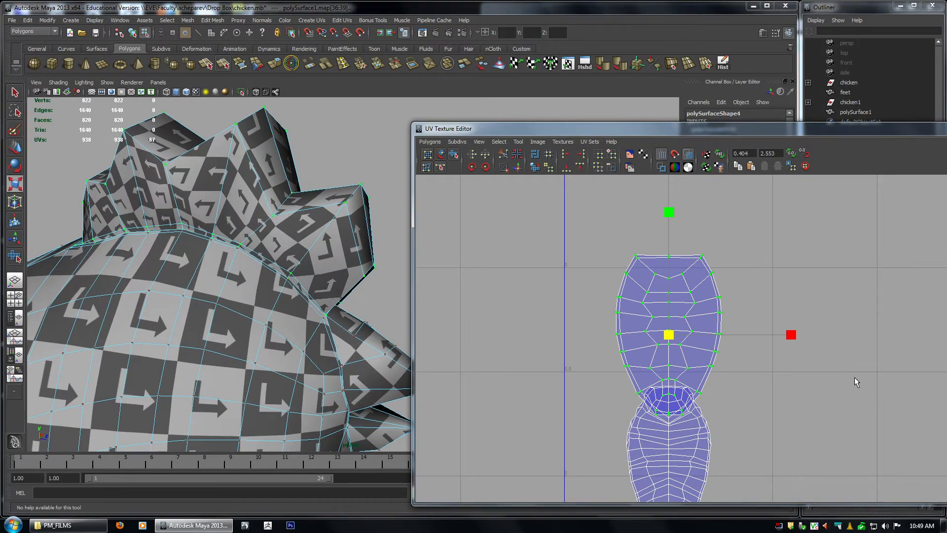
Turn on smooth preview and scale the comb's shell down further, comparing its checker size with the body's.
{"action": "middle_click_drag", "start_coordinate": [855, 378], "coordinate": [793, 374]}
{"action": "key", "text": "3"}
{"action": "left_click_drag", "start_coordinate": [251, 262], "coordinate": [320, 259], "text": "alt"}
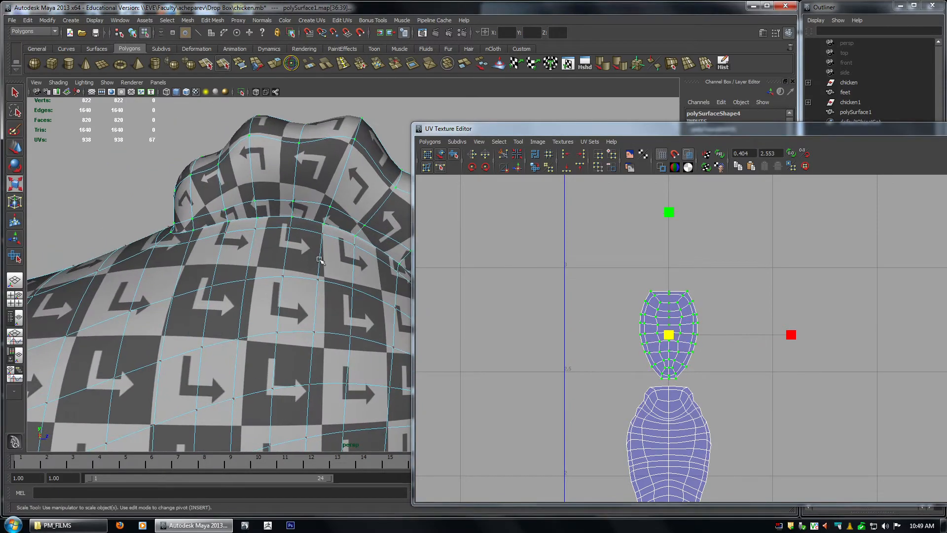
{"action": "middle_click_drag", "start_coordinate": [724, 379], "coordinate": [696, 378]}
{"action": "left_click_drag", "start_coordinate": [148, 168], "coordinate": [215, 274], "text": "alt"}
{"action": "right_click_drag", "start_coordinate": [217, 341], "coordinate": [173, 353], "text": "alt"}
{"action": "left_click_drag", "start_coordinate": [173, 352], "coordinate": [247, 342], "text": "alt"}
{"action": "right_click_drag", "start_coordinate": [246, 342], "coordinate": [233, 343], "text": "alt"}
{"action": "left_click_drag", "start_coordinate": [233, 343], "coordinate": [242, 342], "text": "alt"}
Select the whole tail UV shell, turn off smooth preview and unfold the shell with the Smooth UV tool.
{"action": "right_click_drag", "start_coordinate": [814, 406], "coordinate": [725, 384], "text": "alt"}
{"action": "middle_click_drag", "start_coordinate": [724, 384], "coordinate": [714, 245], "text": "alt"}
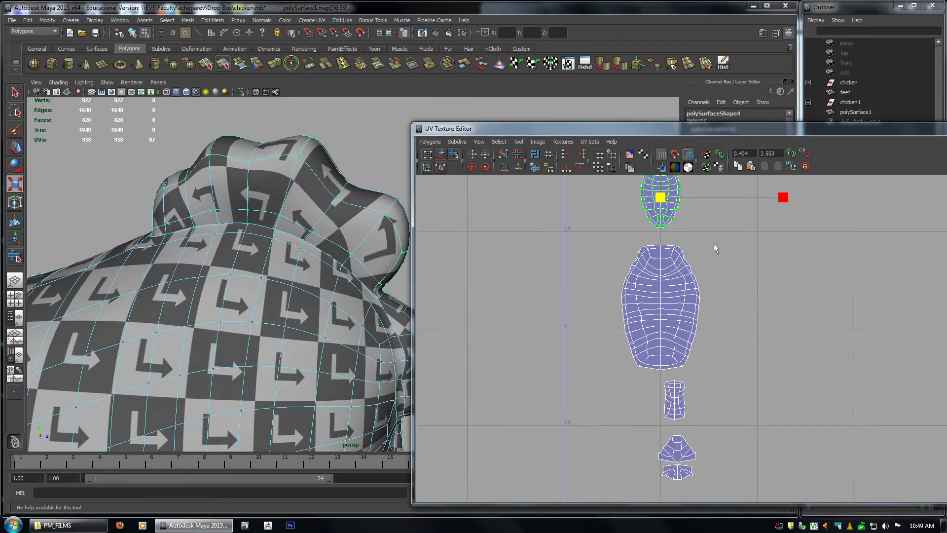
{"action": "right_click_drag", "start_coordinate": [616, 269], "coordinate": [623, 270]}
{"action": "left_click_drag", "start_coordinate": [615, 247], "coordinate": [721, 375]}
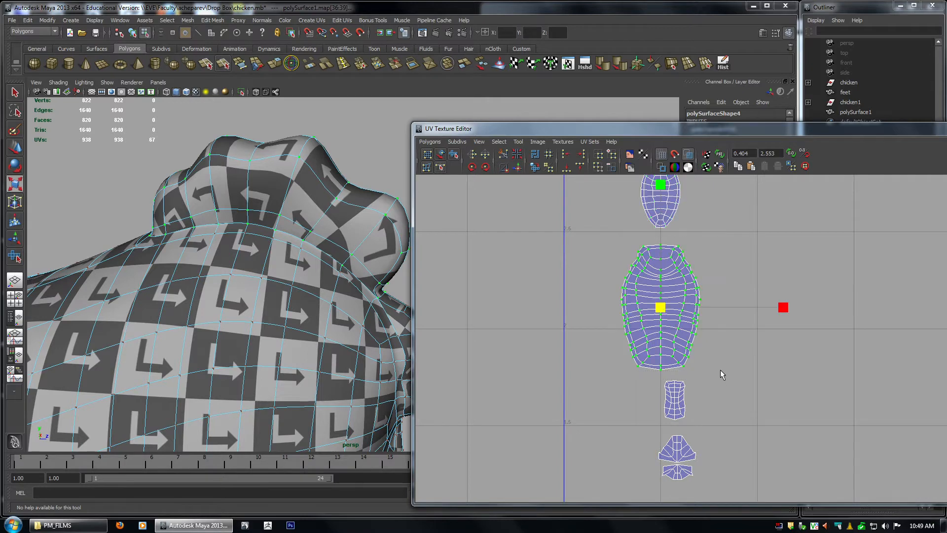
{"action": "left_click_drag", "start_coordinate": [272, 309], "coordinate": [348, 308], "text": "alt"}
{"action": "key", "text": "1"}
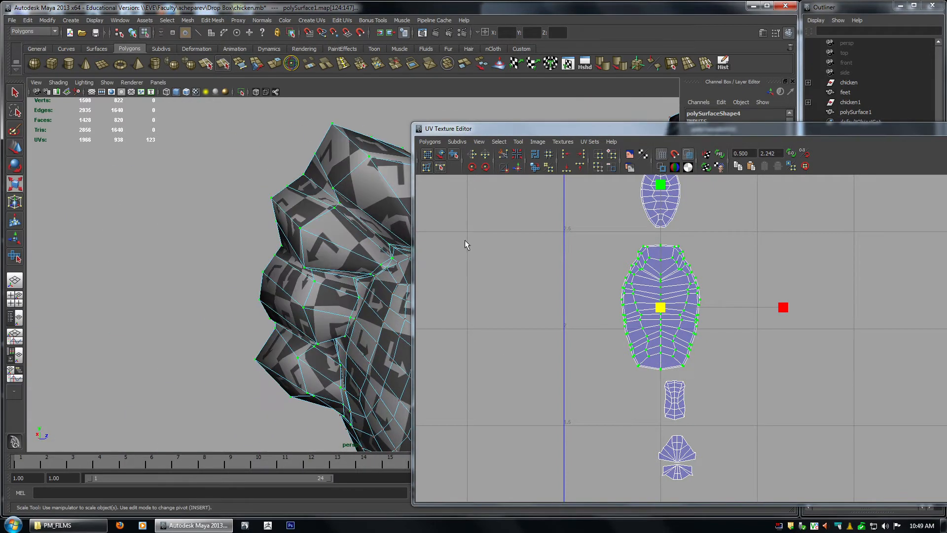
{"action": "left_click", "coordinate": [498, 155]}
{"action": "left_click_drag", "start_coordinate": [607, 373], "coordinate": [733, 387]}
{"action": "left_click_drag", "start_coordinate": [613, 373], "coordinate": [667, 372]}
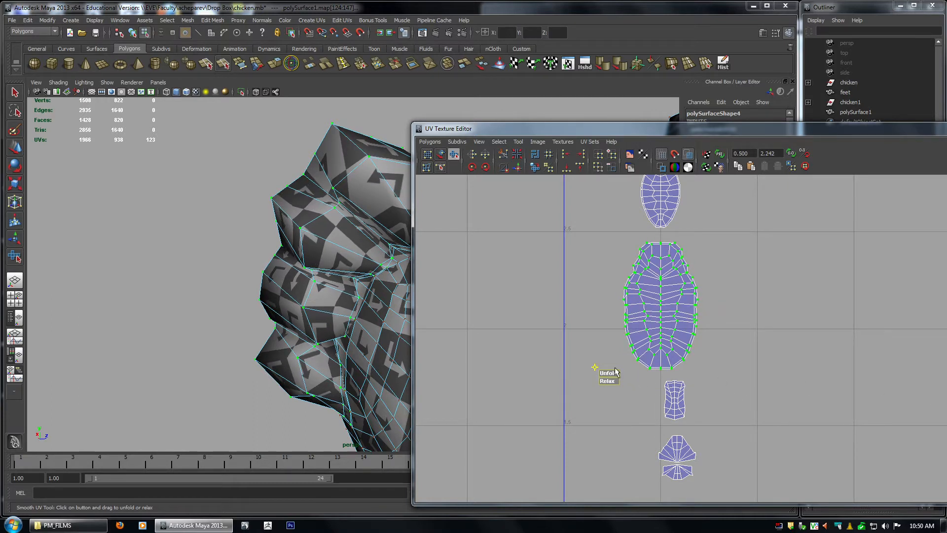
Scale the tail's UV shell uniformly to match the body's checker size, checking the tail in smooth preview.
{"action": "key", "text": "3"}
{"action": "left_click_drag", "start_coordinate": [320, 284], "coordinate": [370, 313], "text": "alt"}
{"action": "key", "text": "r"}
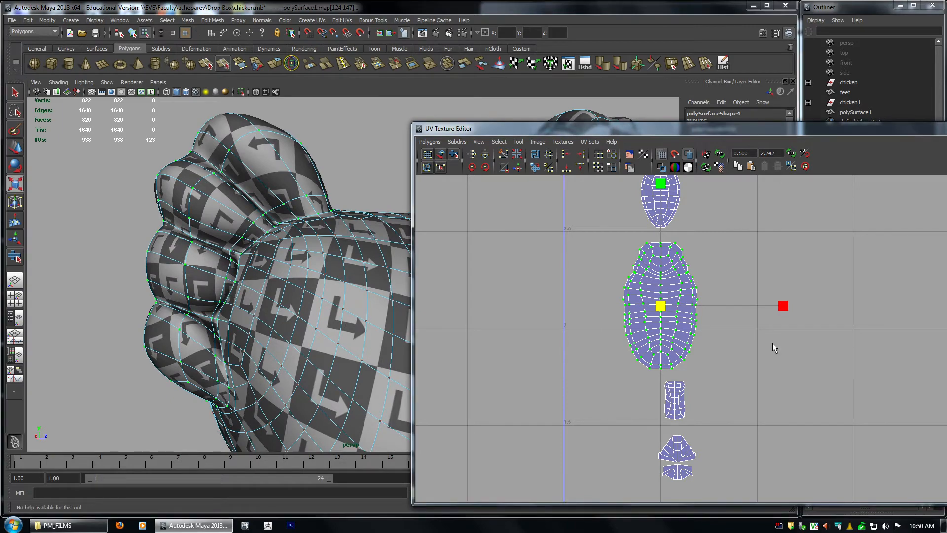
{"action": "middle_click_drag", "start_coordinate": [773, 344], "coordinate": [748, 344]}
{"action": "left_click_drag", "start_coordinate": [162, 286], "coordinate": [117, 308], "text": "alt"}
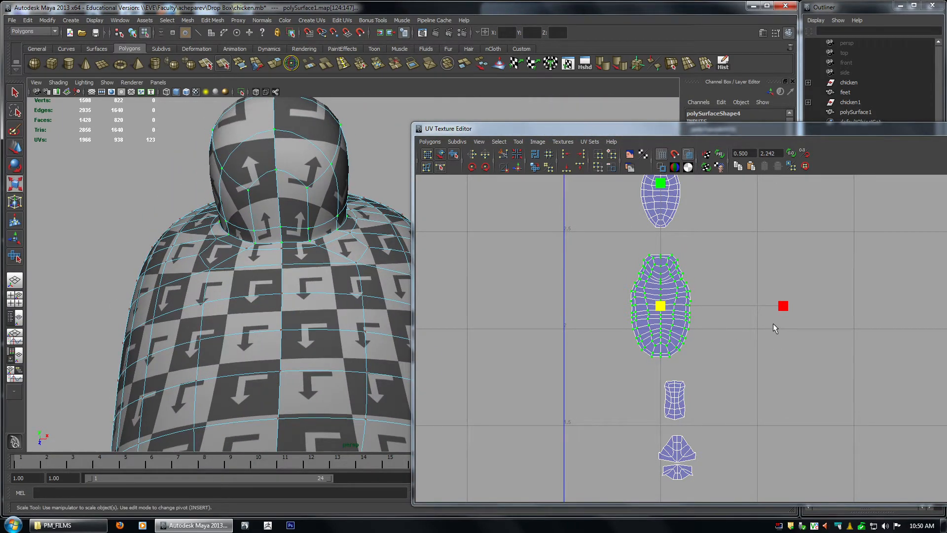
{"action": "middle_click_drag", "start_coordinate": [774, 324], "coordinate": [747, 323]}
{"action": "left_click_drag", "start_coordinate": [235, 276], "coordinate": [170, 323], "text": "alt"}
{"action": "middle_click_drag", "start_coordinate": [170, 323], "coordinate": [115, 355], "text": "alt"}
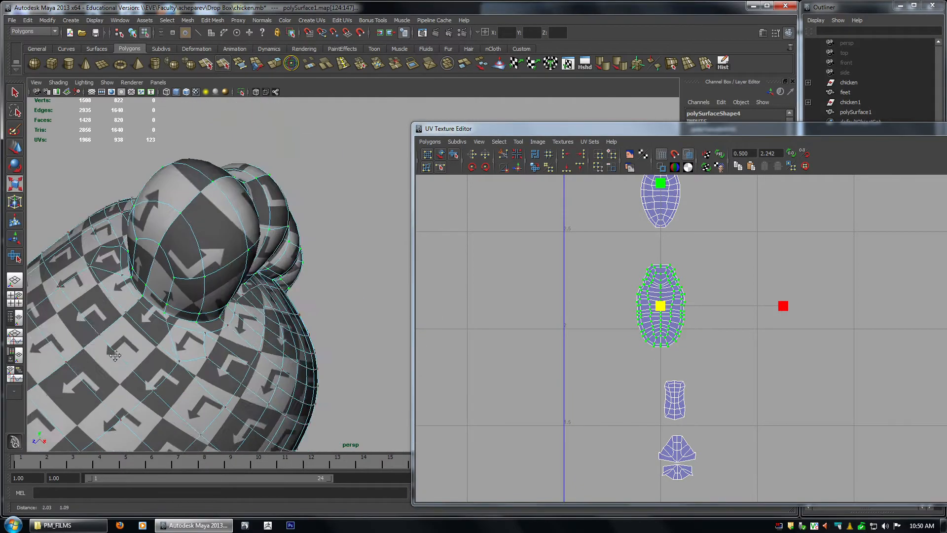
{"action": "left_click_drag", "start_coordinate": [115, 355], "coordinate": [133, 268], "text": "alt"}
{"action": "middle_click_drag", "start_coordinate": [687, 370], "coordinate": [713, 373]}
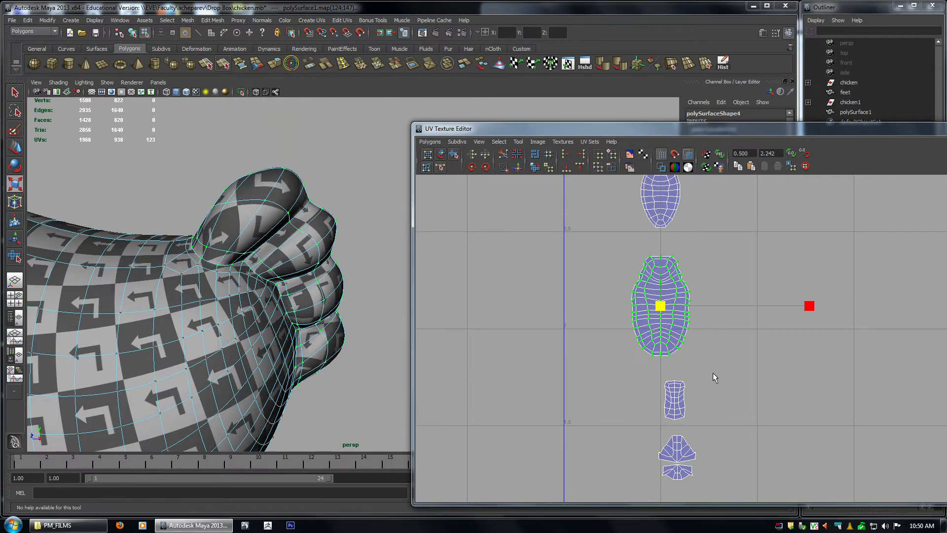
Select all UVs of the wattle shell and unfold it with the Smooth UV tool.
{"action": "middle_click_drag", "start_coordinate": [675, 405], "coordinate": [696, 270], "text": "alt"}
{"action": "key", "text": "w"}
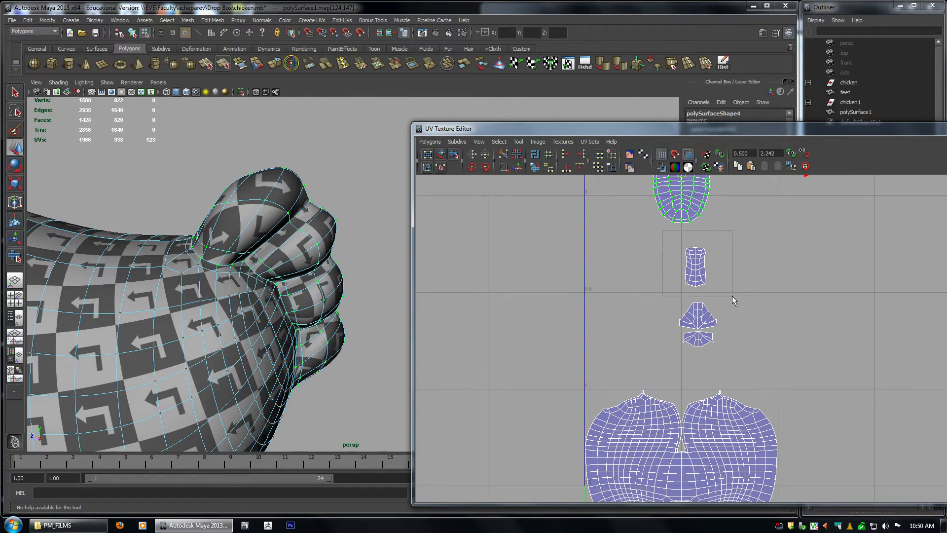
{"action": "left_click_drag", "start_coordinate": [732, 296], "coordinate": [733, 296]}
{"action": "scroll", "coordinate": [755, 268], "scroll_direction": "up", "scroll_amount": 3}
{"action": "left_click", "coordinate": [454, 155]}
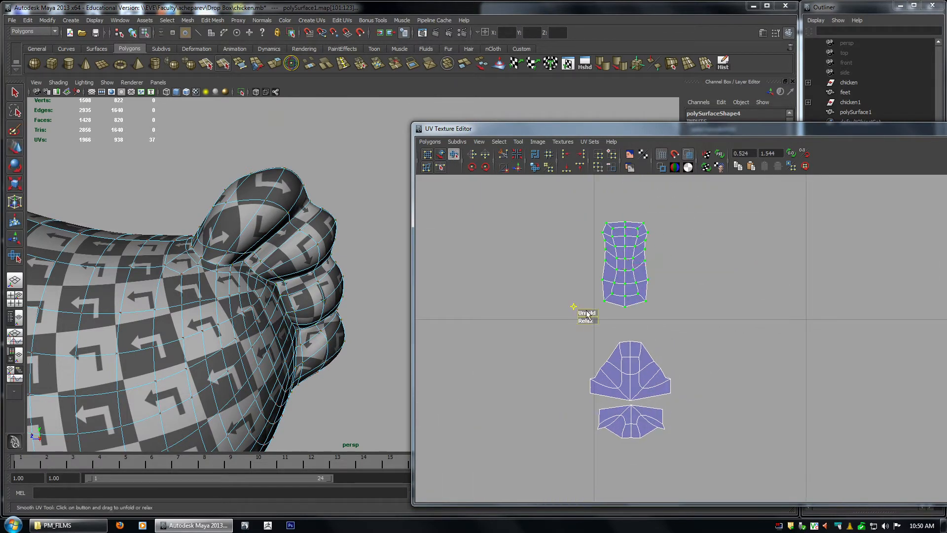
{"action": "left_click_drag", "start_coordinate": [587, 312], "coordinate": [706, 341]}
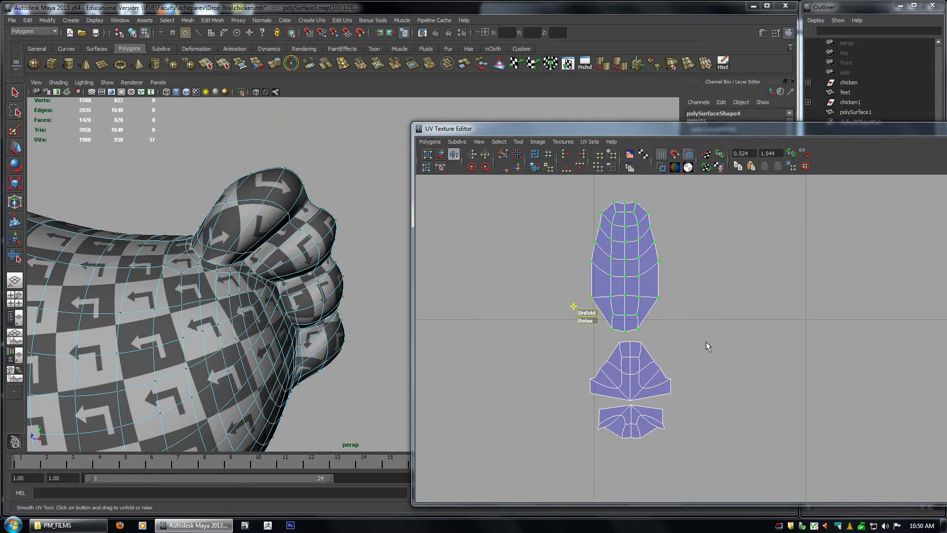
Scale the wattle's UV shell down uniformly and compare its checker size with the surrounding body in smooth preview.
{"action": "left_click", "coordinate": [200, 332]}
{"action": "key", "text": "f"}
{"action": "scroll", "coordinate": [191, 302], "scroll_direction": "down", "scroll_amount": 3}
{"action": "key", "text": "q"}
{"action": "left_click_drag", "start_coordinate": [159, 277], "coordinate": [258, 257], "text": "alt"}
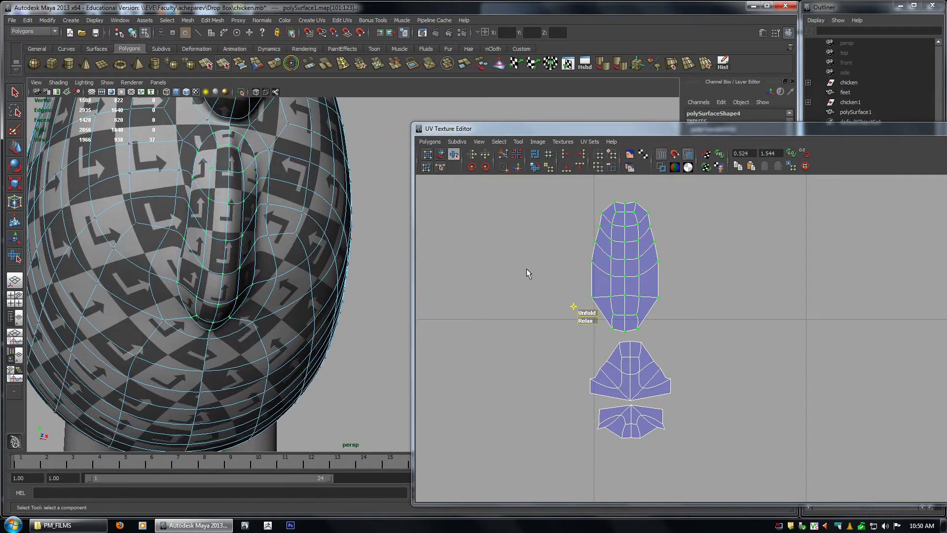
{"action": "key", "text": "1"}
{"action": "right_click_drag", "start_coordinate": [596, 211], "coordinate": [621, 213]}
{"action": "left_click_drag", "start_coordinate": [550, 189], "coordinate": [679, 333]}
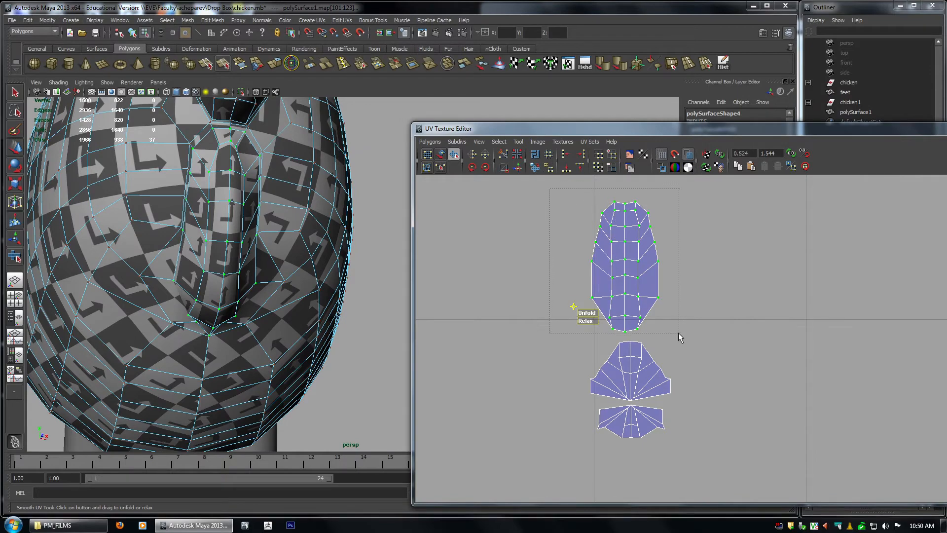
{"action": "key", "text": "r"}
{"action": "middle_click_drag", "start_coordinate": [709, 331], "coordinate": [683, 327]}
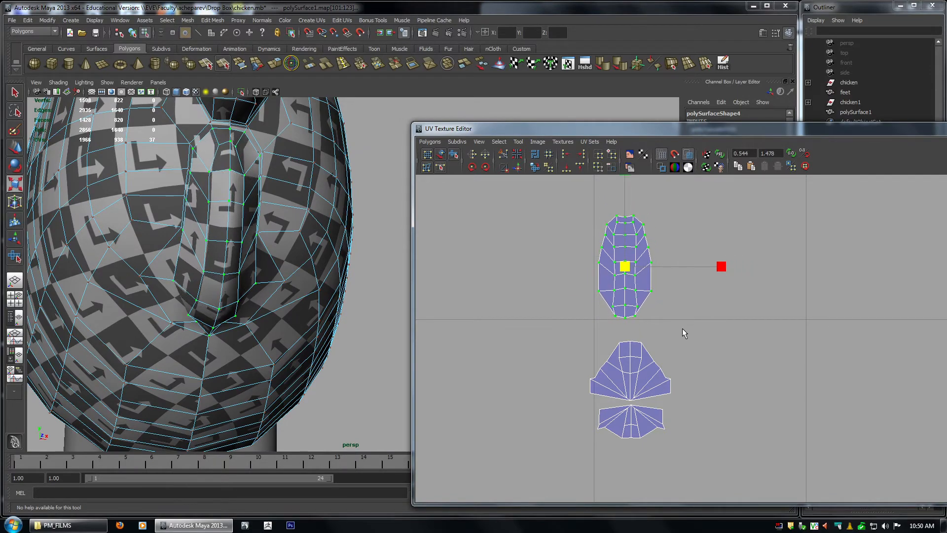
{"action": "key", "text": "3"}
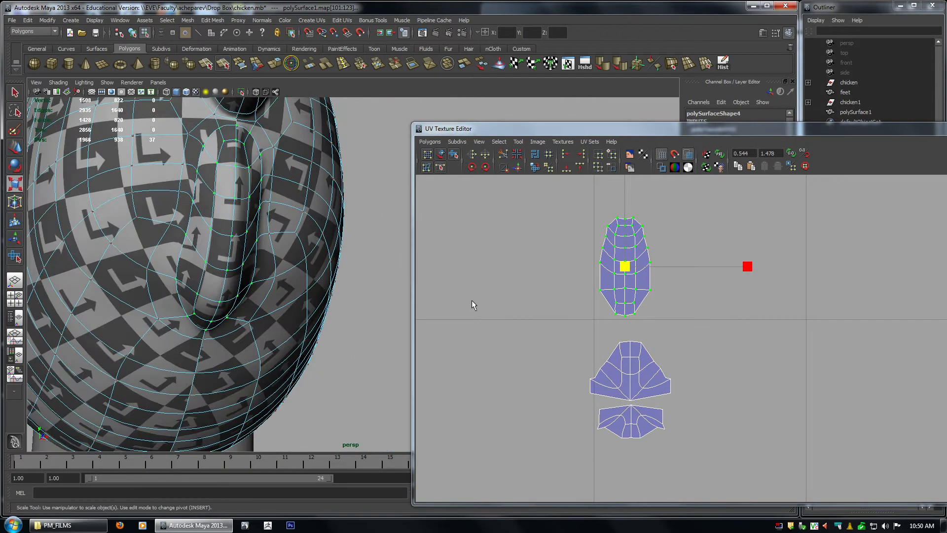
{"action": "left_click_drag", "start_coordinate": [323, 232], "coordinate": [237, 291], "text": "alt"}
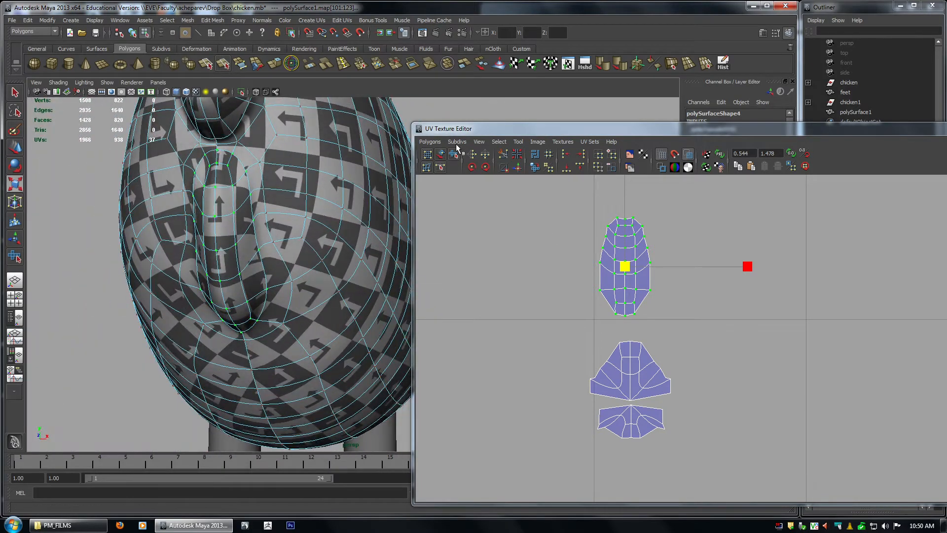
Relax the wattle shell's UVs with the Smooth UV tool and scale the shell down slightly more.
{"action": "left_click", "coordinate": [454, 154]}
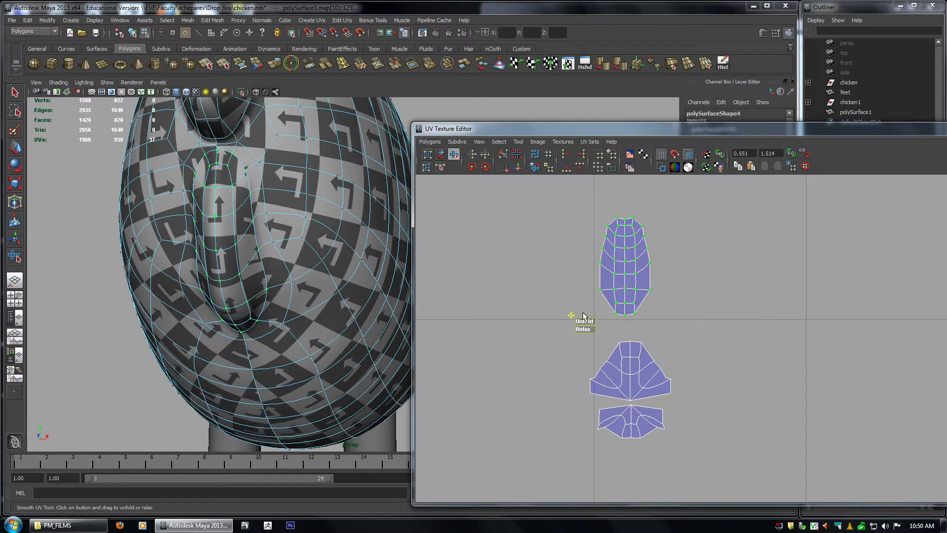
{"action": "key", "text": "1"}
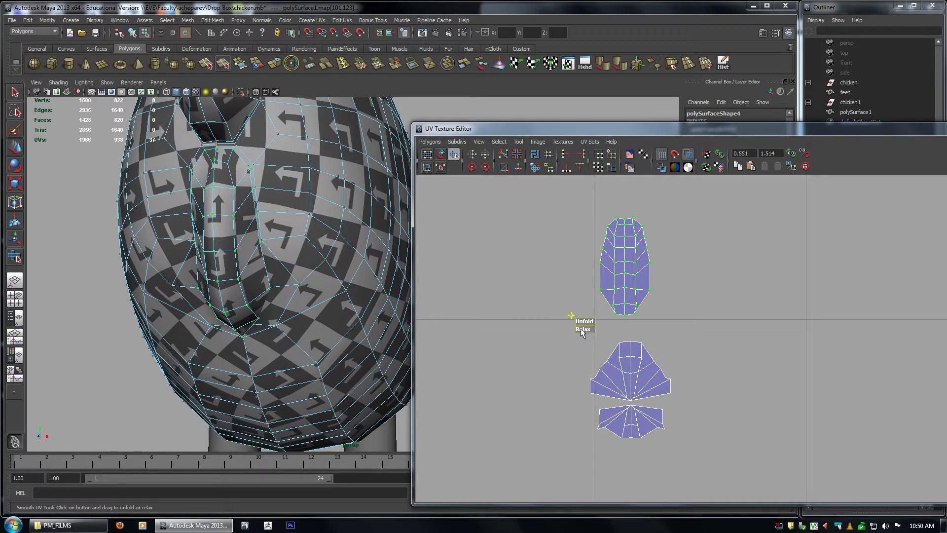
{"action": "left_click_drag", "start_coordinate": [582, 332], "coordinate": [946, 374]}
{"action": "left_click_drag", "start_coordinate": [296, 299], "coordinate": [344, 318], "text": "alt"}
{"action": "key", "text": "r"}
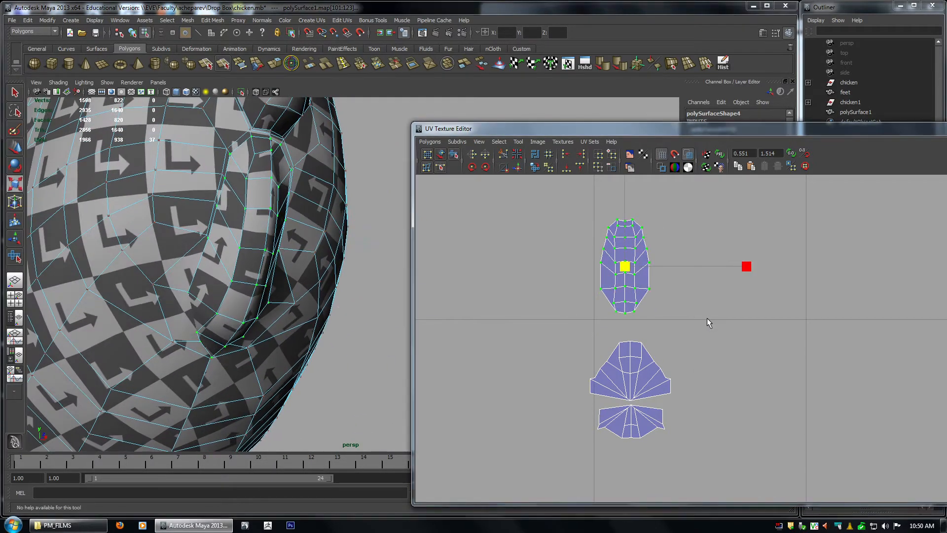
{"action": "middle_click_drag", "start_coordinate": [706, 317], "coordinate": [582, 296]}
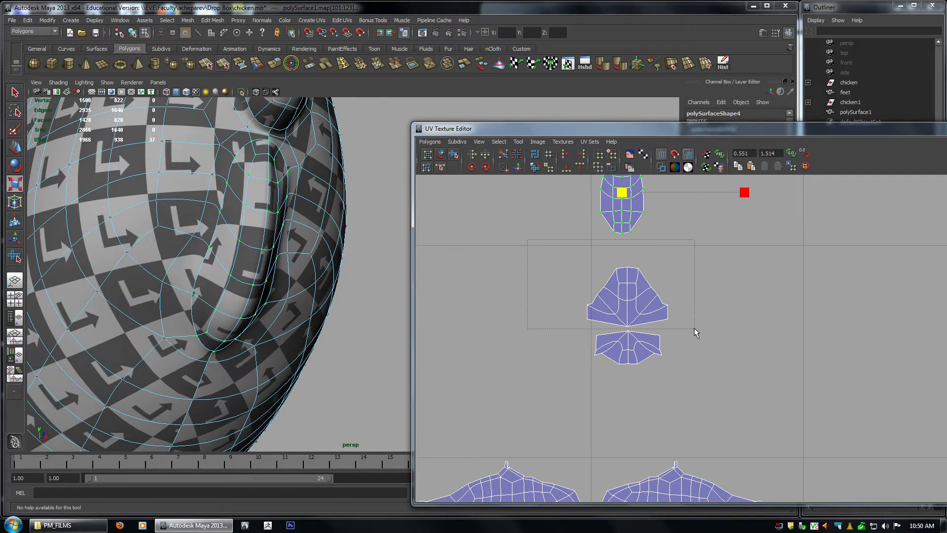
Unfold the upper beak's UV shell and the lower beak's UV shell with the Smooth UV tool.
{"action": "left_click_drag", "start_coordinate": [694, 330], "coordinate": [696, 330]}
{"action": "right_click_drag", "start_coordinate": [696, 330], "coordinate": [703, 384], "text": "alt"}
{"action": "key", "text": "w"}
{"action": "key", "text": "1"}
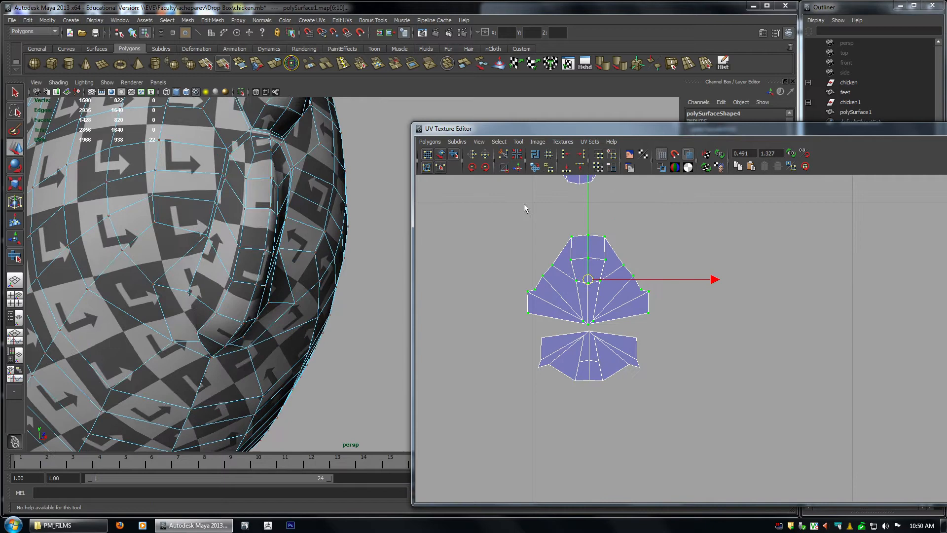
{"action": "left_click", "coordinate": [449, 155]}
{"action": "left_click_drag", "start_coordinate": [504, 332], "coordinate": [664, 348]}
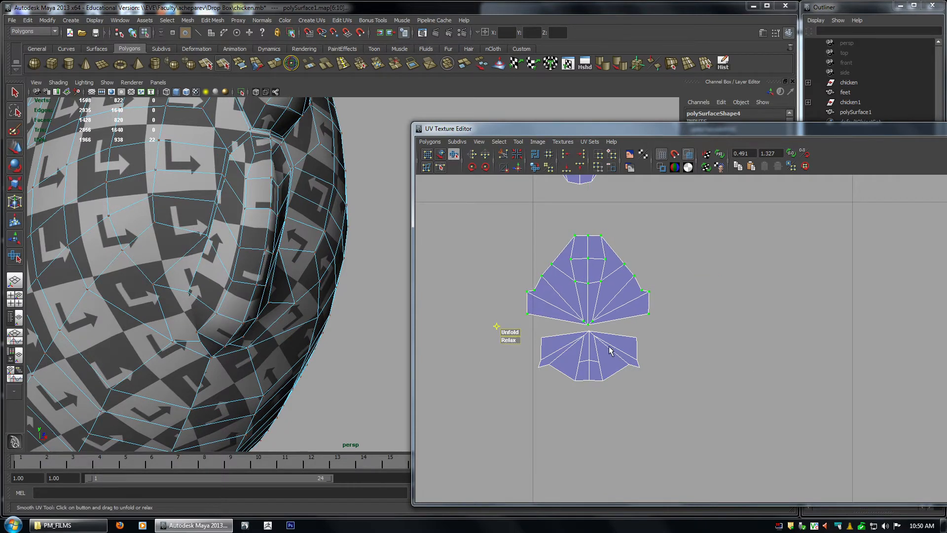
{"action": "left_click", "coordinate": [529, 342]}
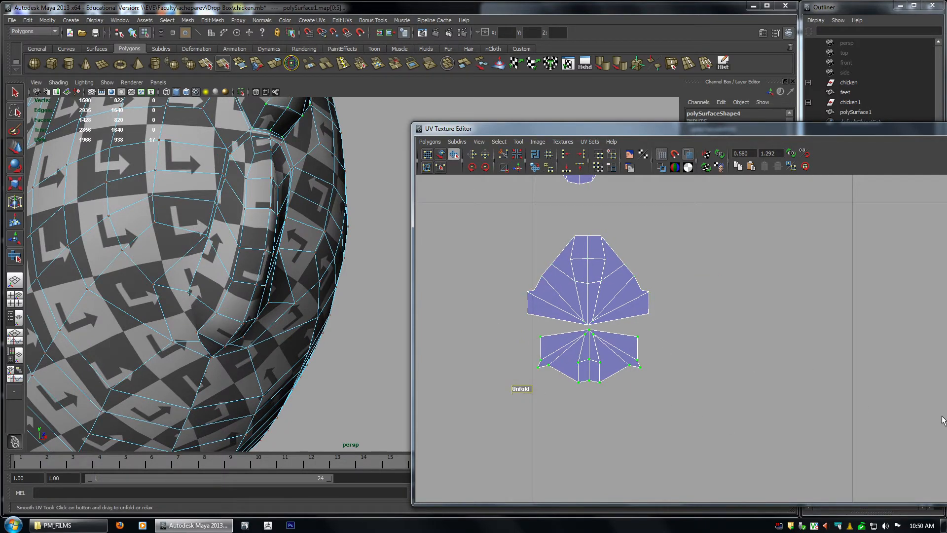
Check the beak's checker from the side and move the lower beak shell up close beneath the upper beak shell.
{"action": "right_click_drag", "start_coordinate": [328, 307], "coordinate": [281, 296], "text": "alt"}
{"action": "left_click_drag", "start_coordinate": [281, 296], "coordinate": [258, 349], "text": "alt"}
{"action": "right_click_drag", "start_coordinate": [258, 349], "coordinate": [289, 383], "text": "alt"}
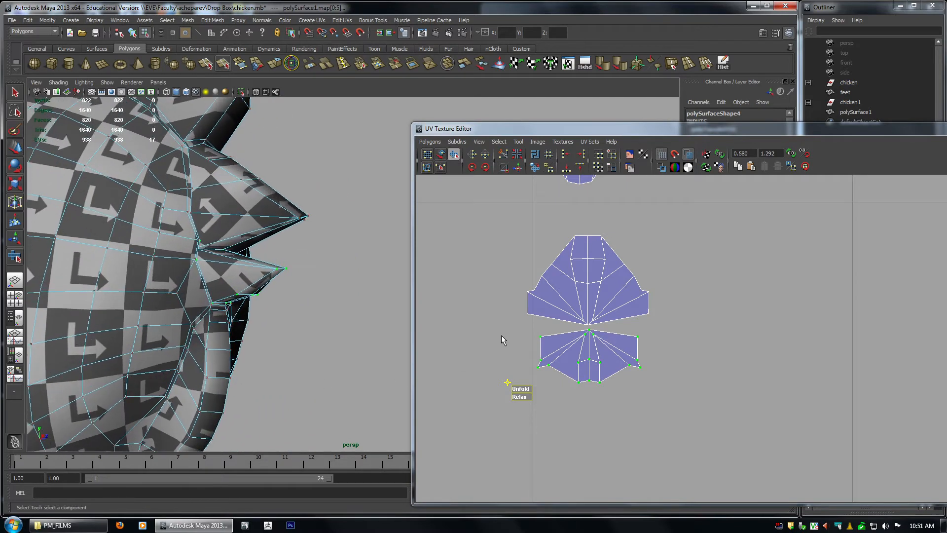
{"action": "right_click_drag", "start_coordinate": [684, 375], "coordinate": [656, 363], "text": "alt"}
{"action": "middle_click_drag", "start_coordinate": [631, 365], "coordinate": [803, 353], "text": "alt"}
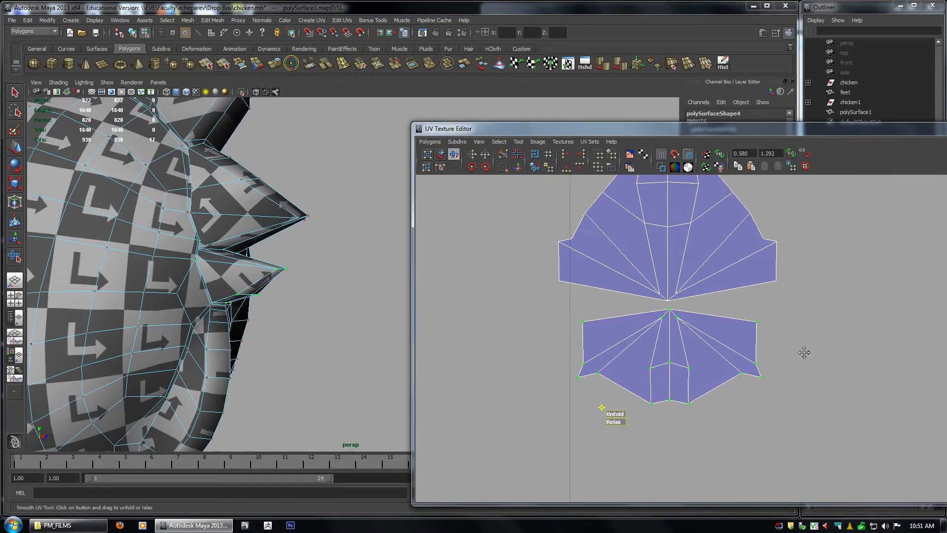
{"action": "right_click_drag", "start_coordinate": [673, 408], "coordinate": [679, 431], "text": "alt"}
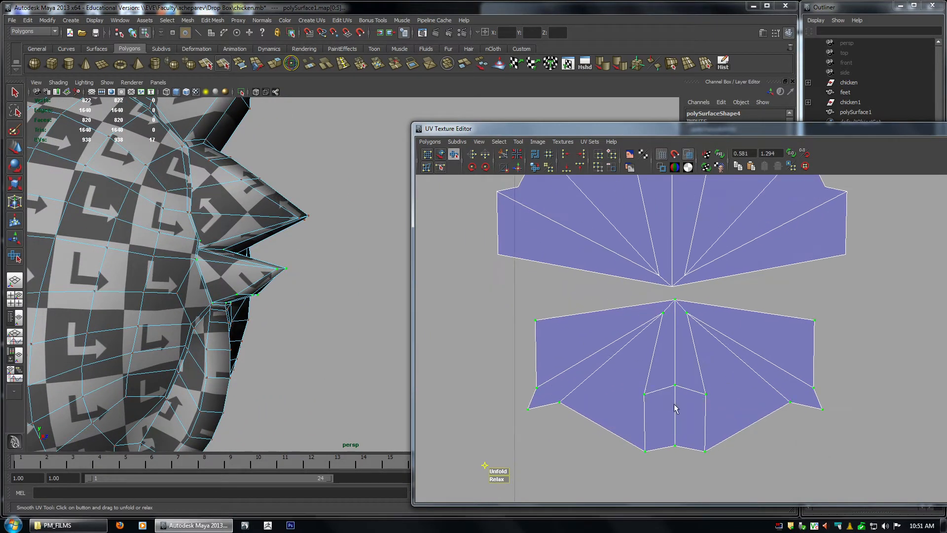
{"action": "key", "text": "w"}
{"action": "middle_click_drag", "start_coordinate": [688, 401], "coordinate": [689, 395]}
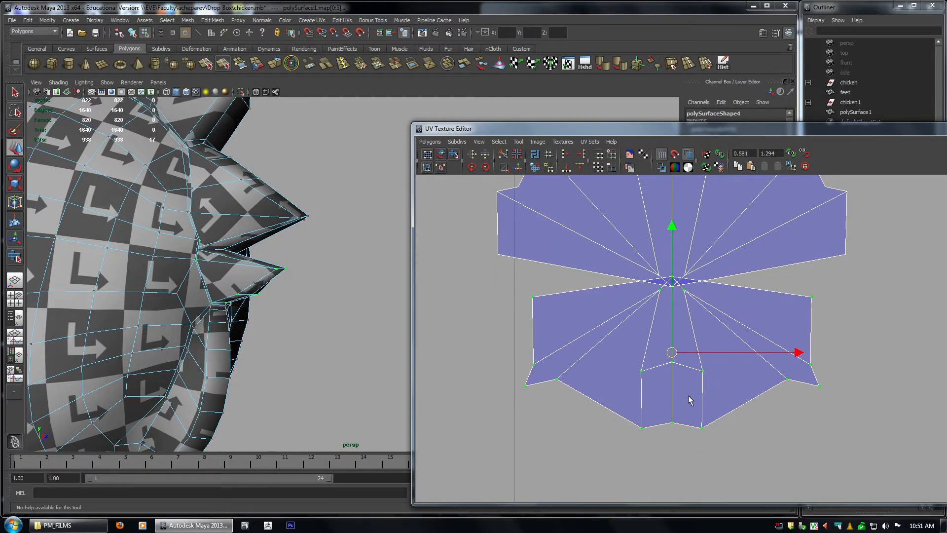
{"action": "middle_click_drag", "start_coordinate": [702, 348], "coordinate": [703, 371], "text": "shift"}
{"action": "right_click_drag", "start_coordinate": [720, 377], "coordinate": [424, 346], "text": "alt"}
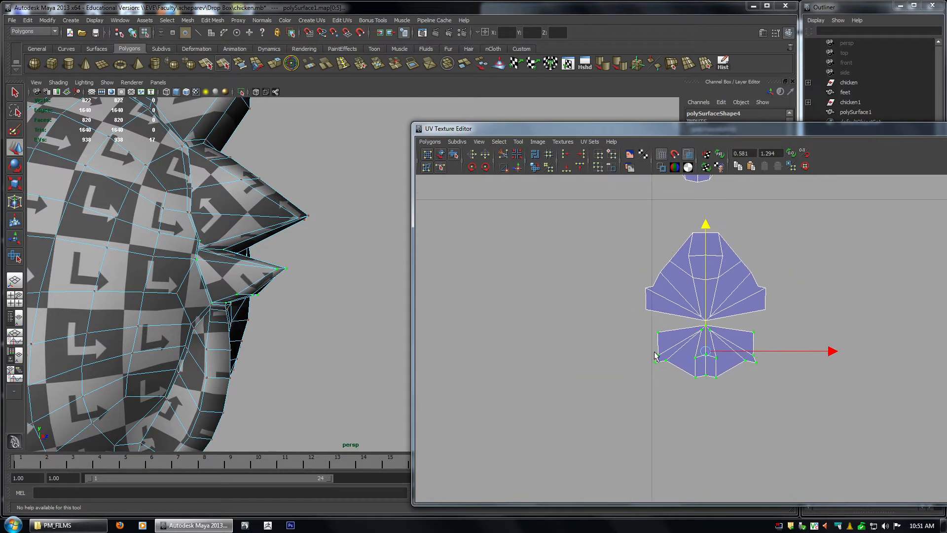
Move both beak shells together into the lower-left corner of the 0 to 1 UV space.
{"action": "right_click_drag", "start_coordinate": [942, 373], "coordinate": [735, 358], "text": "alt"}
{"action": "left_click_drag", "start_coordinate": [643, 285], "coordinate": [765, 366]}
{"action": "right_click_drag", "start_coordinate": [740, 357], "coordinate": [558, 338], "text": "alt"}
{"action": "middle_click_drag", "start_coordinate": [727, 380], "coordinate": [595, 450], "text": "alt"}
{"action": "middle_click_drag", "start_coordinate": [652, 196], "coordinate": [626, 395], "text": "alt"}
Select the large oval UV shell and move it down onto the lower middle of the body's shell.
{"action": "left_click_drag", "start_coordinate": [654, 323], "coordinate": [655, 326]}
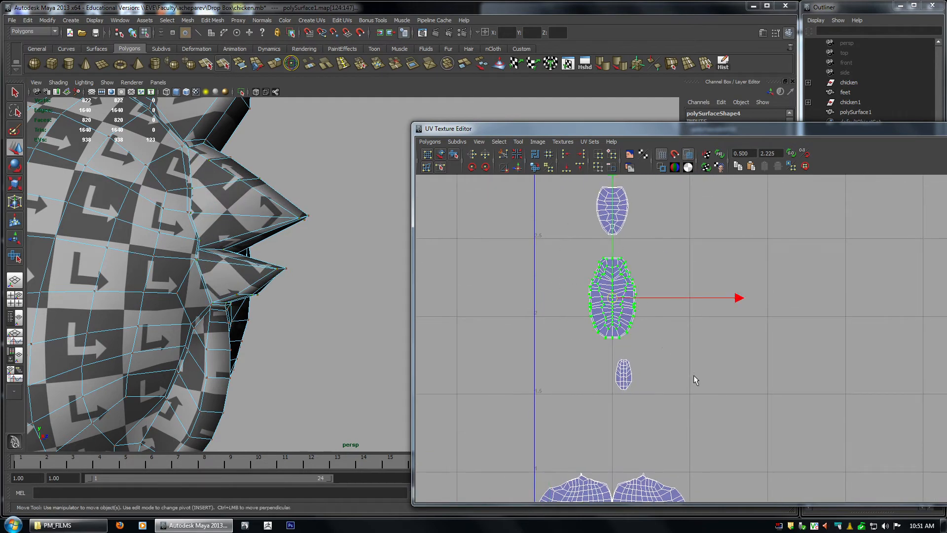
{"action": "middle_click_drag", "start_coordinate": [693, 375], "coordinate": [697, 495], "text": "alt"}
{"action": "middle_click_drag", "start_coordinate": [637, 204], "coordinate": [622, 414], "text": "alt"}
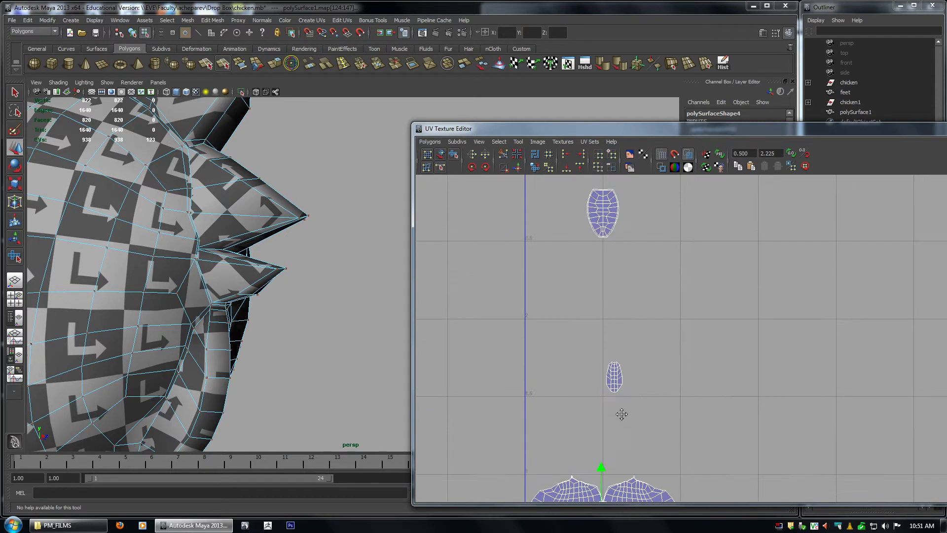
Bring the remaining oval shell and the small wattle shell down beside the body's shell, placing the wattle shell farther to the right.
{"action": "left_click_drag", "start_coordinate": [559, 184], "coordinate": [656, 282]}
{"action": "left_click_drag", "start_coordinate": [587, 341], "coordinate": [666, 419], "text": "shift"}
{"action": "middle_click_drag", "start_coordinate": [670, 425], "coordinate": [625, 241], "text": "alt"}
{"action": "middle_click_drag", "start_coordinate": [624, 241], "coordinate": [690, 483]}
{"action": "middle_click_drag", "start_coordinate": [690, 483], "coordinate": [696, 236], "text": "alt"}
{"action": "middle_click_drag", "start_coordinate": [696, 234], "coordinate": [685, 337]}
{"action": "mouse_move", "coordinate": [683, 296]}
{"action": "middle_mouse_down", "text": "alt"}
{"action": "mouse_move", "coordinate": [701, 370]}
{"action": "mouse_move", "coordinate": [694, 297]}
{"action": "middle_mouse_up", "text": "alt"}
{"action": "left_click_drag", "start_coordinate": [607, 376], "coordinate": [728, 471]}
{"action": "middle_click_drag", "start_coordinate": [697, 466], "coordinate": [770, 425]}
{"action": "right_click_drag", "start_coordinate": [770, 425], "coordinate": [722, 413], "text": "alt"}
{"action": "middle_click_drag", "start_coordinate": [721, 413], "coordinate": [723, 389], "text": "alt"}
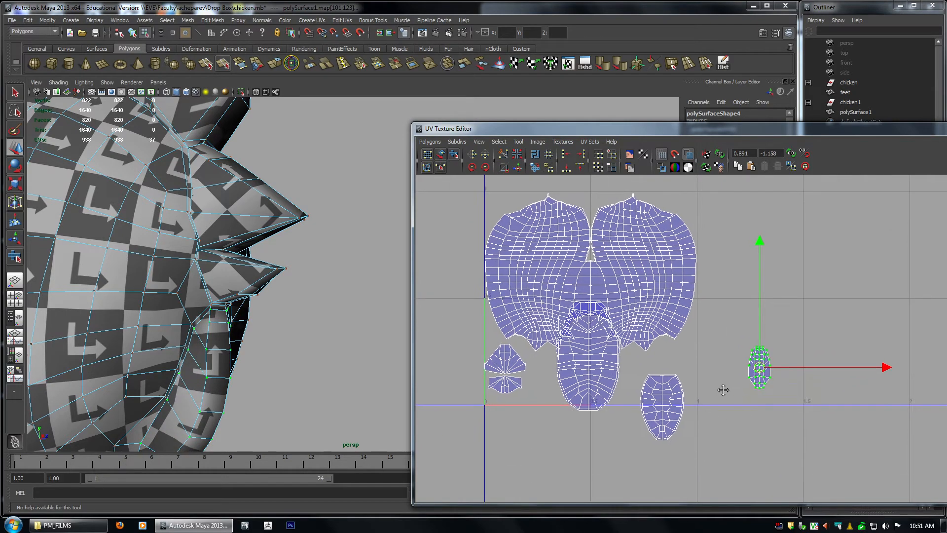
Examine how the shells sit in the 0 to 1 UV space, toggling the texture image and viewing the whole grid.
{"action": "right_click_drag", "start_coordinate": [723, 389], "coordinate": [579, 371], "text": "alt"}
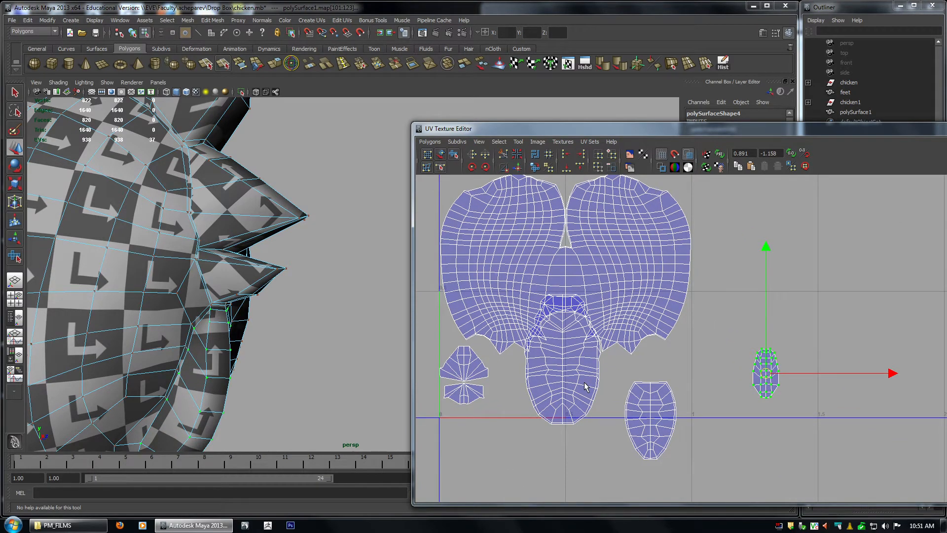
{"action": "right_click_drag", "start_coordinate": [684, 309], "coordinate": [530, 198], "text": "alt"}
{"action": "middle_click_drag", "start_coordinate": [530, 199], "coordinate": [546, 245], "text": "alt"}
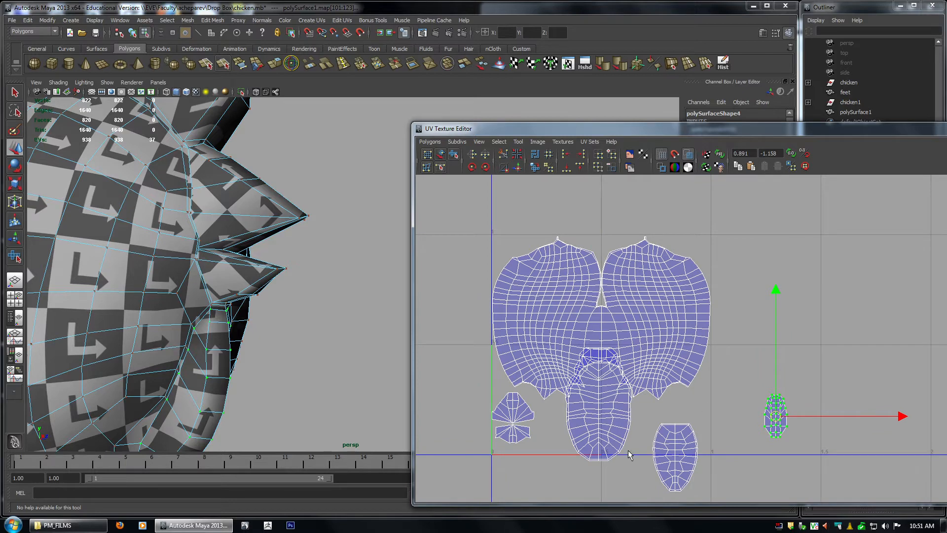
{"action": "left_click", "coordinate": [630, 155]}
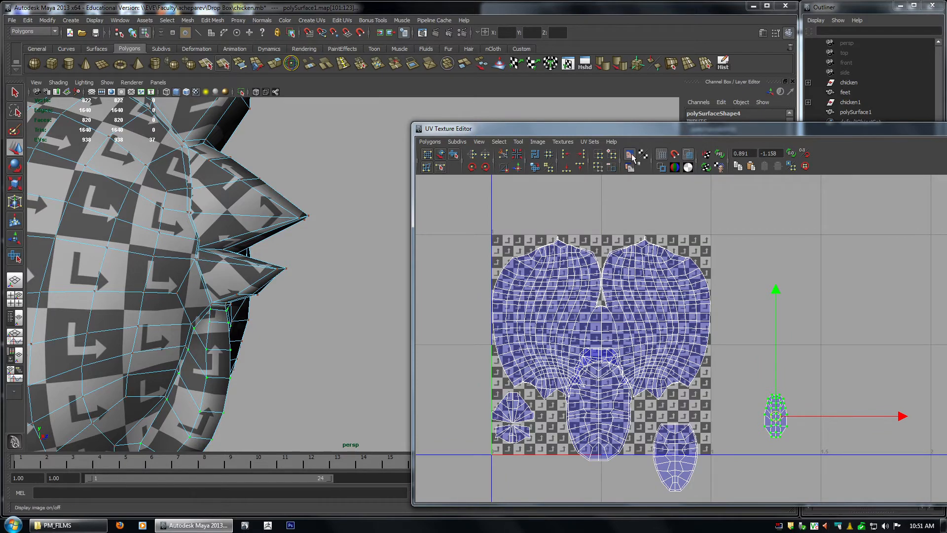
{"action": "left_click", "coordinate": [630, 156]}
{"action": "right_click_drag", "start_coordinate": [839, 346], "coordinate": [330, 273], "text": "alt"}
{"action": "middle_click_drag", "start_coordinate": [794, 336], "coordinate": [751, 326], "text": "alt"}
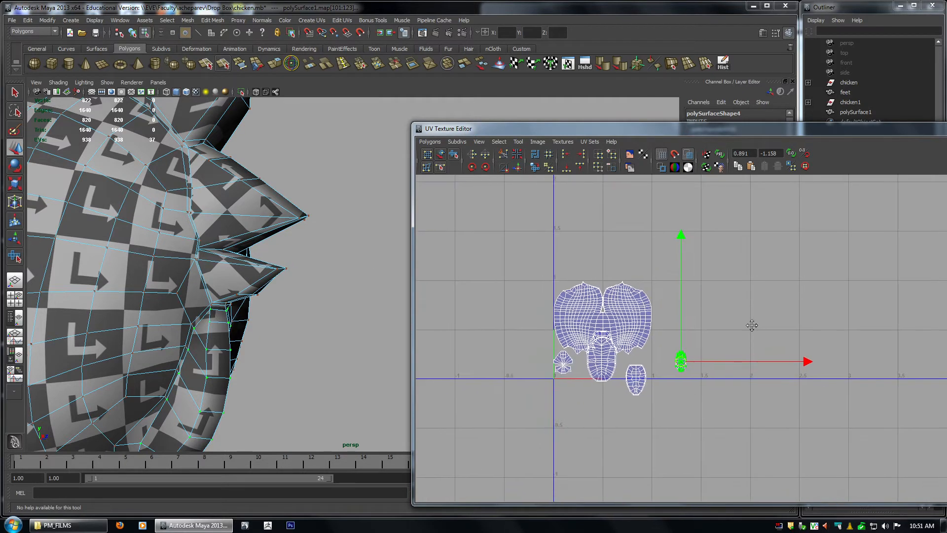
{"action": "right_click_drag", "start_coordinate": [751, 326], "coordinate": [494, 315], "text": "alt"}
{"action": "middle_click_drag", "start_coordinate": [870, 346], "coordinate": [881, 345], "text": "alt"}
{"action": "right_click_drag", "start_coordinate": [882, 345], "coordinate": [612, 306], "text": "alt"}
{"action": "middle_click_drag", "start_coordinate": [779, 285], "coordinate": [688, 350], "text": "alt"}
{"action": "right_click_drag", "start_coordinate": [688, 350], "coordinate": [526, 288], "text": "alt"}
{"action": "middle_click_drag", "start_coordinate": [734, 181], "coordinate": [679, 272], "text": "alt"}
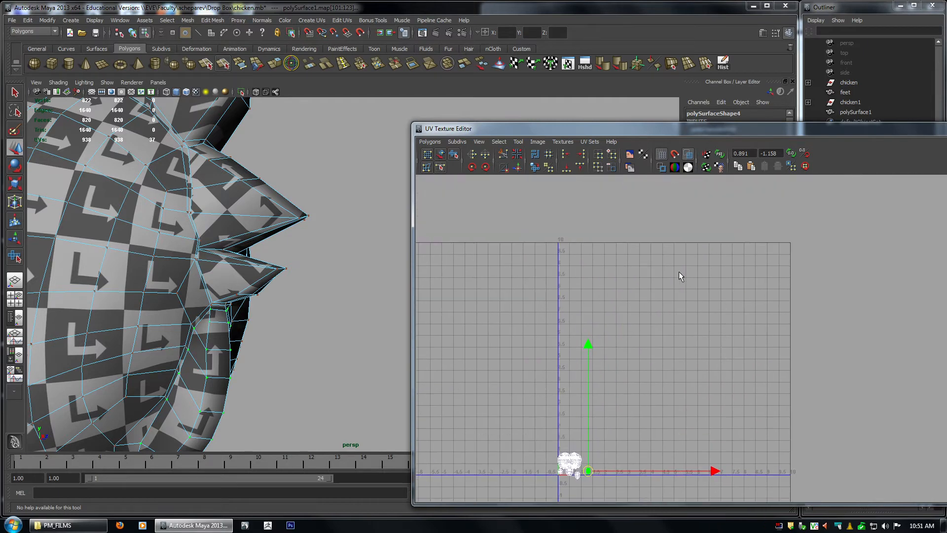
{"action": "middle_click_drag", "start_coordinate": [699, 405], "coordinate": [721, 292], "text": "alt"}
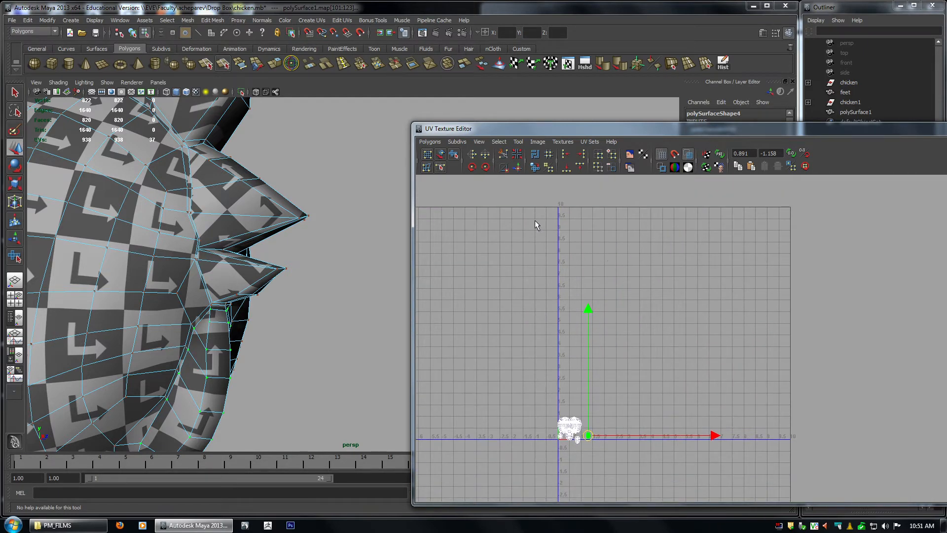
Review the UV grid's size, 0.5-unit line spacing and 2 subdivisions in its options, and close them without applying.
{"action": "left_click", "coordinate": [480, 142]}
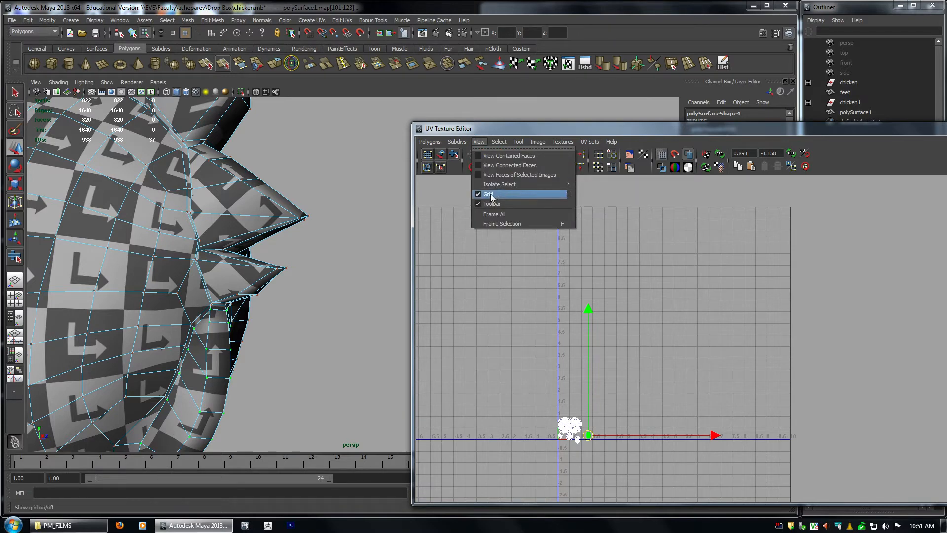
{"action": "left_click", "coordinate": [570, 194]}
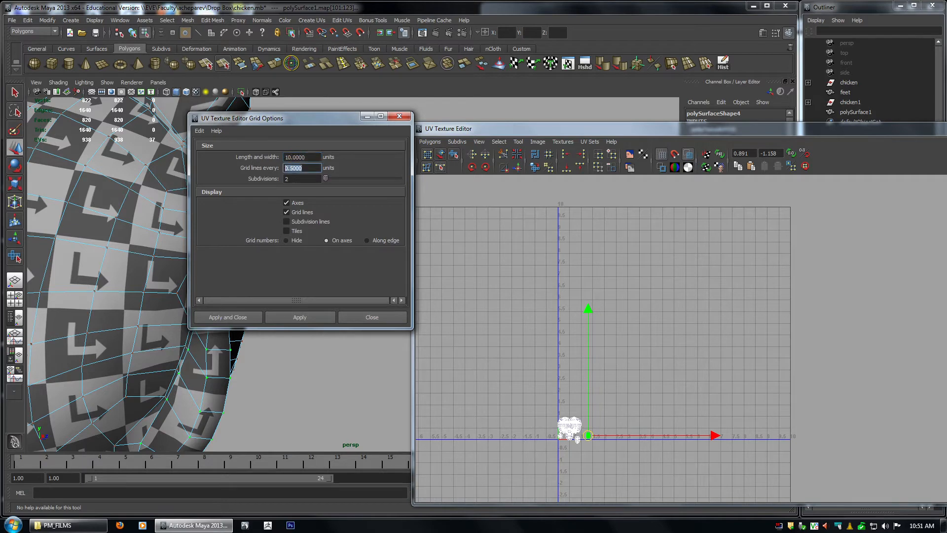
{"action": "key", "text": "Return"}
{"action": "left_click_drag", "start_coordinate": [294, 178], "coordinate": [251, 180]}
{"action": "type", "text": "2"}
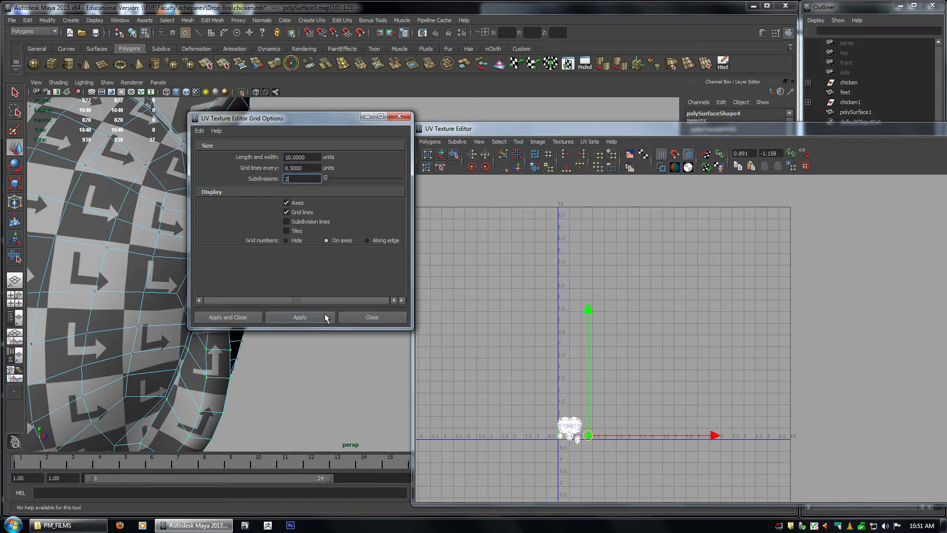
{"action": "left_click", "coordinate": [356, 318]}
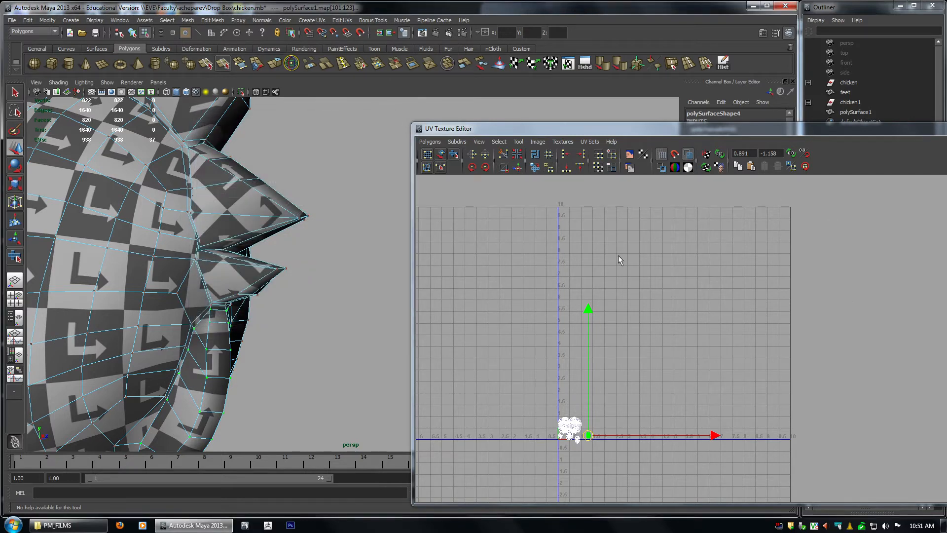
Display the checker image behind the UVs and compare the shell layout with the 0 to 1 texture area.
{"action": "middle_click_drag", "start_coordinate": [616, 364], "coordinate": [616, 264], "text": "alt"}
{"action": "right_click_drag", "start_coordinate": [616, 263], "coordinate": [763, 396], "text": "alt"}
{"action": "middle_click_drag", "start_coordinate": [653, 261], "coordinate": [686, 403], "text": "alt"}
{"action": "right_click_drag", "start_coordinate": [780, 358], "coordinate": [638, 301], "text": "alt"}
{"action": "middle_click_drag", "start_coordinate": [638, 301], "coordinate": [609, 269], "text": "alt"}
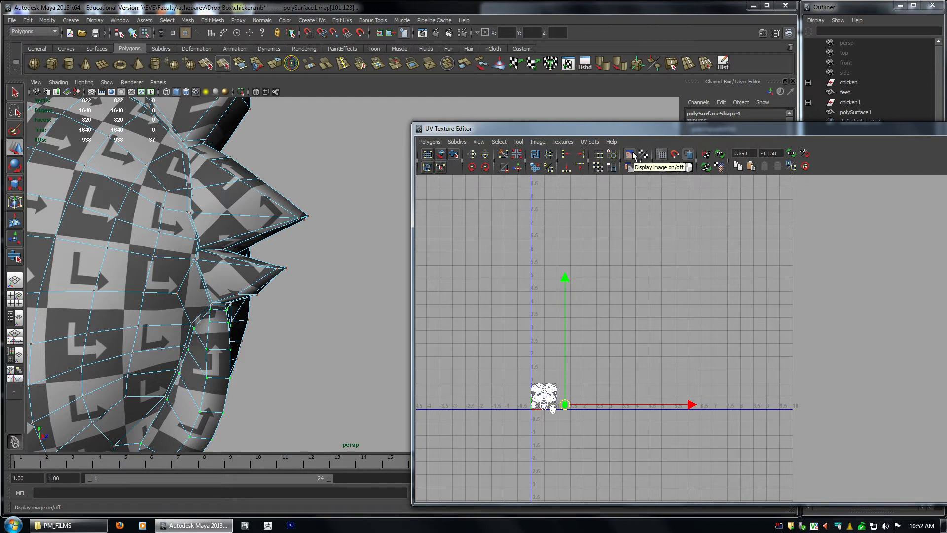
{"action": "middle_click_drag", "start_coordinate": [594, 354], "coordinate": [592, 271], "text": "alt"}
{"action": "right_click_drag", "start_coordinate": [592, 272], "coordinate": [769, 439], "text": "alt"}
{"action": "middle_click_drag", "start_coordinate": [567, 345], "coordinate": [789, 324], "text": "alt"}
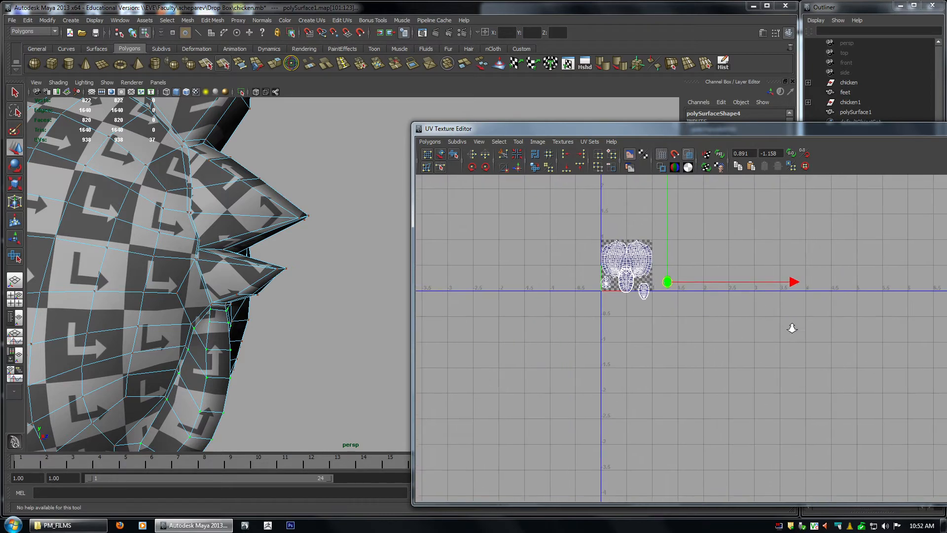
{"action": "right_click_drag", "start_coordinate": [691, 321], "coordinate": [809, 473], "text": "alt"}
{"action": "middle_click_drag", "start_coordinate": [669, 314], "coordinate": [778, 442], "text": "alt"}
{"action": "right_click_drag", "start_coordinate": [636, 323], "coordinate": [715, 400], "text": "alt"}
{"action": "middle_click_drag", "start_coordinate": [677, 371], "coordinate": [742, 417], "text": "alt"}
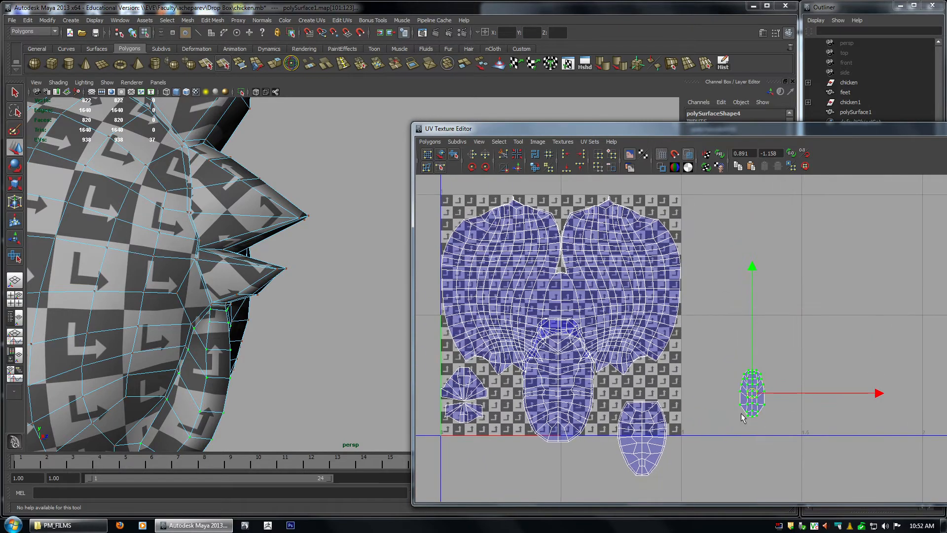
Select the whole large oval shell, hide the checker image and move the shell down clear of the body's shell.
{"action": "left_click_drag", "start_coordinate": [525, 403], "coordinate": [571, 445]}
{"action": "right_click_drag", "start_coordinate": [518, 454], "coordinate": [468, 468], "text": "ctrl"}
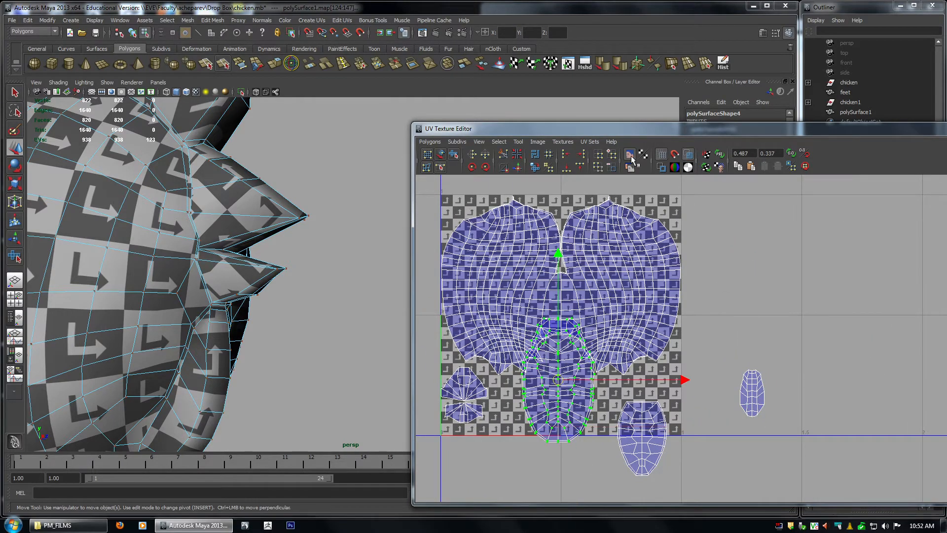
{"action": "left_click", "coordinate": [630, 156]}
{"action": "middle_click_drag", "start_coordinate": [630, 294], "coordinate": [610, 364]}
{"action": "middle_click_drag", "start_coordinate": [604, 347], "coordinate": [628, 275], "text": "alt"}
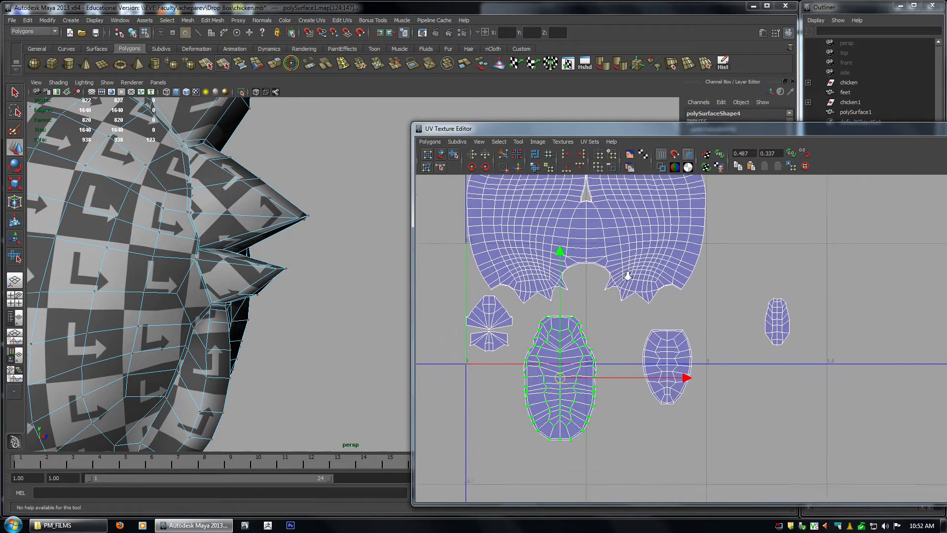
Arrange the large, medium and small oval shells side by side in a row beneath the body's shell.
{"action": "right_click_drag", "start_coordinate": [628, 275], "coordinate": [659, 306], "text": "alt"}
{"action": "middle_click_drag", "start_coordinate": [637, 316], "coordinate": [703, 334], "text": "alt"}
{"action": "middle_click_drag", "start_coordinate": [666, 342], "coordinate": [682, 324]}
{"action": "middle_click_drag", "start_coordinate": [642, 344], "coordinate": [634, 339]}
{"action": "left_click_drag", "start_coordinate": [673, 329], "coordinate": [824, 487]}
{"action": "middle_click_drag", "start_coordinate": [815, 459], "coordinate": [732, 424]}
{"action": "left_click_drag", "start_coordinate": [827, 262], "coordinate": [933, 415]}
{"action": "middle_click_drag", "start_coordinate": [931, 411], "coordinate": [753, 419]}
Select all the shells, scale them down together and move them inside the 0 to 1 UV space.
{"action": "right_click_drag", "start_coordinate": [753, 419], "coordinate": [561, 274], "text": "alt"}
{"action": "middle_click_drag", "start_coordinate": [602, 254], "coordinate": [598, 338], "text": "alt"}
{"action": "left_click_drag", "start_coordinate": [495, 214], "coordinate": [808, 325]}
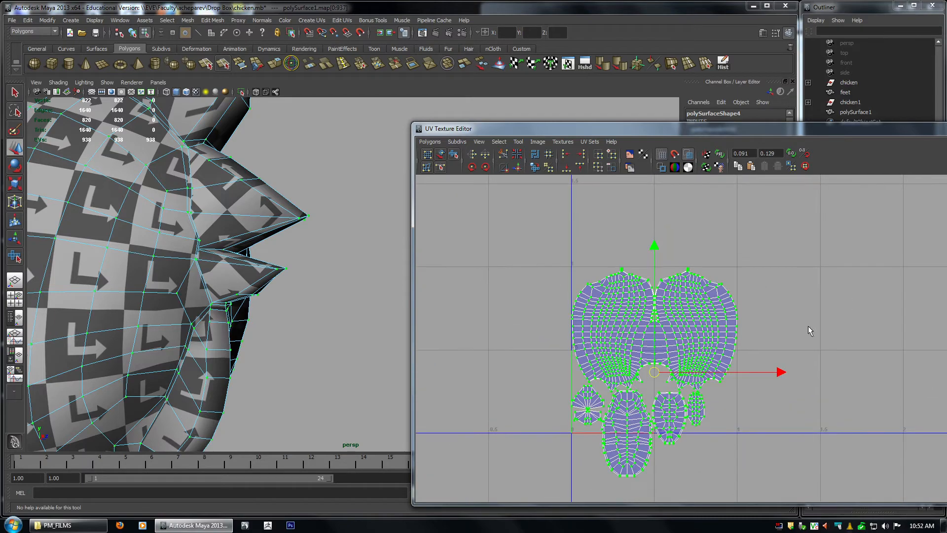
{"action": "key", "text": "r"}
{"action": "middle_click_drag", "start_coordinate": [808, 325], "coordinate": [789, 265]}
{"action": "key", "text": "w"}
{"action": "right_click_drag", "start_coordinate": [780, 300], "coordinate": [839, 365], "text": "alt"}
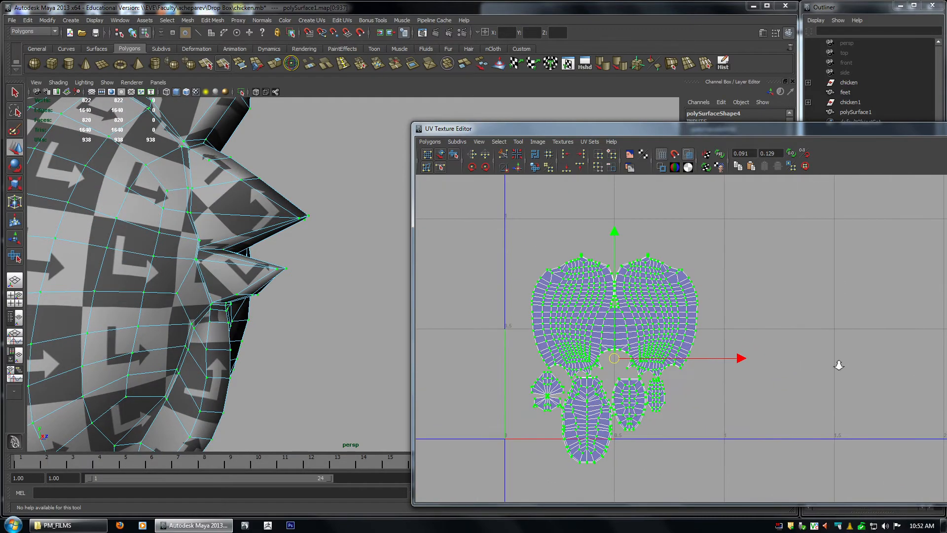
{"action": "middle_click_drag", "start_coordinate": [747, 316], "coordinate": [735, 288]}
{"action": "key", "text": "r"}
{"action": "key", "text": "w"}
Select the whole large oval shell and move it beside the body shell's lower right edge.
{"action": "left_click_drag", "start_coordinate": [538, 420], "coordinate": [584, 442]}
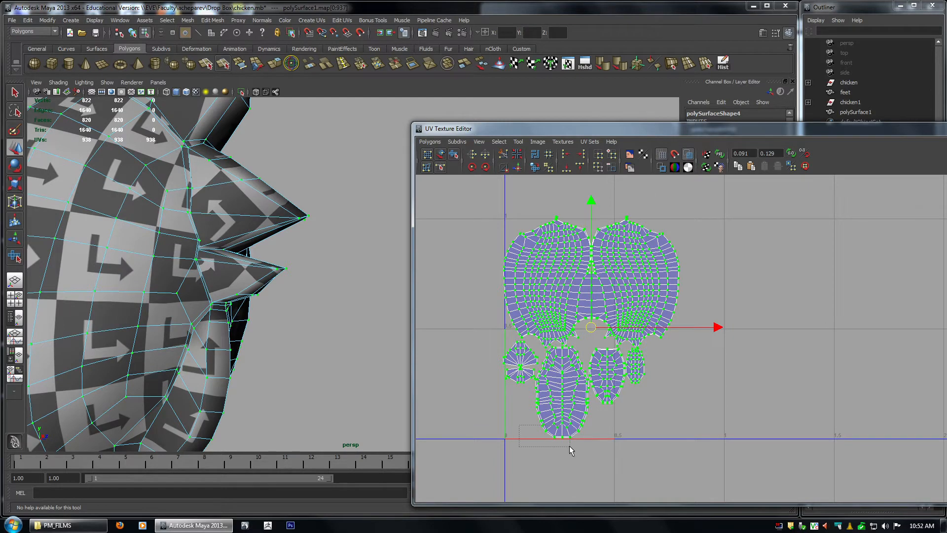
{"action": "right_click", "coordinate": [594, 461], "text": "ctrl"}
{"action": "left_click", "coordinate": [630, 449]}
{"action": "middle_click_drag", "start_coordinate": [593, 451], "coordinate": [721, 419]}
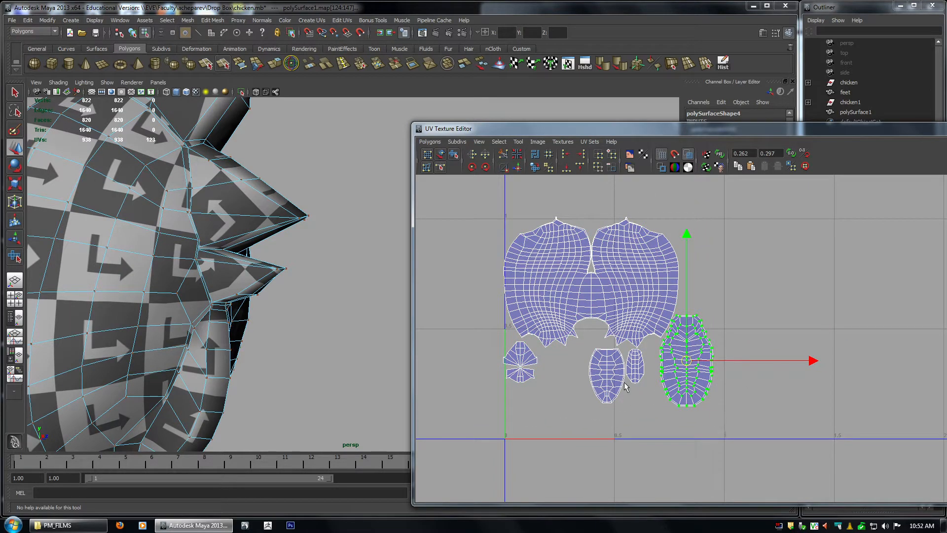
Shift the medium oval shell left and move the small oval shell between it and the beak's shell.
{"action": "left_click_drag", "start_coordinate": [539, 369], "coordinate": [612, 411]}
{"action": "right_click", "coordinate": [593, 413], "text": "ctrl"}
{"action": "left_click", "coordinate": [627, 402]}
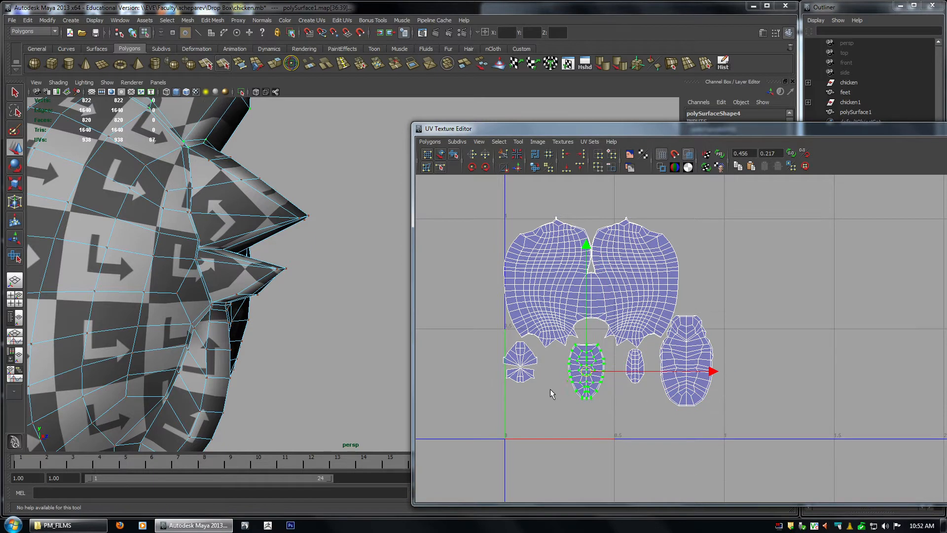
{"action": "scroll", "coordinate": [587, 384], "scroll_direction": "up", "scroll_amount": 2}
{"action": "middle_click_drag", "start_coordinate": [586, 380], "coordinate": [637, 371], "text": "alt"}
{"action": "left_click_drag", "start_coordinate": [622, 393], "coordinate": [659, 406]}
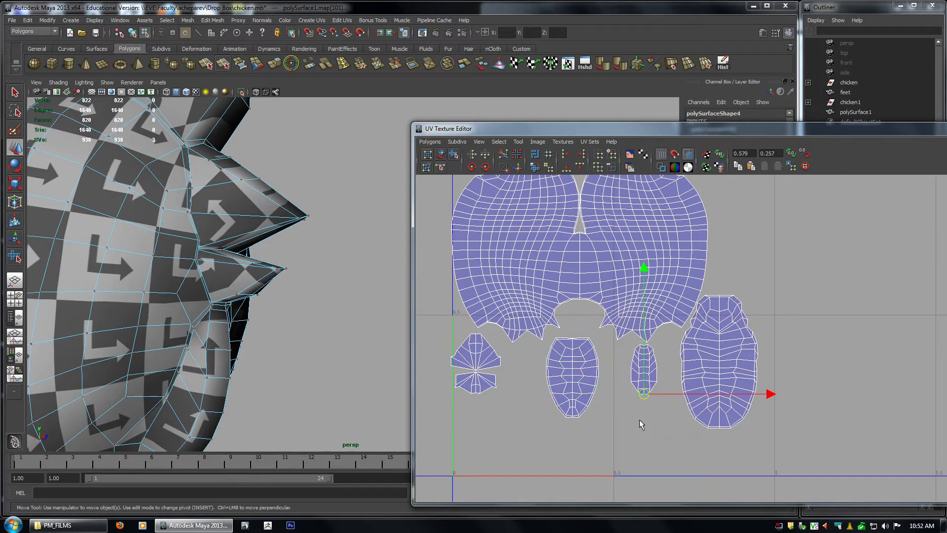
{"action": "right_click_drag", "start_coordinate": [640, 420], "coordinate": [663, 408], "text": "ctrl"}
{"action": "middle_click_drag", "start_coordinate": [663, 407], "coordinate": [537, 417]}
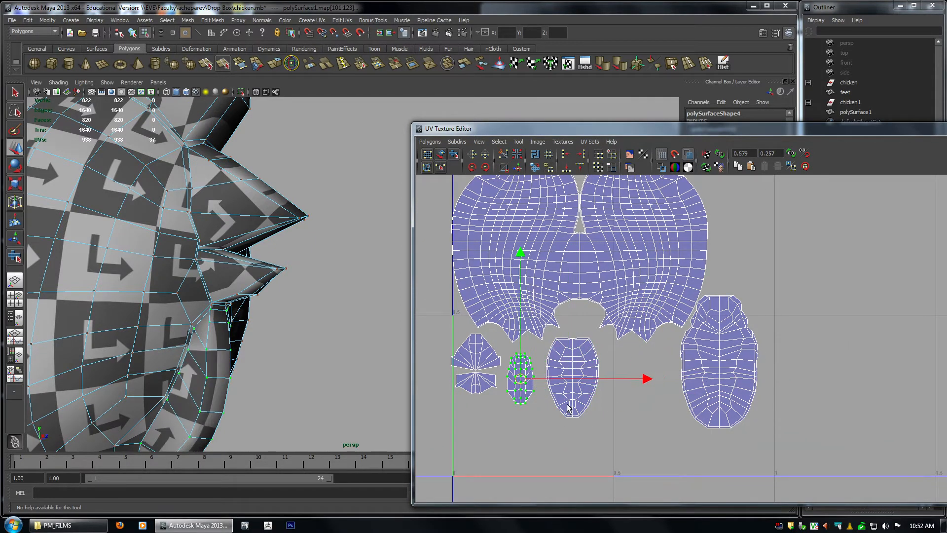
Line up the medium oval, small oval and beak shells closely to the left of the large oval shell.
{"action": "left_click_drag", "start_coordinate": [560, 397], "coordinate": [612, 431]}
{"action": "right_click_drag", "start_coordinate": [611, 431], "coordinate": [615, 424], "text": "ctrl"}
{"action": "middle_click_drag", "start_coordinate": [614, 423], "coordinate": [694, 435]}
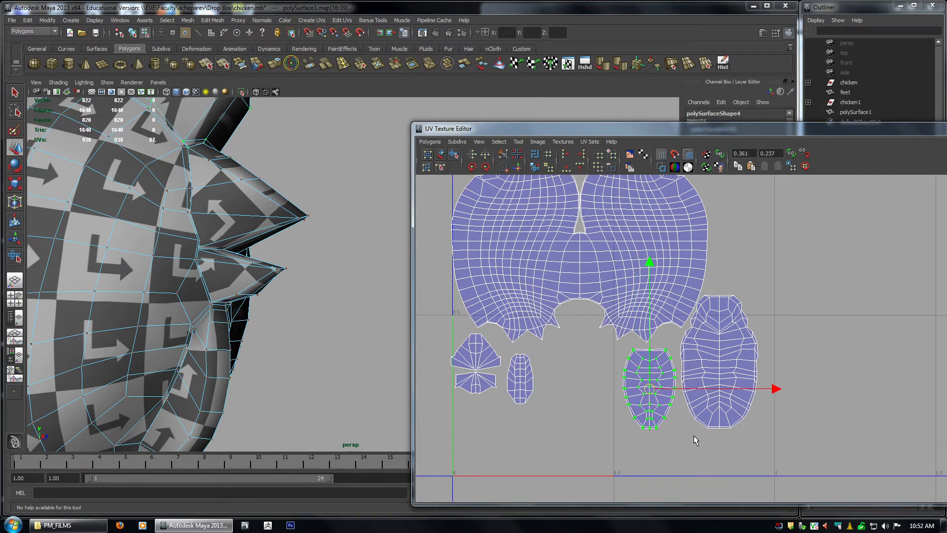
{"action": "left_click_drag", "start_coordinate": [569, 423], "coordinate": [568, 425]}
{"action": "middle_click_drag", "start_coordinate": [568, 425], "coordinate": [650, 420]}
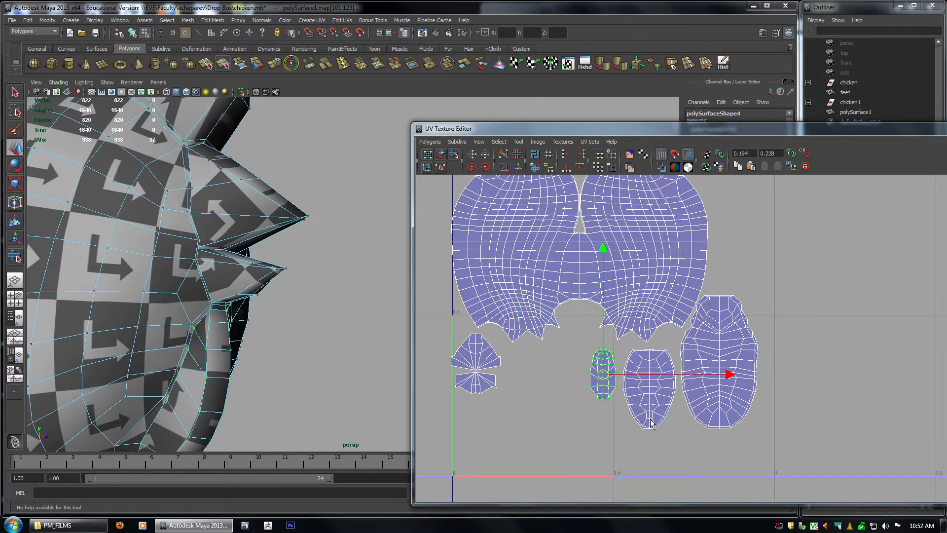
{"action": "left_click_drag", "start_coordinate": [458, 365], "coordinate": [498, 406]}
{"action": "middle_click_drag", "start_coordinate": [521, 398], "coordinate": [609, 408]}
Select all the shells, scale them up slightly together and position them to fill the 0 to 1 width.
{"action": "right_click_drag", "start_coordinate": [609, 408], "coordinate": [610, 371], "text": "alt"}
{"action": "middle_click_drag", "start_coordinate": [610, 371], "coordinate": [604, 413], "text": "alt"}
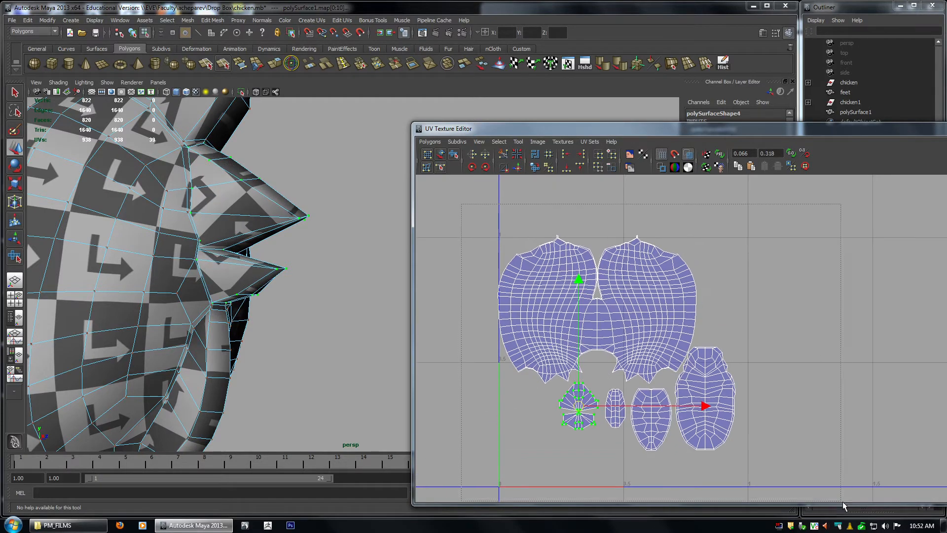
{"action": "left_click_drag", "start_coordinate": [843, 501], "coordinate": [842, 501]}
{"action": "key", "text": "r"}
{"action": "key", "text": "w"}
{"action": "middle_click_drag", "start_coordinate": [796, 426], "coordinate": [800, 434]}
{"action": "key", "text": "r"}
{"action": "key", "text": "w"}
{"action": "key", "text": "r"}
{"action": "key", "text": "w"}
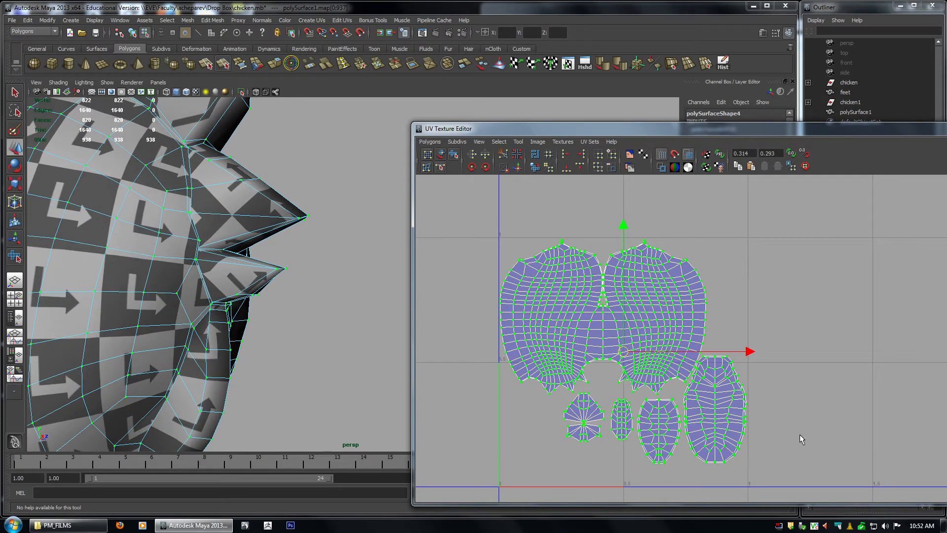
{"action": "scroll", "coordinate": [802, 429], "scroll_direction": "down", "scroll_amount": 3}
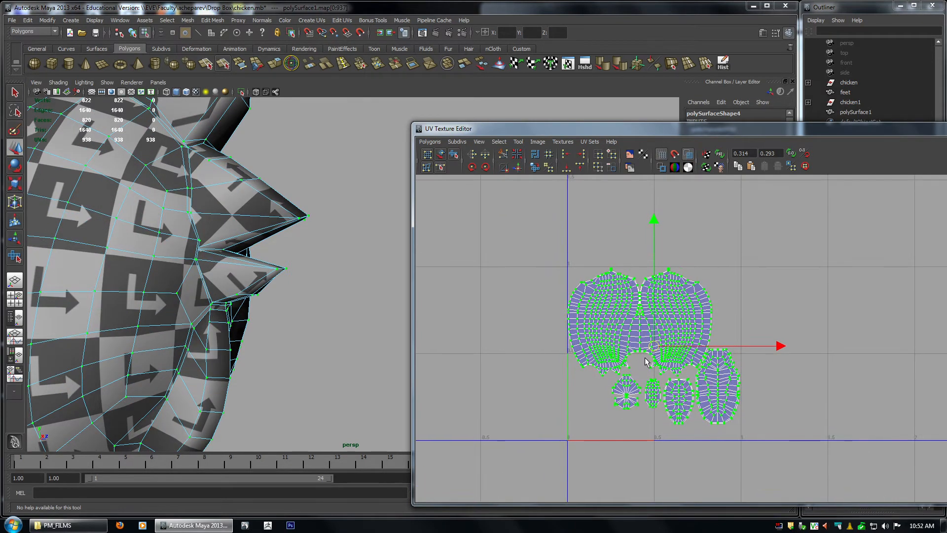
Select the chicken's body mesh as an object and delete its construction history.
{"action": "left_click", "coordinate": [784, 305]}
{"action": "scroll", "coordinate": [785, 305], "scroll_direction": "down", "scroll_amount": 1}
{"action": "key", "text": "f"}
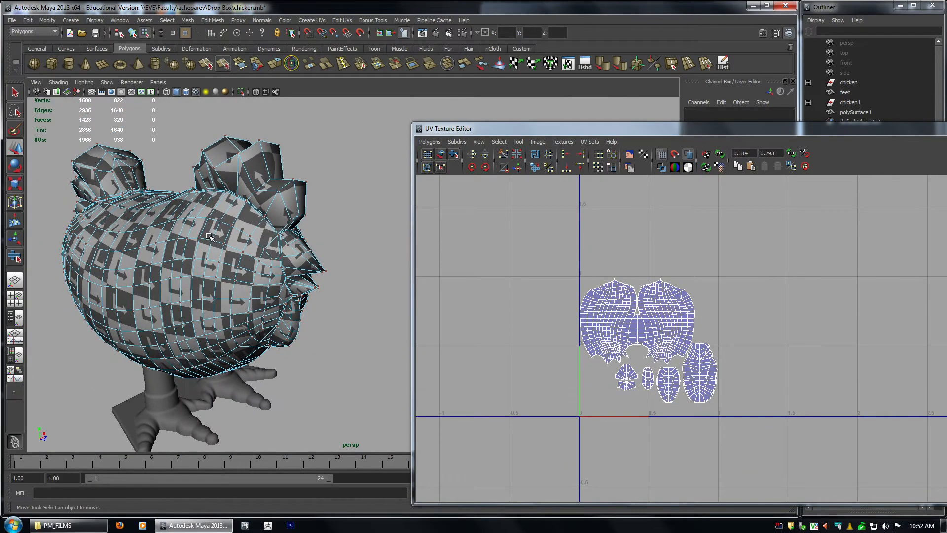
{"action": "left_click", "coordinate": [212, 238]}
{"action": "left_click_drag", "start_coordinate": [262, 255], "coordinate": [160, 244], "text": "alt"}
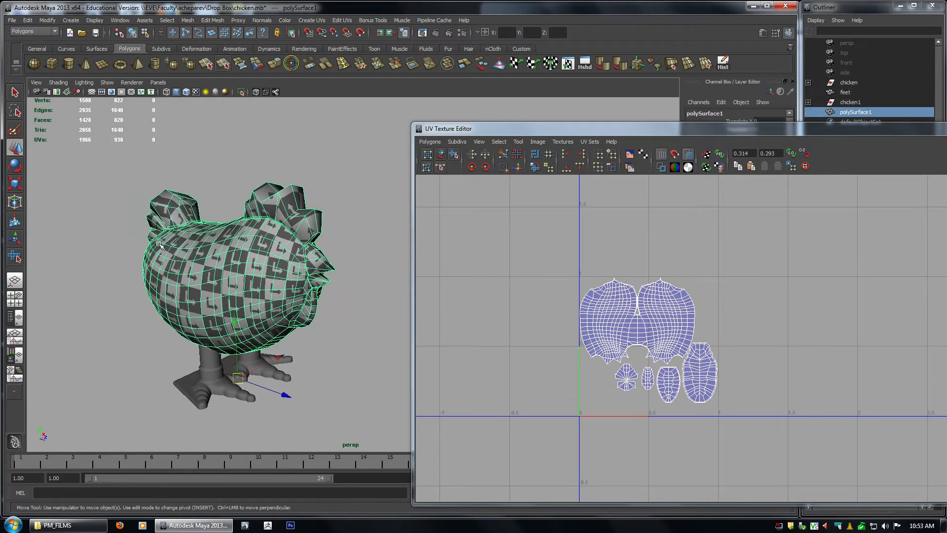
{"action": "middle_click_drag", "start_coordinate": [327, 288], "coordinate": [300, 217], "text": "alt"}
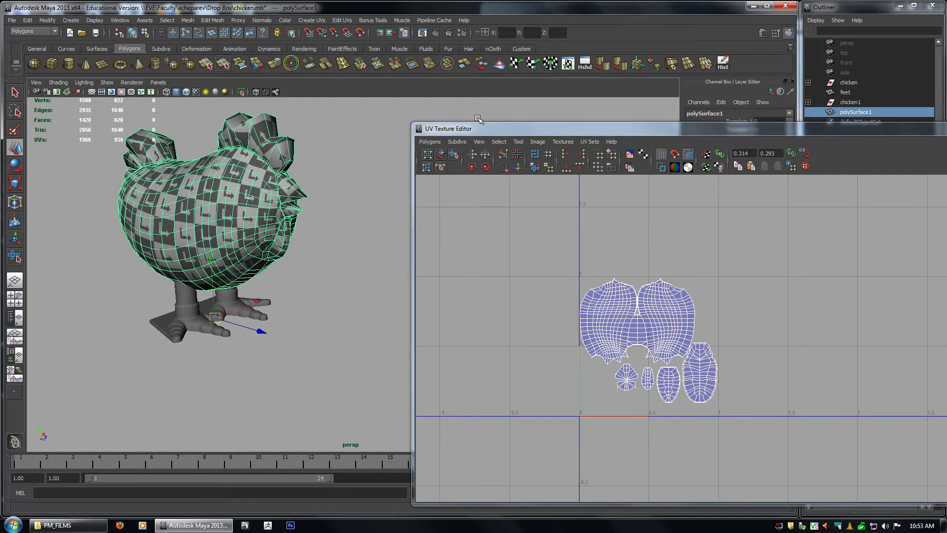
{"action": "left_click_drag", "start_coordinate": [904, 134], "coordinate": [386, 374]}
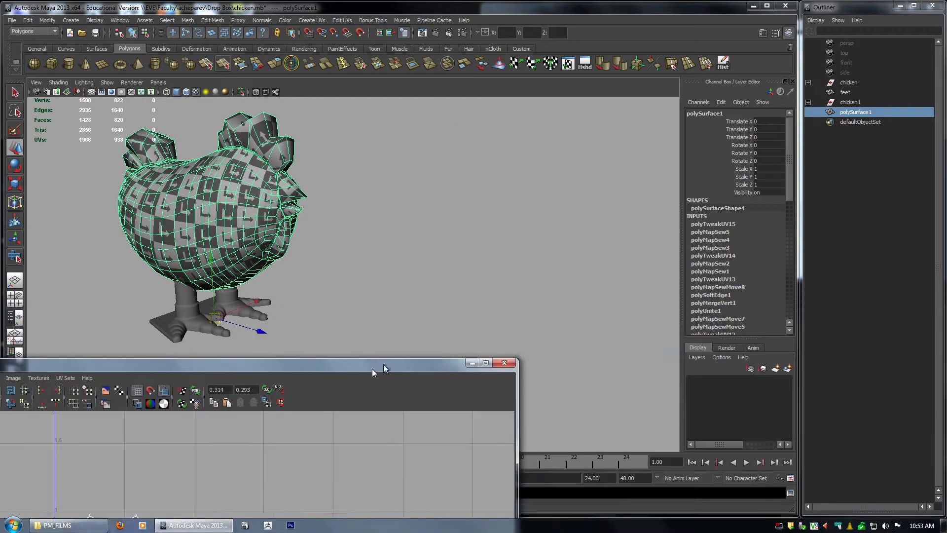
{"action": "mouse_move", "coordinate": [791, 190]}
{"action": "left_mouse_down"}
{"action": "mouse_move", "coordinate": [786, 329]}
{"action": "mouse_move", "coordinate": [777, 189]}
{"action": "left_mouse_up"}
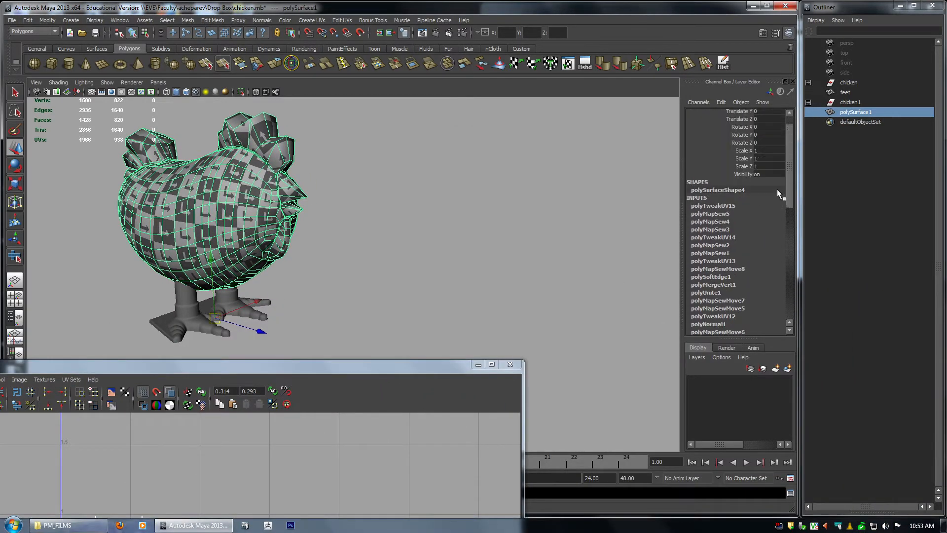
{"action": "left_click", "coordinate": [723, 63]}
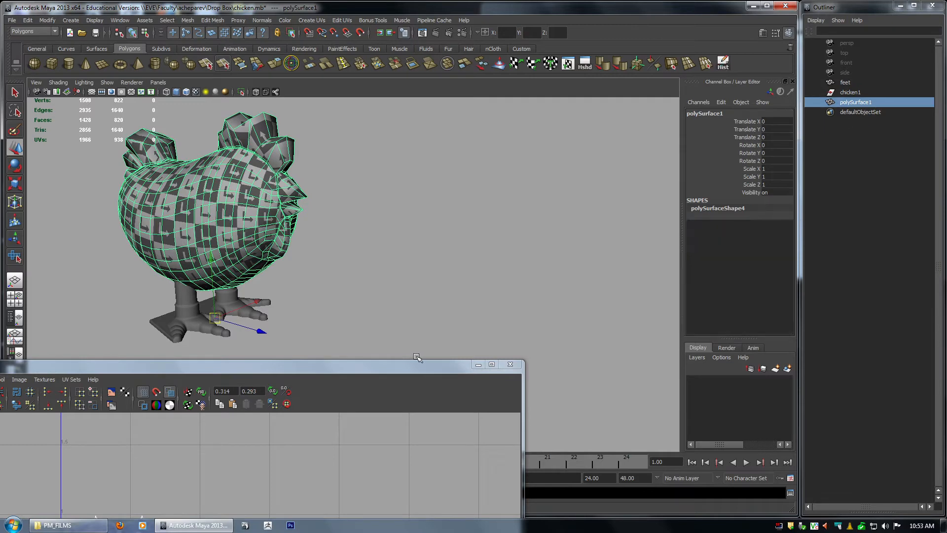
Review the delete-by-type options, including History, and close them without applying any.
{"action": "left_click_drag", "start_coordinate": [410, 369], "coordinate": [639, 191]}
{"action": "left_click", "coordinate": [28, 21]}
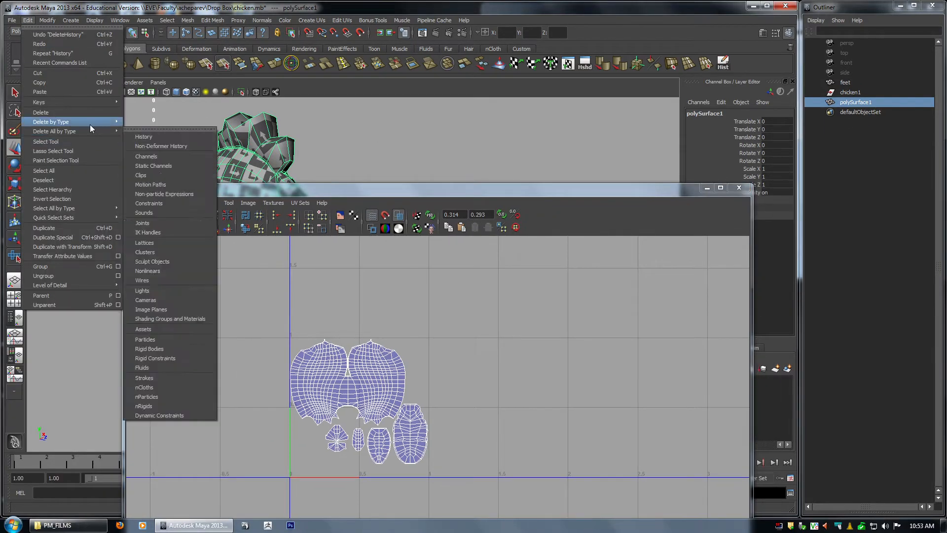
{"action": "mouse_move", "coordinate": [74, 122]}
{"action": "left_click", "coordinate": [368, 193]}
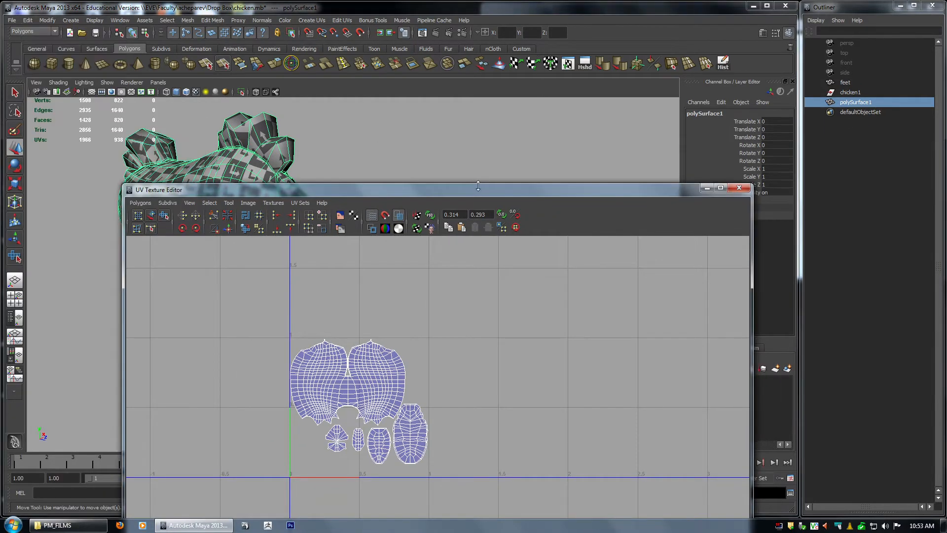
Rename the polySurface1 mesh as chicken and delete the leftover chicken1 node.
{"action": "left_click_drag", "start_coordinate": [477, 192], "coordinate": [557, 187]}
{"action": "left_click", "coordinate": [858, 103]}
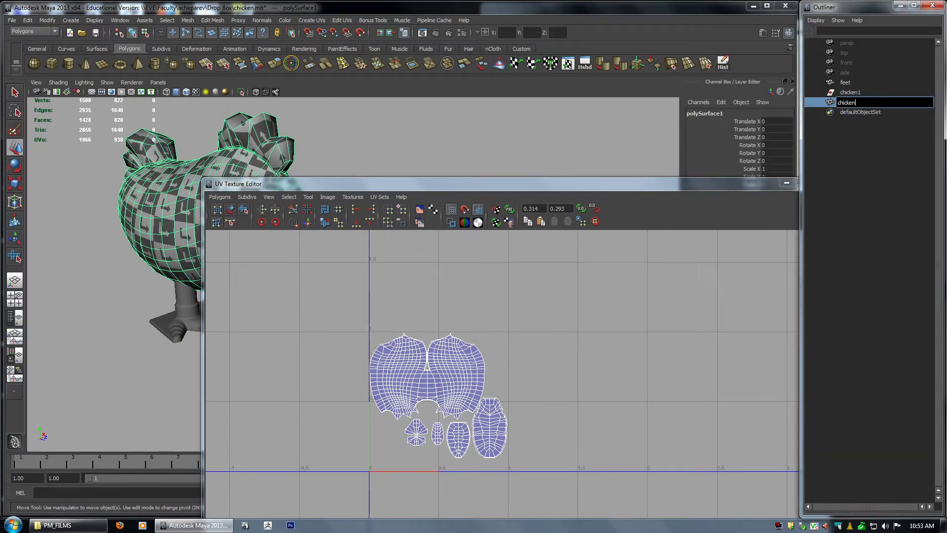
{"action": "key", "text": "Return"}
{"action": "left_click", "coordinate": [859, 94]}
{"action": "key", "text": "Delete"}
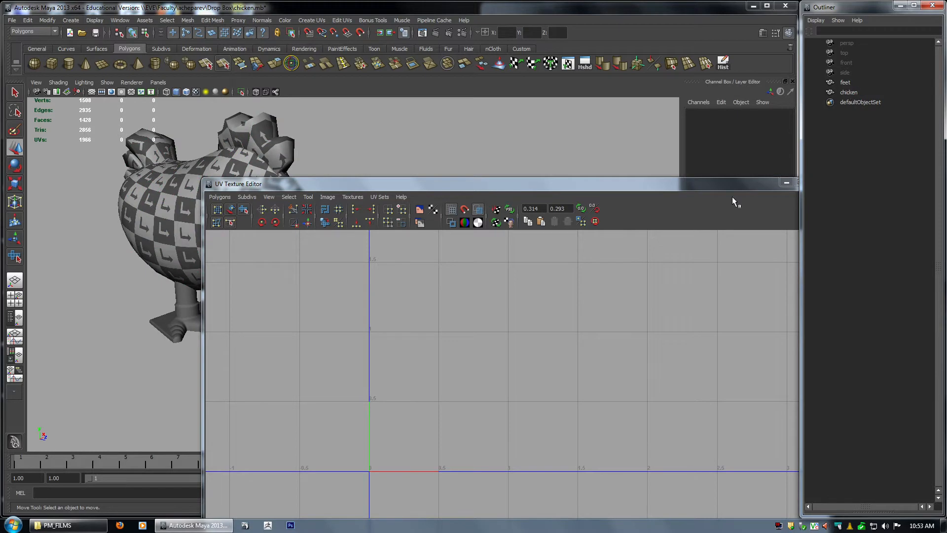
Examine the checker texture on the chicken's body from the side and its UV layout.
{"action": "left_click_drag", "start_coordinate": [671, 190], "coordinate": [787, 26]}
{"action": "left_click", "coordinate": [229, 252]}
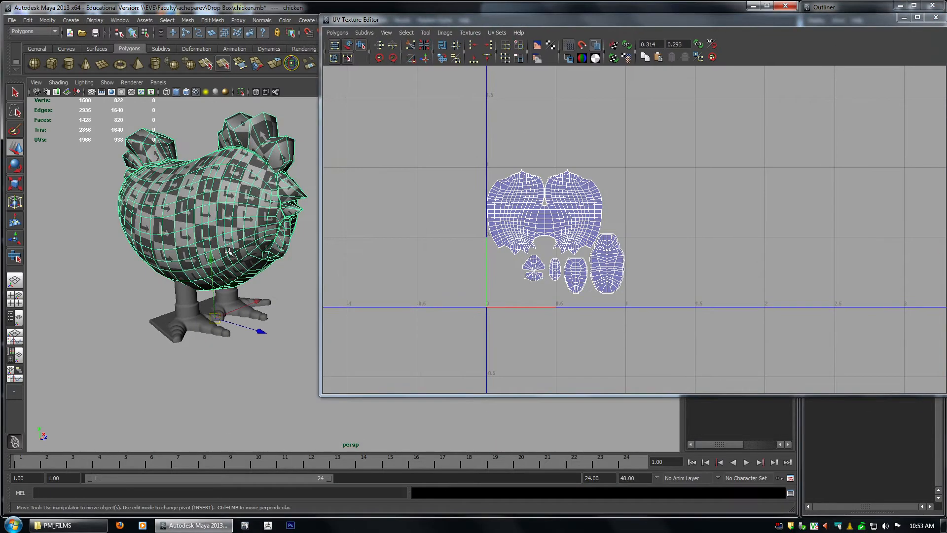
{"action": "left_click", "coordinate": [267, 365]}
{"action": "left_click_drag", "start_coordinate": [222, 296], "coordinate": [255, 286], "text": "alt"}
{"action": "right_click_drag", "start_coordinate": [247, 281], "coordinate": [274, 272], "text": "alt"}
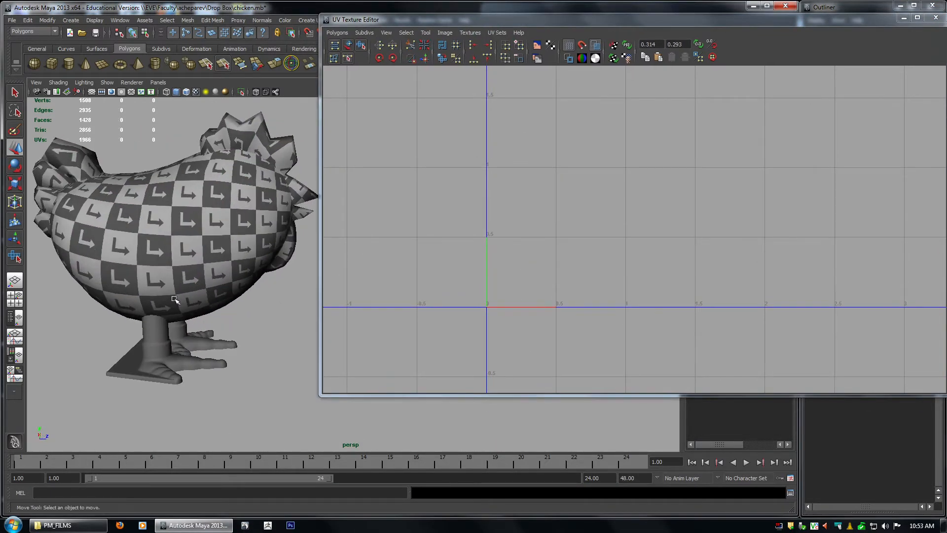
{"action": "left_click", "coordinate": [171, 266]}
Select the feet mesh and examine its UV layout and the geometry of both legs up close.
{"action": "left_click", "coordinate": [189, 350]}
{"action": "middle_click_drag", "start_coordinate": [660, 243], "coordinate": [646, 242], "text": "alt"}
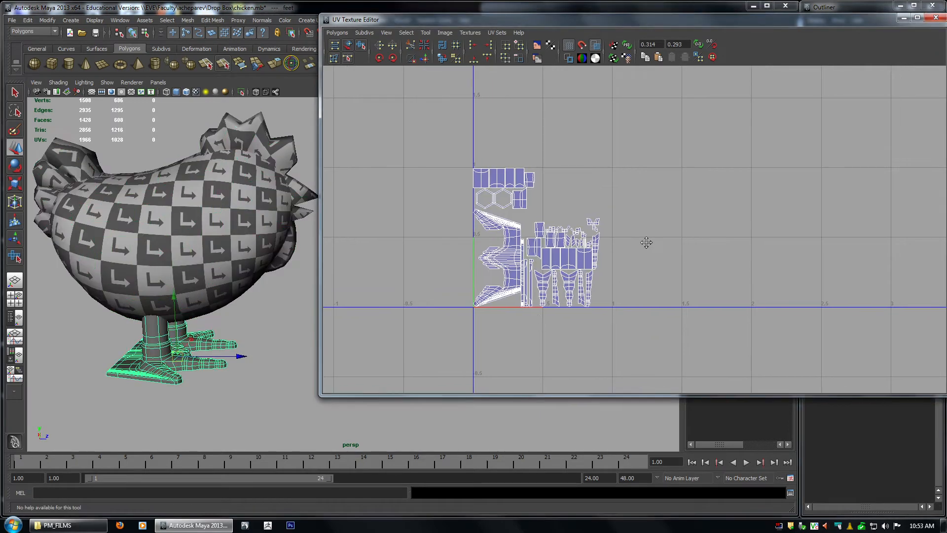
{"action": "key", "text": "f"}
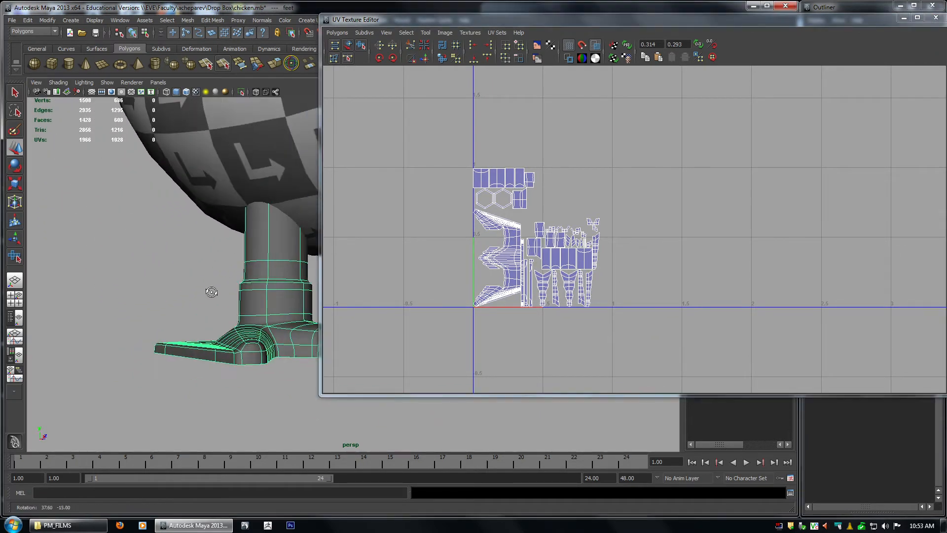
{"action": "key", "text": "1"}
{"action": "left_click_drag", "start_coordinate": [266, 387], "coordinate": [230, 374], "text": "alt"}
{"action": "middle_click_drag", "start_coordinate": [231, 375], "coordinate": [160, 388], "text": "alt"}
{"action": "left_click_drag", "start_coordinate": [638, 23], "coordinate": [772, 27]}
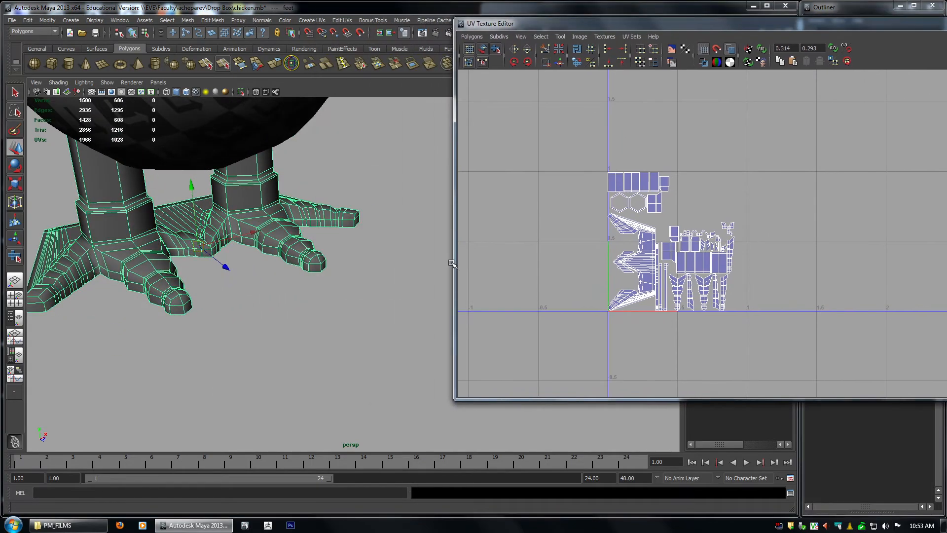
{"action": "left_click_drag", "start_coordinate": [302, 323], "coordinate": [331, 327], "text": "alt"}
{"action": "middle_click_drag", "start_coordinate": [241, 301], "coordinate": [362, 287], "text": "alt"}
{"action": "left_click_drag", "start_coordinate": [362, 289], "coordinate": [280, 283], "text": "alt"}
Select the faces of both legs above the feet using wireframe display, and grow the face selection once.
{"action": "right_click_drag", "start_coordinate": [225, 267], "coordinate": [223, 245]}
{"action": "left_click_drag", "start_coordinate": [208, 227], "coordinate": [237, 199], "text": "alt"}
{"action": "key", "text": "4"}
{"action": "right_click_drag", "start_coordinate": [227, 199], "coordinate": [157, 168]}
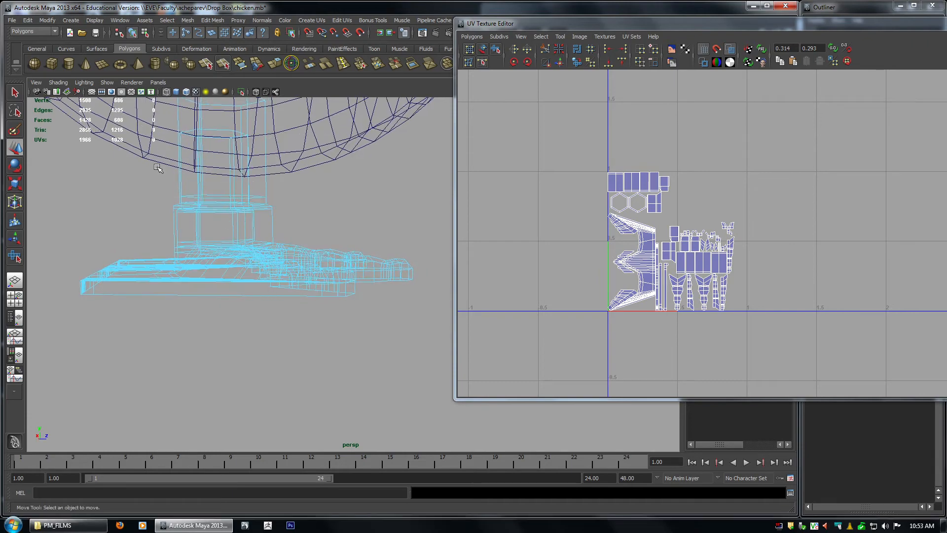
{"action": "left_click_drag", "start_coordinate": [301, 214], "coordinate": [332, 212]}
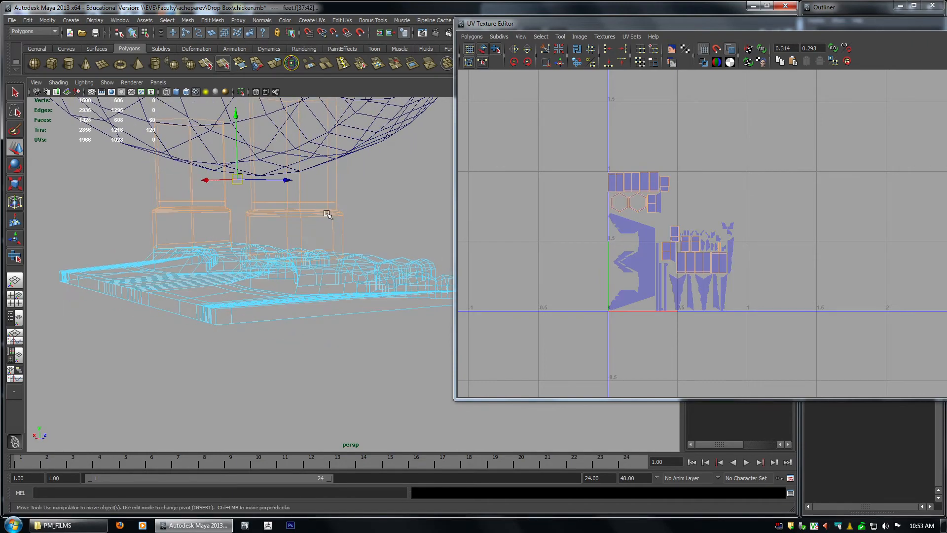
{"action": "key", "text": "5"}
{"action": "right_click_drag", "start_coordinate": [259, 229], "coordinate": [332, 269], "text": "alt"}
{"action": "left_click_drag", "start_coordinate": [332, 269], "coordinate": [206, 246], "text": "alt"}
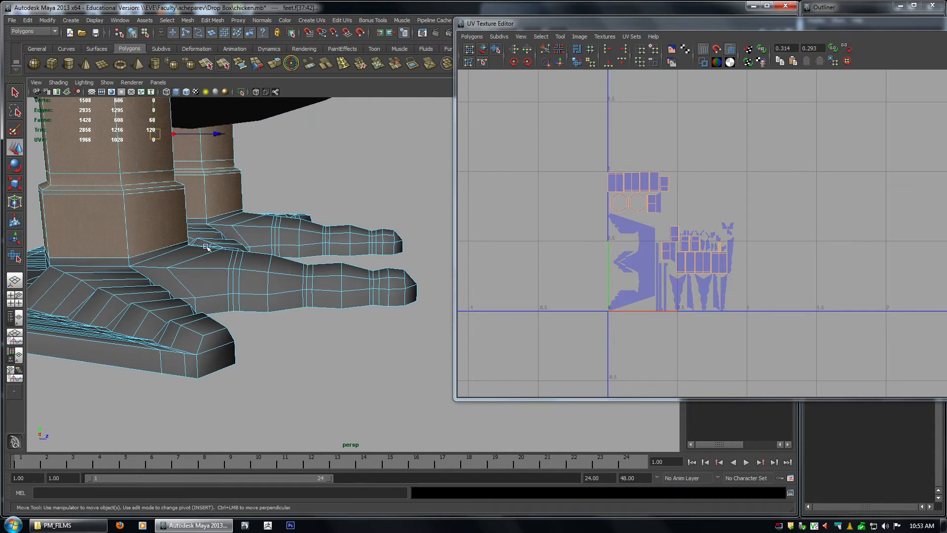
{"action": "key", "text": "shift+period"}
{"action": "right_click_drag", "start_coordinate": [287, 284], "coordinate": [229, 272], "text": "alt"}
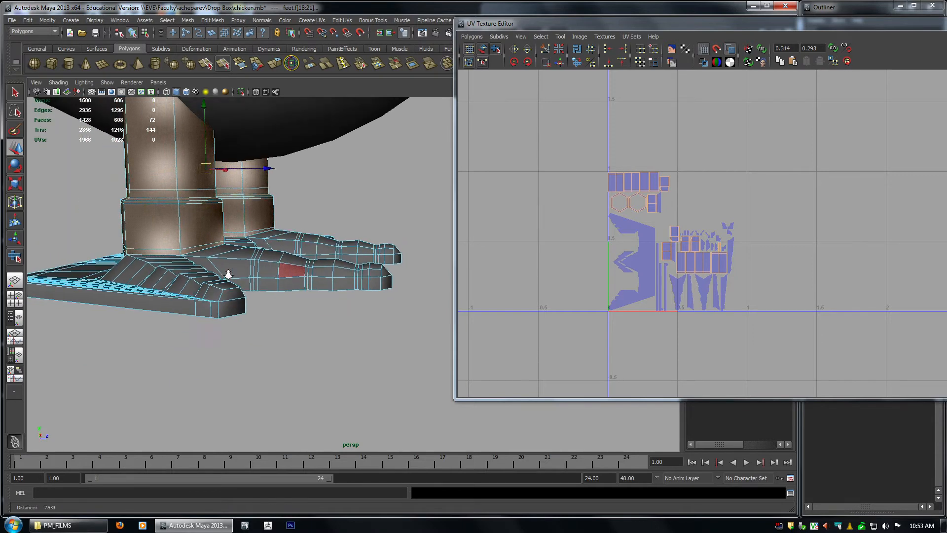
{"action": "left_click_drag", "start_coordinate": [229, 273], "coordinate": [253, 267], "text": "alt"}
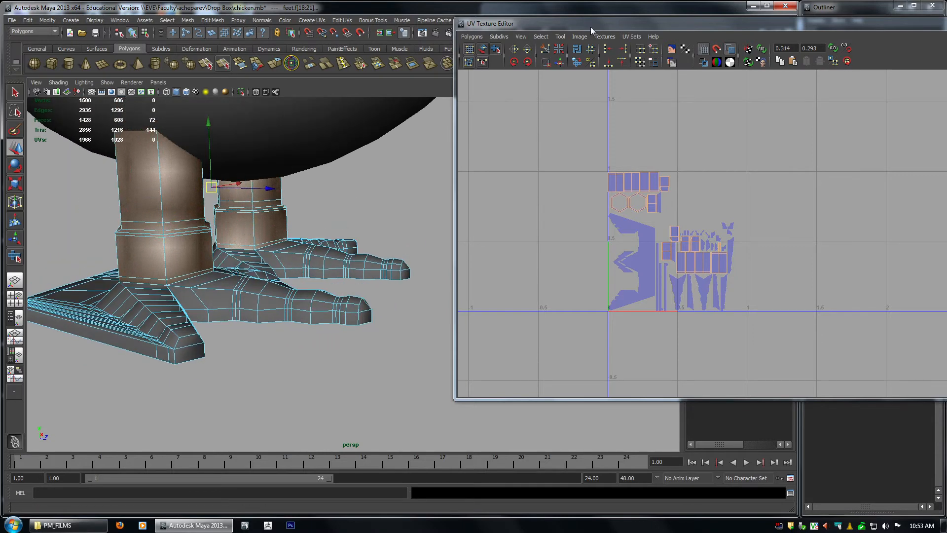
Apply automatic mapping to the selected leg faces and move the resulting UVs clear of the feet's other shells.
{"action": "left_click_drag", "start_coordinate": [592, 30], "coordinate": [514, 177]}
{"action": "left_click", "coordinate": [551, 63]}
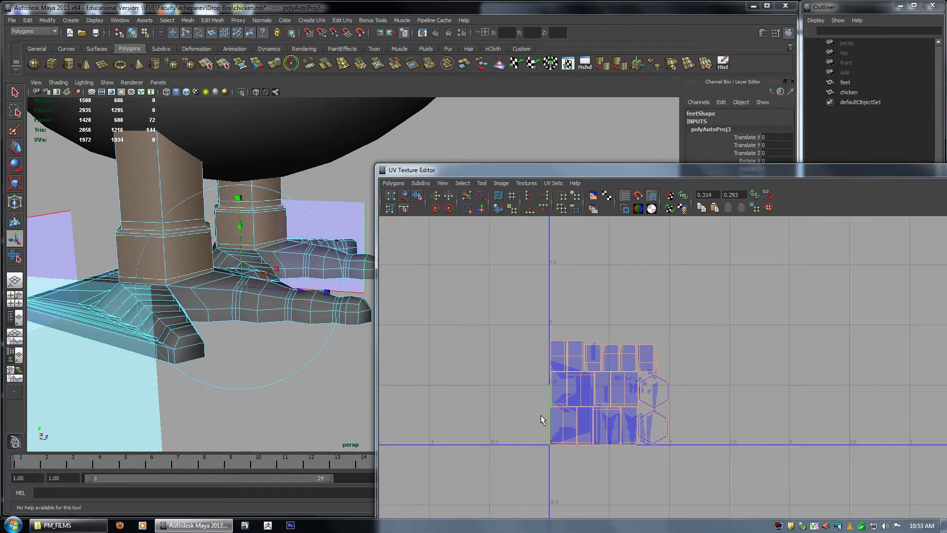
{"action": "right_click_drag", "start_coordinate": [506, 392], "coordinate": [536, 387], "text": "ctrl"}
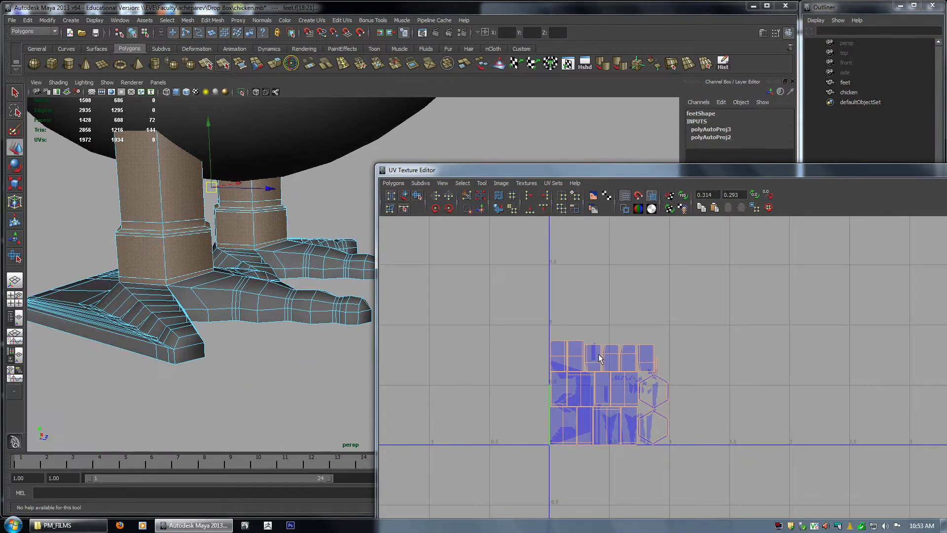
{"action": "key", "text": "w"}
{"action": "middle_click_drag", "start_coordinate": [502, 377], "coordinate": [672, 213]}
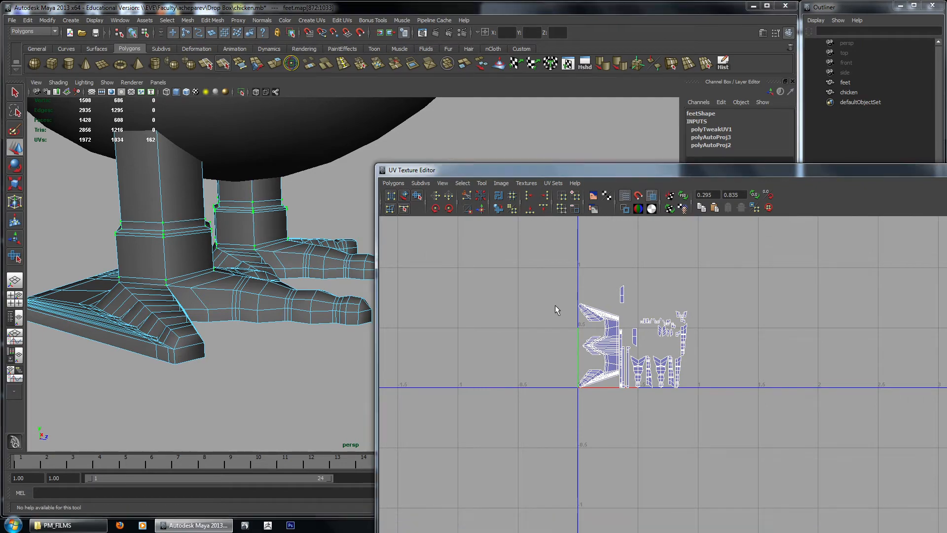
Select all UV edges of the feet's shells in the UV Texture Editor, leaving out the separate leg shells.
{"action": "left_click_drag", "start_coordinate": [535, 175], "coordinate": [673, 168]}
{"action": "left_click_drag", "start_coordinate": [383, 271], "coordinate": [346, 276], "text": "alt"}
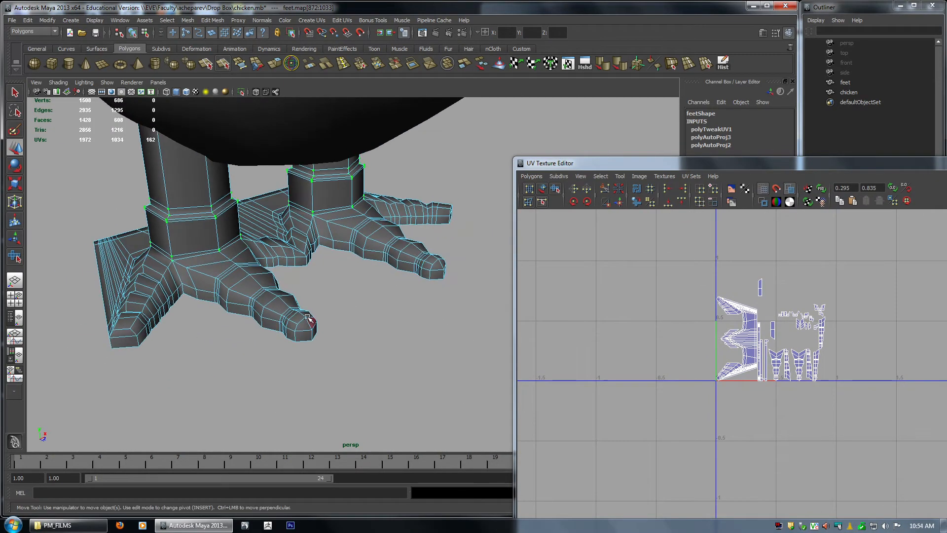
{"action": "left_click_drag", "start_coordinate": [308, 318], "coordinate": [355, 281], "text": "alt"}
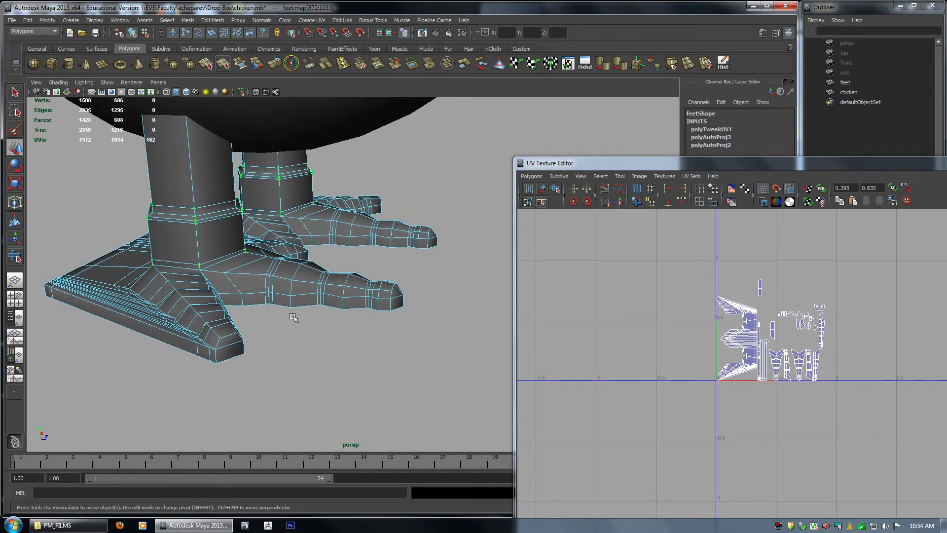
{"action": "left_click_drag", "start_coordinate": [294, 317], "coordinate": [374, 317], "text": "alt"}
{"action": "right_click_drag", "start_coordinate": [325, 344], "coordinate": [294, 328], "text": "alt"}
{"action": "right_click", "coordinate": [311, 322]}
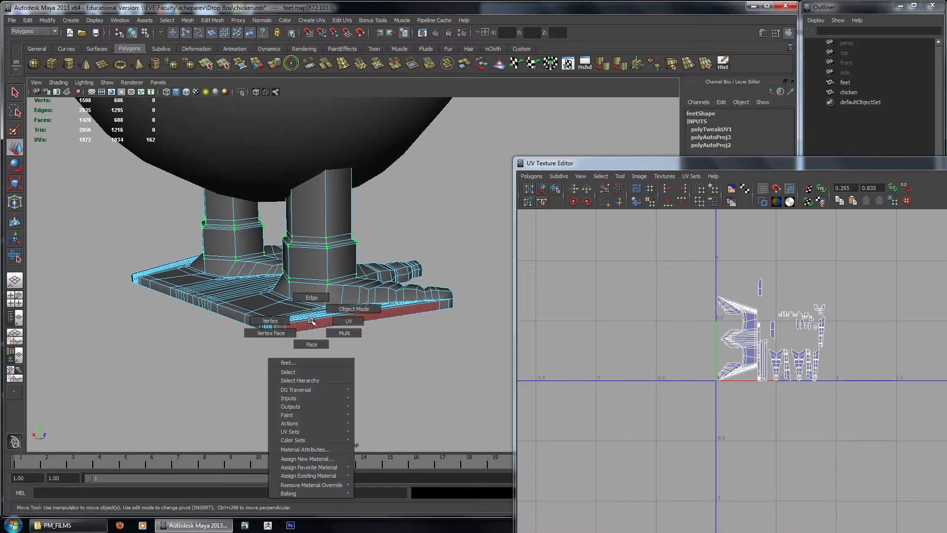
{"action": "middle_click_drag", "start_coordinate": [789, 345], "coordinate": [767, 339], "text": "alt"}
{"action": "right_click_drag", "start_coordinate": [725, 340], "coordinate": [770, 356], "text": "alt"}
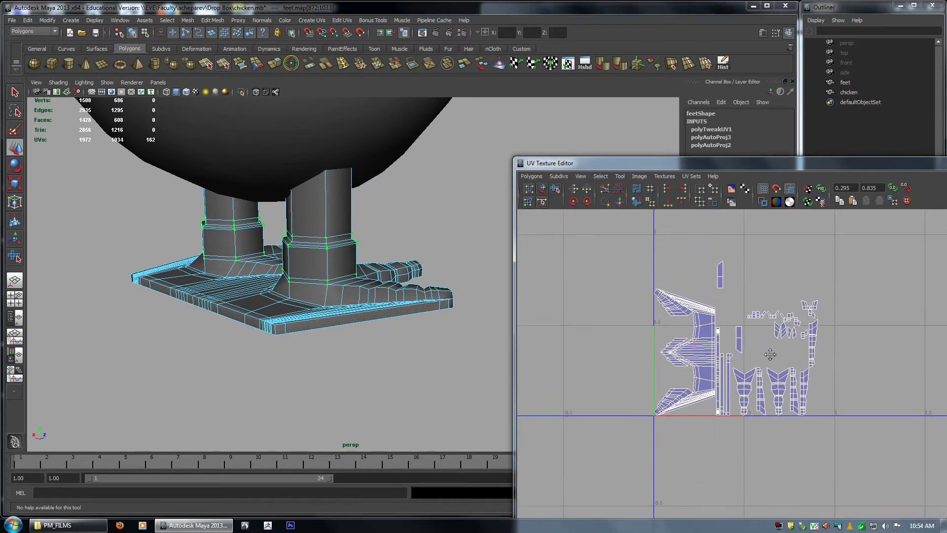
{"action": "middle_click_drag", "start_coordinate": [769, 356], "coordinate": [778, 368], "text": "alt"}
{"action": "right_click", "coordinate": [653, 306]}
{"action": "left_click", "coordinate": [653, 282]}
{"action": "left_click_drag", "start_coordinate": [611, 262], "coordinate": [855, 432]}
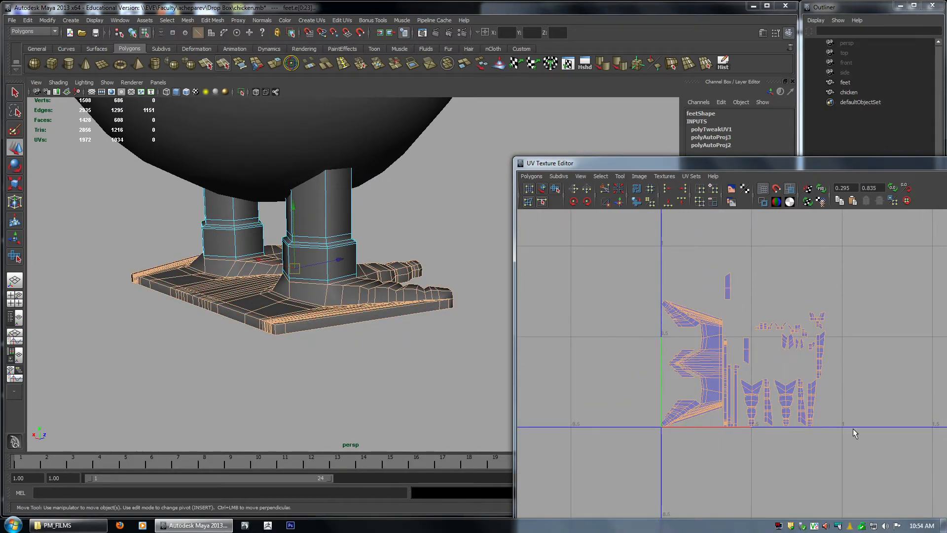
Deselect the edges shared with the leg shells, and move and sew the remaining feet edges into a single shell.
{"action": "right_click_drag", "start_coordinate": [748, 284], "coordinate": [705, 262], "text": "alt"}
{"action": "middle_click_drag", "start_coordinate": [705, 262], "coordinate": [584, 430], "text": "alt"}
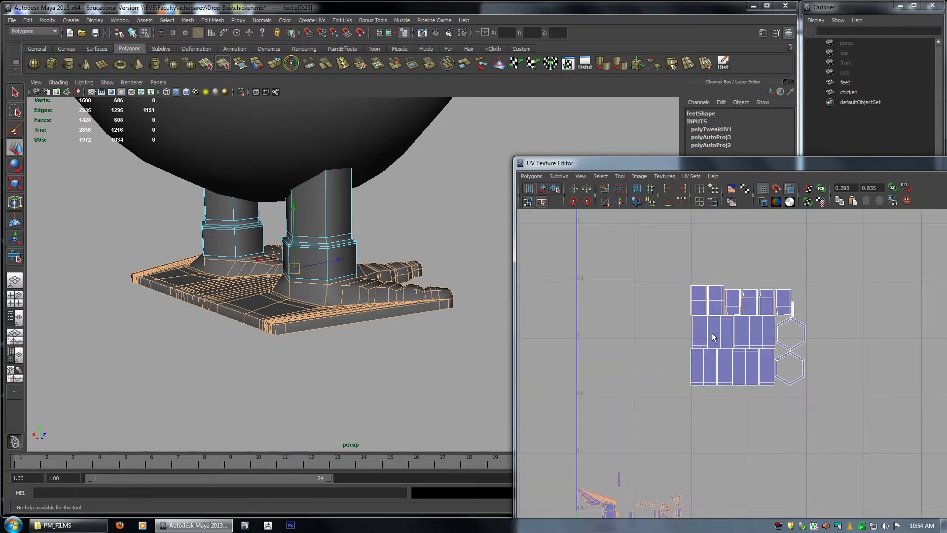
{"action": "left_click_drag", "start_coordinate": [881, 426], "coordinate": [882, 426], "text": "ctrl"}
{"action": "middle_click_drag", "start_coordinate": [729, 433], "coordinate": [835, 251], "text": "alt"}
{"action": "right_click_drag", "start_coordinate": [834, 251], "coordinate": [930, 497], "text": "alt"}
{"action": "middle_click_drag", "start_coordinate": [790, 352], "coordinate": [847, 418], "text": "alt"}
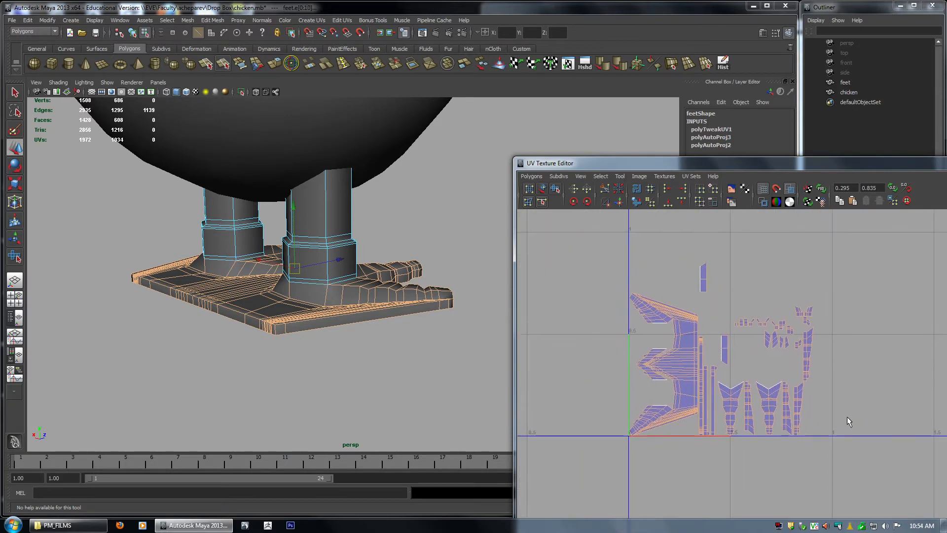
{"action": "left_click", "coordinate": [620, 200]}
Cut the UVs along the short corner edges at both back corners of the sewn feet shell.
{"action": "right_click_drag", "start_coordinate": [638, 227], "coordinate": [928, 419], "text": "alt"}
{"action": "middle_click_drag", "start_coordinate": [718, 321], "coordinate": [795, 220], "text": "alt"}
{"action": "right_click_drag", "start_coordinate": [691, 252], "coordinate": [829, 306], "text": "alt"}
{"action": "middle_click_drag", "start_coordinate": [678, 216], "coordinate": [658, 334], "text": "alt"}
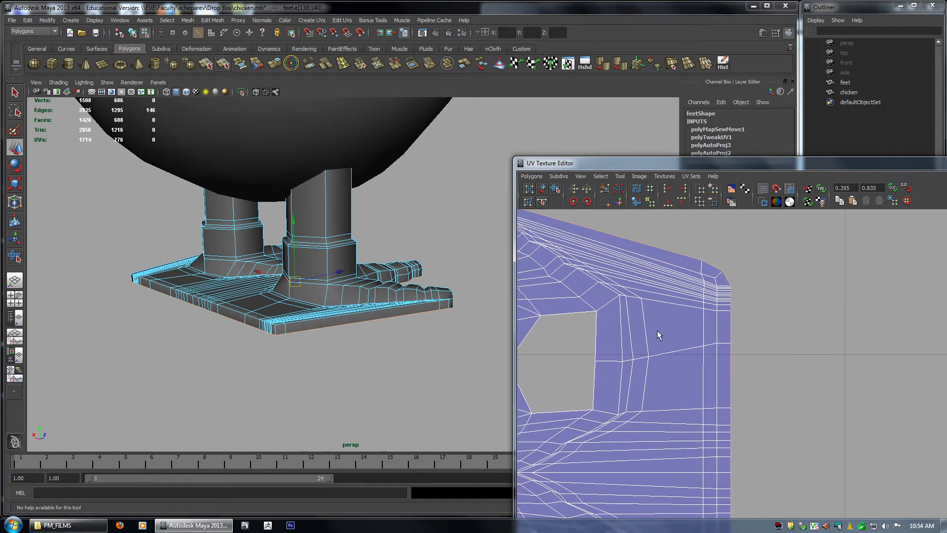
{"action": "right_click_drag", "start_coordinate": [258, 351], "coordinate": [315, 399], "text": "alt"}
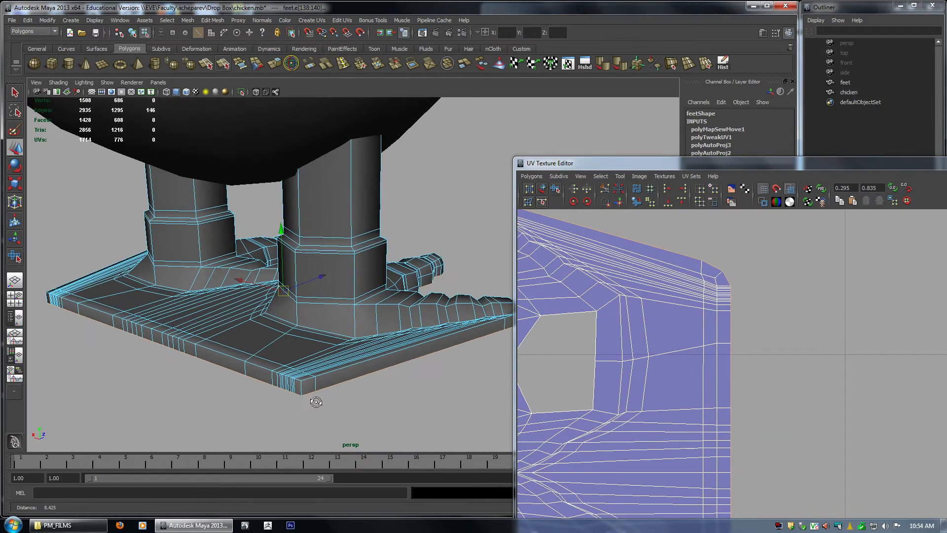
{"action": "right_click_drag", "start_coordinate": [706, 277], "coordinate": [709, 265]}
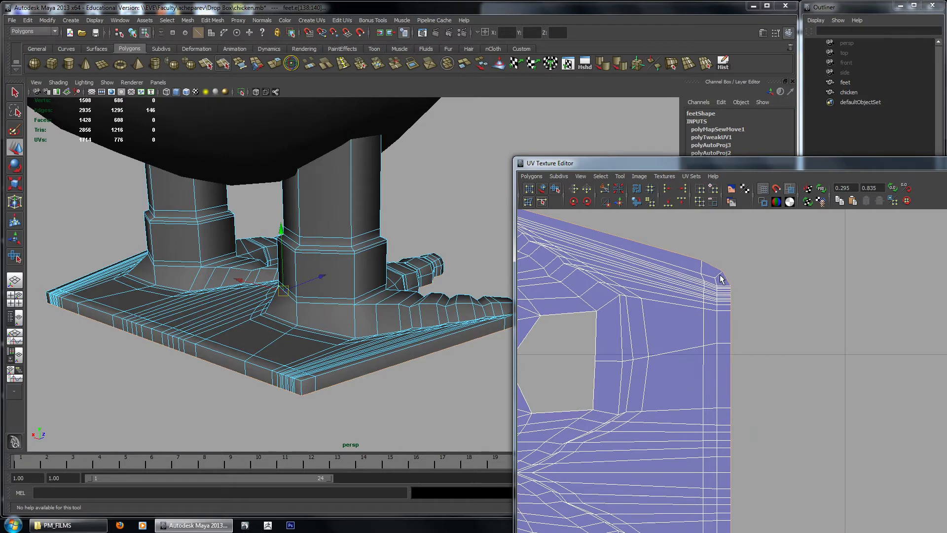
{"action": "left_click", "coordinate": [720, 274]}
{"action": "middle_click_drag", "start_coordinate": [722, 408], "coordinate": [732, 288], "text": "alt"}
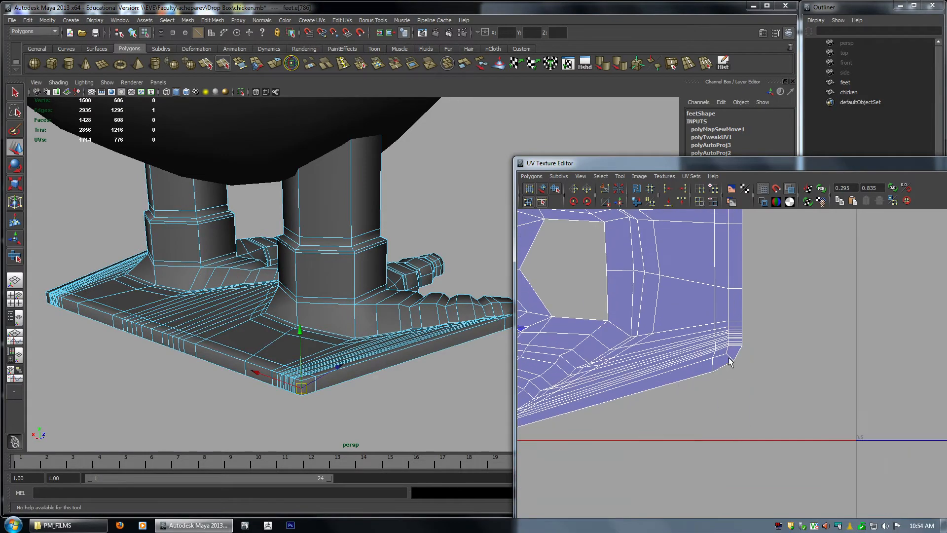
{"action": "left_click", "coordinate": [642, 243]}
{"action": "left_click", "coordinate": [606, 190]}
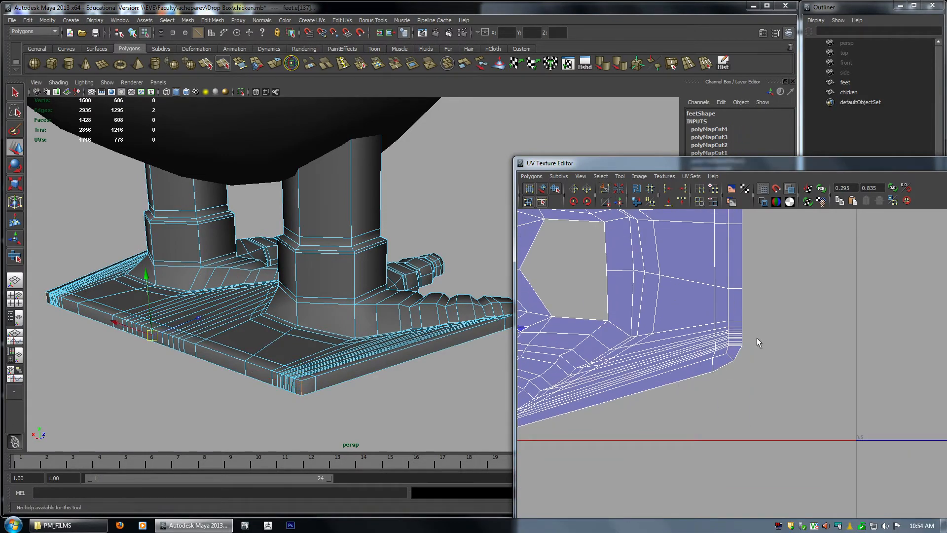
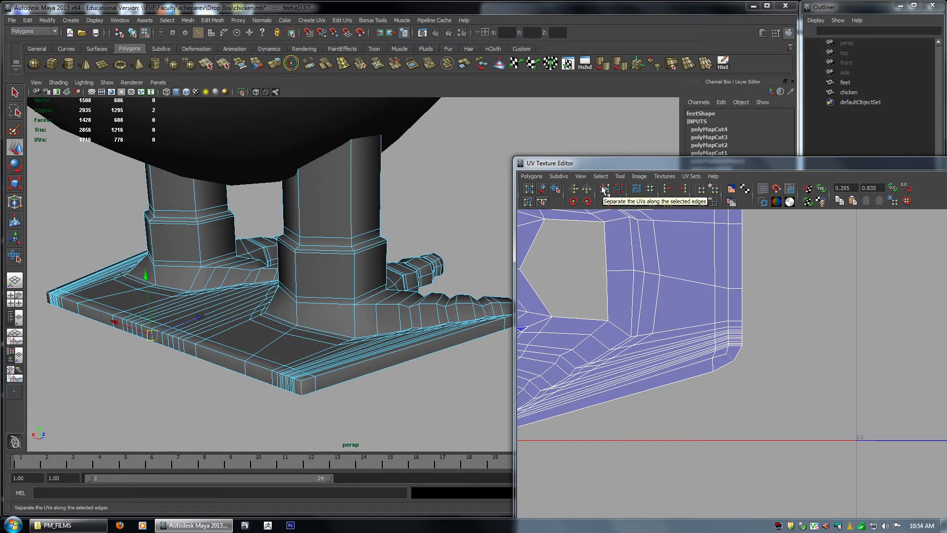
Select the vertical corner edges at the tips of the outer toes and cut the UVs along them.
{"action": "middle_click_drag", "start_coordinate": [802, 341], "coordinate": [685, 319], "text": "alt"}
{"action": "right_click_drag", "start_coordinate": [685, 319], "coordinate": [607, 303], "text": "alt"}
{"action": "middle_click_drag", "start_coordinate": [607, 303], "coordinate": [882, 252], "text": "alt"}
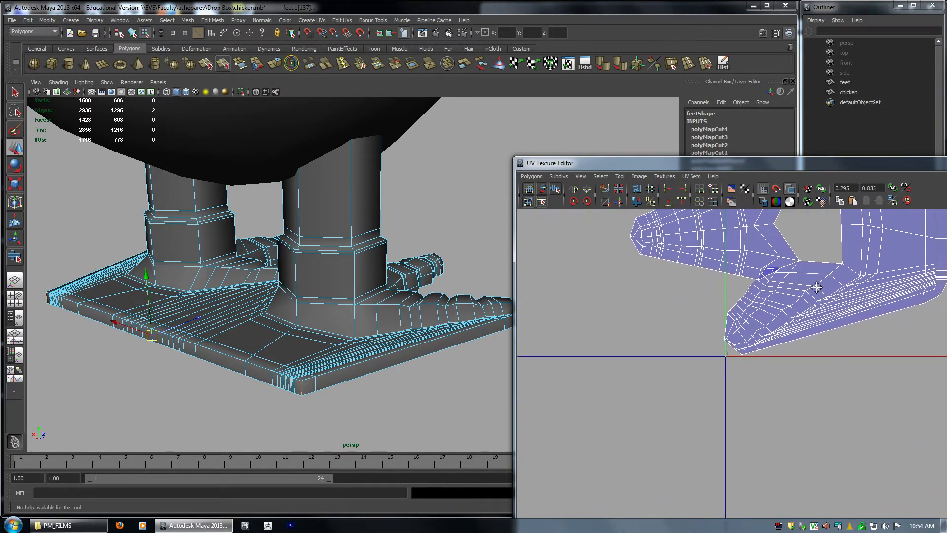
{"action": "right_click_drag", "start_coordinate": [848, 346], "coordinate": [906, 447], "text": "alt"}
{"action": "left_click_drag", "start_coordinate": [382, 344], "coordinate": [294, 349], "text": "alt"}
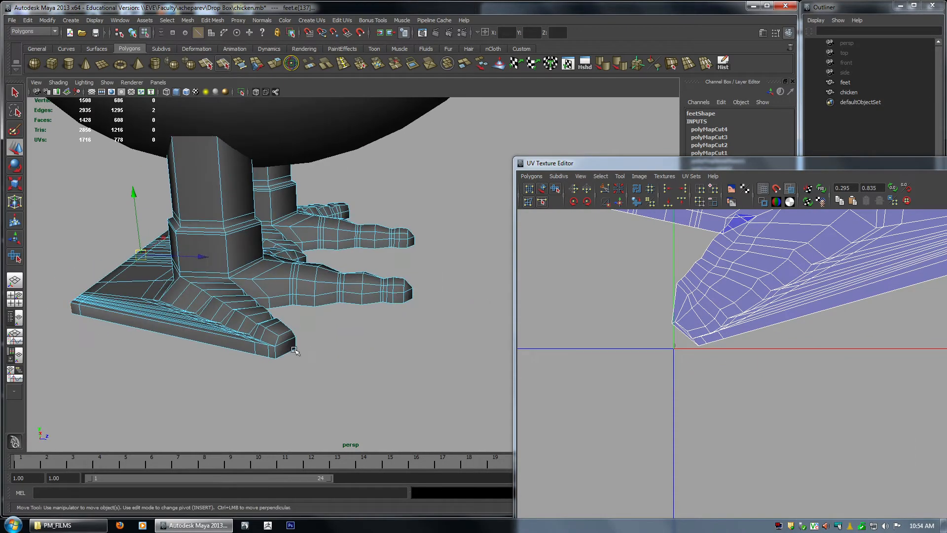
{"action": "left_click_drag", "start_coordinate": [392, 356], "coordinate": [277, 351], "text": "alt"}
{"action": "middle_click_drag", "start_coordinate": [464, 341], "coordinate": [352, 319], "text": "alt"}
{"action": "right_click_drag", "start_coordinate": [353, 318], "coordinate": [414, 340], "text": "alt"}
{"action": "left_click", "coordinate": [251, 320], "text": "shift"}
{"action": "left_click_drag", "start_coordinate": [307, 286], "coordinate": [388, 286], "text": "alt"}
{"action": "left_click", "coordinate": [338, 335], "text": "shift"}
{"action": "left_click_drag", "start_coordinate": [338, 334], "coordinate": [207, 294], "text": "alt"}
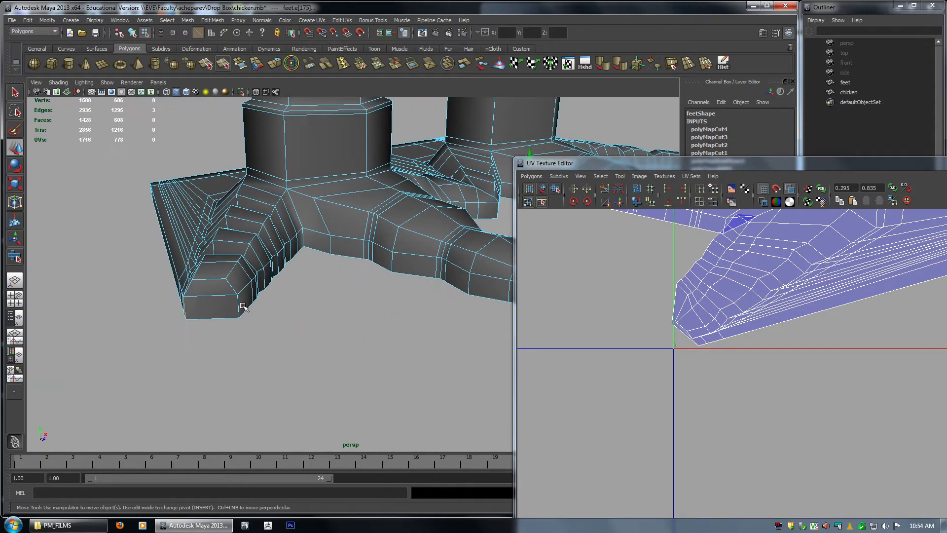
{"action": "triple_click", "coordinate": [604, 190]}
Select a vertical edge at the tip of each front toe and cut the UVs there.
{"action": "left_click_drag", "start_coordinate": [449, 255], "coordinate": [264, 243], "text": "alt"}
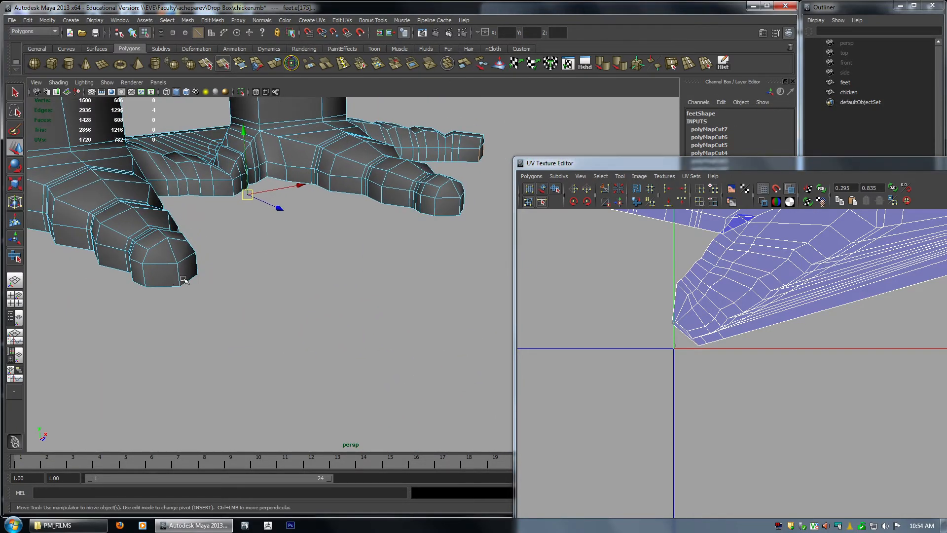
{"action": "left_click", "coordinate": [181, 278]}
{"action": "left_click_drag", "start_coordinate": [181, 279], "coordinate": [256, 245], "text": "alt"}
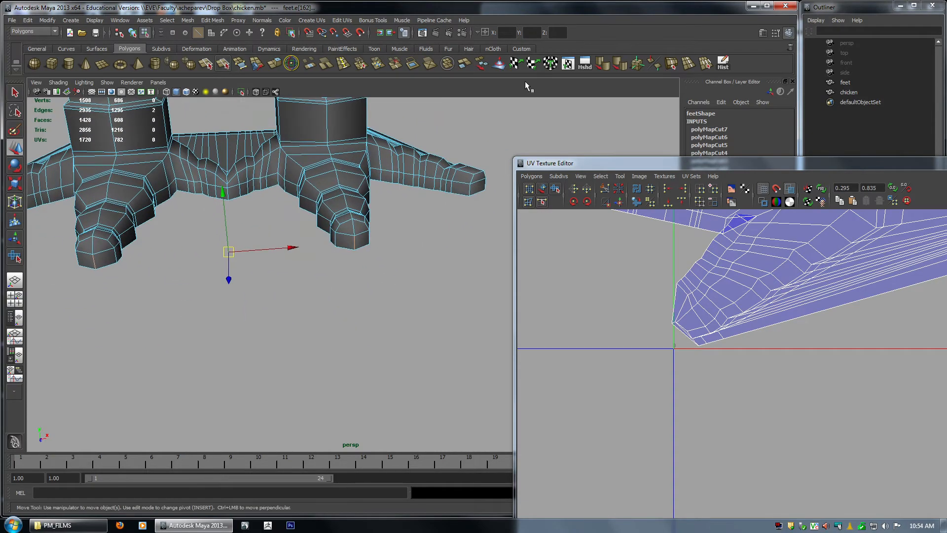
{"action": "left_click_drag", "start_coordinate": [590, 168], "coordinate": [484, 128]}
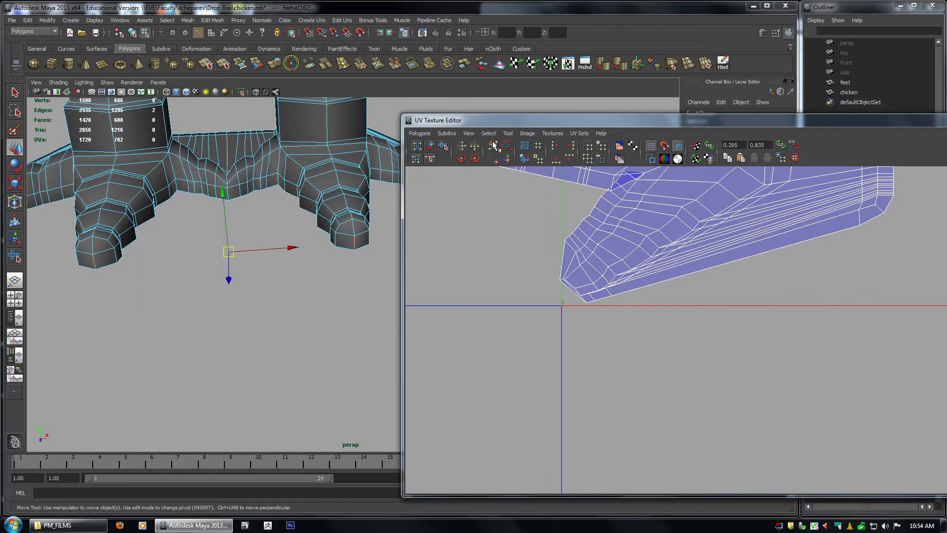
{"action": "left_click", "coordinate": [494, 146]}
Select all UVs of the feet shell and unfold them with the Smooth UV tool.
{"action": "right_click_drag", "start_coordinate": [770, 237], "coordinate": [656, 198], "text": "alt"}
{"action": "middle_click_drag", "start_coordinate": [657, 197], "coordinate": [632, 321], "text": "alt"}
{"action": "right_click_drag", "start_coordinate": [631, 320], "coordinate": [555, 284], "text": "alt"}
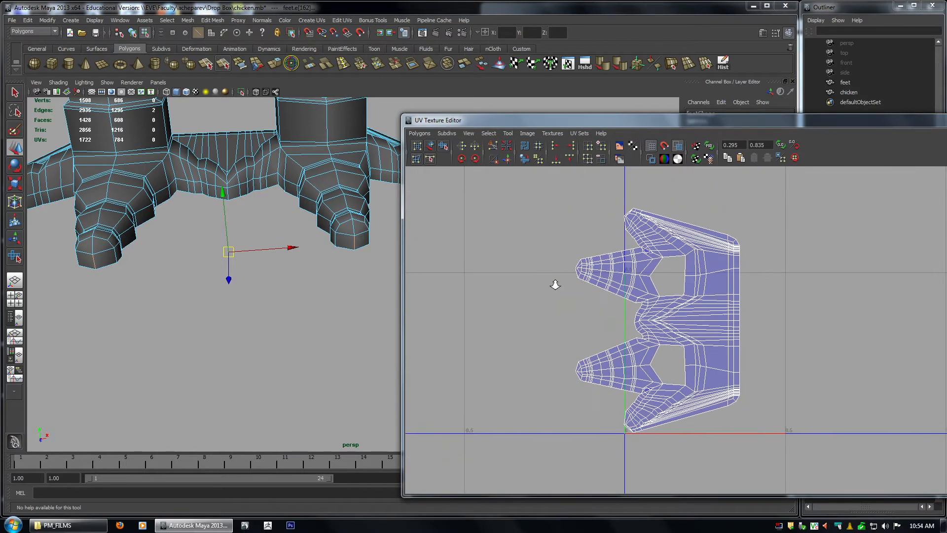
{"action": "middle_click_drag", "start_coordinate": [556, 284], "coordinate": [555, 280], "text": "alt"}
{"action": "right_click_drag", "start_coordinate": [576, 263], "coordinate": [593, 259]}
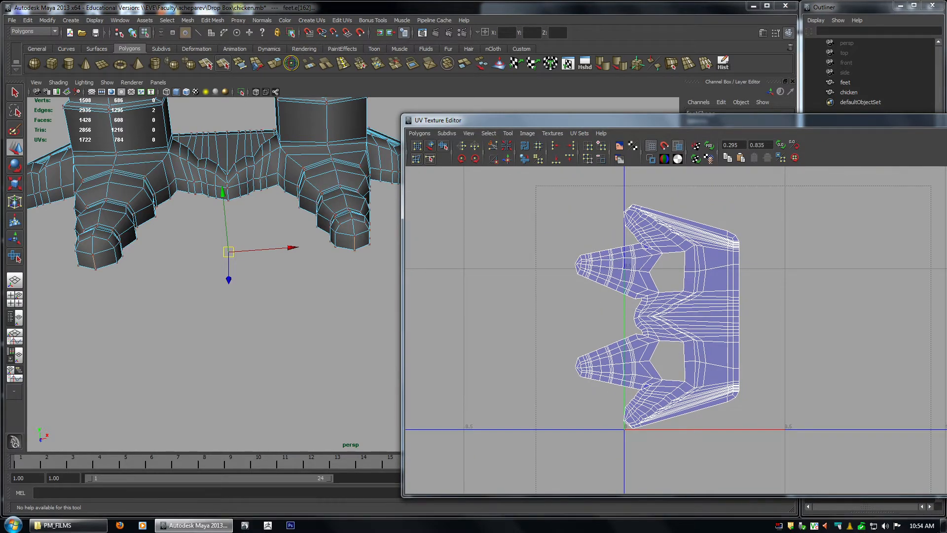
{"action": "left_click_drag", "start_coordinate": [932, 497], "coordinate": [932, 499]}
{"action": "left_click", "coordinate": [442, 148]}
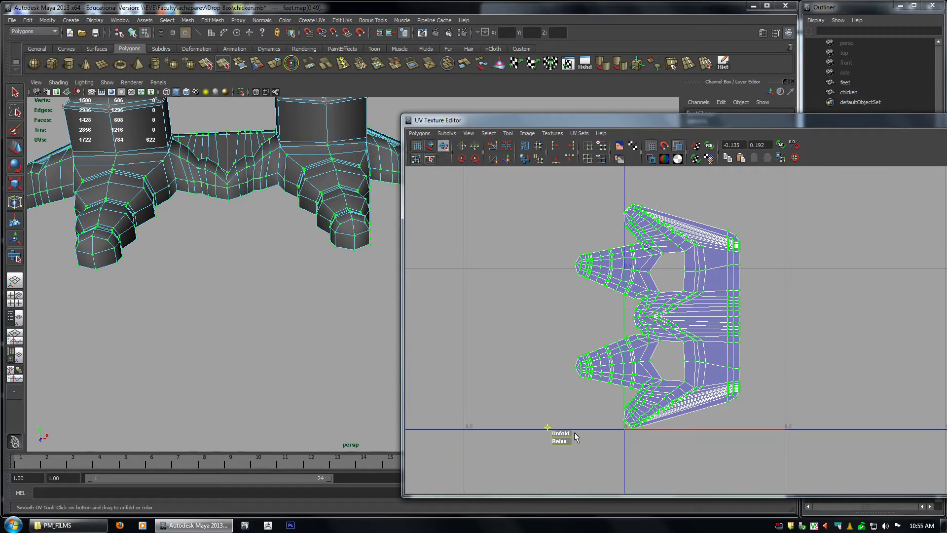
{"action": "left_click_drag", "start_coordinate": [561, 433], "coordinate": [946, 473]}
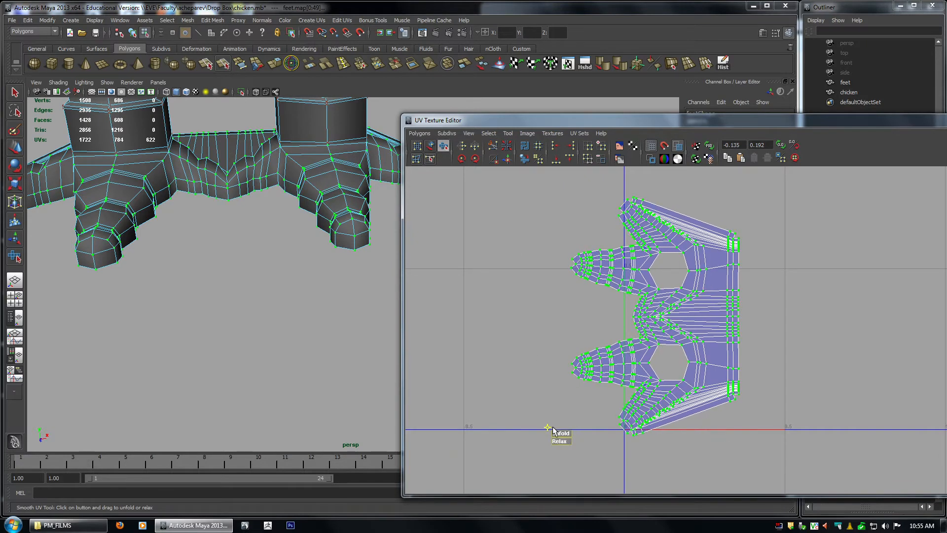
{"action": "right_click_drag", "start_coordinate": [758, 393], "coordinate": [770, 399], "text": "alt"}
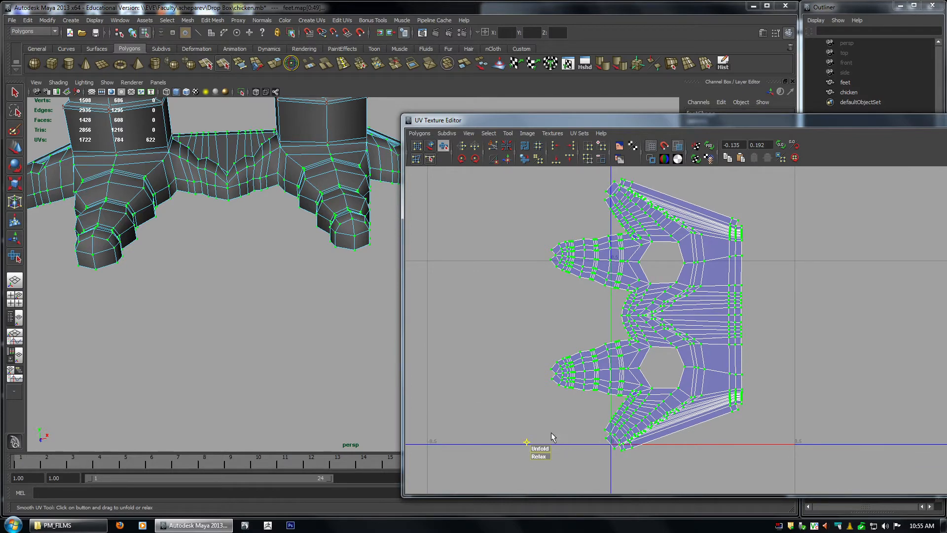
Straighten the UV row along the shell's centre line and align the UV column near its back edge vertically.
{"action": "scroll", "coordinate": [548, 282], "scroll_direction": "up", "scroll_amount": 8}
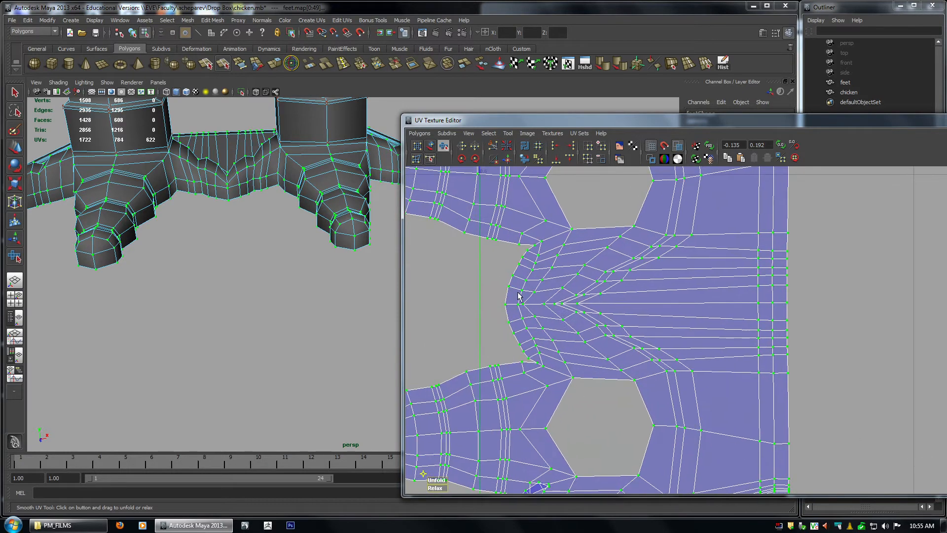
{"action": "left_click_drag", "start_coordinate": [601, 310], "coordinate": [886, 298]}
{"action": "key", "text": "w"}
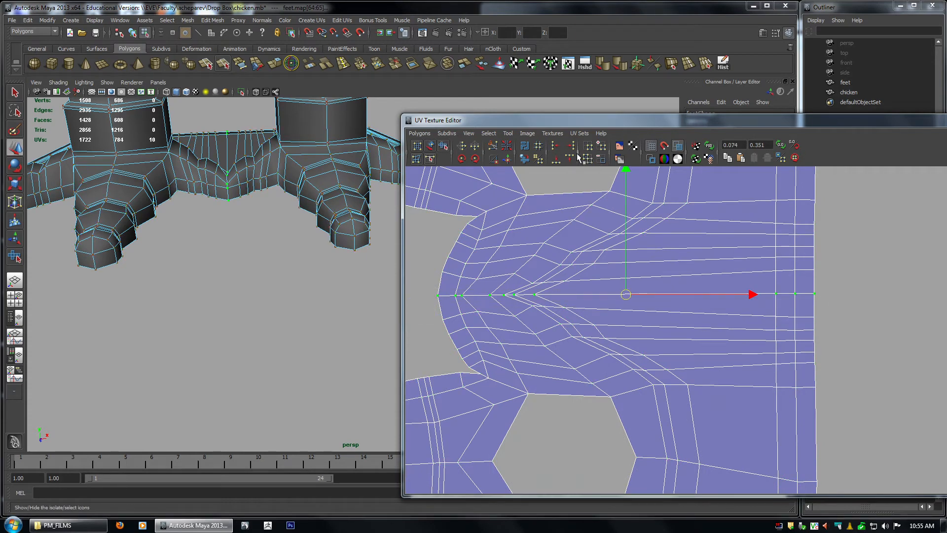
{"action": "scroll", "coordinate": [627, 330], "scroll_direction": "down", "scroll_amount": 6}
{"action": "middle_click_drag", "start_coordinate": [627, 330], "coordinate": [616, 338], "text": "alt"}
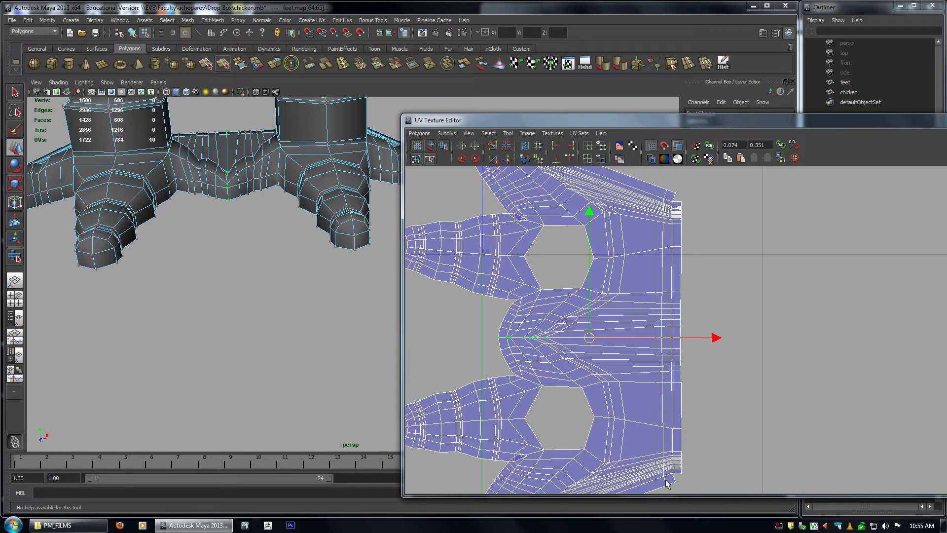
{"action": "left_click_drag", "start_coordinate": [666, 483], "coordinate": [641, 102]}
{"action": "left_click", "coordinate": [558, 148]}
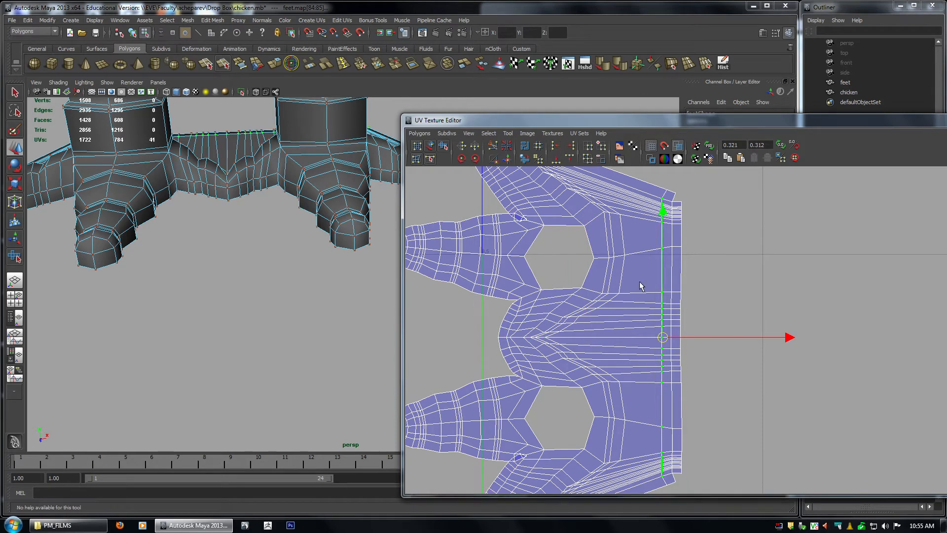
Select all feet shell UVs except the straightened centre row and back column, and unfold and relax them.
{"action": "left_click_drag", "start_coordinate": [708, 341], "coordinate": [712, 341], "text": "shift"}
{"action": "right_click_drag", "start_coordinate": [811, 354], "coordinate": [634, 329], "text": "alt"}
{"action": "right_click_drag", "start_coordinate": [696, 325], "coordinate": [606, 316], "text": "alt"}
{"action": "left_click_drag", "start_coordinate": [498, 205], "coordinate": [759, 434], "text": "shift"}
{"action": "right_click_drag", "start_coordinate": [666, 346], "coordinate": [703, 329], "text": "alt"}
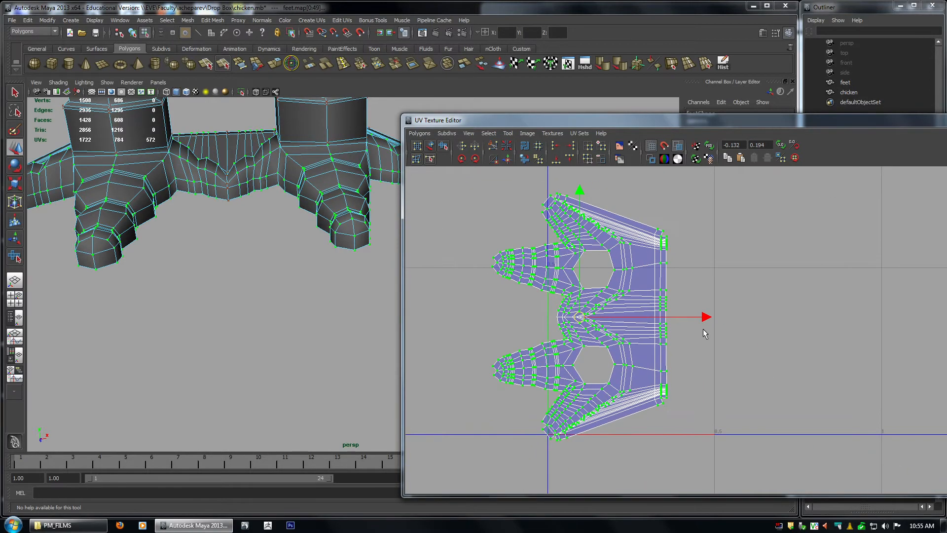
{"action": "left_click", "coordinate": [430, 147]}
{"action": "left_click_drag", "start_coordinate": [478, 447], "coordinate": [944, 489]}
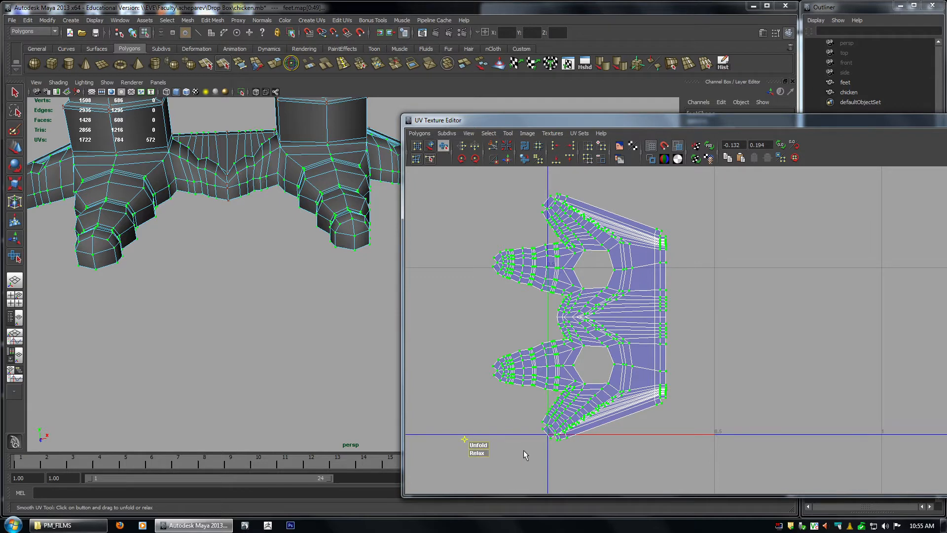
{"action": "left_click_drag", "start_coordinate": [477, 454], "coordinate": [842, 482]}
Move the overlapping edge UVs out of the corner between the upper foot's outer toe and front toe.
{"action": "scroll", "coordinate": [814, 405], "scroll_direction": "up", "scroll_amount": 3}
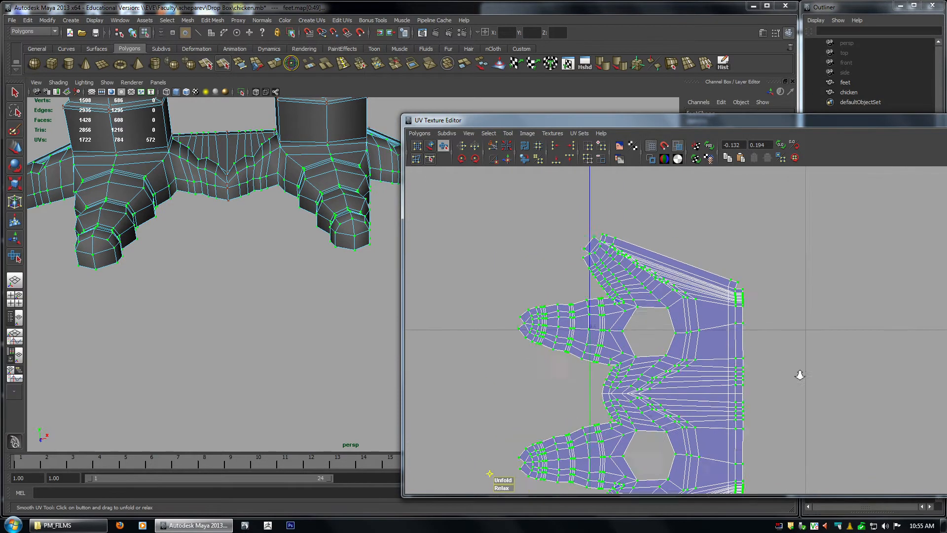
{"action": "scroll", "coordinate": [718, 314], "scroll_direction": "up", "scroll_amount": 3}
{"action": "middle_click_drag", "start_coordinate": [556, 282], "coordinate": [644, 309], "text": "alt"}
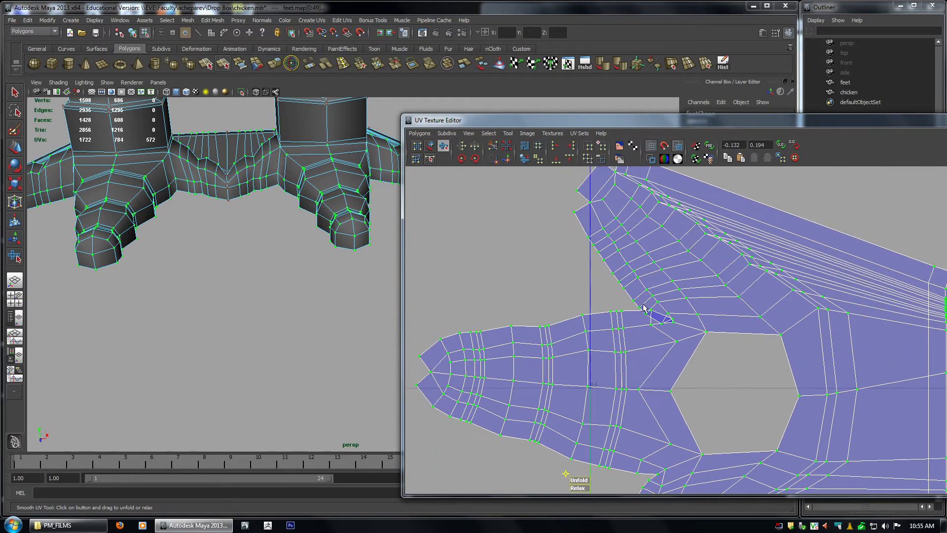
{"action": "scroll", "coordinate": [339, 279], "scroll_direction": "up", "scroll_amount": 3}
{"action": "scroll", "coordinate": [642, 316], "scroll_direction": "up", "scroll_amount": 5}
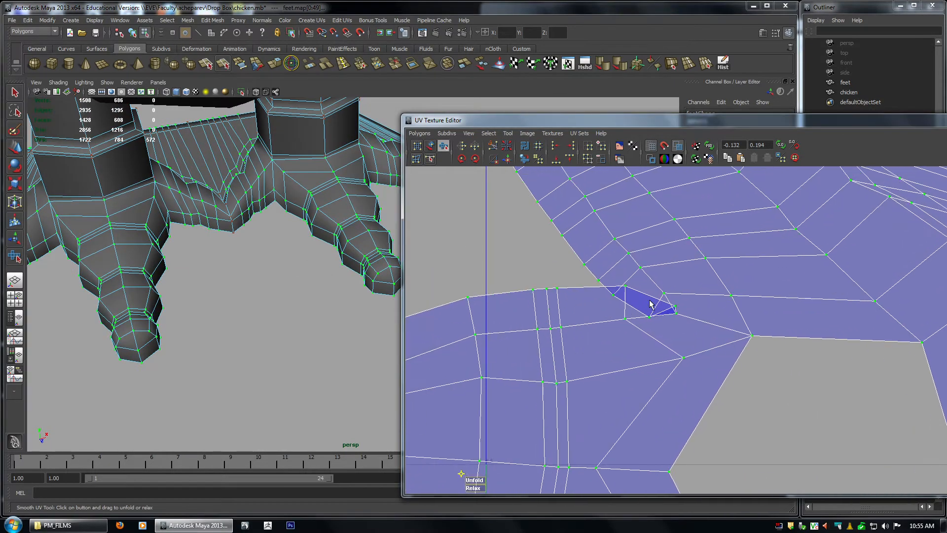
{"action": "right_click", "coordinate": [748, 284]}
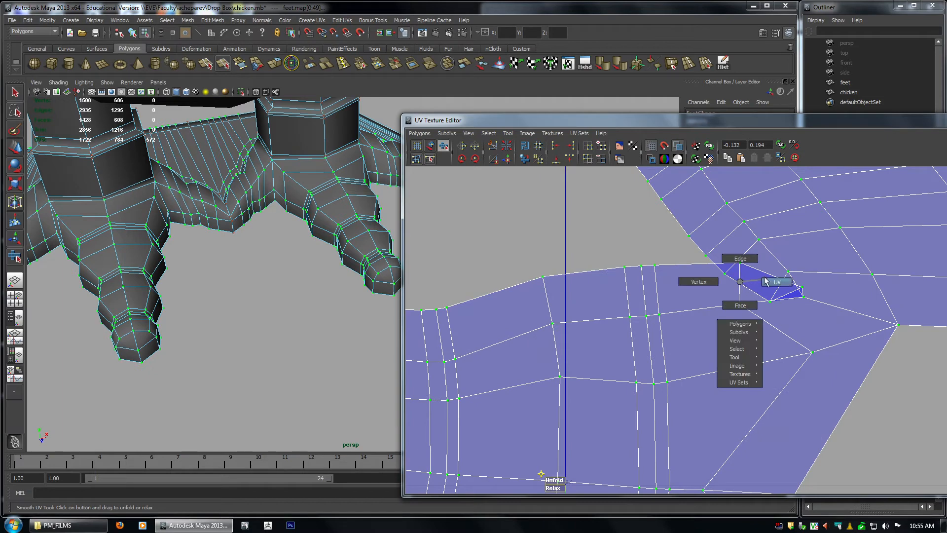
{"action": "key", "text": "w"}
{"action": "left_click", "coordinate": [740, 263]}
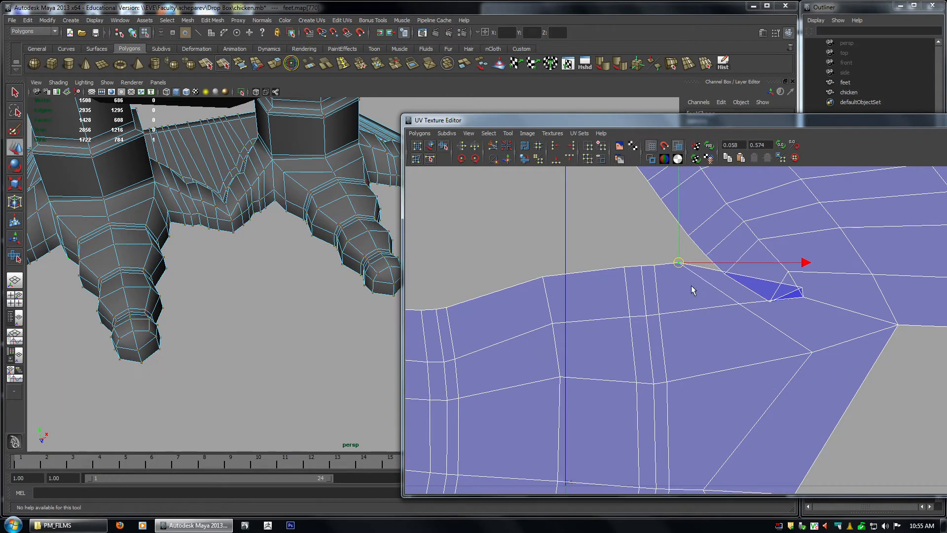
{"action": "middle_click_drag", "start_coordinate": [802, 296], "coordinate": [671, 224]}
{"action": "left_click", "coordinate": [725, 270]}
{"action": "left_click", "coordinate": [771, 299]}
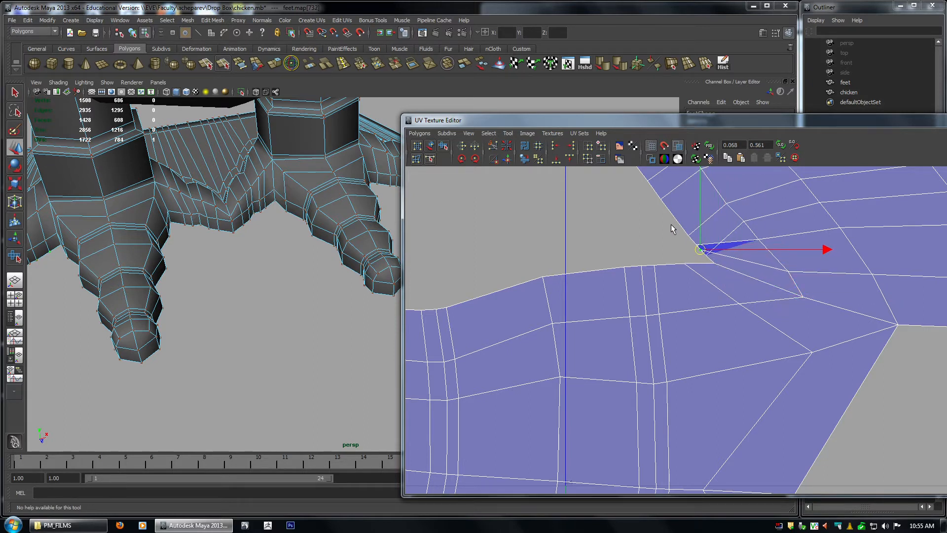
Reposition the crossed UVs at that corner in order along the outer toe's edge to clear the overlap.
{"action": "left_click_drag", "start_coordinate": [691, 240], "coordinate": [699, 249]}
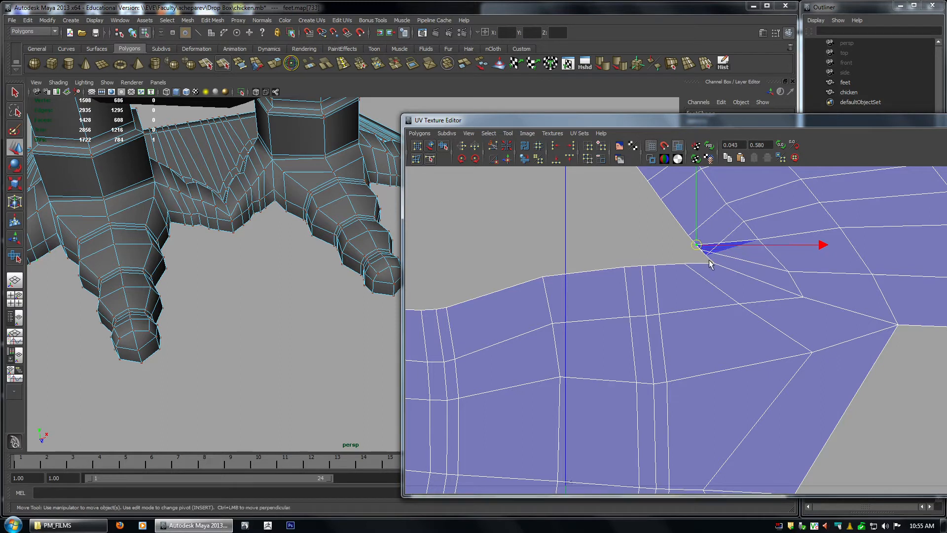
{"action": "middle_click_drag", "start_coordinate": [711, 263], "coordinate": [705, 259]}
{"action": "left_click_drag", "start_coordinate": [692, 236], "coordinate": [696, 237]}
{"action": "middle_click_drag", "start_coordinate": [706, 251], "coordinate": [687, 232]}
{"action": "left_click_drag", "start_coordinate": [706, 256], "coordinate": [710, 261]}
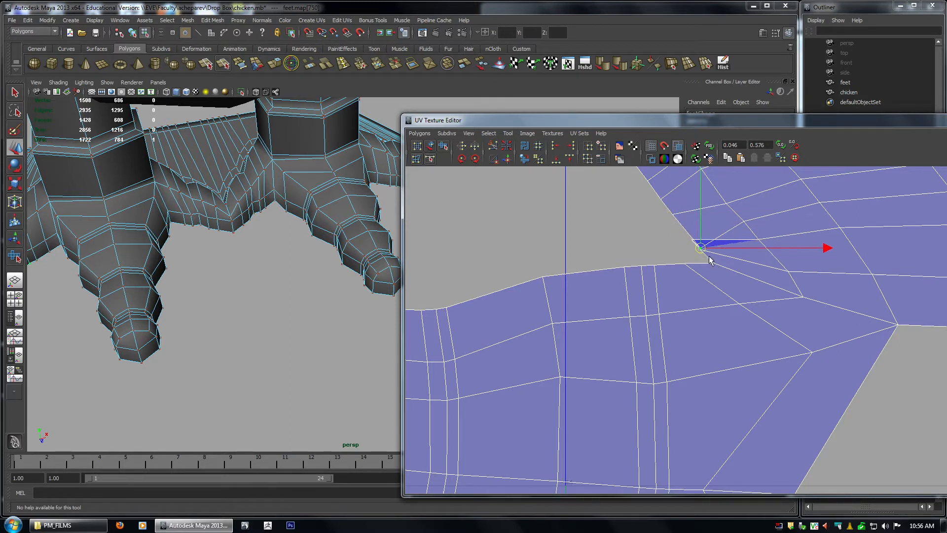
{"action": "middle_click_drag", "start_coordinate": [710, 261], "coordinate": [694, 243]}
{"action": "left_click_drag", "start_coordinate": [685, 238], "coordinate": [710, 258]}
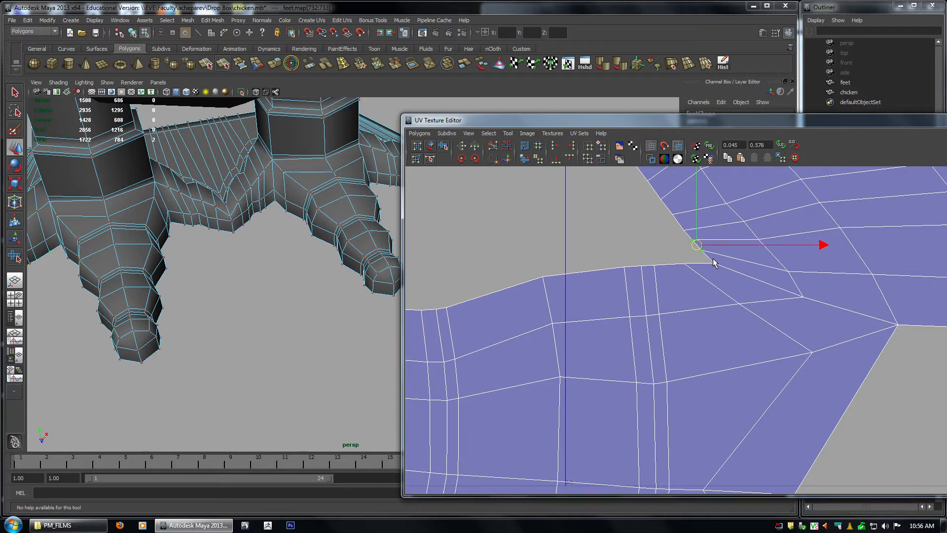
{"action": "middle_click_drag", "start_coordinate": [711, 259], "coordinate": [715, 261]}
Space out the neighbouring UVs along the outer toe's edge and adjust the adjoining front toe UV.
{"action": "left_click_drag", "start_coordinate": [676, 226], "coordinate": [691, 241]}
{"action": "middle_click_drag", "start_coordinate": [692, 241], "coordinate": [695, 245]}
{"action": "left_click_drag", "start_coordinate": [667, 209], "coordinate": [683, 229]}
{"action": "middle_click_drag", "start_coordinate": [684, 230], "coordinate": [687, 234]}
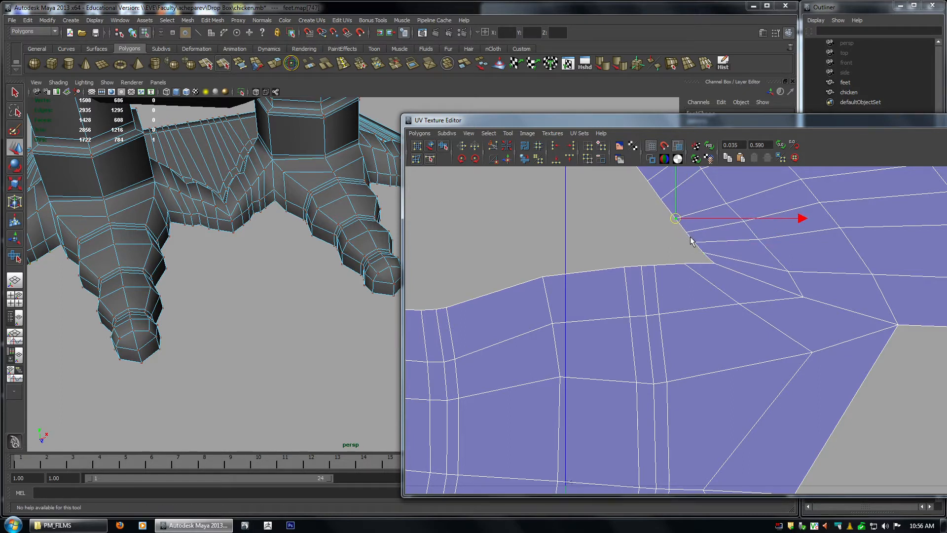
{"action": "right_click_drag", "start_coordinate": [850, 348], "coordinate": [775, 329], "text": "alt"}
{"action": "left_click_drag", "start_coordinate": [685, 266], "coordinate": [705, 290]}
{"action": "middle_click_drag", "start_coordinate": [706, 290], "coordinate": [709, 291]}
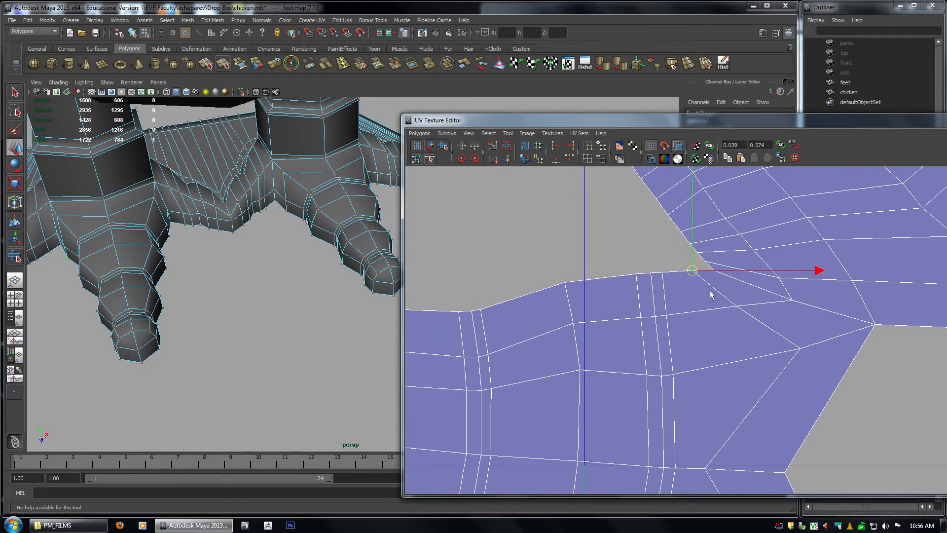
Adjust the corner UVs where the lower foot's front toe meets the central webbing to form a clean edge.
{"action": "right_click_drag", "start_coordinate": [855, 334], "coordinate": [552, 315], "text": "alt"}
{"action": "middle_click_drag", "start_coordinate": [781, 375], "coordinate": [691, 257], "text": "alt"}
{"action": "middle_click_drag", "start_coordinate": [668, 436], "coordinate": [674, 249], "text": "alt"}
{"action": "middle_click_drag", "start_coordinate": [670, 418], "coordinate": [671, 345], "text": "alt"}
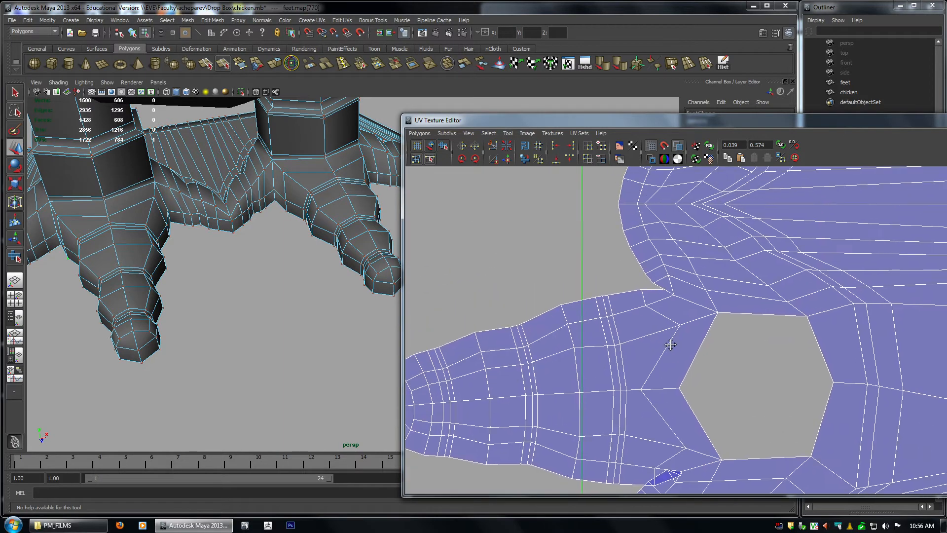
{"action": "scroll", "coordinate": [658, 311], "scroll_direction": "up", "scroll_amount": 2}
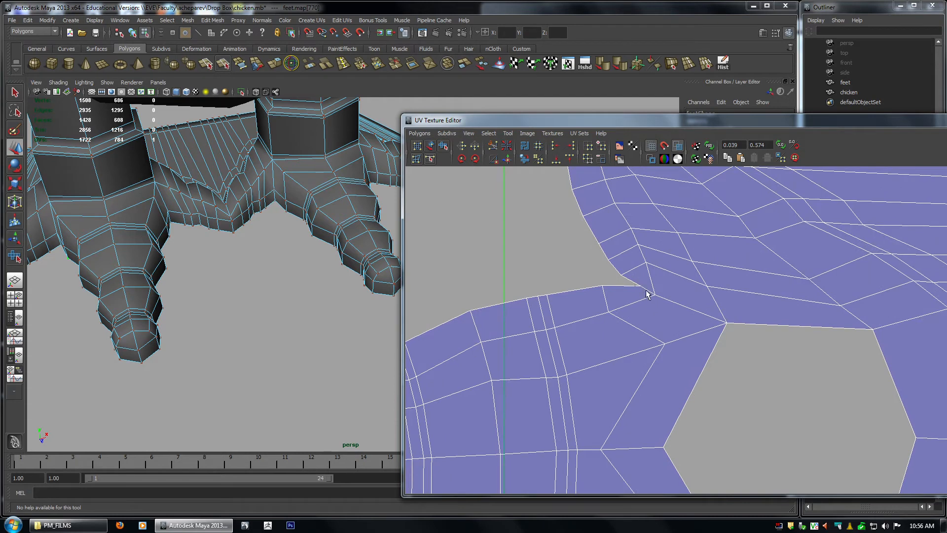
{"action": "left_click_drag", "start_coordinate": [647, 290], "coordinate": [648, 298]}
{"action": "middle_click_drag", "start_coordinate": [648, 298], "coordinate": [628, 294]}
{"action": "left_click_drag", "start_coordinate": [608, 261], "coordinate": [629, 279]}
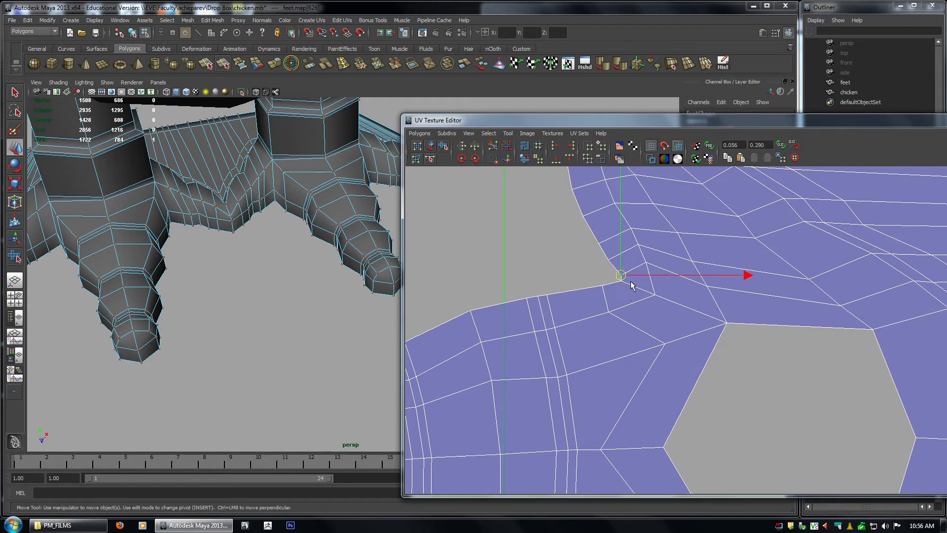
{"action": "middle_click_drag", "start_coordinate": [629, 280], "coordinate": [623, 276]}
Move the corner UV where the upper foot's front toe meets the central webbing to tidy the outline.
{"action": "middle_click_drag", "start_coordinate": [640, 208], "coordinate": [665, 397], "text": "alt"}
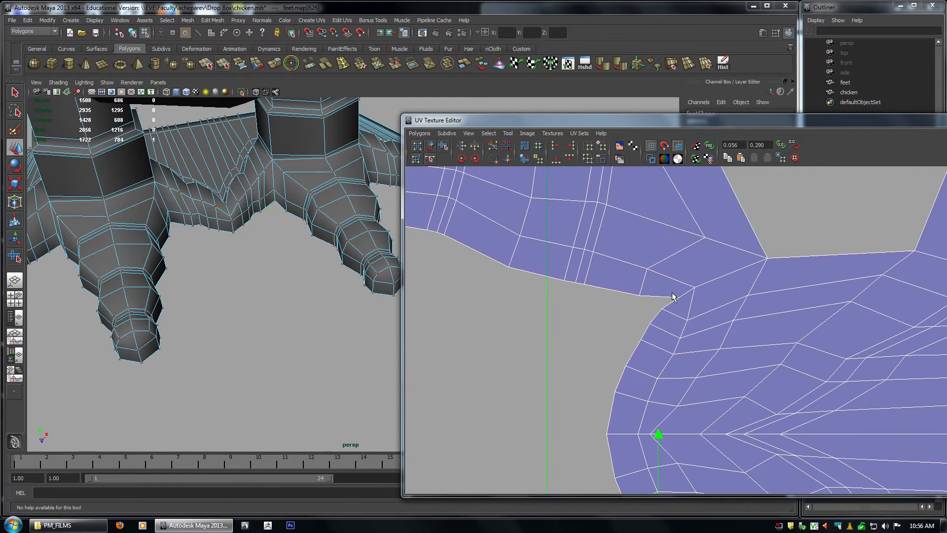
{"action": "left_click", "coordinate": [672, 298]}
{"action": "middle_click_drag", "start_coordinate": [672, 298], "coordinate": [663, 316]}
{"action": "left_click", "coordinate": [667, 314]}
Shift the first overlapping UV at the corner between the lower foot's front toe and outer toe.
{"action": "right_click_drag", "start_coordinate": [686, 332], "coordinate": [663, 340], "text": "alt"}
{"action": "middle_click_drag", "start_coordinate": [711, 434], "coordinate": [710, 320], "text": "alt"}
{"action": "right_click_drag", "start_coordinate": [711, 321], "coordinate": [817, 439], "text": "alt"}
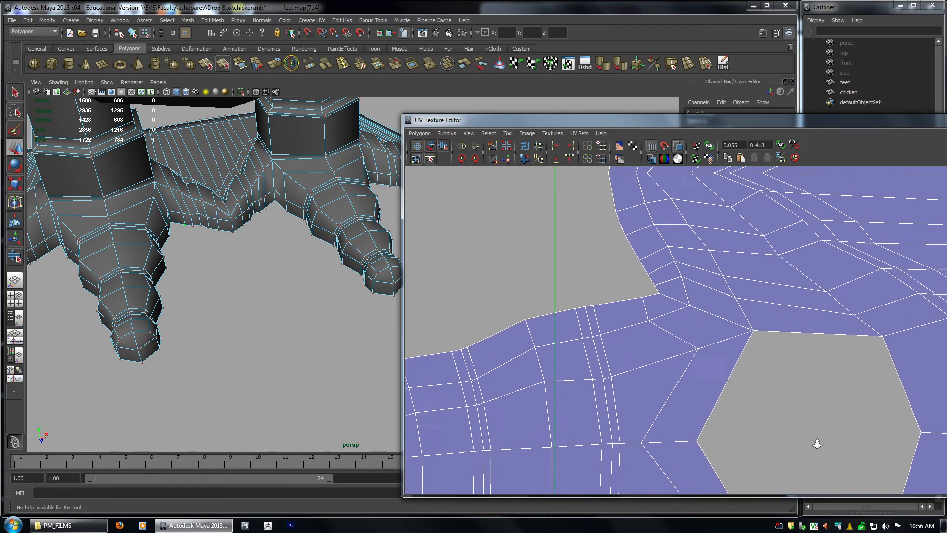
{"action": "middle_click_drag", "start_coordinate": [706, 474], "coordinate": [691, 288], "text": "alt"}
{"action": "right_click_drag", "start_coordinate": [691, 289], "coordinate": [820, 415], "text": "alt"}
{"action": "left_click", "coordinate": [680, 284]}
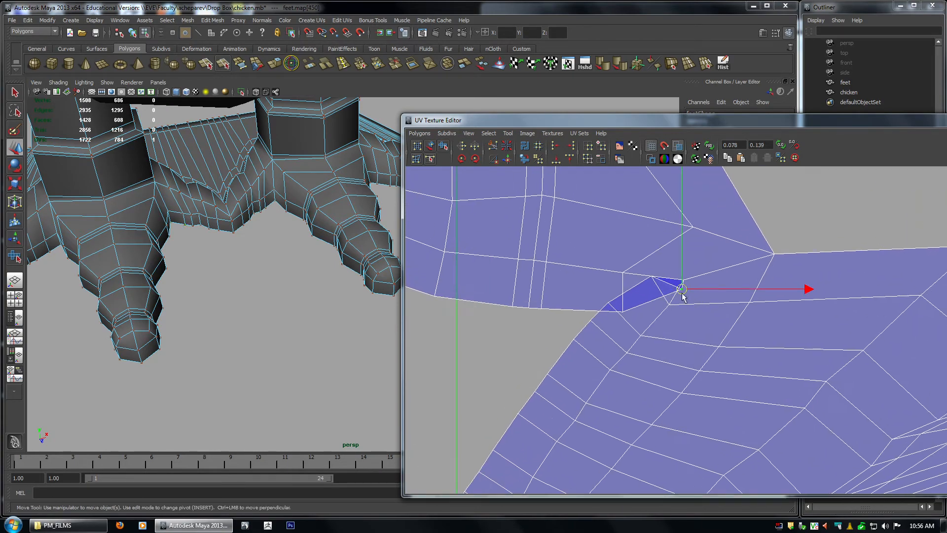
{"action": "middle_click_drag", "start_coordinate": [680, 283], "coordinate": [667, 287]}
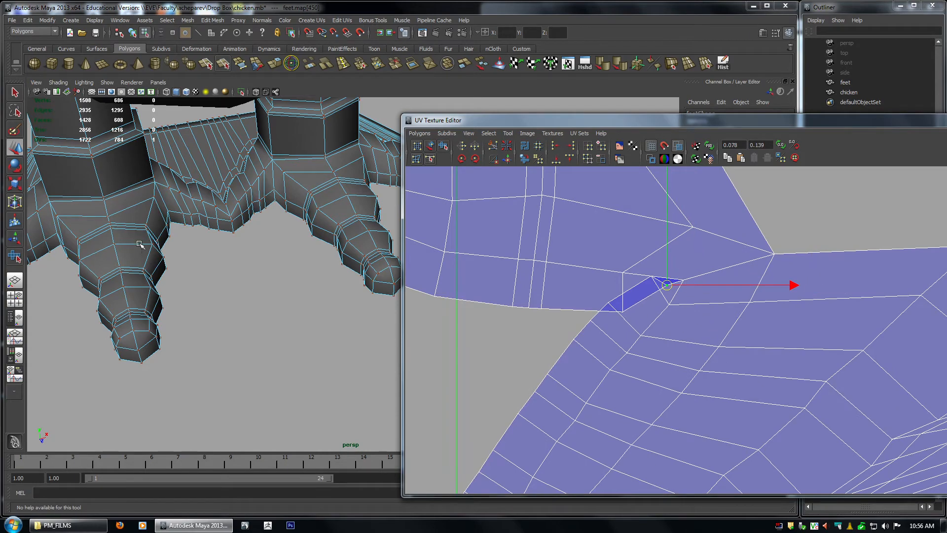
Examine the toe junction in wireframe on the 3D model to locate the vertices matching the overlapping UVs.
{"action": "right_click_drag", "start_coordinate": [139, 244], "coordinate": [250, 330], "text": "alt"}
{"action": "left_click_drag", "start_coordinate": [268, 291], "coordinate": [239, 253], "text": "alt"}
{"action": "middle_click_drag", "start_coordinate": [239, 253], "coordinate": [235, 309], "text": "alt"}
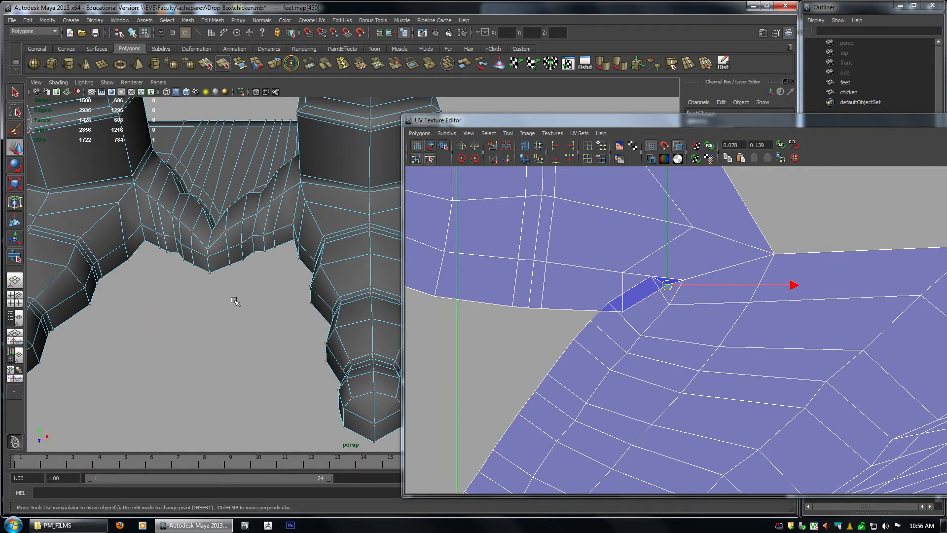
{"action": "key", "text": "4"}
{"action": "right_click_drag", "start_coordinate": [276, 319], "coordinate": [109, 297], "text": "alt"}
{"action": "mouse_move", "coordinate": [271, 286]}
{"action": "left_mouse_down", "text": "alt"}
{"action": "mouse_move", "coordinate": [184, 284]}
{"action": "mouse_move", "coordinate": [240, 289]}
{"action": "left_mouse_up", "text": "alt"}
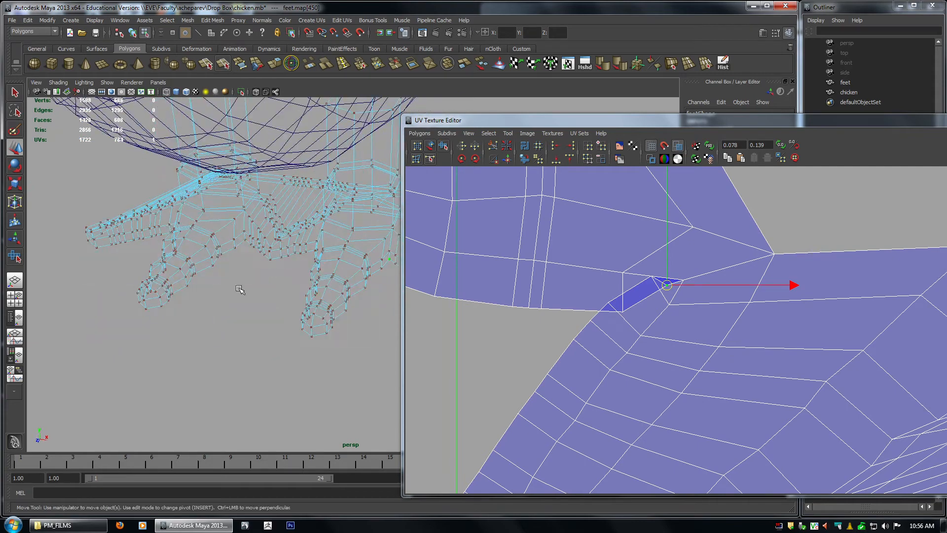
{"action": "middle_click_drag", "start_coordinate": [239, 290], "coordinate": [123, 291], "text": "alt"}
{"action": "right_click_drag", "start_coordinate": [197, 330], "coordinate": [330, 312], "text": "alt"}
{"action": "middle_click_drag", "start_coordinate": [330, 313], "coordinate": [229, 285], "text": "alt"}
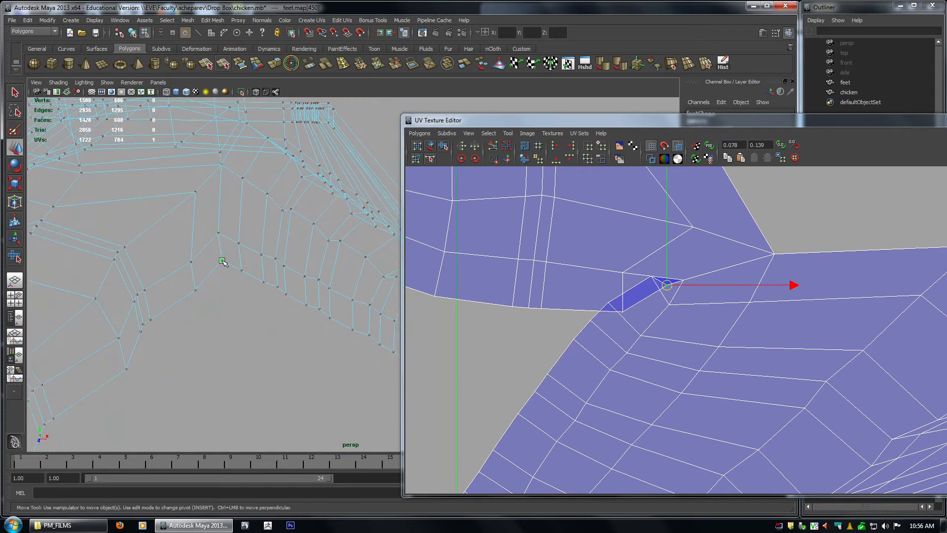
Pull the overlapping corner UVs of the lower foot down onto the outer toe's outline.
{"action": "right_click_drag", "start_coordinate": [711, 313], "coordinate": [755, 339], "text": "alt"}
{"action": "middle_click_drag", "start_coordinate": [755, 339], "coordinate": [719, 346]}
{"action": "left_click_drag", "start_coordinate": [698, 254], "coordinate": [724, 322]}
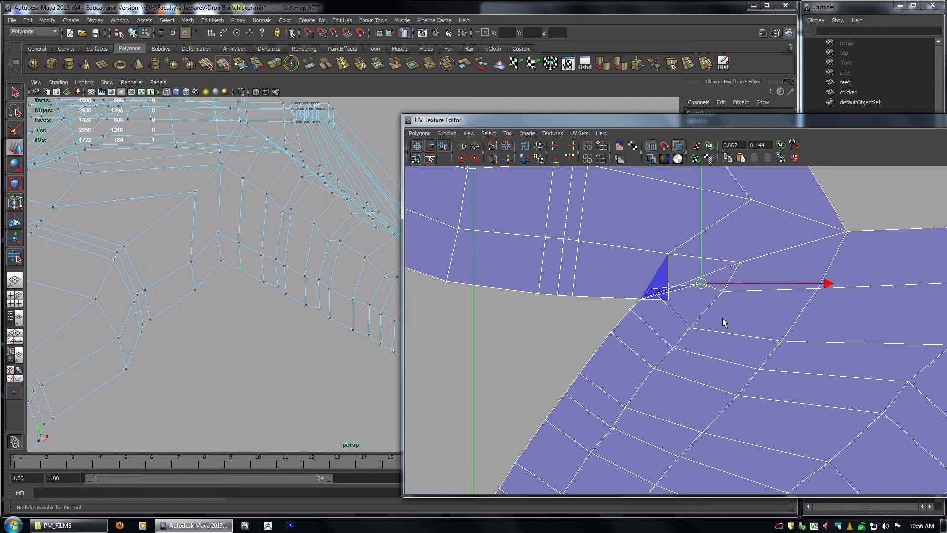
{"action": "middle_click_drag", "start_coordinate": [723, 318], "coordinate": [652, 347]}
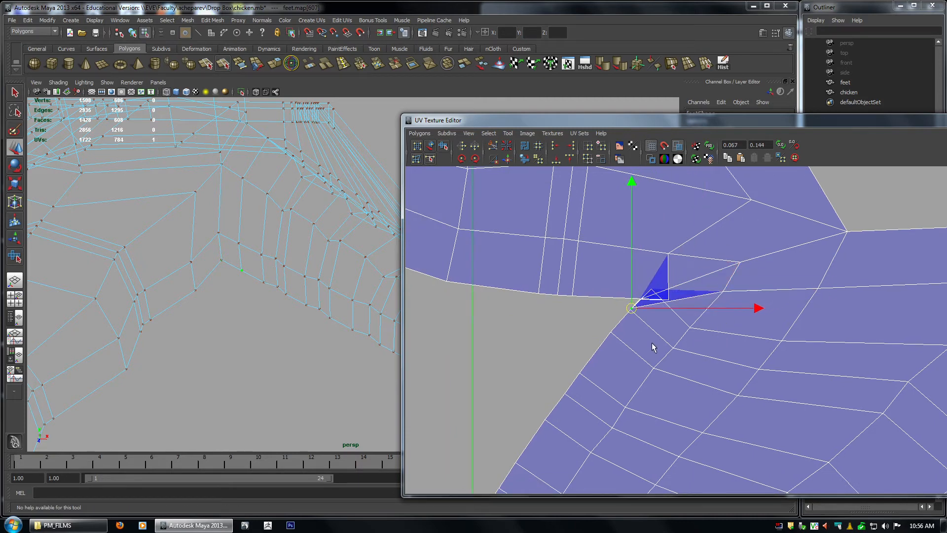
{"action": "left_click", "coordinate": [649, 290]}
{"action": "middle_click_drag", "start_coordinate": [654, 298], "coordinate": [623, 349]}
Spread the remaining outer toe edge UVs and move the front toe's corner UV back to clear the overlap, then return to object selection.
{"action": "left_click", "coordinate": [630, 309]}
{"action": "key", "text": "ctrl+z"}
{"action": "key", "text": "q"}
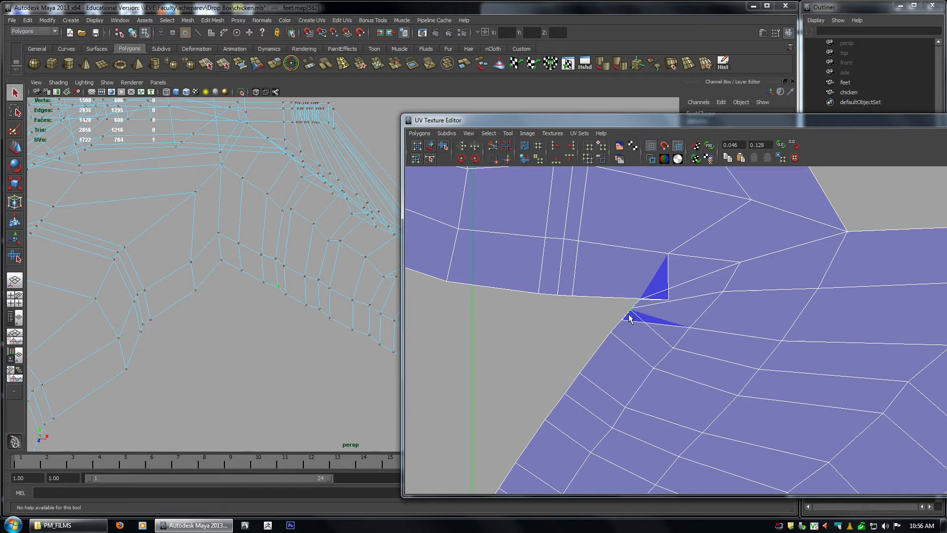
{"action": "key", "text": "w"}
{"action": "middle_click_drag", "start_coordinate": [626, 344], "coordinate": [612, 369]}
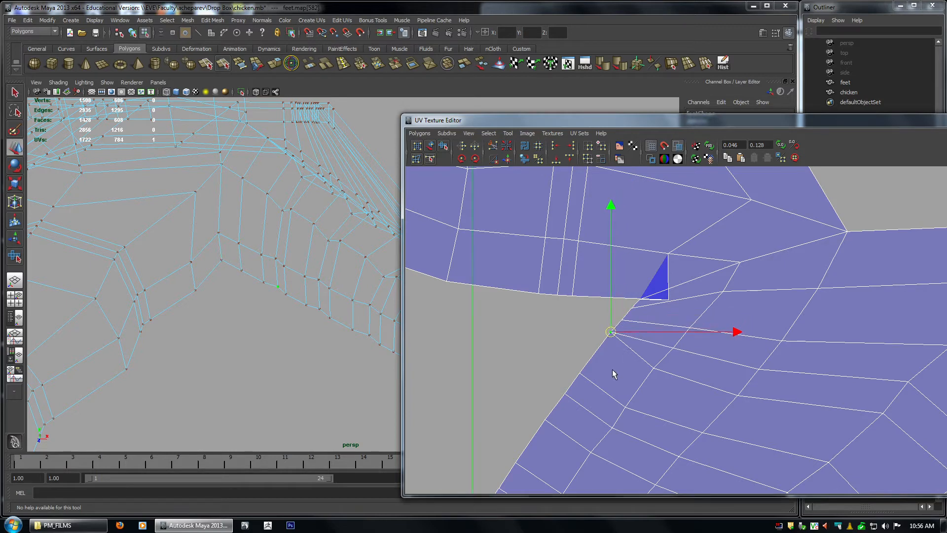
{"action": "middle_click_drag", "start_coordinate": [626, 332], "coordinate": [613, 367]}
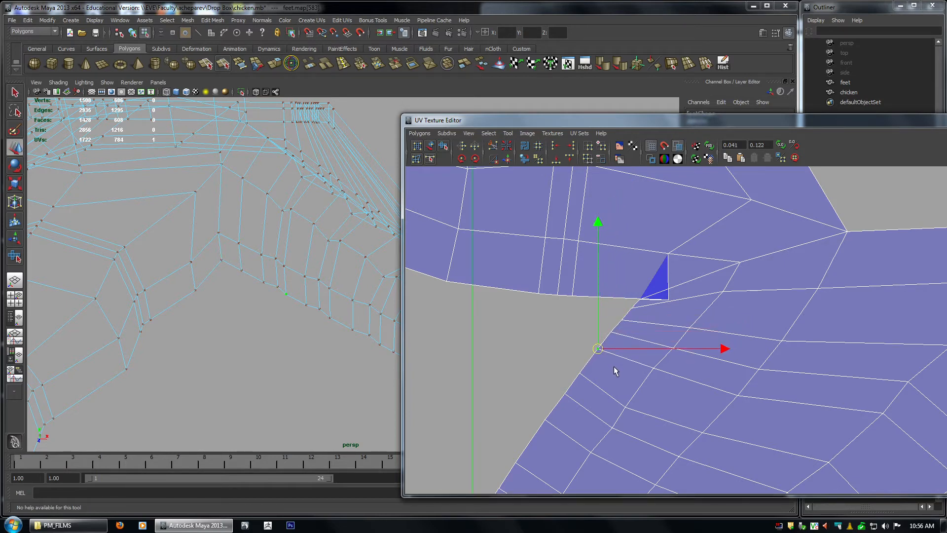
{"action": "left_click", "coordinate": [667, 298]}
{"action": "middle_click_drag", "start_coordinate": [676, 313], "coordinate": [619, 315]}
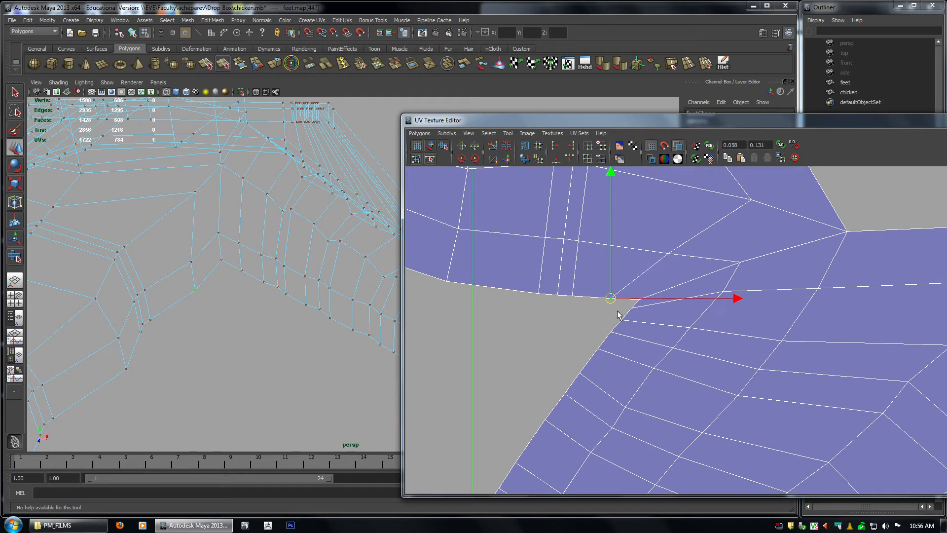
{"action": "right_click_drag", "start_coordinate": [623, 315], "coordinate": [536, 313], "text": "alt"}
{"action": "key", "text": "F8"}
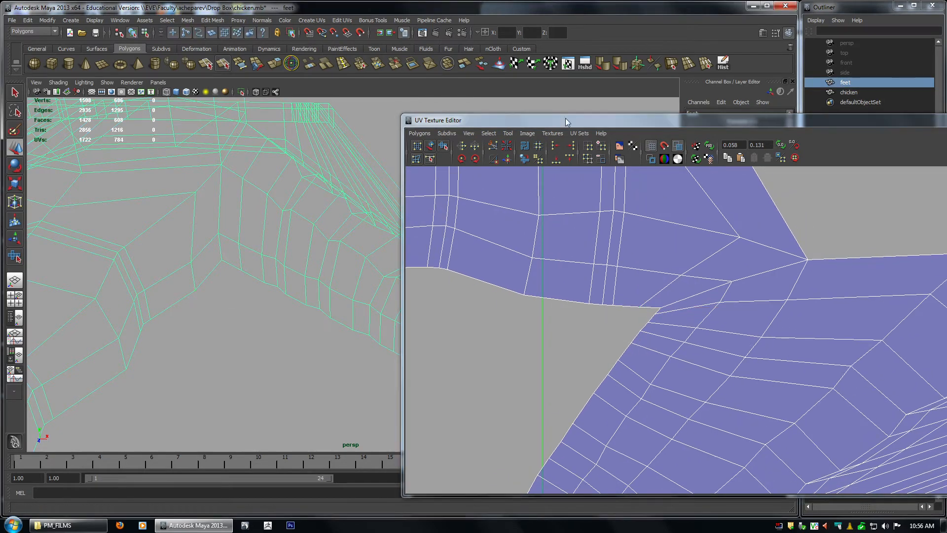
Inspect the checker texture on the feet from several sides in shaded display with smooth preview.
{"action": "key", "text": "5"}
{"action": "mouse_move", "coordinate": [226, 172]}
{"action": "right_mouse_down"}
{"action": "mouse_move", "coordinate": [247, 316]}
{"action": "mouse_move", "coordinate": [297, 330]}
{"action": "mouse_move", "coordinate": [306, 318]}
{"action": "mouse_move", "coordinate": [210, 299]}
{"action": "right_mouse_up"}
{"action": "left_click", "coordinate": [183, 314]}
{"action": "left_click_drag", "start_coordinate": [96, 323], "coordinate": [209, 299], "text": "alt"}
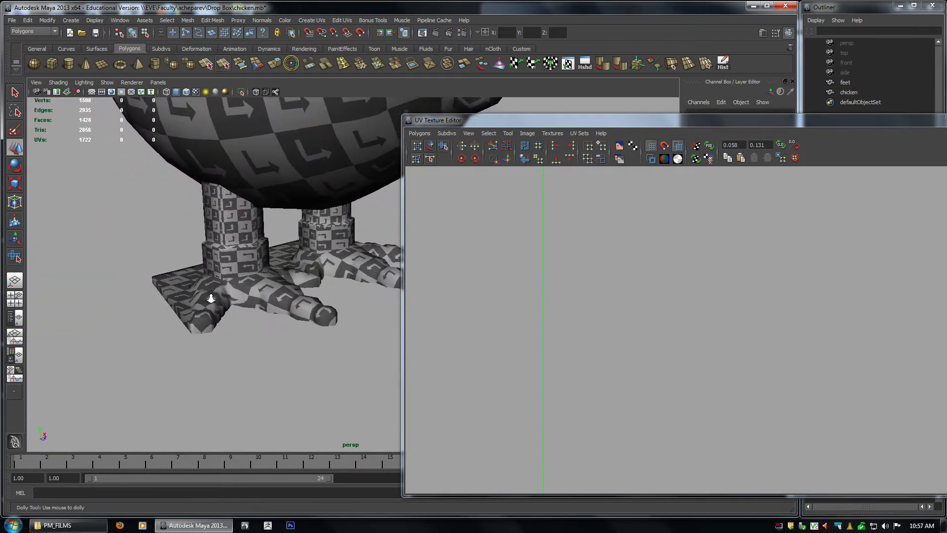
{"action": "right_click_drag", "start_coordinate": [209, 299], "coordinate": [256, 308], "text": "alt"}
{"action": "left_click", "coordinate": [257, 311]}
{"action": "key", "text": "3"}
{"action": "left_click", "coordinate": [312, 323]}
{"action": "left_click_drag", "start_coordinate": [314, 320], "coordinate": [367, 323], "text": "alt"}
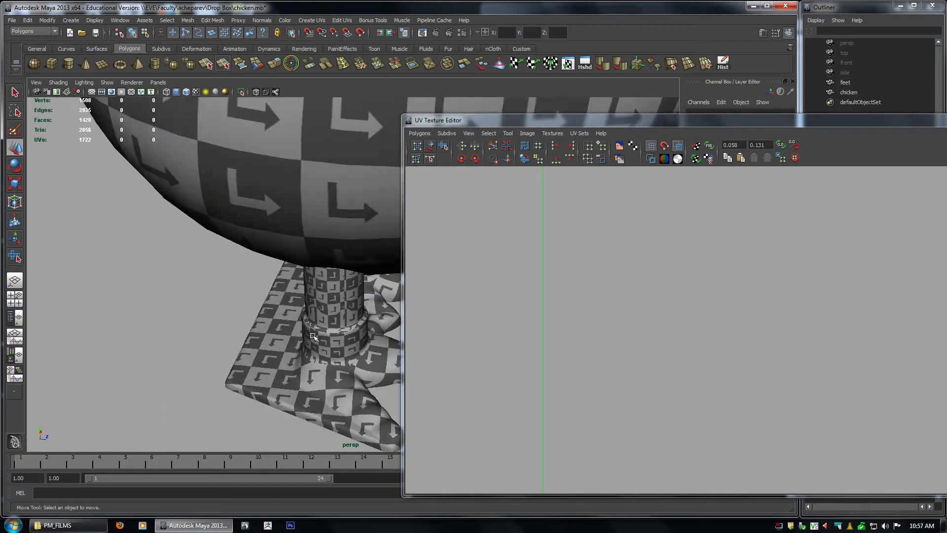
{"action": "middle_click_drag", "start_coordinate": [345, 318], "coordinate": [217, 262], "text": "alt"}
{"action": "left_click_drag", "start_coordinate": [188, 264], "coordinate": [174, 243], "text": "alt"}
{"action": "left_click_drag", "start_coordinate": [217, 268], "coordinate": [317, 270], "text": "alt"}
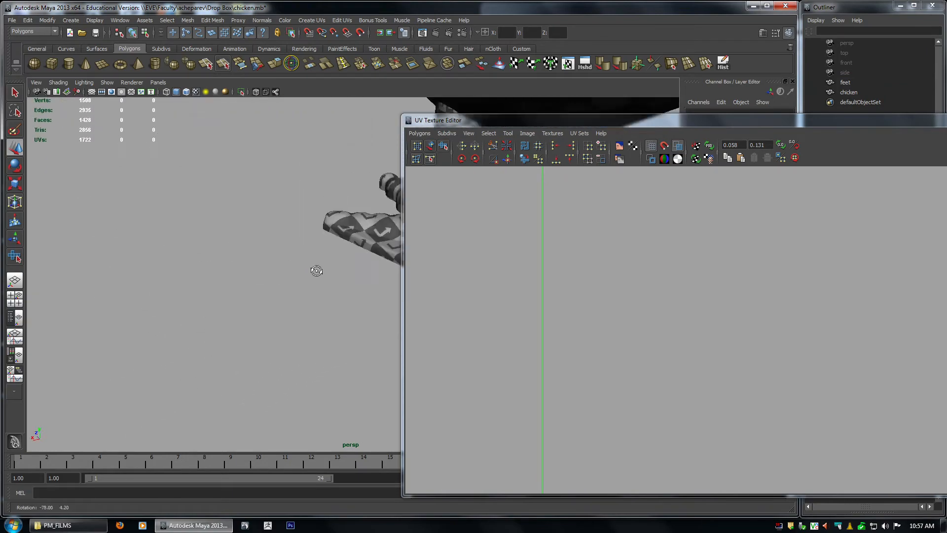
{"action": "middle_click_drag", "start_coordinate": [317, 271], "coordinate": [101, 310], "text": "alt"}
{"action": "left_click_drag", "start_coordinate": [101, 316], "coordinate": [217, 294], "text": "alt"}
Select the feet mesh and turn off its smooth preview.
{"action": "left_click", "coordinate": [329, 234]}
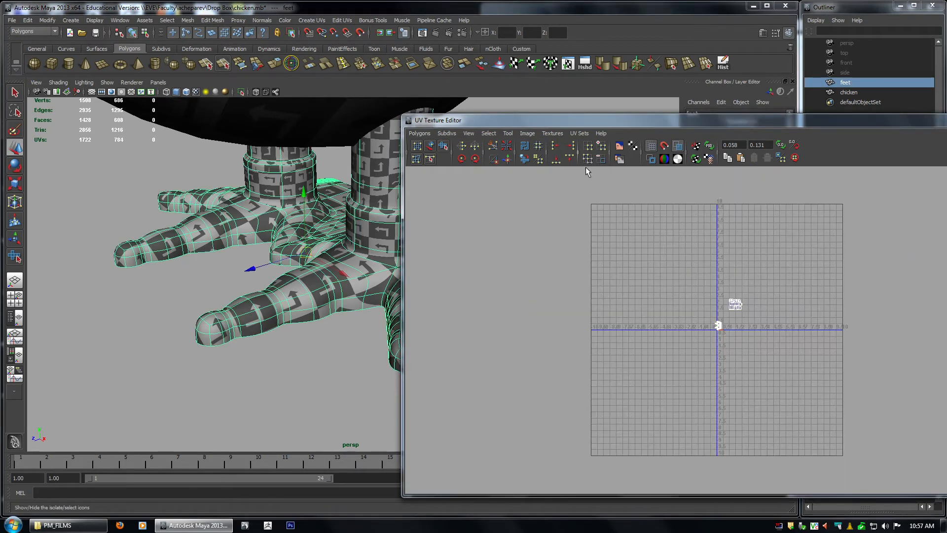
{"action": "scroll", "coordinate": [716, 380], "scroll_direction": "up", "scroll_amount": 2}
{"action": "middle_click_drag", "start_coordinate": [687, 396], "coordinate": [537, 419], "text": "alt"}
{"action": "right_click_drag", "start_coordinate": [493, 257], "coordinate": [698, 444], "text": "alt"}
{"action": "key", "text": "1"}
{"action": "middle_click_drag", "start_coordinate": [690, 321], "coordinate": [667, 395], "text": "alt"}
{"action": "scroll", "coordinate": [667, 394], "scroll_direction": "up", "scroll_amount": 2}
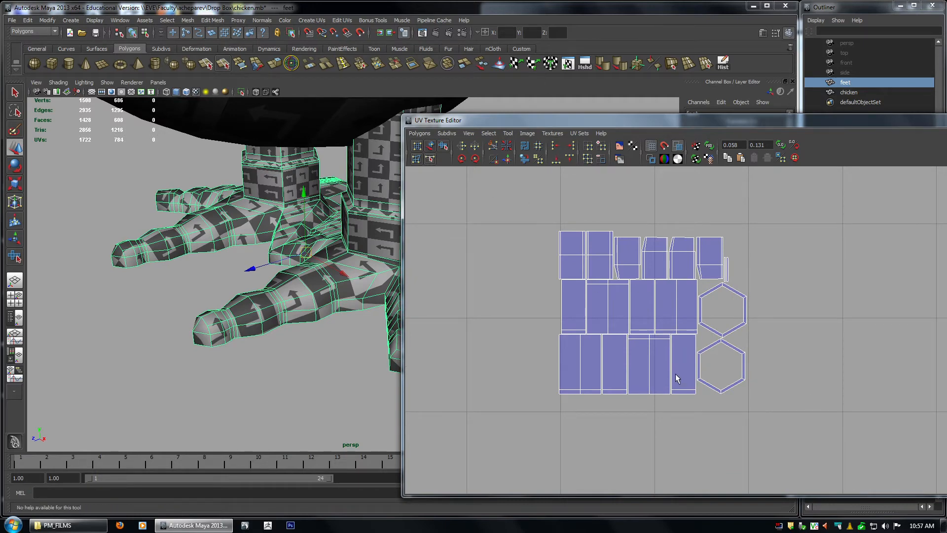
Select all UVs of the feet shell and move it to the empty area right of the leg shells.
{"action": "right_click_drag", "start_coordinate": [817, 323], "coordinate": [549, 304], "text": "alt"}
{"action": "middle_click_drag", "start_coordinate": [549, 304], "coordinate": [571, 230], "text": "alt"}
{"action": "right_click_drag", "start_coordinate": [573, 403], "coordinate": [598, 403]}
{"action": "left_click_drag", "start_coordinate": [545, 341], "coordinate": [653, 451]}
{"action": "middle_click_drag", "start_coordinate": [573, 430], "coordinate": [845, 375]}
{"action": "middle_click_drag", "start_coordinate": [768, 374], "coordinate": [705, 401], "text": "alt"}
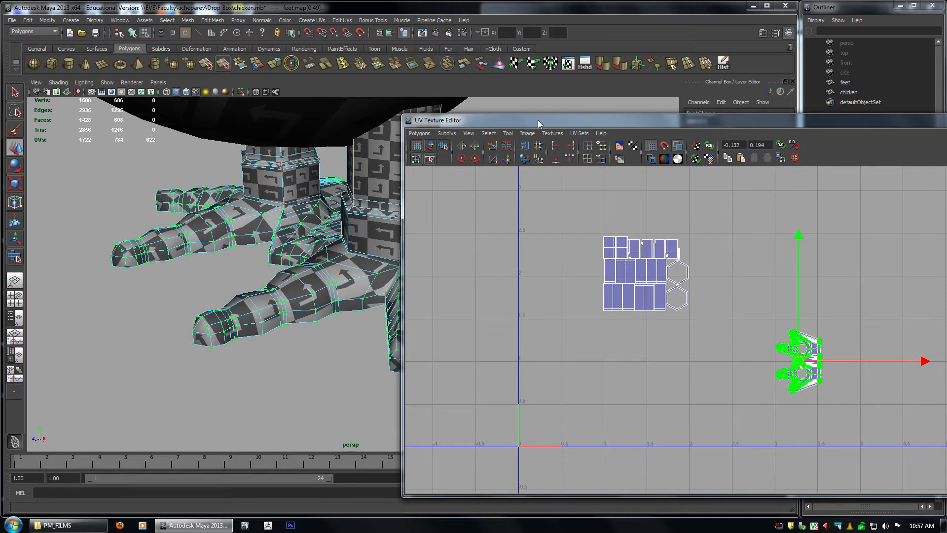
Move the UV editor window aside and examine the checker texture on the legs and feet from several angles.
{"action": "left_click_drag", "start_coordinate": [538, 120], "coordinate": [652, 127]}
{"action": "left_click_drag", "start_coordinate": [463, 206], "coordinate": [367, 198], "text": "alt"}
{"action": "middle_click_drag", "start_coordinate": [368, 199], "coordinate": [555, 316], "text": "alt"}
{"action": "left_click_drag", "start_coordinate": [555, 315], "coordinate": [597, 325], "text": "alt"}
{"action": "middle_click_drag", "start_coordinate": [597, 326], "coordinate": [499, 340], "text": "alt"}
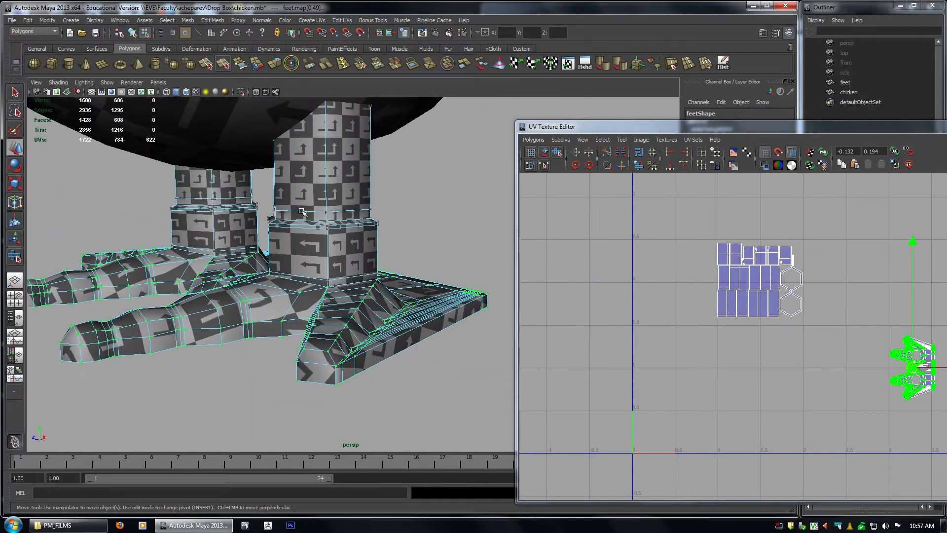
{"action": "left_click_drag", "start_coordinate": [498, 340], "coordinate": [515, 335], "text": "alt"}
{"action": "middle_click_drag", "start_coordinate": [690, 269], "coordinate": [621, 263], "text": "alt"}
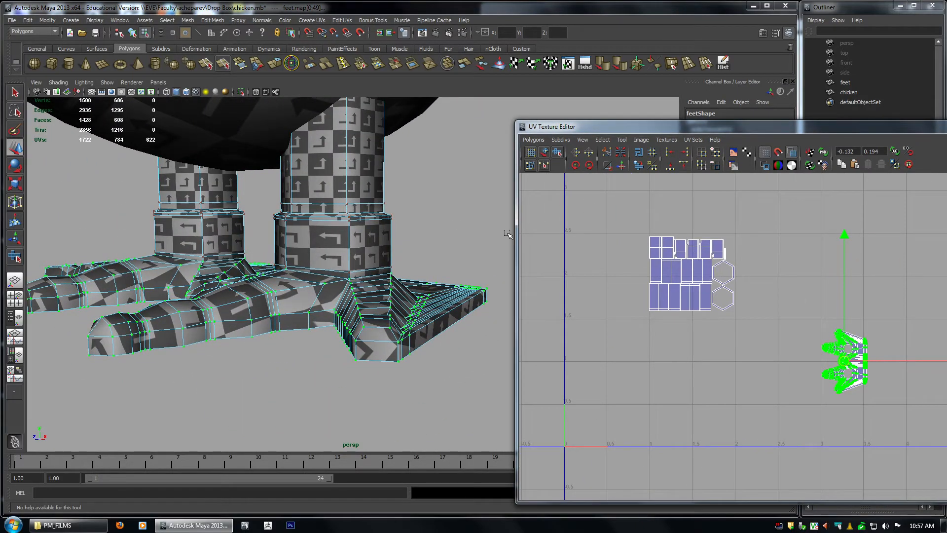
{"action": "left_click_drag", "start_coordinate": [366, 230], "coordinate": [449, 236], "text": "alt"}
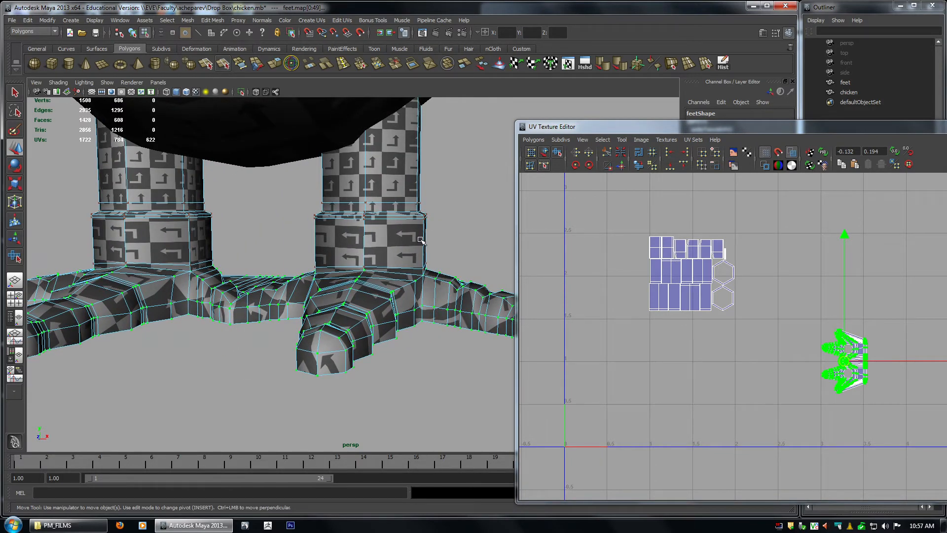
{"action": "left_click_drag", "start_coordinate": [421, 241], "coordinate": [464, 244], "text": "alt"}
Select all faces of the leg shells in the UV layout and unitize their UVs.
{"action": "right_click_drag", "start_coordinate": [659, 251], "coordinate": [662, 274]}
{"action": "left_click_drag", "start_coordinate": [611, 216], "coordinate": [777, 357]}
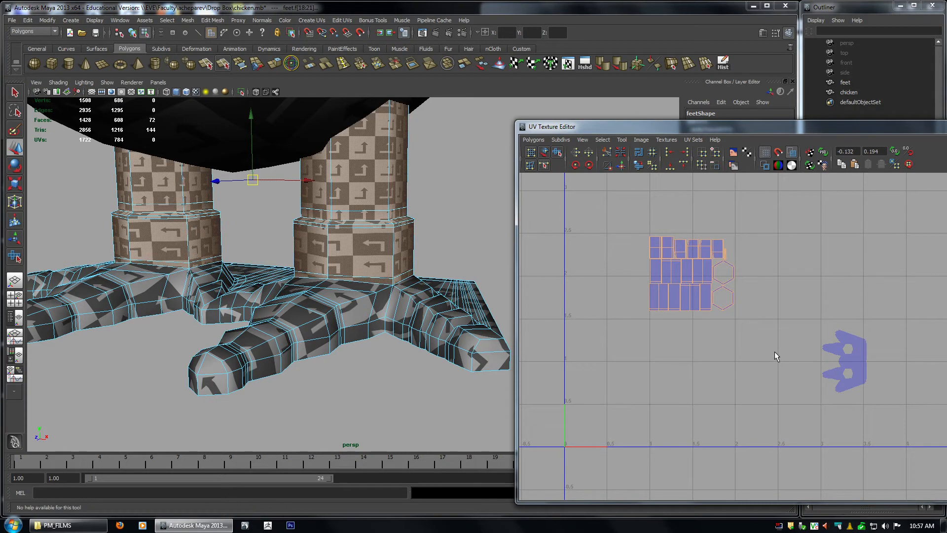
{"action": "left_click", "coordinate": [534, 140]}
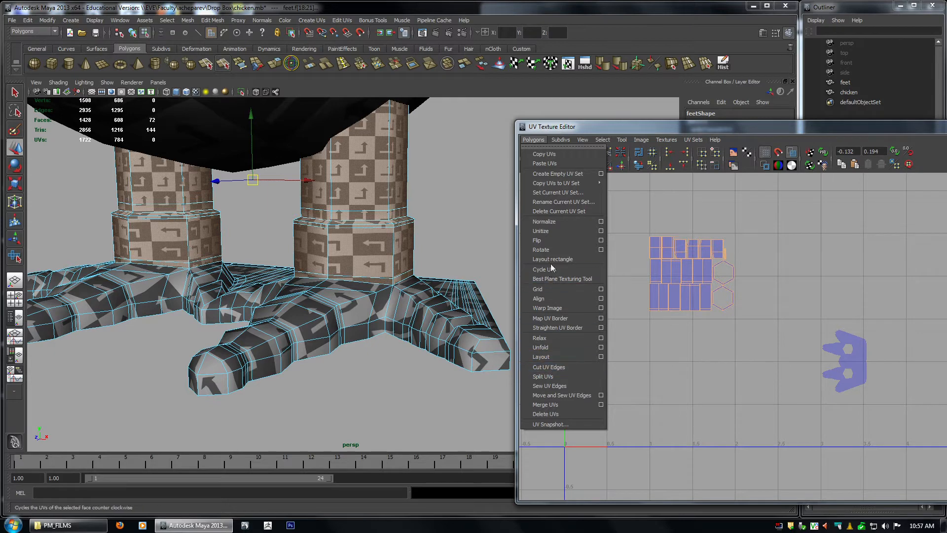
{"action": "left_click", "coordinate": [548, 230]}
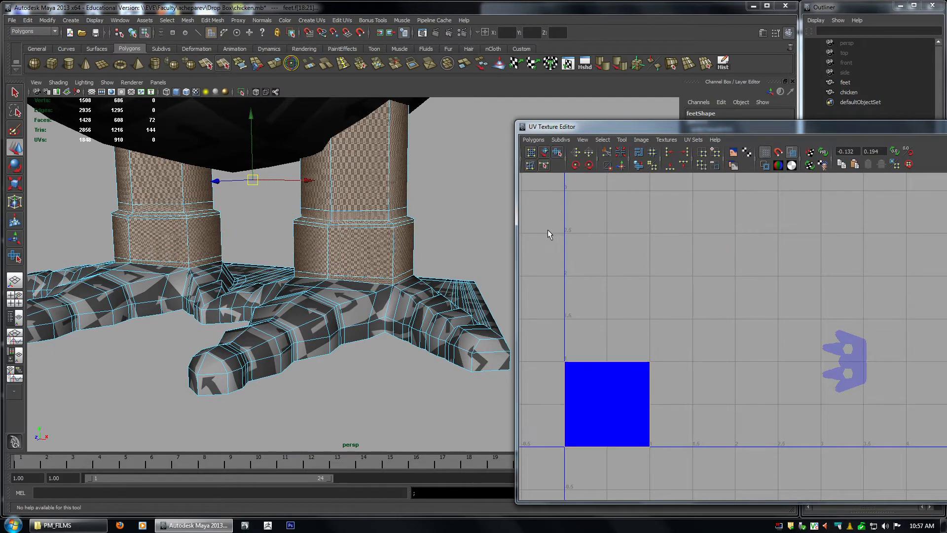
{"action": "middle_click_drag", "start_coordinate": [626, 339], "coordinate": [724, 250], "text": "alt"}
{"action": "right_click_drag", "start_coordinate": [725, 251], "coordinate": [738, 303], "text": "alt"}
{"action": "middle_click_drag", "start_coordinate": [738, 302], "coordinate": [804, 308], "text": "alt"}
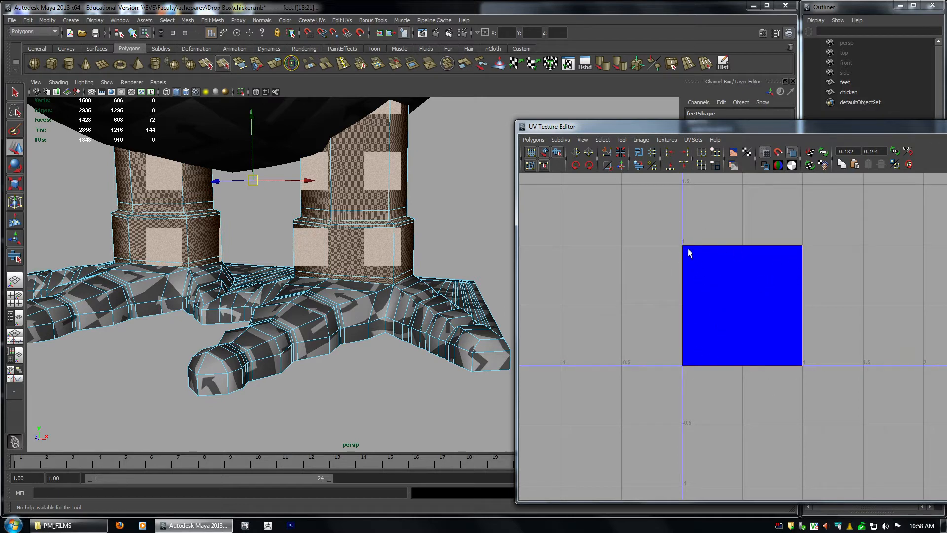
{"action": "middle_click_drag", "start_coordinate": [819, 319], "coordinate": [713, 318], "text": "alt"}
{"action": "scroll", "coordinate": [682, 294], "scroll_direction": "down", "scroll_amount": 3}
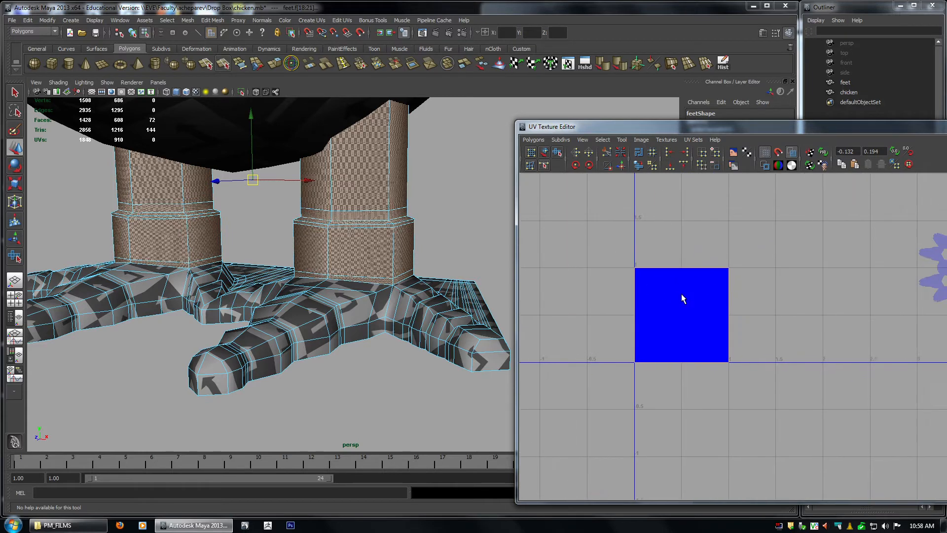
Check how individual upper, middle and lower leg faces fill the UV square, with shaded UV display temporarily off.
{"action": "right_click_drag", "start_coordinate": [356, 188], "coordinate": [355, 210]}
{"action": "left_click", "coordinate": [360, 187]}
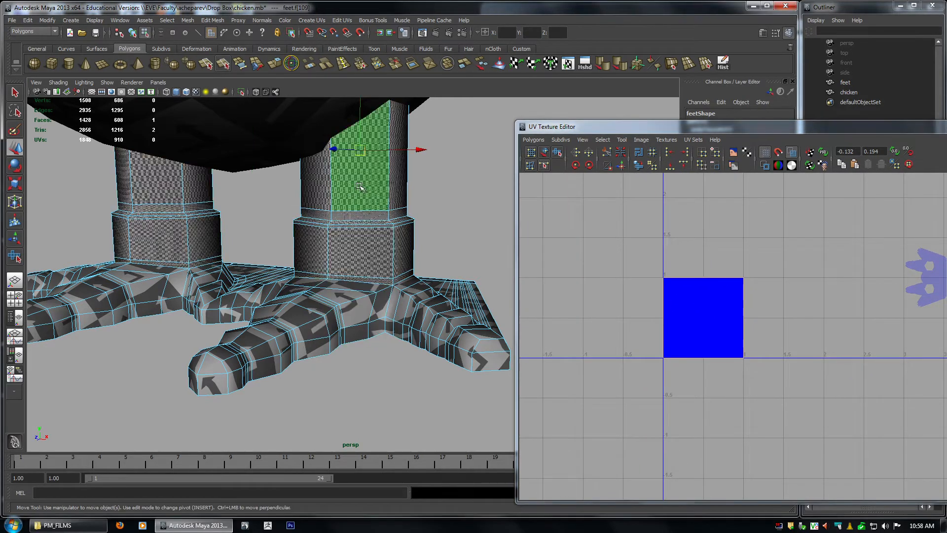
{"action": "left_click_drag", "start_coordinate": [445, 218], "coordinate": [399, 218], "text": "alt"}
{"action": "left_click", "coordinate": [349, 166]}
{"action": "scroll", "coordinate": [713, 296], "scroll_direction": "up", "scroll_amount": 2}
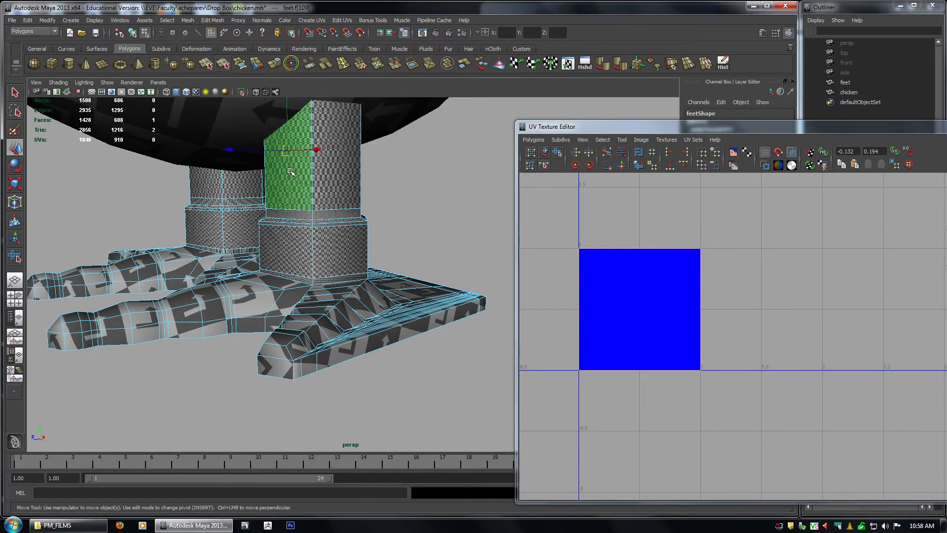
{"action": "left_click", "coordinate": [327, 214]}
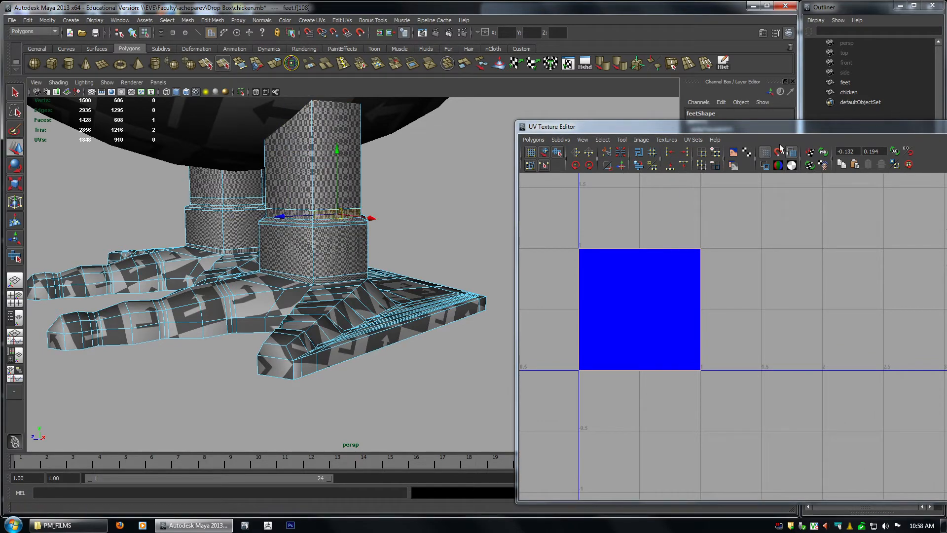
{"action": "left_click", "coordinate": [791, 152]}
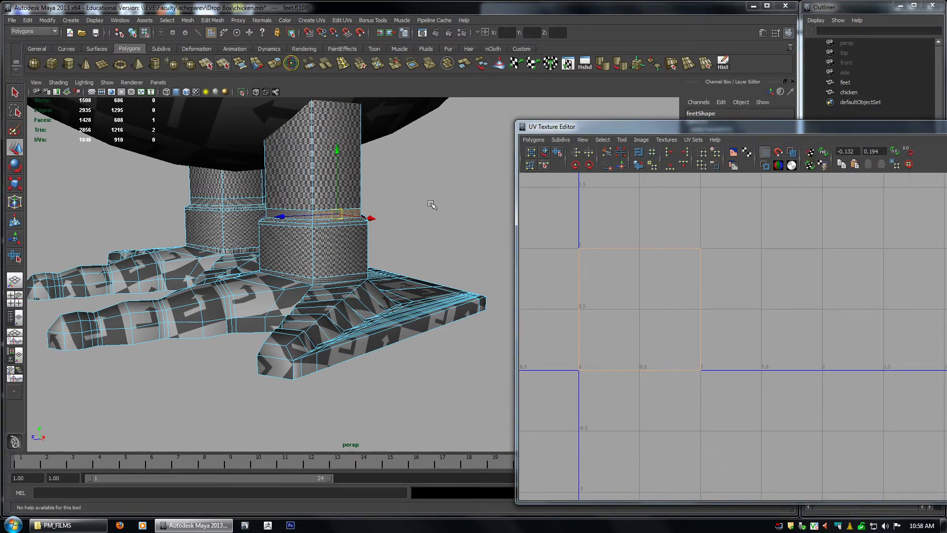
{"action": "left_click", "coordinate": [336, 252]}
{"action": "left_click", "coordinate": [792, 152]}
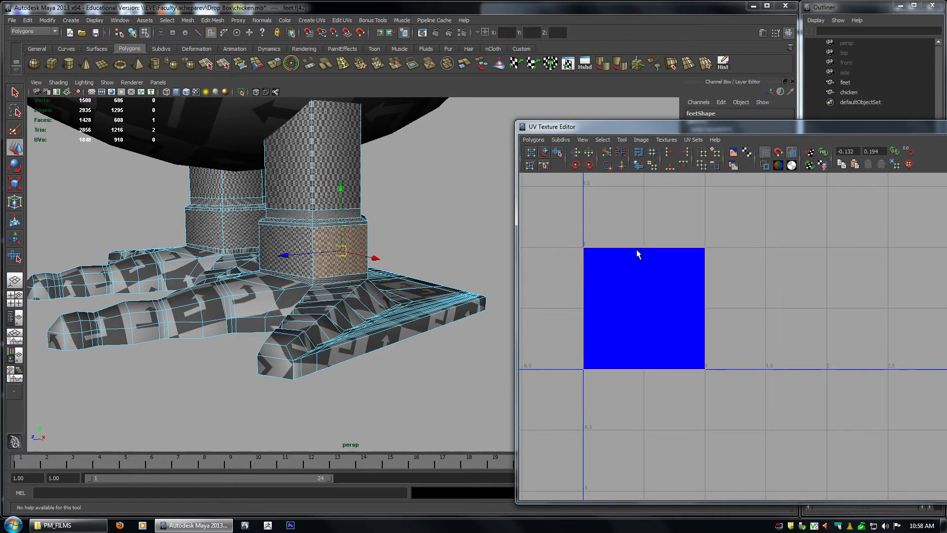
Select all edges of the legs by enclosing the unitized UV square in edge selection.
{"action": "mouse_move", "coordinate": [390, 233]}
{"action": "left_mouse_down", "text": "alt"}
{"action": "mouse_move", "coordinate": [424, 233]}
{"action": "mouse_move", "coordinate": [444, 254]}
{"action": "mouse_move", "coordinate": [496, 264]}
{"action": "left_mouse_up", "text": "alt"}
{"action": "left_click_drag", "start_coordinate": [412, 297], "coordinate": [305, 314], "text": "alt"}
{"action": "right_click_drag", "start_coordinate": [595, 300], "coordinate": [596, 289]}
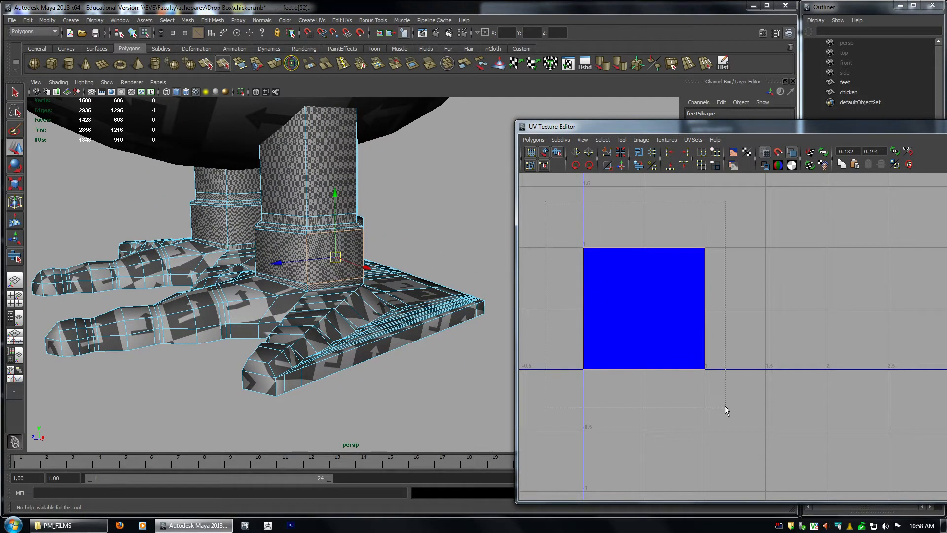
{"action": "left_click_drag", "start_coordinate": [740, 416], "coordinate": [739, 416]}
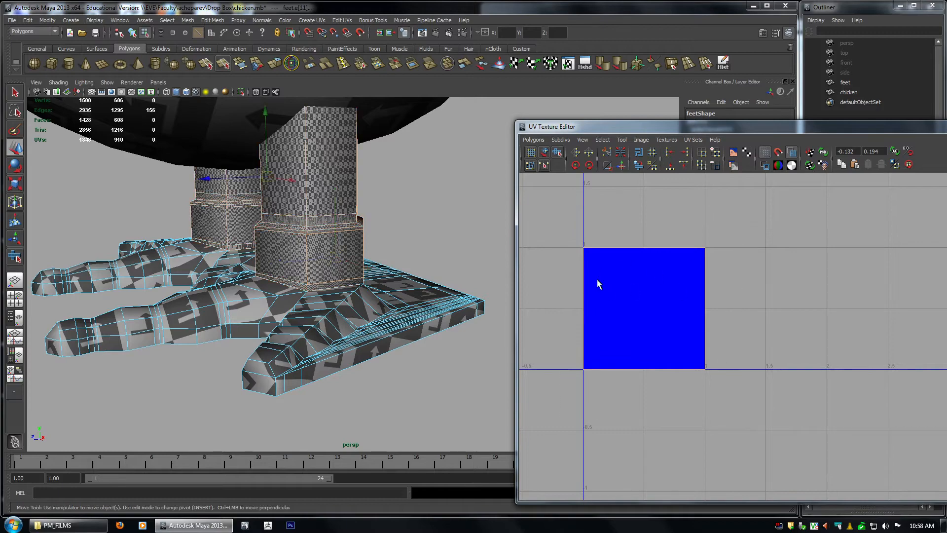
Remove the edges shared with the feet's UV shell from the leg edge selection.
{"action": "left_click_drag", "start_coordinate": [354, 271], "coordinate": [266, 215], "text": "alt"}
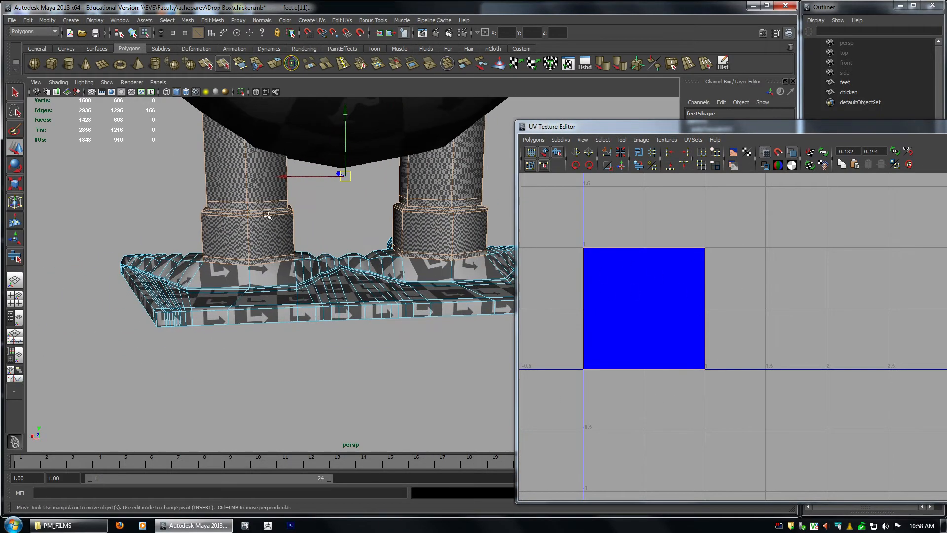
{"action": "right_click_drag", "start_coordinate": [354, 248], "coordinate": [379, 303], "text": "alt"}
{"action": "left_click_drag", "start_coordinate": [379, 303], "coordinate": [336, 251], "text": "alt"}
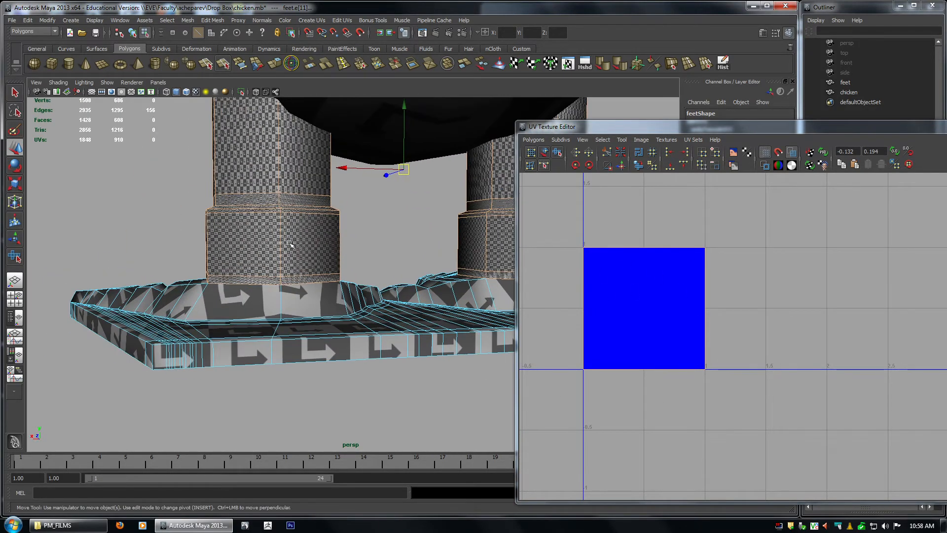
{"action": "right_click_drag", "start_coordinate": [933, 332], "coordinate": [810, 315], "text": "alt"}
{"action": "middle_click_drag", "start_coordinate": [809, 315], "coordinate": [605, 303], "text": "alt"}
{"action": "right_click_drag", "start_coordinate": [683, 291], "coordinate": [814, 353], "text": "alt"}
{"action": "middle_click_drag", "start_coordinate": [814, 353], "coordinate": [883, 428], "text": "alt"}
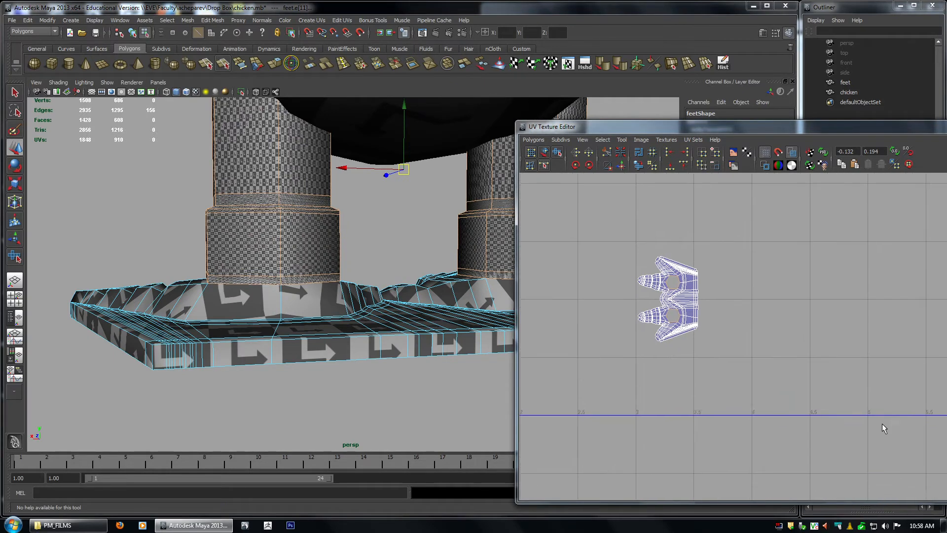
{"action": "right_click_drag", "start_coordinate": [636, 277], "coordinate": [700, 300], "text": "alt"}
{"action": "middle_click_drag", "start_coordinate": [699, 300], "coordinate": [781, 338], "text": "alt"}
{"action": "left_click_drag", "start_coordinate": [845, 463], "coordinate": [845, 462]}
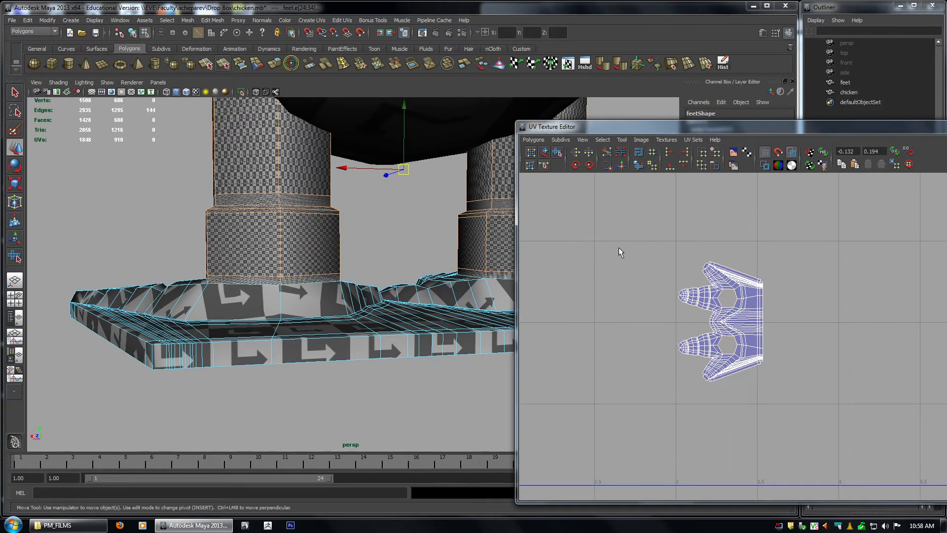
{"action": "middle_click_drag", "start_coordinate": [731, 349], "coordinate": [842, 354], "text": "alt"}
{"action": "middle_click_drag", "start_coordinate": [588, 369], "coordinate": [814, 332], "text": "alt"}
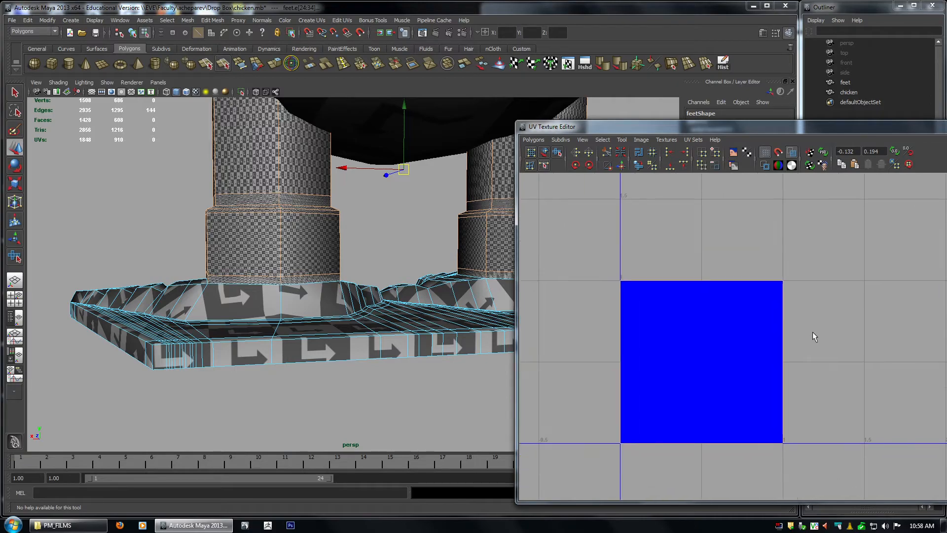
Deselect the vertical seam edges down the back of the legs, starting with the upper leg edge.
{"action": "middle_click_drag", "start_coordinate": [275, 252], "coordinate": [262, 260], "text": "alt"}
{"action": "left_click_drag", "start_coordinate": [273, 215], "coordinate": [258, 195], "text": "alt"}
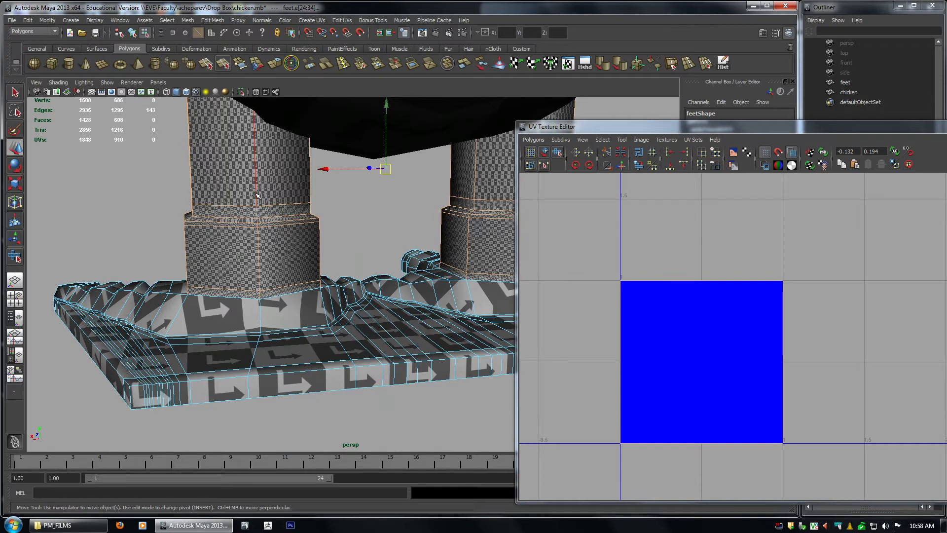
Deselect one vertical seam line on each leg, then move and sew the UVs of the remaining selected leg edges.
{"action": "double_click", "coordinate": [255, 193], "text": "ctrl"}
{"action": "middle_click_drag", "start_coordinate": [406, 229], "coordinate": [276, 239], "text": "alt"}
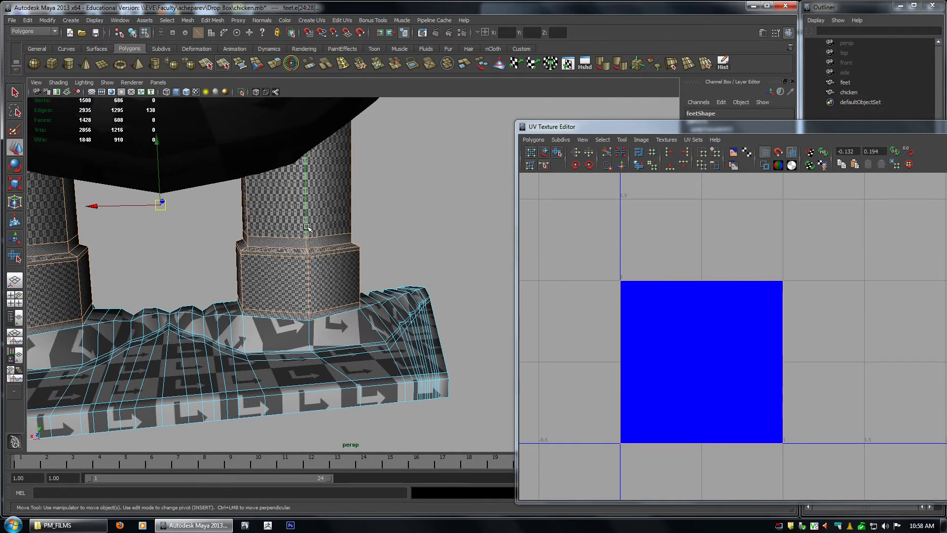
{"action": "left_click_drag", "start_coordinate": [307, 227], "coordinate": [365, 271], "text": "alt"}
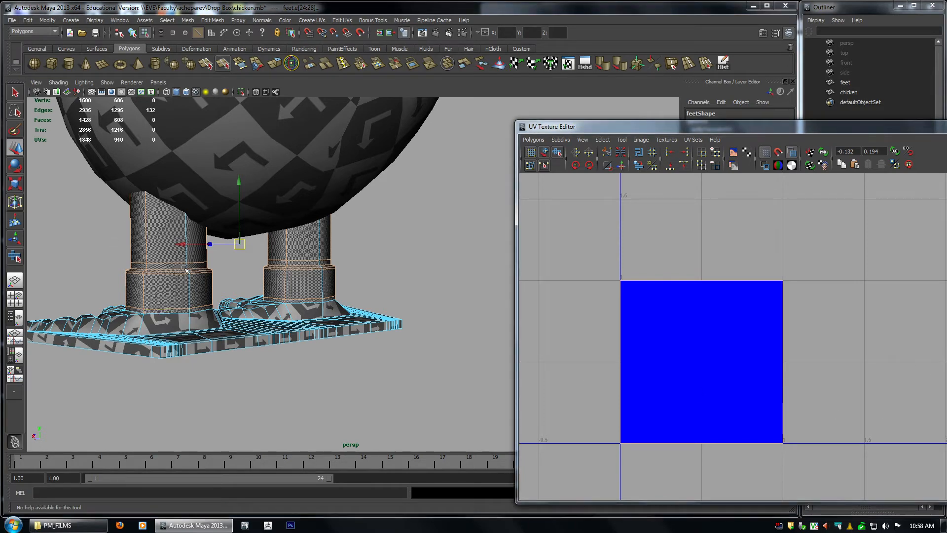
{"action": "middle_click_drag", "start_coordinate": [686, 238], "coordinate": [680, 213], "text": "alt"}
{"action": "left_click", "coordinate": [619, 166]}
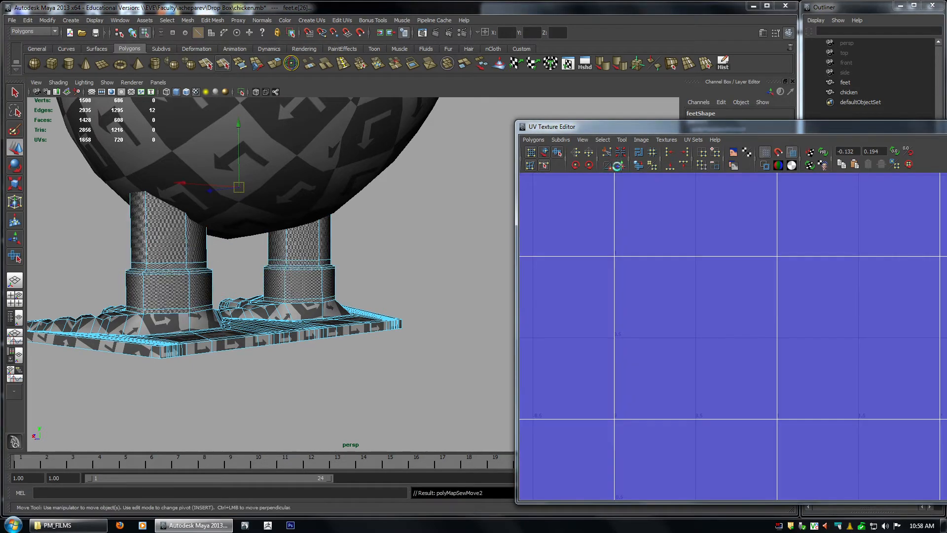
{"action": "scroll", "coordinate": [823, 329], "scroll_direction": "down", "scroll_amount": 5}
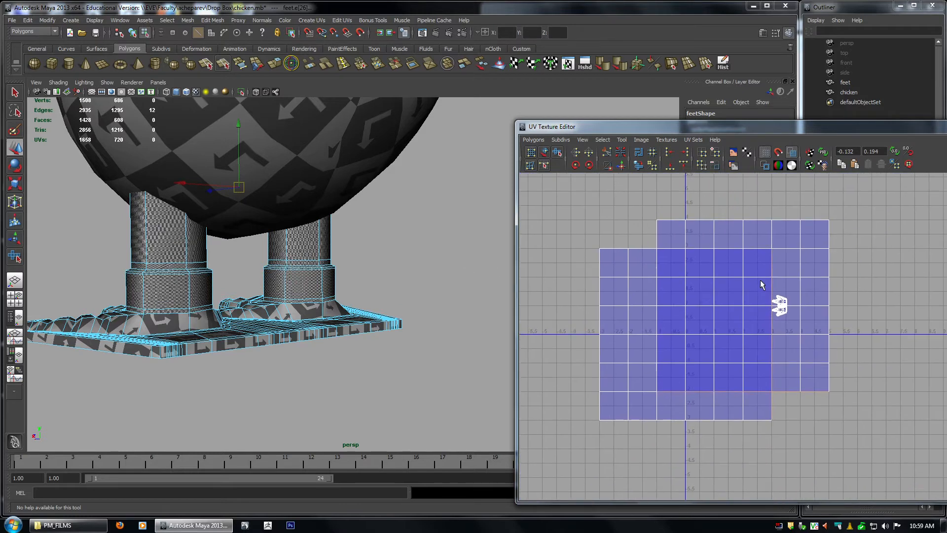
{"action": "right_click_drag", "start_coordinate": [687, 218], "coordinate": [715, 222]}
{"action": "left_click", "coordinate": [657, 219]}
{"action": "right_click_drag", "start_coordinate": [658, 252], "coordinate": [660, 253], "text": "ctrl"}
{"action": "scroll", "coordinate": [834, 365], "scroll_direction": "up", "scroll_amount": 4}
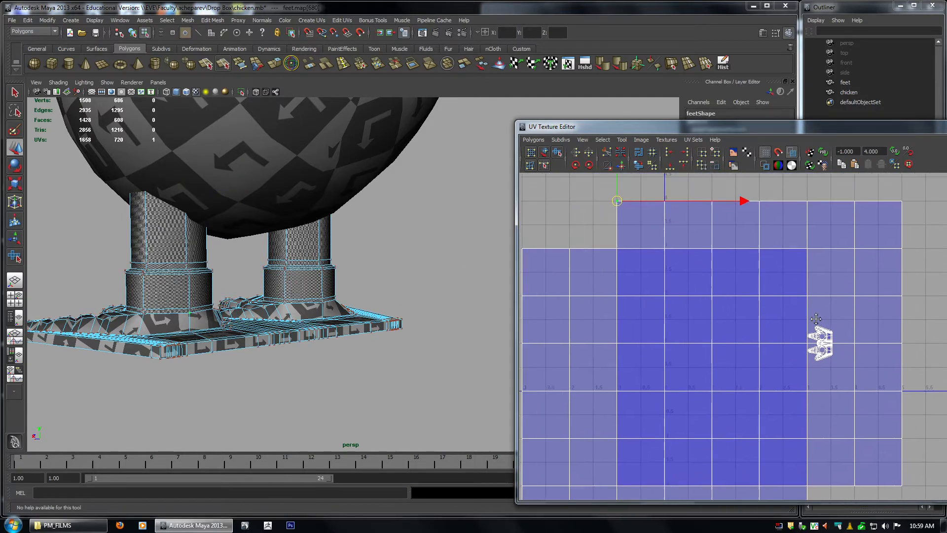
Return to object mode and examine the checker pattern on the legs with and without smooth preview.
{"action": "key", "text": "F8"}
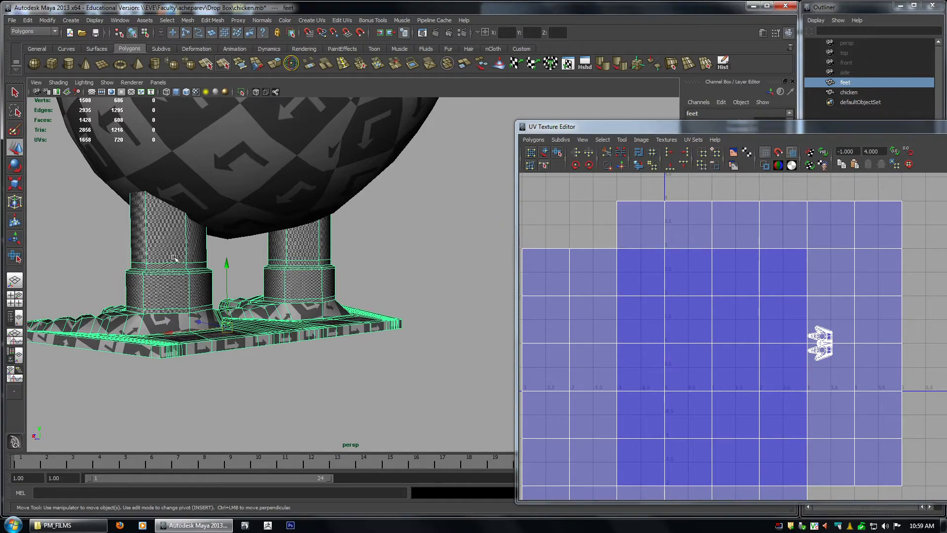
{"action": "left_click_drag", "start_coordinate": [190, 251], "coordinate": [212, 254], "text": "alt"}
{"action": "right_click_drag", "start_coordinate": [212, 254], "coordinate": [384, 321], "text": "alt"}
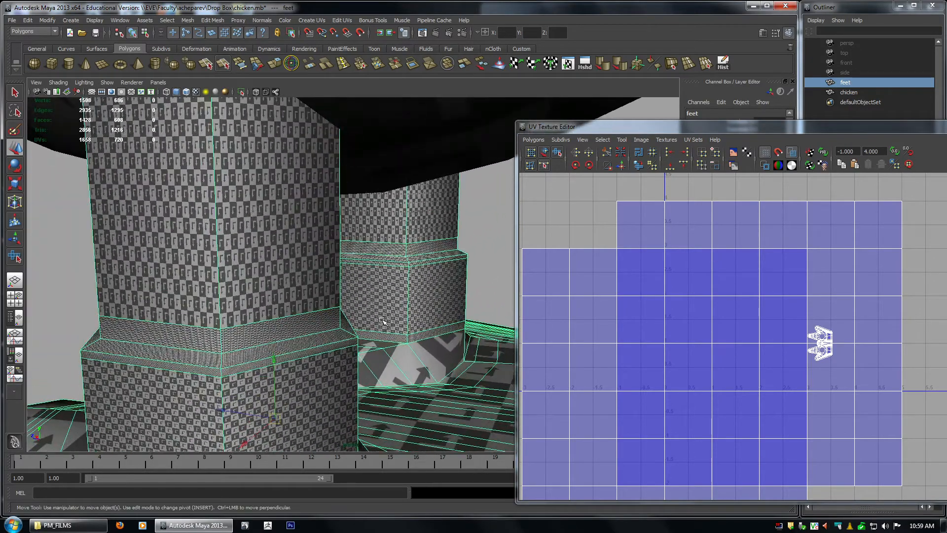
{"action": "left_click_drag", "start_coordinate": [249, 223], "coordinate": [253, 221], "text": "alt"}
{"action": "scroll", "coordinate": [253, 221], "scroll_direction": "up", "scroll_amount": 4}
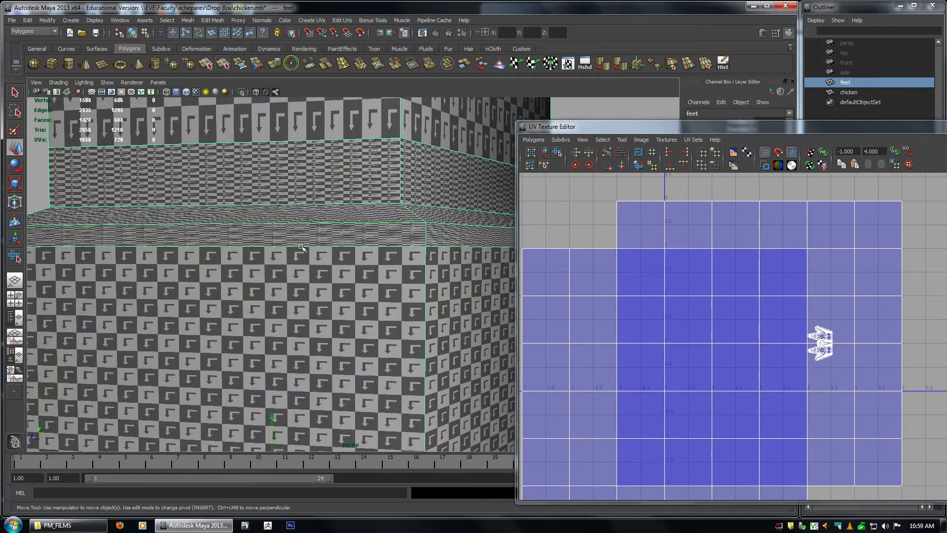
{"action": "key", "text": "3"}
{"action": "right_click_drag", "start_coordinate": [401, 280], "coordinate": [306, 274], "text": "alt"}
{"action": "left_click", "coordinate": [203, 229]}
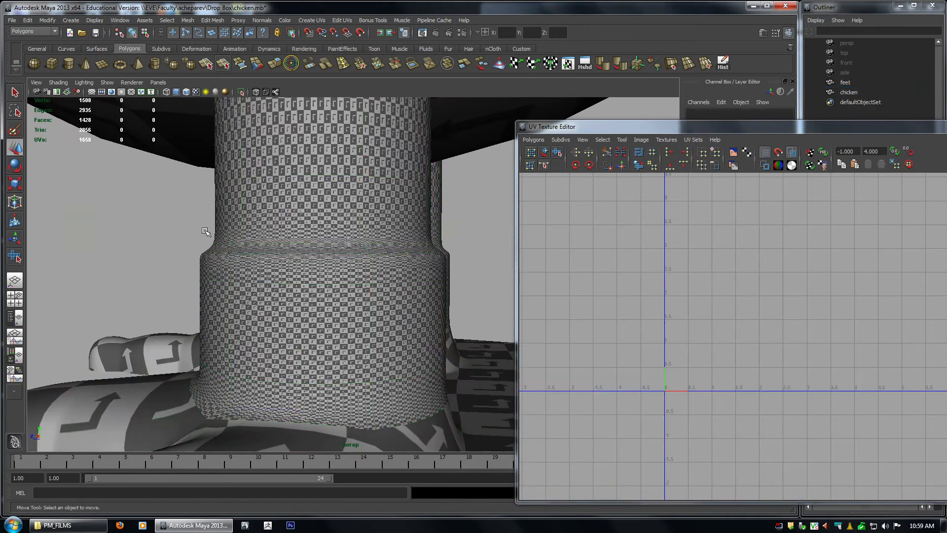
{"action": "left_click_drag", "start_coordinate": [343, 246], "coordinate": [317, 248], "text": "alt"}
{"action": "left_click", "coordinate": [374, 257]}
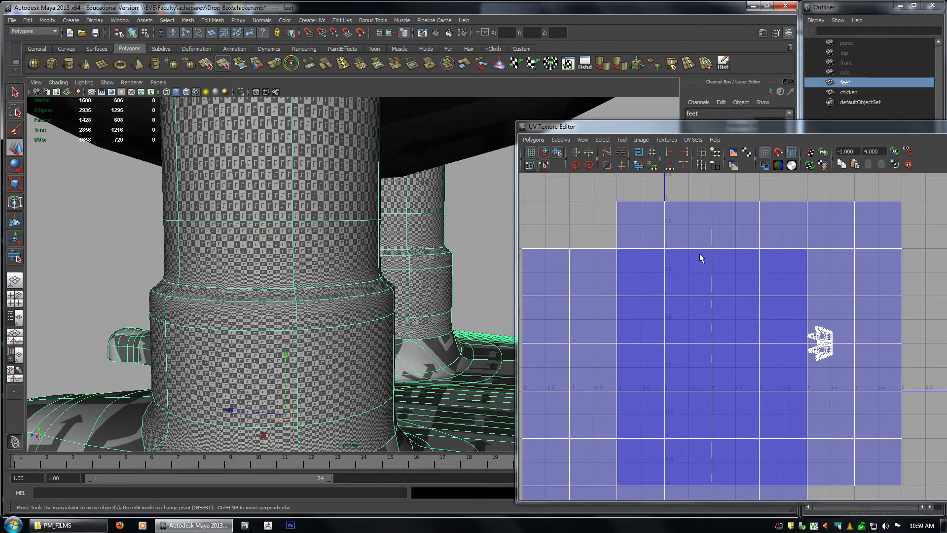
{"action": "key", "text": "1"}
Automatically lay out all UV shells of the feet object in the 0–1 texture space.
{"action": "scroll", "coordinate": [630, 328], "scroll_direction": "down", "scroll_amount": 2}
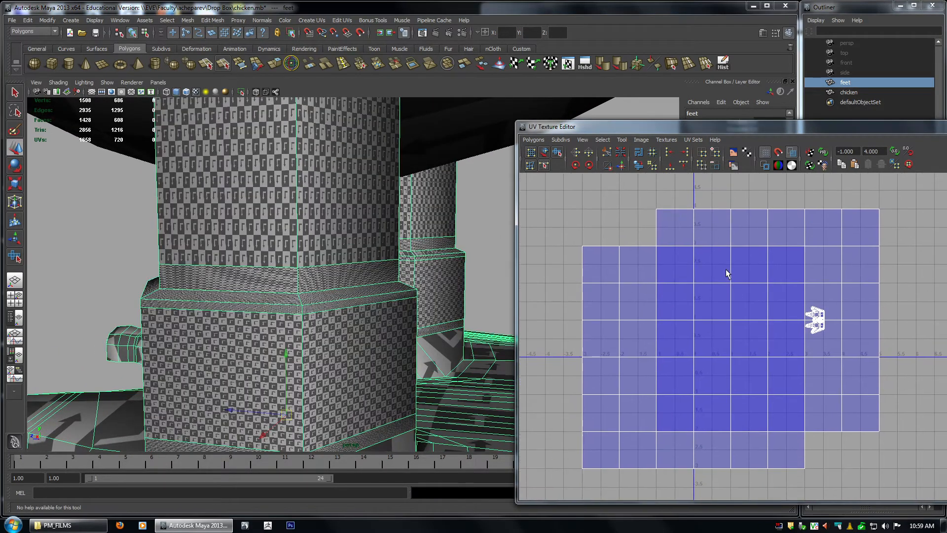
{"action": "scroll", "coordinate": [829, 331], "scroll_direction": "up", "scroll_amount": 2}
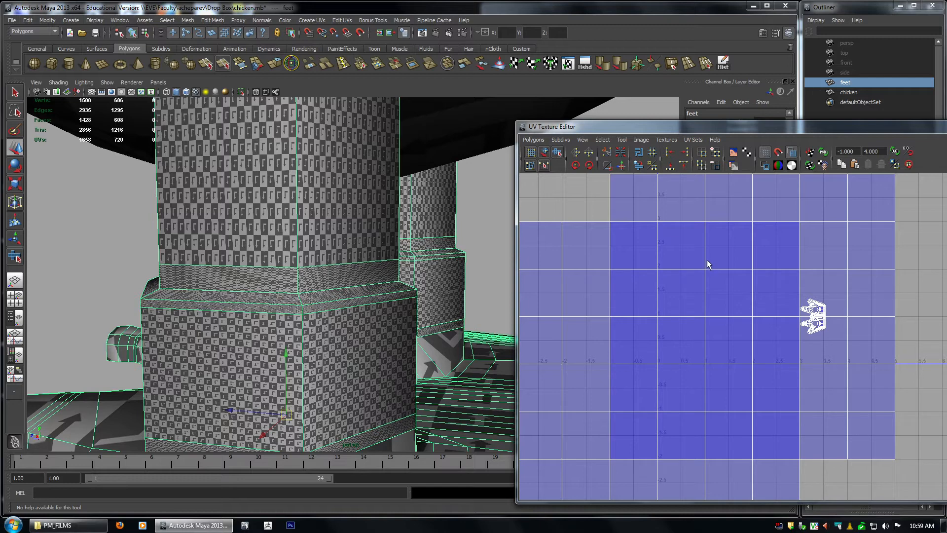
{"action": "middle_click_drag", "start_coordinate": [693, 338], "coordinate": [710, 307], "text": "alt"}
{"action": "left_click", "coordinate": [640, 154]}
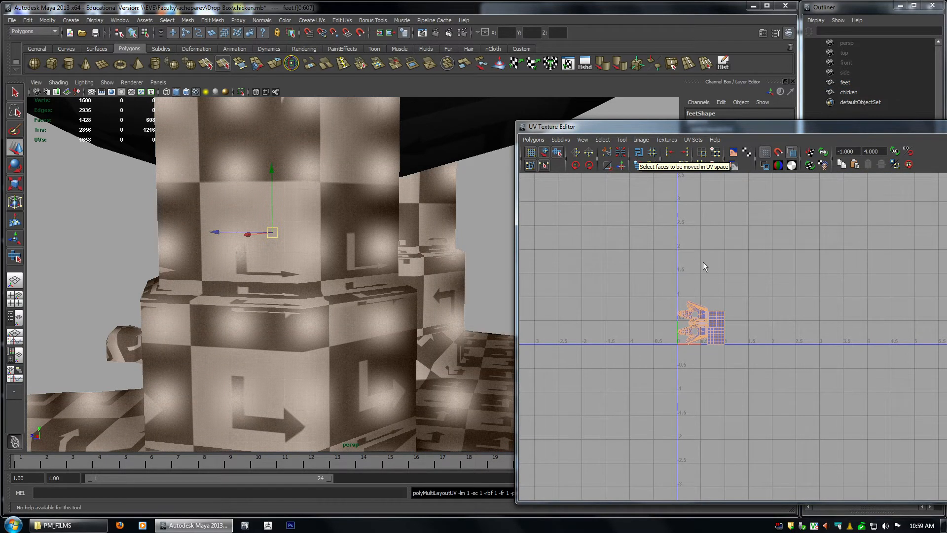
Select the complete foot UV shell and move it to the left, outside the 0–1 texture space.
{"action": "right_click_drag", "start_coordinate": [720, 323], "coordinate": [741, 336], "text": "alt"}
{"action": "middle_click_drag", "start_coordinate": [740, 336], "coordinate": [814, 328], "text": "alt"}
{"action": "right_click_drag", "start_coordinate": [814, 327], "coordinate": [926, 356], "text": "alt"}
{"action": "right_click_drag", "start_coordinate": [572, 241], "coordinate": [594, 241]}
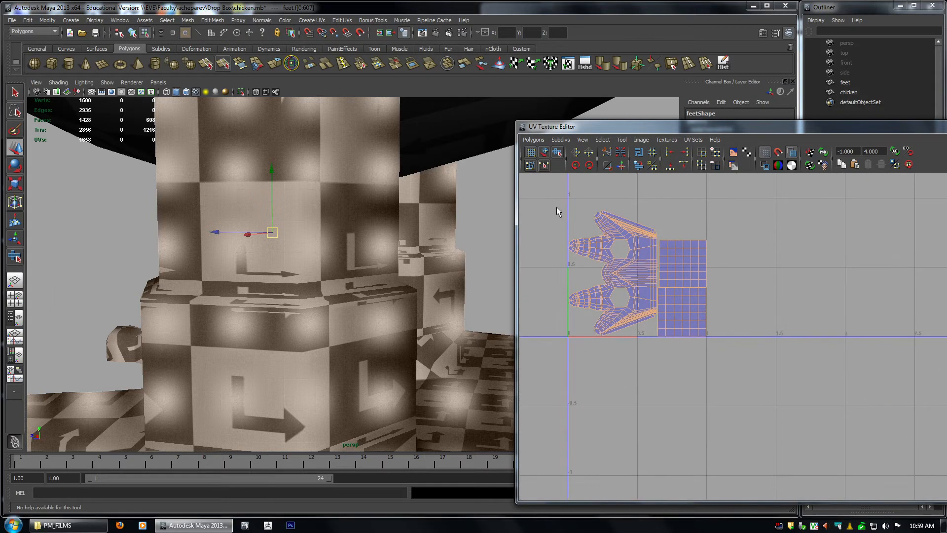
{"action": "left_click_drag", "start_coordinate": [557, 207], "coordinate": [617, 262]}
{"action": "right_click_drag", "start_coordinate": [596, 302], "coordinate": [630, 310], "text": "ctrl"}
{"action": "middle_click_drag", "start_coordinate": [704, 312], "coordinate": [691, 356]}
Select the entire upper leg UV shell and move it up and left, clear of the lower leg shell.
{"action": "right_click_drag", "start_coordinate": [690, 355], "coordinate": [837, 403], "text": "alt"}
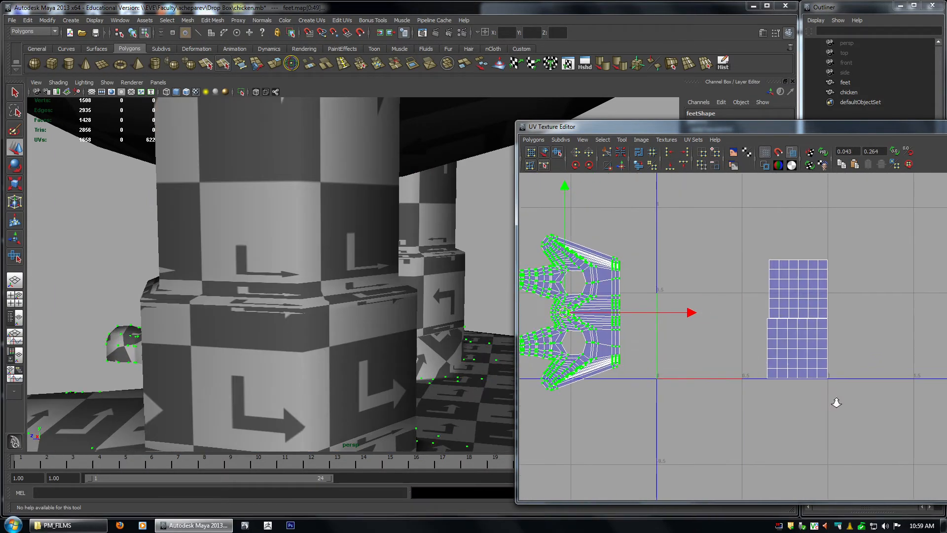
{"action": "left_click_drag", "start_coordinate": [798, 254], "coordinate": [838, 273]}
{"action": "right_click_drag", "start_coordinate": [705, 285], "coordinate": [740, 294], "text": "ctrl"}
{"action": "middle_click_drag", "start_coordinate": [784, 311], "coordinate": [715, 296]}
Try shifting the top row and then the right-hand columns of the upper leg shell's UVs, and undo the column shift.
{"action": "right_click_drag", "start_coordinate": [429, 295], "coordinate": [338, 288], "text": "alt"}
{"action": "left_click_drag", "start_coordinate": [338, 289], "coordinate": [323, 294], "text": "alt"}
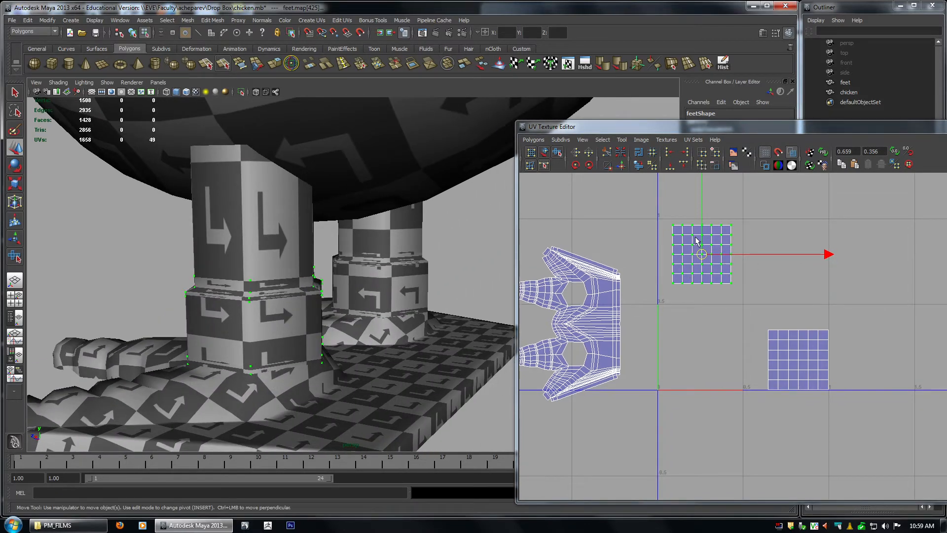
{"action": "key", "text": "r"}
{"action": "middle_click_drag", "start_coordinate": [720, 277], "coordinate": [719, 318], "text": "alt"}
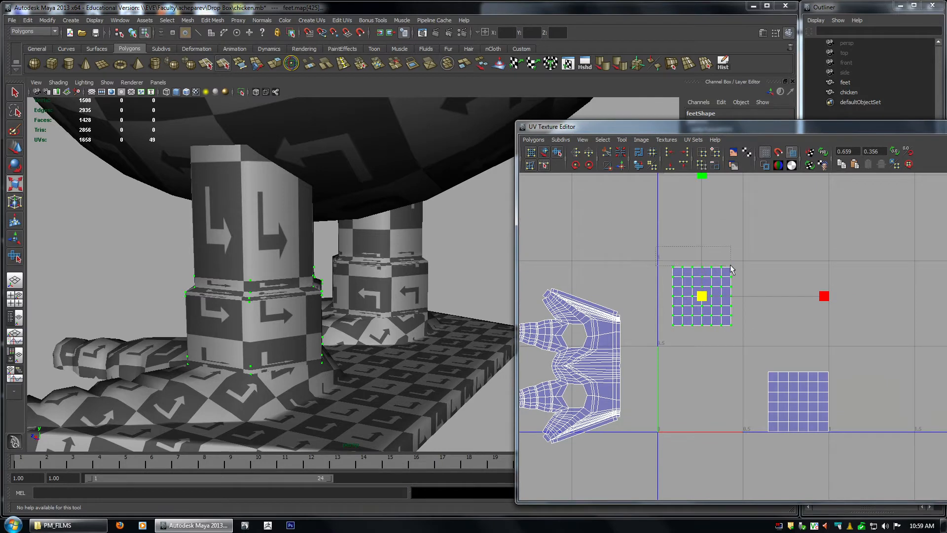
{"action": "left_click_drag", "start_coordinate": [731, 266], "coordinate": [731, 267]}
{"action": "key", "text": "w"}
{"action": "scroll", "coordinate": [676, 252], "scroll_direction": "up", "scroll_amount": 1}
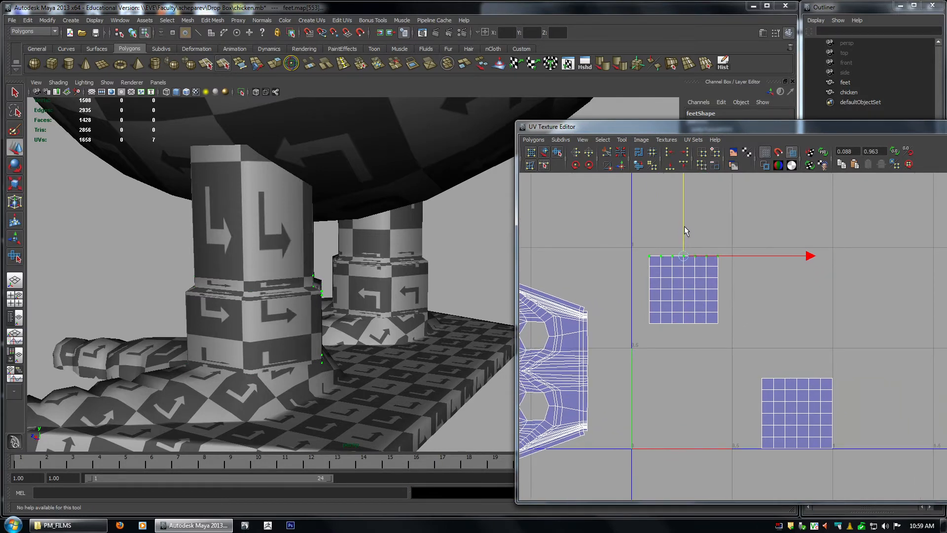
{"action": "left_click_drag", "start_coordinate": [685, 226], "coordinate": [685, 226]}
{"action": "left_click_drag", "start_coordinate": [702, 243], "coordinate": [749, 332]}
{"action": "mouse_move", "coordinate": [734, 289]}
{"action": "left_mouse_down"}
{"action": "mouse_move", "coordinate": [752, 290]}
{"action": "mouse_move", "coordinate": [731, 290]}
{"action": "left_mouse_up"}
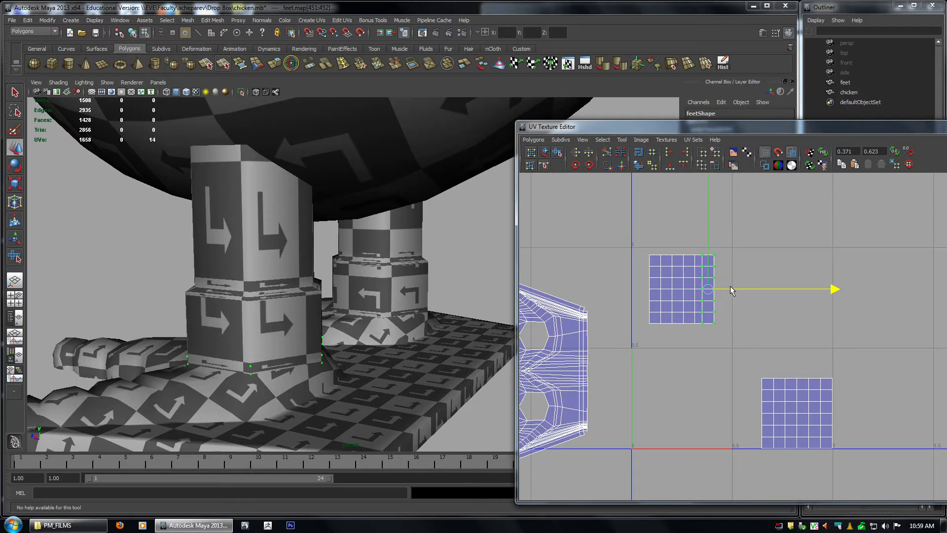
{"action": "scroll", "coordinate": [731, 290], "scroll_direction": "up", "scroll_amount": 3}
{"action": "key", "text": "ctrl+z"}
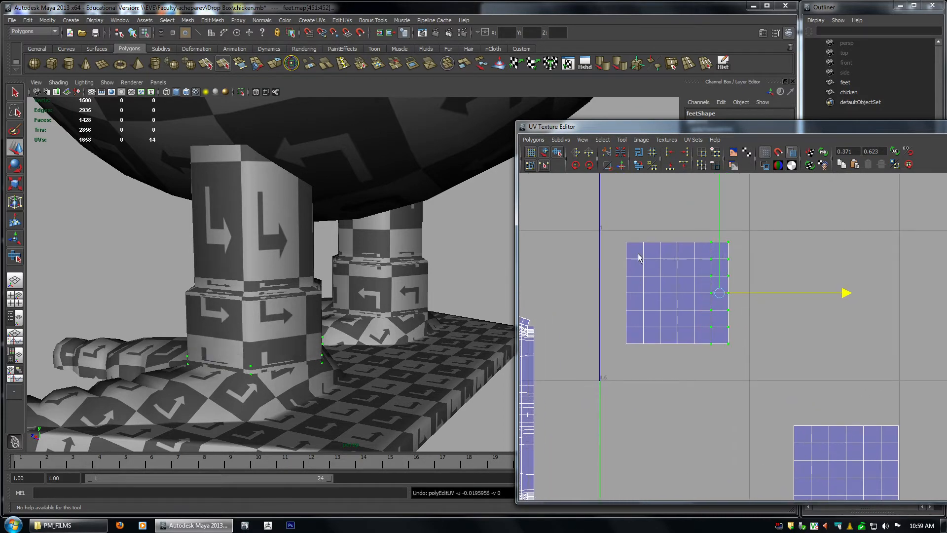
Try moving the leftmost UV column of the upper leg shell outward, compare with smooth preview, and undo the move.
{"action": "left_click_drag", "start_coordinate": [637, 352], "coordinate": [638, 351]}
{"action": "left_click_drag", "start_coordinate": [713, 294], "coordinate": [686, 298]}
{"action": "key", "text": "3"}
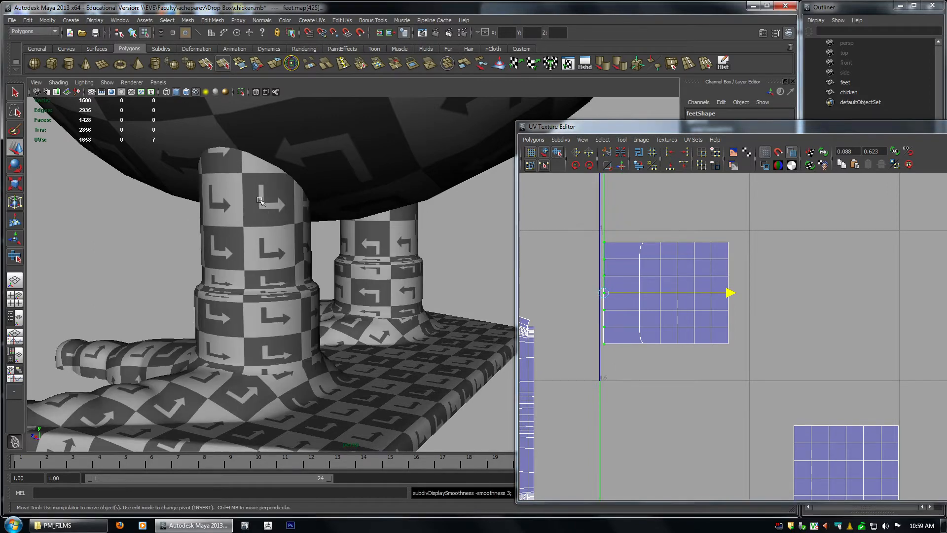
{"action": "key", "text": "1"}
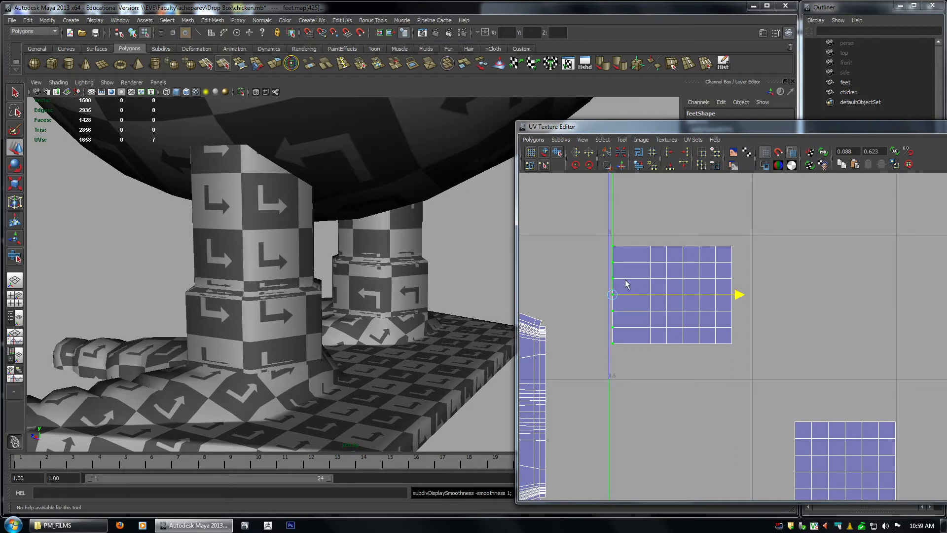
{"action": "key", "text": "ctrl+z"}
Try shifting the right half and then the left columns of the upper leg shell's UVs sideways, undoing both moves.
{"action": "middle_click_drag", "start_coordinate": [817, 348], "coordinate": [806, 297], "text": "alt"}
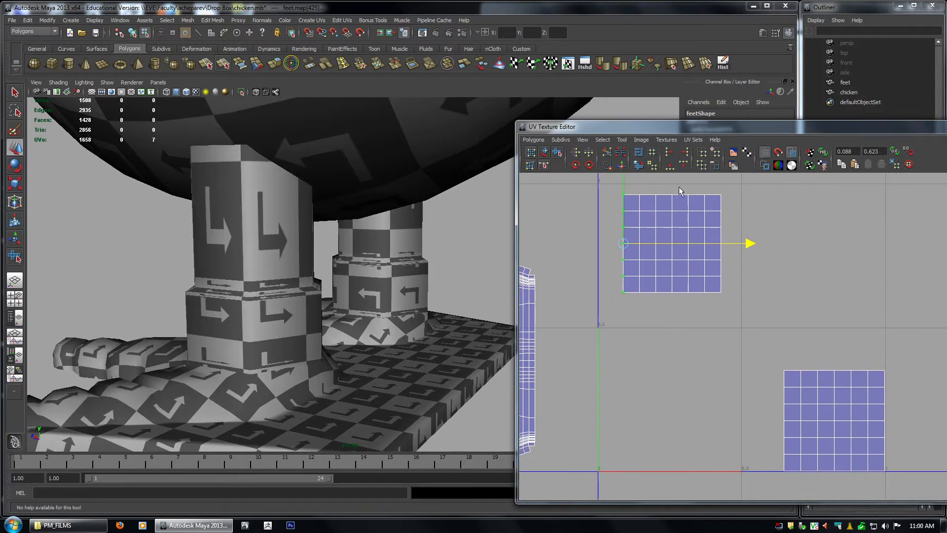
{"action": "left_click_drag", "start_coordinate": [759, 338], "coordinate": [758, 334]}
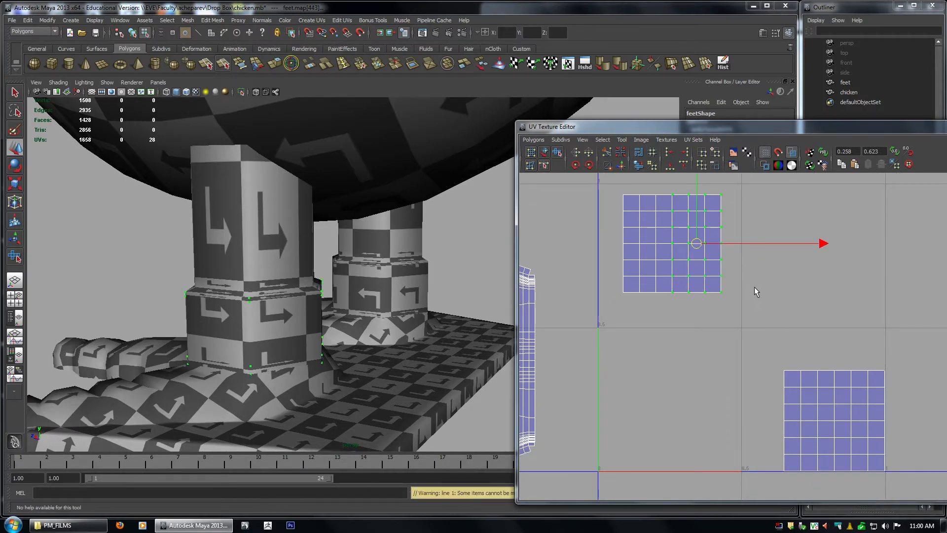
{"action": "left_click_drag", "start_coordinate": [732, 245], "coordinate": [703, 254]}
{"action": "key", "text": "ctrl+z"}
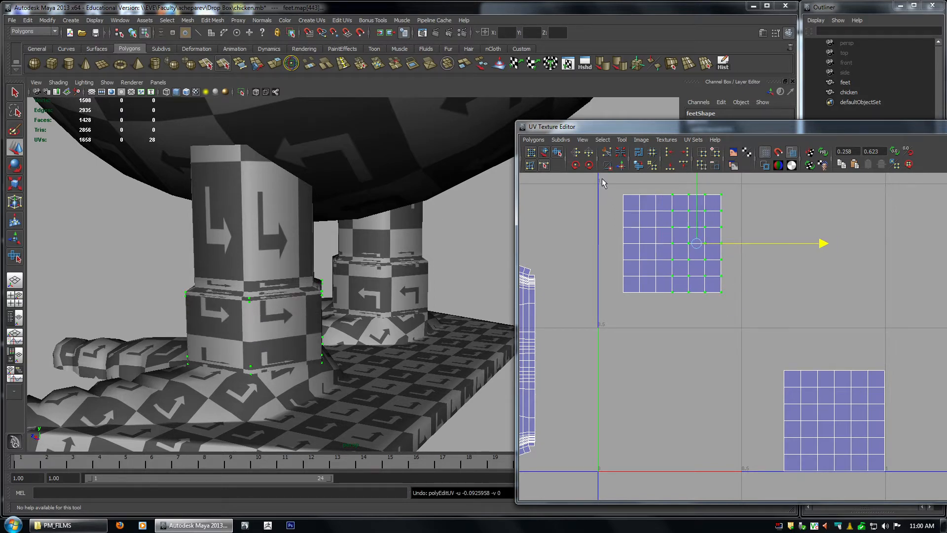
{"action": "left_click_drag", "start_coordinate": [601, 179], "coordinate": [636, 330]}
{"action": "left_click_drag", "start_coordinate": [659, 243], "coordinate": [632, 248]}
{"action": "key", "text": "ctrl+z"}
Select all UVs of the upper leg shell and reset the Unfold UVs options to their defaults.
{"action": "left_click_drag", "start_coordinate": [609, 183], "coordinate": [744, 303]}
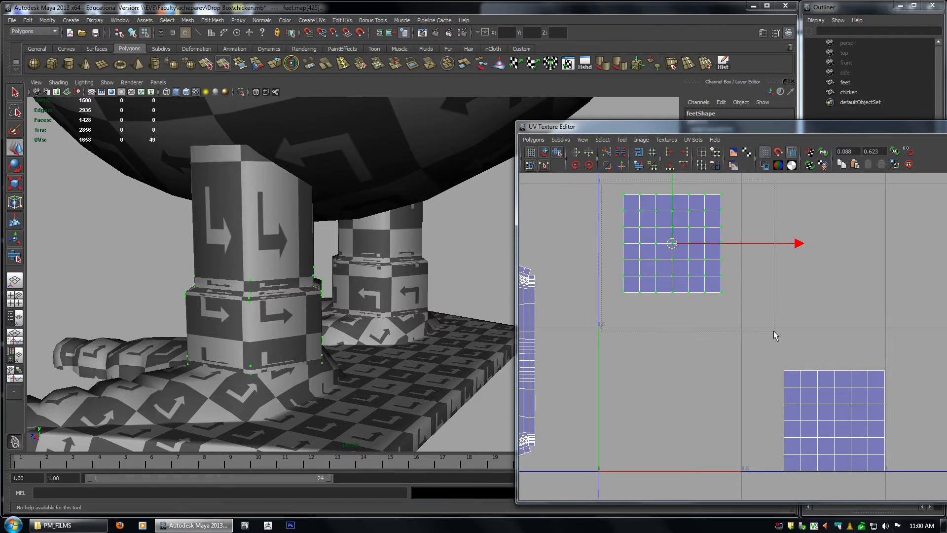
{"action": "left_click", "coordinate": [533, 140]}
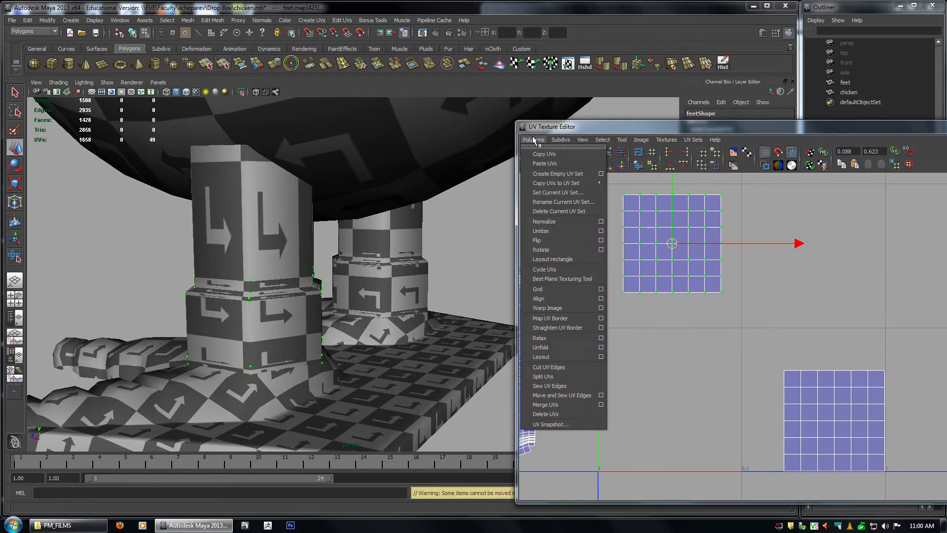
{"action": "left_click", "coordinate": [601, 347]}
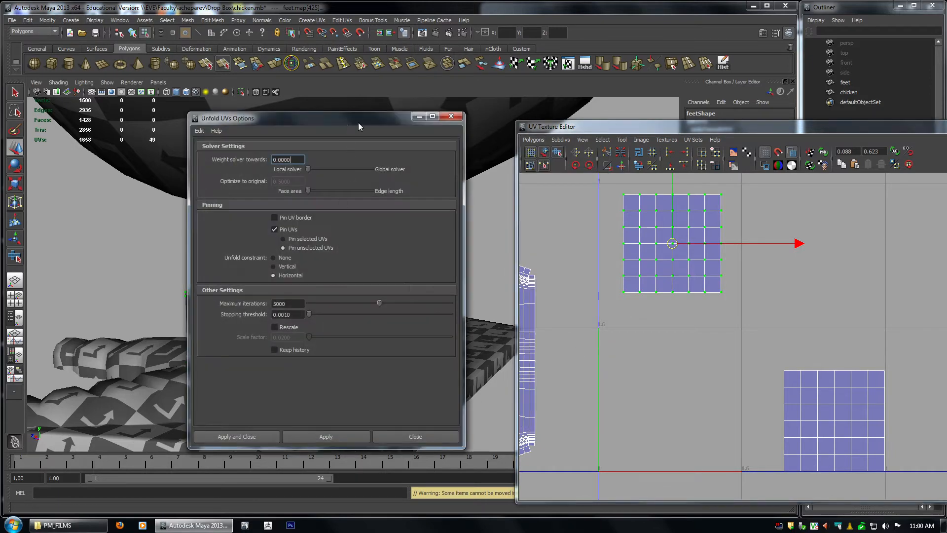
{"action": "left_click_drag", "start_coordinate": [358, 127], "coordinate": [520, 99]}
{"action": "left_click", "coordinate": [361, 104]}
{"action": "left_click", "coordinate": [371, 123]}
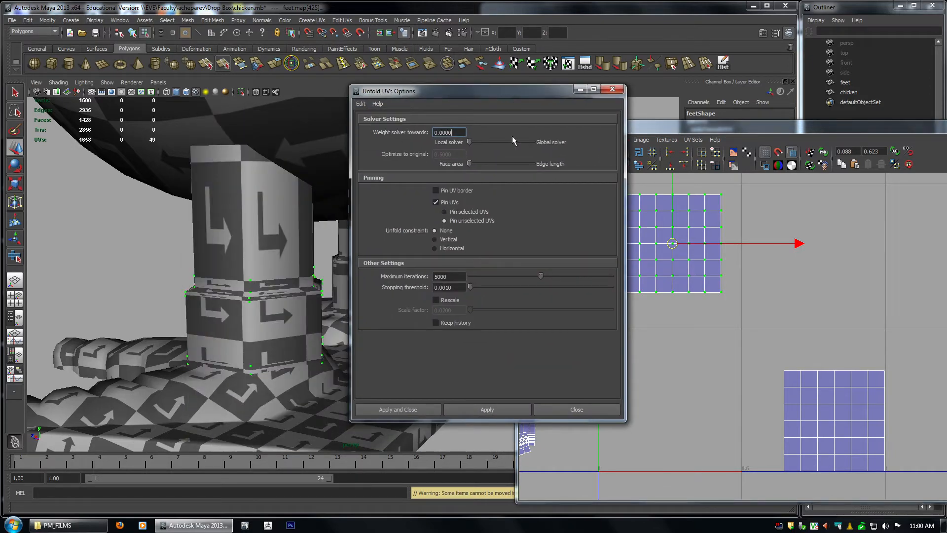
Unfold the selected upper leg shell with the unfold constraint set to Horizontal.
{"action": "left_click_drag", "start_coordinate": [492, 94], "coordinate": [497, 39]}
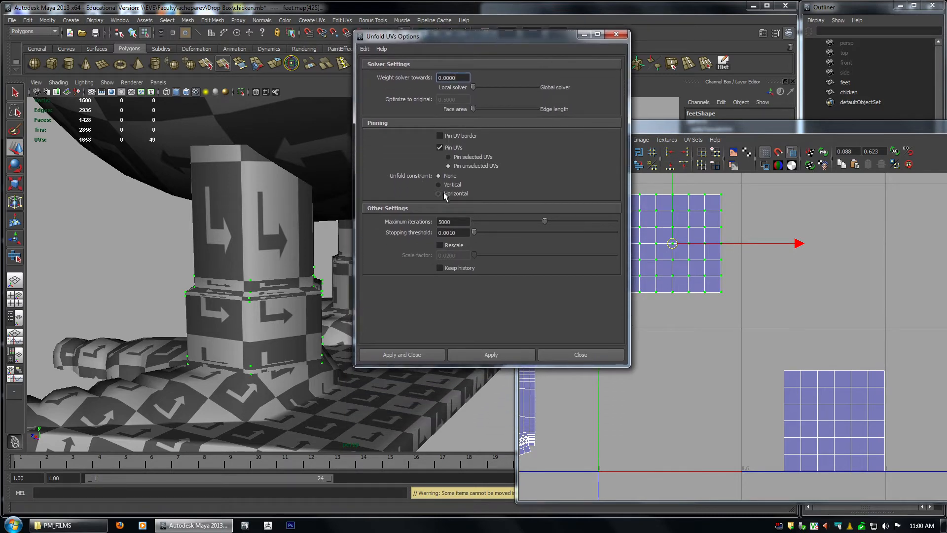
{"action": "left_click_drag", "start_coordinate": [565, 38], "coordinate": [417, 32]}
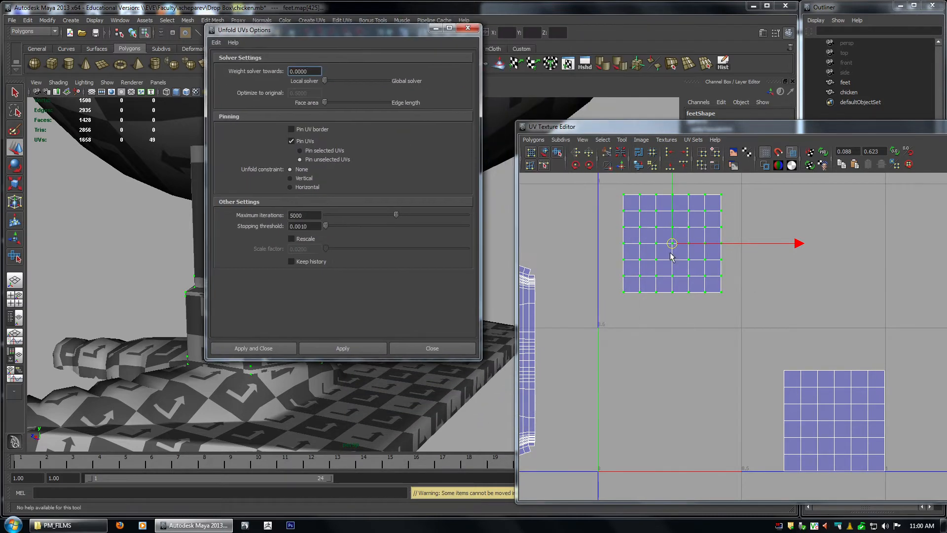
{"action": "left_click", "coordinate": [358, 347]}
{"action": "key", "text": "f"}
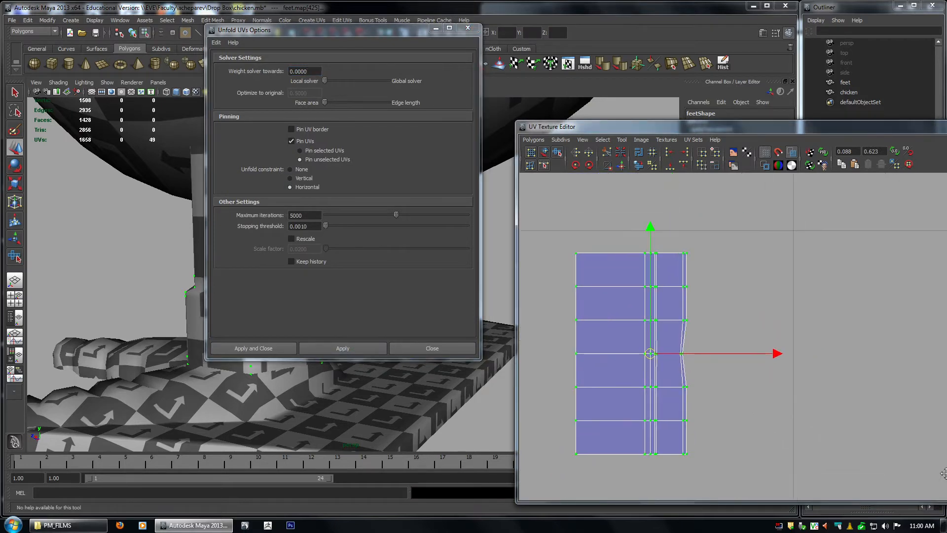
Examine the checker pattern around the unfolded leg from several angles, using smooth preview.
{"action": "left_click_drag", "start_coordinate": [324, 34], "coordinate": [675, 29]}
{"action": "left_click_drag", "start_coordinate": [262, 323], "coordinate": [406, 242], "text": "alt"}
{"action": "middle_click_drag", "start_coordinate": [406, 242], "coordinate": [221, 236], "text": "alt"}
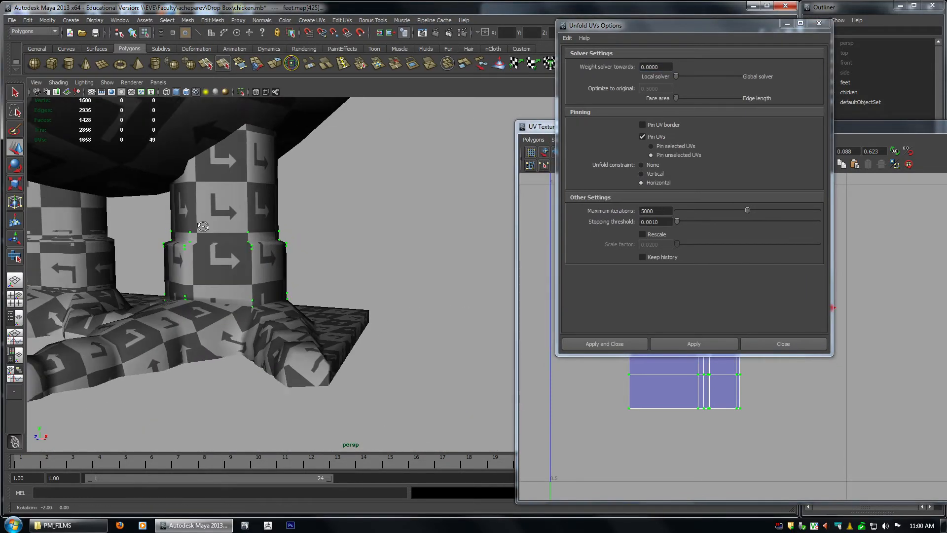
{"action": "key", "text": "3"}
{"action": "left_click_drag", "start_coordinate": [221, 235], "coordinate": [245, 258], "text": "alt"}
{"action": "left_click_drag", "start_coordinate": [623, 27], "coordinate": [276, 26]}
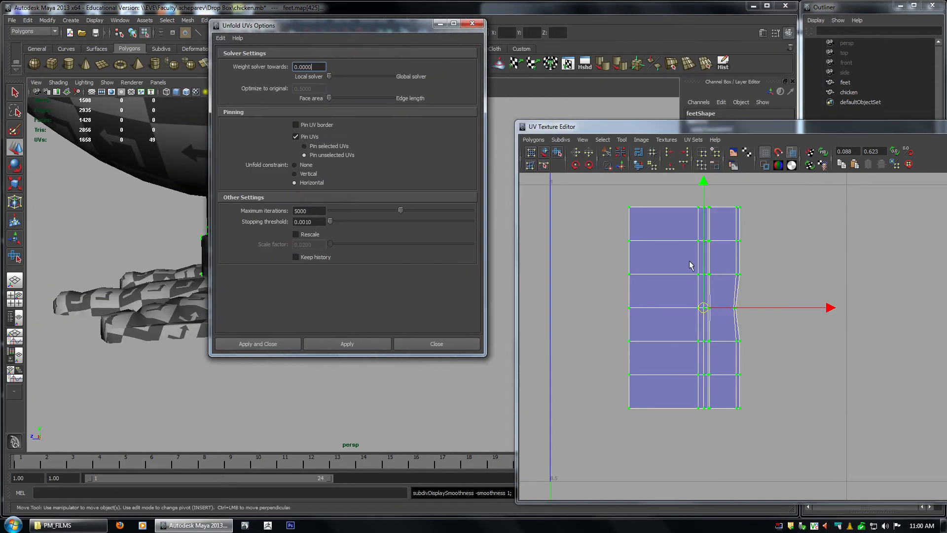
Unfold the whole lower leg shell with the Horizontal constraint and move it up beside the first unfolded leg shell.
{"action": "middle_click_drag", "start_coordinate": [869, 351], "coordinate": [699, 222], "text": "alt"}
{"action": "scroll", "coordinate": [734, 291], "scroll_direction": "down", "scroll_amount": 2}
{"action": "middle_click_drag", "start_coordinate": [802, 424], "coordinate": [728, 310], "text": "alt"}
{"action": "right_click_drag", "start_coordinate": [686, 300], "coordinate": [713, 302]}
{"action": "left_click_drag", "start_coordinate": [666, 271], "coordinate": [858, 448]}
{"action": "scroll", "coordinate": [856, 391], "scroll_direction": "down", "scroll_amount": 2}
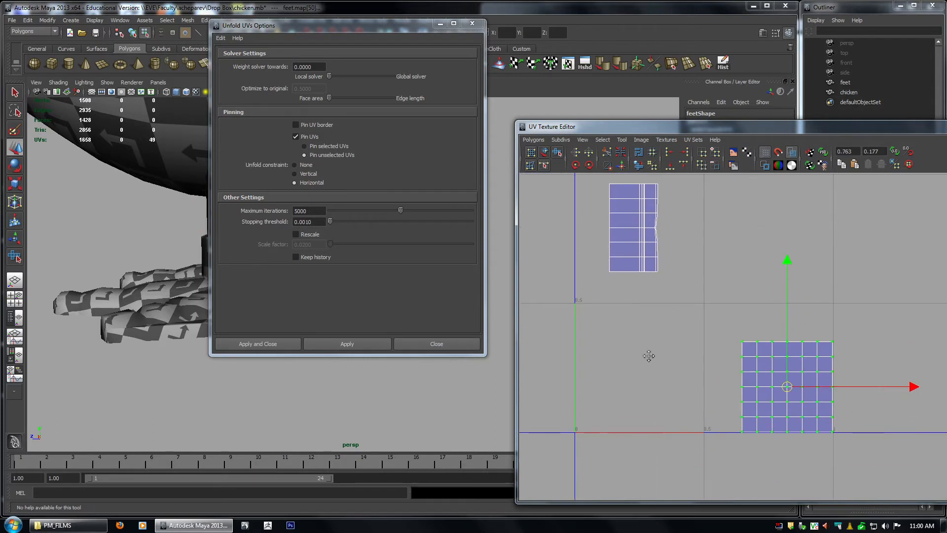
{"action": "left_click", "coordinate": [347, 342]}
{"action": "scroll", "coordinate": [728, 372], "scroll_direction": "up", "scroll_amount": 1}
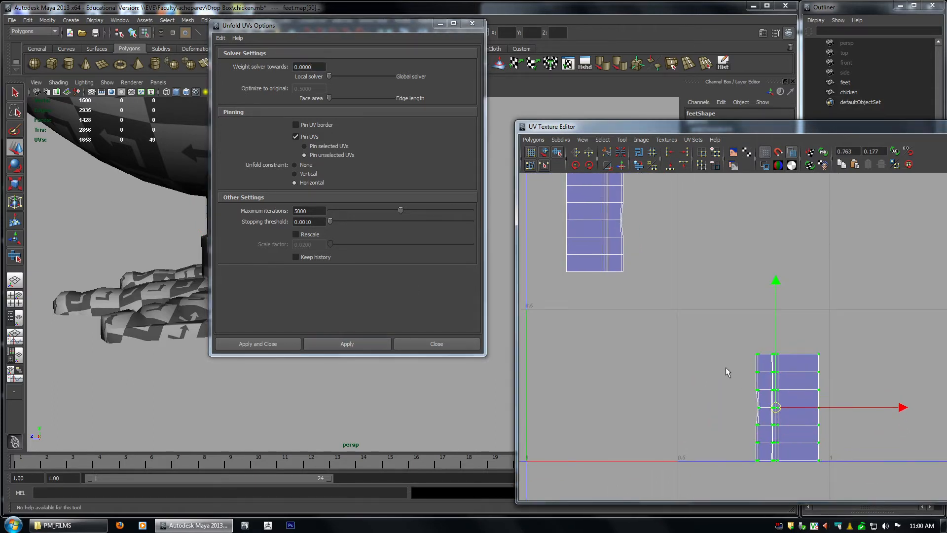
{"action": "left_click_drag", "start_coordinate": [708, 311], "coordinate": [845, 469]}
{"action": "middle_click_drag", "start_coordinate": [844, 464], "coordinate": [778, 250]}
Straighten the dented border of the second leg shell by aligning the kinked UVs of its two outer columns to minimum U.
{"action": "middle_click_drag", "start_coordinate": [712, 295], "coordinate": [761, 419], "text": "alt"}
{"action": "scroll", "coordinate": [762, 418], "scroll_direction": "up", "scroll_amount": 2}
{"action": "middle_click_drag", "start_coordinate": [692, 327], "coordinate": [799, 300], "text": "alt"}
{"action": "scroll", "coordinate": [711, 327], "scroll_direction": "up", "scroll_amount": 7}
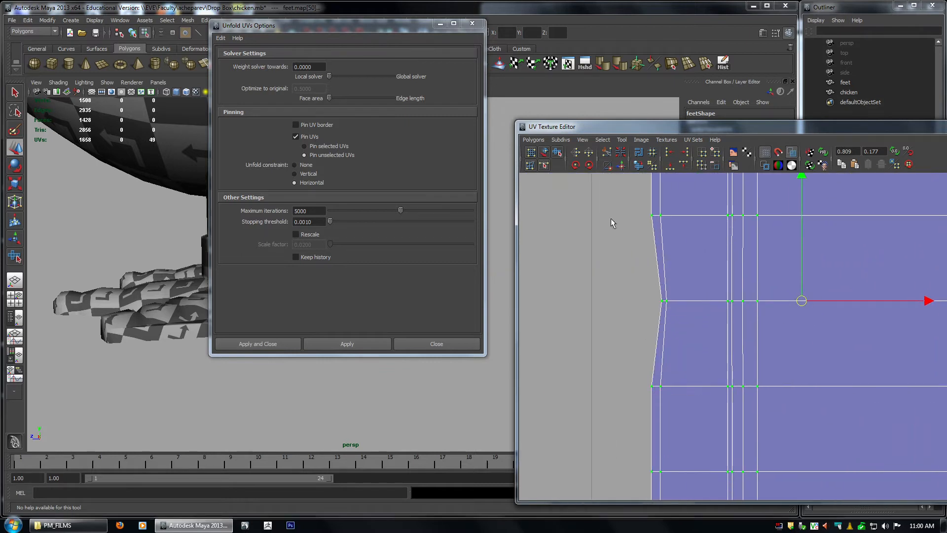
{"action": "left_click_drag", "start_coordinate": [598, 196], "coordinate": [639, 201]}
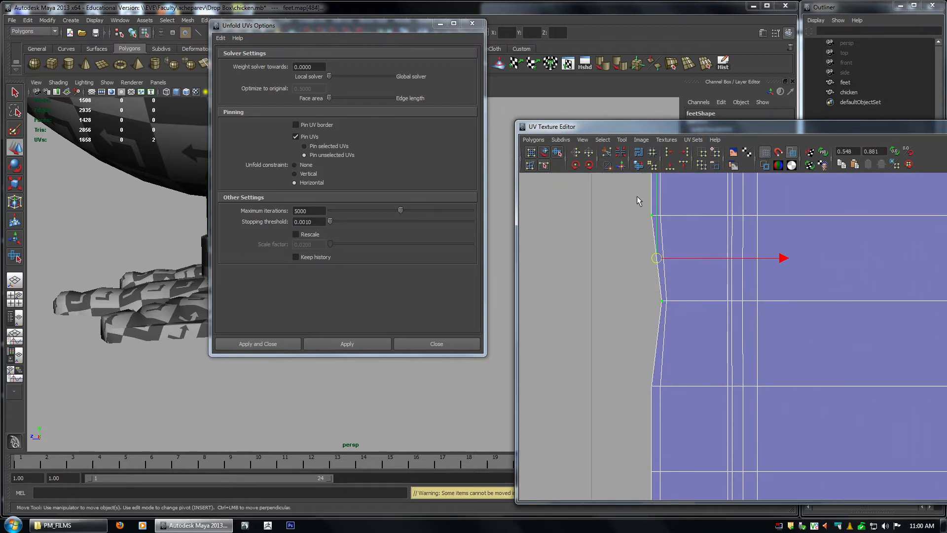
{"action": "left_click", "coordinate": [663, 153]}
{"action": "left_click_drag", "start_coordinate": [658, 333], "coordinate": [659, 335]}
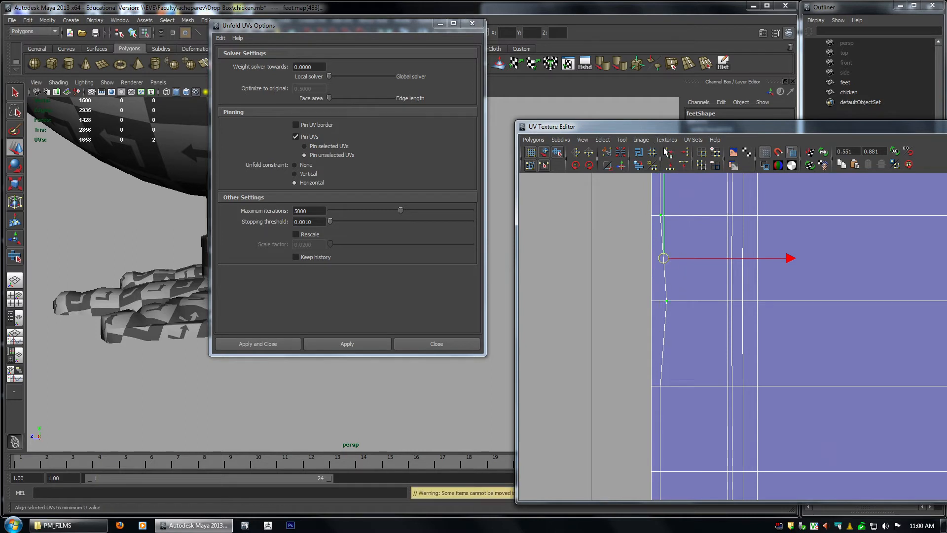
{"action": "left_click", "coordinate": [669, 153]}
Straighten the dented border of the first leg shell by aligning the kinked UVs of its two outer columns to maximum U.
{"action": "scroll", "coordinate": [821, 321], "scroll_direction": "down", "scroll_amount": 1}
{"action": "middle_click_drag", "start_coordinate": [597, 291], "coordinate": [787, 303], "text": "alt"}
{"action": "middle_click_drag", "start_coordinate": [654, 344], "coordinate": [749, 281], "text": "alt"}
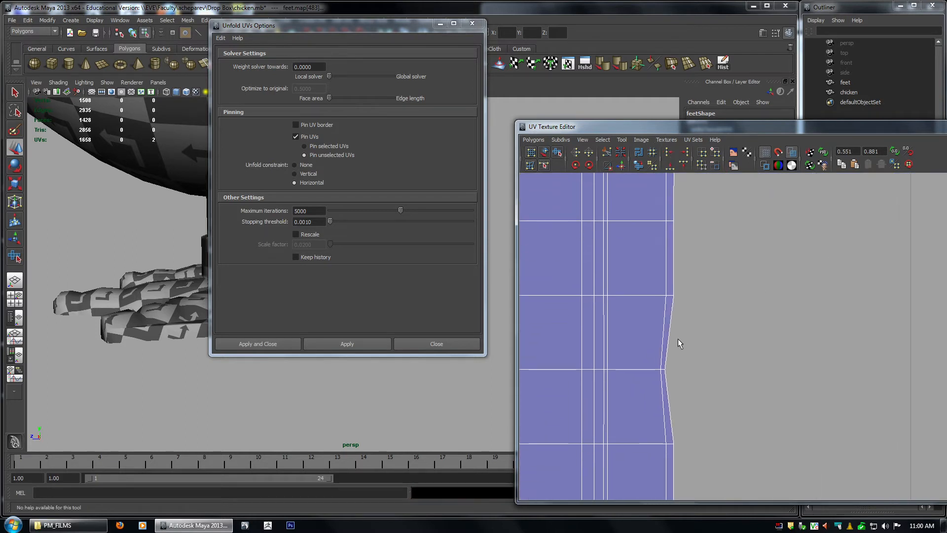
{"action": "left_click_drag", "start_coordinate": [662, 362], "coordinate": [674, 380]}
{"action": "left_click_drag", "start_coordinate": [679, 291], "coordinate": [671, 306], "text": "shift"}
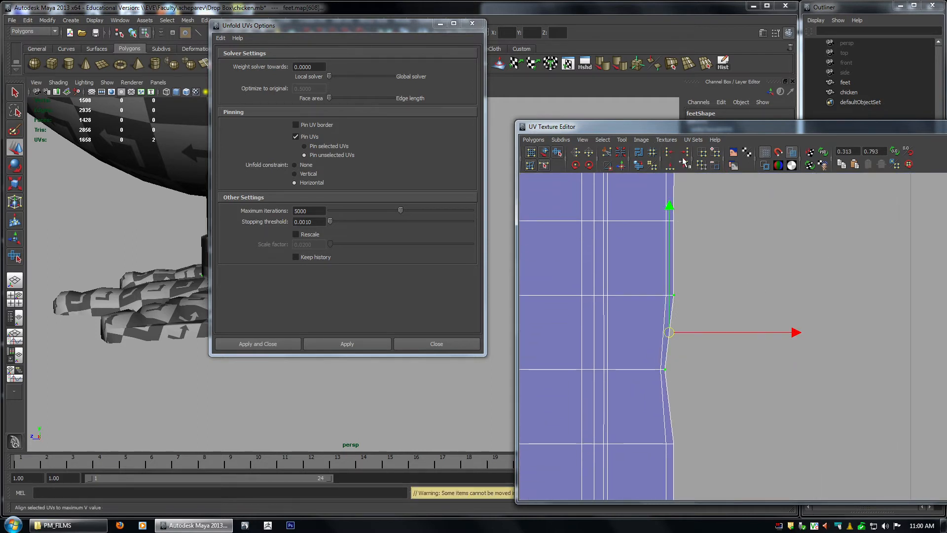
{"action": "left_click", "coordinate": [684, 154]}
{"action": "left_click", "coordinate": [669, 154]}
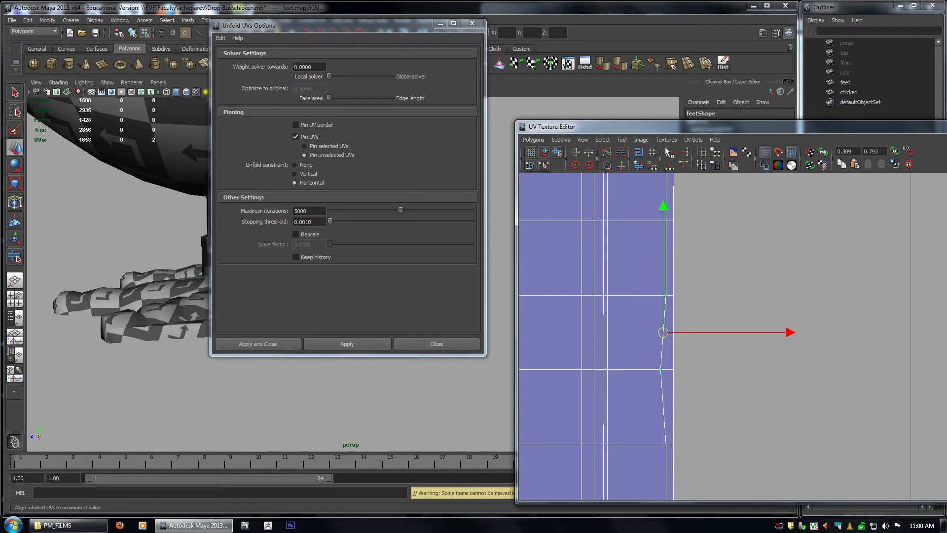
{"action": "left_click", "coordinate": [684, 153]}
Select the whole feet object and automatically lay out its foot and leg shells within the 0 to 1 UV space.
{"action": "right_click_drag", "start_coordinate": [631, 276], "coordinate": [514, 278], "text": "alt"}
{"action": "middle_click_drag", "start_coordinate": [808, 320], "coordinate": [783, 314], "text": "alt"}
{"action": "left_click", "coordinate": [792, 290]}
{"action": "right_click_drag", "start_coordinate": [792, 290], "coordinate": [717, 282], "text": "alt"}
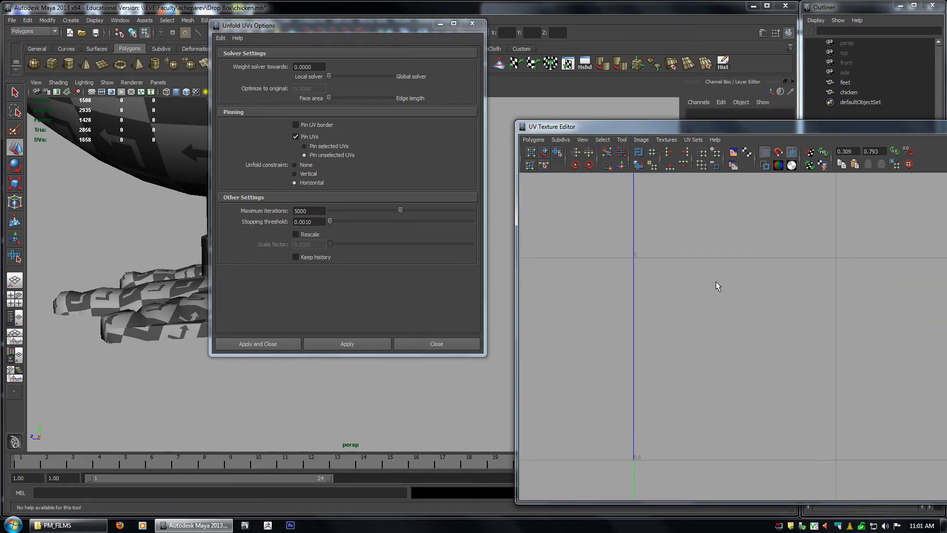
{"action": "left_click", "coordinate": [149, 301]}
{"action": "right_click_drag", "start_coordinate": [868, 316], "coordinate": [790, 317], "text": "alt"}
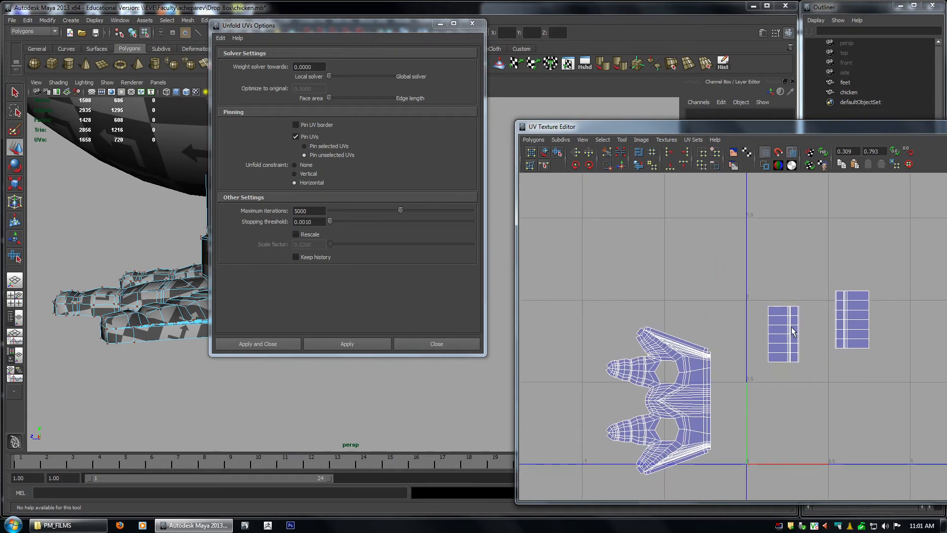
{"action": "middle_click_drag", "start_coordinate": [788, 316], "coordinate": [772, 249], "text": "alt"}
{"action": "key", "text": "F8"}
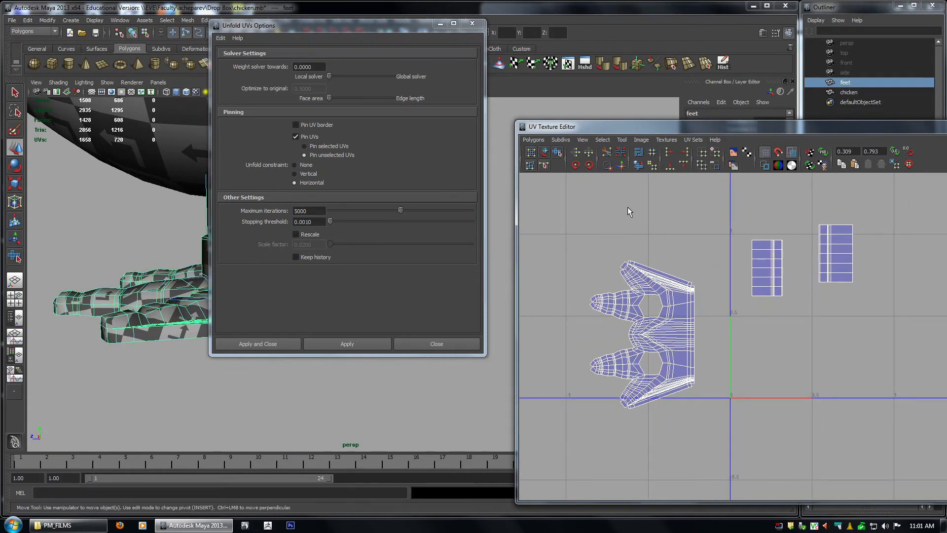
{"action": "left_click", "coordinate": [638, 153]}
{"action": "middle_click_drag", "start_coordinate": [829, 357], "coordinate": [686, 357], "text": "alt"}
{"action": "right_click_drag", "start_coordinate": [686, 358], "coordinate": [737, 363], "text": "alt"}
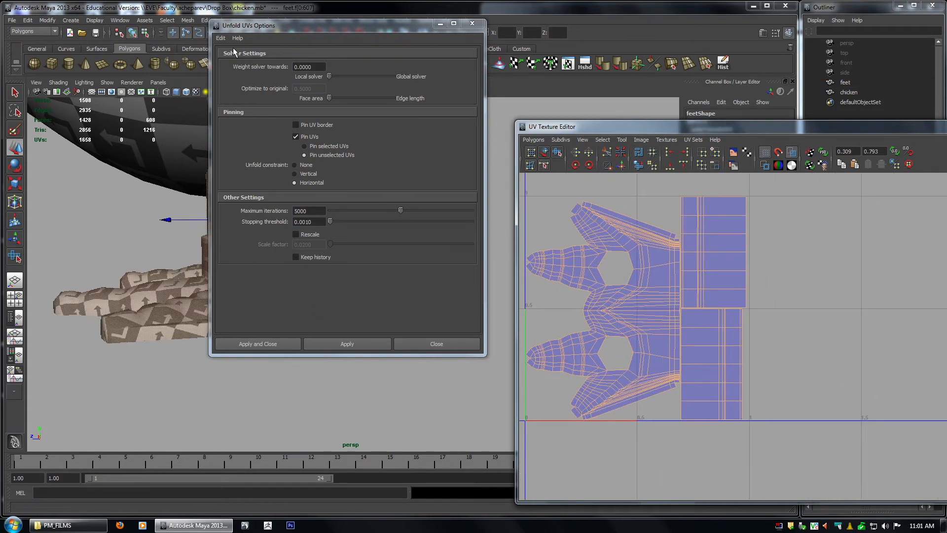
Examine the checker pattern on the chicken's legs and feet from several angles.
{"action": "left_click_drag", "start_coordinate": [289, 27], "coordinate": [642, 88]}
{"action": "left_click", "coordinate": [384, 235]}
{"action": "left_click_drag", "start_coordinate": [326, 276], "coordinate": [398, 274], "text": "alt"}
{"action": "middle_click_drag", "start_coordinate": [183, 318], "coordinate": [293, 295], "text": "alt"}
{"action": "left_click_drag", "start_coordinate": [325, 284], "coordinate": [422, 414], "text": "alt"}
{"action": "right_click_drag", "start_coordinate": [414, 367], "coordinate": [276, 321], "text": "alt"}
{"action": "left_click_drag", "start_coordinate": [269, 306], "coordinate": [148, 303], "text": "alt"}
{"action": "left_click_drag", "start_coordinate": [730, 91], "coordinate": [647, 7]}
{"action": "middle_click_drag", "start_coordinate": [463, 197], "coordinate": [350, 225], "text": "alt"}
{"action": "left_click_drag", "start_coordinate": [657, 11], "coordinate": [450, 59]}
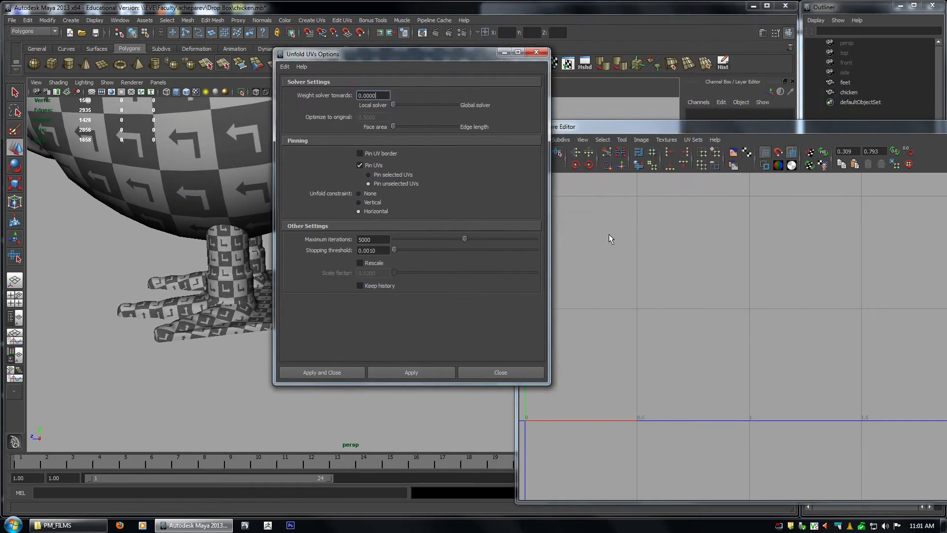
Turn off smooth preview on the feet and rotate the upper of the two leg shells 90 degrees counterclockwise.
{"action": "left_click", "coordinate": [250, 291]}
{"action": "right_click_drag", "start_coordinate": [713, 274], "coordinate": [729, 288], "text": "alt"}
{"action": "middle_click_drag", "start_coordinate": [704, 227], "coordinate": [743, 277], "text": "alt"}
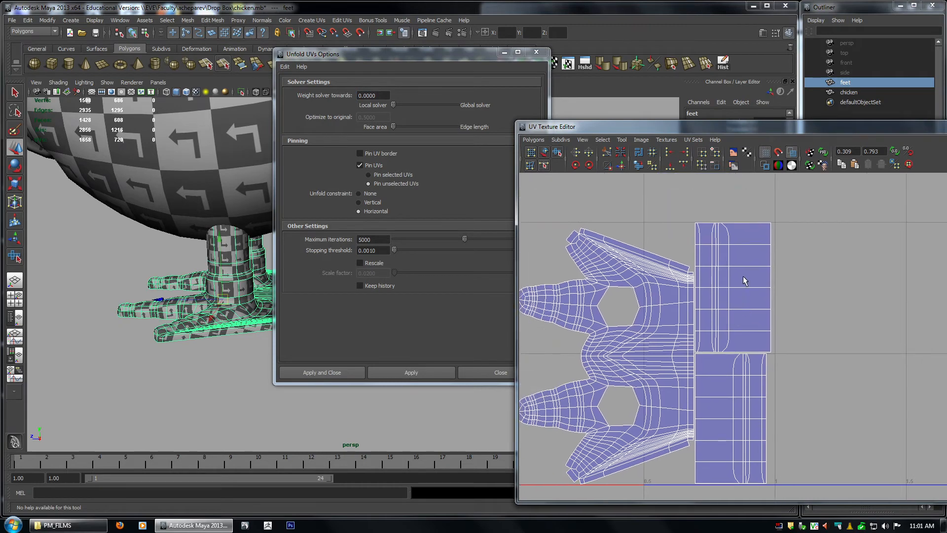
{"action": "key", "text": "1"}
{"action": "right_click_drag", "start_coordinate": [698, 237], "coordinate": [736, 238]}
{"action": "left_click_drag", "start_coordinate": [687, 214], "coordinate": [743, 233]}
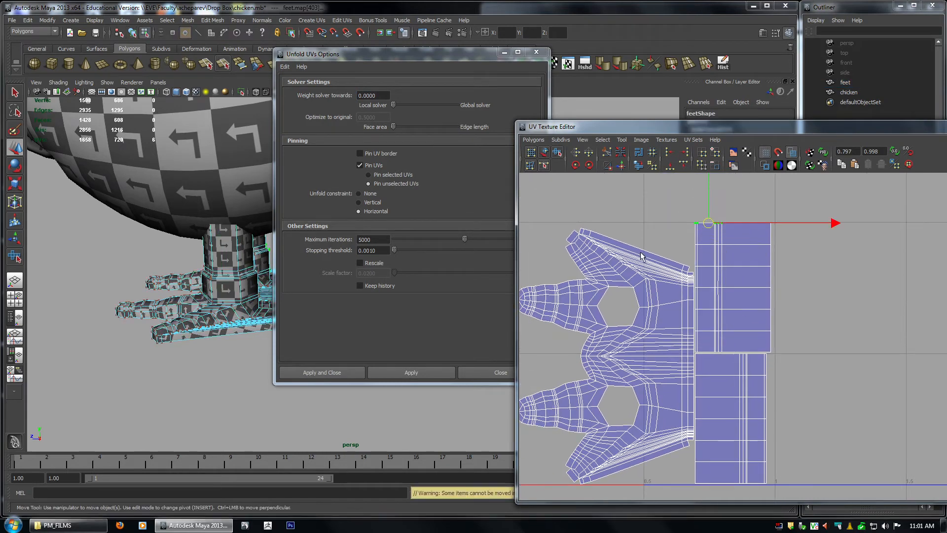
{"action": "right_click_drag", "start_coordinate": [640, 252], "coordinate": [671, 242], "text": "ctrl"}
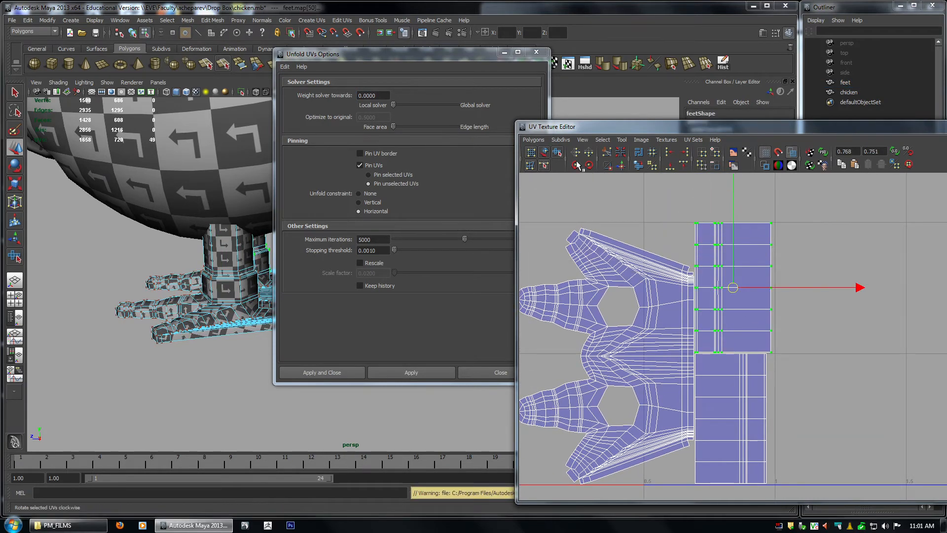
{"action": "left_click", "coordinate": [576, 165]}
{"action": "left_click", "coordinate": [576, 165]}
Check the checker direction on the leg up close and move the rotated leg shell clear of the foot shell.
{"action": "left_click_drag", "start_coordinate": [267, 334], "coordinate": [230, 313], "text": "alt"}
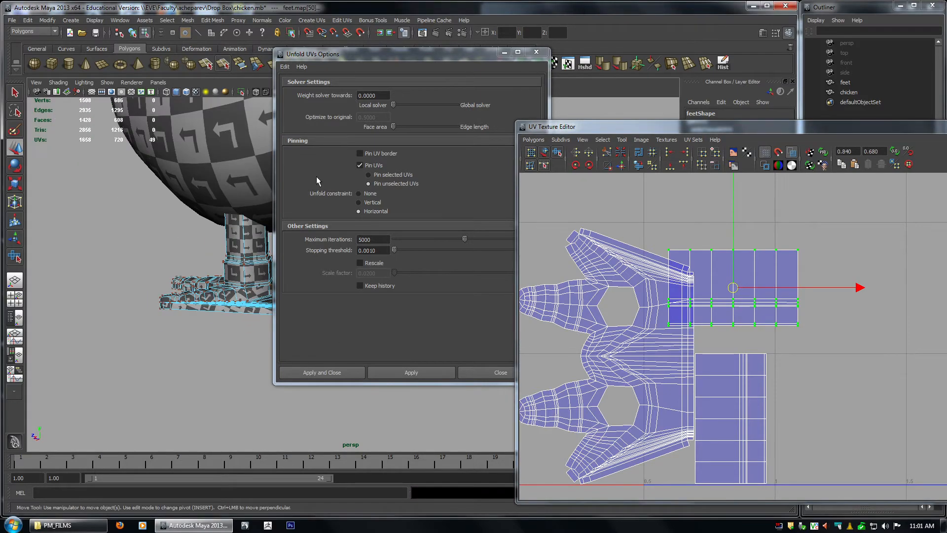
{"action": "left_click_drag", "start_coordinate": [359, 54], "coordinate": [755, 71]}
{"action": "left_click_drag", "start_coordinate": [359, 212], "coordinate": [202, 277], "text": "alt"}
{"action": "middle_click", "coordinate": [573, 296], "text": "alt"}
{"action": "middle_click_drag", "start_coordinate": [412, 256], "coordinate": [277, 255], "text": "alt"}
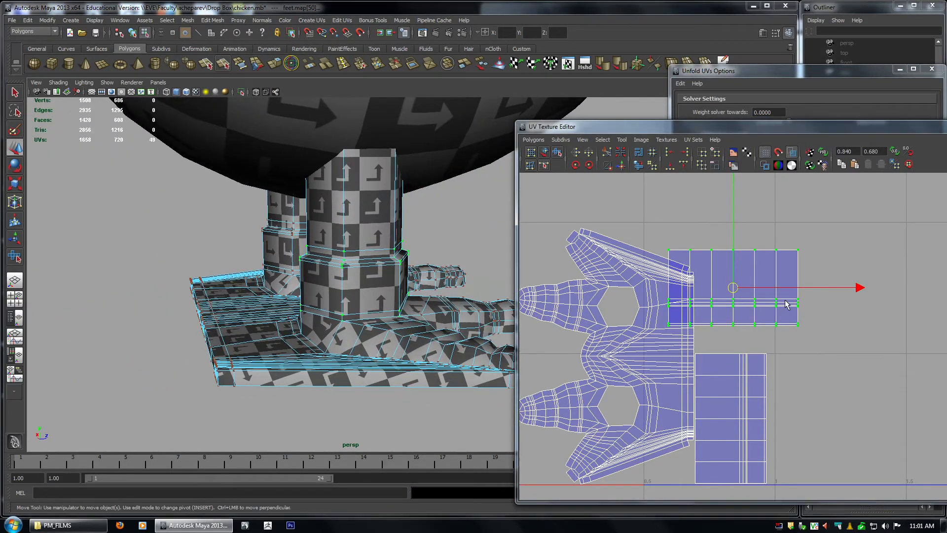
{"action": "middle_click_drag", "start_coordinate": [789, 303], "coordinate": [684, 254], "text": "alt"}
{"action": "middle_click_drag", "start_coordinate": [649, 289], "coordinate": [684, 276]}
Rotate the remaining upright leg shell 90 degrees clockwise and place it directly beneath the other leg shell.
{"action": "left_click_drag", "start_coordinate": [620, 289], "coordinate": [675, 339]}
{"action": "right_click_drag", "start_coordinate": [622, 347], "coordinate": [623, 306], "text": "ctrl"}
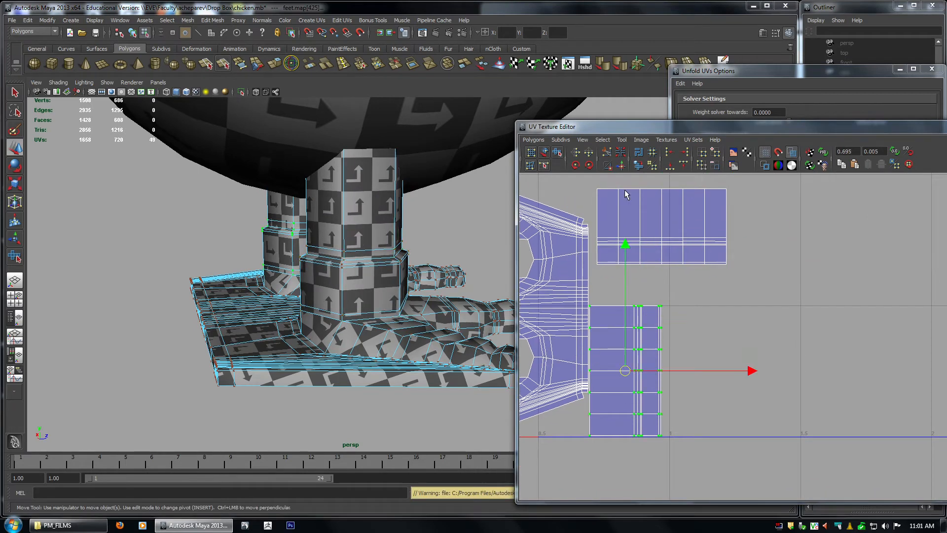
{"action": "left_click", "coordinate": [588, 166]}
{"action": "middle_click_drag", "start_coordinate": [636, 381], "coordinate": [793, 255]}
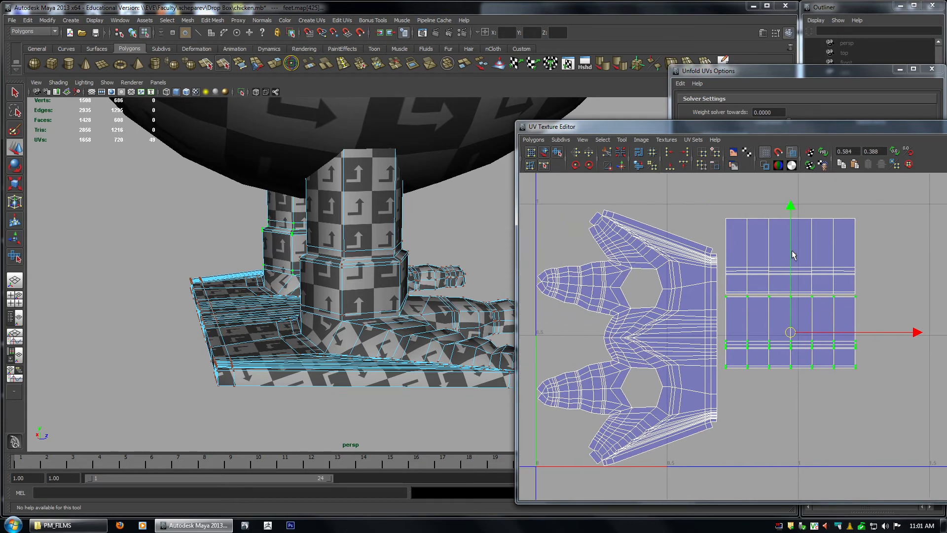
Select the entire foot shell and rotate it 90 degrees clockwise so its toes point up.
{"action": "scroll", "coordinate": [692, 359], "scroll_direction": "down", "scroll_amount": 1}
{"action": "right_click_drag", "start_coordinate": [613, 231], "coordinate": [636, 237]}
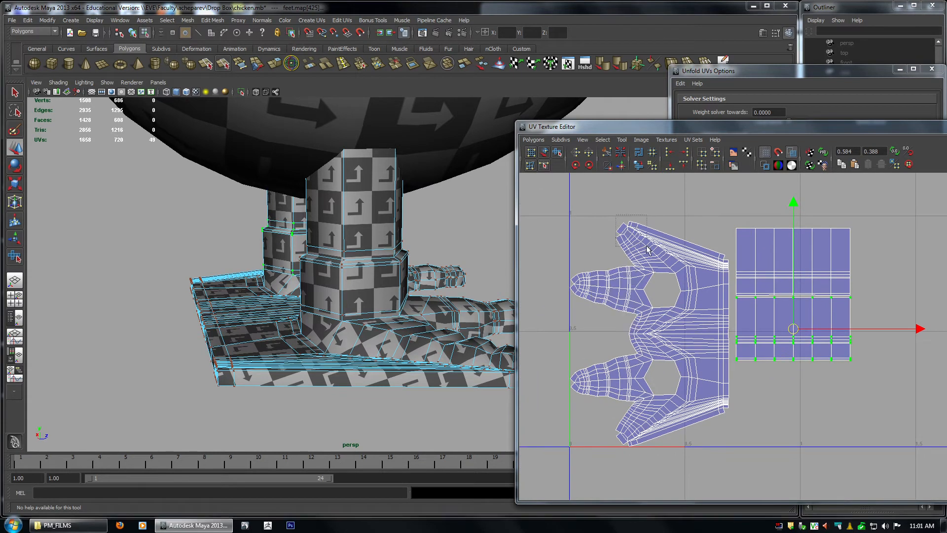
{"action": "left_click_drag", "start_coordinate": [649, 249], "coordinate": [611, 217]}
{"action": "right_click_drag", "start_coordinate": [603, 280], "coordinate": [629, 261], "text": "ctrl"}
{"action": "left_click", "coordinate": [588, 165]}
{"action": "left_click", "coordinate": [588, 165]}
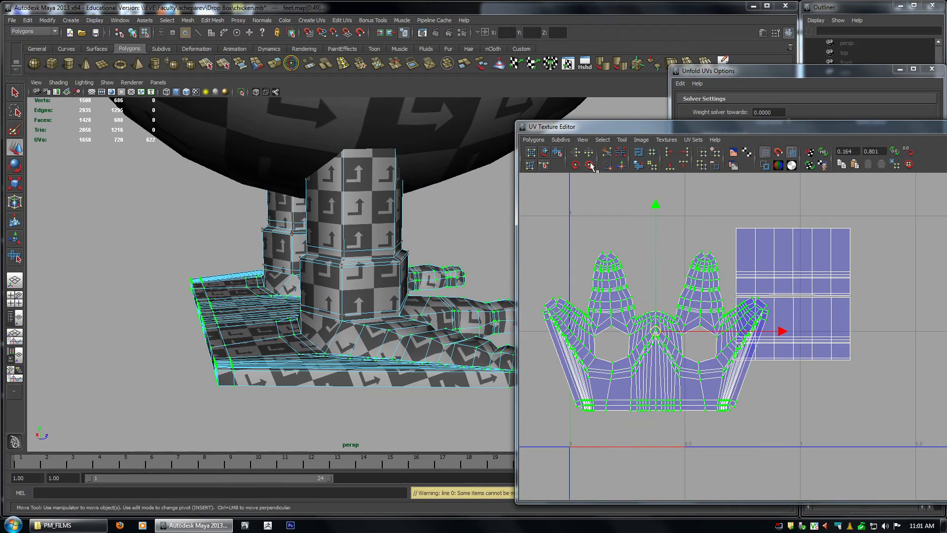
Move the foot shell to the horizontal centre of the UV space with its toes near the upper edge.
{"action": "middle_click_drag", "start_coordinate": [757, 407], "coordinate": [737, 392], "text": "alt"}
{"action": "middle_click_drag", "start_coordinate": [783, 390], "coordinate": [860, 383], "text": "alt"}
{"action": "right_click_drag", "start_coordinate": [860, 383], "coordinate": [833, 371], "text": "alt"}
{"action": "middle_click_drag", "start_coordinate": [833, 371], "coordinate": [760, 356], "text": "alt"}
{"action": "right_click_drag", "start_coordinate": [627, 284], "coordinate": [918, 456], "text": "alt"}
{"action": "middle_click_drag", "start_coordinate": [571, 301], "coordinate": [727, 359], "text": "alt"}
{"action": "right_click_drag", "start_coordinate": [764, 367], "coordinate": [699, 357], "text": "alt"}
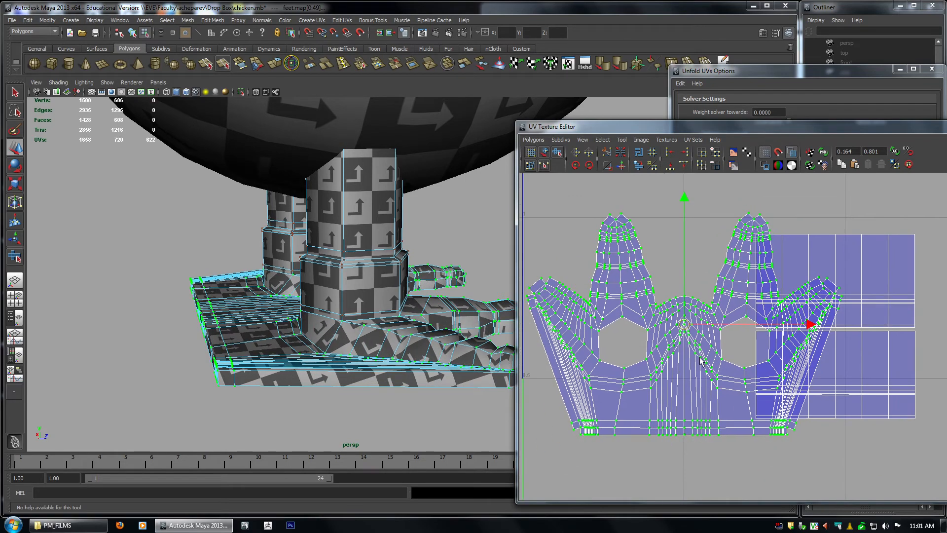
{"action": "left_click_drag", "start_coordinate": [684, 267], "coordinate": [667, 273]}
{"action": "right_click_drag", "start_coordinate": [815, 346], "coordinate": [748, 317], "text": "alt"}
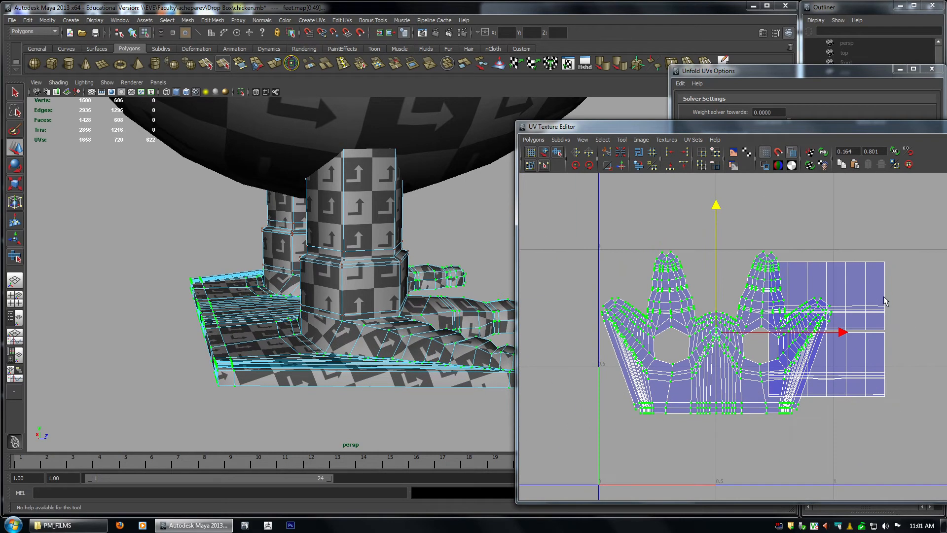
Select both leg shells and move them together beneath the foot shell, against the left edge of the UV space.
{"action": "left_click_drag", "start_coordinate": [888, 297], "coordinate": [834, 386]}
{"action": "right_click_drag", "start_coordinate": [823, 394], "coordinate": [859, 393], "text": "ctrl"}
{"action": "middle_click_drag", "start_coordinate": [859, 394], "coordinate": [851, 320], "text": "alt"}
{"action": "middle_click_drag", "start_coordinate": [843, 319], "coordinate": [672, 474]}
{"action": "right_click_drag", "start_coordinate": [672, 474], "coordinate": [820, 432], "text": "alt"}
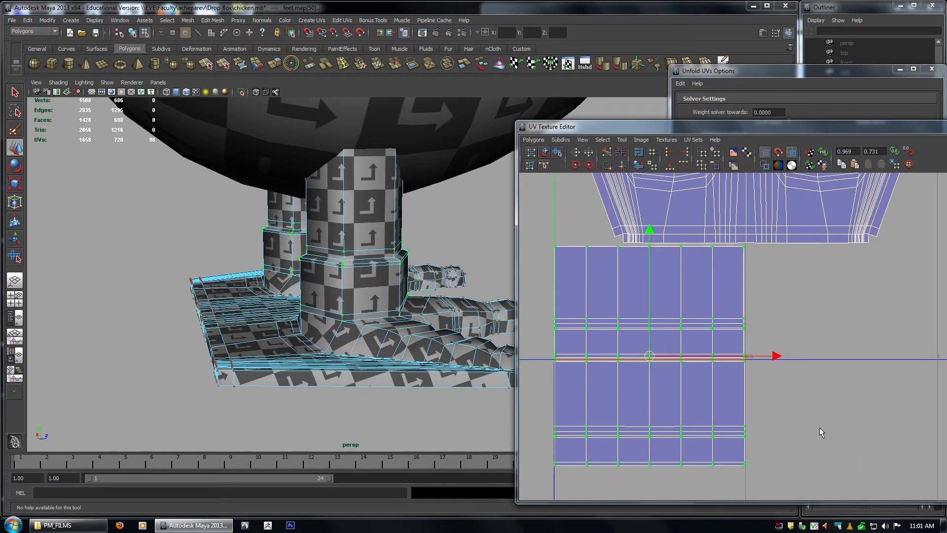
{"action": "middle_click_drag", "start_coordinate": [819, 428], "coordinate": [820, 426]}
Move the lower leg shell straight up onto the other leg shell, above the bottom edge of the UV space.
{"action": "left_click_drag", "start_coordinate": [738, 439], "coordinate": [769, 470]}
{"action": "right_click_drag", "start_coordinate": [769, 471], "coordinate": [805, 458], "text": "ctrl"}
{"action": "right_click_drag", "start_coordinate": [674, 409], "coordinate": [732, 478], "text": "alt"}
{"action": "middle_click_drag", "start_coordinate": [732, 475], "coordinate": [776, 328], "text": "shift"}
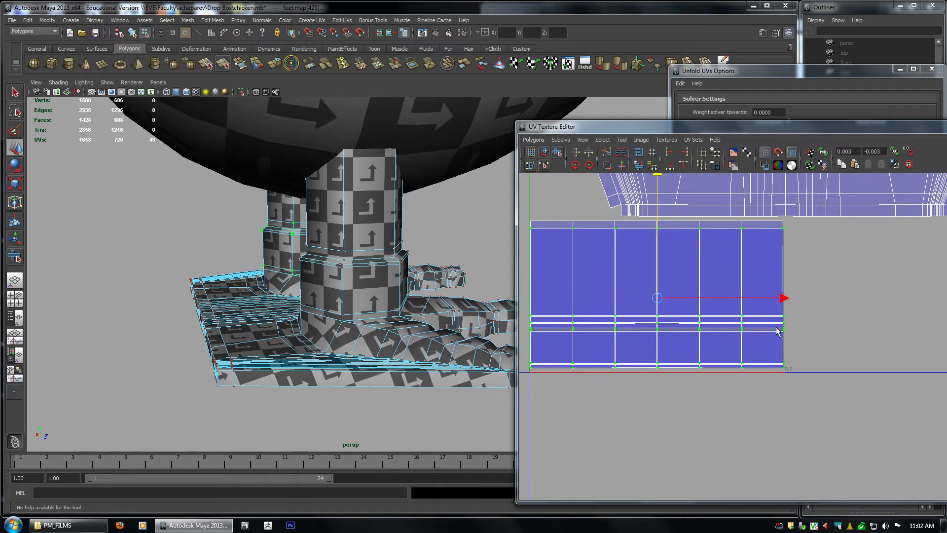
{"action": "middle_click_drag", "start_coordinate": [635, 335], "coordinate": [839, 376], "text": "shift"}
{"action": "key", "text": "ctrl+z"}
{"action": "right_click_drag", "start_coordinate": [787, 380], "coordinate": [814, 356], "text": "alt"}
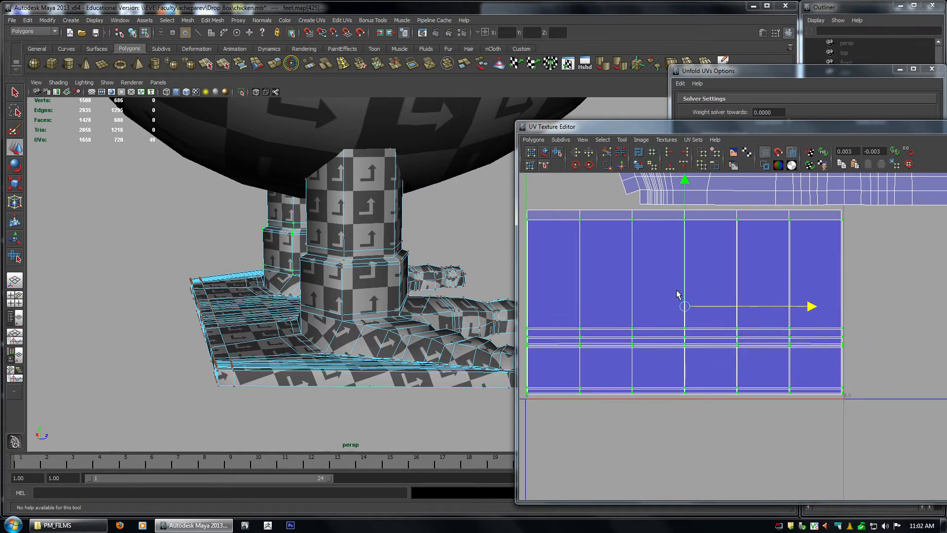
{"action": "middle_click_drag", "start_coordinate": [803, 304], "coordinate": [824, 310], "text": "alt"}
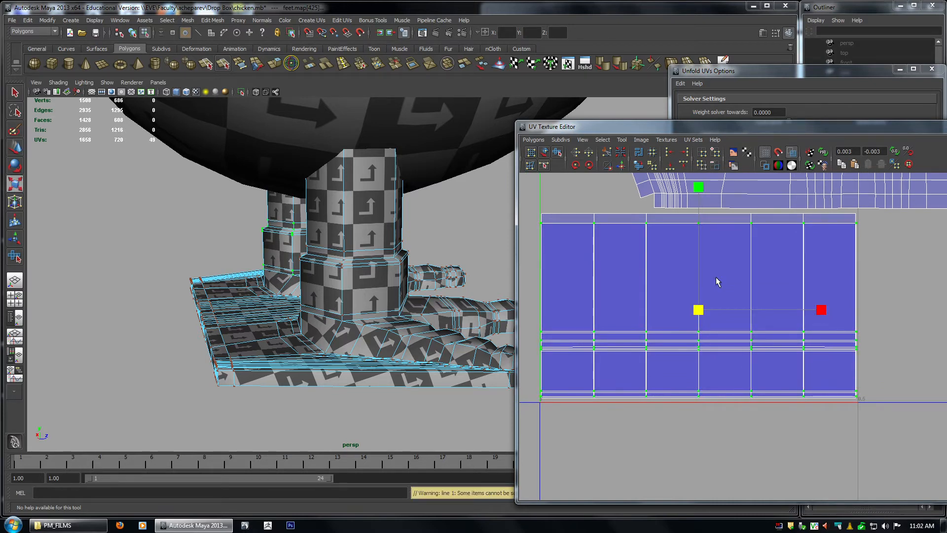
Slide the overlapping leg shell horizontally until it sits edge to edge beside the other leg shell.
{"action": "middle_click_drag", "start_coordinate": [743, 329], "coordinate": [879, 333], "text": "alt"}
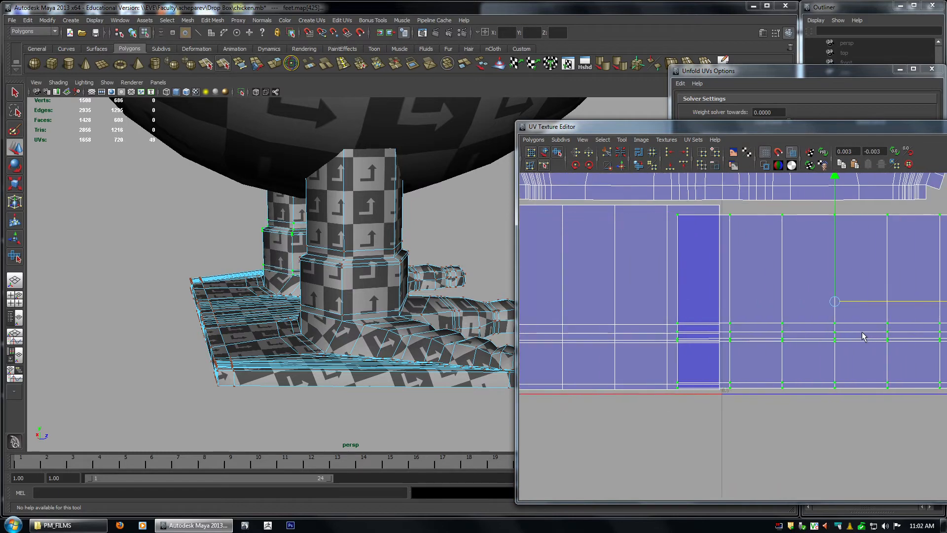
{"action": "middle_click_drag", "start_coordinate": [809, 330], "coordinate": [703, 336], "text": "alt+shift"}
{"action": "left_click_drag", "start_coordinate": [732, 341], "coordinate": [724, 341]}
{"action": "middle_click_drag", "start_coordinate": [759, 347], "coordinate": [819, 344], "text": "alt"}
{"action": "right_click_drag", "start_coordinate": [819, 344], "coordinate": [609, 267], "text": "alt"}
{"action": "middle_click_drag", "start_coordinate": [609, 267], "coordinate": [728, 278], "text": "alt"}
{"action": "right_click_drag", "start_coordinate": [728, 279], "coordinate": [660, 283], "text": "alt"}
{"action": "middle_click_drag", "start_coordinate": [672, 285], "coordinate": [536, 285], "text": "alt"}
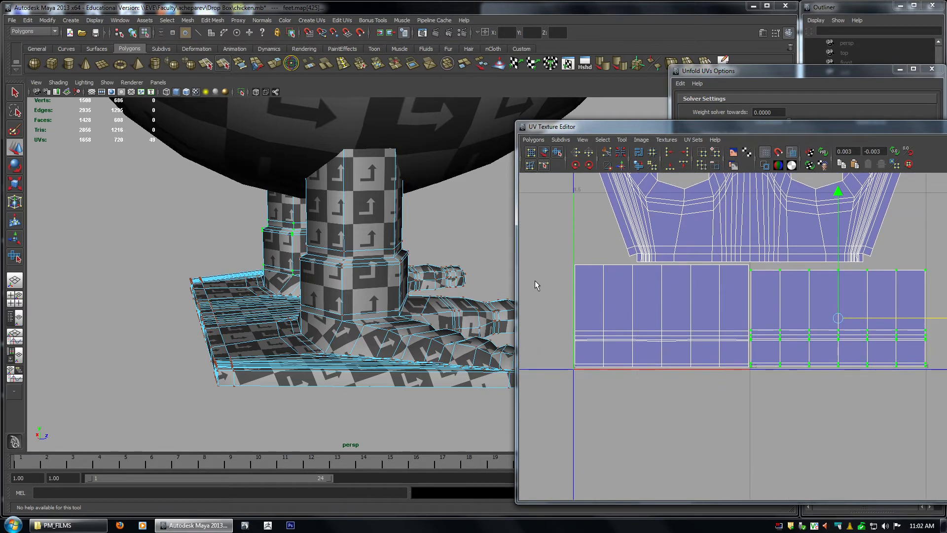
Align the upper border UVs of both leg shells to maximum V.
{"action": "left_click_drag", "start_coordinate": [944, 265], "coordinate": [944, 265]}
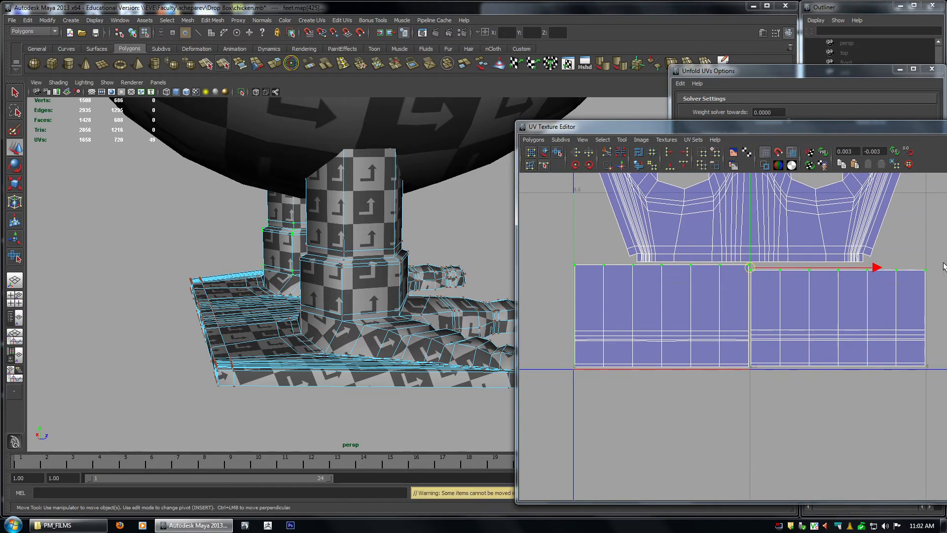
{"action": "left_click", "coordinate": [683, 164]}
{"action": "middle_click_drag", "start_coordinate": [717, 358], "coordinate": [716, 346], "text": "alt"}
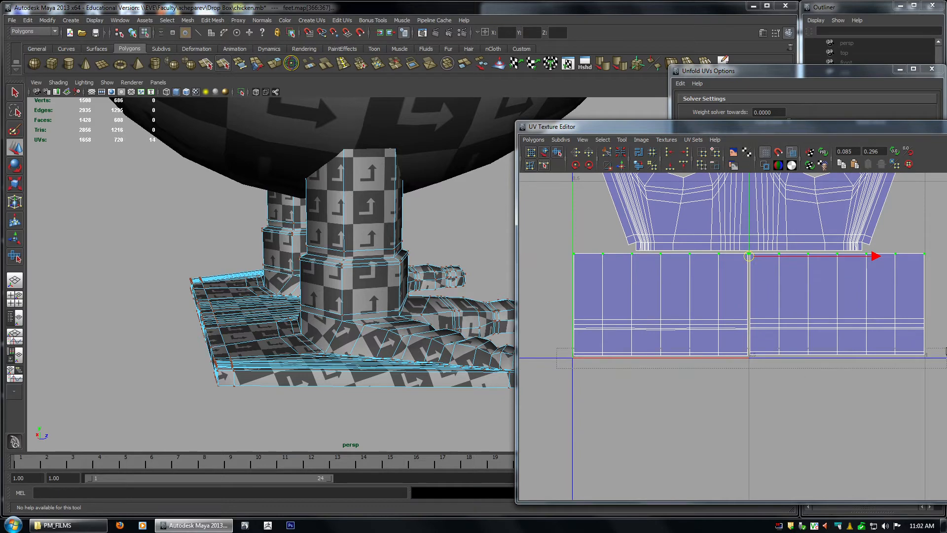
Align the lowest rows of UVs across both leg shells so that each row is level.
{"action": "left_click_drag", "start_coordinate": [944, 348], "coordinate": [945, 364]}
{"action": "left_click", "coordinate": [684, 165]}
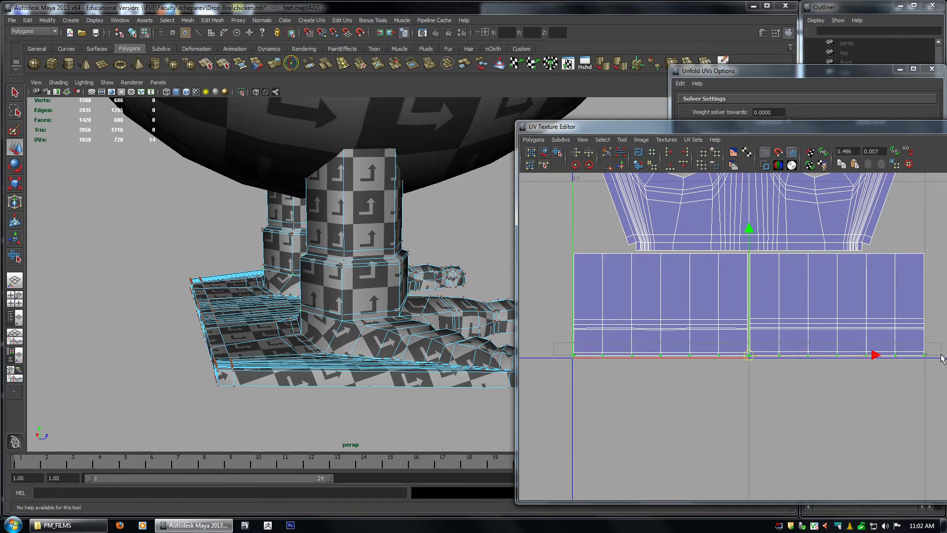
{"action": "left_click", "coordinate": [670, 165]}
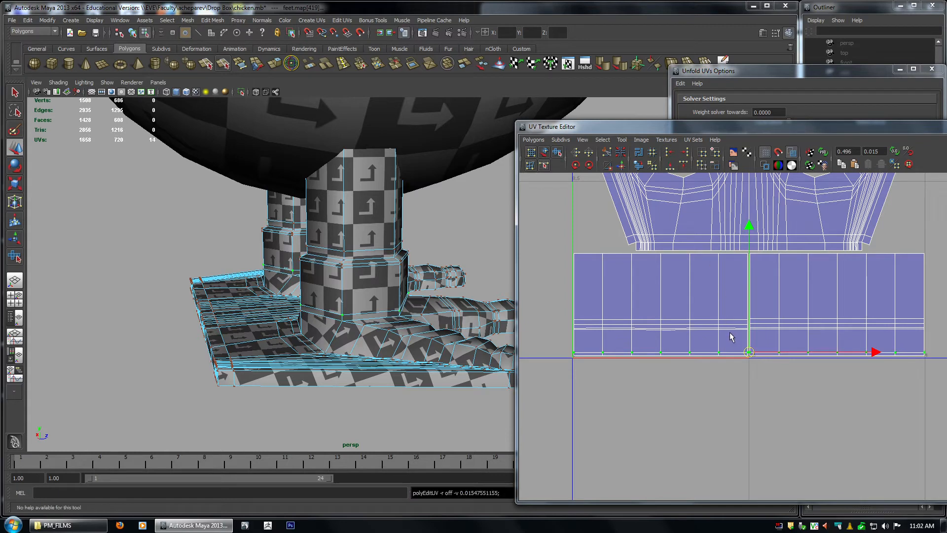
{"action": "scroll", "coordinate": [733, 328], "scroll_direction": "up", "scroll_amount": 2}
{"action": "scroll", "coordinate": [772, 328], "scroll_direction": "down", "scroll_amount": 1}
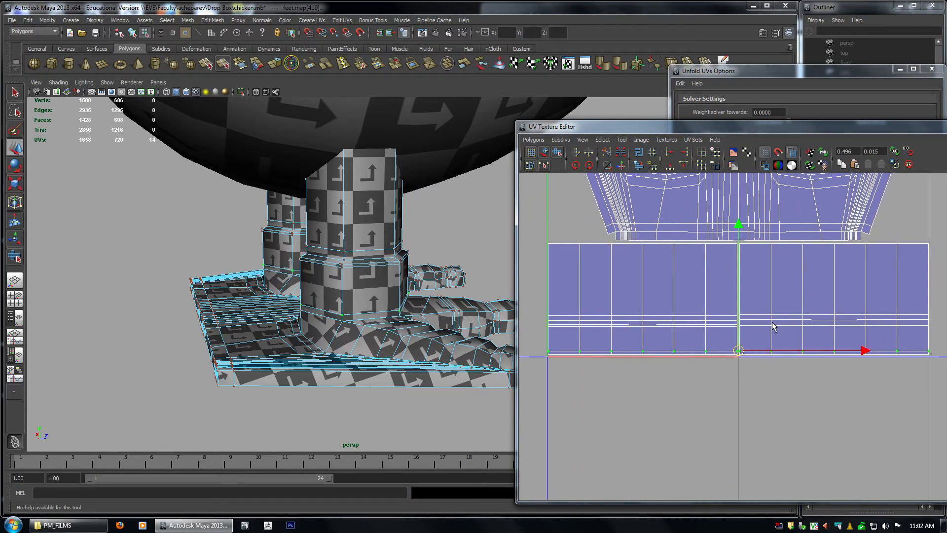
Align the two lower rows of the middle UV band across both leg shells to minimum V.
{"action": "left_click", "coordinate": [771, 314], "text": "shift"}
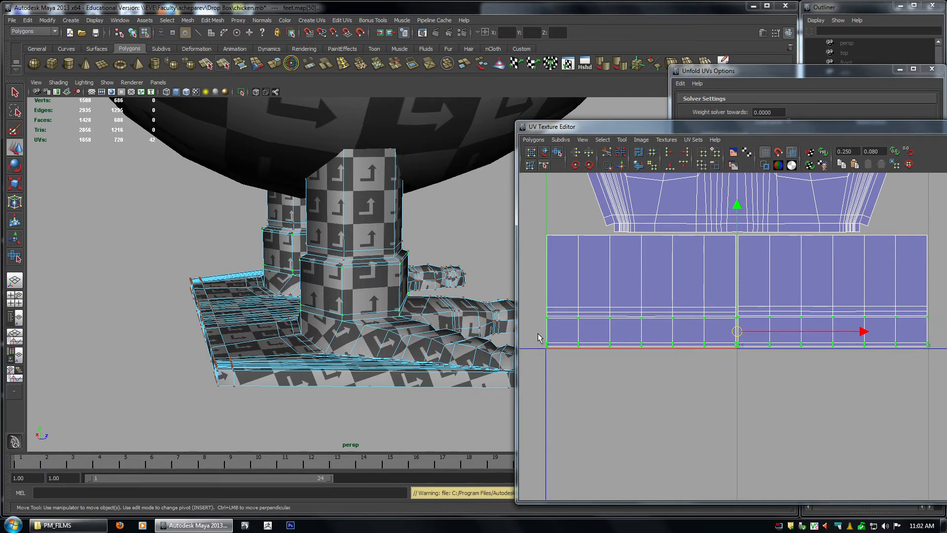
{"action": "left_click_drag", "start_coordinate": [539, 334], "coordinate": [942, 422], "text": "shift"}
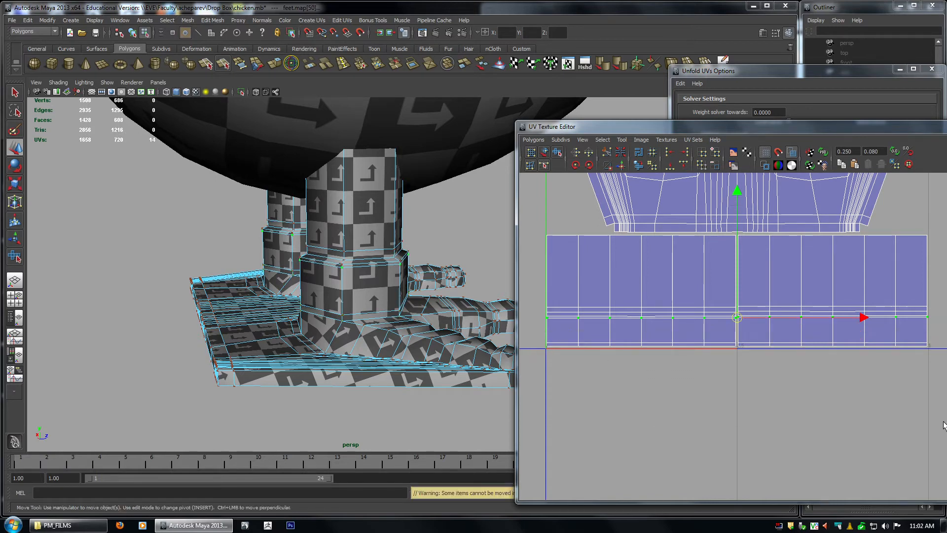
{"action": "left_click", "coordinate": [670, 169]}
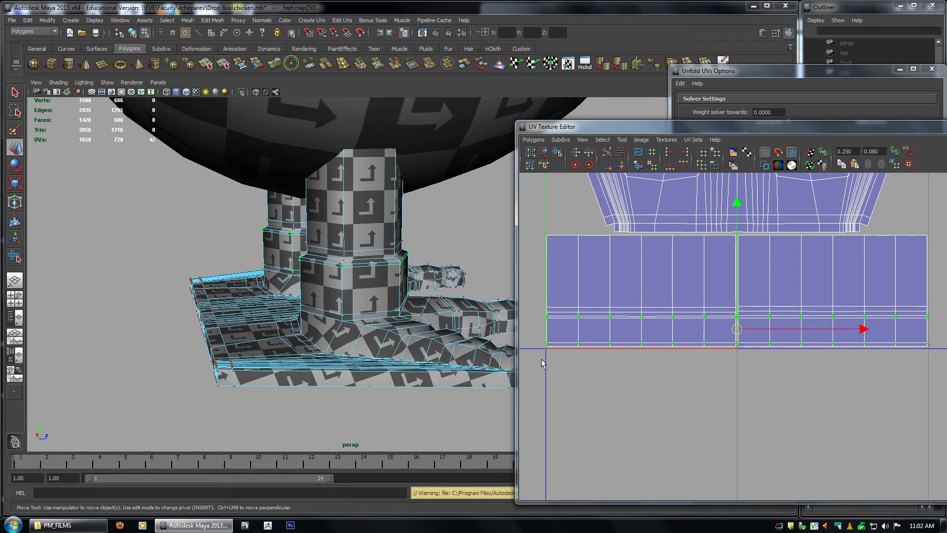
{"action": "left_click_drag", "start_coordinate": [536, 368], "coordinate": [934, 321], "text": "shift"}
{"action": "left_click", "coordinate": [670, 168]}
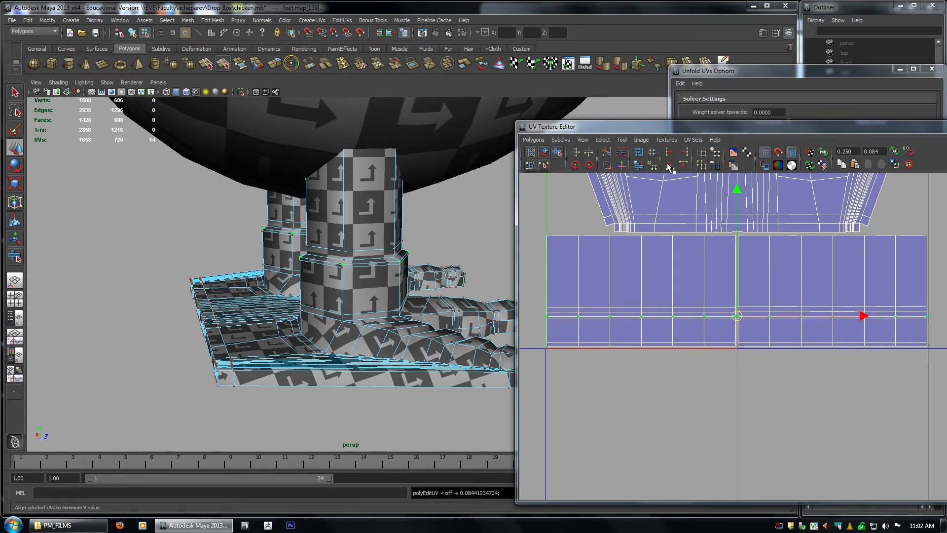
Align the two upper rows of the middle UV band across both leg shells to minimum V.
{"action": "key", "text": "shift+period"}
{"action": "left_click_drag", "start_coordinate": [538, 365], "coordinate": [761, 345], "text": "shift"}
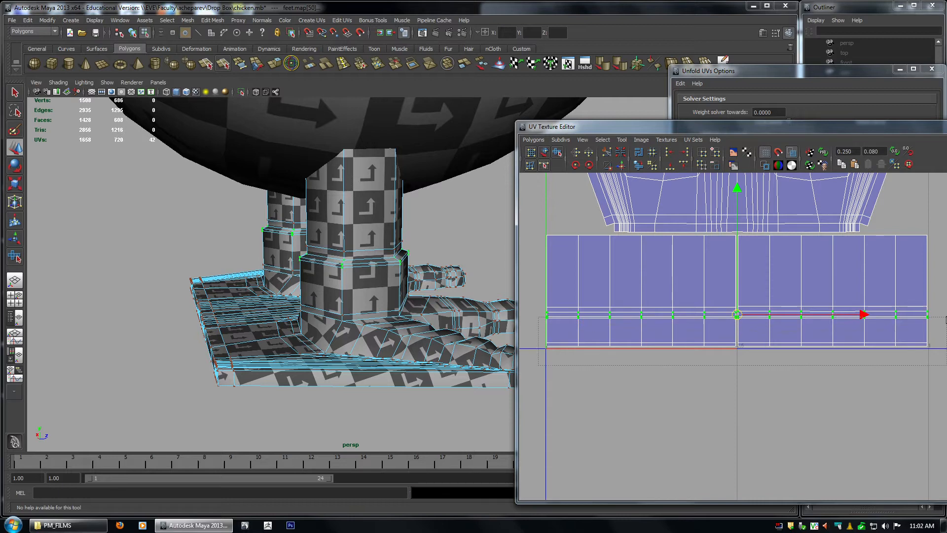
{"action": "left_click_drag", "start_coordinate": [946, 317], "coordinate": [946, 317], "text": "shift"}
{"action": "left_click", "coordinate": [669, 167]}
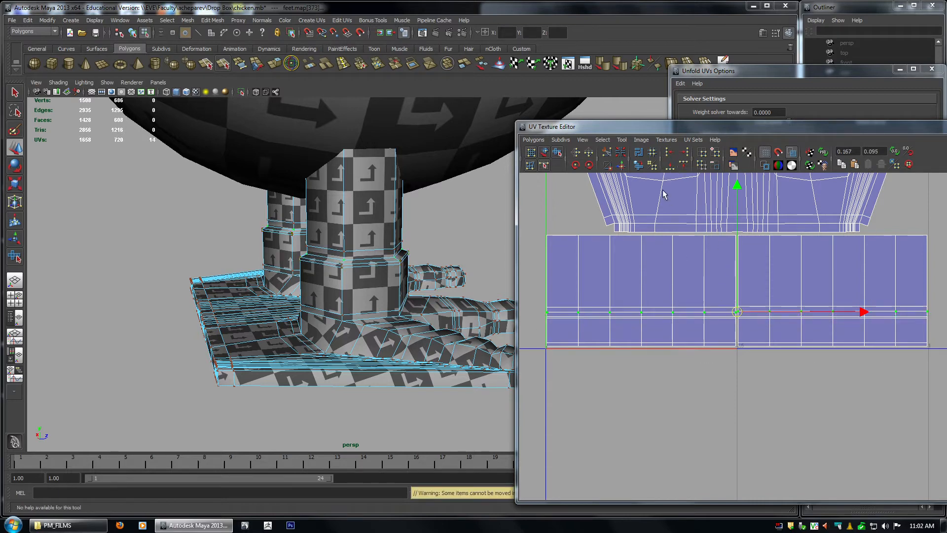
{"action": "left_click", "coordinate": [671, 168]}
{"action": "key", "text": "shift+period"}
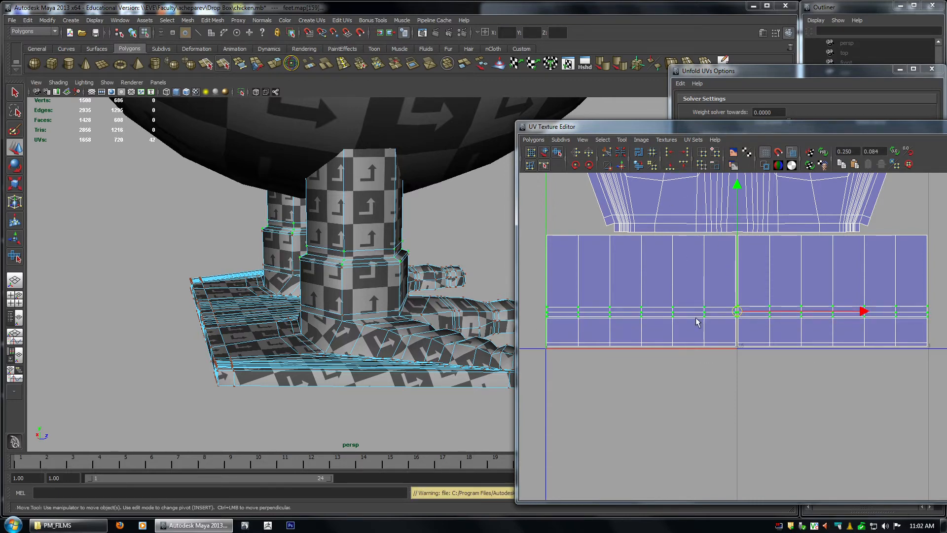
{"action": "left_click_drag", "start_coordinate": [534, 373], "coordinate": [946, 309], "text": "shift"}
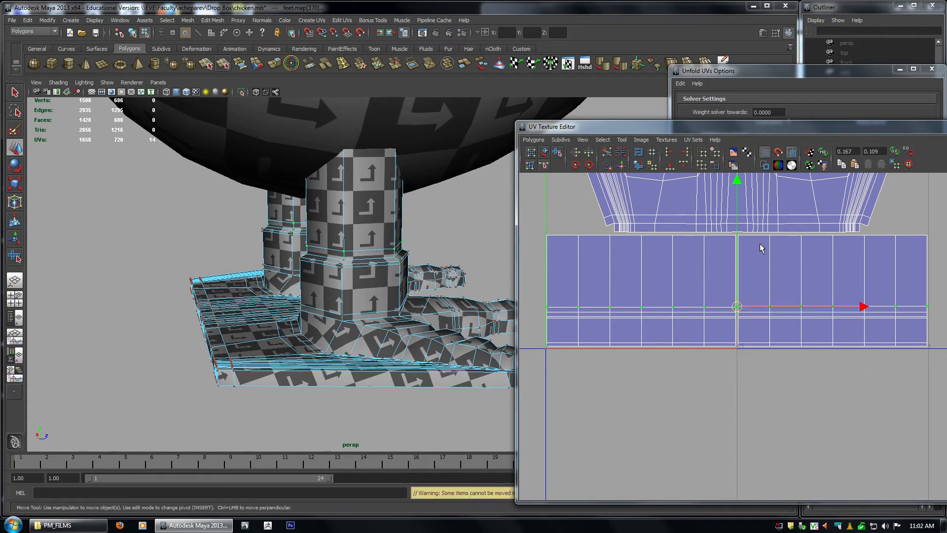
{"action": "left_click", "coordinate": [670, 167]}
{"action": "scroll", "coordinate": [828, 308], "scroll_direction": "down", "scroll_amount": 2}
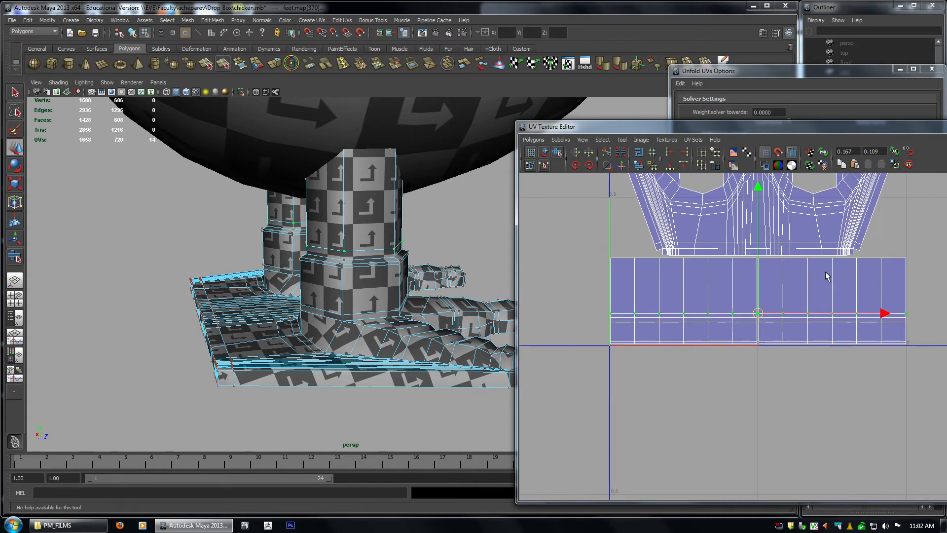
Return the feet mesh to object mode, then switch to UV selection and select all its shells.
{"action": "key", "text": "F8"}
{"action": "scroll", "coordinate": [890, 334], "scroll_direction": "down", "scroll_amount": 3}
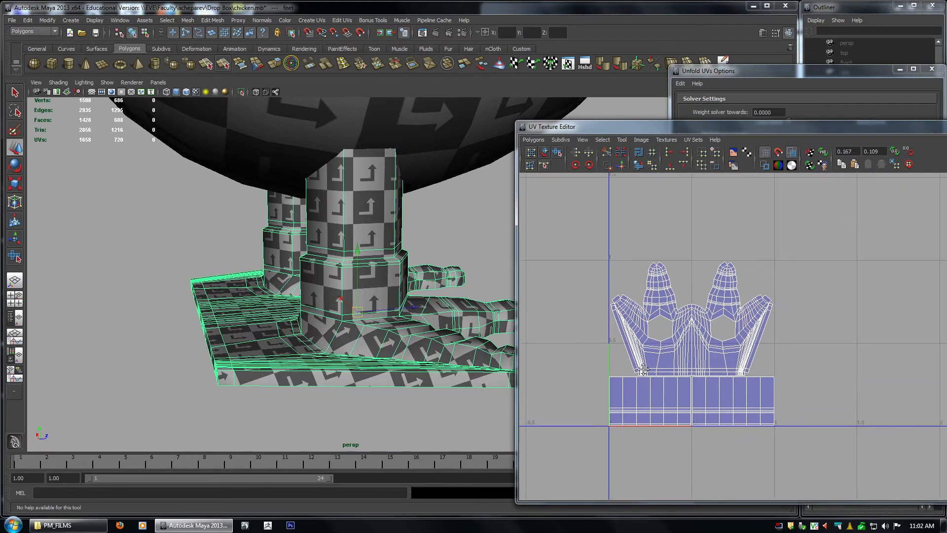
{"action": "scroll", "coordinate": [805, 354], "scroll_direction": "up", "scroll_amount": 1}
{"action": "scroll", "coordinate": [806, 355], "scroll_direction": "down", "scroll_amount": 2}
{"action": "right_click", "coordinate": [718, 324]}
{"action": "right_click_drag", "start_coordinate": [735, 325], "coordinate": [745, 325]}
{"action": "left_click_drag", "start_coordinate": [610, 255], "coordinate": [878, 475]}
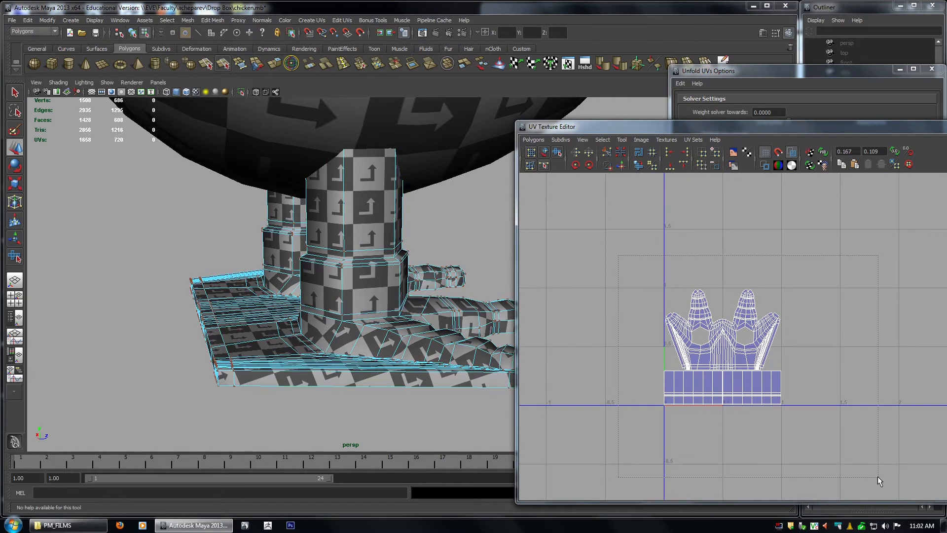
Add the body mesh to the selection and move the feet and leg shells horizontally clear of the body shells.
{"action": "middle_click_drag", "start_coordinate": [836, 404], "coordinate": [757, 342], "text": "alt"}
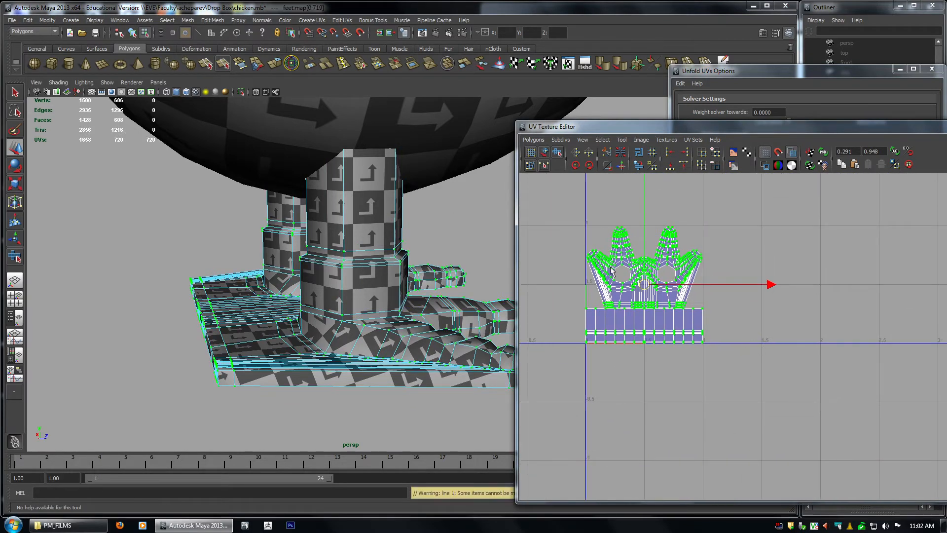
{"action": "left_click", "coordinate": [445, 159], "text": "alt"}
{"action": "left_click", "coordinate": [445, 157], "text": "shift"}
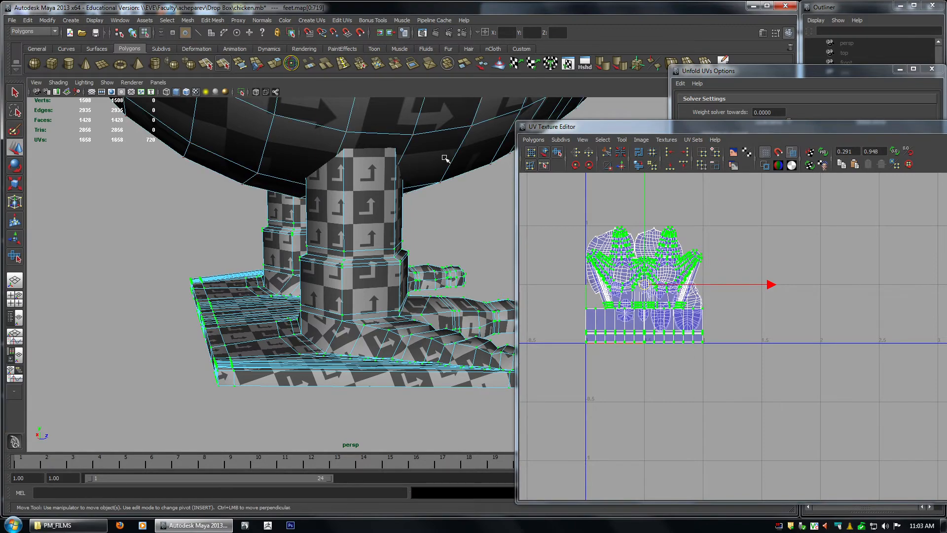
{"action": "right_click_drag", "start_coordinate": [659, 276], "coordinate": [706, 331], "text": "alt"}
{"action": "middle_click_drag", "start_coordinate": [583, 321], "coordinate": [728, 325], "text": "shift"}
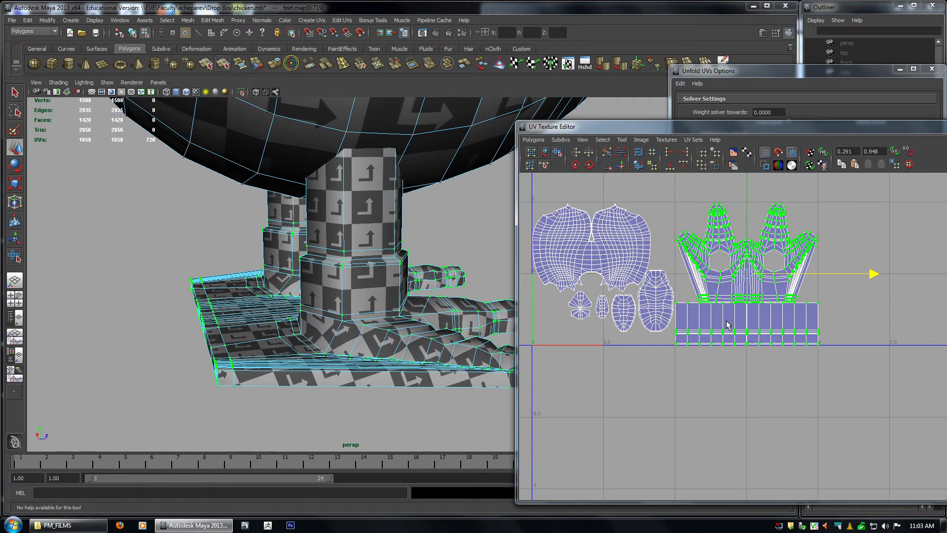
Scale the feet and leg shells down uniformly to bring their checker size closer to the body's.
{"action": "left_click_drag", "start_coordinate": [305, 276], "coordinate": [288, 287], "text": "alt"}
{"action": "middle_click_drag", "start_coordinate": [348, 256], "coordinate": [269, 190], "text": "alt"}
{"action": "key", "text": "r"}
{"action": "middle_click_drag", "start_coordinate": [861, 347], "coordinate": [768, 350]}
{"action": "left_click_drag", "start_coordinate": [219, 263], "coordinate": [231, 247], "text": "alt"}
{"action": "scroll", "coordinate": [231, 245], "scroll_direction": "down", "scroll_amount": 3}
Place the scaled feet and leg shells in the lower-left corner of the 0 to 1 UV space.
{"action": "left_click_drag", "start_coordinate": [412, 290], "coordinate": [261, 283], "text": "alt"}
{"action": "middle_click_drag", "start_coordinate": [686, 283], "coordinate": [555, 371], "text": "alt"}
{"action": "key", "text": "w"}
{"action": "middle_click_drag", "start_coordinate": [611, 356], "coordinate": [744, 321], "text": "alt"}
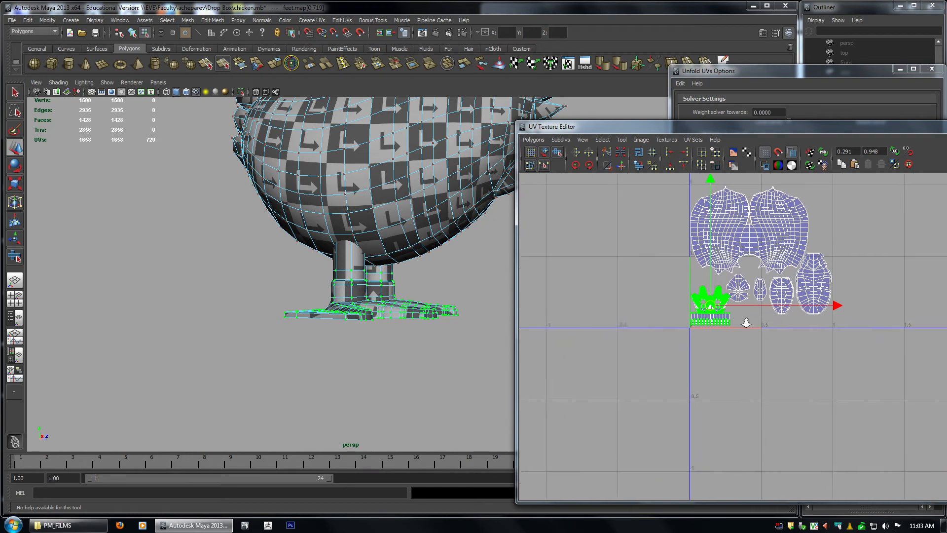
Nudge the fan-shaped shells up and to the right, away from the feet shells.
{"action": "scroll", "coordinate": [696, 309], "scroll_direction": "up", "scroll_amount": 3}
{"action": "right_click_drag", "start_coordinate": [697, 309], "coordinate": [765, 337], "text": "alt"}
{"action": "middle_click_drag", "start_coordinate": [765, 337], "coordinate": [789, 358], "text": "alt"}
{"action": "right_click_drag", "start_coordinate": [741, 343], "coordinate": [774, 358], "text": "alt"}
{"action": "middle_click_drag", "start_coordinate": [674, 307], "coordinate": [706, 328], "text": "alt"}
{"action": "key", "text": "q"}
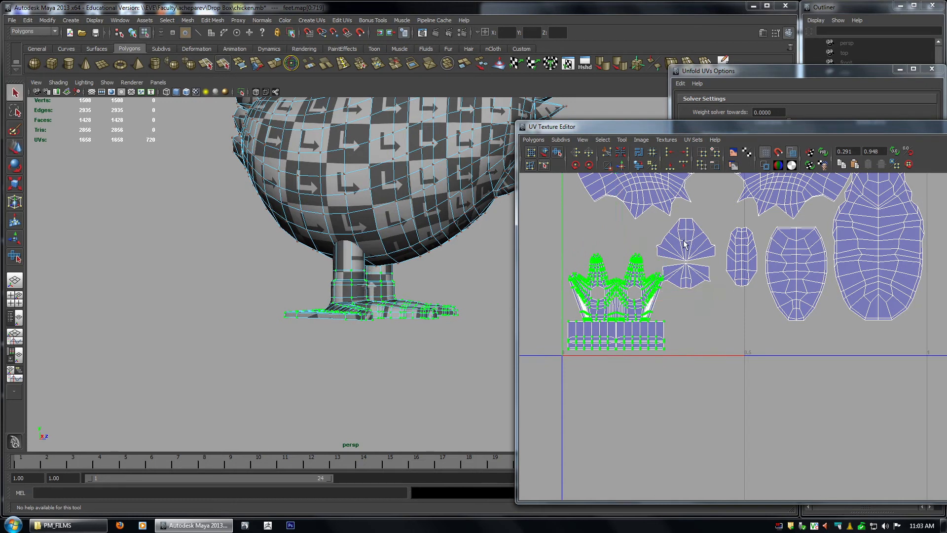
{"action": "left_click_drag", "start_coordinate": [681, 234], "coordinate": [707, 284]}
{"action": "right_click_drag", "start_coordinate": [709, 296], "coordinate": [719, 290], "text": "ctrl"}
{"action": "key", "text": "w"}
{"action": "middle_click_drag", "start_coordinate": [720, 294], "coordinate": [726, 287]}
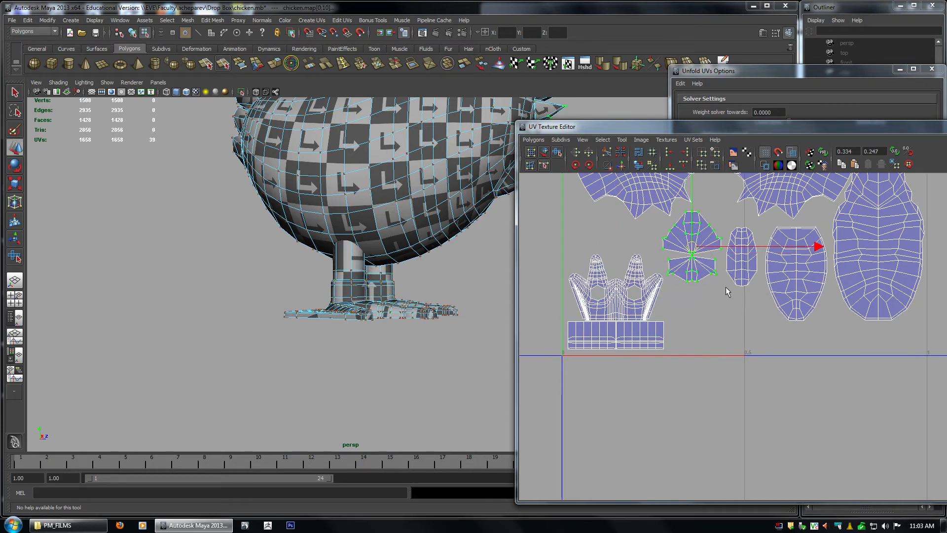
Nudge the narrow oval shell up and to the right, clear of the fan-shaped shells.
{"action": "left_click_drag", "start_coordinate": [741, 227], "coordinate": [742, 231]}
{"action": "right_click_drag", "start_coordinate": [744, 292], "coordinate": [755, 287], "text": "ctrl"}
{"action": "middle_click_drag", "start_coordinate": [756, 289], "coordinate": [760, 285]}
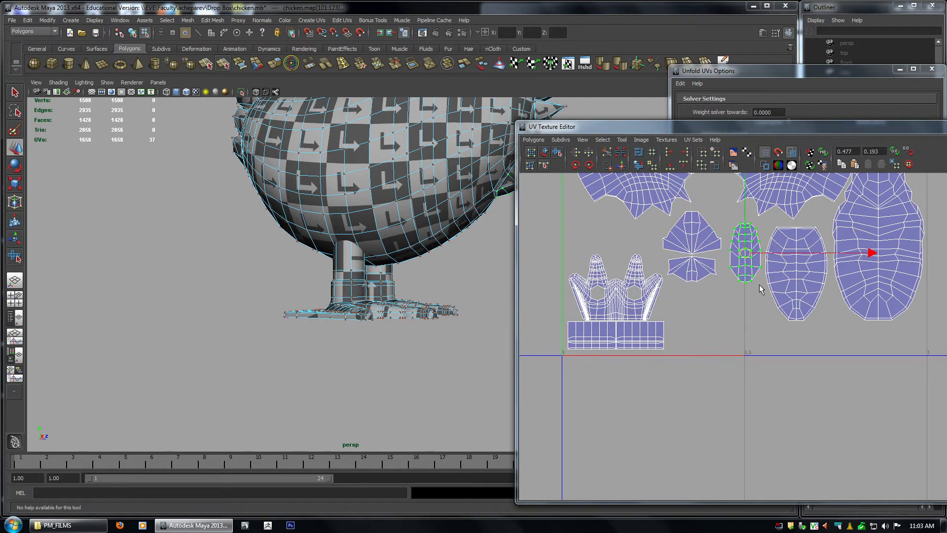
Shift the fan-shaped, narrow oval and wider oval shells together slightly toward the large oval shell.
{"action": "right_click_drag", "start_coordinate": [834, 295], "coordinate": [834, 394], "text": "alt"}
{"action": "middle_click_drag", "start_coordinate": [759, 366], "coordinate": [777, 389], "text": "alt"}
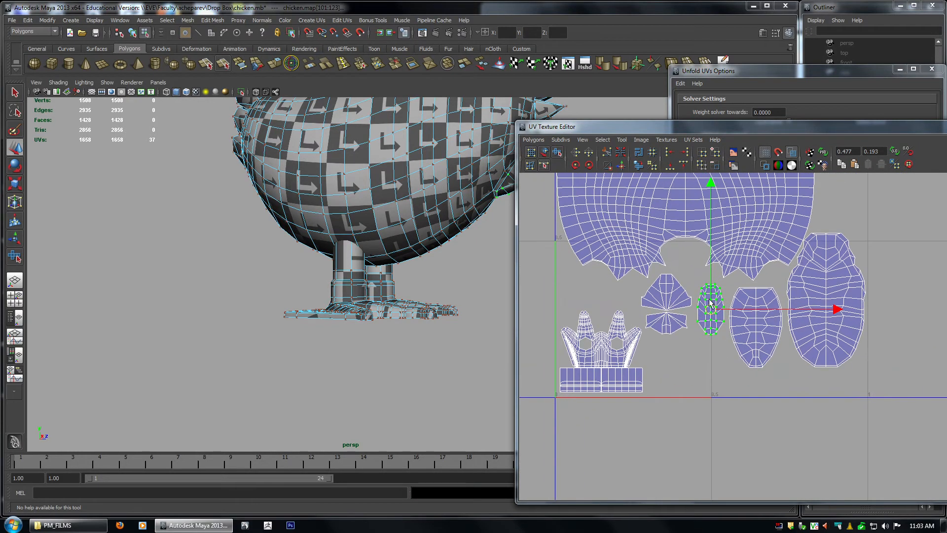
{"action": "left_click_drag", "start_coordinate": [768, 348], "coordinate": [785, 360]}
{"action": "right_click_drag", "start_coordinate": [744, 365], "coordinate": [754, 357], "text": "ctrl"}
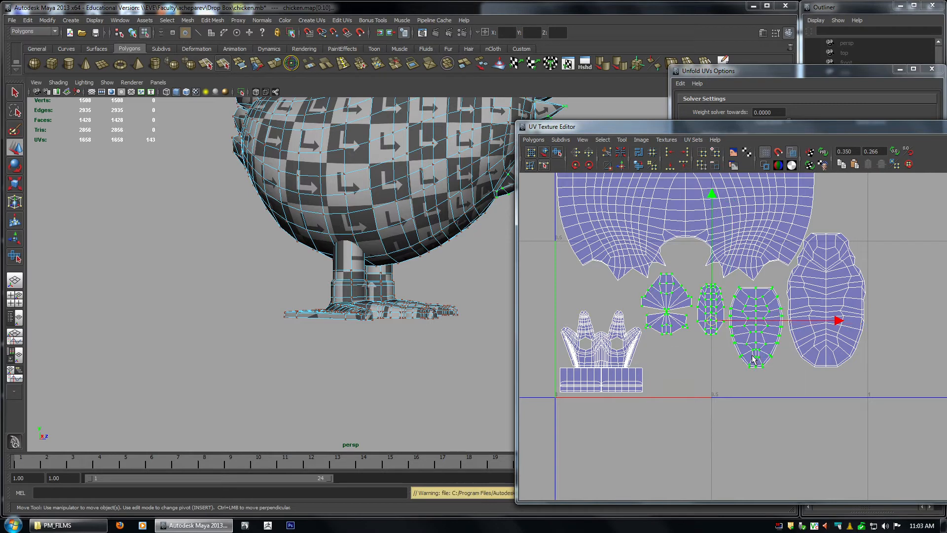
{"action": "middle_click_drag", "start_coordinate": [753, 357], "coordinate": [756, 355]}
Nudge the narrow oval shell and the fan-shaped shells slightly right to tighten the spacing in the row.
{"action": "left_click_drag", "start_coordinate": [709, 295], "coordinate": [719, 311]}
{"action": "right_click_drag", "start_coordinate": [712, 340], "coordinate": [723, 332], "text": "ctrl"}
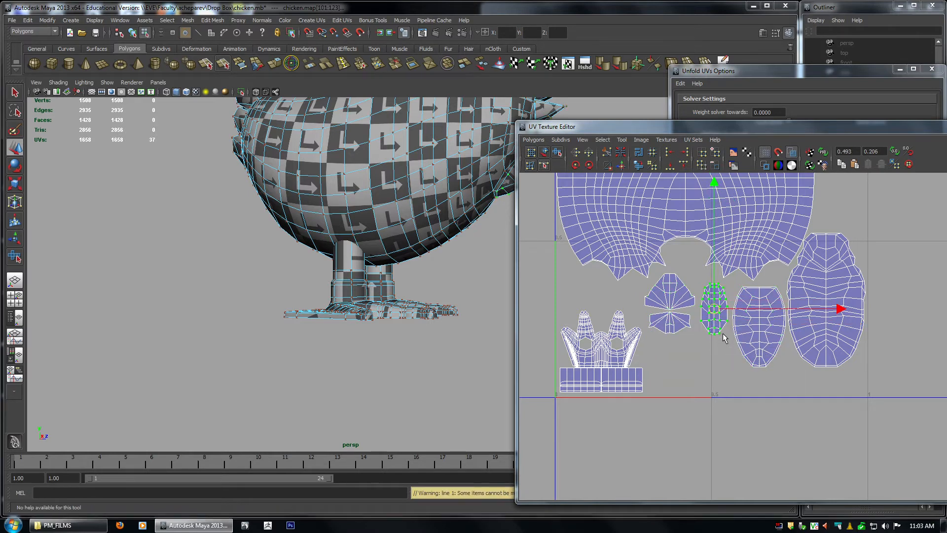
{"action": "middle_click_drag", "start_coordinate": [724, 334], "coordinate": [725, 334]}
{"action": "left_click_drag", "start_coordinate": [658, 290], "coordinate": [681, 336]}
{"action": "right_click_drag", "start_coordinate": [682, 337], "coordinate": [695, 329], "text": "ctrl"}
{"action": "middle_click_drag", "start_coordinate": [695, 329], "coordinate": [698, 329]}
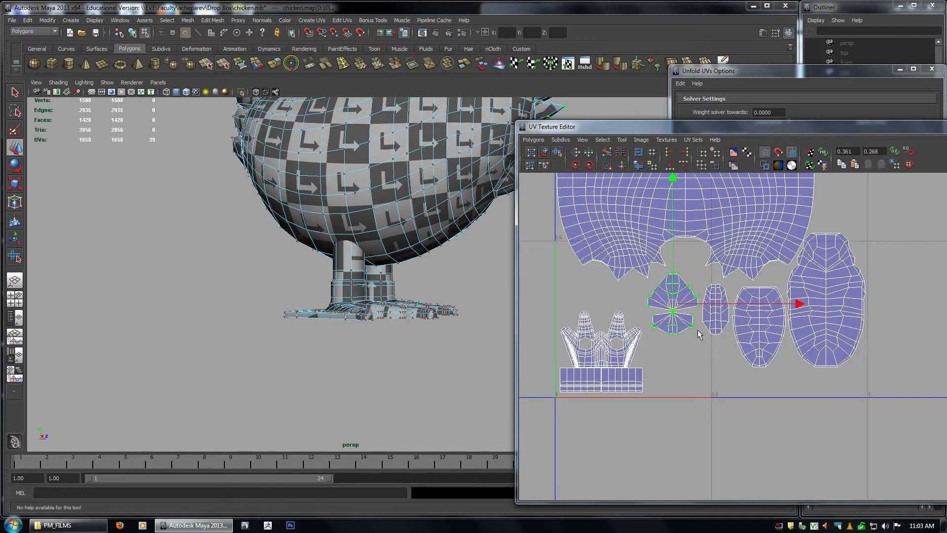
Move all feet and leg shells up until their lower edge lines up with the neighbouring oval shells.
{"action": "left_click_drag", "start_coordinate": [622, 387], "coordinate": [621, 388]}
{"action": "right_click_drag", "start_coordinate": [621, 388], "coordinate": [649, 380], "text": "ctrl"}
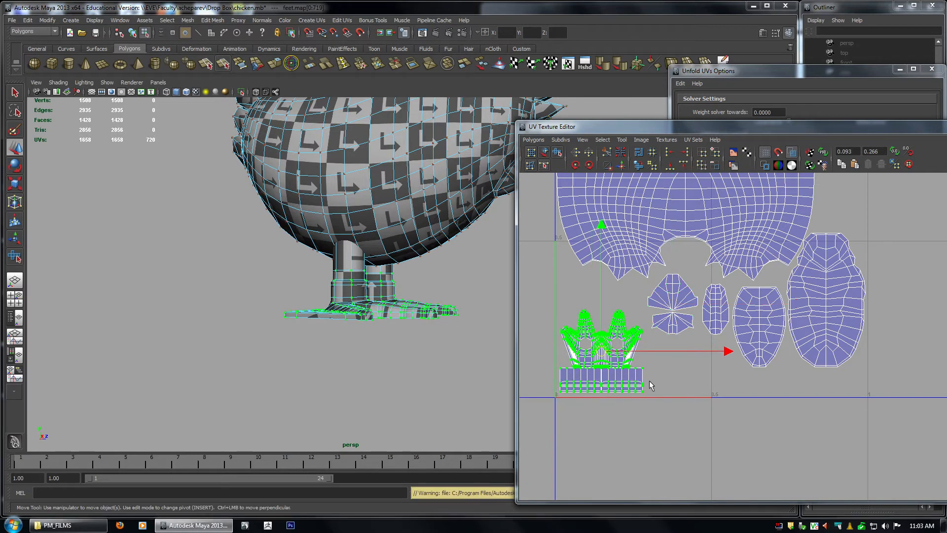
{"action": "middle_click_drag", "start_coordinate": [649, 380], "coordinate": [650, 354]}
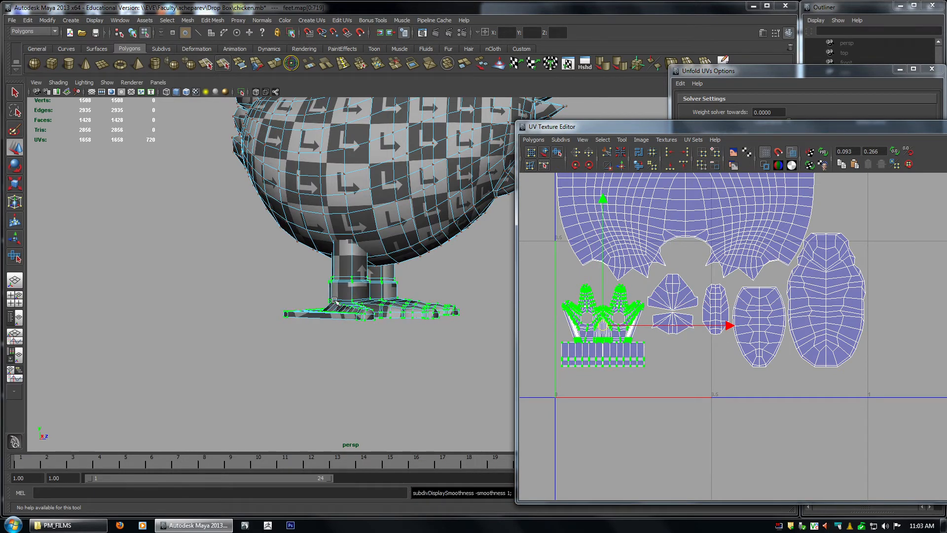
Select the body and feet meshes as objects and assign them the existing default material in place of the checker.
{"action": "right_click_drag", "start_coordinate": [334, 298], "coordinate": [344, 292]}
{"action": "left_click", "coordinate": [456, 285]}
{"action": "right_click_drag", "start_coordinate": [457, 285], "coordinate": [166, 225], "text": "alt"}
{"action": "left_click_drag", "start_coordinate": [236, 241], "coordinate": [245, 314]}
{"action": "key", "text": "1"}
{"action": "left_click_drag", "start_coordinate": [411, 342], "coordinate": [410, 321], "text": "alt"}
{"action": "right_click_drag", "start_coordinate": [409, 321], "coordinate": [502, 402], "text": "alt"}
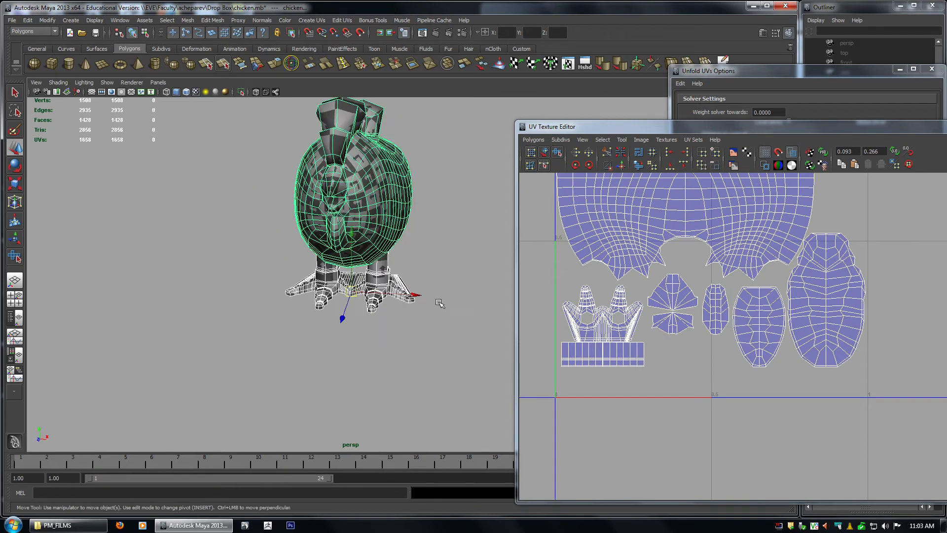
{"action": "left_click_drag", "start_coordinate": [440, 303], "coordinate": [335, 283], "text": "alt"}
{"action": "right_click", "coordinate": [409, 217]}
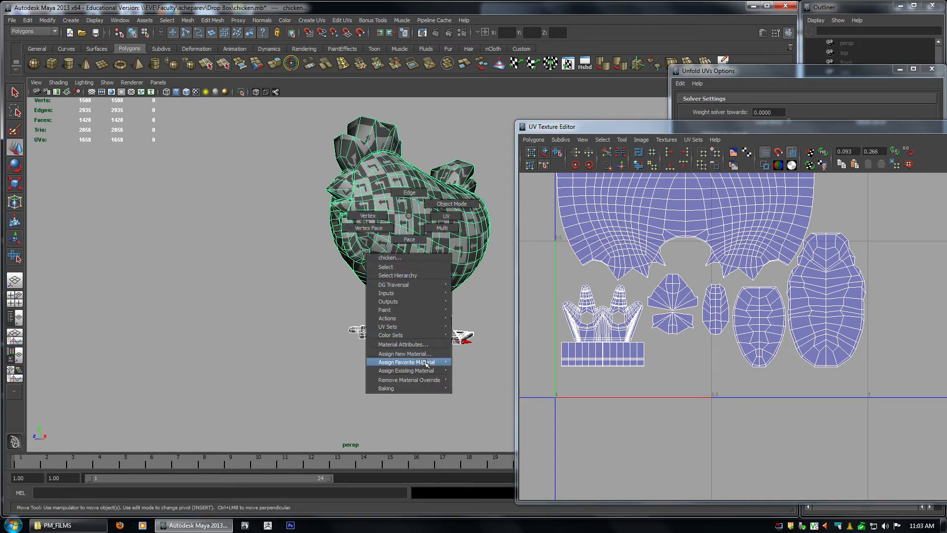
{"action": "mouse_move", "coordinate": [428, 372]}
{"action": "left_click", "coordinate": [471, 371]}
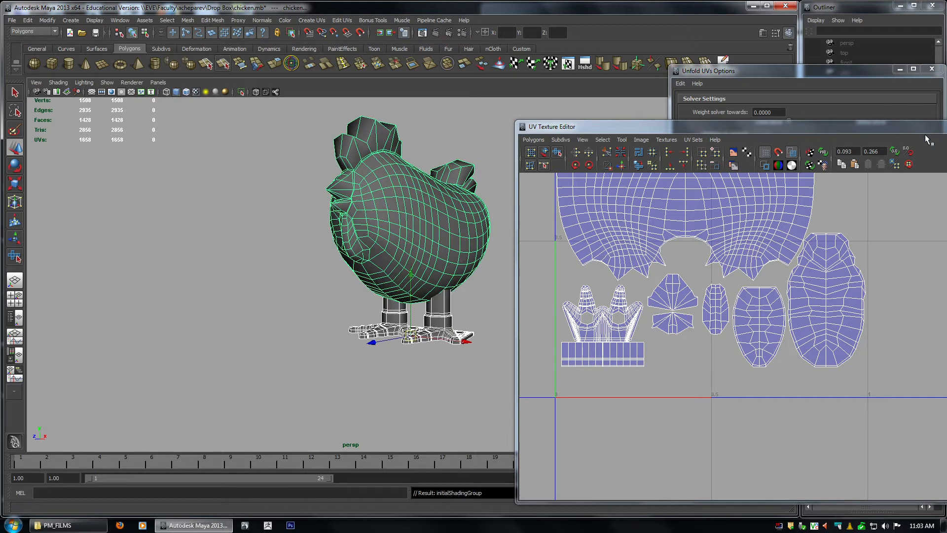
Close the UV Texture Editor and the Unfold UVs options.
{"action": "left_click_drag", "start_coordinate": [918, 127], "coordinate": [684, 93]}
{"action": "left_click", "coordinate": [899, 91]}
{"action": "left_click", "coordinate": [932, 69]}
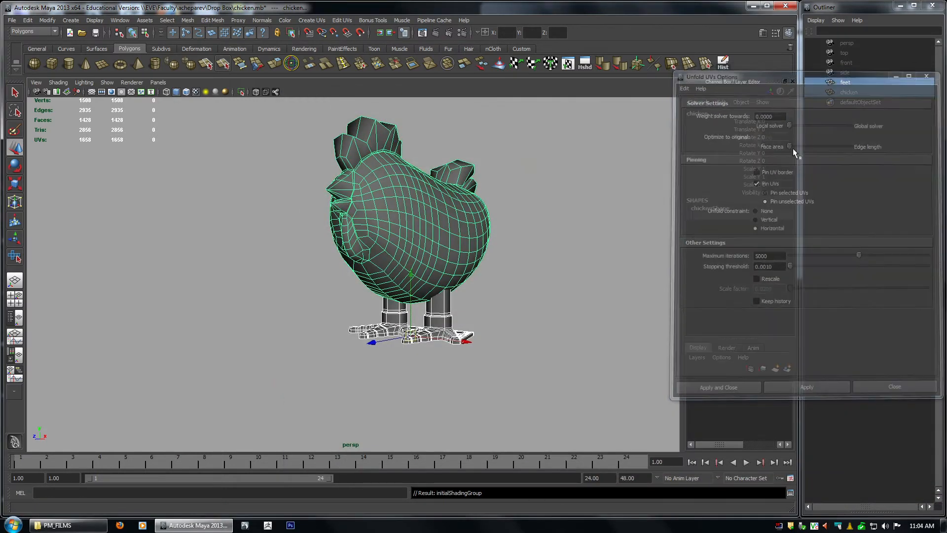
Select the chicken's body and feet, freeze their transformations and reset them.
{"action": "left_click", "coordinate": [552, 230]}
{"action": "left_click_drag", "start_coordinate": [552, 230], "coordinate": [372, 300], "text": "alt"}
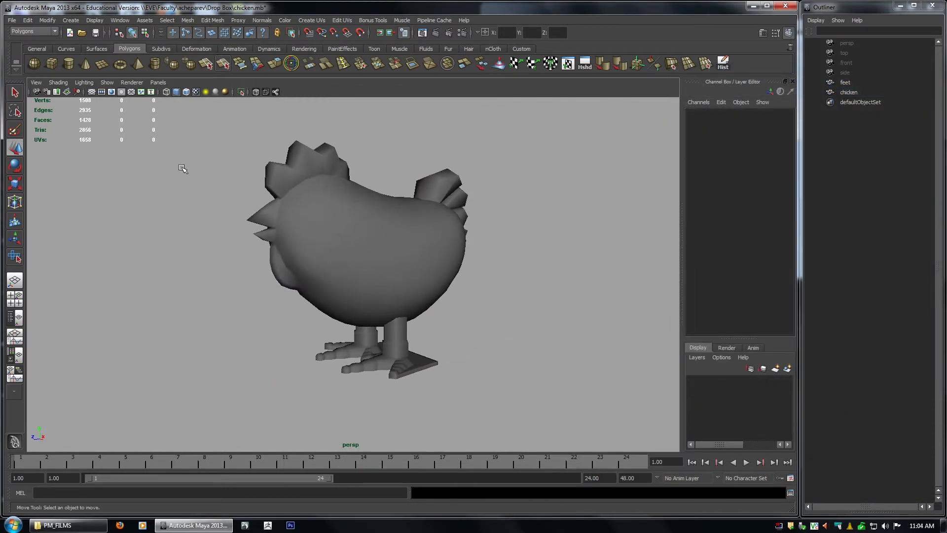
{"action": "left_click_drag", "start_coordinate": [184, 169], "coordinate": [474, 373]}
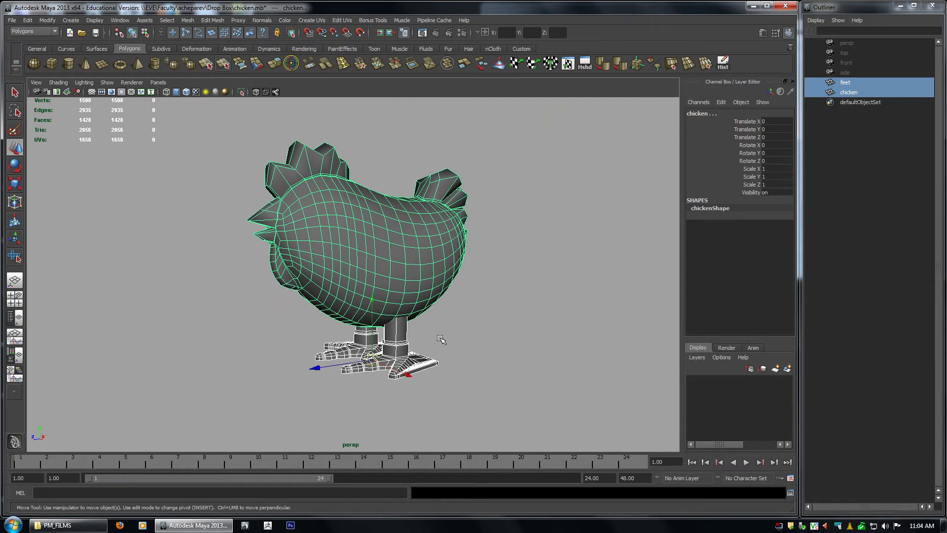
{"action": "left_click_drag", "start_coordinate": [411, 294], "coordinate": [437, 287], "text": "alt"}
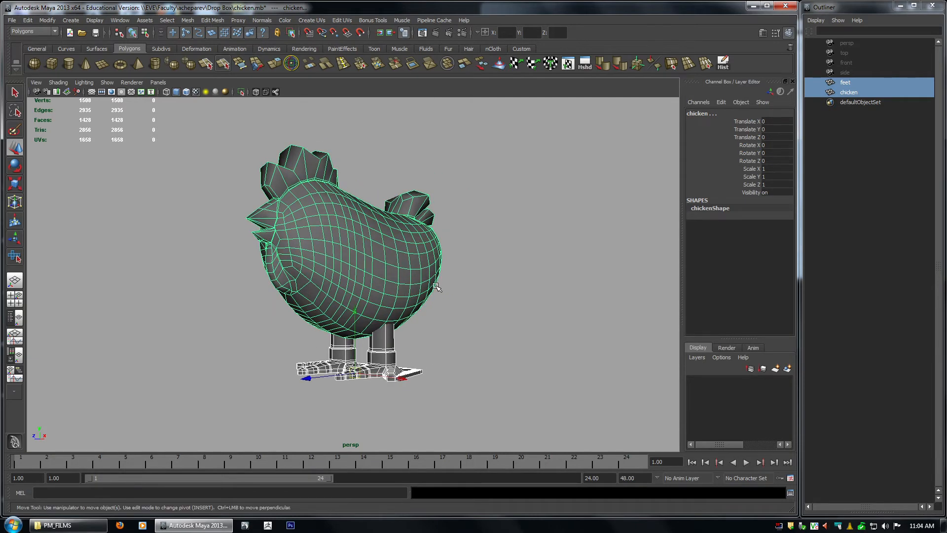
{"action": "left_click", "coordinate": [48, 20]}
{"action": "left_click", "coordinate": [77, 53]}
{"action": "left_click", "coordinate": [48, 20]}
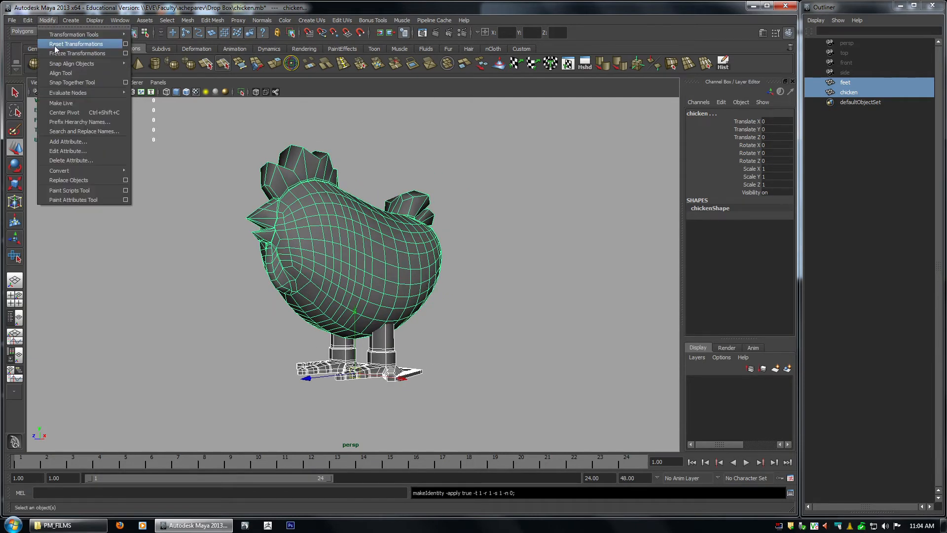
{"action": "left_click", "coordinate": [54, 44]}
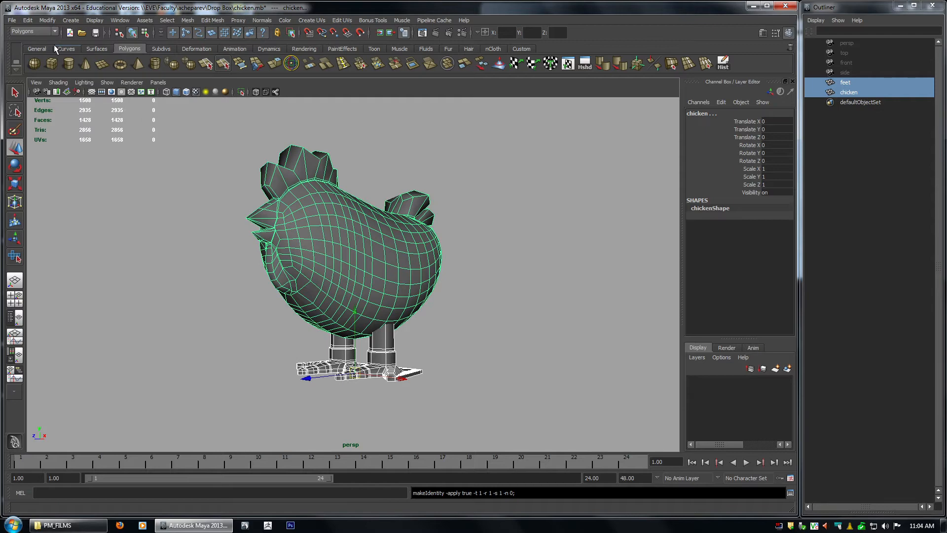
Soften the edges of the body and feet meshes, and clear the selection.
{"action": "left_click", "coordinate": [603, 64]}
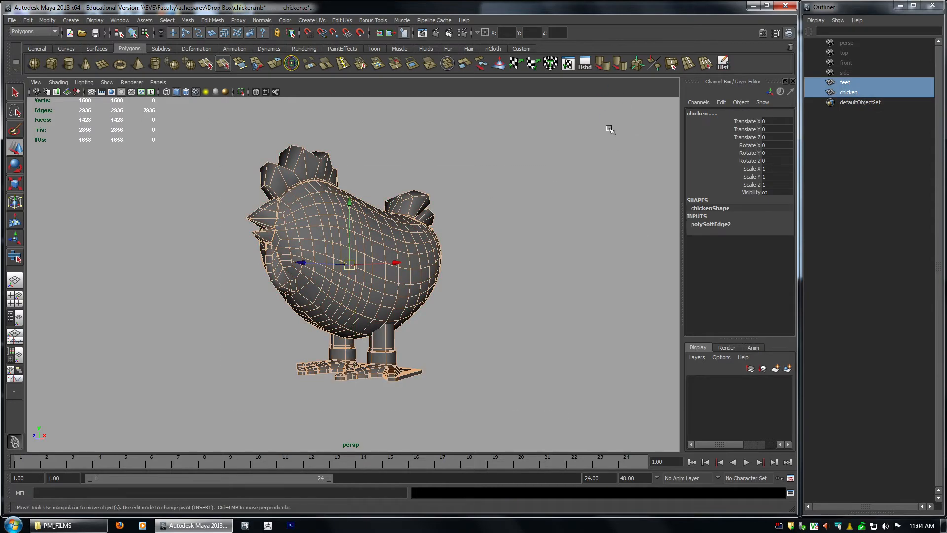
{"action": "left_click", "coordinate": [561, 235]}
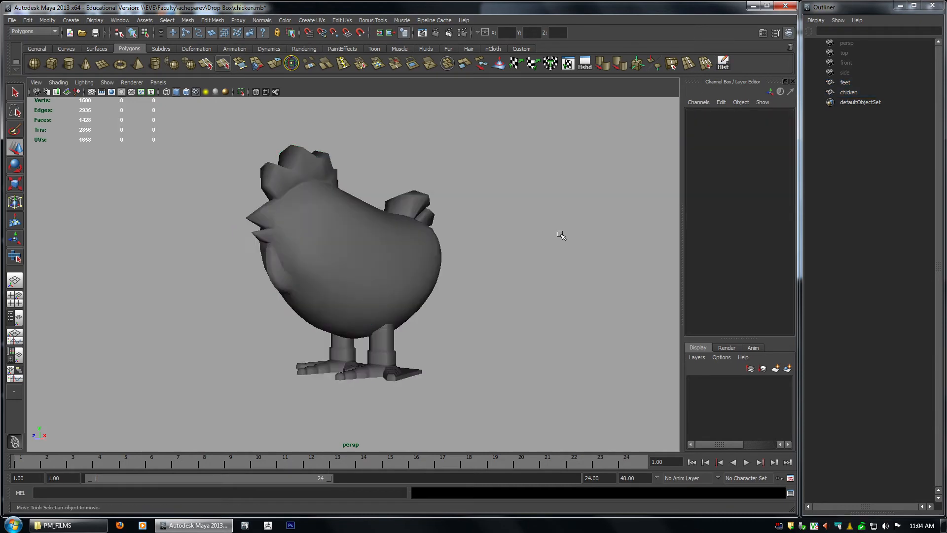
List all node types in the Outliner and delete the nodes from defaultObjectSet through defaultViewColorManager, keeping the feet and chicken meshes.
{"action": "left_click", "coordinate": [847, 83]}
{"action": "left_click", "coordinate": [849, 93], "text": "ctrl"}
{"action": "left_click_drag", "start_coordinate": [419, 280], "coordinate": [319, 234], "text": "alt"}
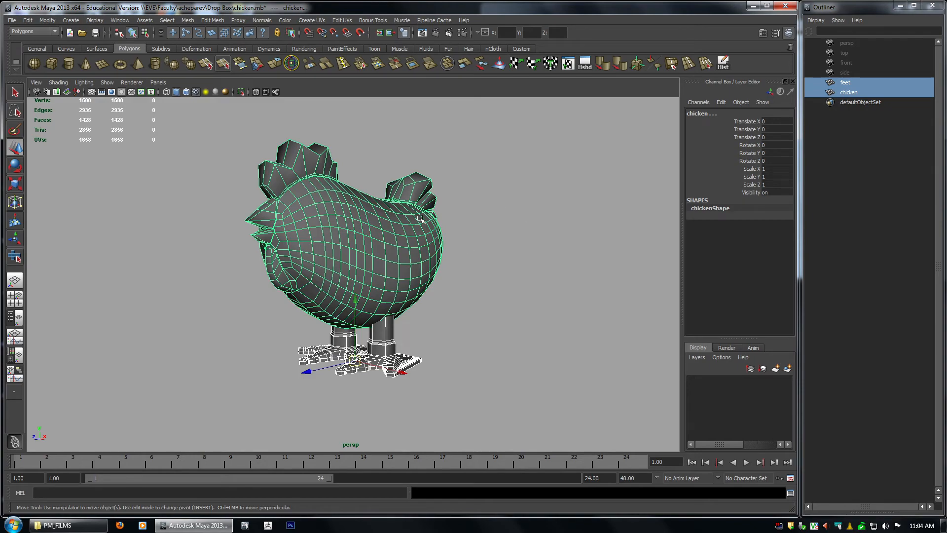
{"action": "left_click_drag", "start_coordinate": [436, 218], "coordinate": [461, 161], "text": "alt"}
{"action": "left_click", "coordinate": [816, 20]}
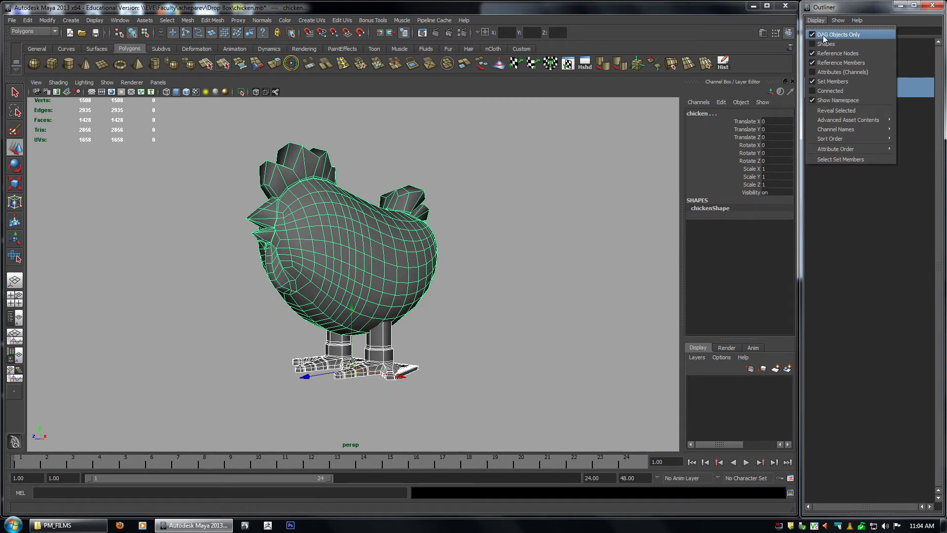
{"action": "left_click", "coordinate": [823, 35]}
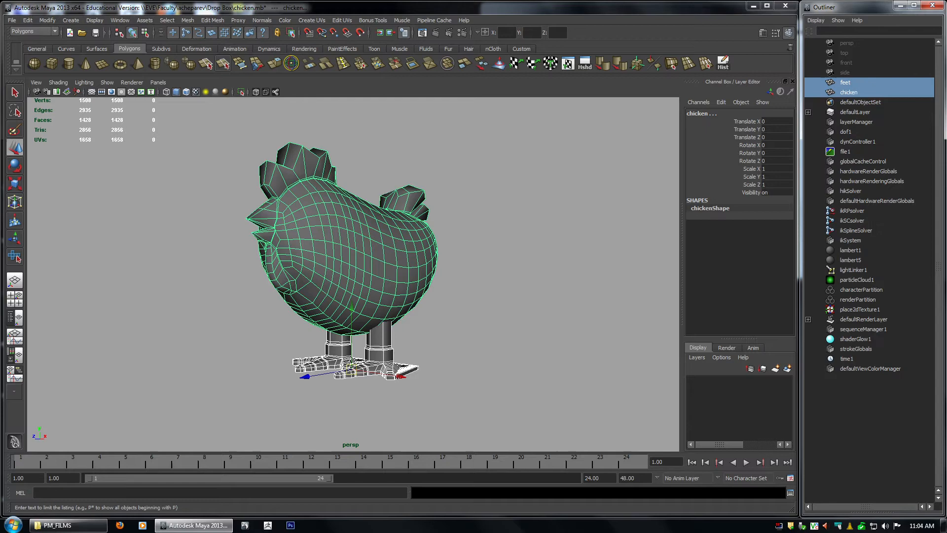
{"action": "left_click", "coordinate": [854, 113]}
{"action": "left_click", "coordinate": [849, 93]}
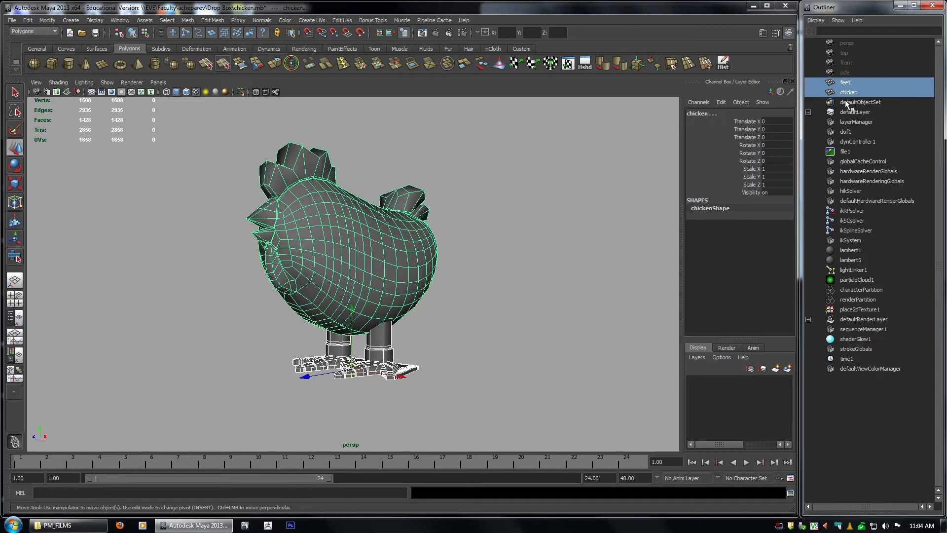
{"action": "left_click_drag", "start_coordinate": [858, 103], "coordinate": [872, 366]}
{"action": "key", "text": "Delete"}
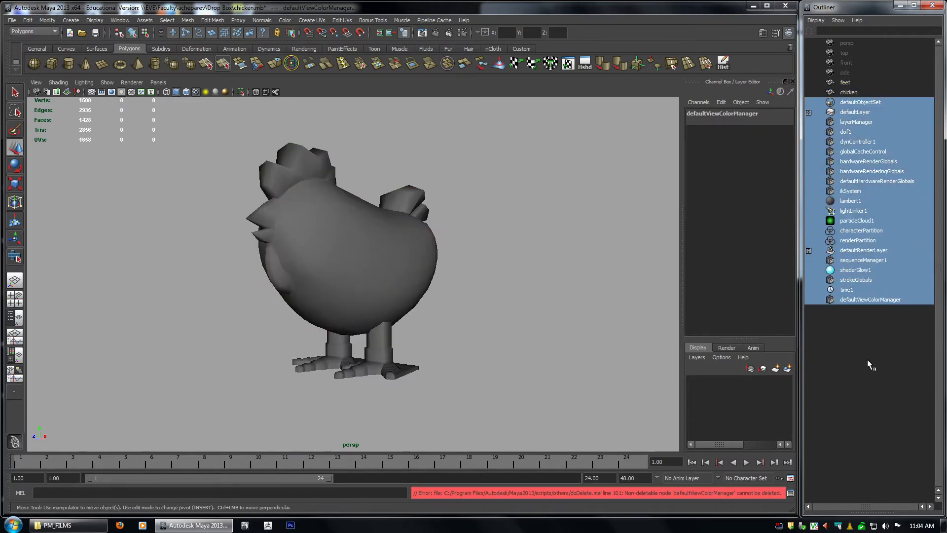
Restrict the Outliner to DAG objects only and save the scene with nothing selected.
{"action": "left_click", "coordinate": [816, 20]}
{"action": "left_click", "coordinate": [819, 35]}
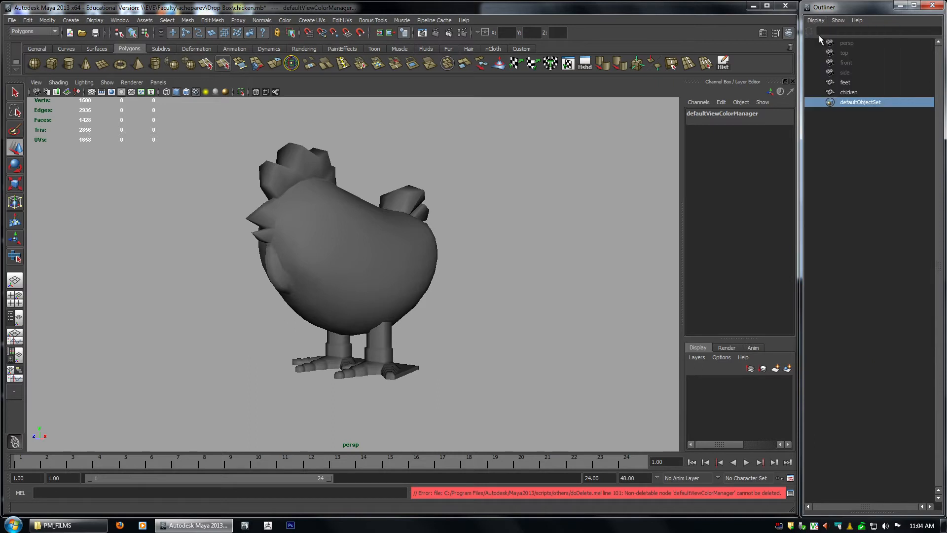
{"action": "left_click", "coordinate": [871, 179]}
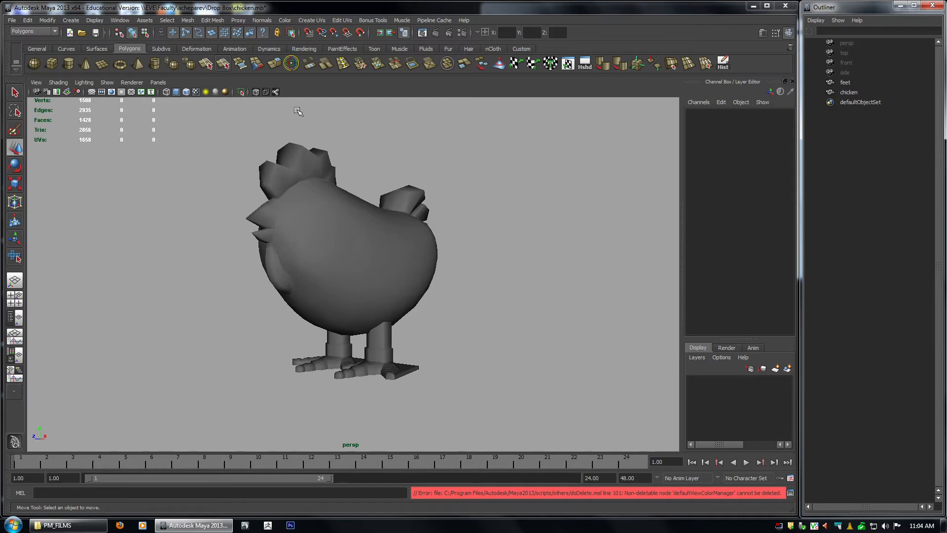
{"action": "left_click", "coordinate": [192, 169]}
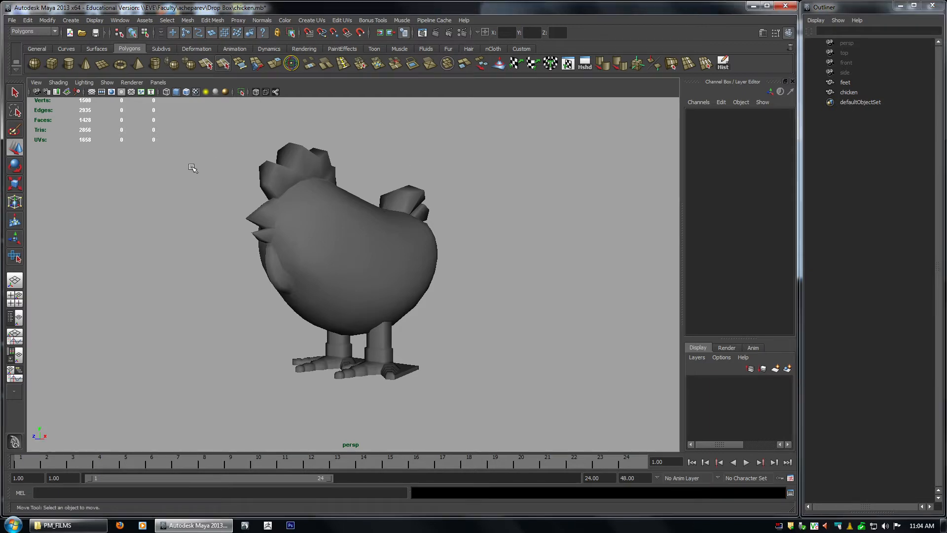
{"action": "key", "text": "ctrl+s"}
Select the chicken's body and feet and display their combined UV layout in the UV Texture Editor.
{"action": "left_click_drag", "start_coordinate": [459, 223], "coordinate": [411, 239], "text": "alt"}
{"action": "left_click_drag", "start_coordinate": [266, 186], "coordinate": [432, 291]}
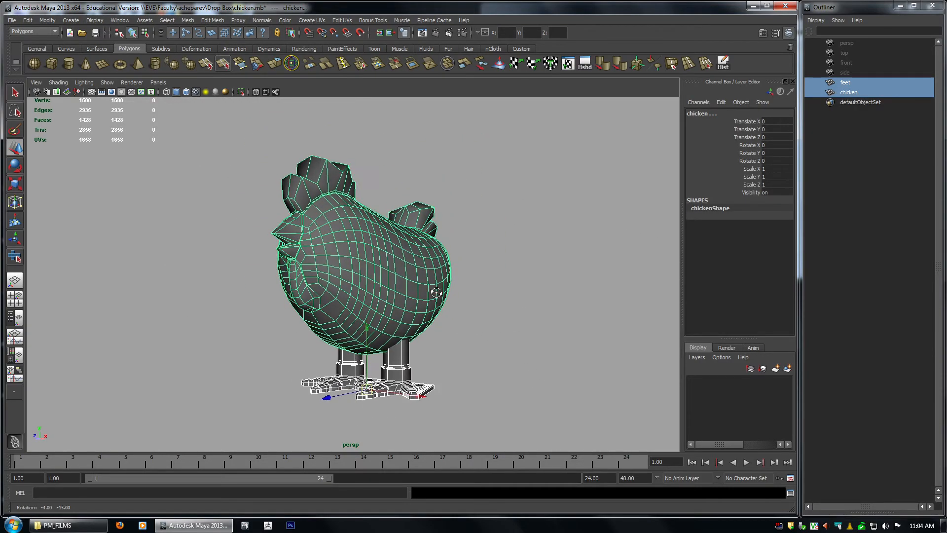
{"action": "right_click_drag", "start_coordinate": [432, 291], "coordinate": [491, 332], "text": "alt"}
{"action": "left_click_drag", "start_coordinate": [438, 220], "coordinate": [554, 145], "text": "alt"}
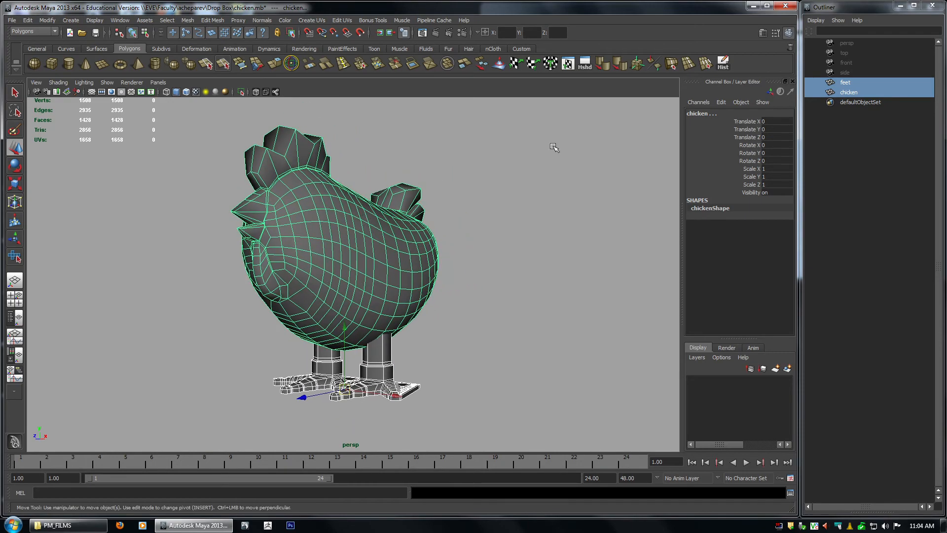
{"action": "left_click", "coordinate": [568, 63]}
{"action": "right_click_drag", "start_coordinate": [634, 241], "coordinate": [594, 197], "text": "alt"}
{"action": "middle_click_drag", "start_coordinate": [594, 198], "coordinate": [672, 230], "text": "alt"}
{"action": "left_click_drag", "start_coordinate": [599, 95], "coordinate": [644, 73]}
{"action": "right_click_drag", "start_coordinate": [693, 178], "coordinate": [587, 181], "text": "alt"}
{"action": "middle_click_drag", "start_coordinate": [587, 180], "coordinate": [527, 191], "text": "alt"}
{"action": "middle_click_drag", "start_coordinate": [227, 226], "coordinate": [136, 227], "text": "alt"}
Start a UV Snapshot and set its output file to chicken_uvs on the Desktop.
{"action": "left_click", "coordinate": [348, 84]}
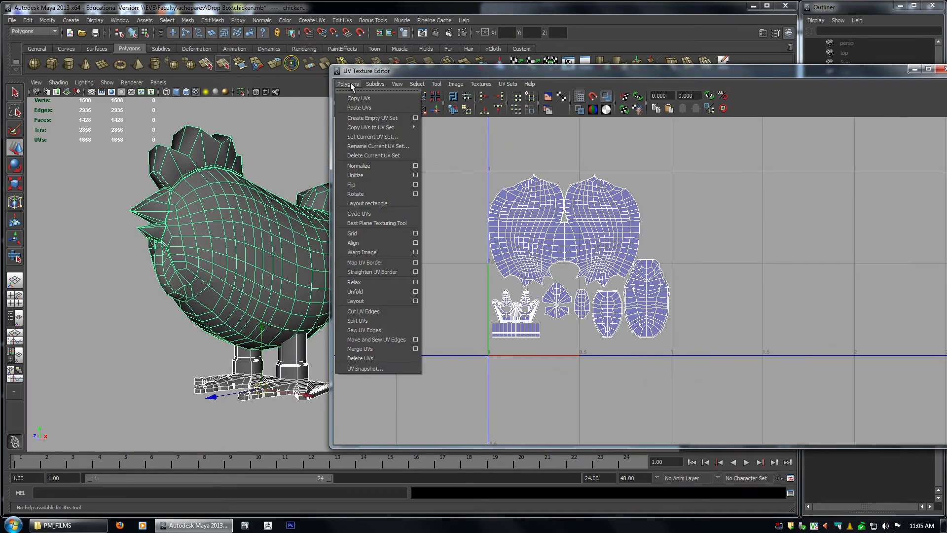
{"action": "left_click", "coordinate": [352, 85]}
{"action": "left_click", "coordinate": [351, 85]}
{"action": "left_click", "coordinate": [386, 368]}
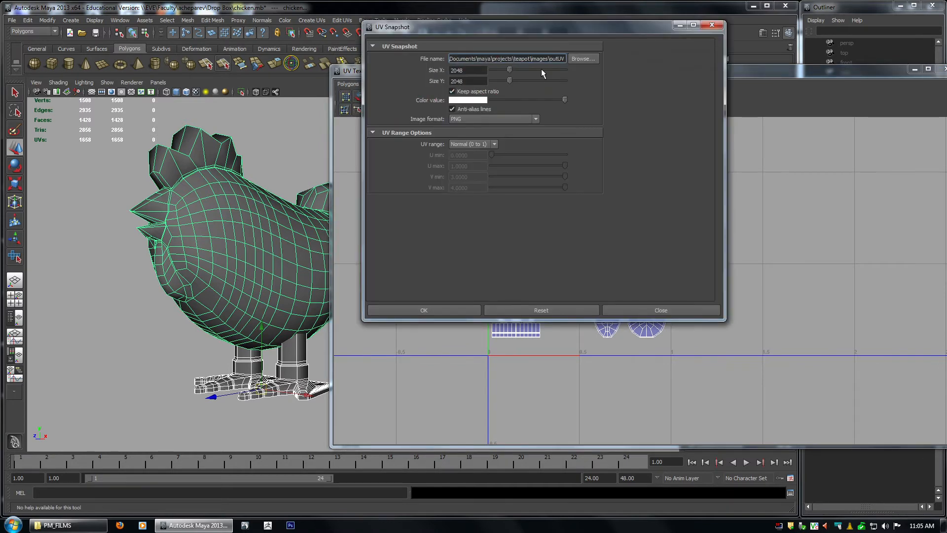
{"action": "left_click_drag", "start_coordinate": [541, 35], "coordinate": [440, 30]}
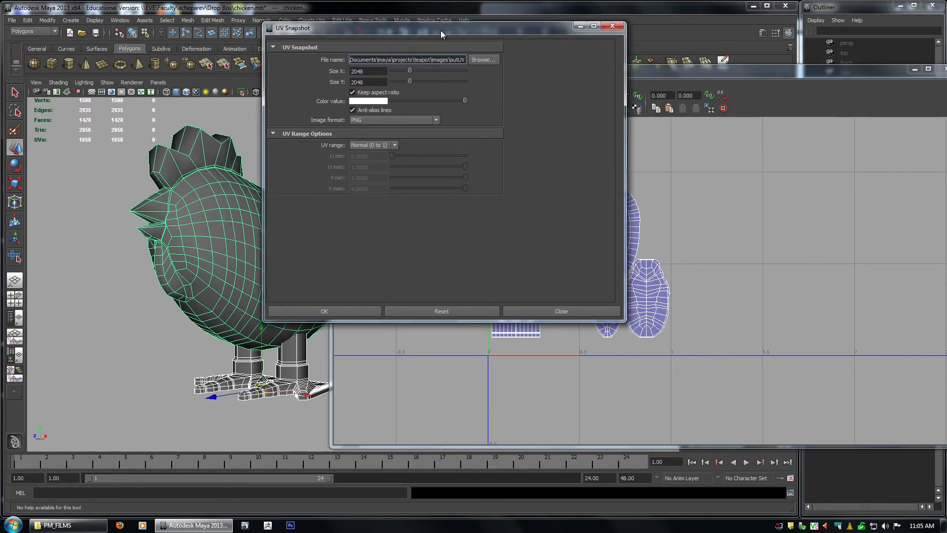
{"action": "left_click", "coordinate": [483, 56]}
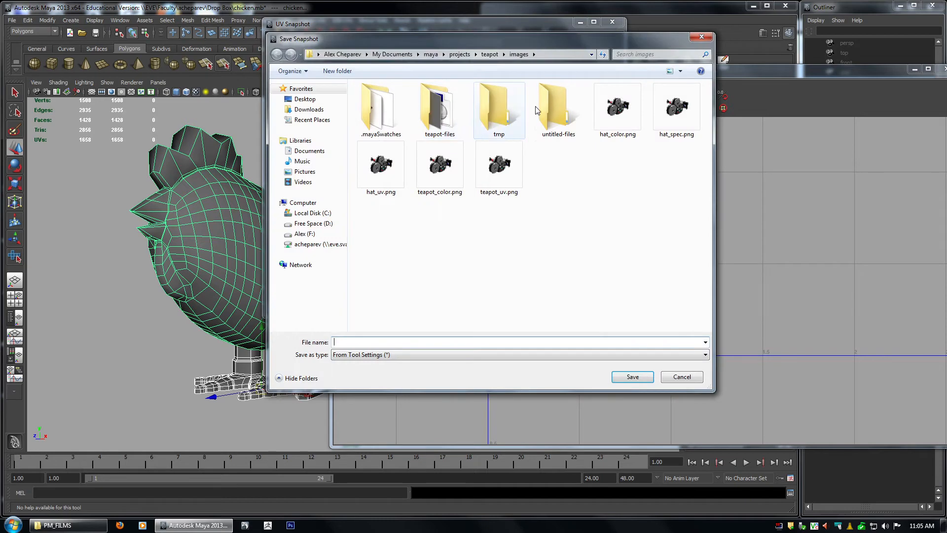
{"action": "left_click", "coordinate": [305, 100]}
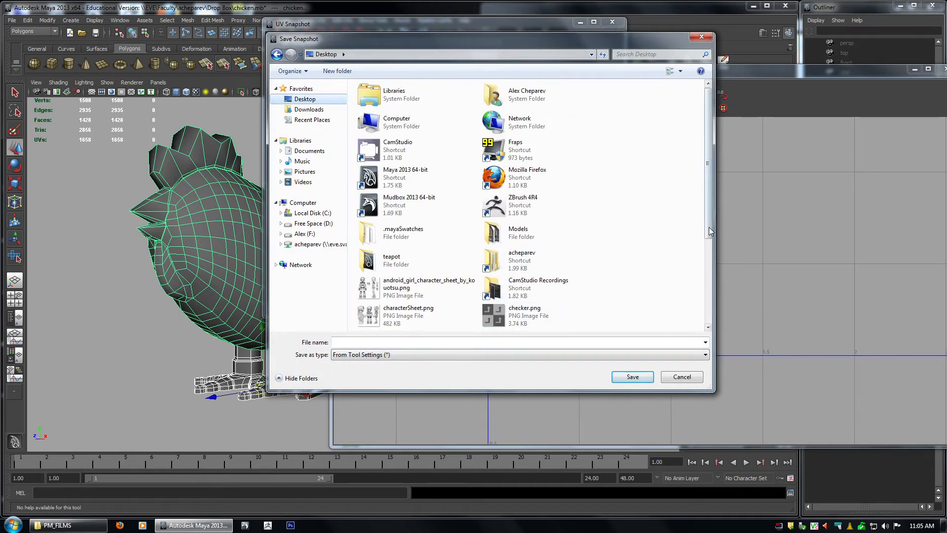
{"action": "scroll", "coordinate": [710, 232], "scroll_direction": "down", "scroll_amount": 3}
{"action": "left_click", "coordinate": [428, 342]}
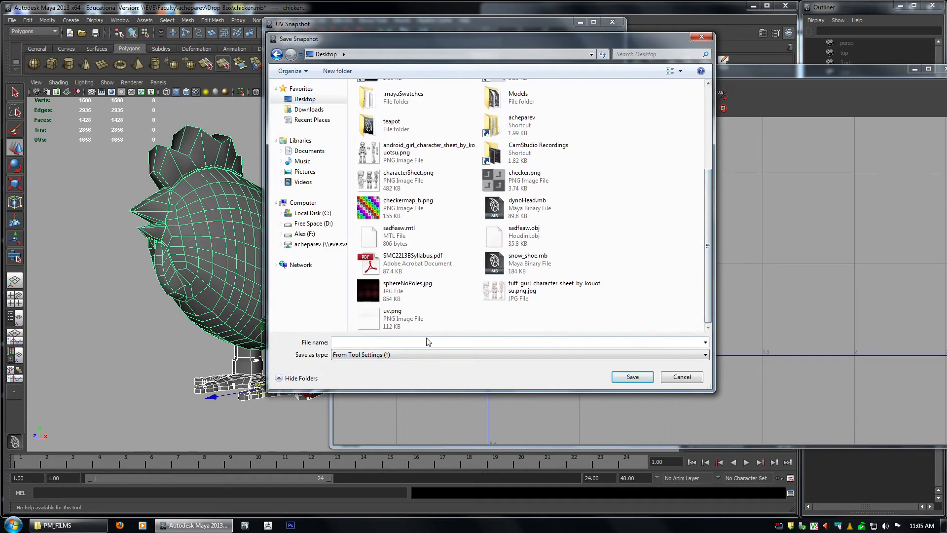
{"action": "type", "text": "chicken_uvs"}
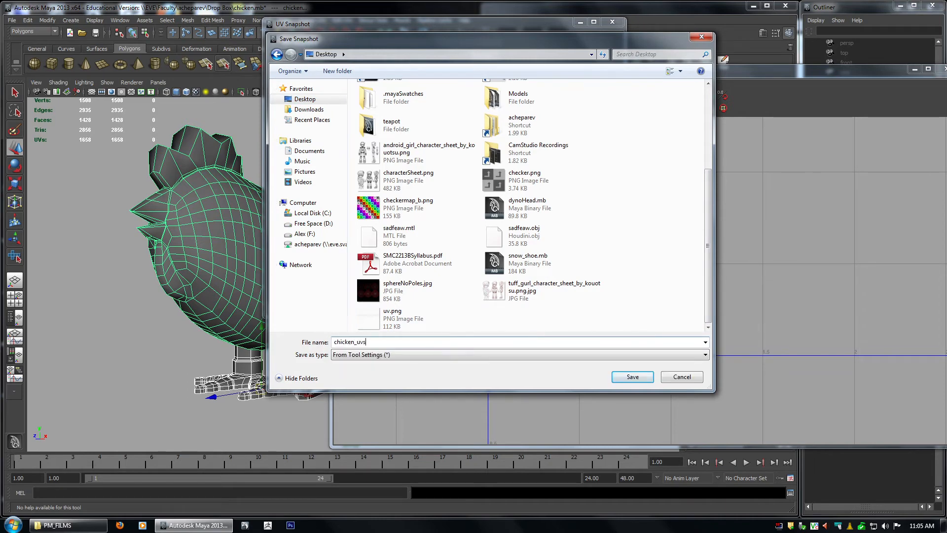
{"action": "left_click", "coordinate": [639, 381]}
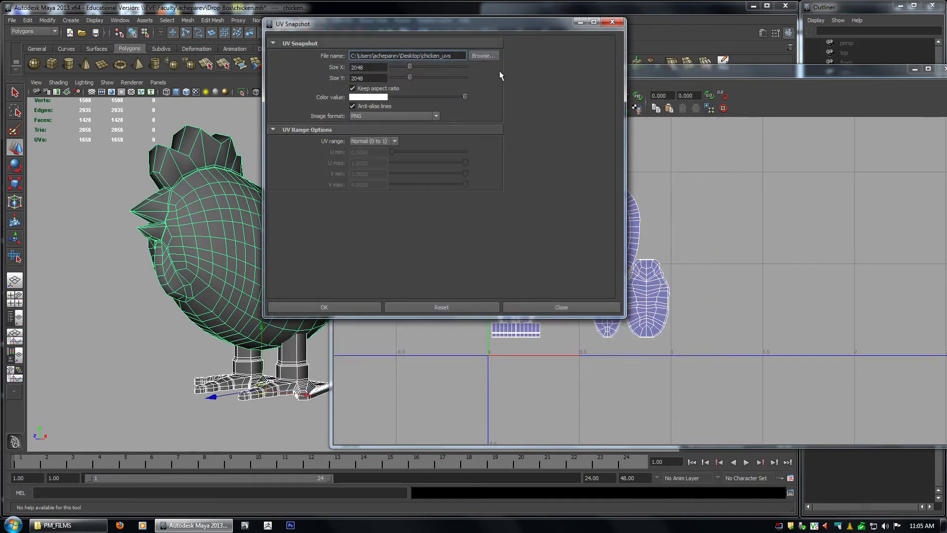
Export the UV snapshot as a 4096 by 4096 PNG with the Normal (0 to 1) UV range.
{"action": "left_click", "coordinate": [386, 115]}
{"action": "left_click", "coordinate": [408, 118]}
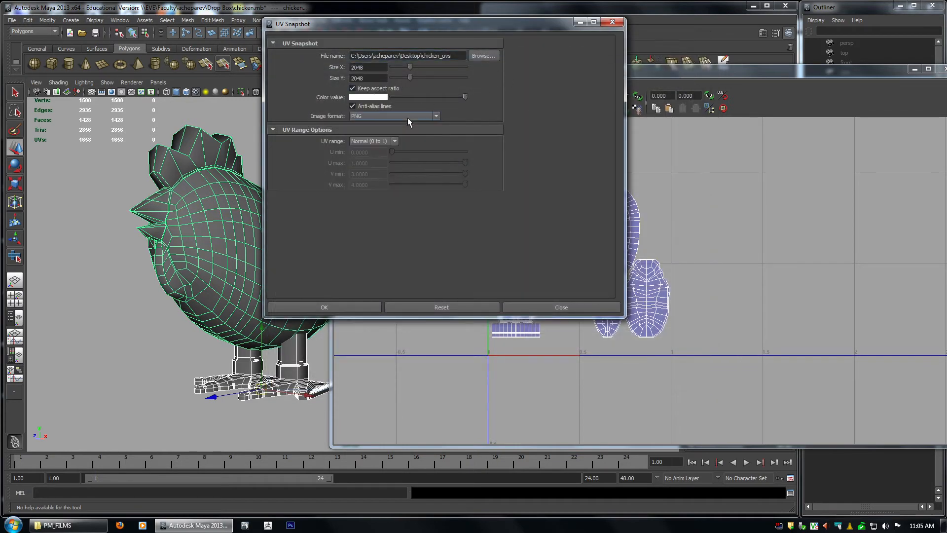
{"action": "left_click", "coordinate": [368, 68]}
{"action": "left_click_drag", "start_coordinate": [506, 25], "coordinate": [521, 48]}
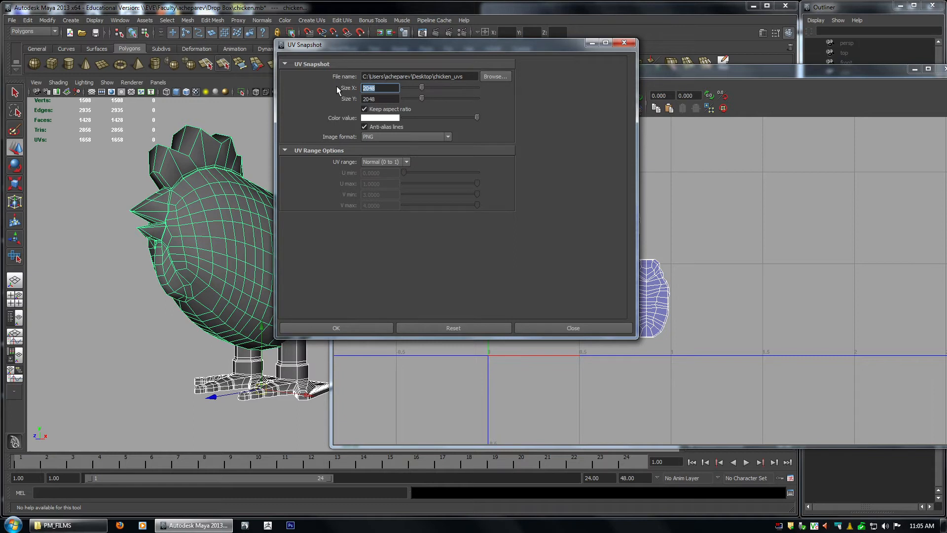
{"action": "type", "text": "4096"}
{"action": "left_click", "coordinate": [395, 99]}
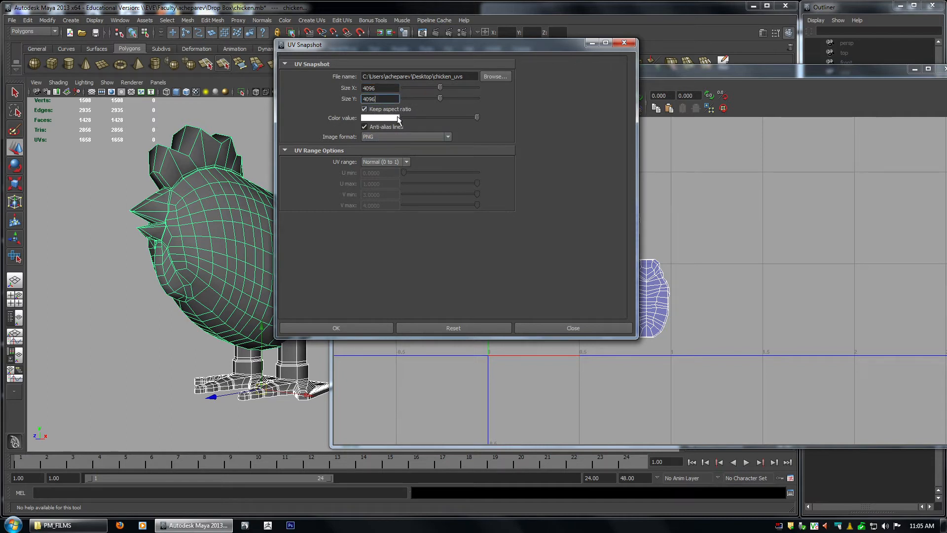
{"action": "left_click", "coordinate": [385, 162]}
{"action": "left_click_drag", "start_coordinate": [556, 52], "coordinate": [358, 51]}
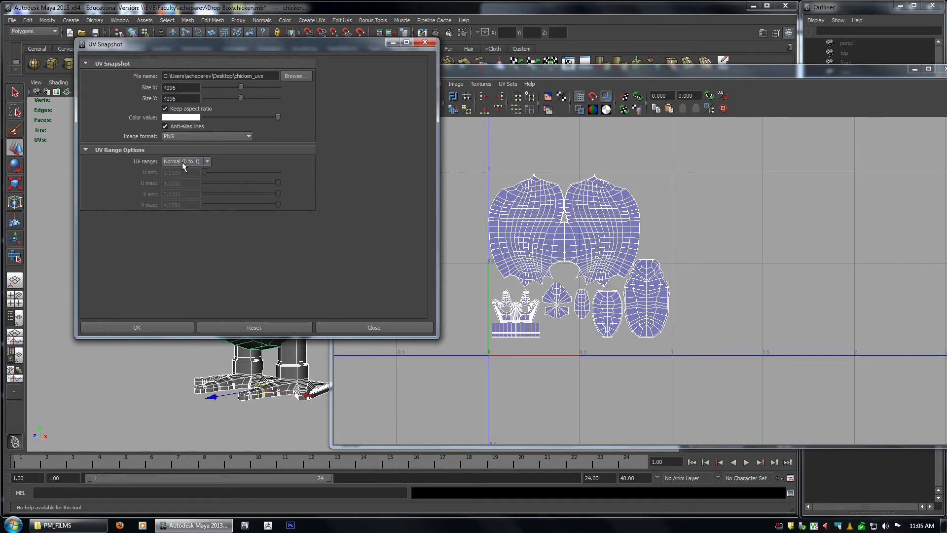
{"action": "left_click_drag", "start_coordinate": [201, 44], "coordinate": [289, 38]}
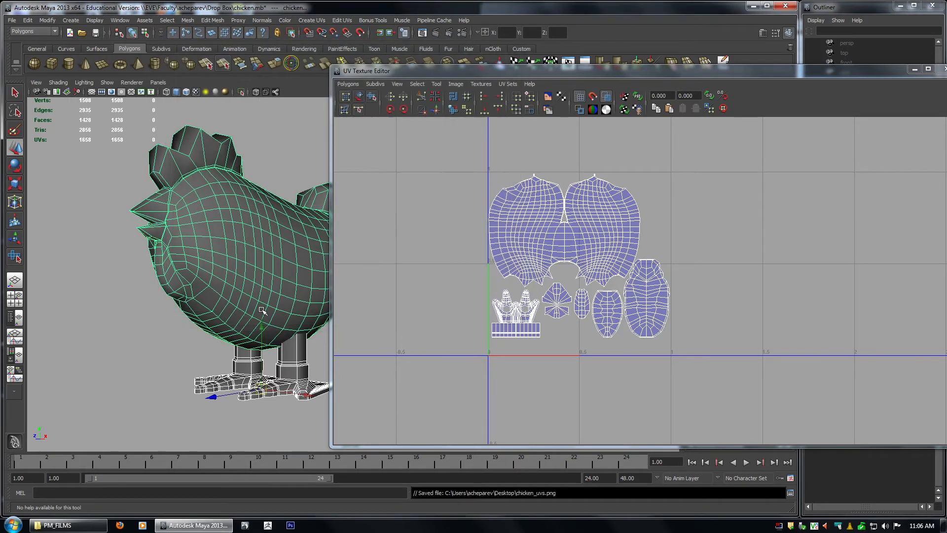
Close the UV Texture Editor, deselect the meshes and minimize Maya to reach the desktop.
{"action": "double_click", "coordinate": [899, 70]}
{"action": "left_click", "coordinate": [823, 73]}
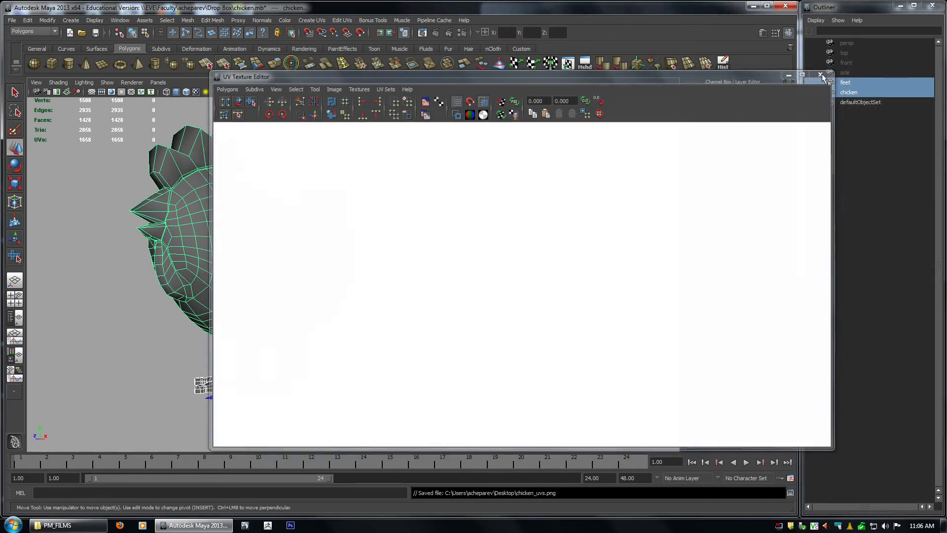
{"action": "left_click", "coordinate": [619, 210]}
{"action": "left_click", "coordinate": [753, 6]}
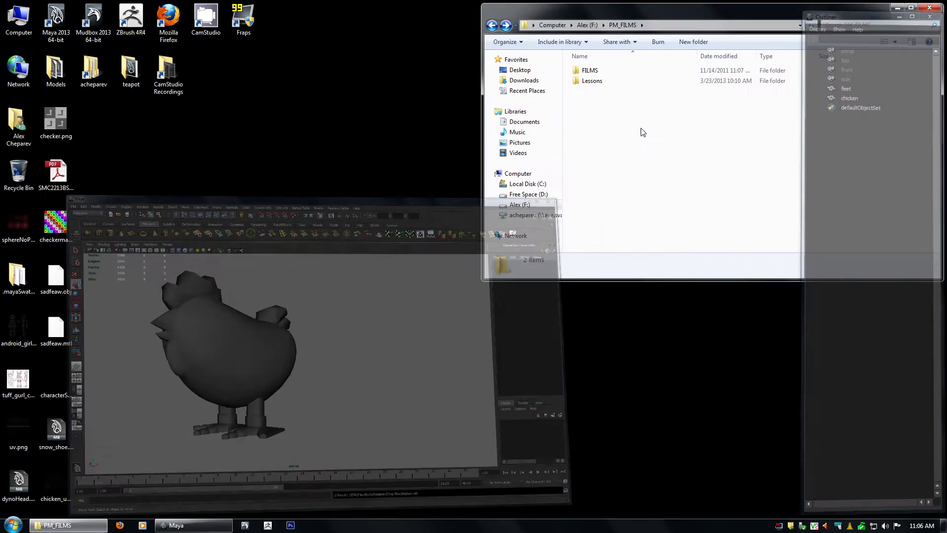
Move chicken_uvs.png to a free spot on the desktop and open it in Photoshop.
{"action": "left_click_drag", "start_coordinate": [54, 495], "coordinate": [171, 224]}
{"action": "left_click", "coordinate": [102, 447]}
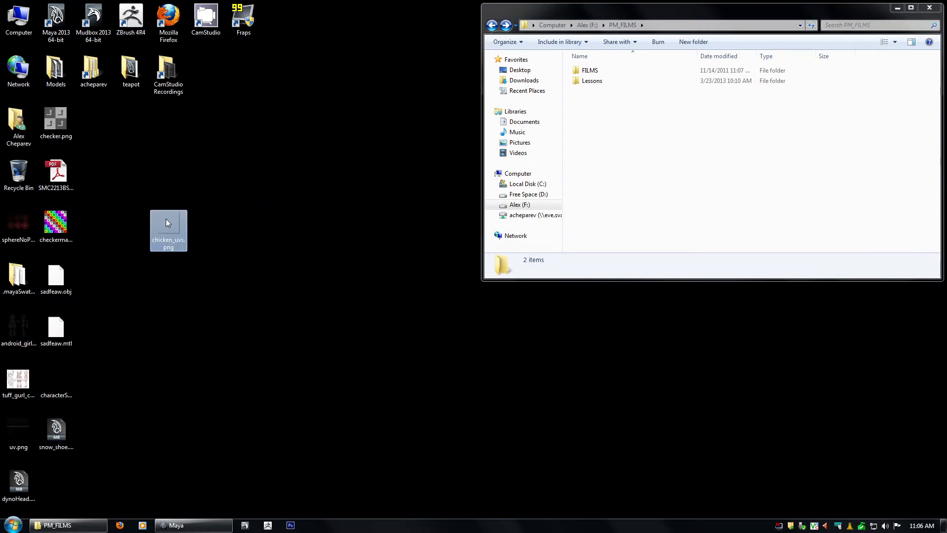
{"action": "right_click", "coordinate": [166, 218]}
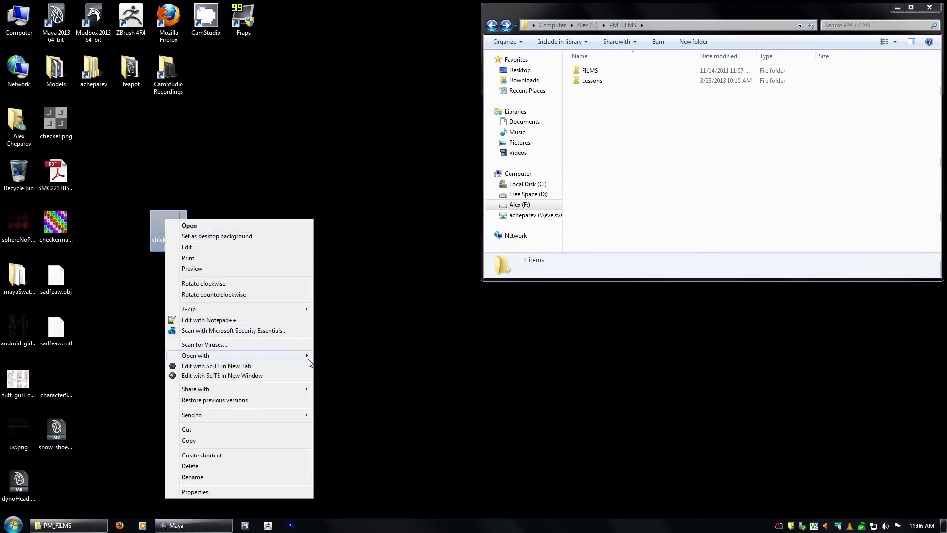
{"action": "mouse_move", "coordinate": [311, 363]}
{"action": "left_click", "coordinate": [341, 356]}
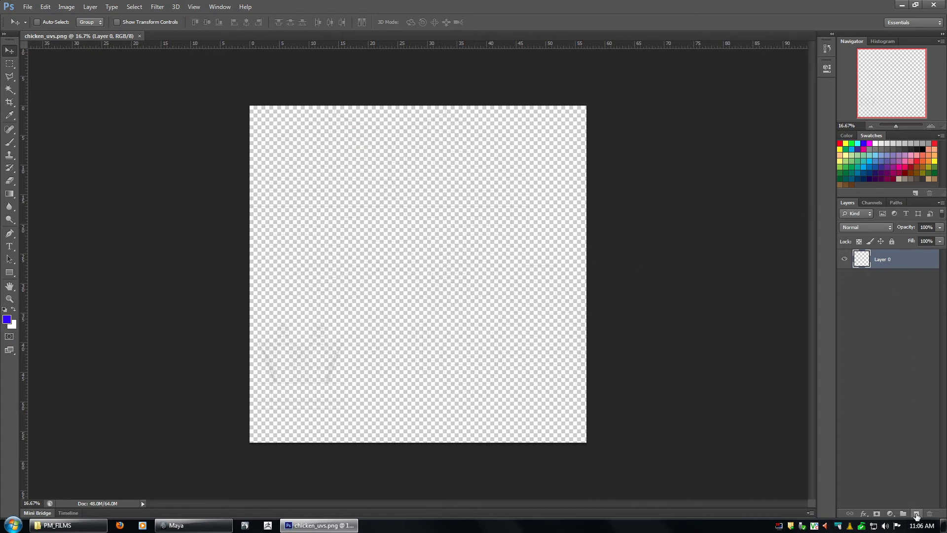
Add a new layer beneath the UV wireframe layer and fill it with 85% Gray.
{"action": "left_click", "coordinate": [917, 514]}
{"action": "left_click_drag", "start_coordinate": [883, 259], "coordinate": [871, 278]}
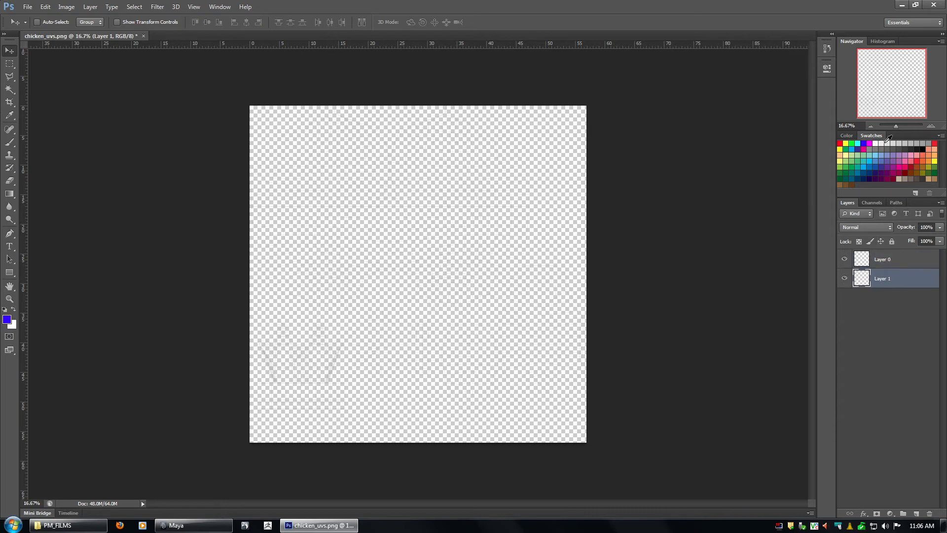
{"action": "left_click", "coordinate": [903, 148]}
{"action": "key", "text": "alt+BackSpace"}
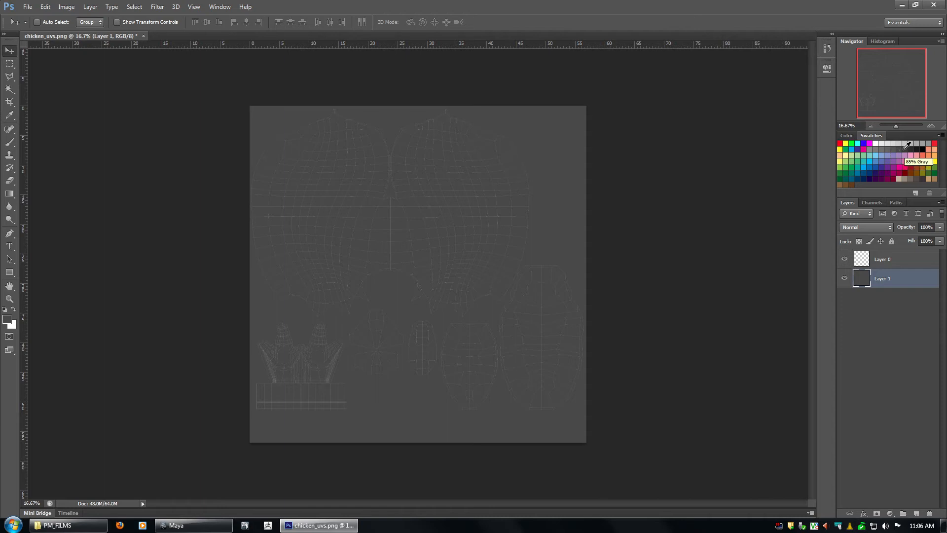
{"action": "left_click", "coordinate": [909, 148]}
{"action": "key", "text": "alt+BackSpace"}
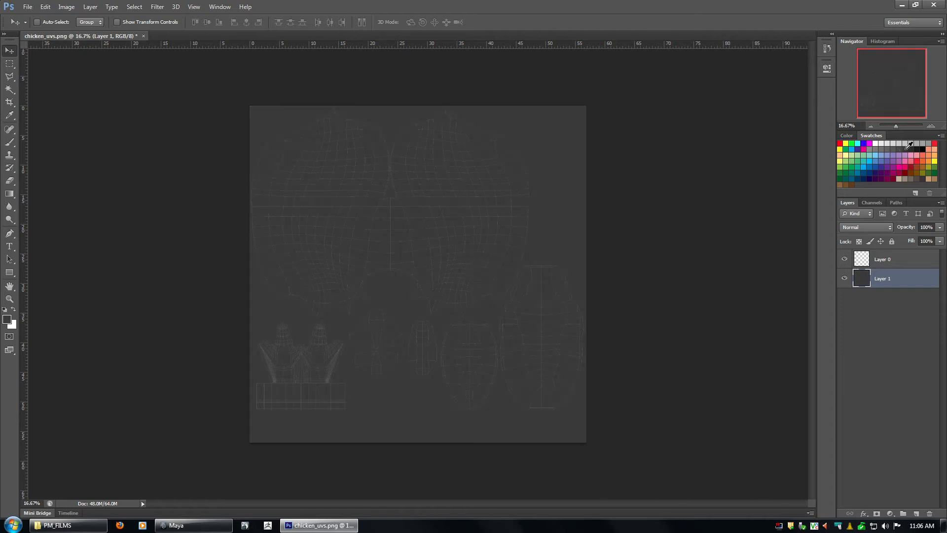
Lock the transparent pixels of the UV wireframe layer and fill its lines with bright green.
{"action": "left_click", "coordinate": [887, 260]}
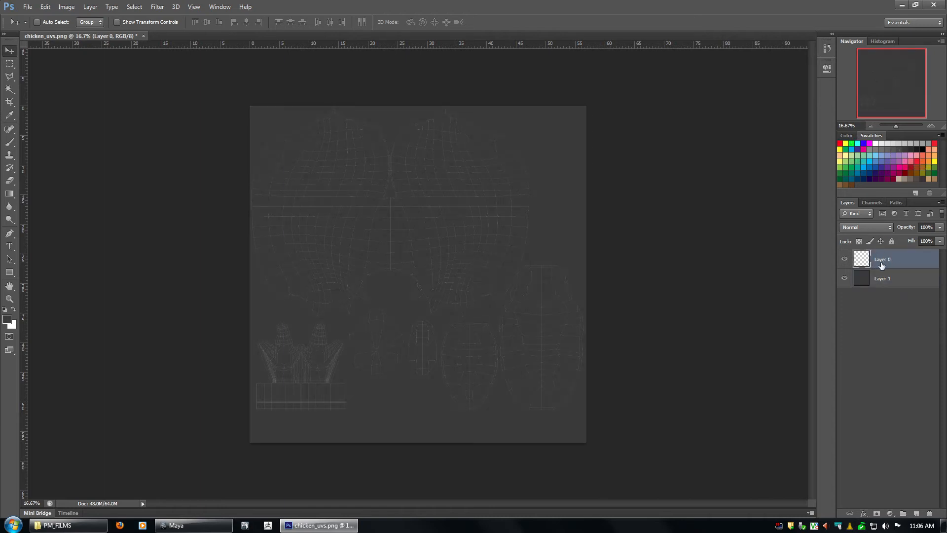
{"action": "left_click", "coordinate": [845, 259]}
{"action": "left_click", "coordinate": [845, 259]}
{"action": "left_click", "coordinate": [852, 144]}
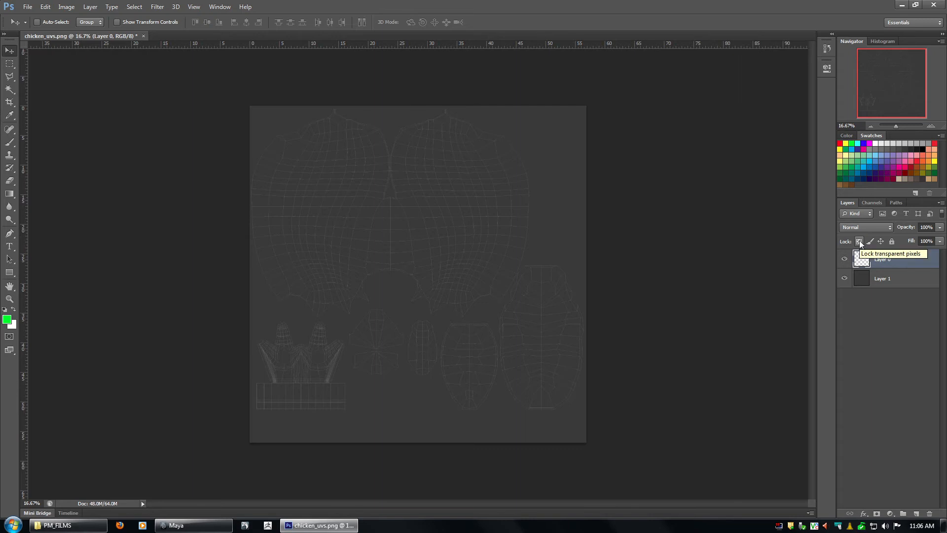
{"action": "left_click", "coordinate": [859, 242]}
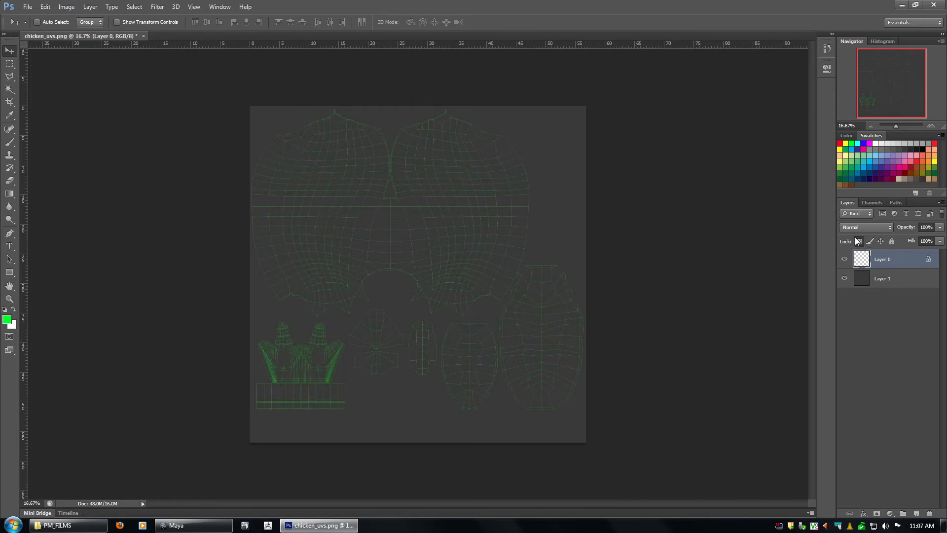
Replace the wireframe layer's transparency lock with a full lock and toggle its visibility to check it.
{"action": "left_click", "coordinate": [859, 240]}
{"action": "left_click", "coordinate": [845, 259]}
{"action": "left_click", "coordinate": [844, 259]}
{"action": "left_click", "coordinate": [891, 241]}
{"action": "left_click", "coordinate": [844, 259]}
{"action": "left_click", "coordinate": [845, 259]}
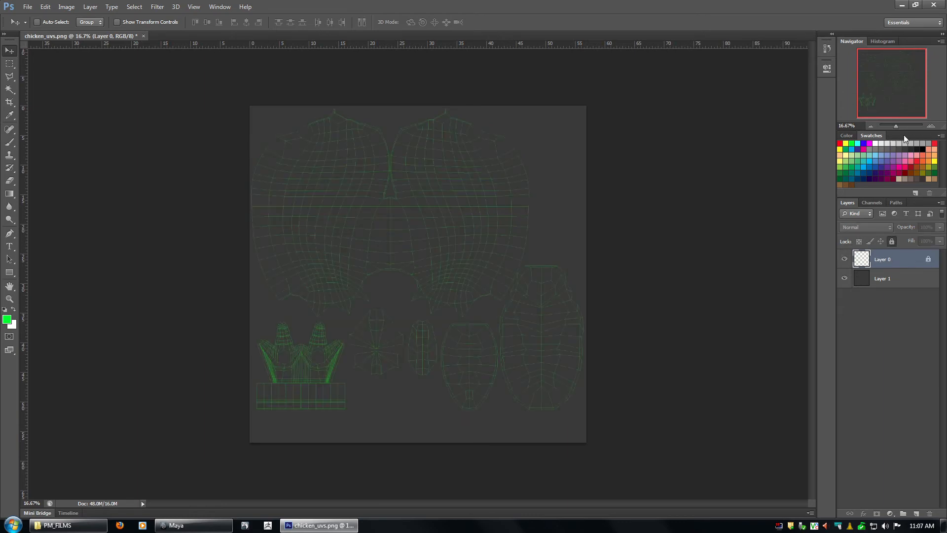
Add a new layer between the gray fill layer and the UV wireframe layer, and choose dark red as the foreground color.
{"action": "left_click", "coordinate": [931, 127]}
{"action": "left_click", "coordinate": [931, 126]}
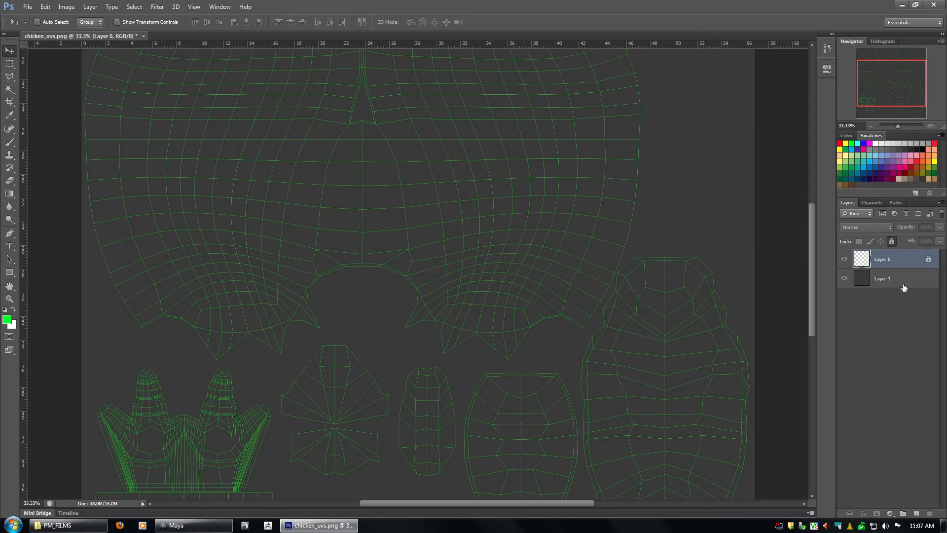
{"action": "left_click", "coordinate": [903, 279]}
{"action": "left_click", "coordinate": [916, 513]}
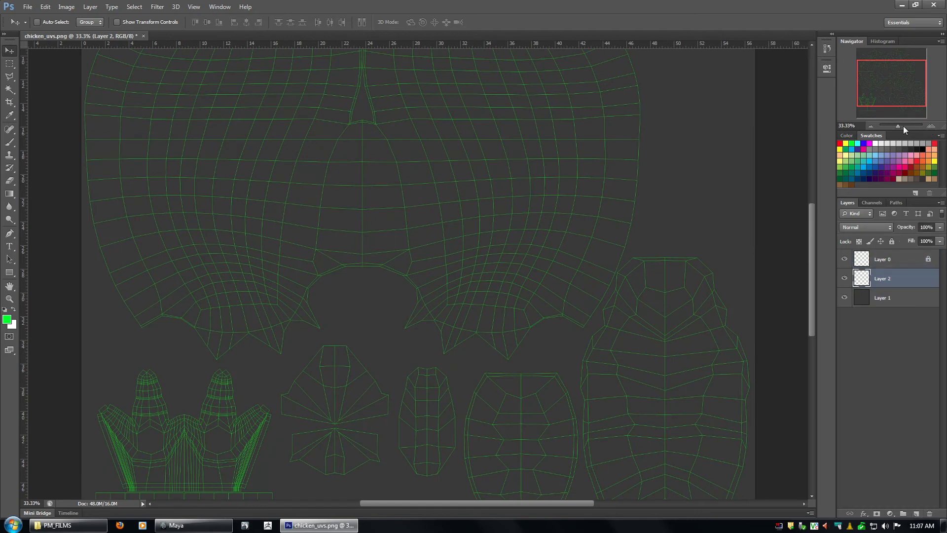
{"action": "left_click", "coordinate": [871, 126]}
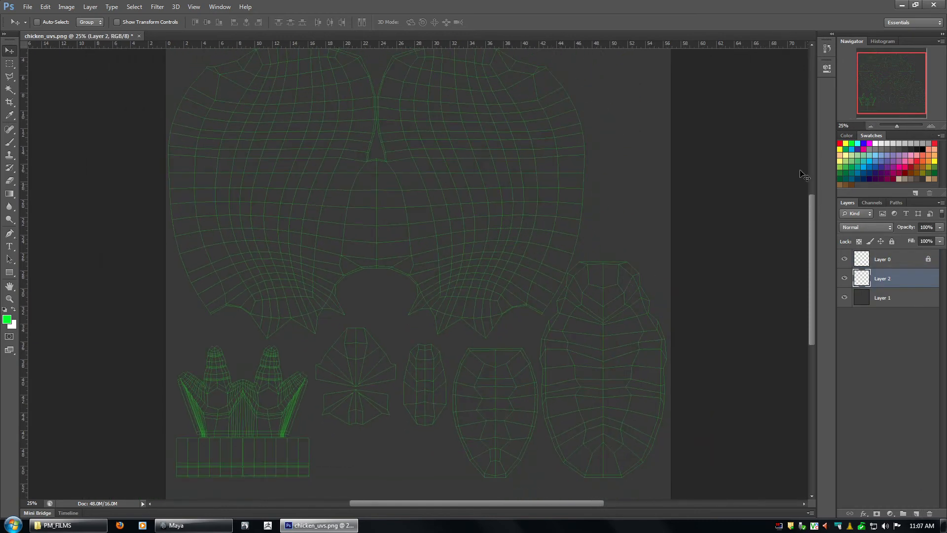
{"action": "left_click", "coordinate": [10, 143]}
{"action": "key", "text": "l"}
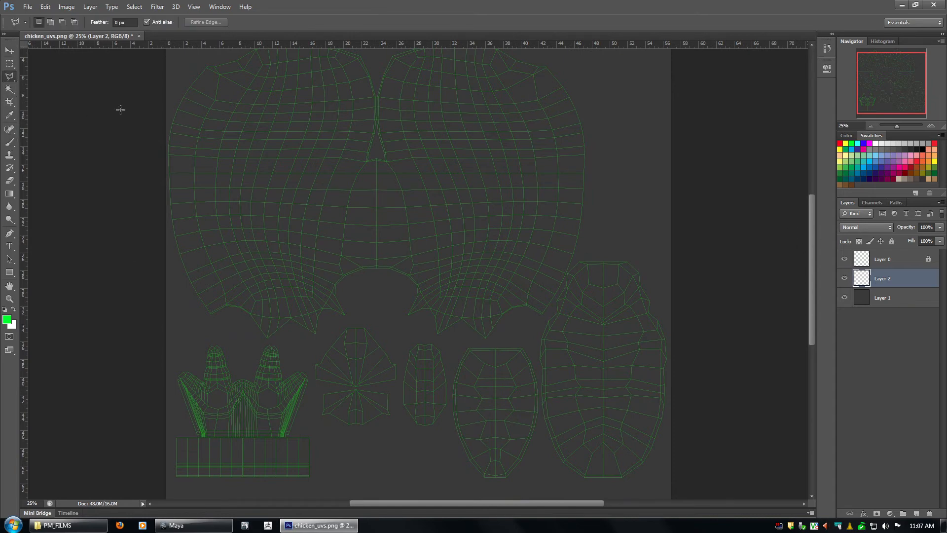
{"action": "left_click", "coordinate": [904, 174]}
{"action": "left_click", "coordinate": [931, 127]}
{"action": "left_click", "coordinate": [930, 127]}
{"action": "left_click_drag", "start_coordinate": [655, 230], "coordinate": [409, 134]}
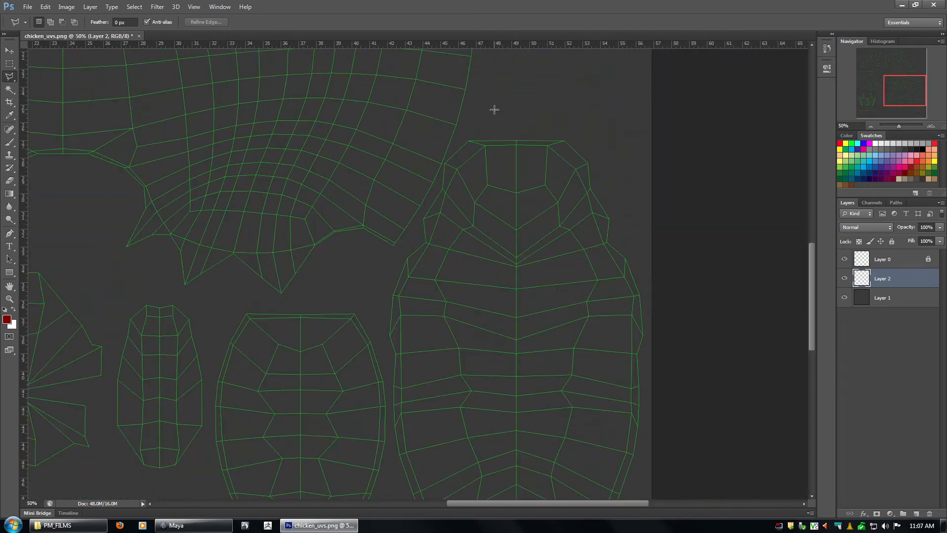
{"action": "left_click", "coordinate": [457, 143]}
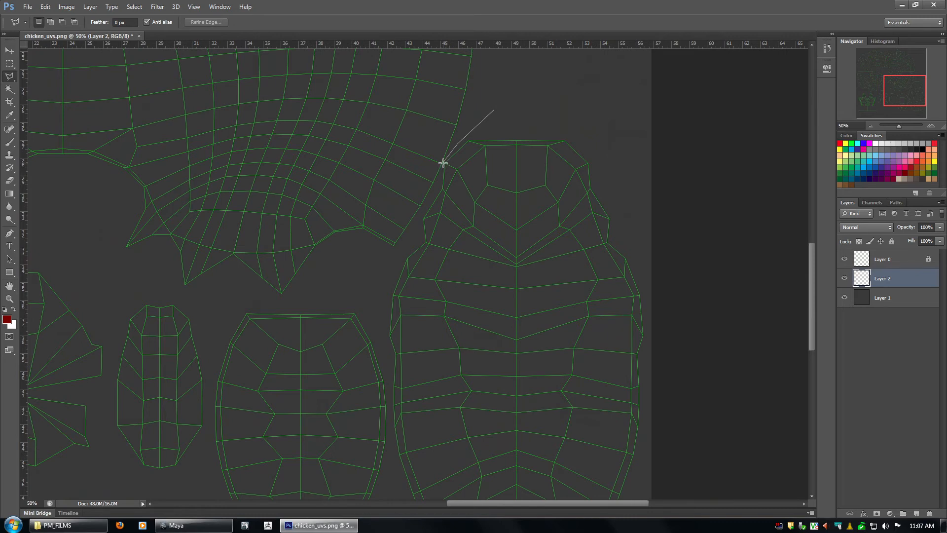
{"action": "left_click", "coordinate": [444, 161]}
{"action": "left_click", "coordinate": [436, 189]}
{"action": "left_click", "coordinate": [384, 278]}
{"action": "left_click", "coordinate": [345, 301]}
{"action": "left_click_drag", "start_coordinate": [421, 266], "coordinate": [630, 160]}
{"action": "left_click", "coordinate": [458, 202]}
{"action": "left_click", "coordinate": [376, 191]}
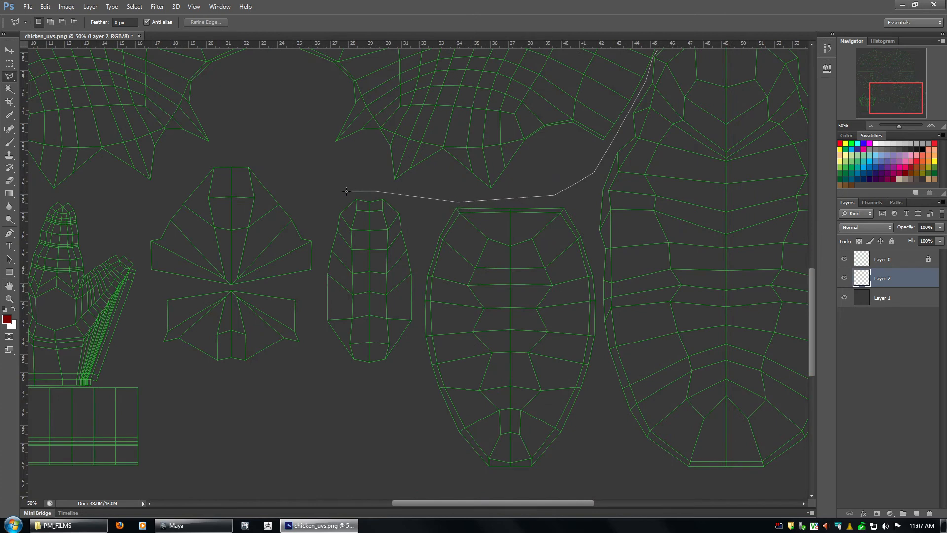
{"action": "left_click", "coordinate": [338, 196]}
{"action": "left_click", "coordinate": [327, 232]}
{"action": "left_click", "coordinate": [316, 278]}
{"action": "left_click", "coordinate": [322, 347]}
{"action": "double_click", "coordinate": [406, 377]}
{"action": "key", "text": "ctrl+d"}
Choose the Magic Wand tool and remove the full lock from the UV wireframe layer, Layer 0.
{"action": "left_click", "coordinate": [870, 125]}
{"action": "left_click", "coordinate": [869, 125]}
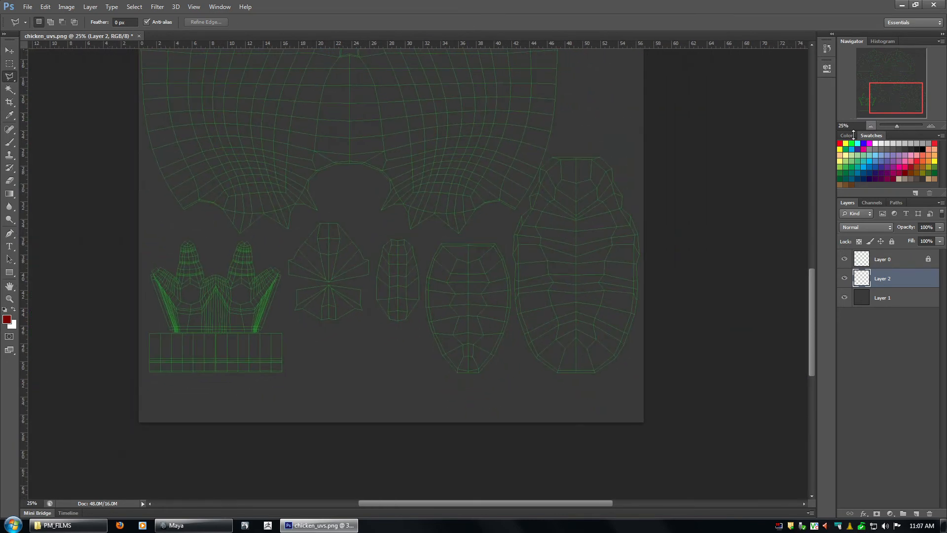
{"action": "left_click_drag", "start_coordinate": [600, 186], "coordinate": [617, 296]}
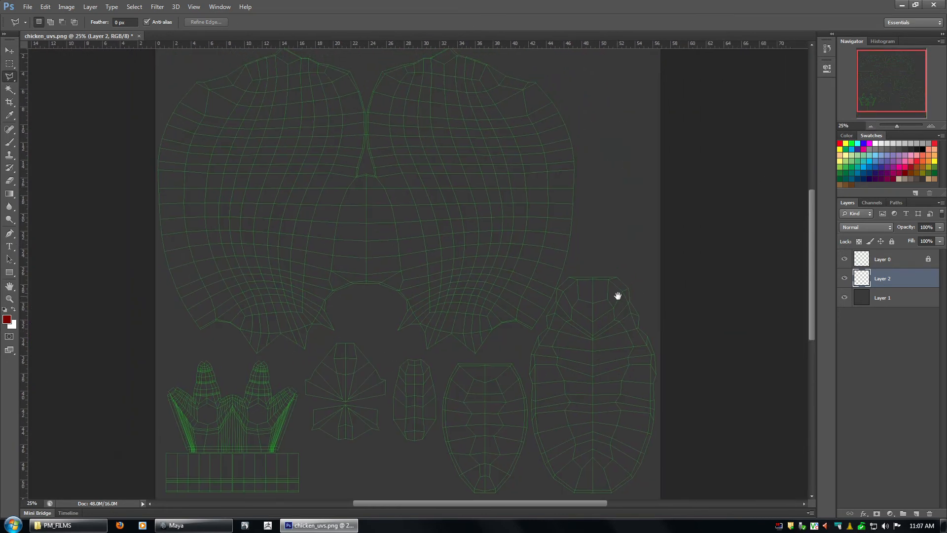
{"action": "left_click", "coordinate": [10, 90]}
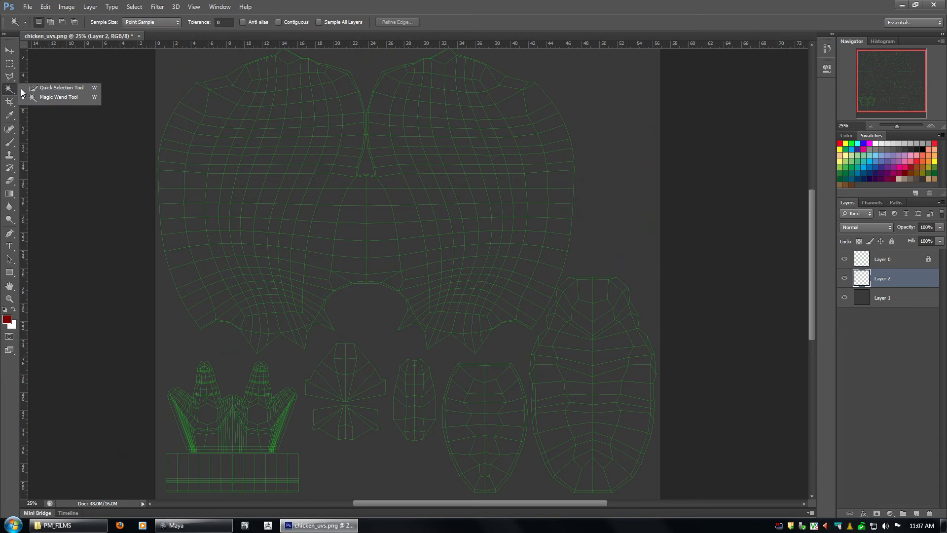
{"action": "left_click", "coordinate": [45, 98]}
{"action": "left_click", "coordinate": [927, 260]}
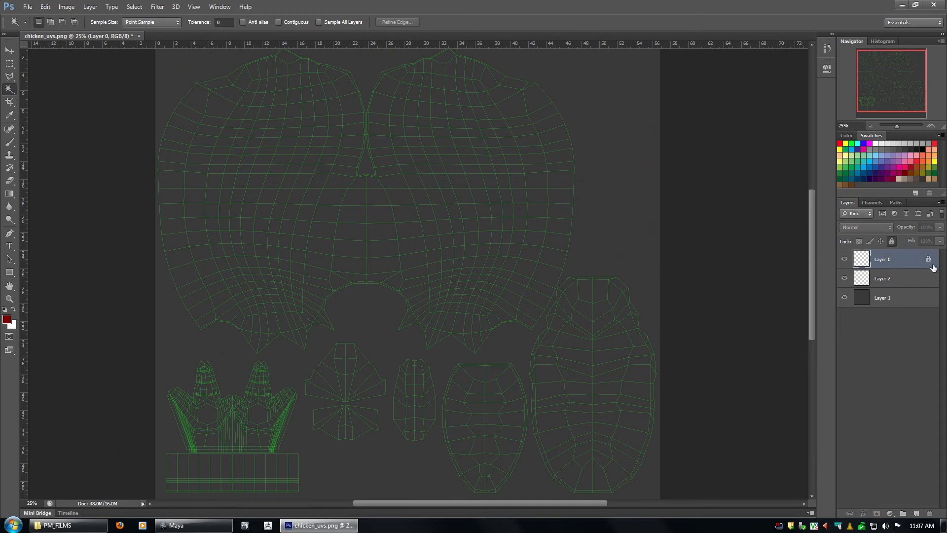
{"action": "left_click", "coordinate": [892, 242]}
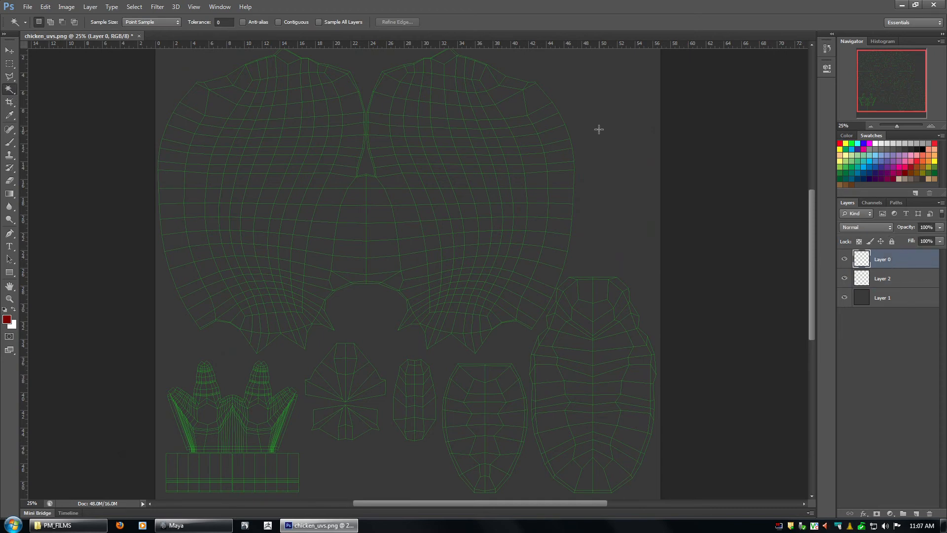
Select the empty area around the UV shells with Contiguous enabled, and invert the selection to get the shells.
{"action": "left_click", "coordinate": [601, 127]}
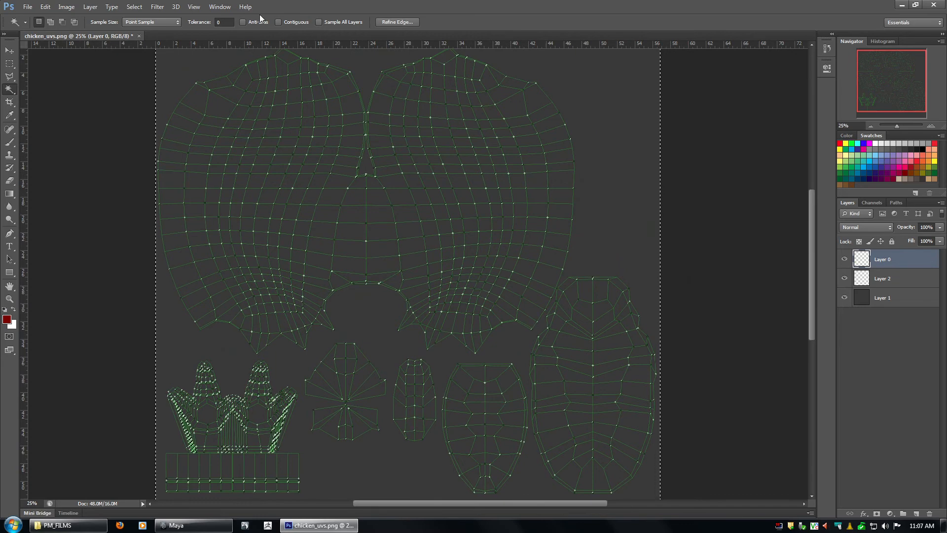
{"action": "left_click", "coordinate": [289, 23]}
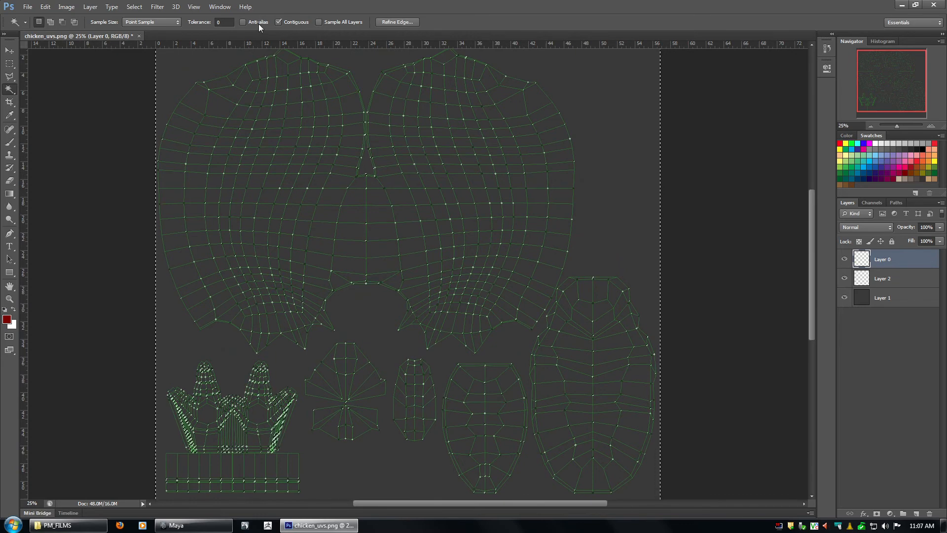
{"action": "left_click", "coordinate": [609, 97]}
{"action": "left_click", "coordinate": [134, 6]}
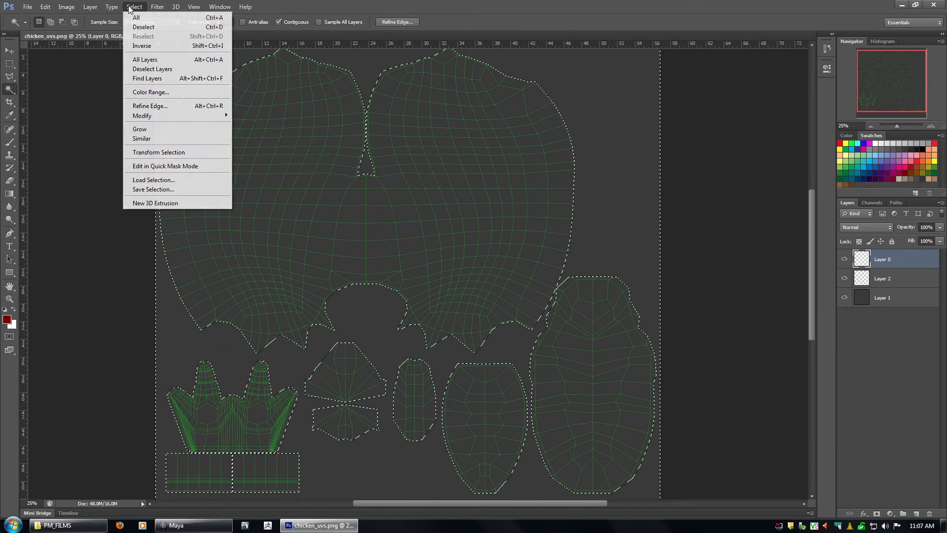
{"action": "left_click", "coordinate": [155, 45]}
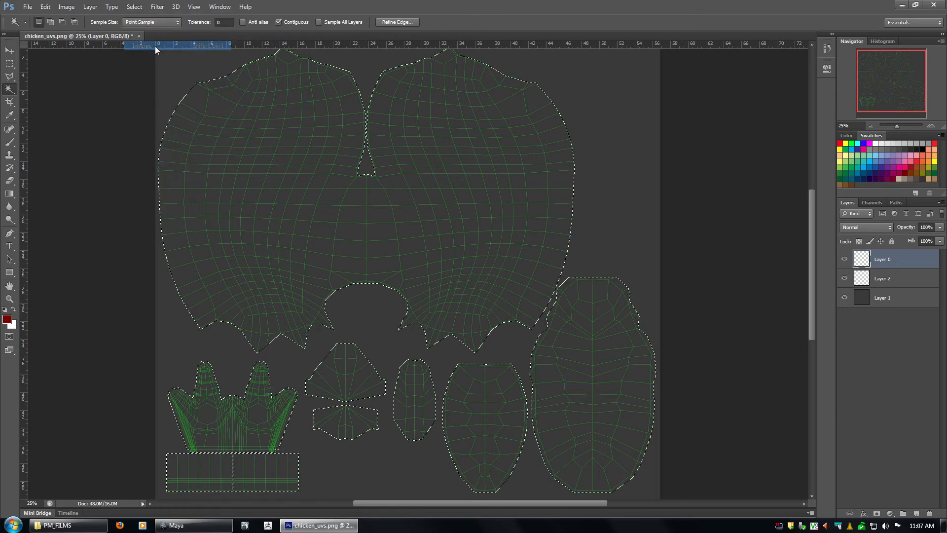
Subtract the crown-shaped shell and the rectangular shells below it from the selection with the Polygonal Lasso.
{"action": "left_click", "coordinate": [10, 76]}
{"action": "left_click_drag", "start_coordinate": [357, 350], "coordinate": [409, 237]}
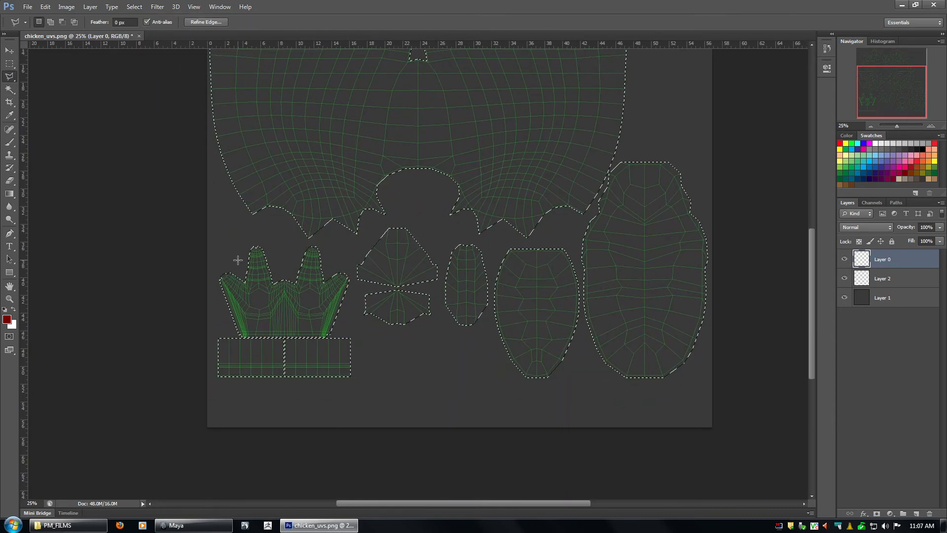
{"action": "left_click", "coordinate": [196, 231], "text": "alt"}
{"action": "left_click", "coordinate": [347, 244]}
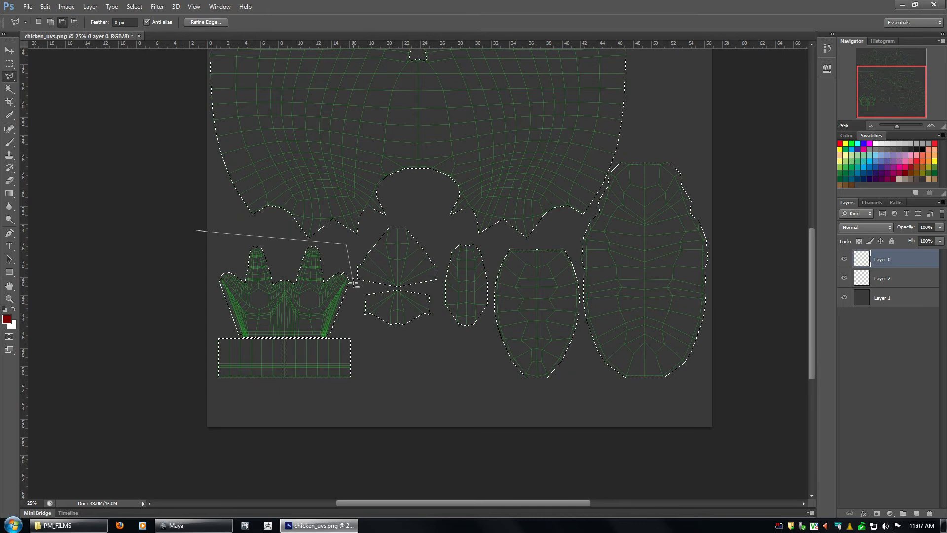
{"action": "left_click", "coordinate": [369, 381]}
{"action": "left_click", "coordinate": [265, 410]}
{"action": "left_click", "coordinate": [132, 377]}
{"action": "double_click", "coordinate": [154, 254]}
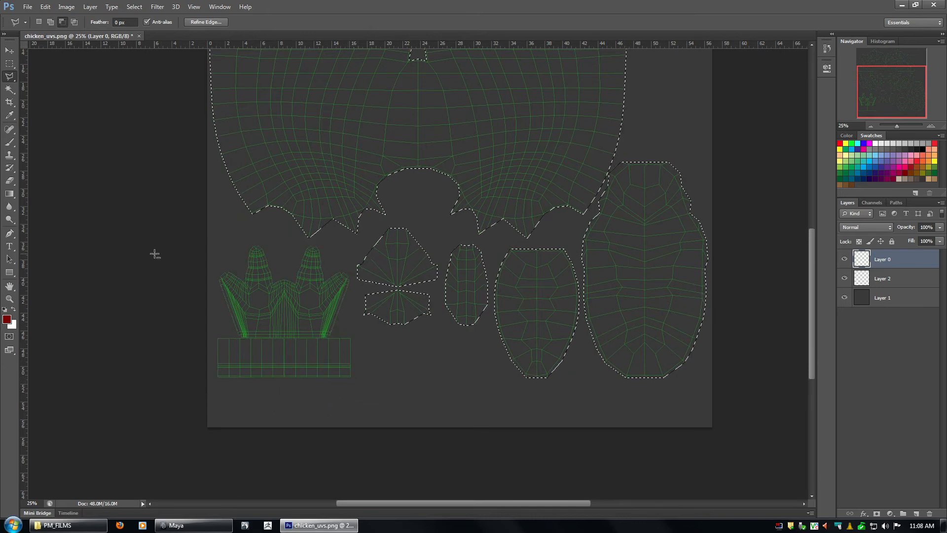
Subtract the large two-lobed body shell from the selection with a polygonal outline, keeping the neighboring oval shell selected.
{"action": "left_click_drag", "start_coordinate": [303, 163], "coordinate": [319, 375]}
{"action": "left_click", "coordinate": [327, 134]}
{"action": "left_click", "coordinate": [223, 167]}
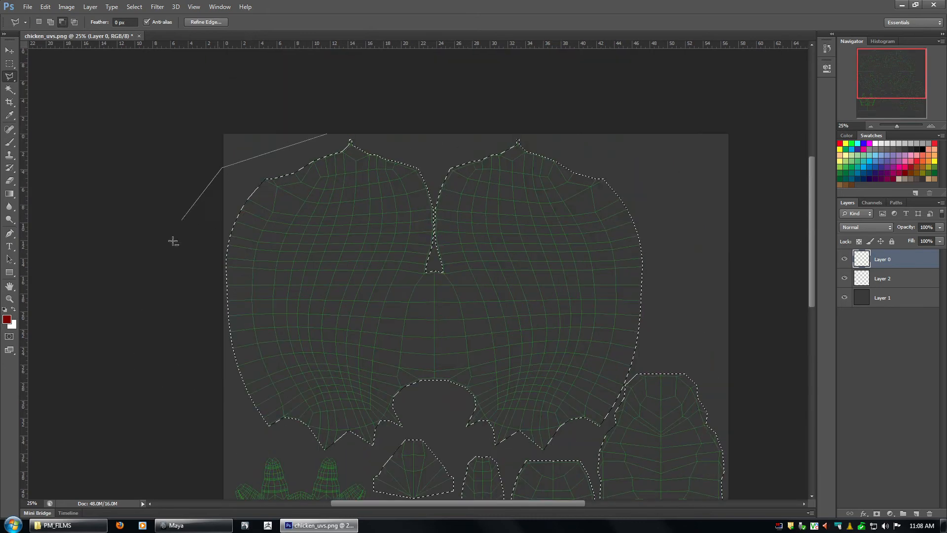
{"action": "left_click", "coordinate": [175, 274]}
{"action": "left_click", "coordinate": [233, 449]}
{"action": "left_click", "coordinate": [326, 465]}
{"action": "left_click", "coordinate": [382, 448]}
{"action": "left_click", "coordinate": [409, 429]}
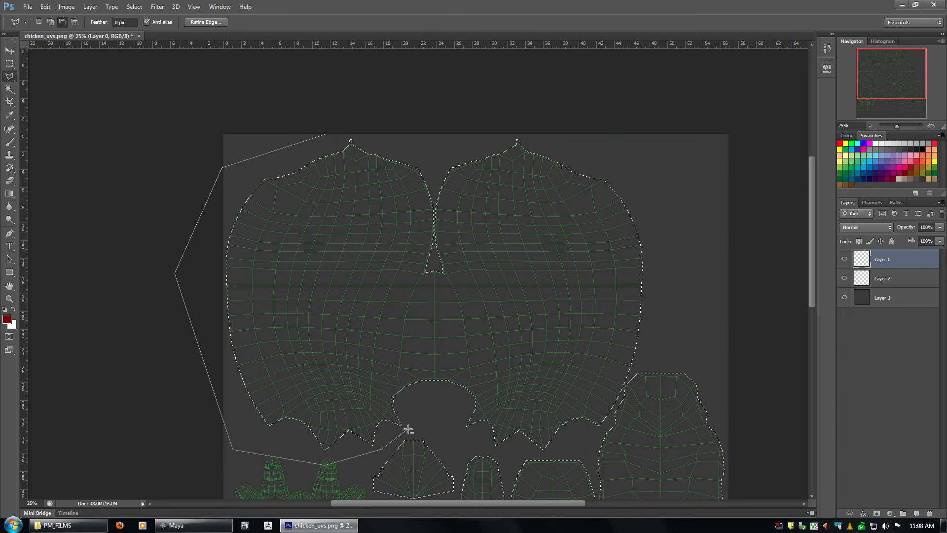
{"action": "left_click", "coordinate": [474, 447]}
{"action": "left_click", "coordinate": [501, 451]}
{"action": "left_click", "coordinate": [565, 454]}
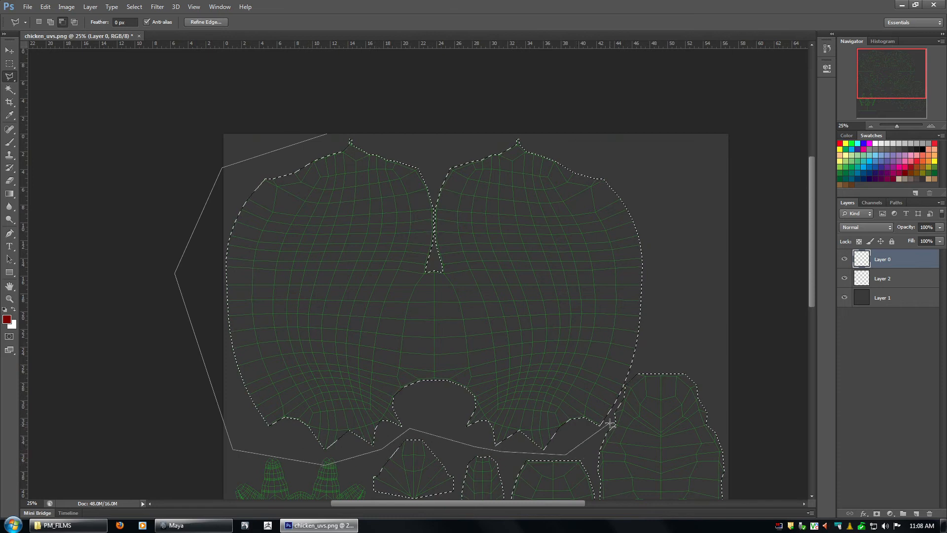
{"action": "left_click", "coordinate": [603, 425]}
{"action": "left_click", "coordinate": [619, 400]}
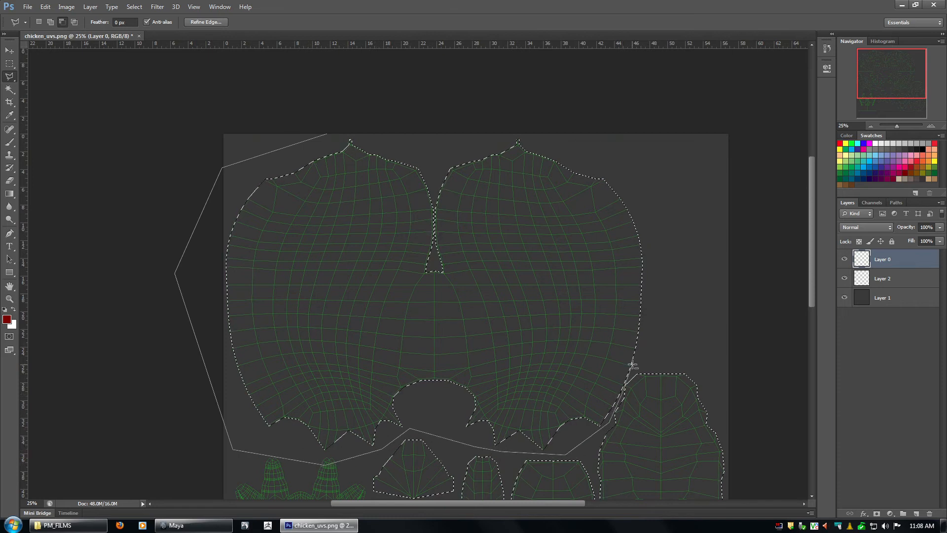
{"action": "left_click", "coordinate": [654, 319]}
{"action": "left_click", "coordinate": [676, 134]}
{"action": "left_click", "coordinate": [541, 85]}
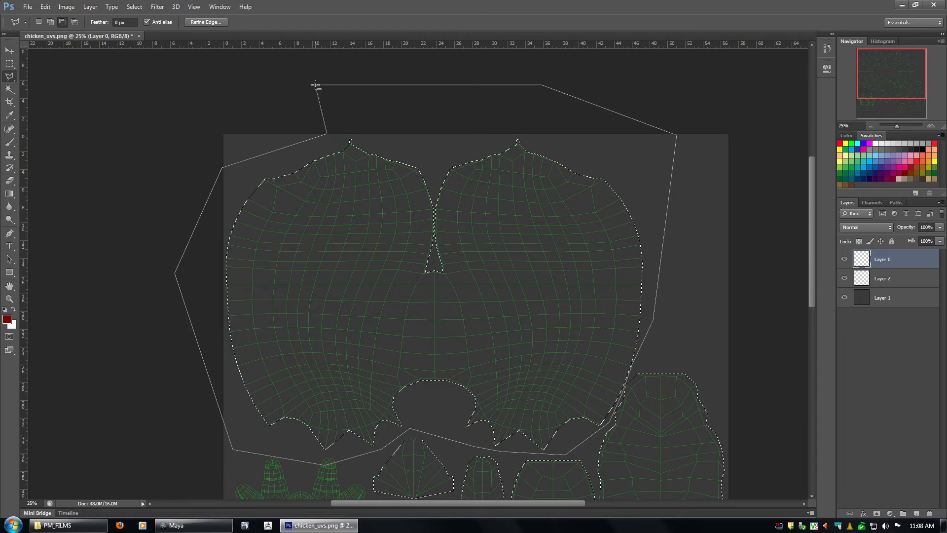
{"action": "double_click", "coordinate": [315, 87]}
Expand the selection of the remaining shells slightly beyond their wireframe borders.
{"action": "left_click_drag", "start_coordinate": [586, 366], "coordinate": [529, 170]}
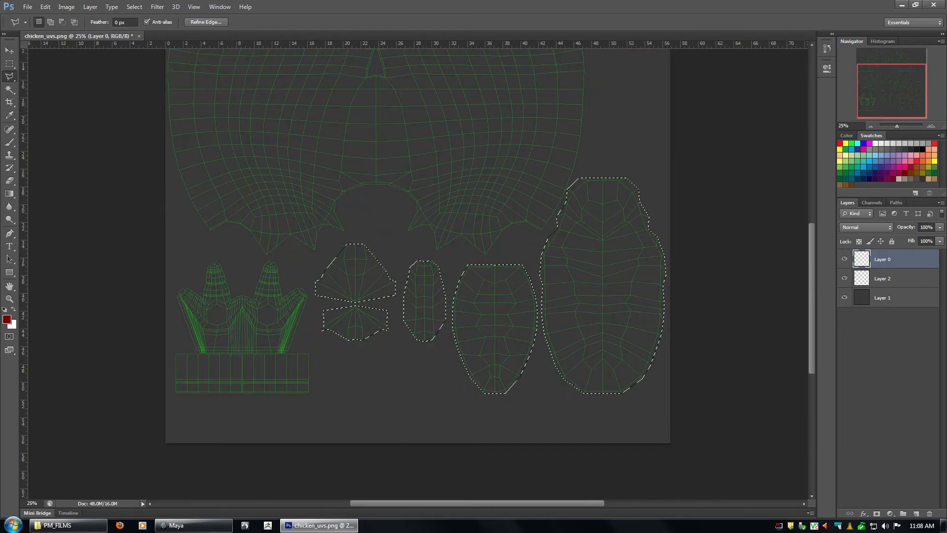
{"action": "left_click", "coordinate": [931, 127]}
{"action": "left_click", "coordinate": [931, 127]}
{"action": "left_click", "coordinate": [931, 127]}
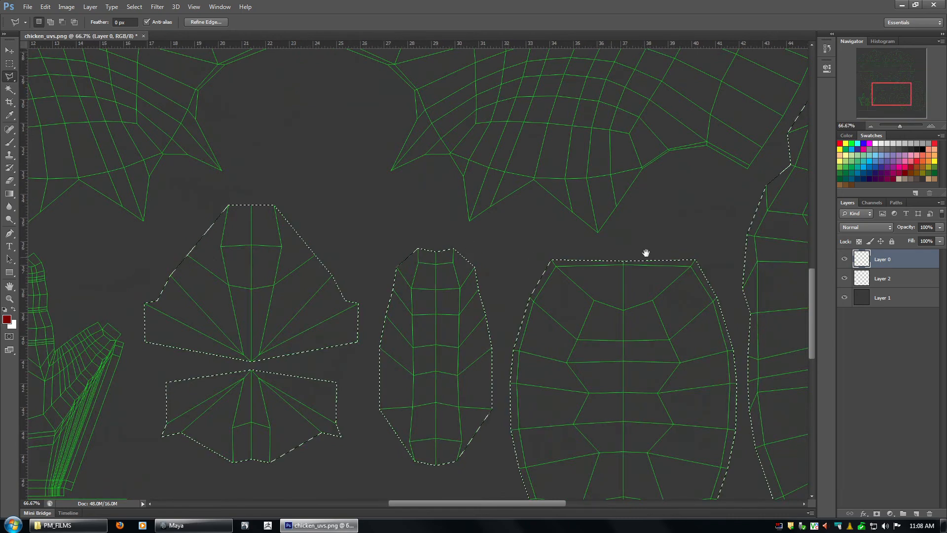
{"action": "left_click_drag", "start_coordinate": [646, 254], "coordinate": [314, 358]}
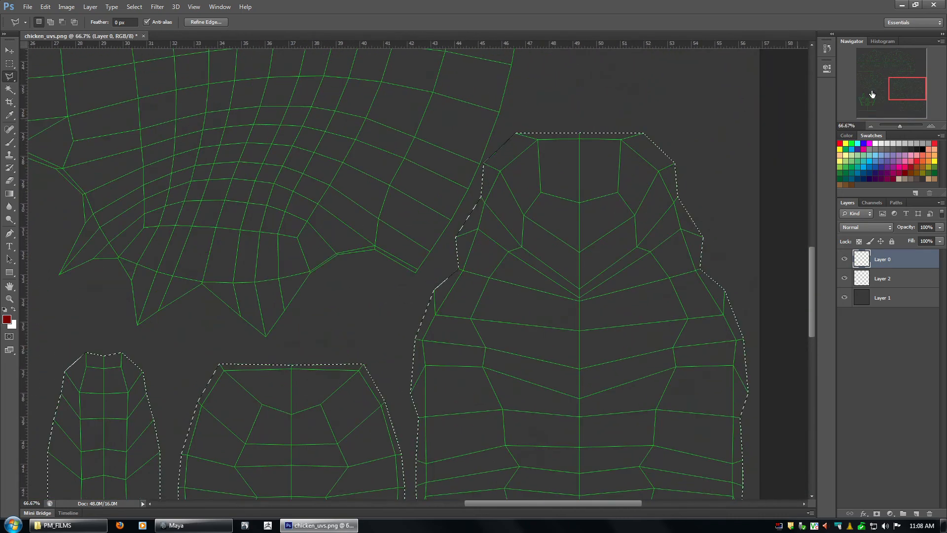
{"action": "left_click", "coordinate": [931, 127]}
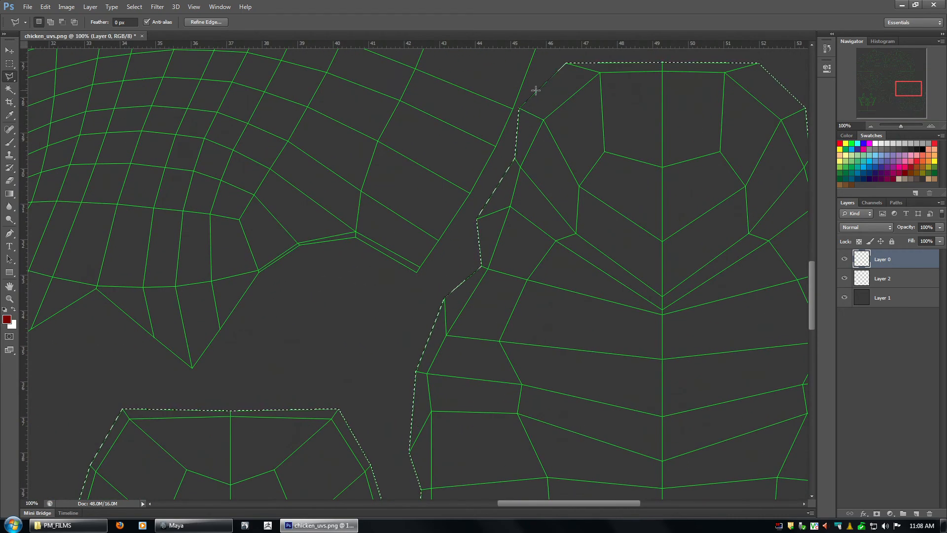
{"action": "left_click", "coordinate": [113, 8]}
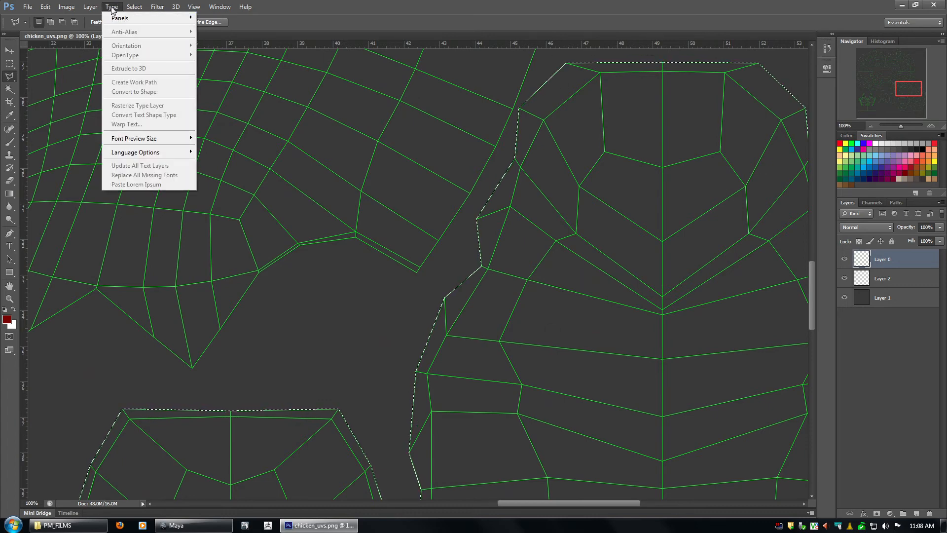
{"action": "mouse_move", "coordinate": [135, 8]}
{"action": "mouse_move", "coordinate": [165, 120]}
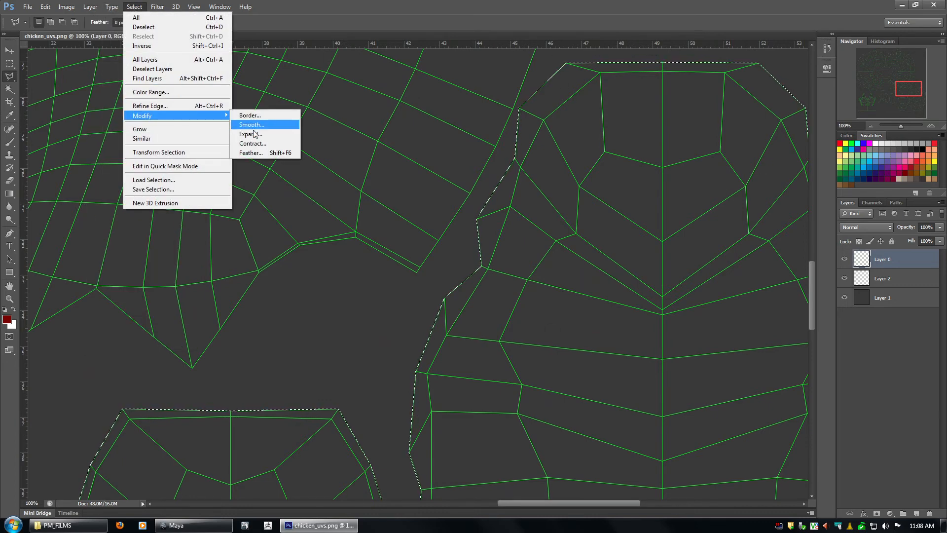
{"action": "left_click", "coordinate": [269, 134]}
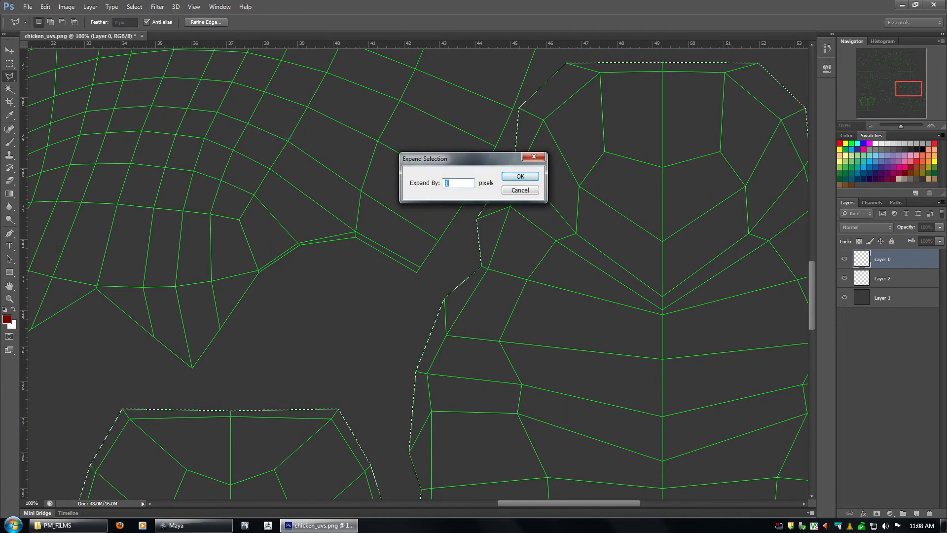
{"action": "left_click", "coordinate": [503, 178]}
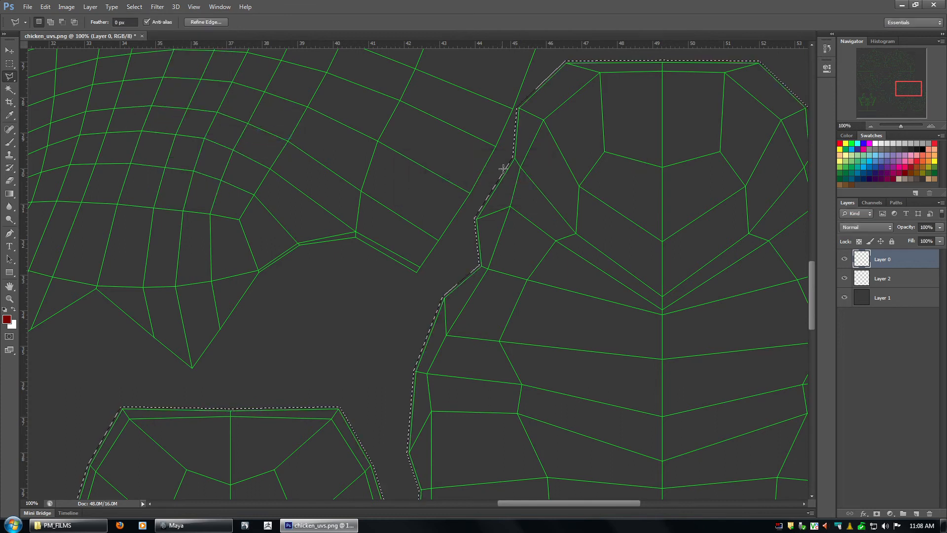
Restore the full lock on the UV wireframe layer, Layer 0.
{"action": "left_click", "coordinate": [896, 279]}
{"action": "left_click", "coordinate": [883, 260]}
{"action": "left_click", "coordinate": [892, 241]}
Fill the selected shells with dark red on Layer 2 and clear the selection.
{"action": "left_click", "coordinate": [888, 279]}
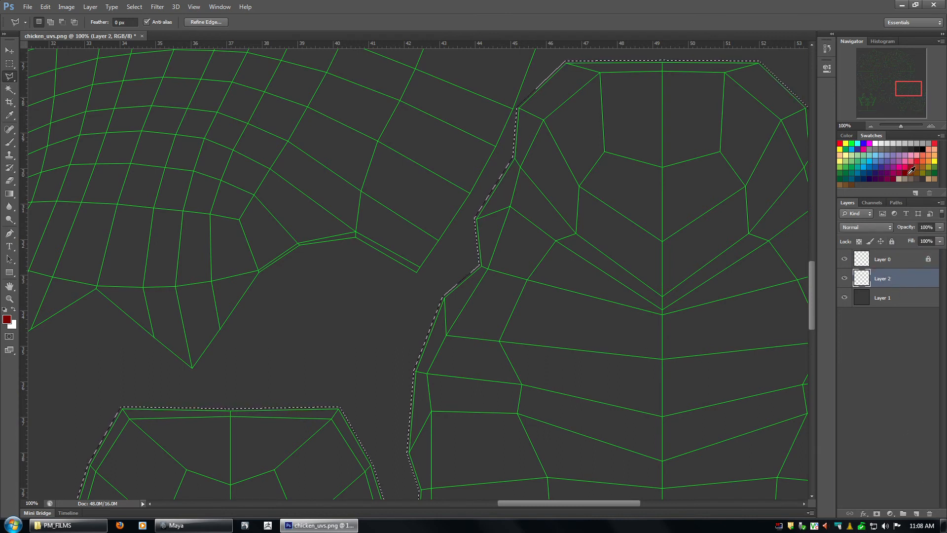
{"action": "key", "text": "alt+BackSpace"}
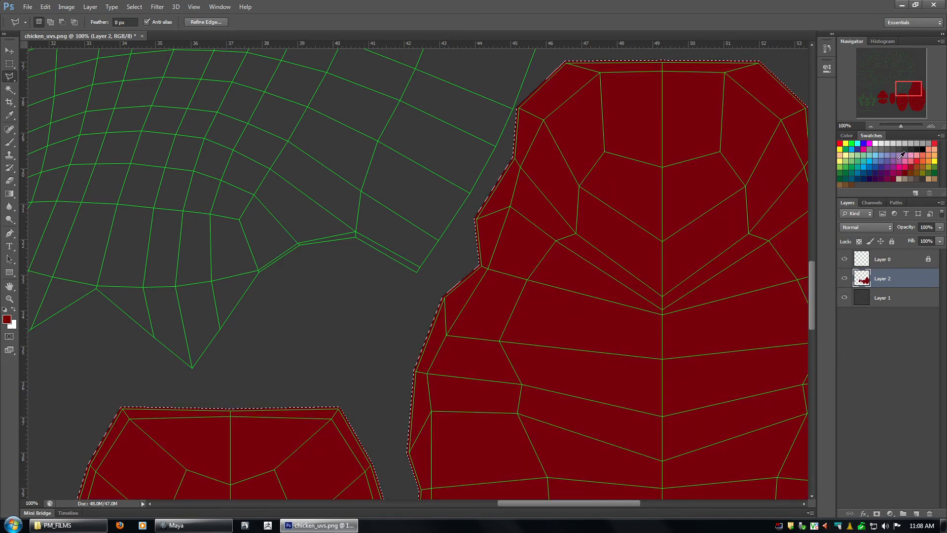
{"action": "key", "text": "ctrl+d"}
{"action": "left_click", "coordinate": [872, 125]}
{"action": "left_click", "coordinate": [872, 125]}
{"action": "left_click", "coordinate": [872, 125]}
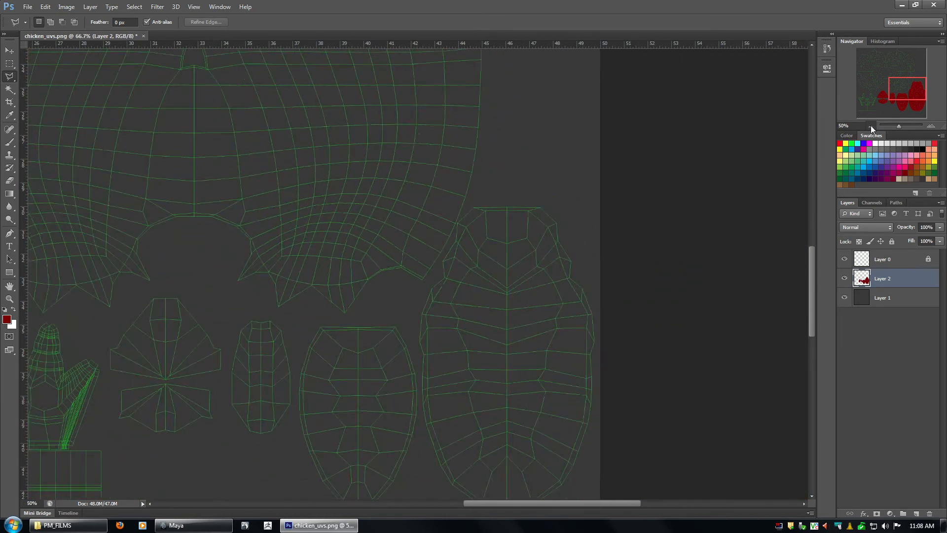
Select all the UV shells on Layer 0 by Magic Wand selecting the empty area around them and inverting the selection.
{"action": "left_click", "coordinate": [872, 125]}
{"action": "left_click_drag", "start_coordinate": [525, 157], "coordinate": [584, 205]}
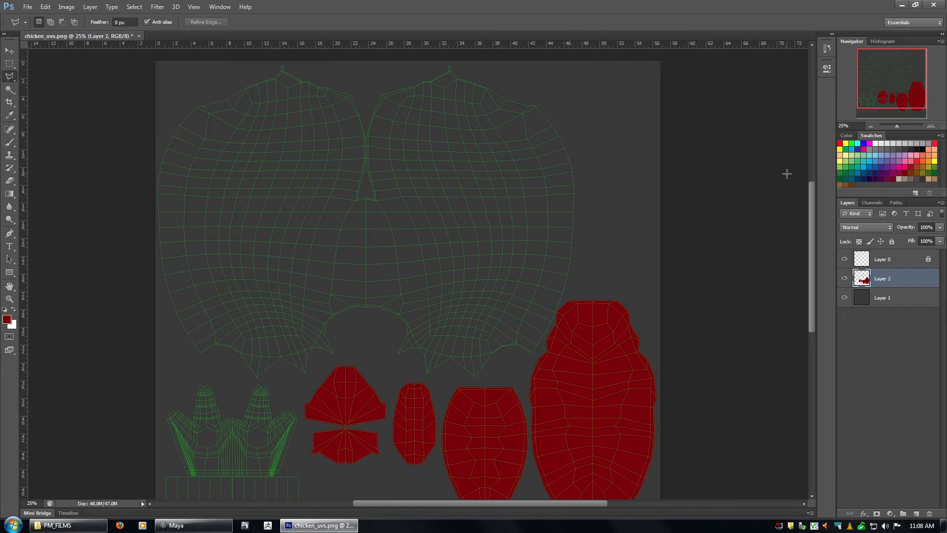
{"action": "left_click", "coordinate": [9, 90]}
{"action": "left_click", "coordinate": [213, 80]}
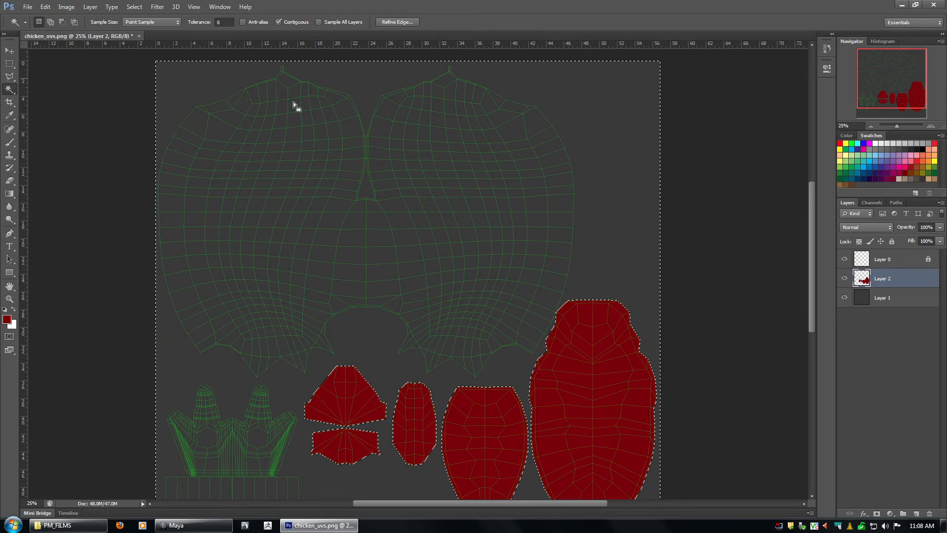
{"action": "left_click", "coordinate": [882, 260]}
{"action": "left_click", "coordinate": [640, 151]}
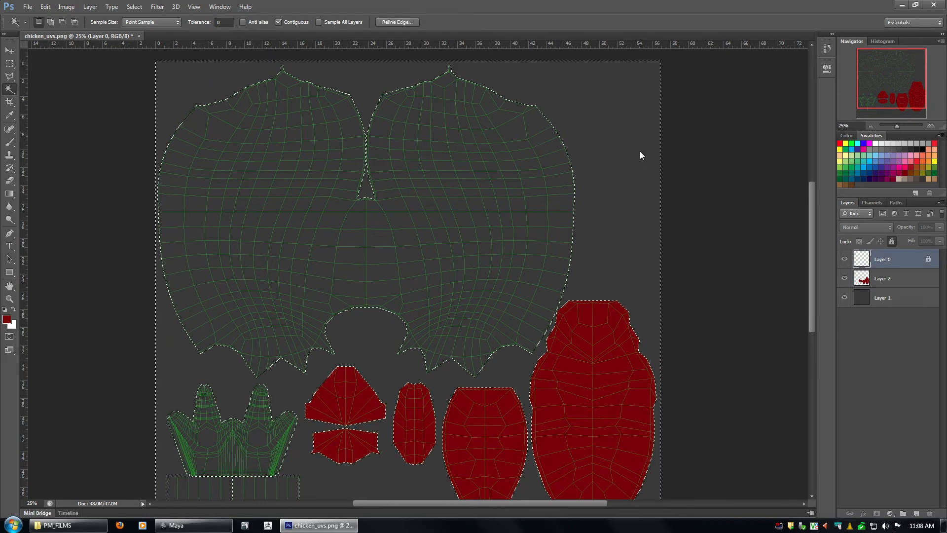
{"action": "left_click", "coordinate": [134, 7]}
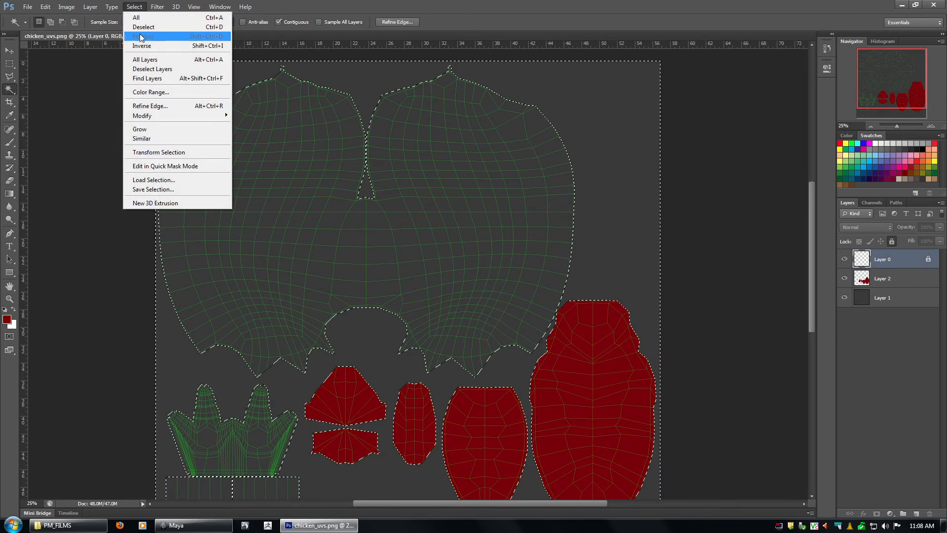
{"action": "left_click", "coordinate": [142, 46]}
Subtract the fingered shell and the rectangular strips beneath it from the selection with a polygonal outline.
{"action": "left_click", "coordinate": [10, 77]}
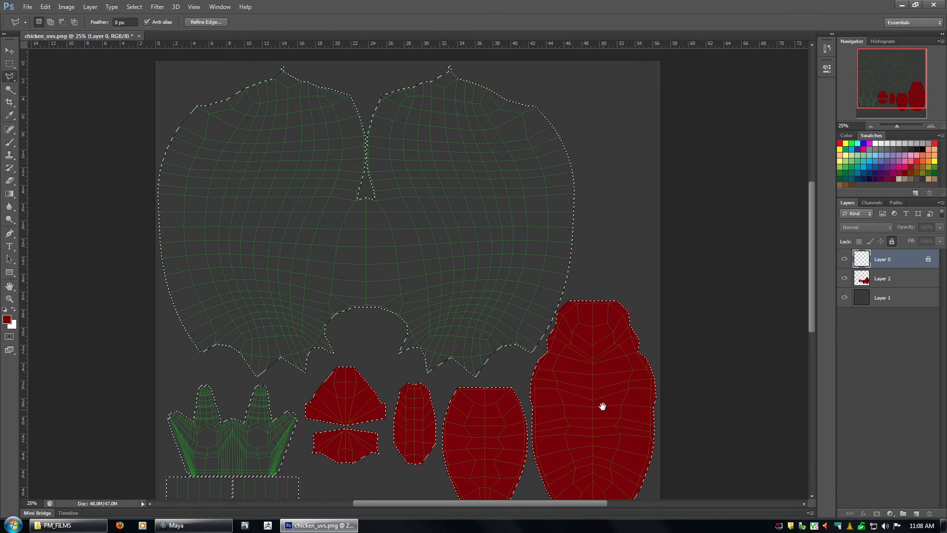
{"action": "left_click_drag", "start_coordinate": [603, 404], "coordinate": [612, 197]}
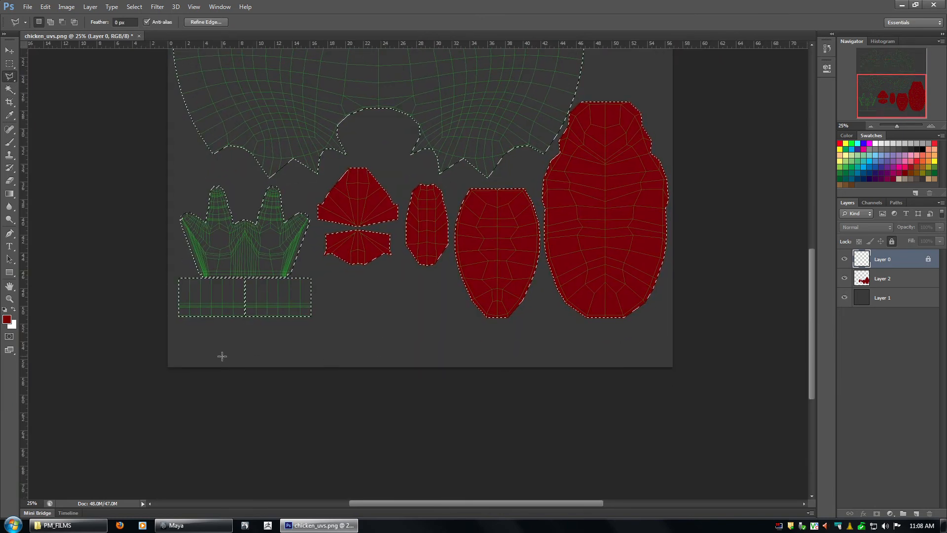
{"action": "left_click", "coordinate": [149, 335]}
{"action": "left_click", "coordinate": [330, 338]}
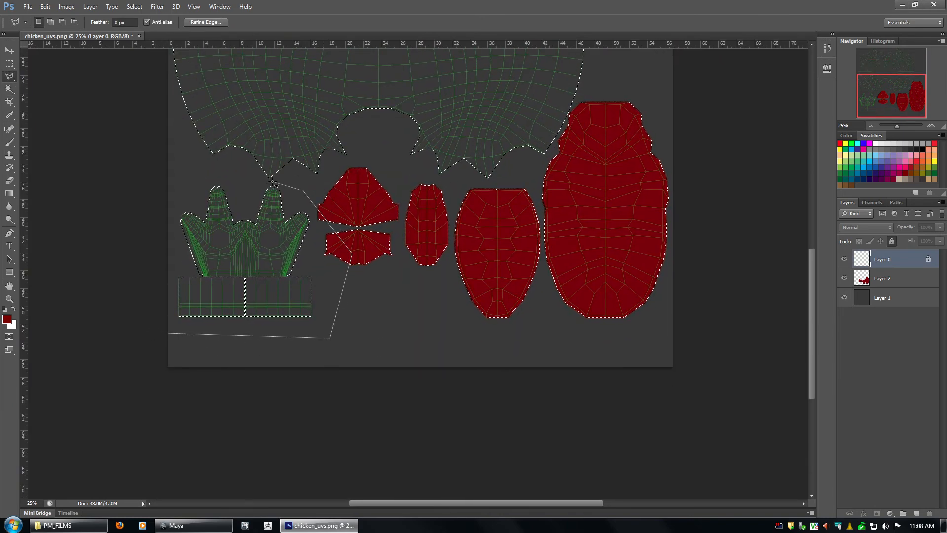
{"action": "left_click", "coordinate": [144, 180]}
{"action": "double_click", "coordinate": [139, 190]}
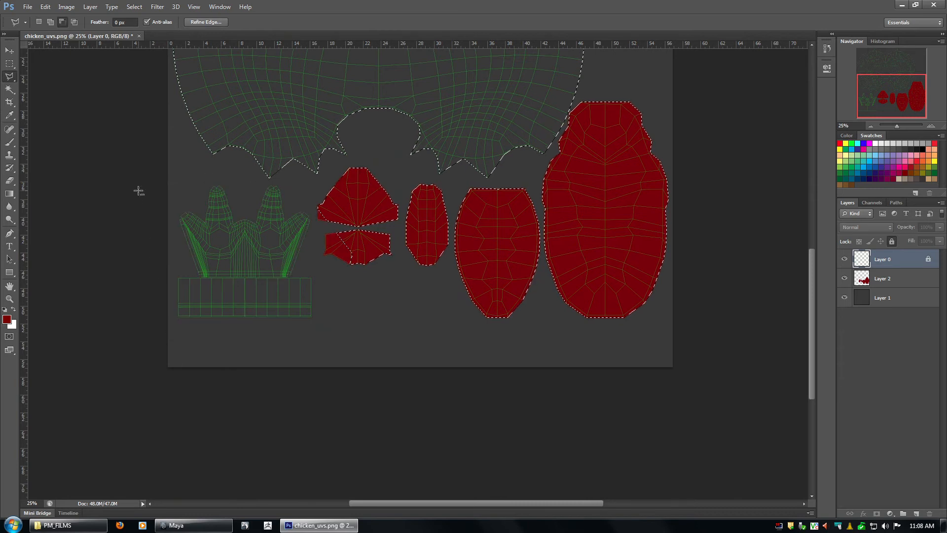
Subtract all the dark red shells from the selection with a polygonal outline, keeping only the large two-lobed body shell selected.
{"action": "left_click", "coordinate": [139, 190], "text": "alt"}
{"action": "left_click", "coordinate": [323, 283]}
{"action": "left_click", "coordinate": [295, 198]}
{"action": "left_click", "coordinate": [360, 163]}
{"action": "left_click", "coordinate": [447, 181]}
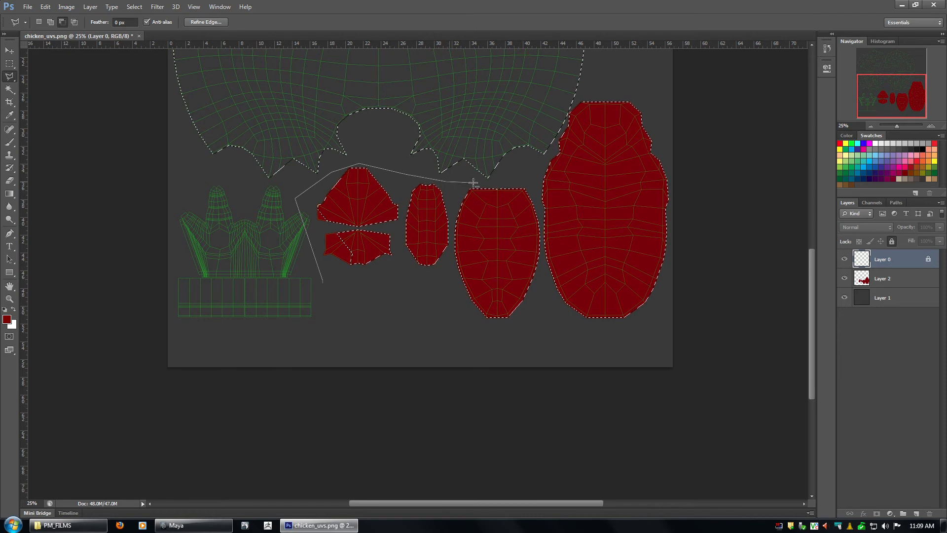
{"action": "left_click", "coordinate": [493, 181]}
{"action": "left_click", "coordinate": [582, 96]}
{"action": "left_click", "coordinate": [614, 87]}
{"action": "left_click", "coordinate": [683, 117]}
{"action": "left_click", "coordinate": [736, 311]}
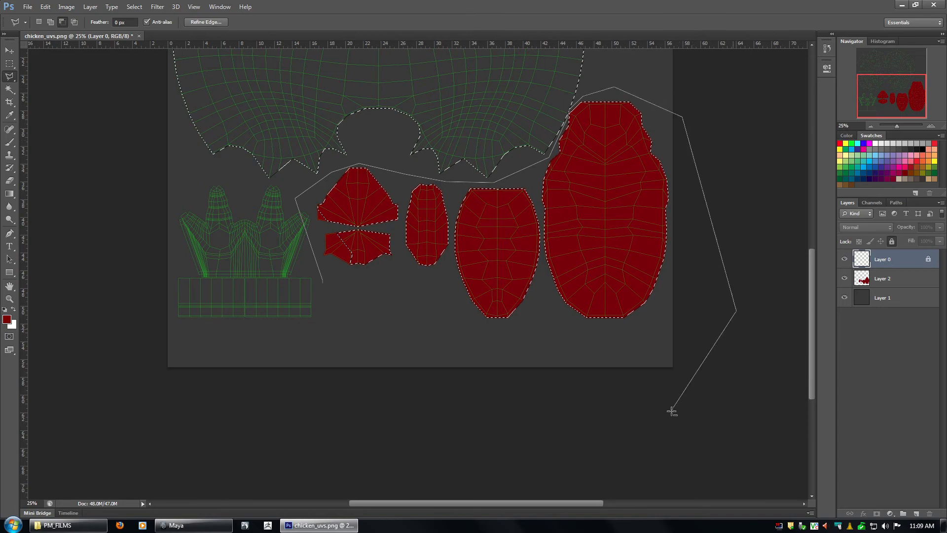
{"action": "left_click", "coordinate": [672, 411]}
{"action": "double_click", "coordinate": [323, 366]}
Add a new empty layer directly above Layer 2 for the body shell's base color.
{"action": "left_click", "coordinate": [931, 127]}
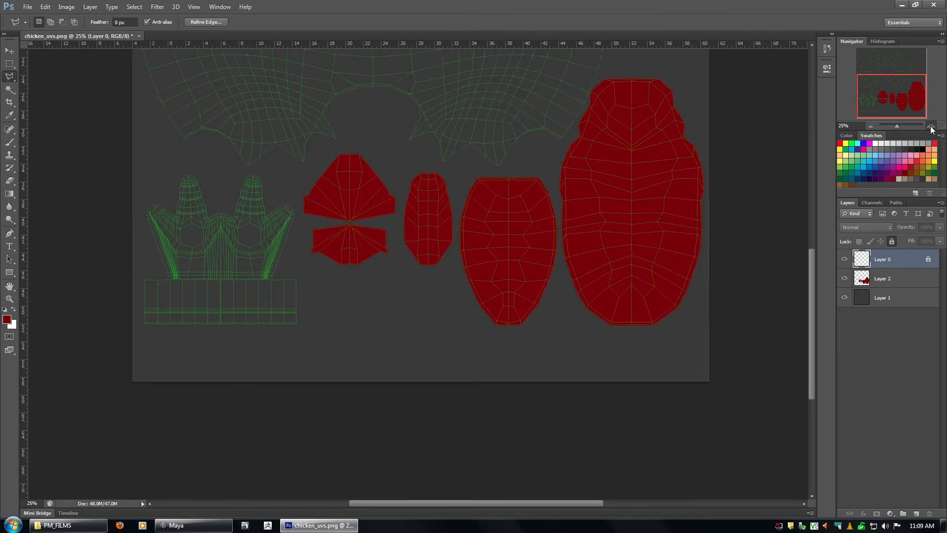
{"action": "left_click", "coordinate": [931, 127]}
{"action": "left_click", "coordinate": [932, 127]}
{"action": "left_click", "coordinate": [931, 127]}
{"action": "left_click_drag", "start_coordinate": [687, 148], "coordinate": [556, 222]}
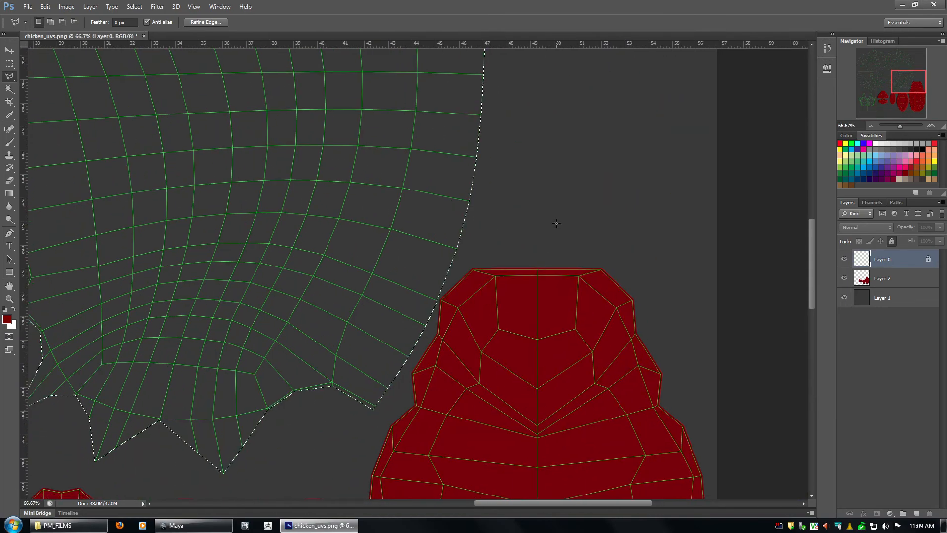
{"action": "scroll", "coordinate": [577, 217], "scroll_direction": "down", "scroll_amount": 2}
{"action": "left_click", "coordinate": [933, 127]}
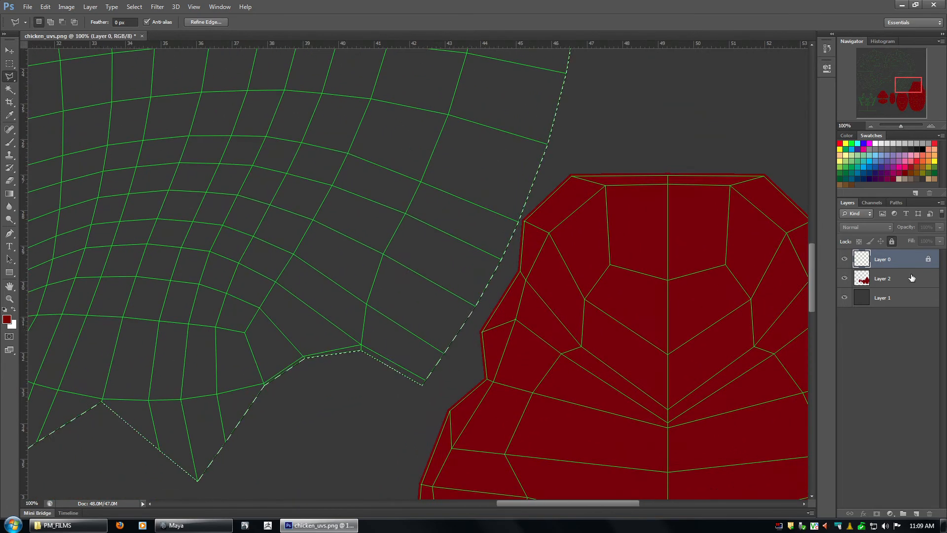
{"action": "left_click", "coordinate": [912, 278]}
{"action": "left_click", "coordinate": [917, 513]}
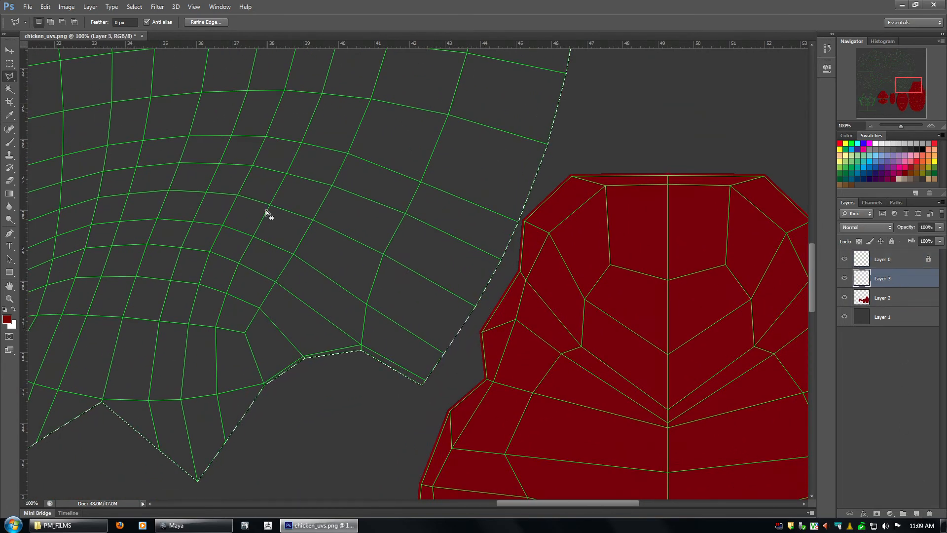
Expand the body shell's selection slightly beyond its wireframe border.
{"action": "left_click", "coordinate": [134, 7]}
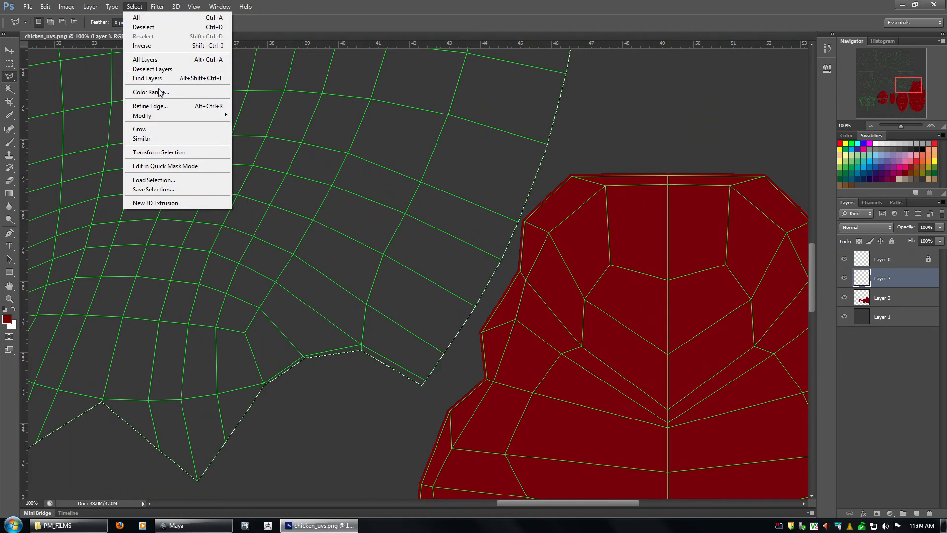
{"action": "mouse_move", "coordinate": [167, 116]}
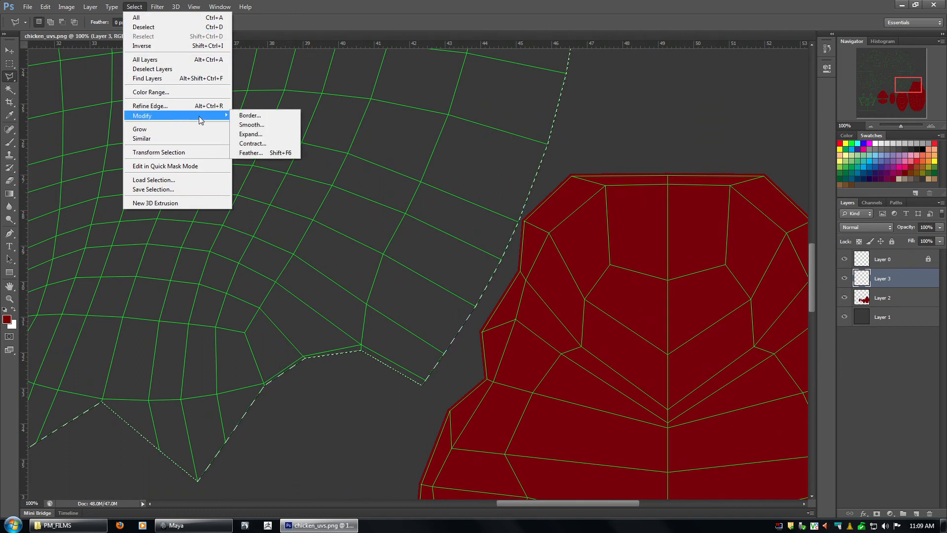
{"action": "left_click", "coordinate": [250, 134]}
{"action": "left_click", "coordinate": [538, 179]}
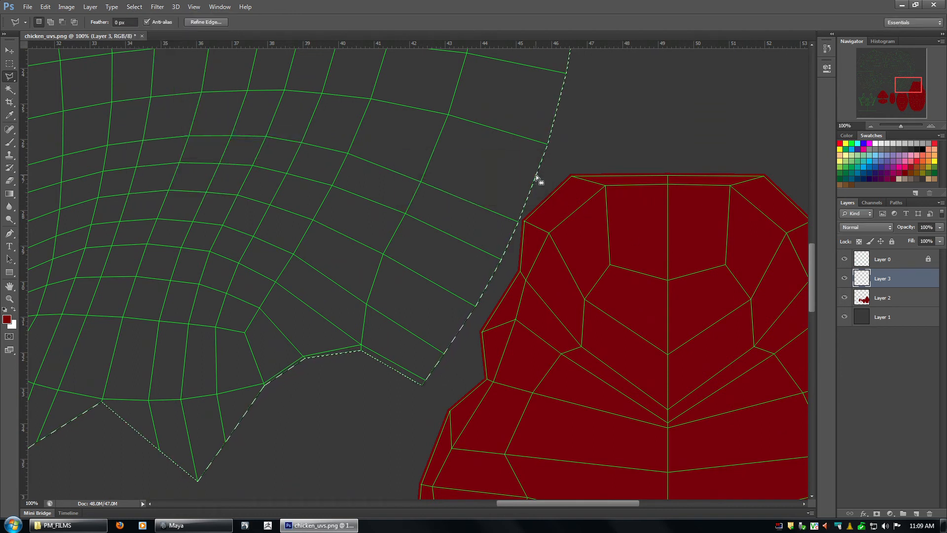
Fill the selected body shell with CMYK Yellow on Layer 3 and clear the selection.
{"action": "left_click", "coordinate": [846, 144]}
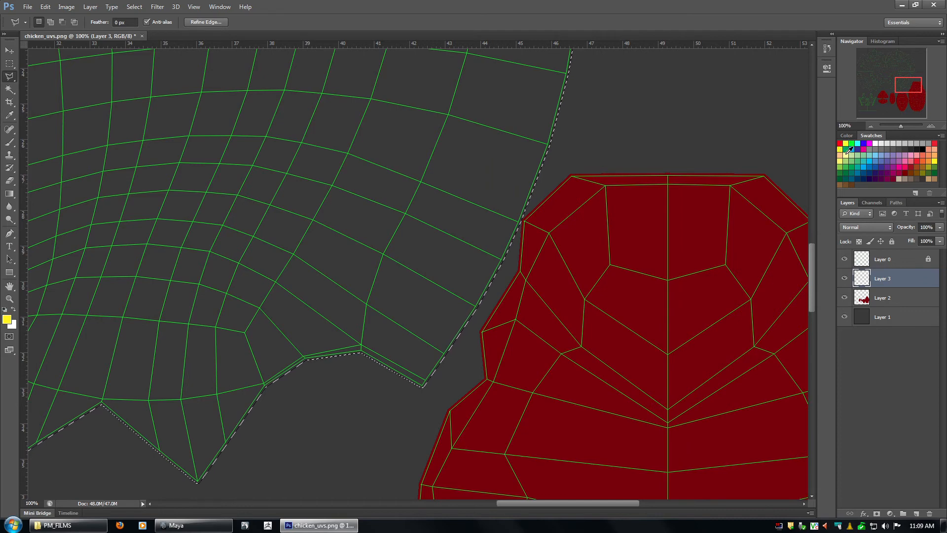
{"action": "double_click", "coordinate": [843, 145]}
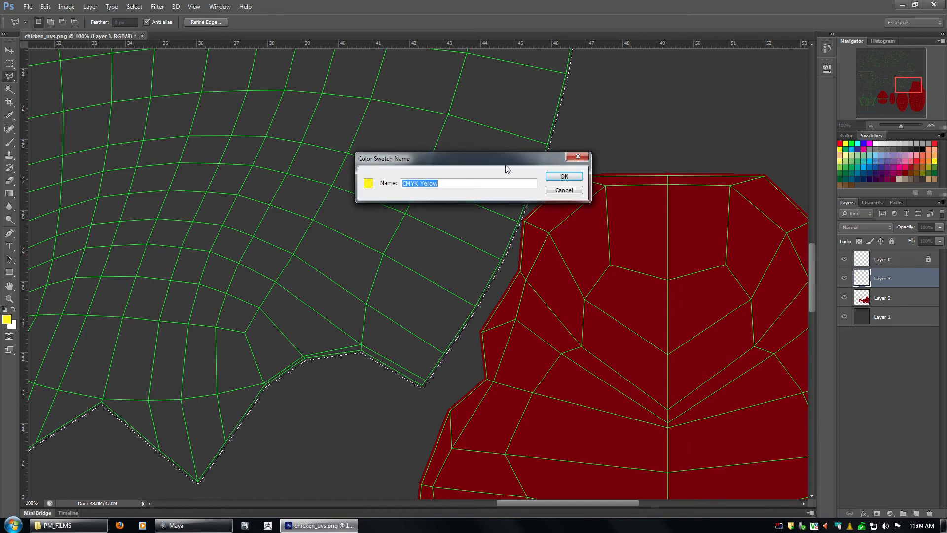
{"action": "left_click", "coordinate": [560, 190]}
{"action": "key", "text": "alt+BackSpace"}
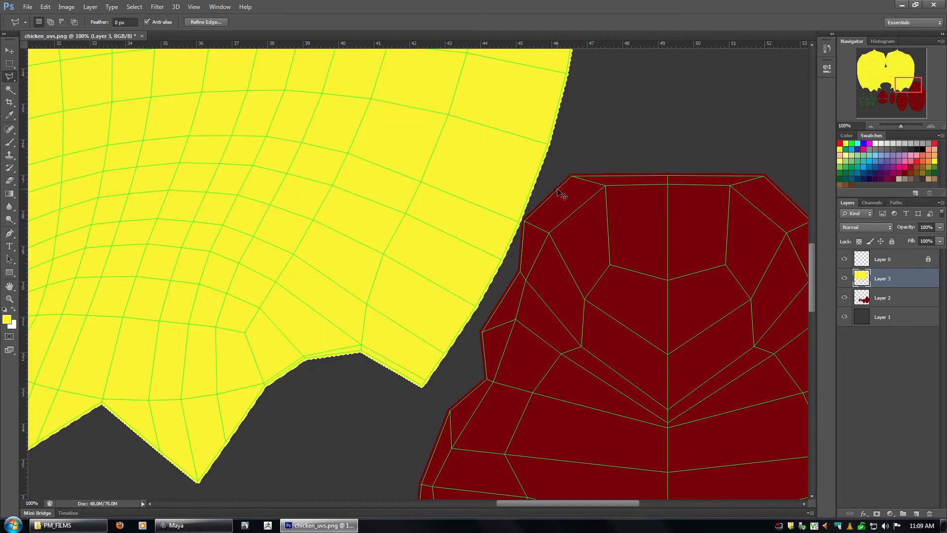
{"action": "key", "text": "ctrl+d"}
Add a new layer above Layer 3 and draw a loose polygonal selection around the fingered shell and the rectangular strips beneath it.
{"action": "left_click", "coordinate": [869, 126]}
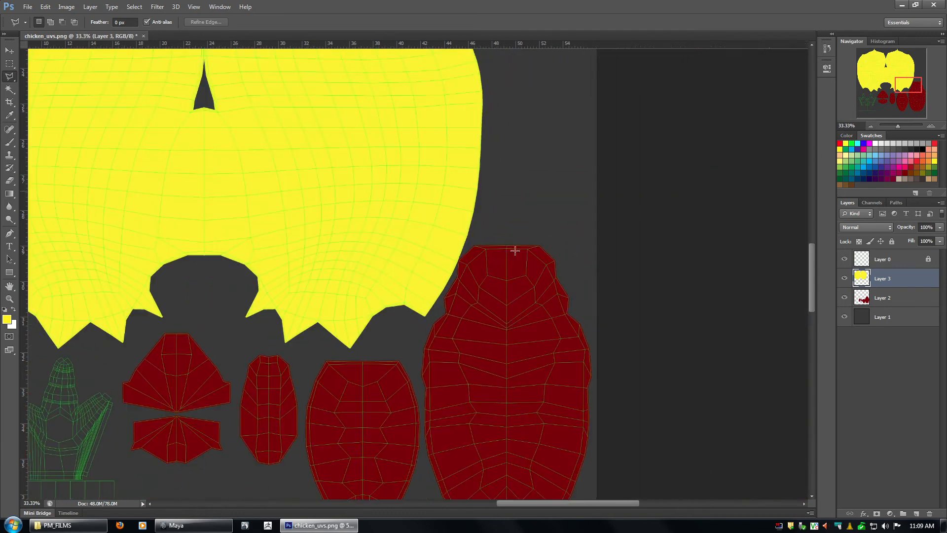
{"action": "left_click_drag", "start_coordinate": [514, 249], "coordinate": [655, 149]}
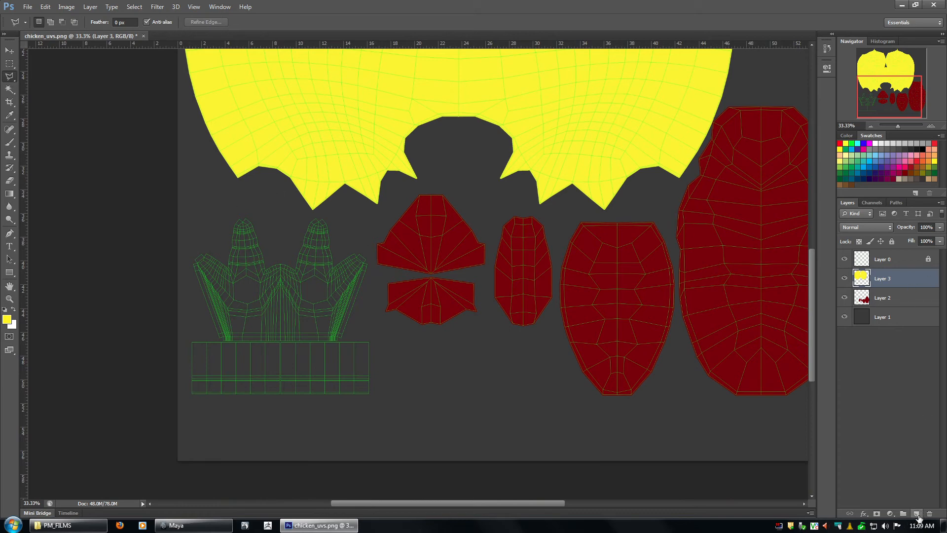
{"action": "left_click", "coordinate": [916, 514]}
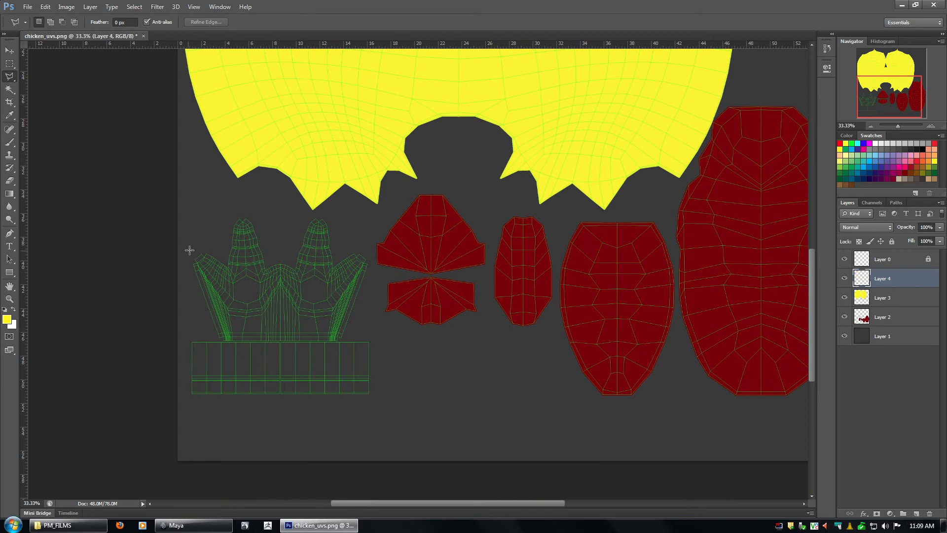
{"action": "left_click", "coordinate": [191, 249]}
{"action": "left_click", "coordinate": [231, 216]}
{"action": "left_click", "coordinate": [260, 211]}
{"action": "left_click", "coordinate": [316, 216]}
{"action": "left_click", "coordinate": [347, 212]}
{"action": "left_click", "coordinate": [373, 265]}
{"action": "left_click", "coordinate": [371, 308]}
{"action": "left_click", "coordinate": [382, 358]}
{"action": "left_click", "coordinate": [373, 428]}
{"action": "left_click", "coordinate": [262, 427]}
{"action": "left_click", "coordinate": [172, 415]}
{"action": "left_click", "coordinate": [163, 381]}
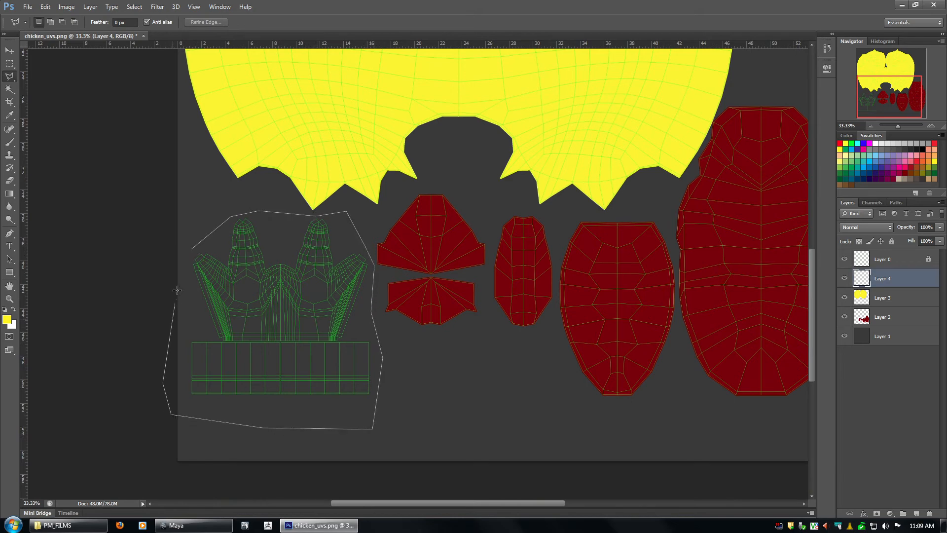
{"action": "left_click", "coordinate": [185, 259]}
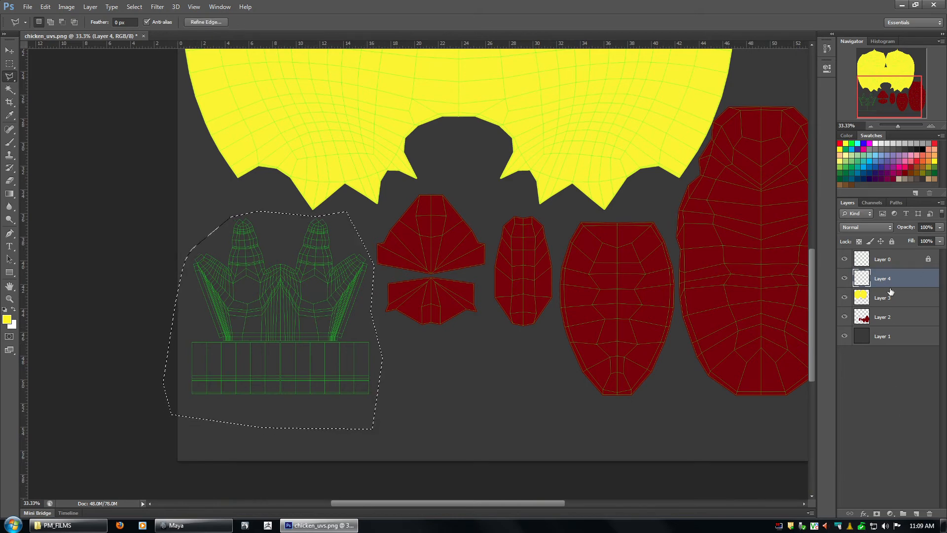
Fill the polygonal selection with orange on Layer 4 and clear the selection.
{"action": "double_click", "coordinate": [920, 163]}
{"action": "left_click", "coordinate": [567, 199]}
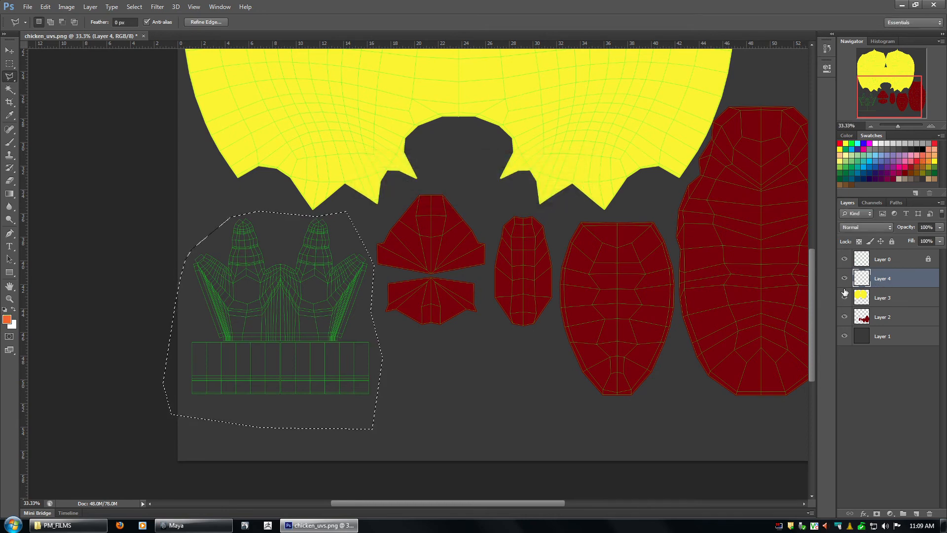
{"action": "key", "text": "alt+BackSpace"}
{"action": "key", "text": "ctrl+d"}
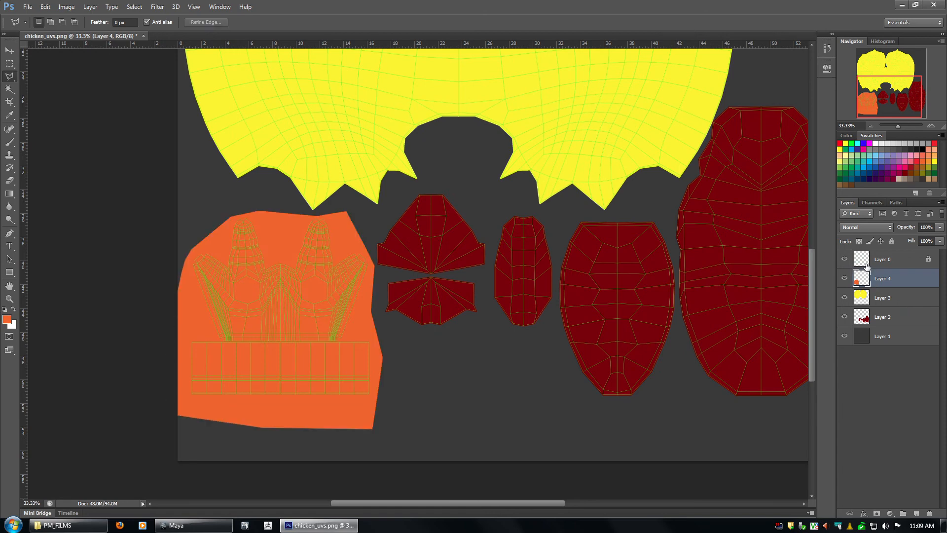
Hide the UV wireframe layer, Layer 0, so only the base colors show.
{"action": "left_click", "coordinate": [872, 125]}
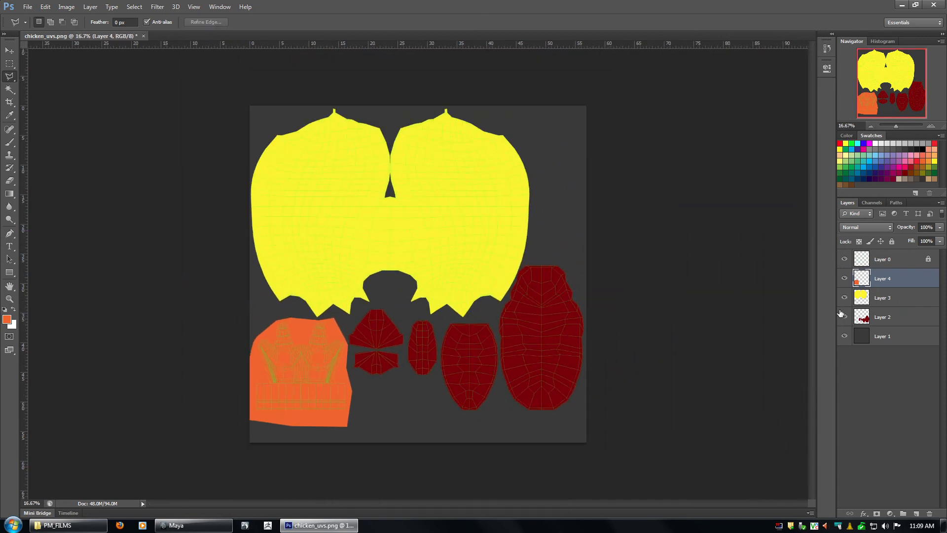
{"action": "left_click", "coordinate": [845, 259]}
{"action": "left_click", "coordinate": [844, 259]}
{"action": "left_click", "coordinate": [844, 259]}
{"action": "left_click", "coordinate": [931, 125]}
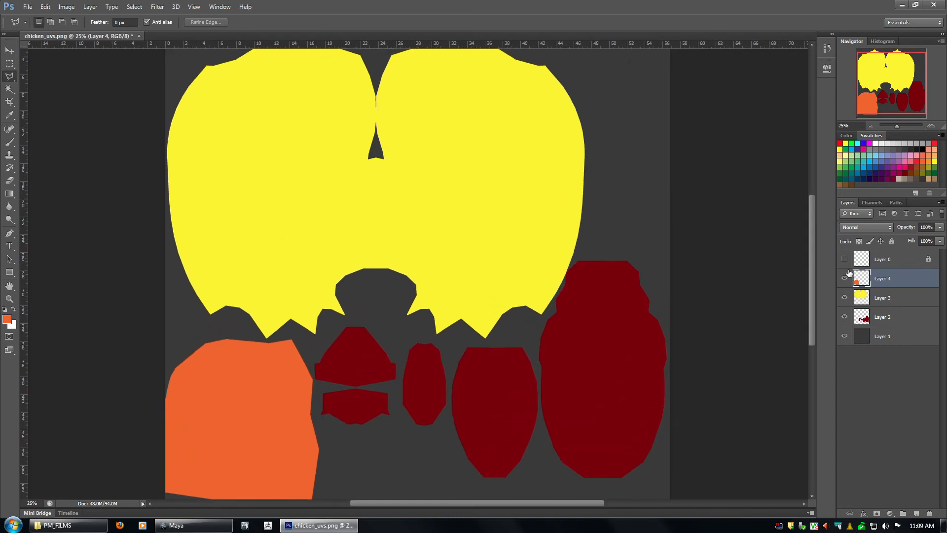
{"action": "left_click", "coordinate": [845, 260]}
Add a new layer directly above Layer 1 and fill it with black as the background.
{"action": "left_click", "coordinate": [904, 345]}
{"action": "left_click", "coordinate": [916, 513]}
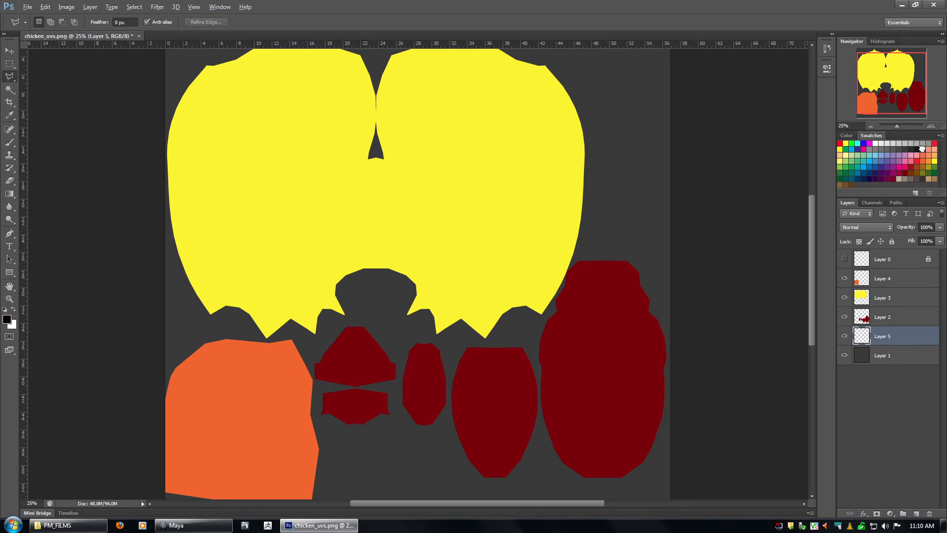
{"action": "key", "text": "alt+BackSpace"}
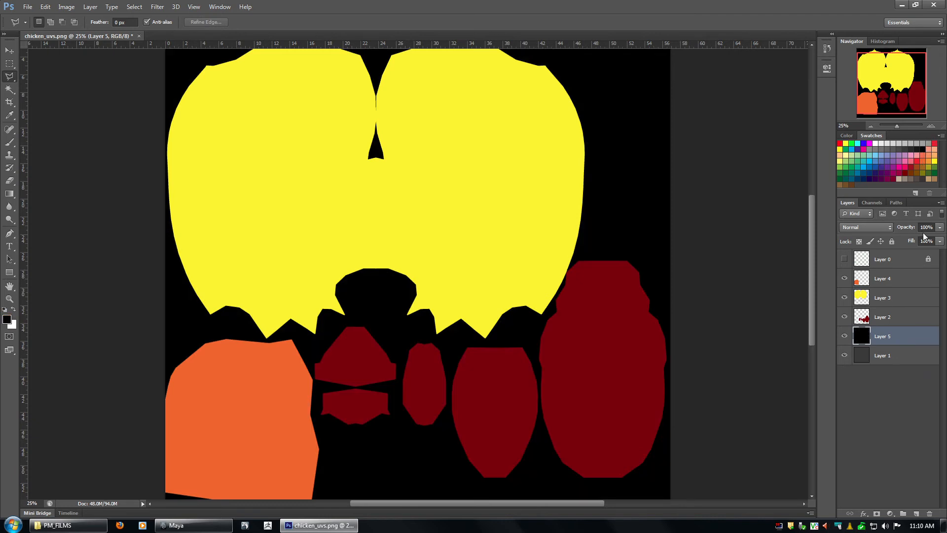
Flatten the image into a single layer, discarding the hidden wireframe layer.
{"action": "left_click", "coordinate": [942, 202]}
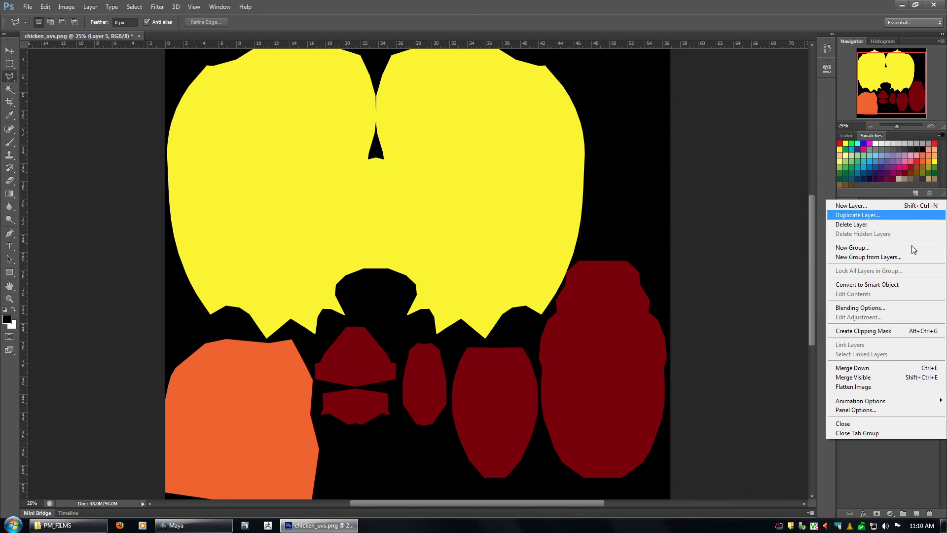
{"action": "left_click", "coordinate": [864, 388]}
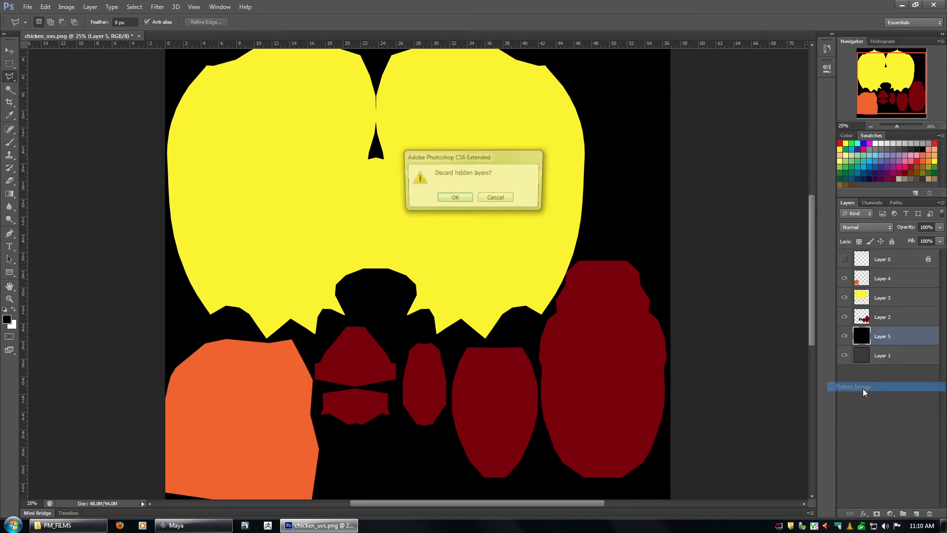
{"action": "left_click", "coordinate": [463, 198]}
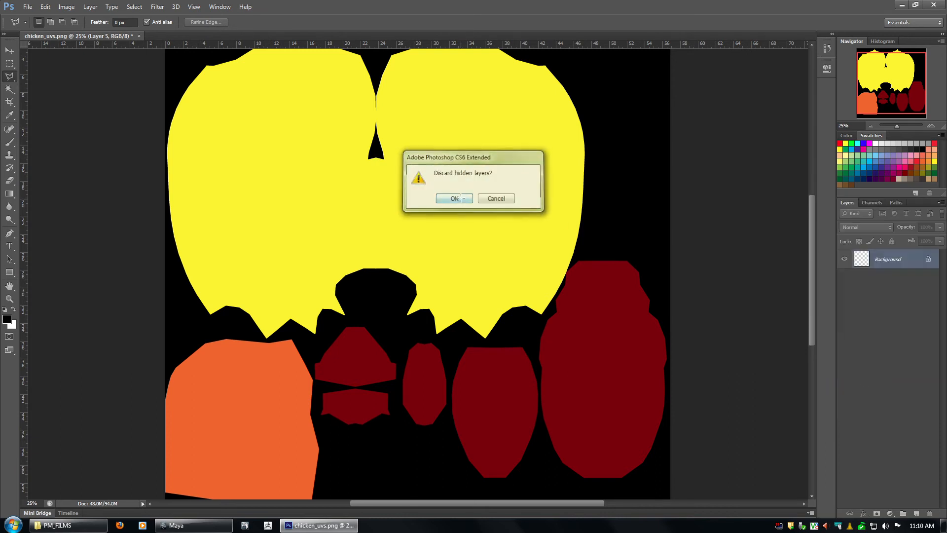
Save the flattened image to the Desktop as a PNG named chicken_color.png.
{"action": "left_click", "coordinate": [28, 7]}
{"action": "left_click", "coordinate": [50, 123]}
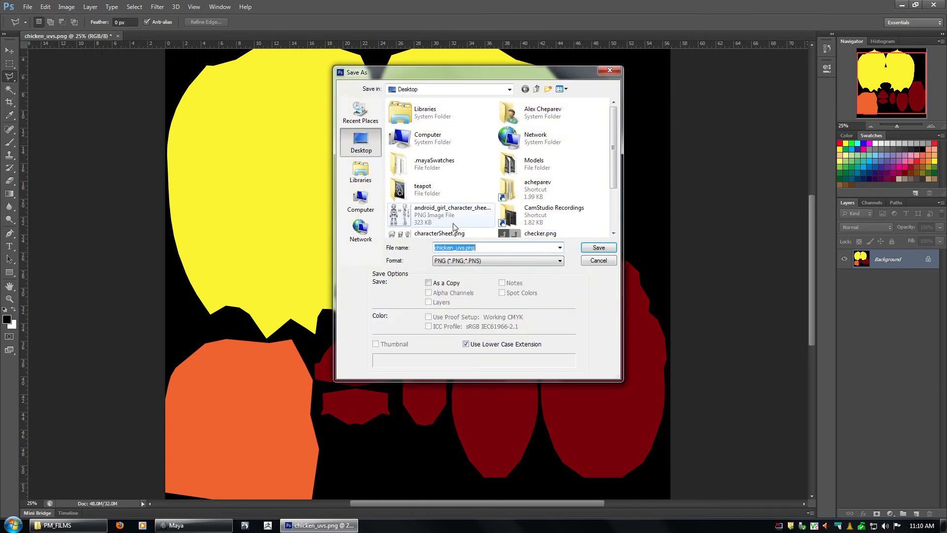
{"action": "left_click", "coordinate": [456, 248]}
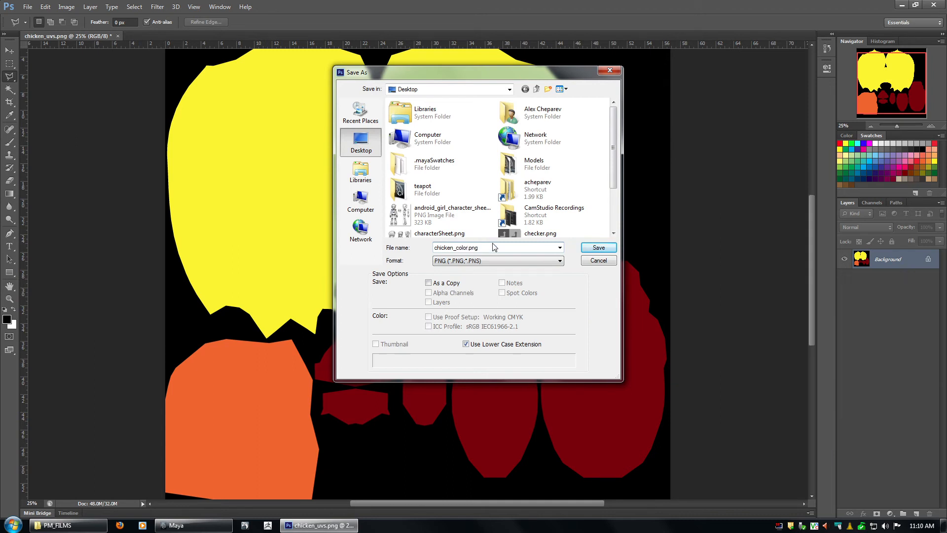
{"action": "left_click", "coordinate": [599, 247]}
{"action": "left_click", "coordinate": [499, 167]}
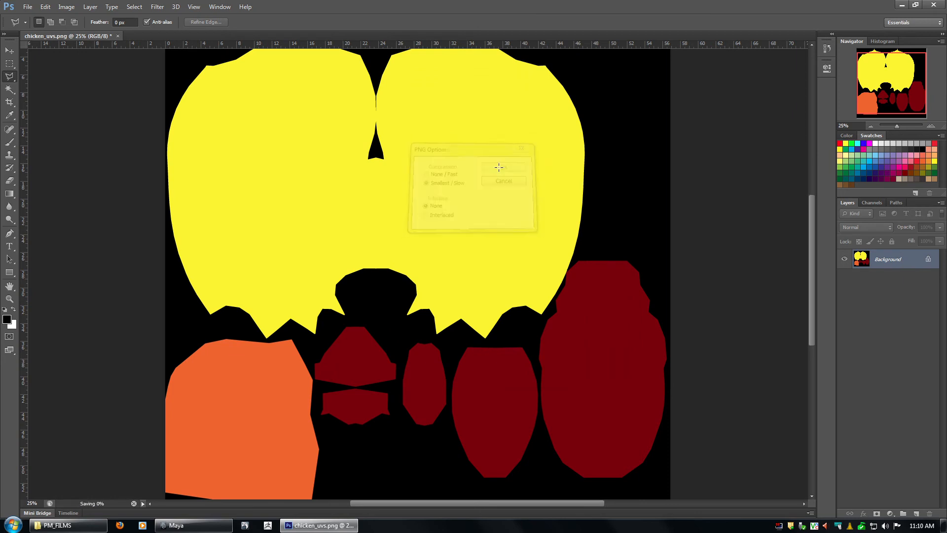
{"action": "left_click", "coordinate": [678, 246]}
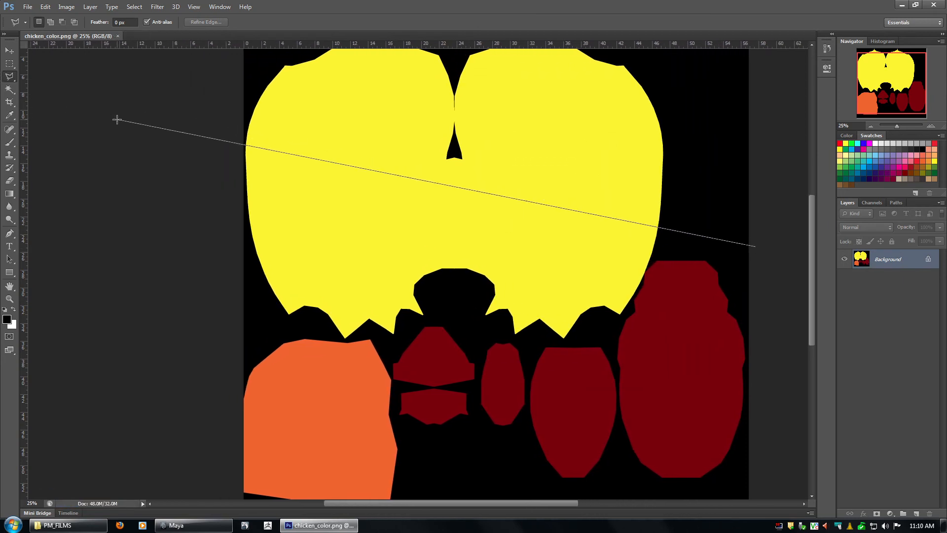
{"action": "double_click", "coordinate": [116, 119]}
{"action": "left_click", "coordinate": [471, 199]}
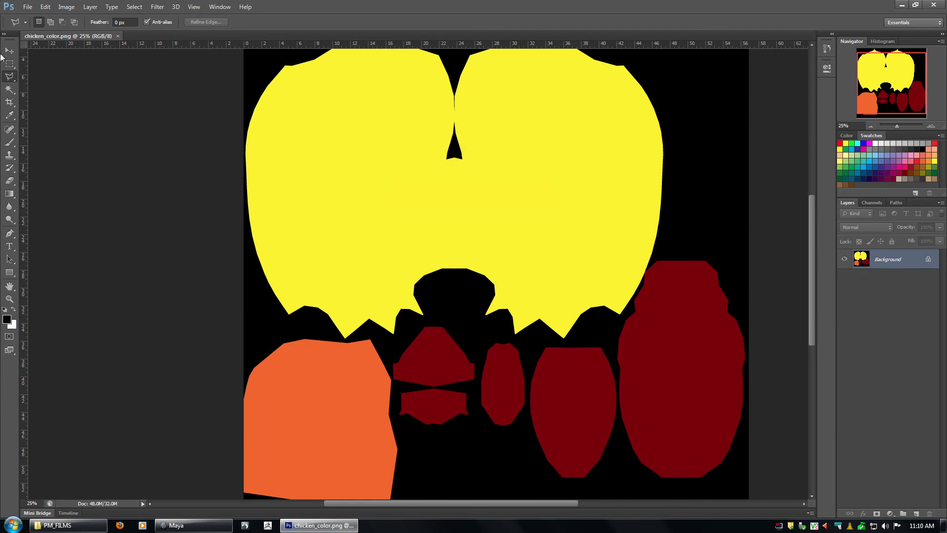
{"action": "left_click", "coordinate": [12, 53]}
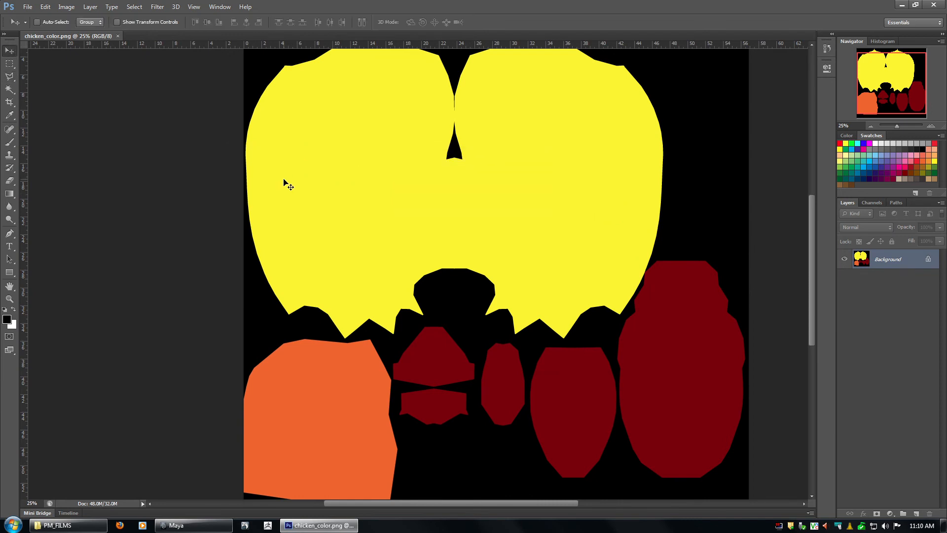
Undo the flattening to restore the layers and save the document in Photoshop format as chicken_color.psd with maximized compatibility.
{"action": "key", "text": "ctrl+z"}
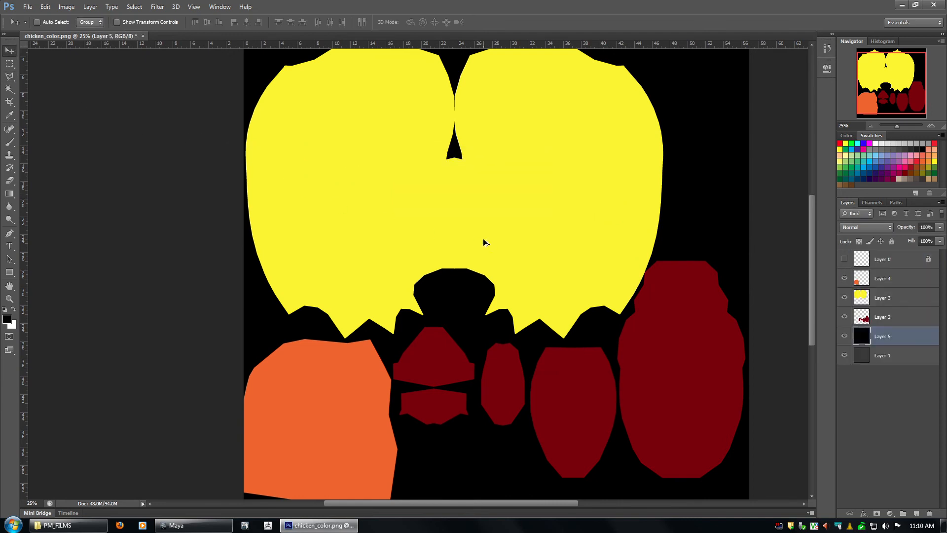
{"action": "left_click", "coordinate": [871, 126]}
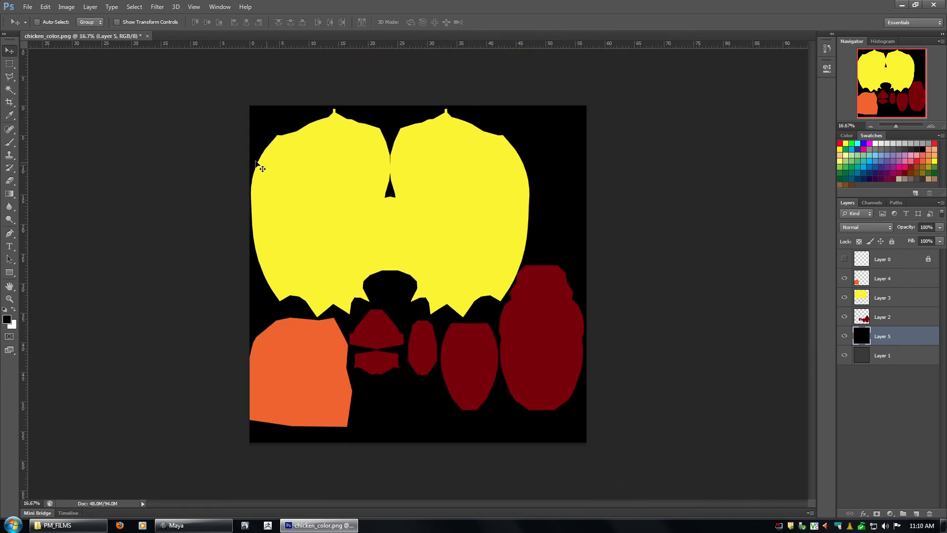
{"action": "left_click", "coordinate": [28, 7]}
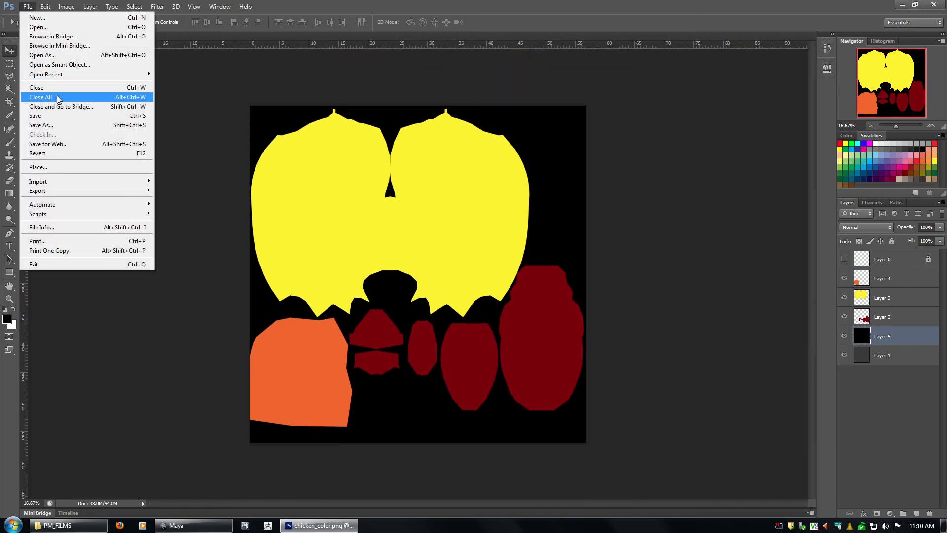
{"action": "left_click", "coordinate": [49, 125]}
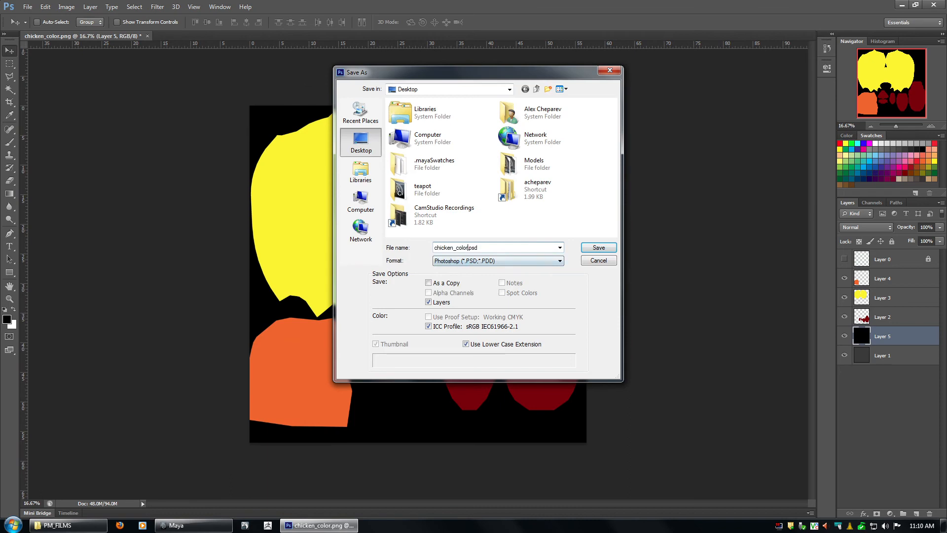
{"action": "left_click", "coordinate": [594, 248]}
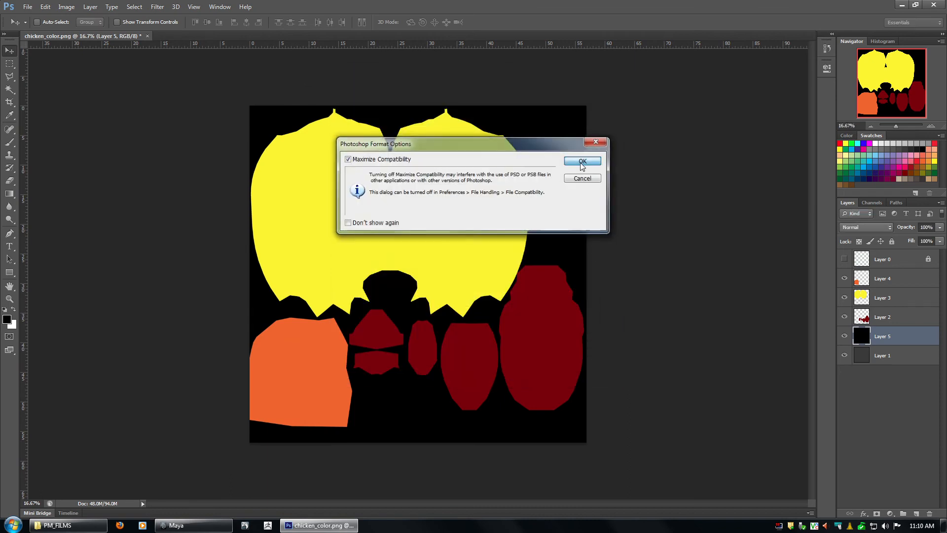
{"action": "left_click", "coordinate": [587, 161]}
Switch to Maya, assign a new Blinn material to the chicken body, and apply the same material to the feet.
{"action": "left_click", "coordinate": [176, 525]}
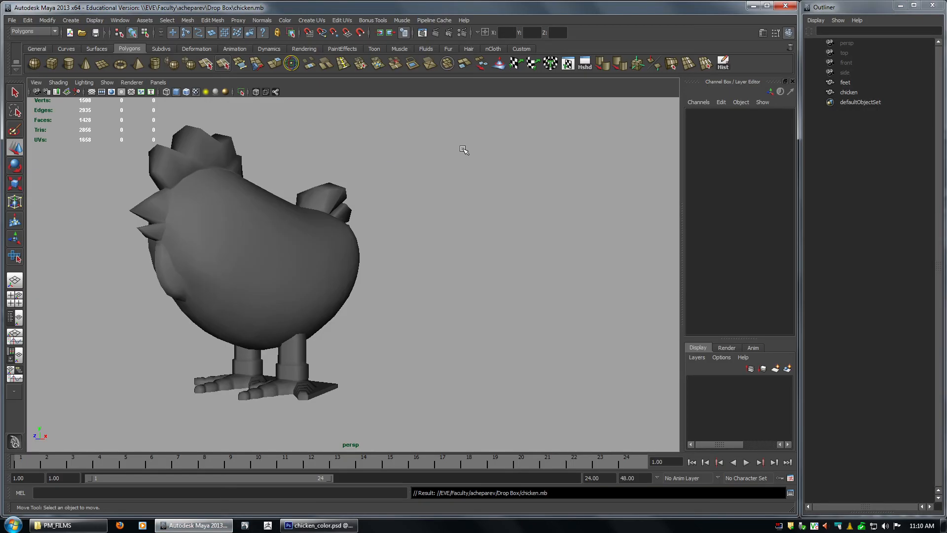
{"action": "right_click_drag", "start_coordinate": [320, 248], "coordinate": [319, 386]}
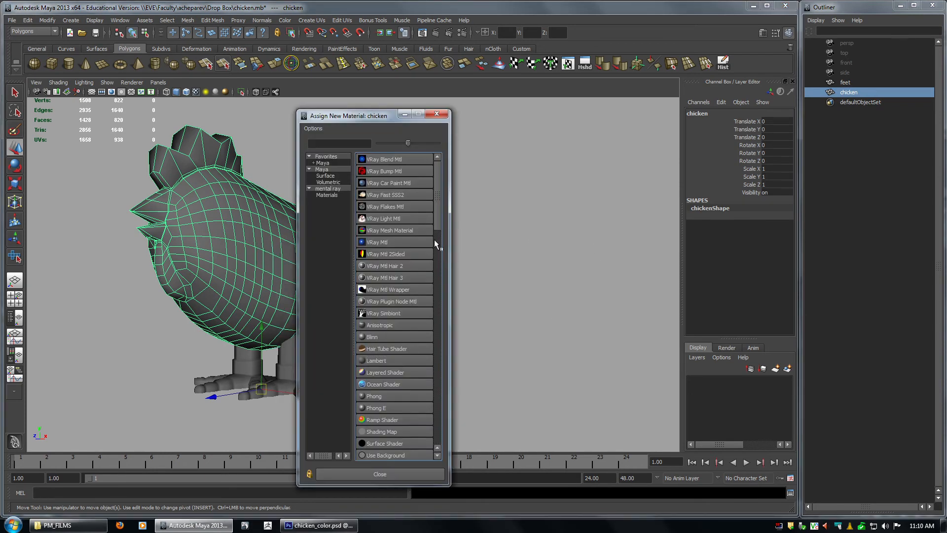
{"action": "left_click", "coordinate": [378, 336]}
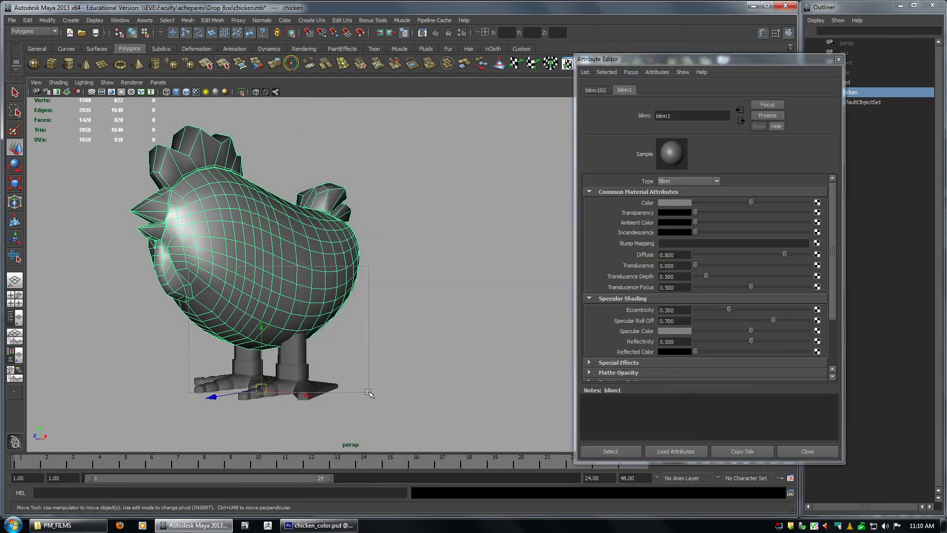
{"action": "left_click", "coordinate": [276, 390], "text": "shift"}
{"action": "right_click_drag", "start_coordinate": [324, 248], "coordinate": [385, 404]}
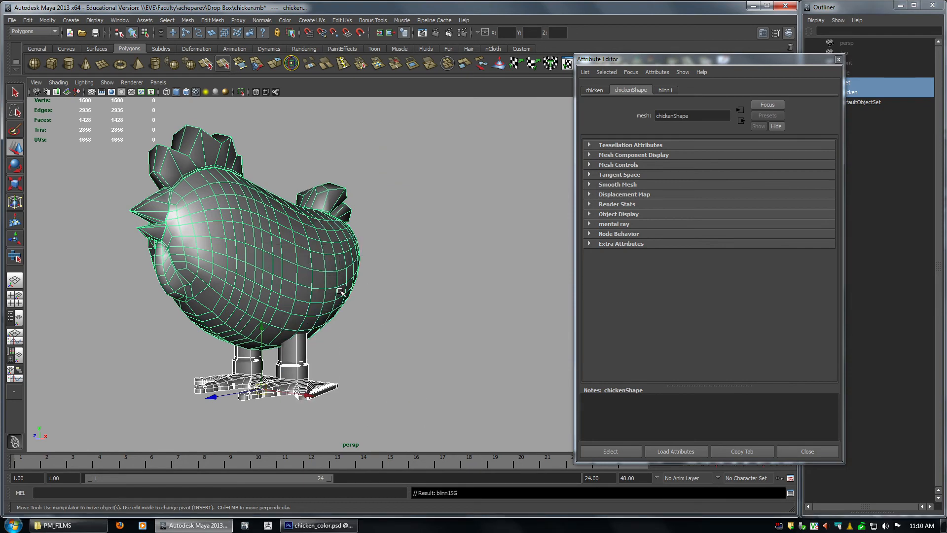
Connect a File texture to the Blinn material's Color and load chicken_color.png from the Desktop as its image.
{"action": "left_click", "coordinate": [328, 262]}
{"action": "left_click", "coordinate": [680, 90]}
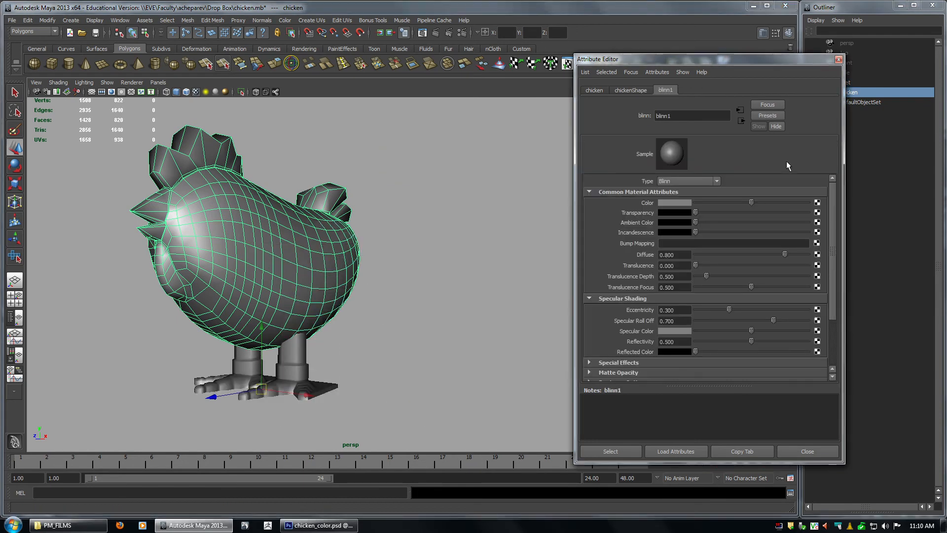
{"action": "left_click", "coordinate": [818, 203]}
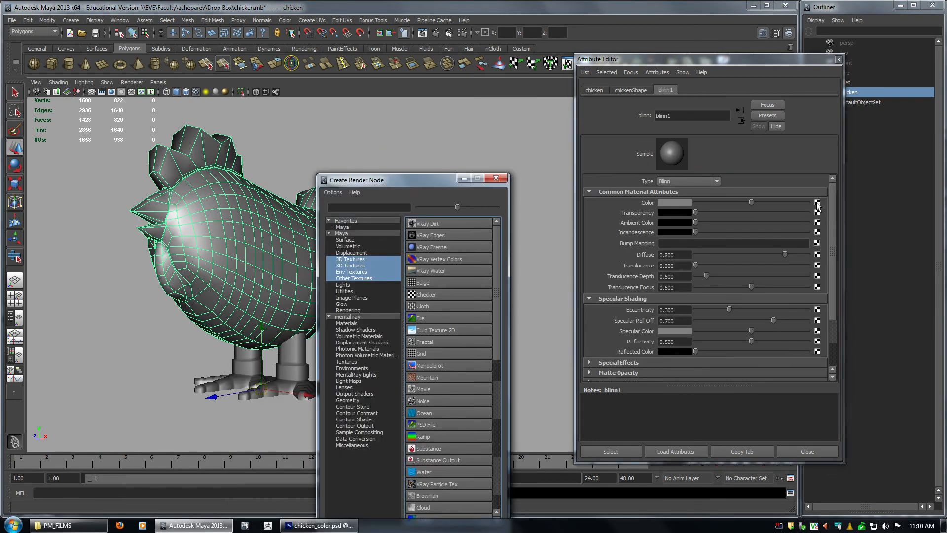
{"action": "left_click", "coordinate": [452, 318]}
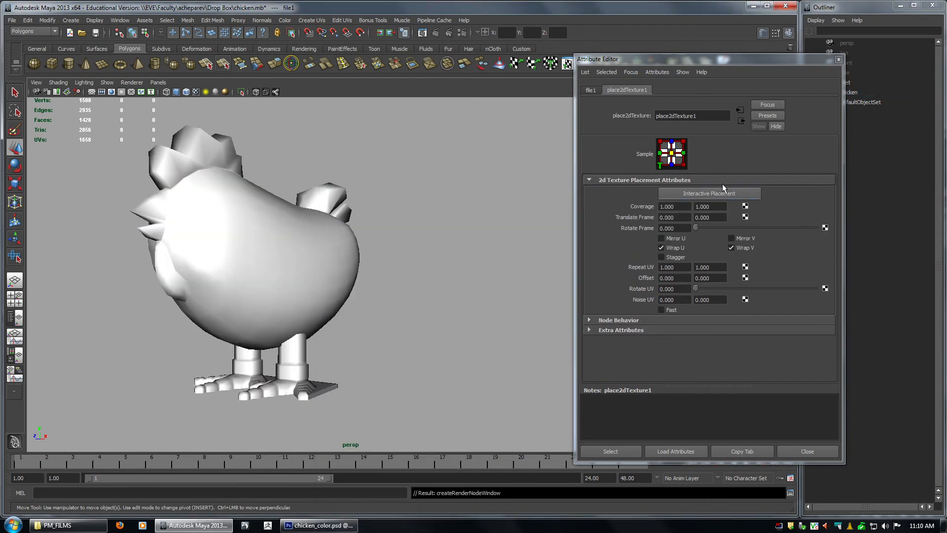
{"action": "left_click", "coordinate": [769, 234]}
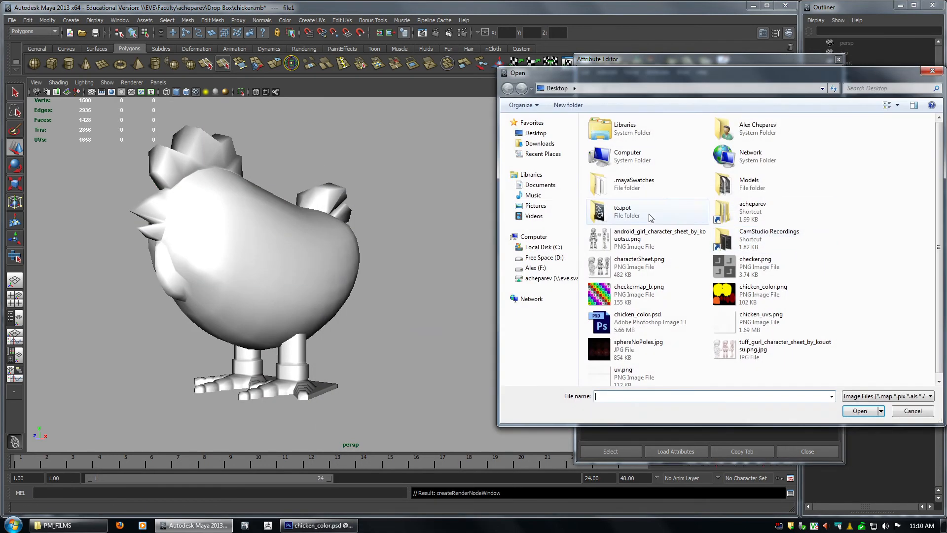
{"action": "double_click", "coordinate": [839, 241]}
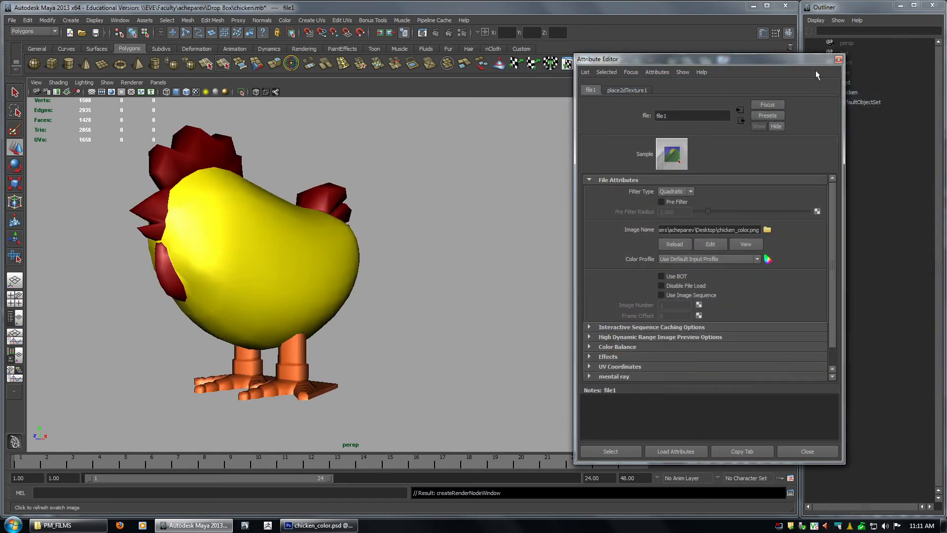
Close the material attributes and turn on smooth mesh preview for the chicken body and the feet.
{"action": "left_click", "coordinate": [839, 59]}
{"action": "left_click", "coordinate": [321, 222]}
{"action": "left_click_drag", "start_coordinate": [321, 222], "coordinate": [517, 254], "text": "alt"}
{"action": "key", "text": "3"}
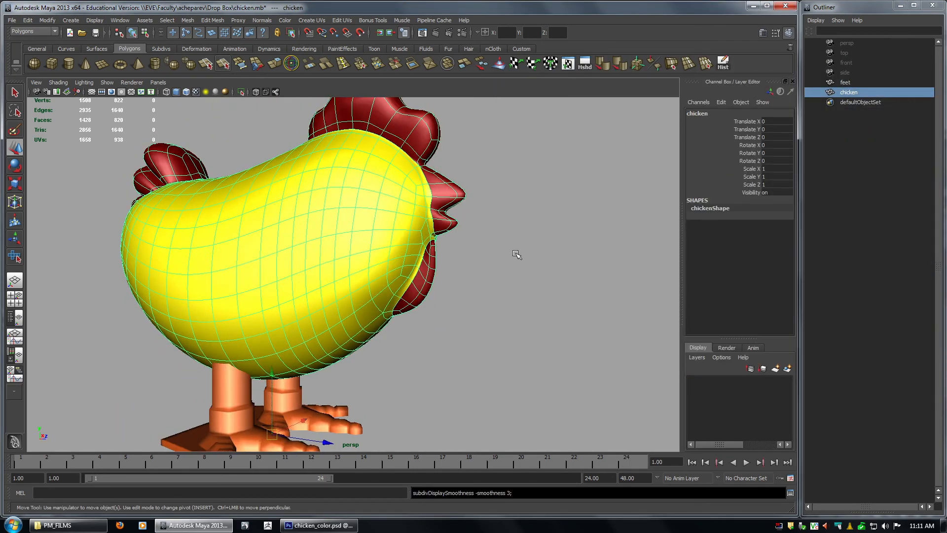
{"action": "left_click", "coordinate": [516, 254]}
{"action": "right_click_drag", "start_coordinate": [516, 255], "coordinate": [446, 260], "text": "alt"}
{"action": "left_click_drag", "start_coordinate": [446, 260], "coordinate": [476, 256], "text": "alt"}
{"action": "left_click_drag", "start_coordinate": [486, 197], "coordinate": [340, 350]}
{"action": "key", "text": "3"}
{"action": "left_click", "coordinate": [434, 341]}
{"action": "left_click_drag", "start_coordinate": [436, 338], "coordinate": [416, 342], "text": "alt"}
{"action": "right_click_drag", "start_coordinate": [416, 342], "coordinate": [420, 342], "text": "alt"}
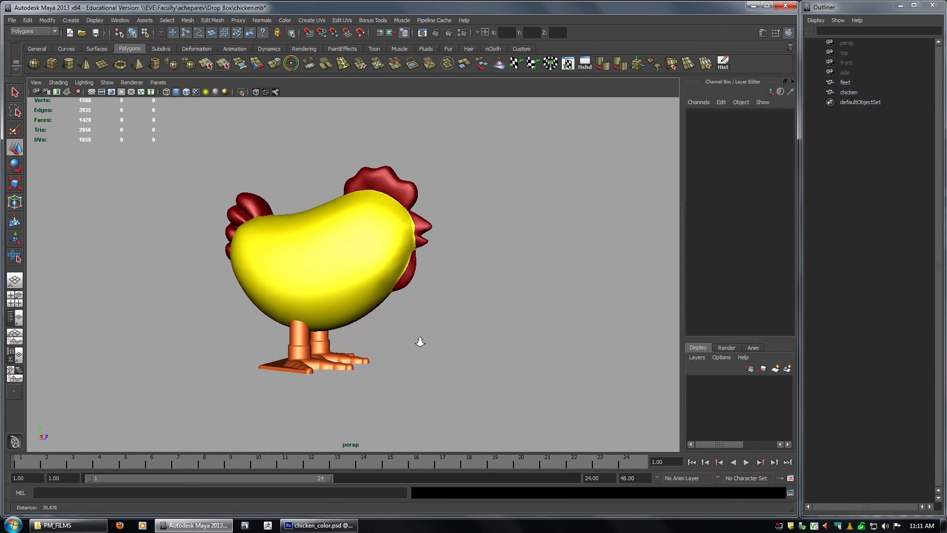
Select a two-by-two block of faces on the side of the chicken's head, just behind the beak.
{"action": "left_click_drag", "start_coordinate": [420, 341], "coordinate": [423, 287], "text": "alt"}
{"action": "left_click", "coordinate": [441, 285]}
{"action": "right_click_drag", "start_coordinate": [424, 287], "coordinate": [461, 323], "text": "alt"}
{"action": "right_click_drag", "start_coordinate": [390, 214], "coordinate": [389, 227]}
{"action": "key", "text": "q"}
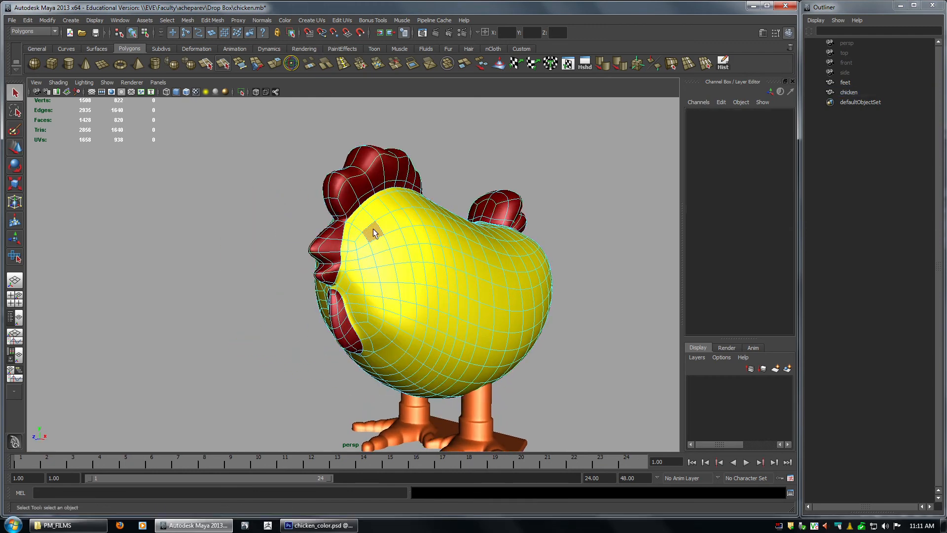
{"action": "left_click", "coordinate": [373, 229]}
{"action": "left_click", "coordinate": [364, 221], "text": "shift"}
{"action": "left_click", "coordinate": [376, 214], "text": "shift"}
{"action": "left_click", "coordinate": [388, 224], "text": "shift"}
{"action": "left_click_drag", "start_coordinate": [480, 254], "coordinate": [498, 253], "text": "alt"}
{"action": "left_click", "coordinate": [379, 235]}
{"action": "left_click", "coordinate": [380, 247], "text": "shift"}
{"action": "left_click", "coordinate": [393, 226], "text": "shift"}
{"action": "left_click", "coordinate": [396, 242], "text": "shift"}
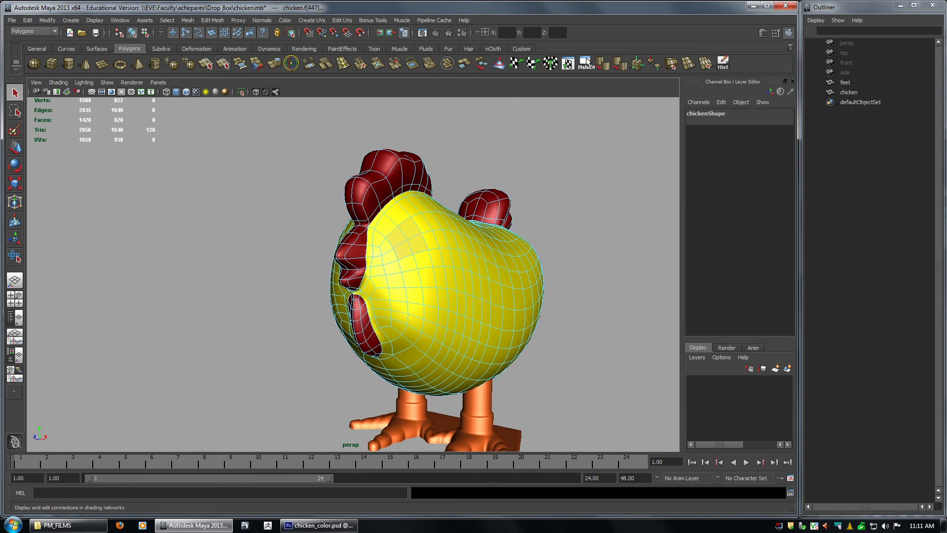
Open the UV Texture Editor and examine where the selected head faces lie in the UV layout.
{"action": "left_click", "coordinate": [568, 63]}
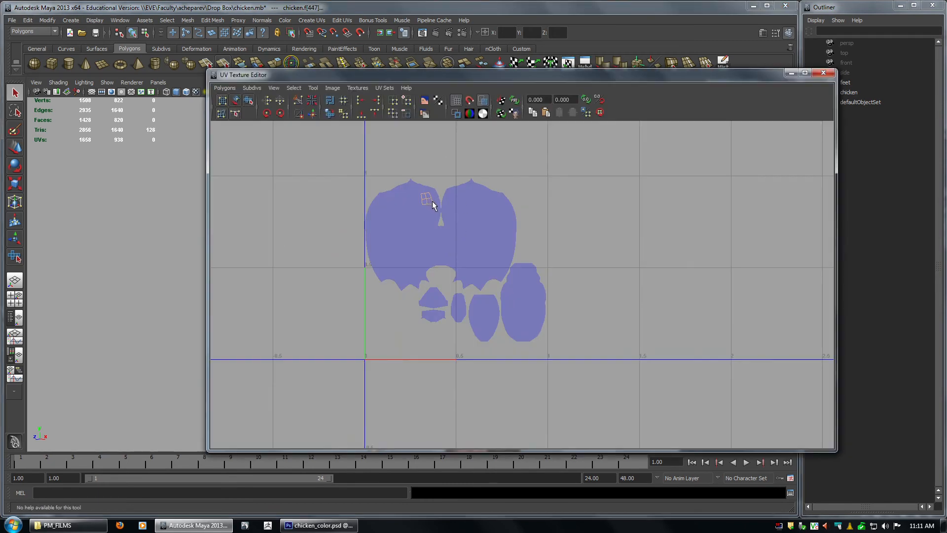
{"action": "scroll", "coordinate": [433, 205], "scroll_direction": "up", "scroll_amount": 5}
{"action": "right_click_drag", "start_coordinate": [334, 180], "coordinate": [334, 199]}
{"action": "right_click_drag", "start_coordinate": [395, 200], "coordinate": [406, 219]}
Switch to Photoshop and show the UV wireframe layer, Layer 0, over the base colors.
{"action": "left_click", "coordinate": [318, 525]}
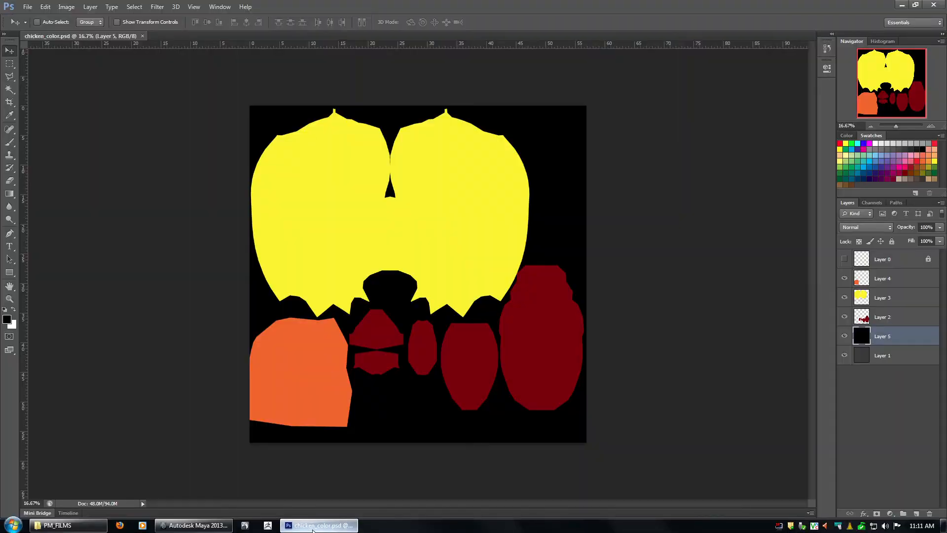
{"action": "left_click", "coordinate": [844, 259]}
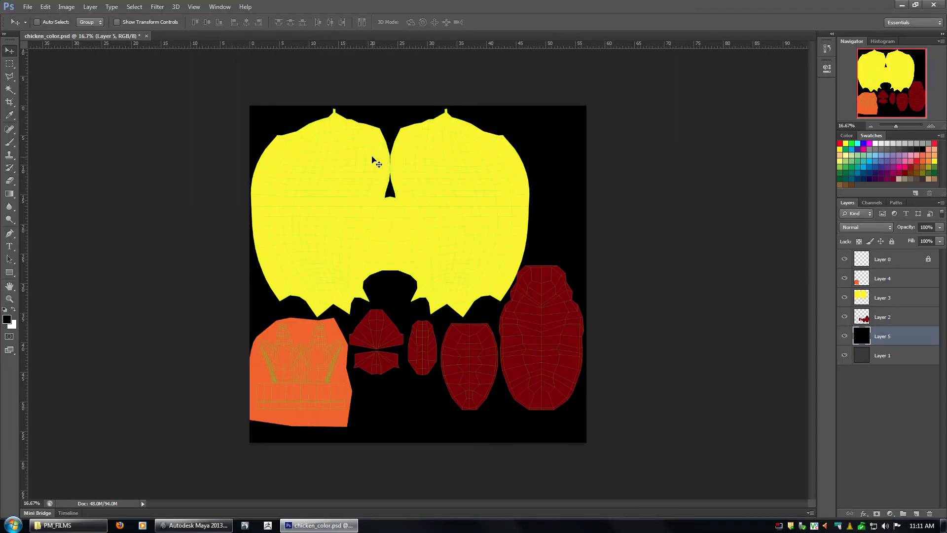
Switch back to Maya, clear the face selection in the UV Texture Editor and turn off smooth preview for the chicken.
{"action": "left_click", "coordinate": [195, 525]}
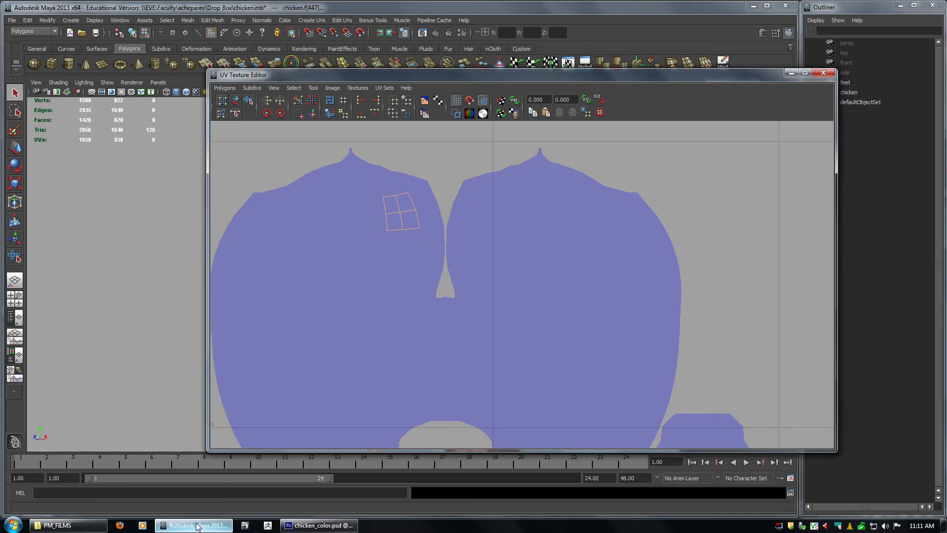
{"action": "left_click", "coordinate": [455, 170]}
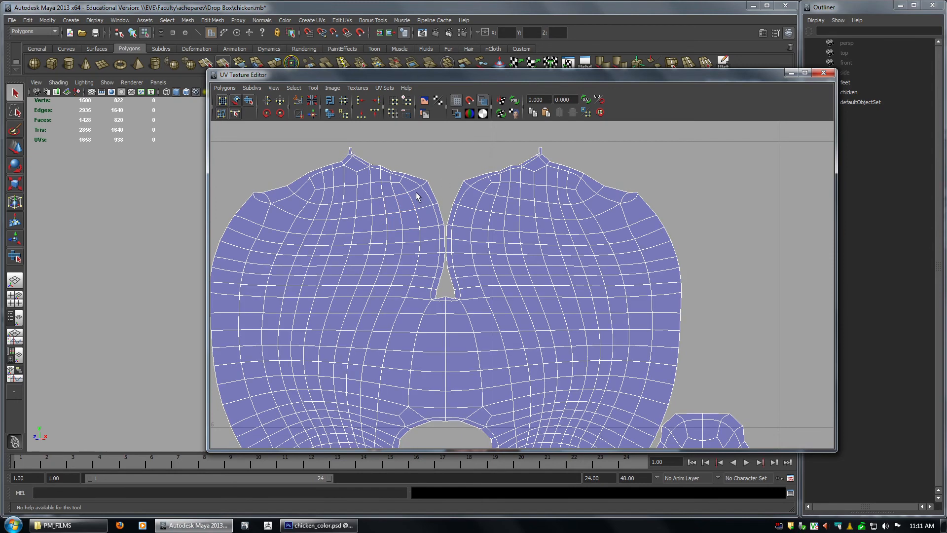
{"action": "key", "text": "1"}
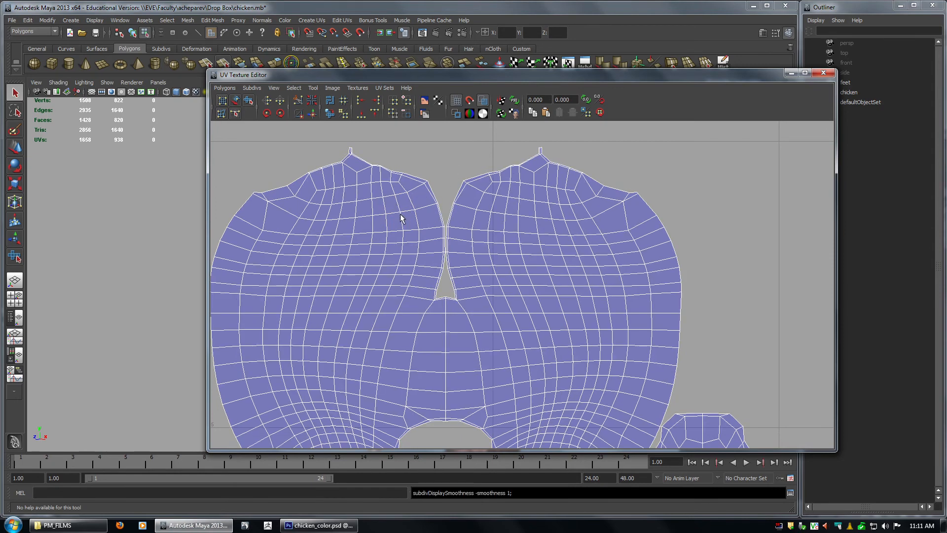
Return to Photoshop, activate the Elliptical Marquee tool and add a new layer directly above Layer 4.
{"action": "left_click", "coordinate": [319, 525]}
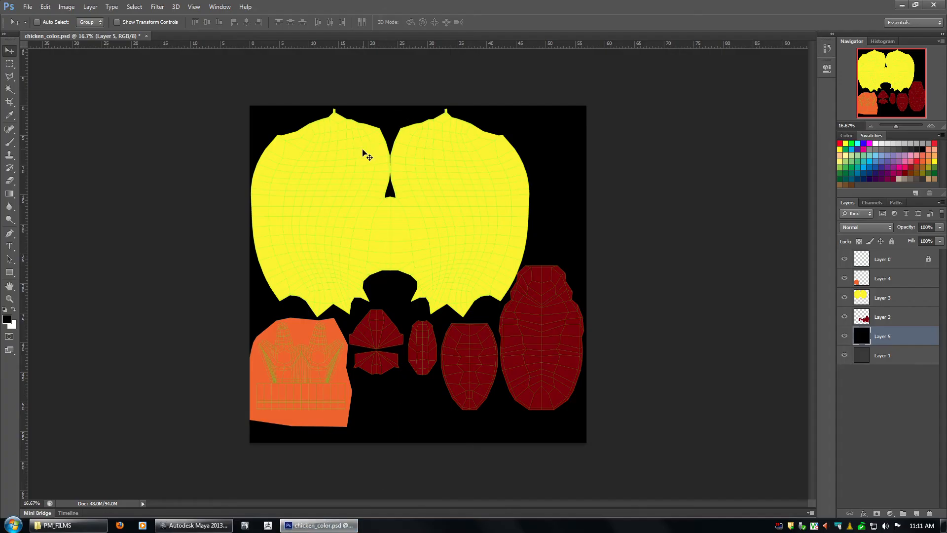
{"action": "double_click", "coordinate": [928, 125]}
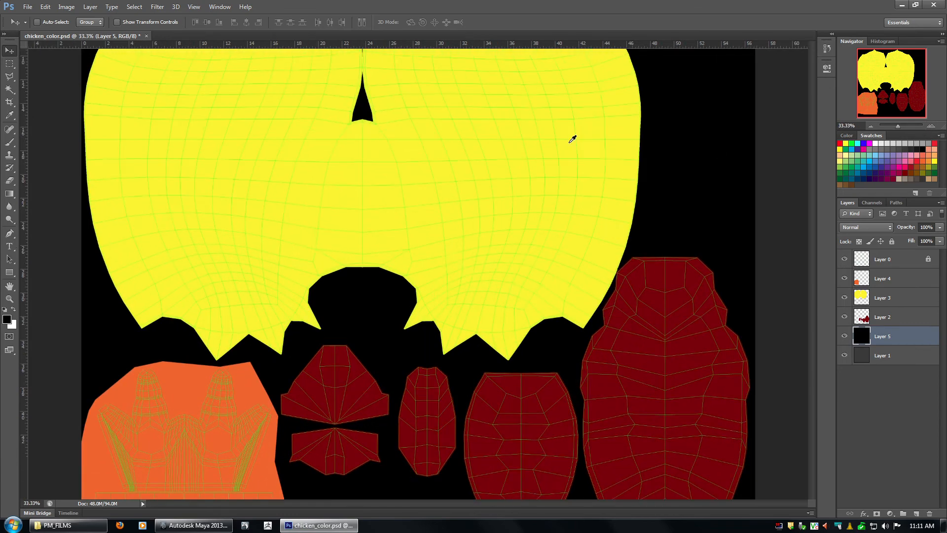
{"action": "left_click_drag", "start_coordinate": [406, 118], "coordinate": [469, 279]}
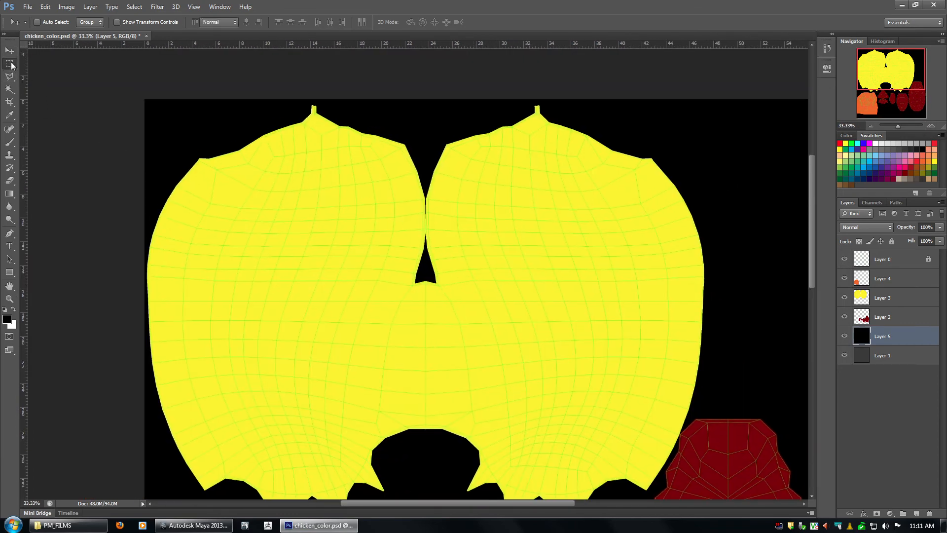
{"action": "left_click_drag", "start_coordinate": [9, 64], "coordinate": [37, 69]}
{"action": "left_click", "coordinate": [889, 278]}
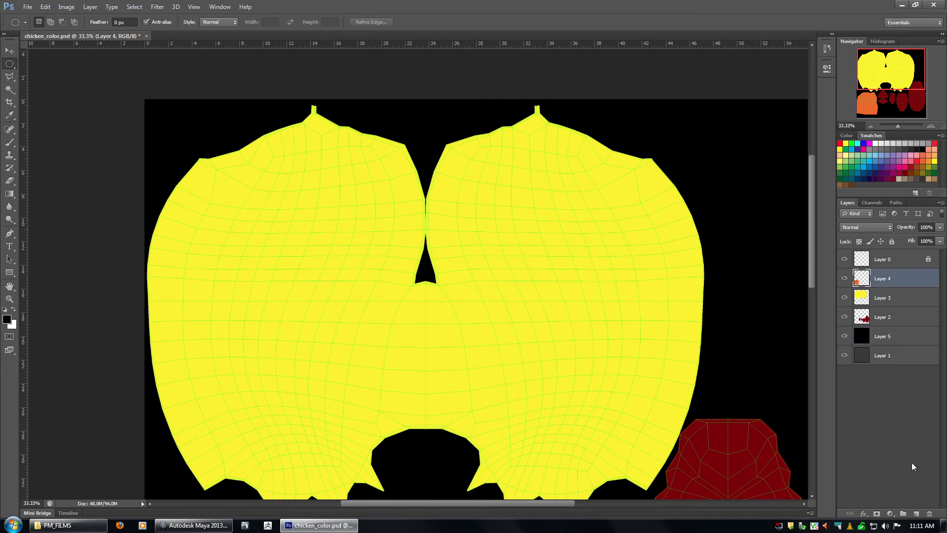
{"action": "left_click", "coordinate": [916, 514]}
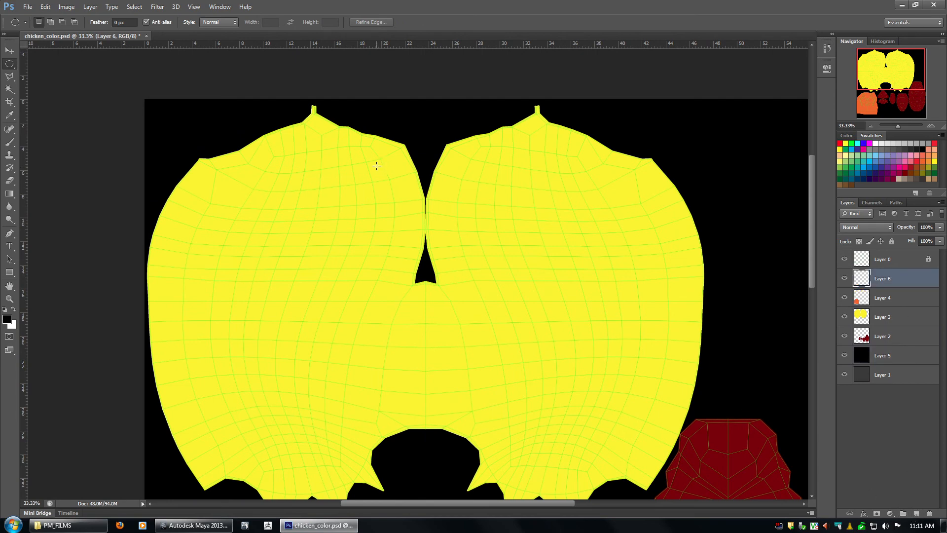
Select two ovals at the eye positions in the upper halves of the yellow body UVs and stroke them with a 5 px black outline.
{"action": "left_click_drag", "start_coordinate": [360, 177], "coordinate": [388, 201]}
{"action": "left_click_drag", "start_coordinate": [469, 167], "coordinate": [494, 201]}
{"action": "left_click", "coordinate": [45, 7]}
{"action": "left_click", "coordinate": [118, 158]}
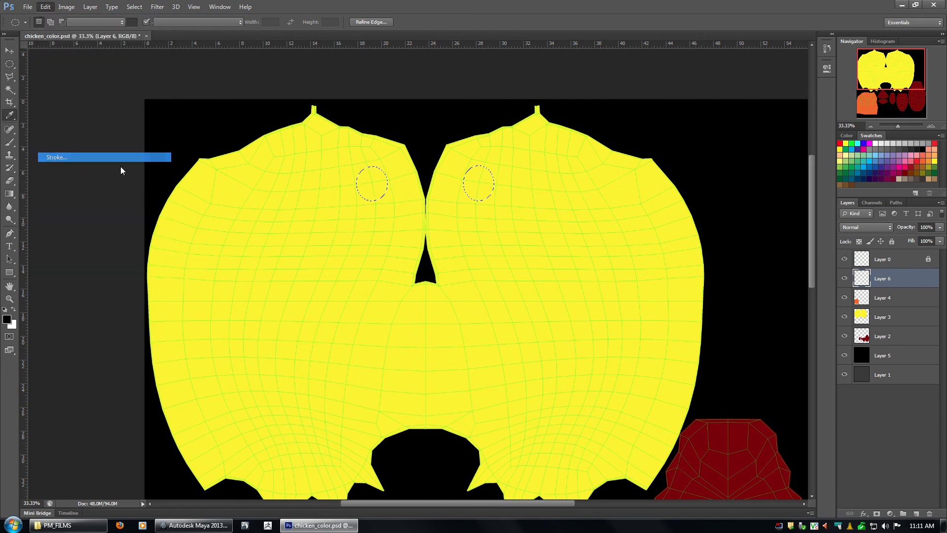
{"action": "left_click", "coordinate": [414, 202]}
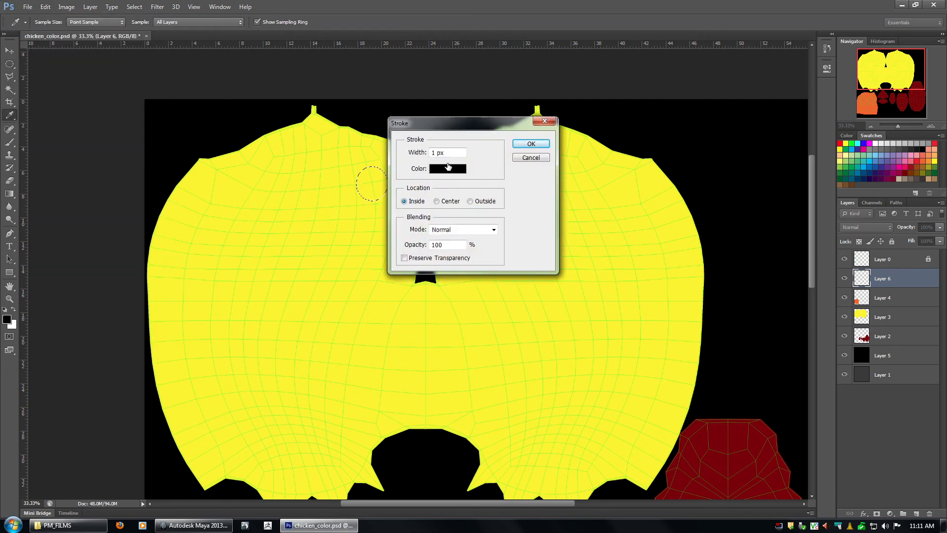
{"action": "type", "text": "5"}
{"action": "left_click", "coordinate": [520, 143]}
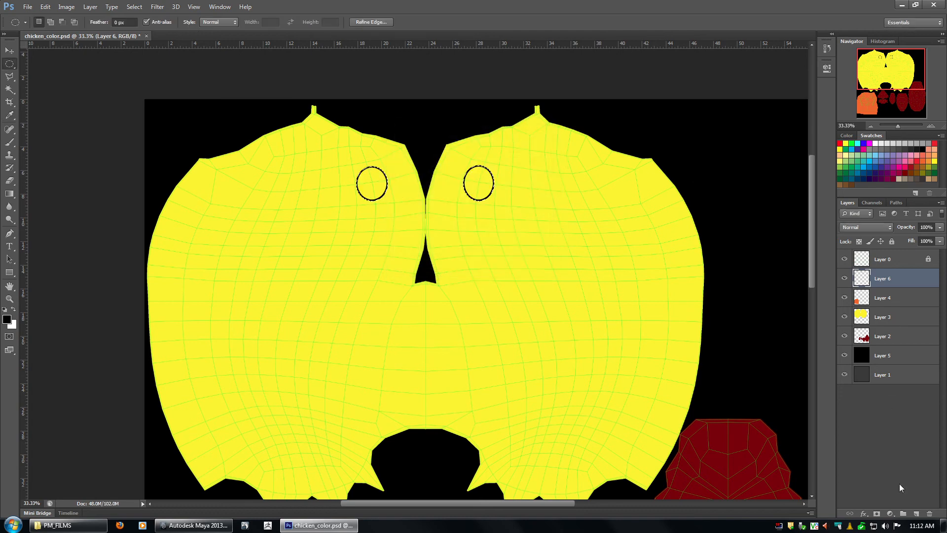
Add a new layer directly below Layer 6 and make white the foreground color.
{"action": "left_click", "coordinate": [916, 514]}
{"action": "left_click_drag", "start_coordinate": [882, 282], "coordinate": [892, 294]}
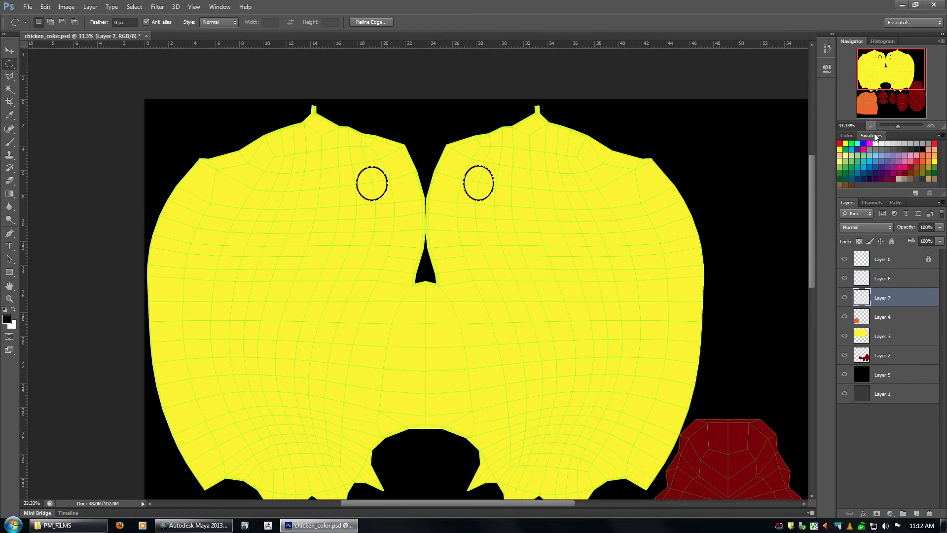
{"action": "key", "text": "x"}
Contract the eye selections by 4 pixels, fill them with white on Layer 7 and deselect.
{"action": "left_click", "coordinate": [110, 7]}
{"action": "mouse_move", "coordinate": [170, 116]}
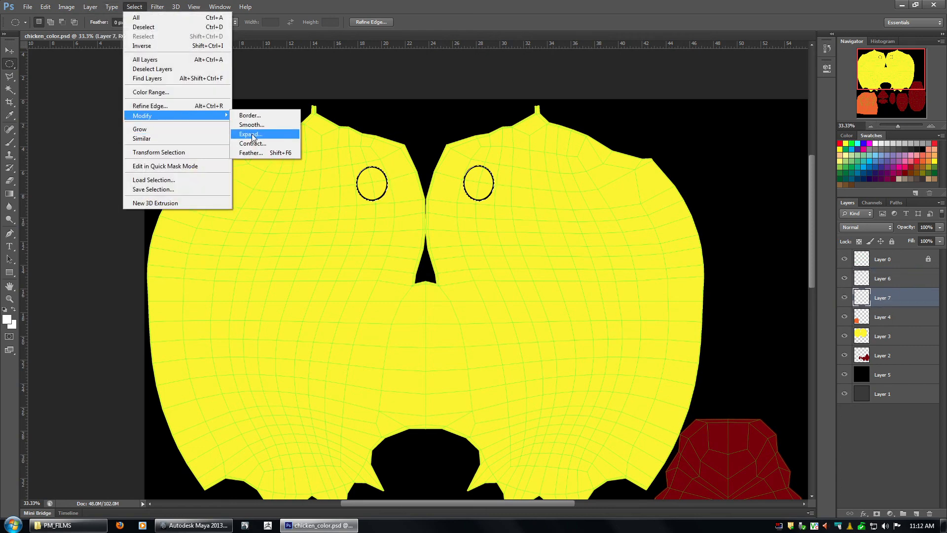
{"action": "left_click", "coordinate": [253, 143]}
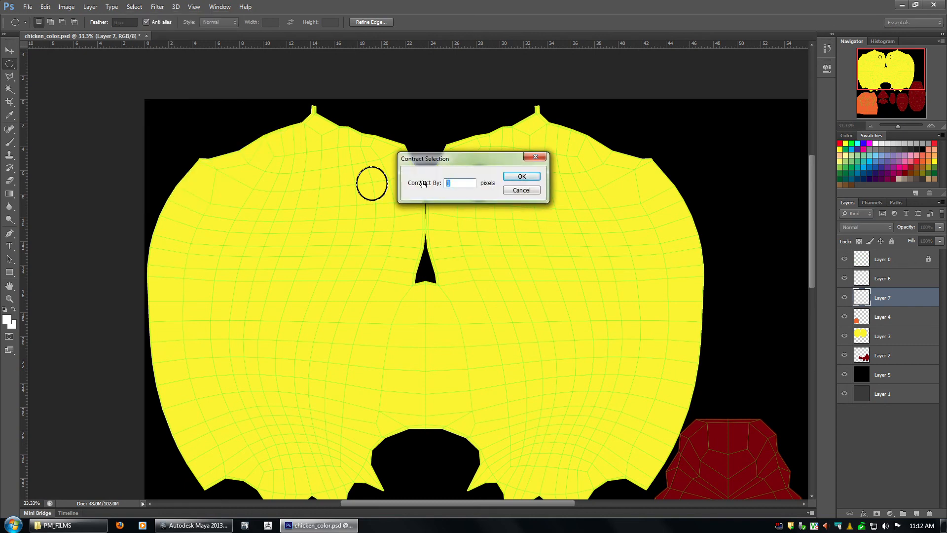
{"action": "type", "text": "4"}
{"action": "left_click", "coordinate": [521, 178]}
{"action": "key", "text": "alt+BackSpace"}
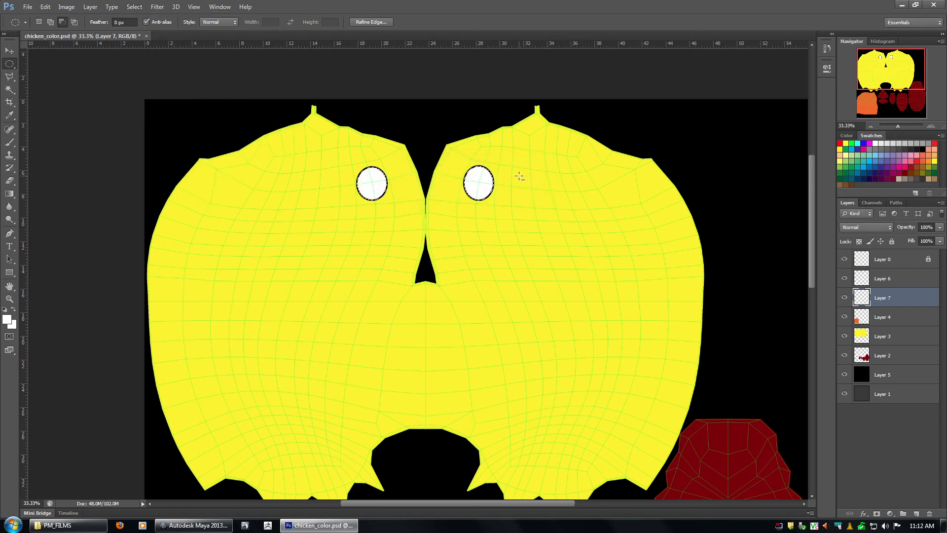
{"action": "key", "text": "ctrl+d"}
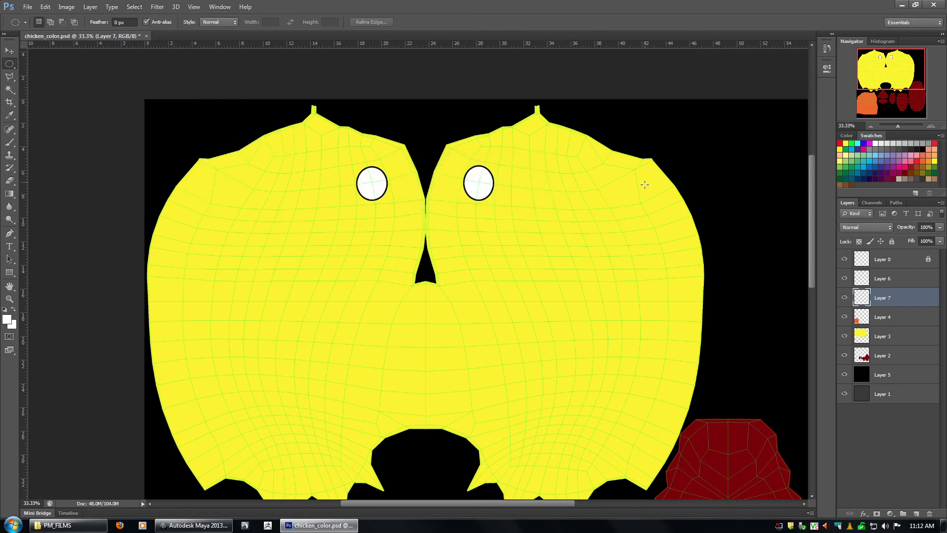
Add a small black oval pupil inside each white eye on Layer 6.
{"action": "left_click", "coordinate": [930, 126]}
{"action": "left_click", "coordinate": [930, 127]}
{"action": "left_click_drag", "start_coordinate": [595, 165], "coordinate": [602, 254]}
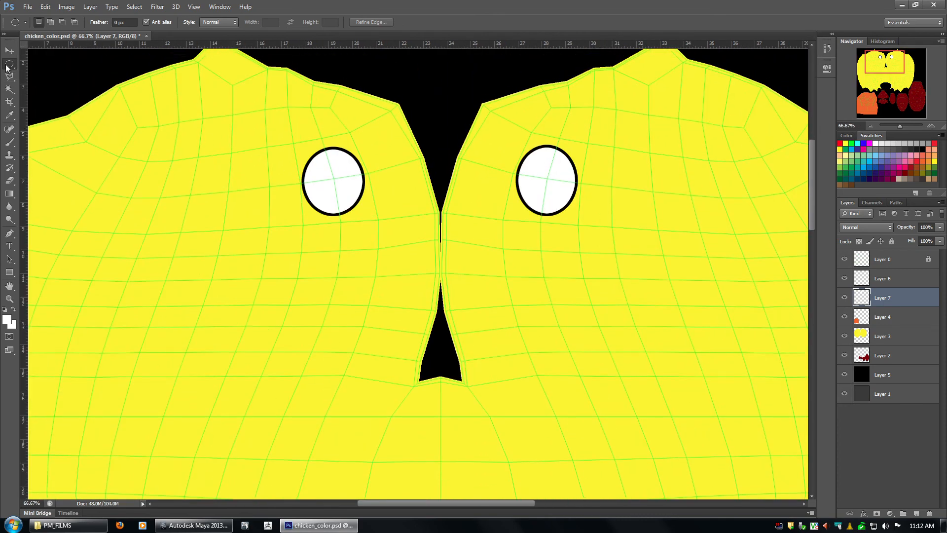
{"action": "left_click", "coordinate": [881, 280]}
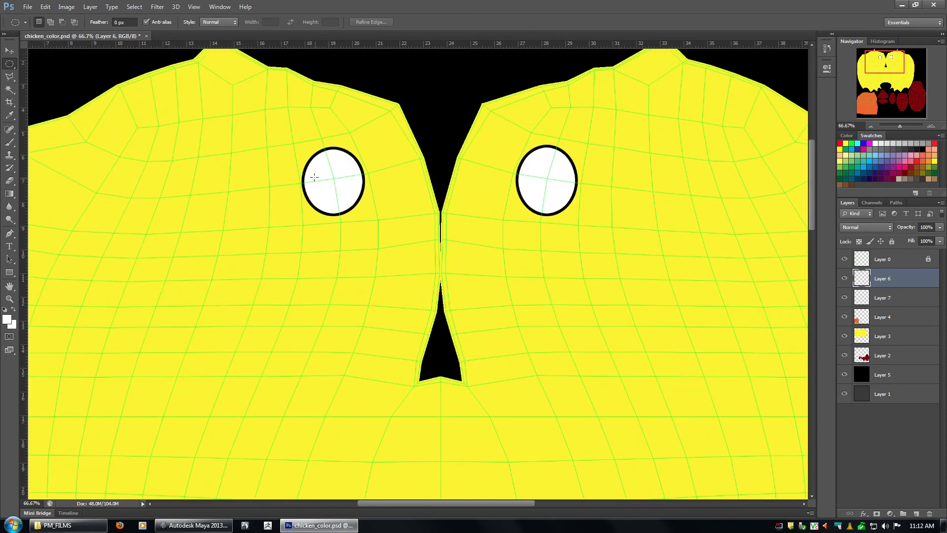
{"action": "left_click_drag", "start_coordinate": [329, 194], "coordinate": [338, 197]}
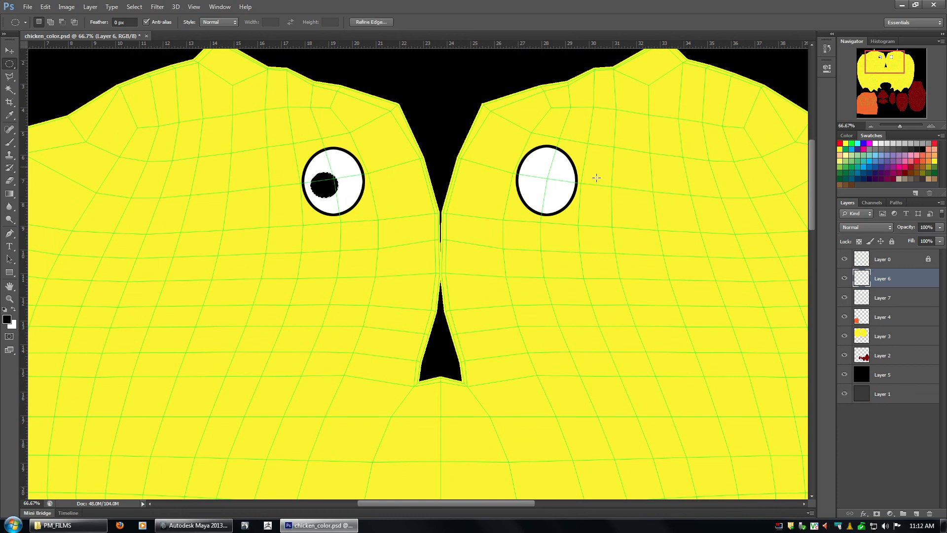
{"action": "left_click_drag", "start_coordinate": [551, 173], "coordinate": [567, 185], "text": "alt"}
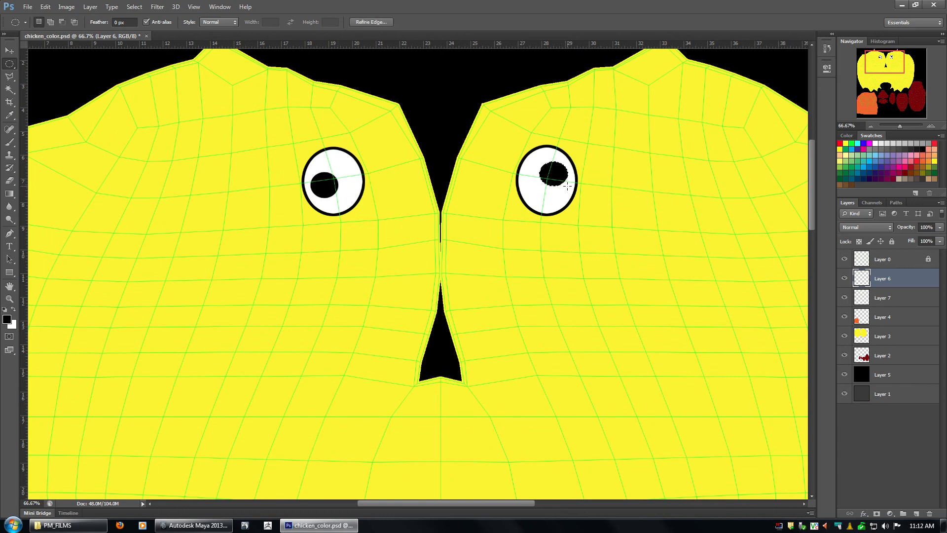
Hide the UV wireframe on Layer 0 and flatten the image, discarding hidden layers.
{"action": "left_click", "coordinate": [844, 259]}
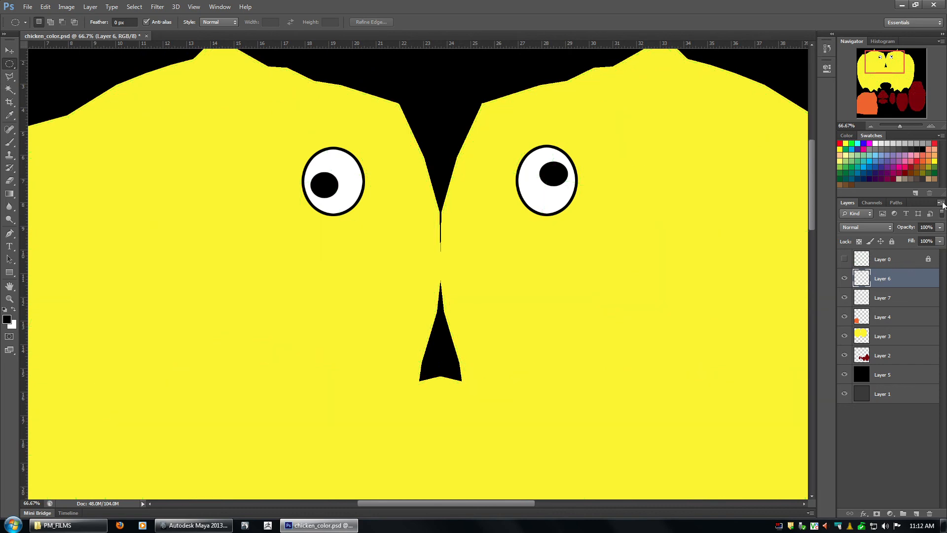
{"action": "left_click", "coordinate": [943, 204]}
{"action": "left_click", "coordinate": [878, 389]}
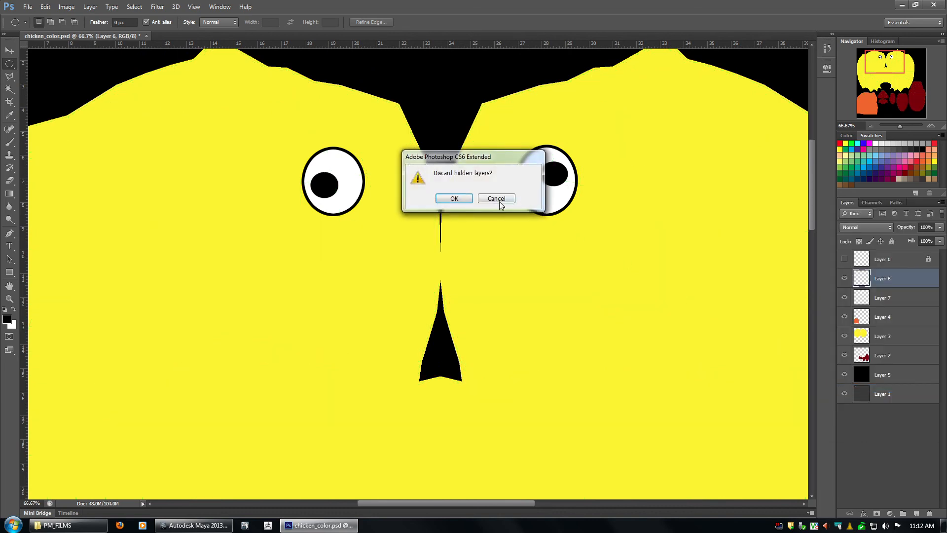
{"action": "key", "text": "Return"}
Save the flattened image as a PNG to the Desktop, replacing the existing chicken_color.png.
{"action": "left_click", "coordinate": [27, 7]}
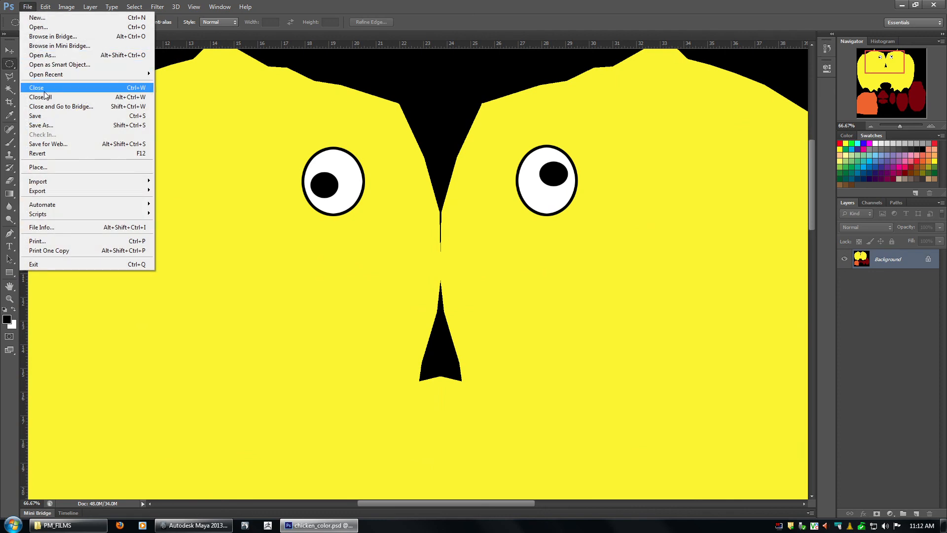
{"action": "left_click", "coordinate": [42, 125]}
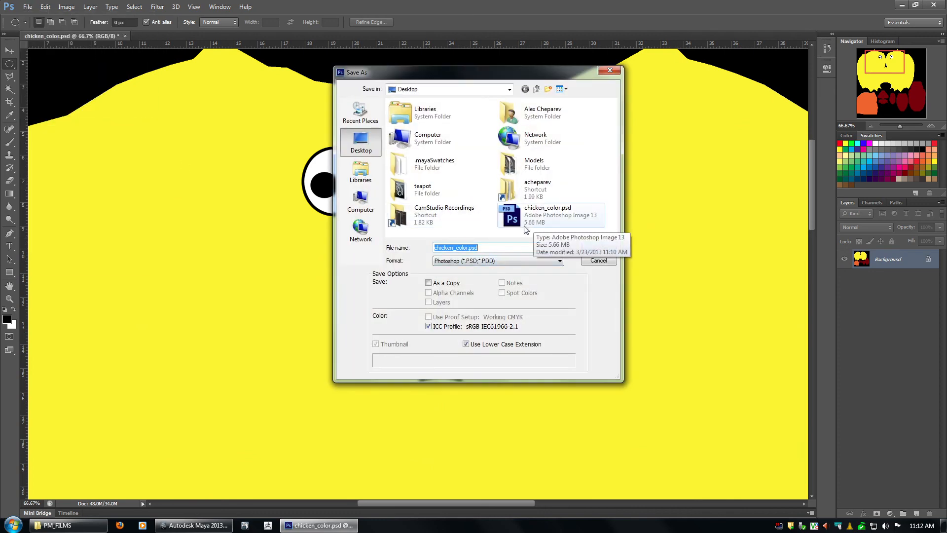
{"action": "left_click", "coordinate": [482, 261]}
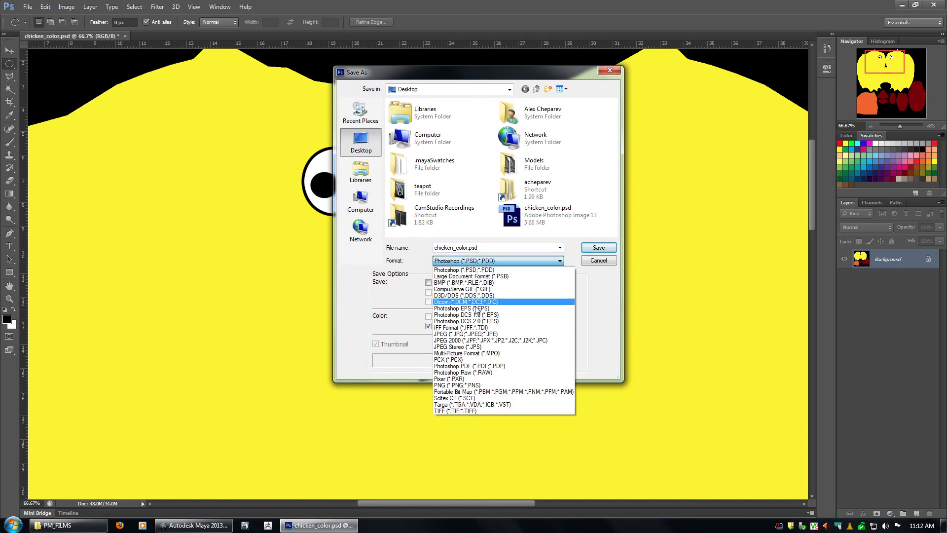
{"action": "left_click", "coordinate": [464, 385]}
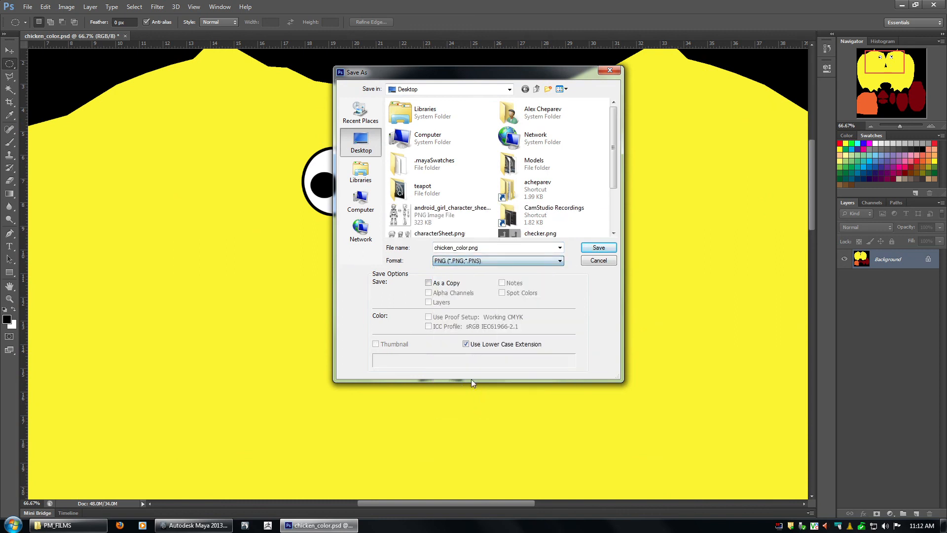
{"action": "left_click_drag", "start_coordinate": [614, 175], "coordinate": [615, 229]}
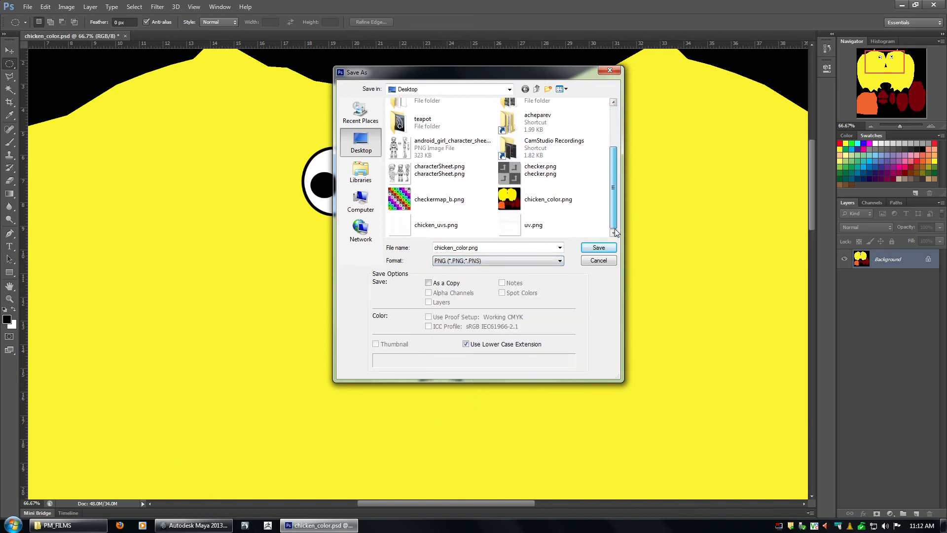
{"action": "left_click", "coordinate": [556, 196]}
{"action": "left_click", "coordinate": [591, 250]}
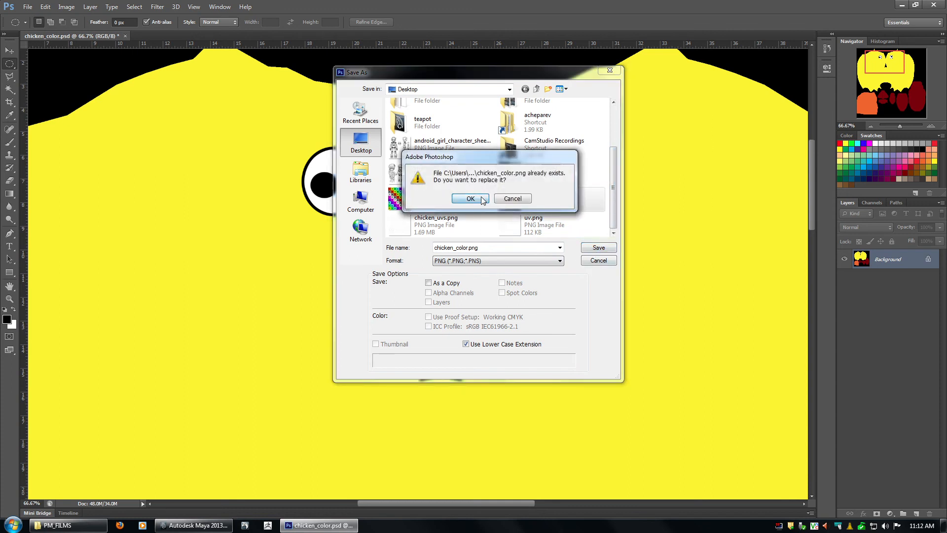
{"action": "left_click", "coordinate": [481, 199]}
{"action": "left_click", "coordinate": [500, 169]}
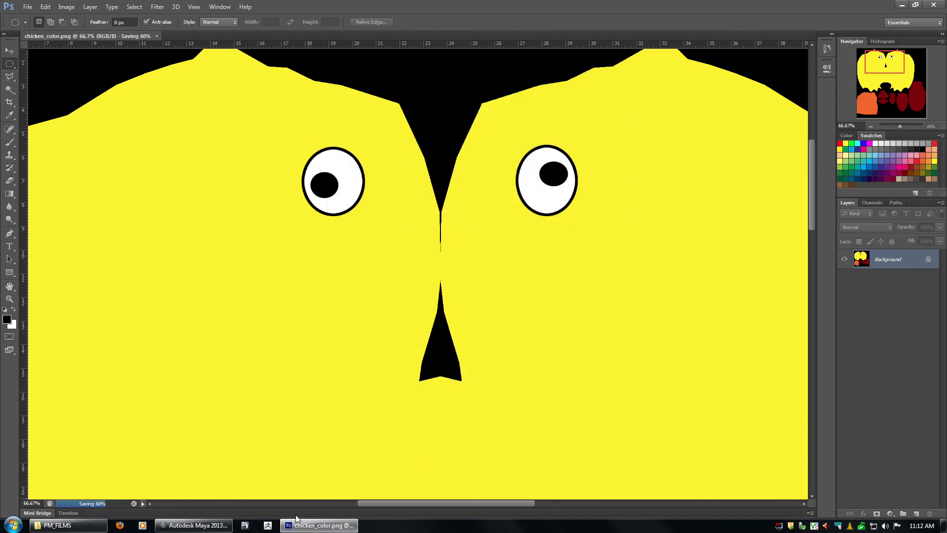
Switch to Maya, close the UV Texture Editor, select the chicken in object mode and reload its chicken_color.png file texture.
{"action": "left_click", "coordinate": [195, 525]}
{"action": "left_click", "coordinate": [824, 73]}
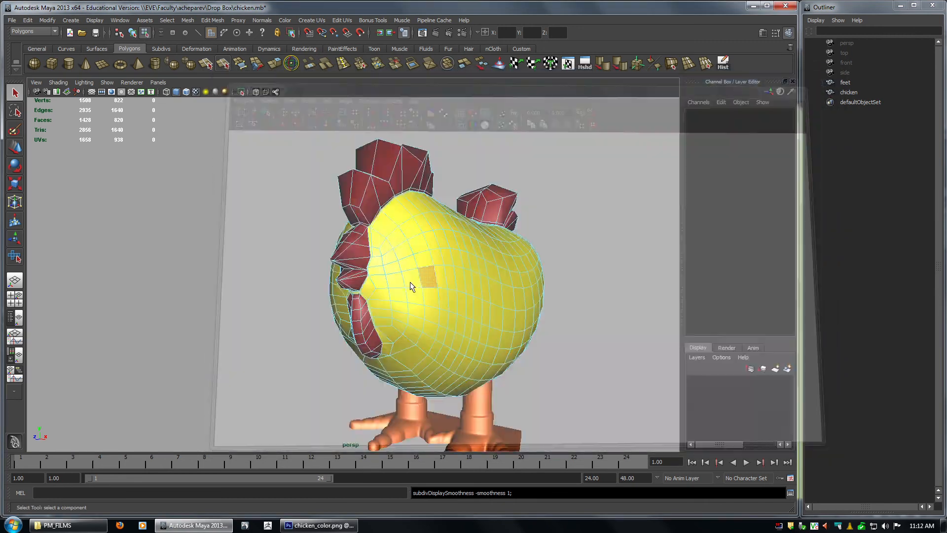
{"action": "left_click", "coordinate": [353, 291]}
{"action": "key", "text": "F8"}
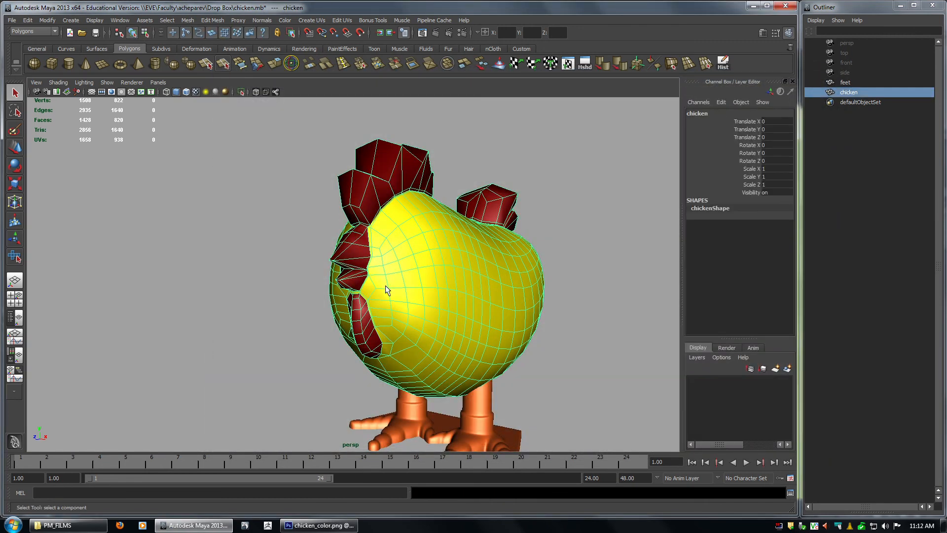
{"action": "key", "text": "ctrl+a"}
{"action": "left_click", "coordinate": [817, 204]}
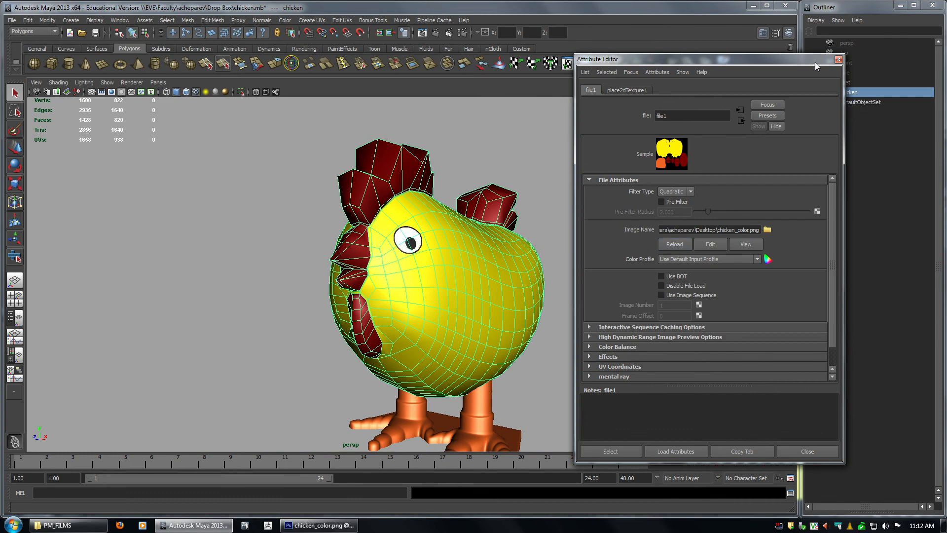
{"action": "left_click", "coordinate": [839, 61]}
{"action": "left_click", "coordinate": [617, 188]}
Turn on smooth preview for the chicken and inspect the textured eyes from both sides.
{"action": "left_click_drag", "start_coordinate": [440, 267], "coordinate": [520, 269], "text": "alt"}
{"action": "right_click_drag", "start_coordinate": [520, 268], "coordinate": [416, 274], "text": "alt"}
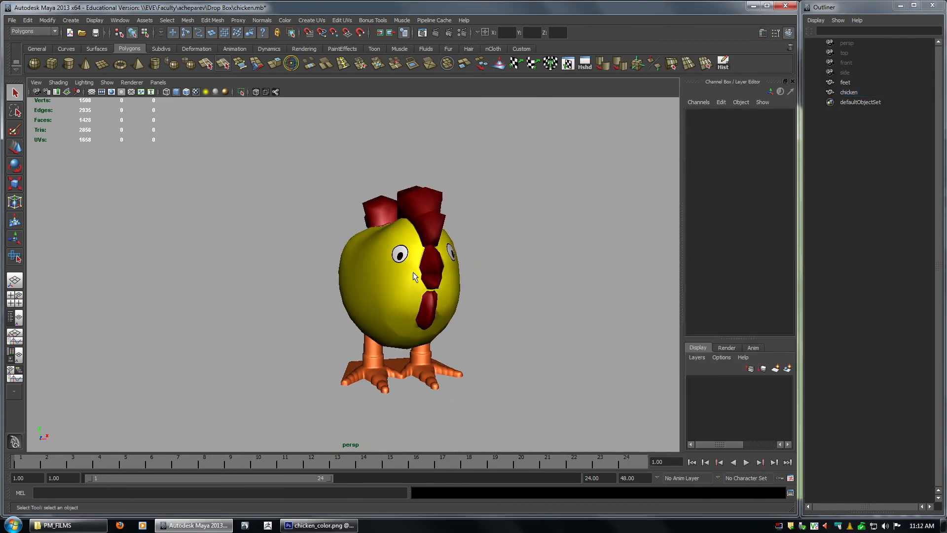
{"action": "left_click_drag", "start_coordinate": [416, 274], "coordinate": [258, 296], "text": "alt"}
{"action": "left_click", "coordinate": [343, 265]}
{"action": "key", "text": "3"}
{"action": "left_click", "coordinate": [250, 215]}
{"action": "right_click_drag", "start_coordinate": [258, 296], "coordinate": [332, 334], "text": "alt"}
{"action": "left_click_drag", "start_coordinate": [332, 334], "coordinate": [390, 321], "text": "alt"}
{"action": "right_click_drag", "start_coordinate": [390, 321], "coordinate": [330, 323], "text": "alt"}
{"action": "left_click_drag", "start_coordinate": [331, 326], "coordinate": [552, 334], "text": "alt"}
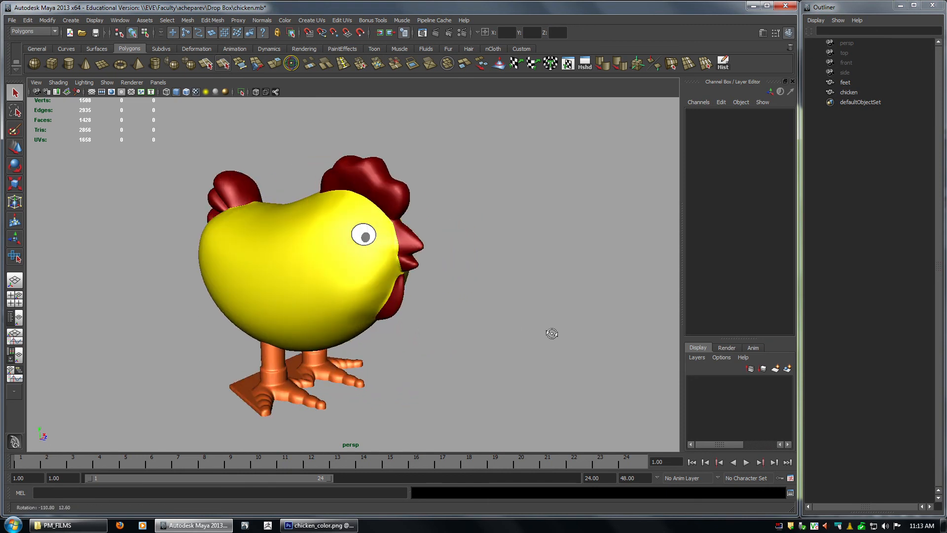
Return to Photoshop, undo the flattening and select Layer 6 and Layer 7 together.
{"action": "left_click", "coordinate": [318, 525]}
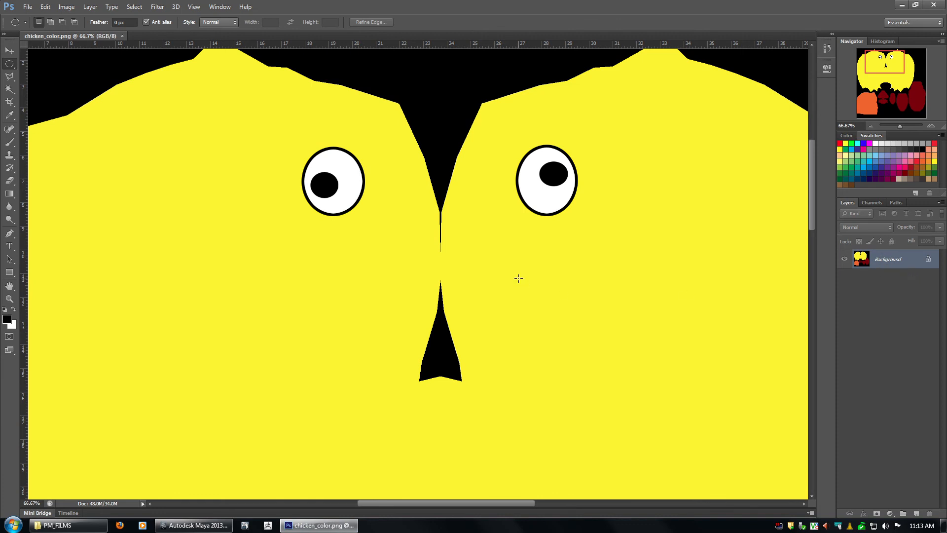
{"action": "key", "text": "ctrl+z"}
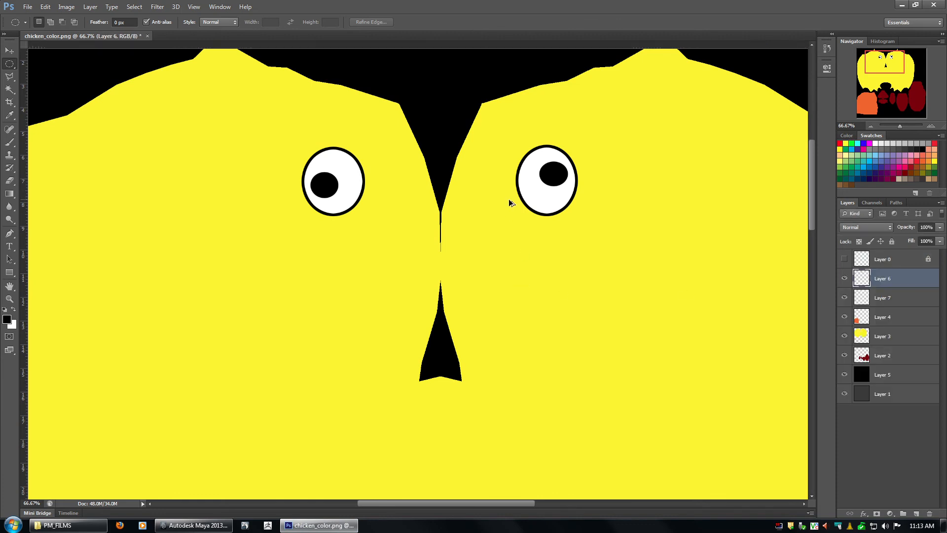
{"action": "left_click", "coordinate": [859, 262]}
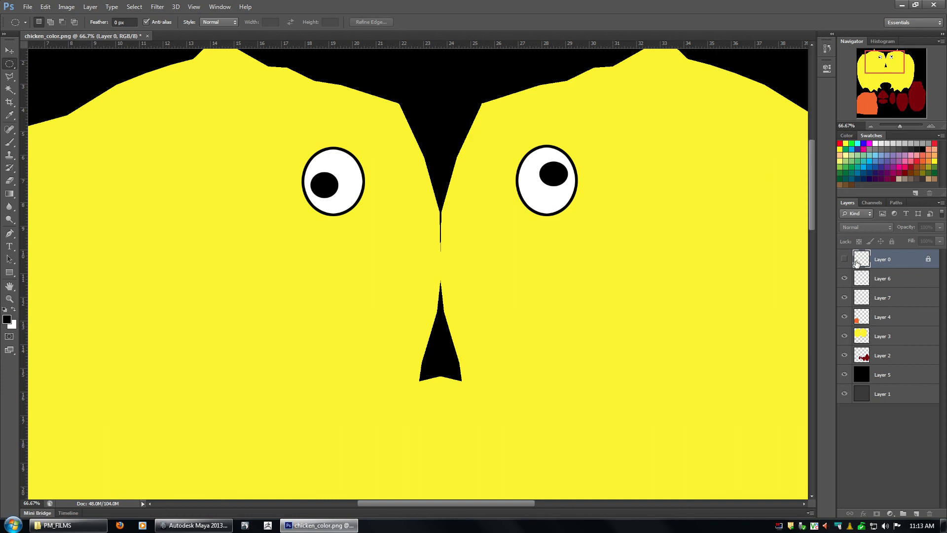
{"action": "left_click", "coordinate": [884, 296]}
{"action": "left_click", "coordinate": [886, 280], "text": "shift"}
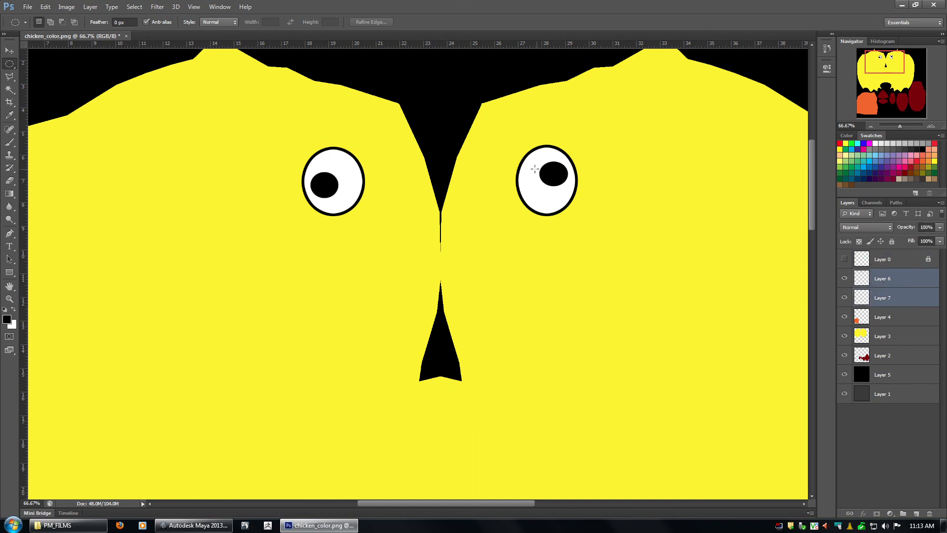
Select the left eye with a rectangular marquee that encloses its whole outline.
{"action": "left_click_drag", "start_coordinate": [9, 68], "coordinate": [44, 63]}
{"action": "left_click_drag", "start_coordinate": [388, 255], "coordinate": [389, 250]}
{"action": "left_click_drag", "start_coordinate": [292, 142], "coordinate": [373, 225]}
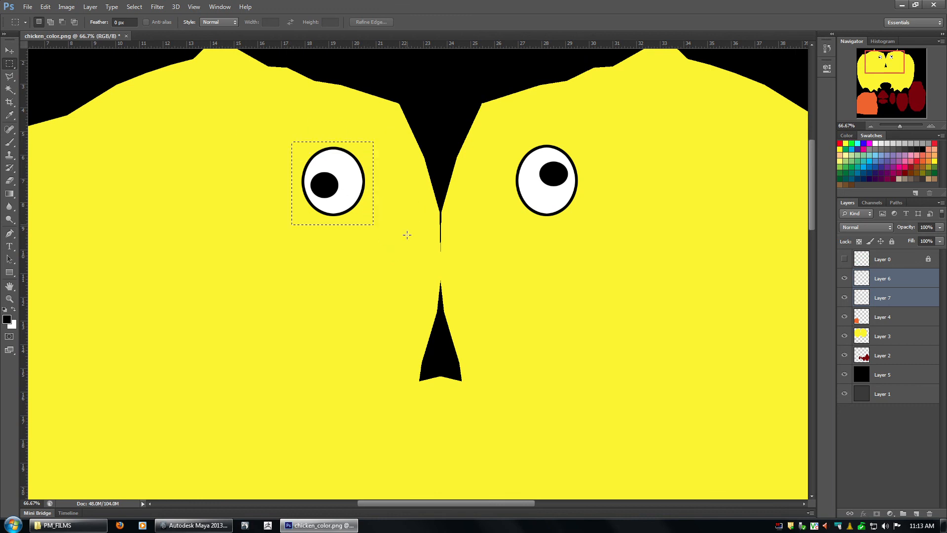
Merge Layer 6 down into Layer 7 and toggle the merged layer's visibility to check it.
{"action": "left_click", "coordinate": [926, 280]}
{"action": "left_click", "coordinate": [941, 203]}
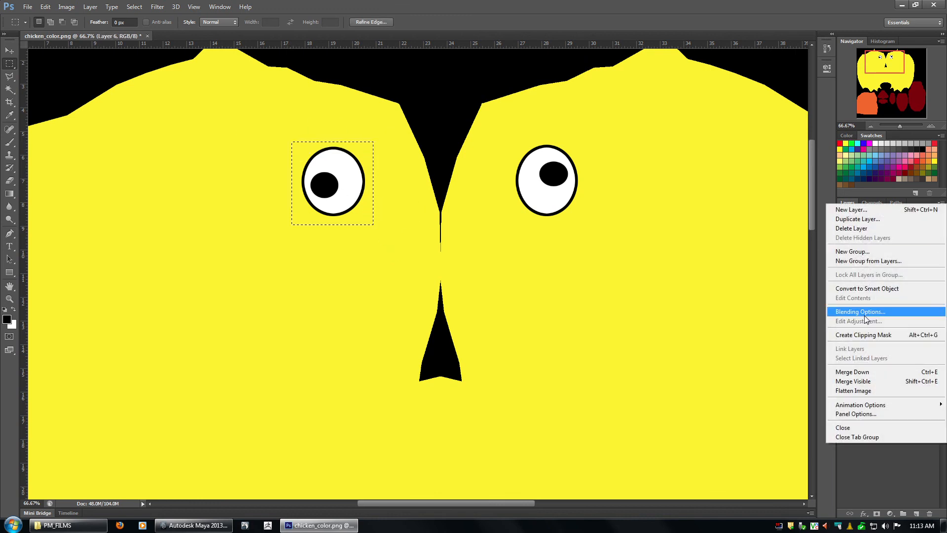
{"action": "left_click", "coordinate": [839, 374]}
{"action": "left_click", "coordinate": [845, 279]}
{"action": "left_click", "coordinate": [846, 279]}
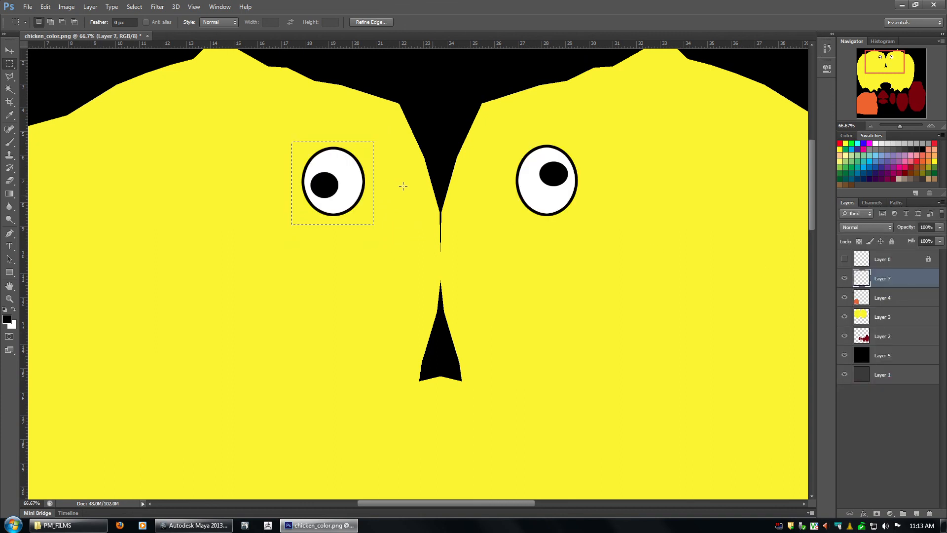
Enlarge the selected left eye about its center to about 164% with Free Transform.
{"action": "key", "text": "ctrl+t"}
{"action": "left_click_drag", "start_coordinate": [374, 225], "coordinate": [400, 251], "text": "alt"}
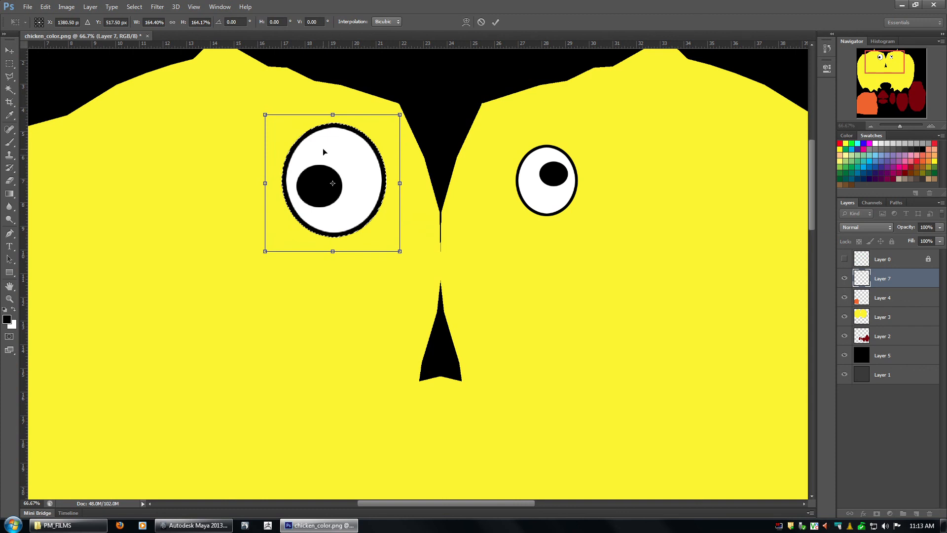
{"action": "key", "text": "Return"}
Select the right eye with a rectangular marquee, enlarge it with Free Transform slightly beyond the left eye's size, and deselect it.
{"action": "left_click_drag", "start_coordinate": [580, 227], "coordinate": [618, 277]}
{"action": "key", "text": "ctrl+t"}
{"action": "left_click_drag", "start_coordinate": [621, 185], "coordinate": [579, 211]}
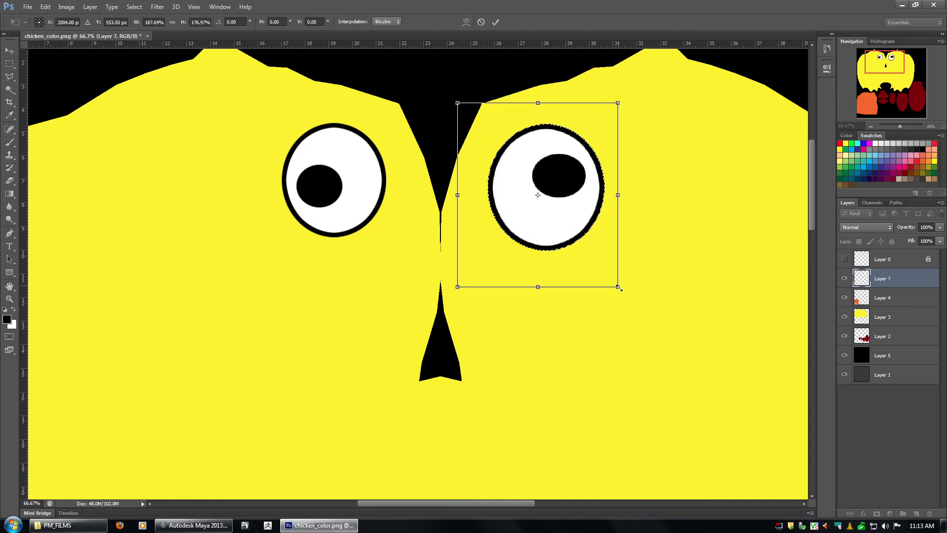
{"action": "left_click_drag", "start_coordinate": [616, 285], "coordinate": [628, 296]}
{"action": "key", "text": "Return"}
{"action": "key", "text": "ctrl+d"}
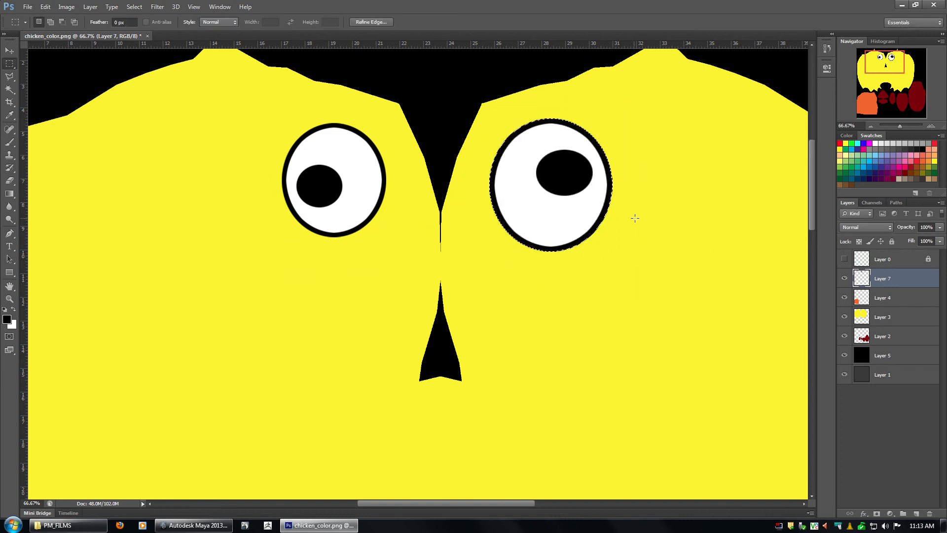
Flatten the image and discard the hidden layers.
{"action": "left_click", "coordinate": [940, 203]}
{"action": "left_click", "coordinate": [791, 389]}
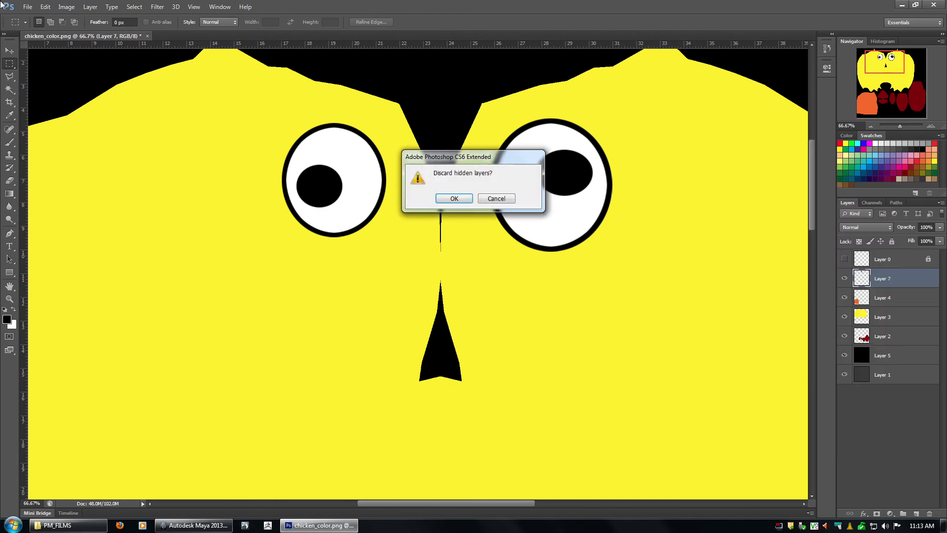
{"action": "key", "text": "Return"}
Save the flattened map on the Desktop as the PNG chicken_color.png, replacing the existing file.
{"action": "left_click", "coordinate": [28, 7]}
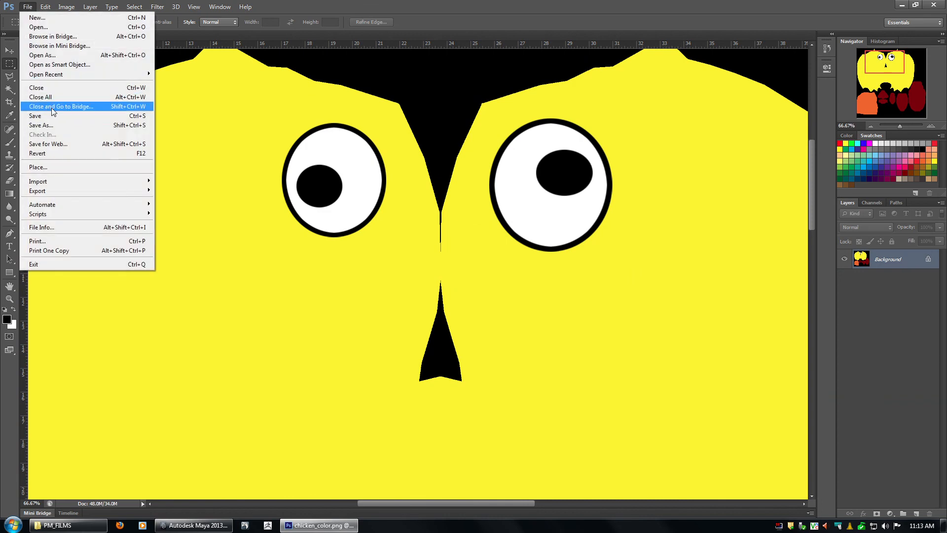
{"action": "left_click", "coordinate": [74, 125]}
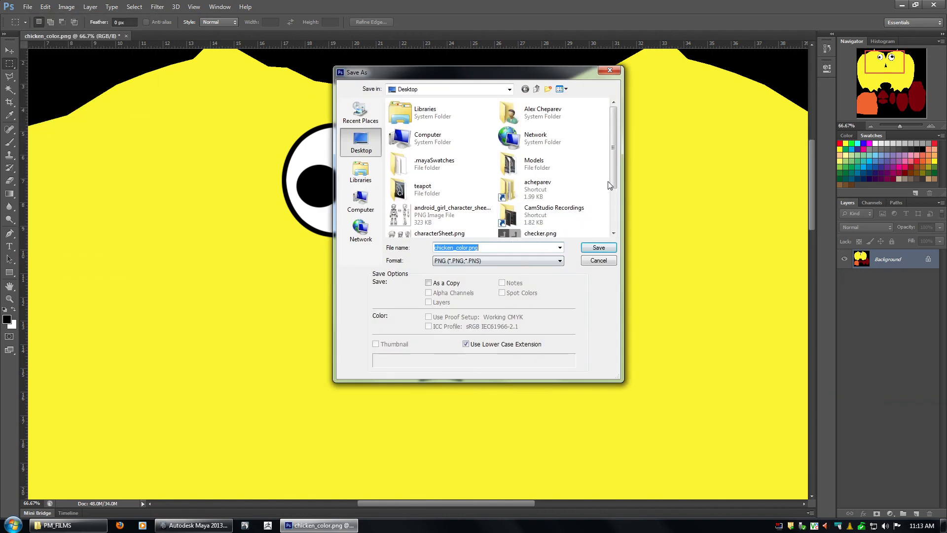
{"action": "left_click", "coordinate": [594, 252]}
{"action": "left_click", "coordinate": [471, 203]}
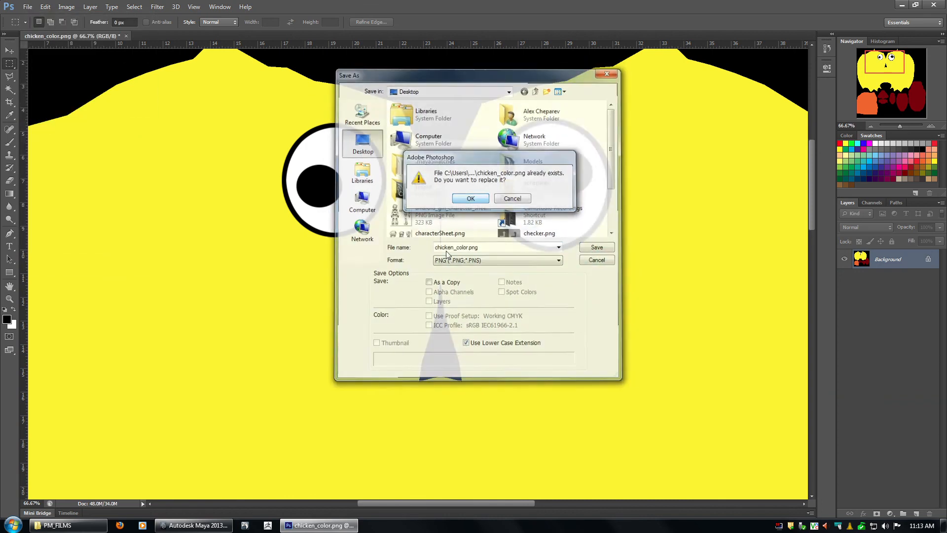
{"action": "left_click", "coordinate": [506, 166]}
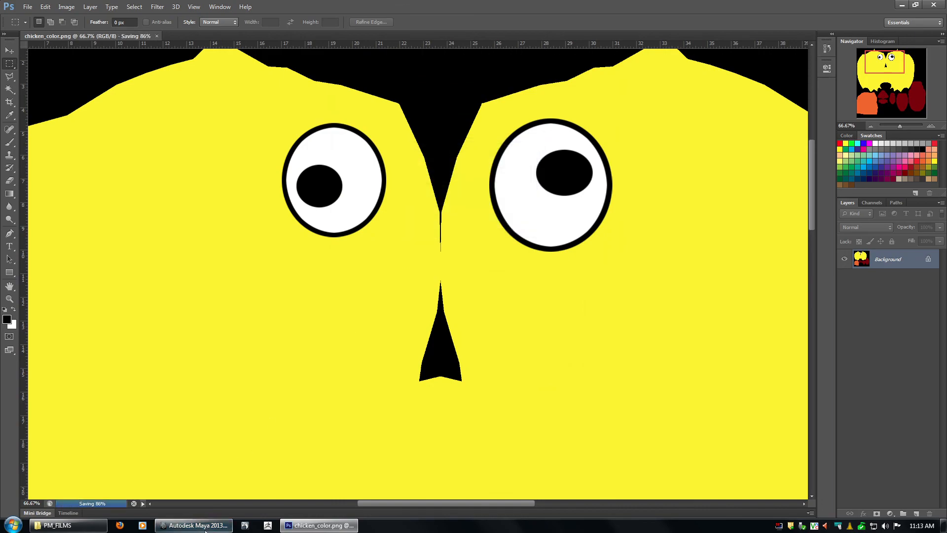
Switch to Maya and reload chicken_color.png in the file texture connected to the chicken's blinn1 color, closing the attributes when done.
{"action": "key", "text": "alt+Tab"}
{"action": "left_click", "coordinate": [395, 236]}
{"action": "key", "text": "ctrl+a"}
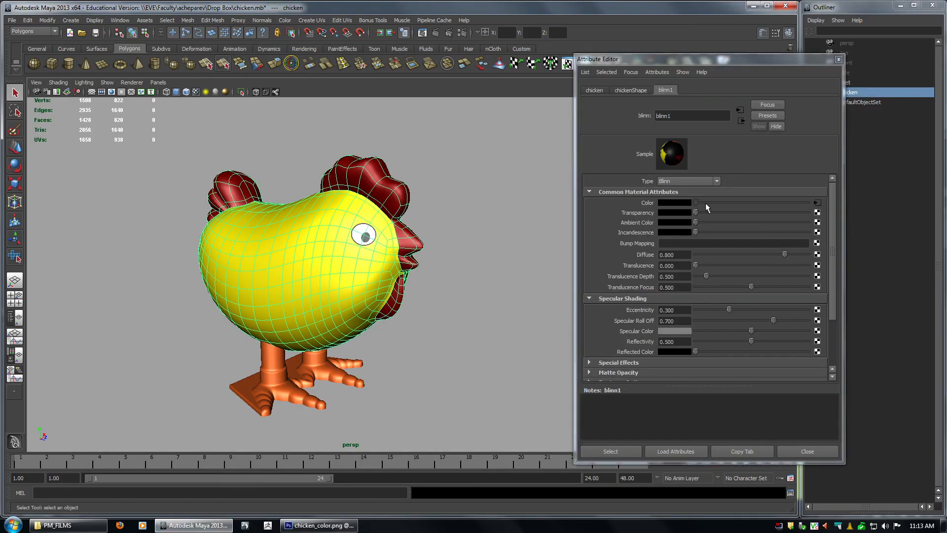
{"action": "left_click", "coordinate": [818, 203]}
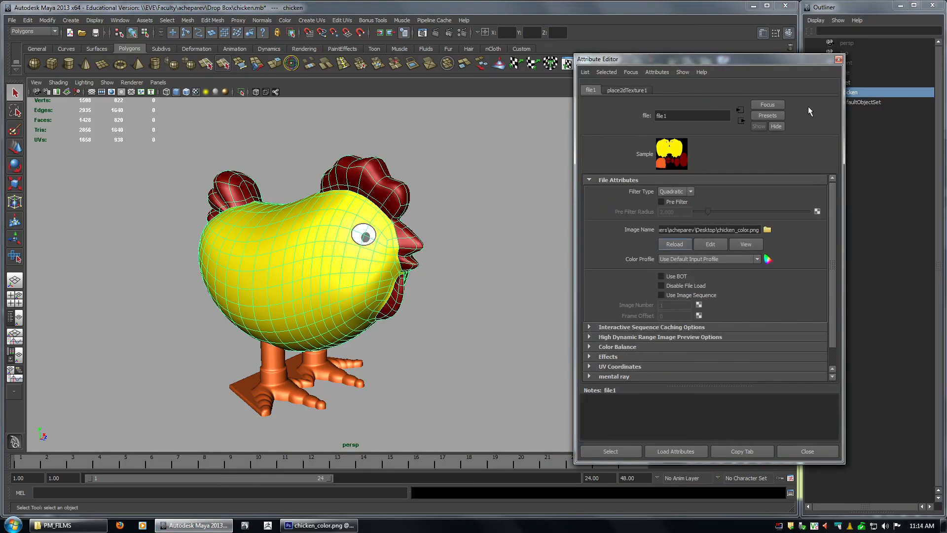
{"action": "left_click", "coordinate": [839, 60]}
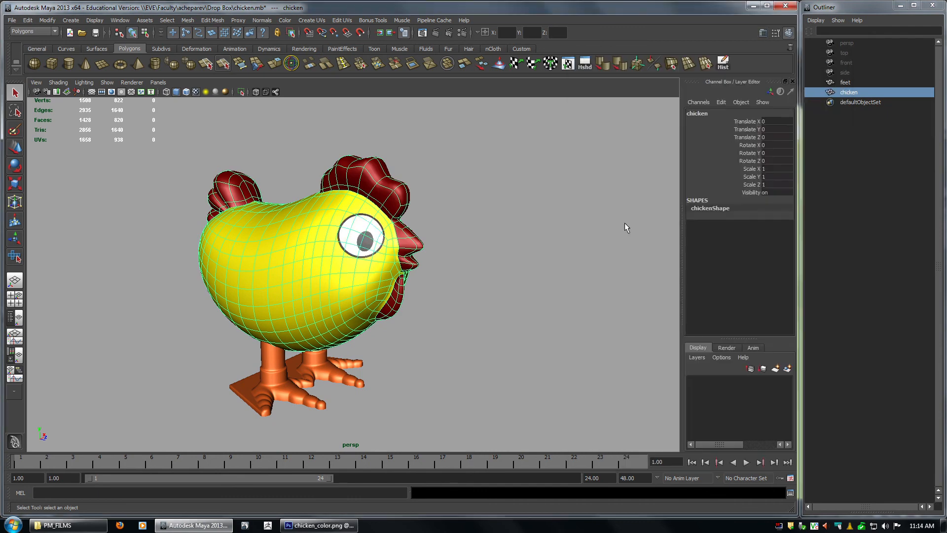
Deselect the chicken and examine its enlarged eyes from several angles.
{"action": "left_click", "coordinate": [625, 227]}
{"action": "left_click_drag", "start_coordinate": [578, 282], "coordinate": [350, 306], "text": "alt"}
{"action": "left_click_drag", "start_coordinate": [466, 304], "coordinate": [323, 260], "text": "alt"}
{"action": "scroll", "coordinate": [262, 264], "scroll_direction": "down", "scroll_amount": 5}
{"action": "right_click_drag", "start_coordinate": [323, 260], "coordinate": [383, 330], "text": "alt"}
{"action": "left_click_drag", "start_coordinate": [383, 330], "coordinate": [471, 340], "text": "alt"}
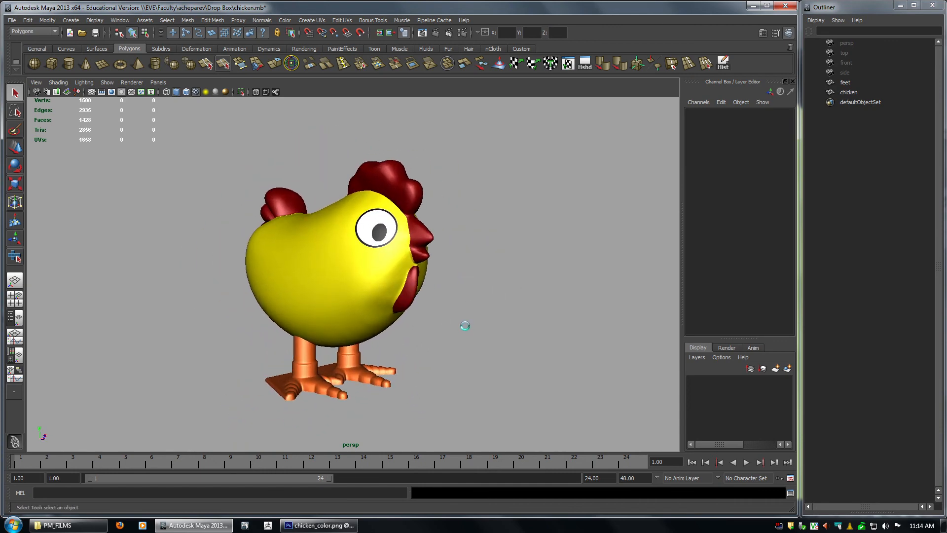